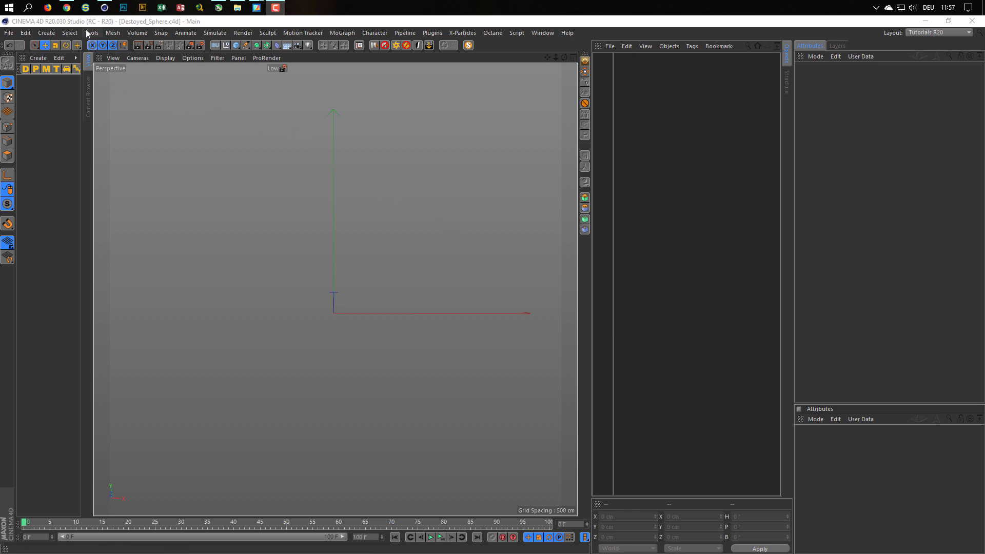
Step: View the maximized Instagram reference of the cracked white sphere, then return to Cinema 4D
left_click(67, 8)
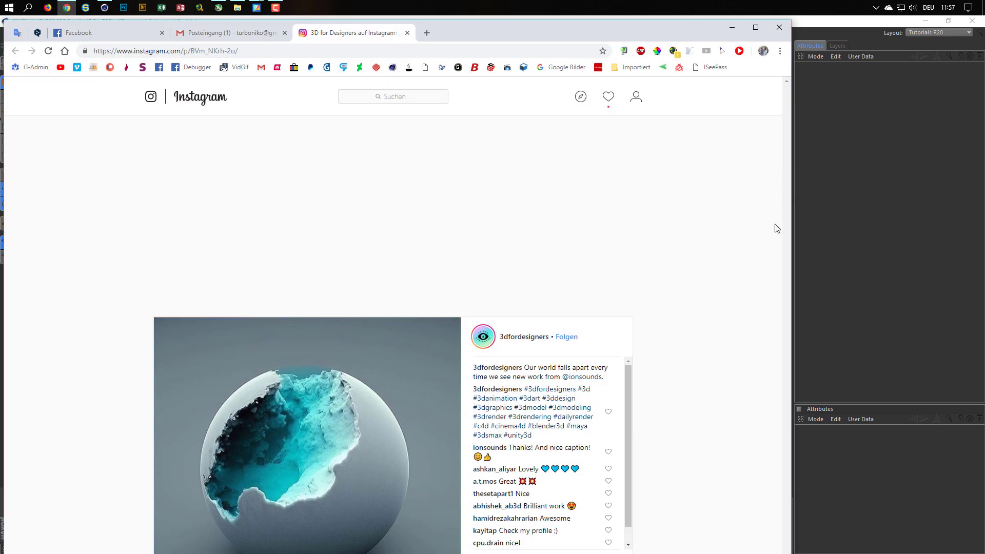
scroll(610, 395, "down", 1)
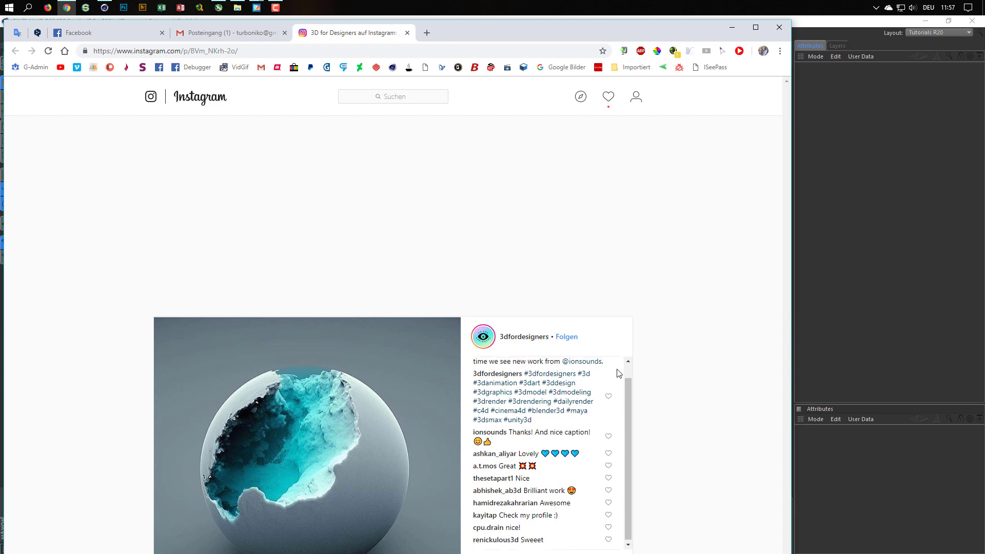
scroll(610, 396, "up", 1)
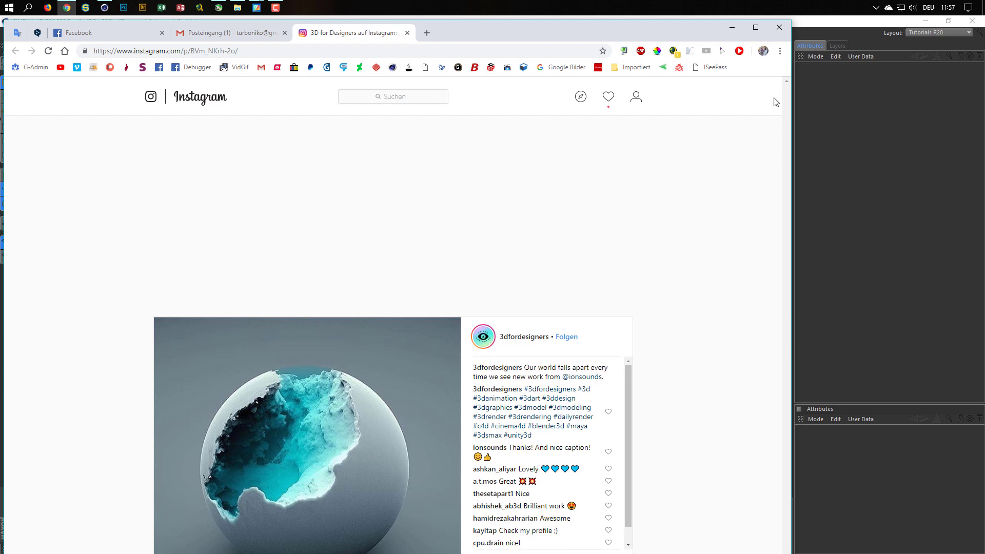
double_click(670, 28)
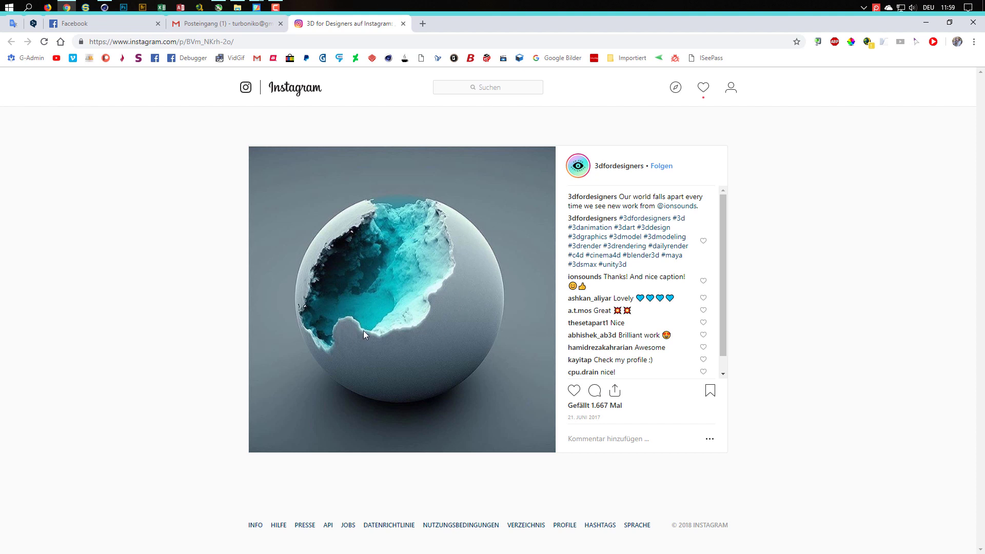
left_click(932, 29)
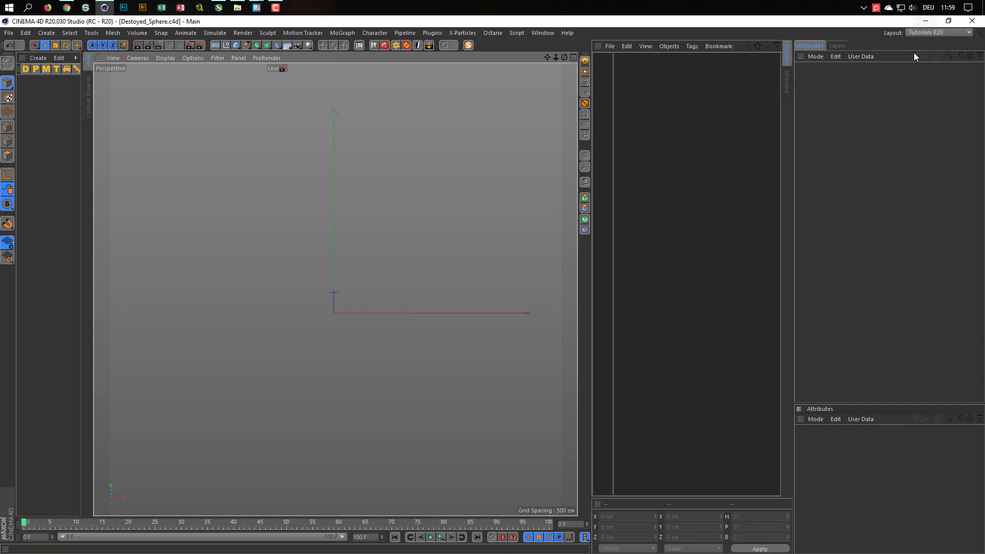
Step: Add a 100 cm radius sphere and frame it at an angle in the viewport
left_click(236, 45)
left_click(439, 78)
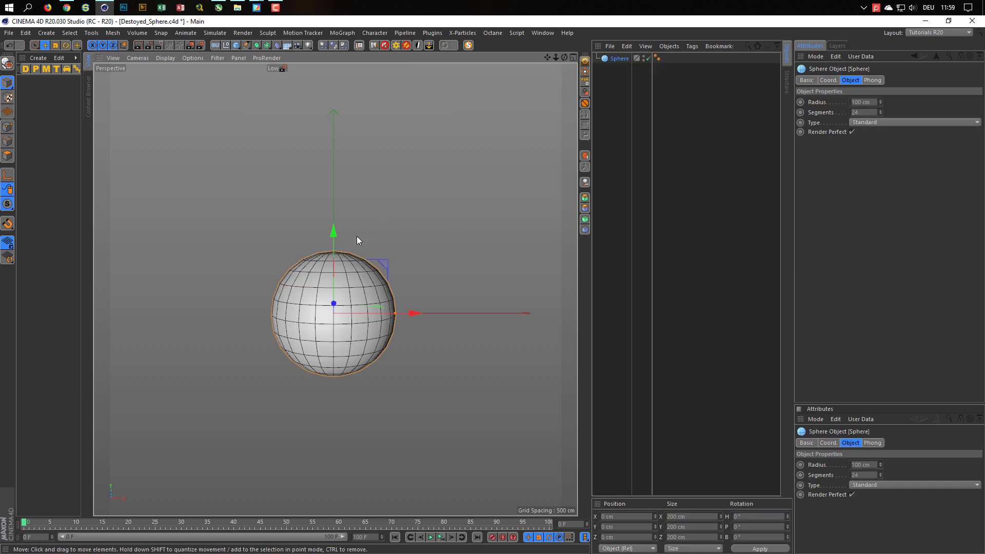
scroll(389, 289, "up", 5)
middle_click_drag(389, 289, 358, 266, "alt")
scroll(362, 231, "down", 2)
left_click_drag(358, 266, 357, 286, "alt")
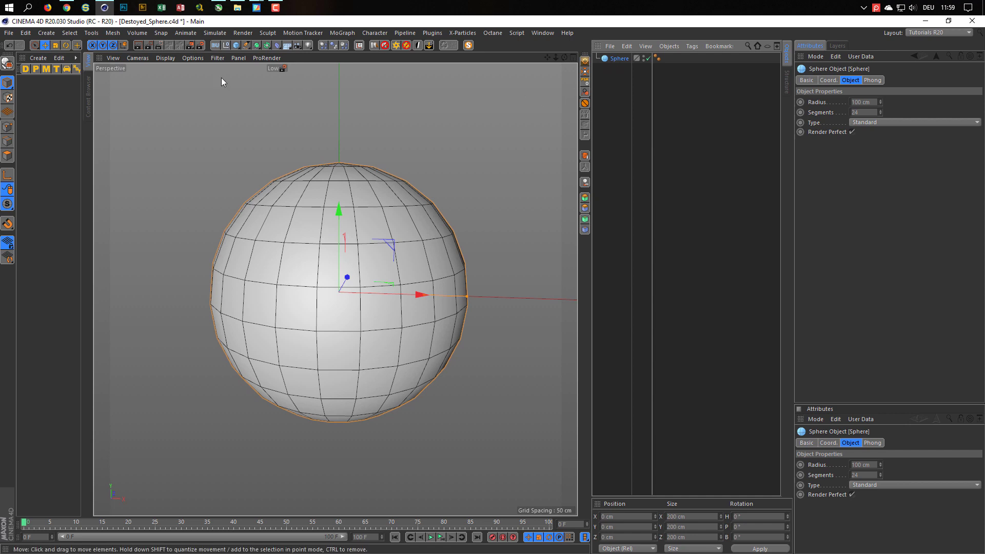
left_click(137, 33)
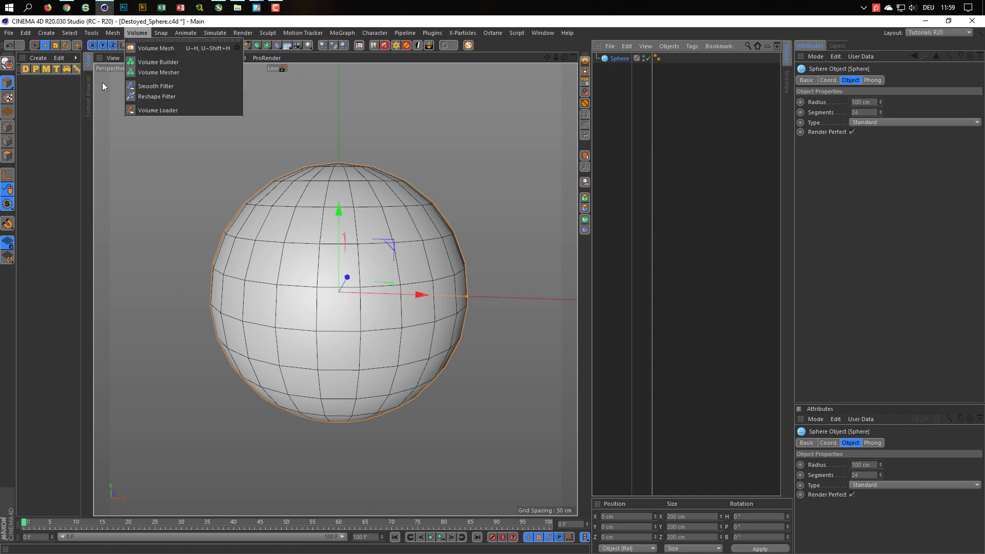
Step: Wrap the sphere in a Volume Builder with 1.5 cm voxels and Perfect Primitive on
left_click(158, 62, "alt")
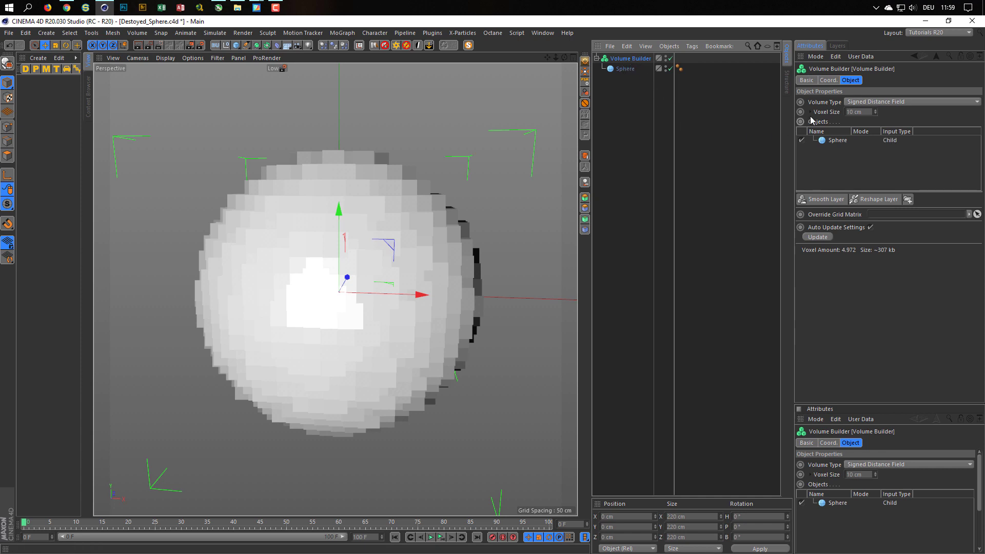
type("1.5")
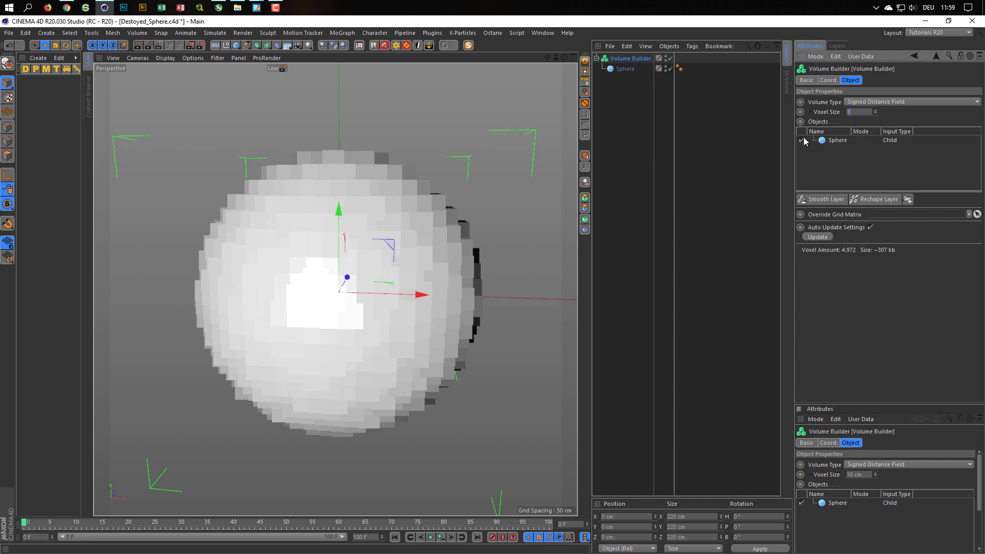
key("Return")
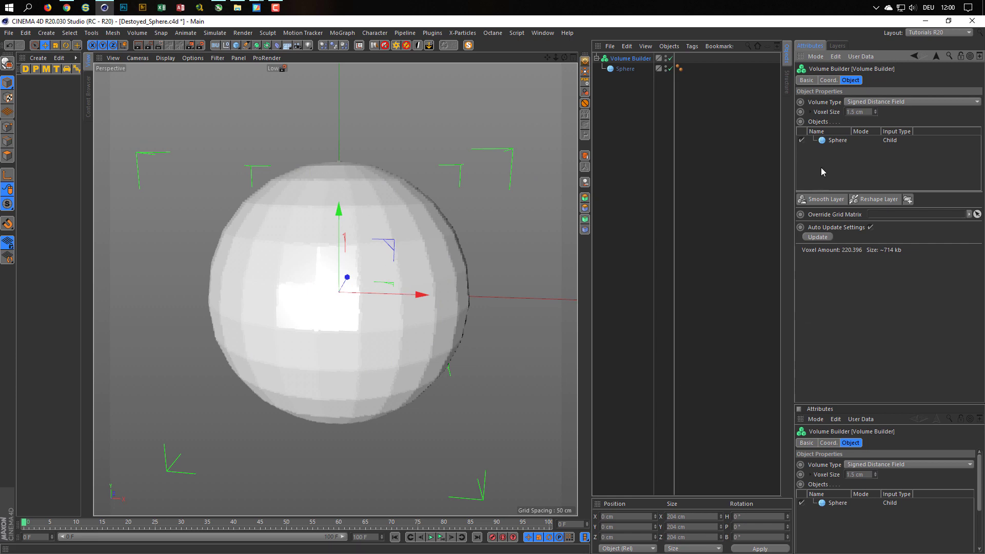
left_click(837, 140)
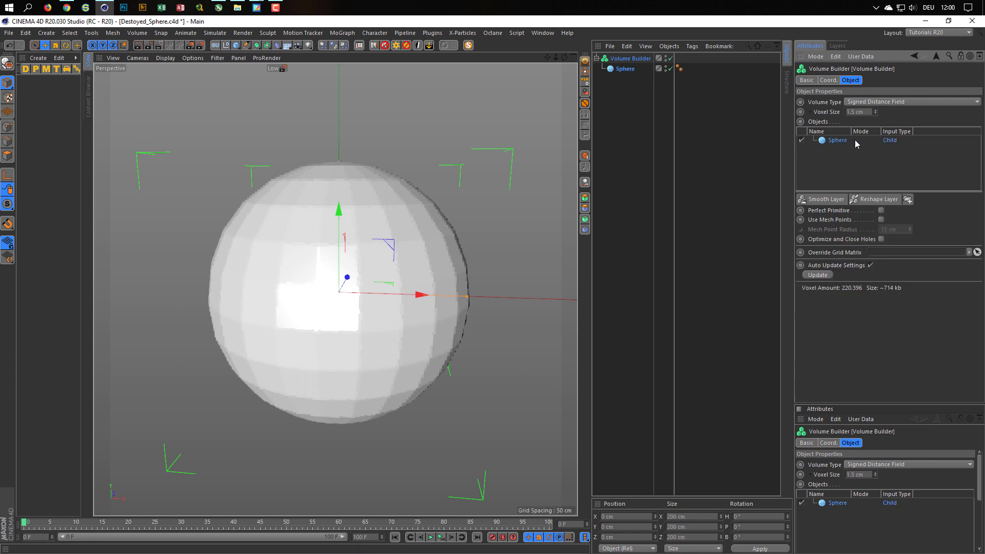
left_click(882, 210)
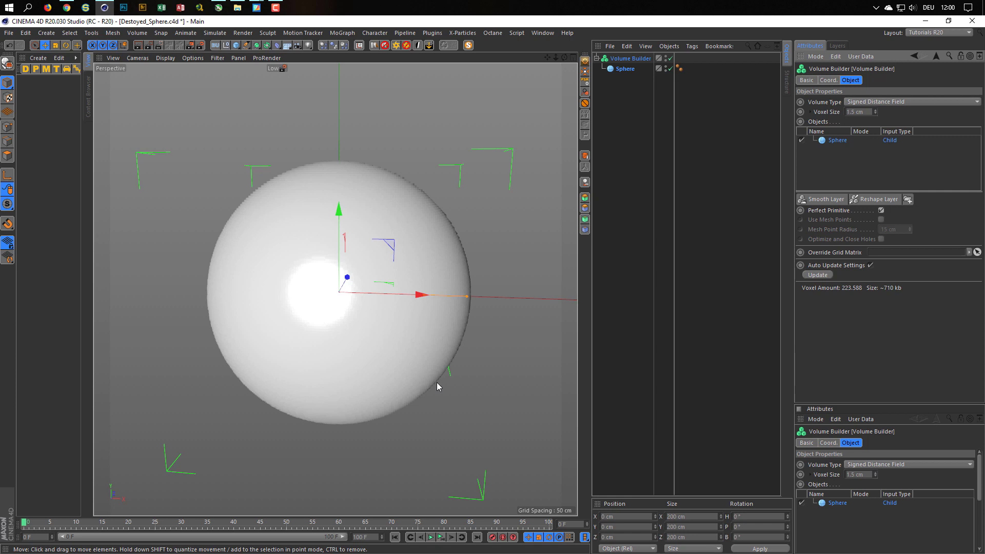
left_click_drag(346, 277, 334, 270, "alt")
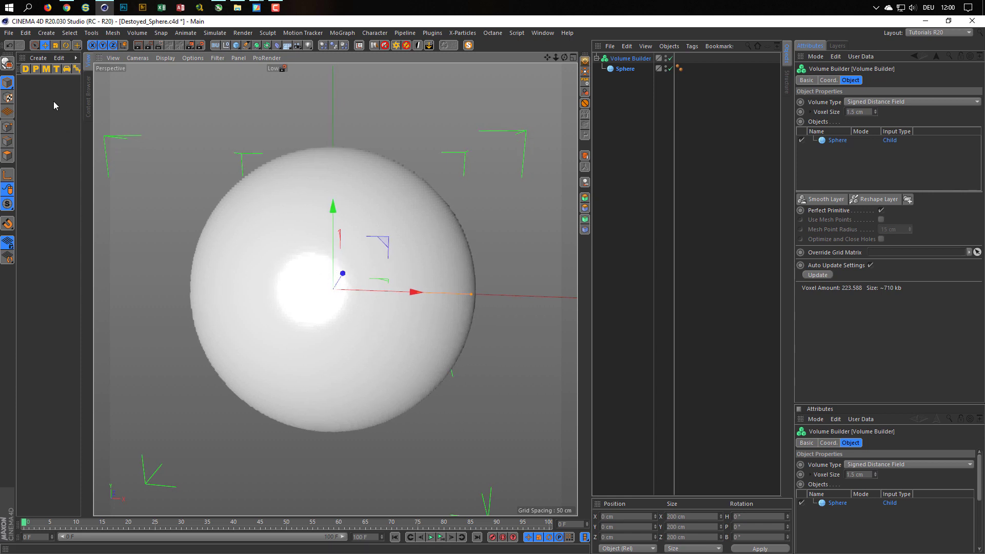
Step: Create a Shader Field using a Noise shader
left_click(41, 33)
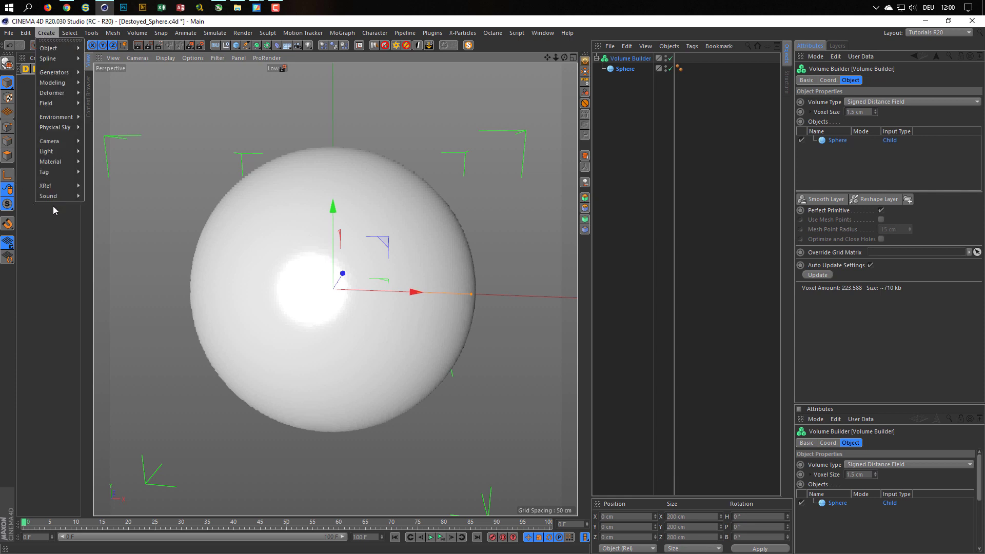
mouse_move(54, 104)
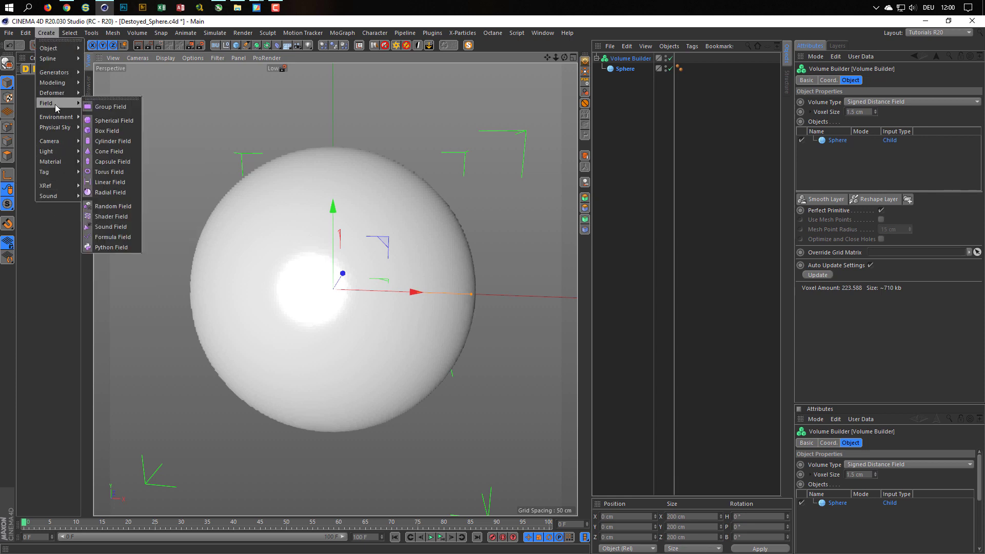
left_click(112, 217)
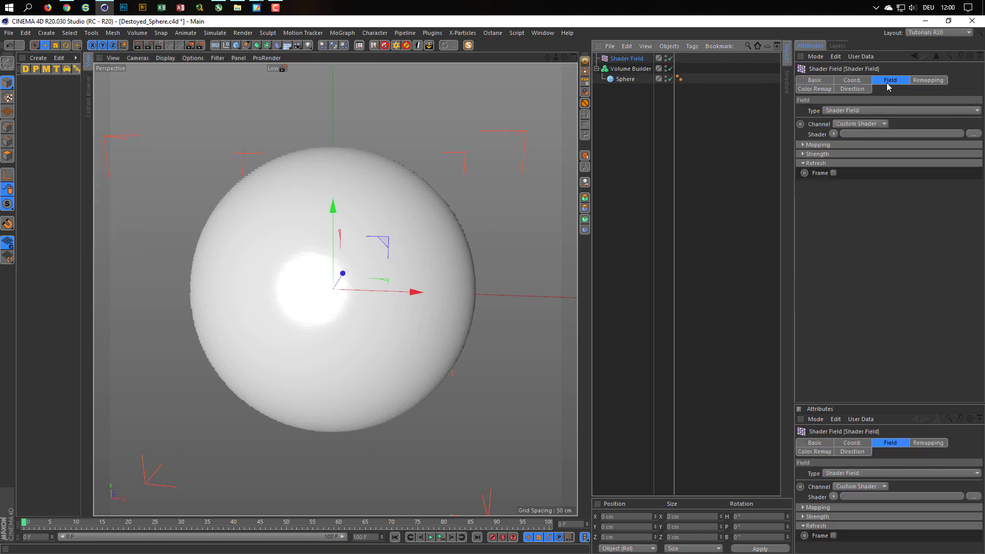
left_click(834, 134)
left_click(843, 243)
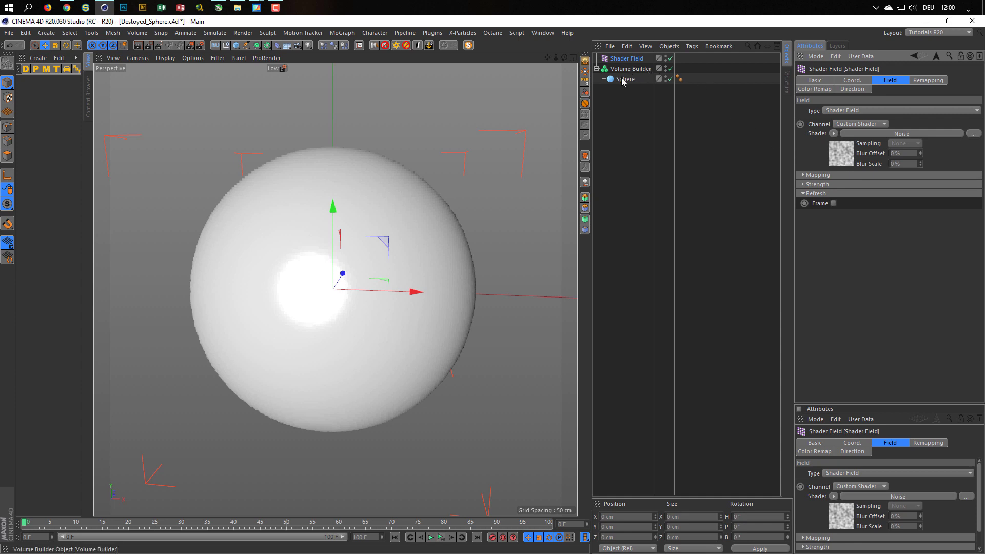
Step: Move the Shader Field into the Volume Builder and frame the noisy result
left_click_drag(624, 59, 629, 85)
left_click(631, 58)
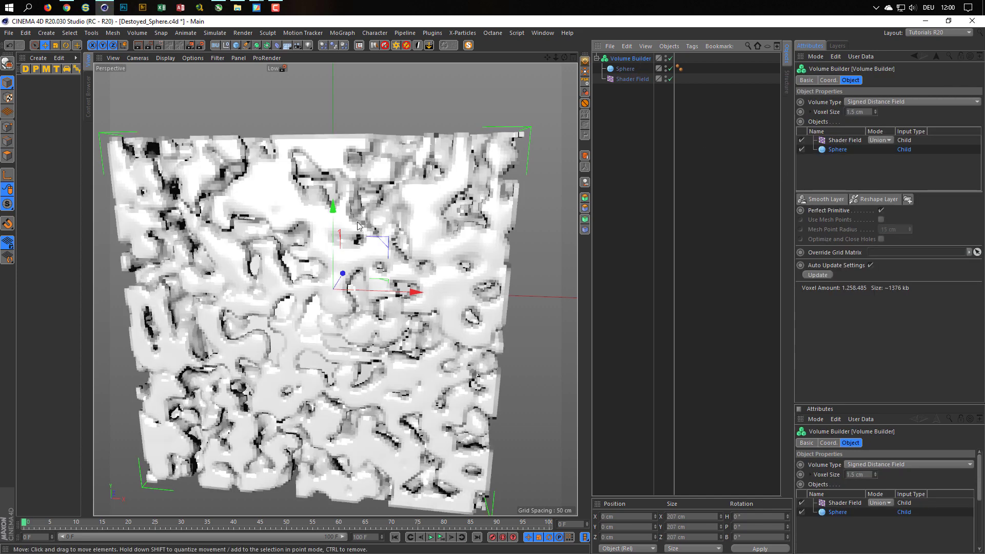
key("alt+h")
mouse_move(367, 224)
left_mouse_down("alt")
mouse_move(435, 189)
mouse_move(303, 240)
mouse_move(369, 235)
left_mouse_up("alt")
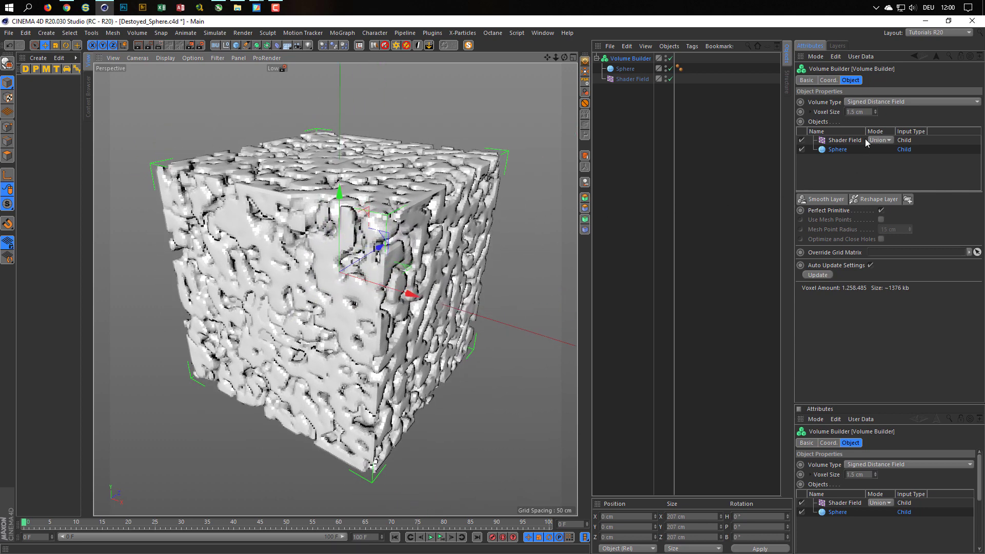
Step: Set the Shader Field's mode to Subtract in the Volume Builder's object list
left_click(882, 139)
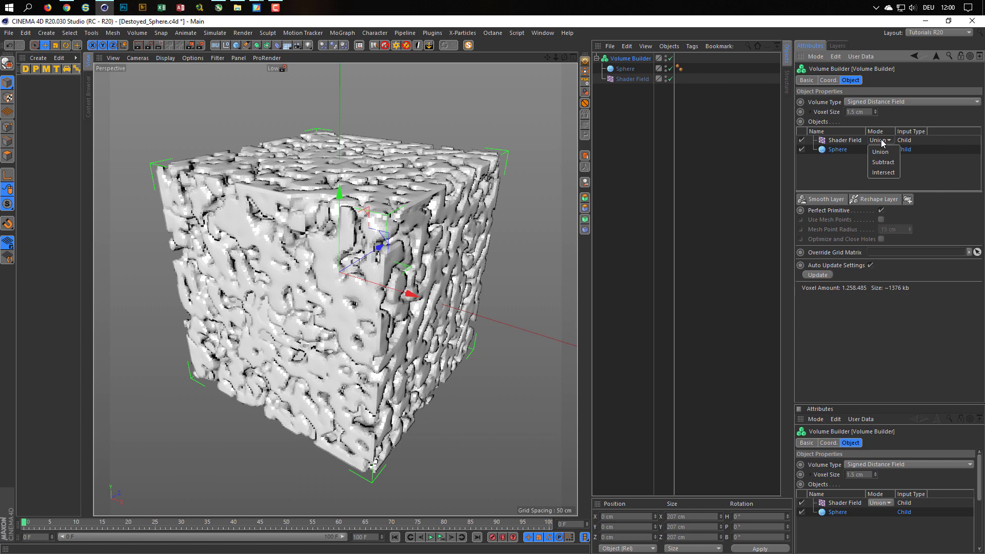
left_click(873, 164)
scroll(347, 199, "up", 5)
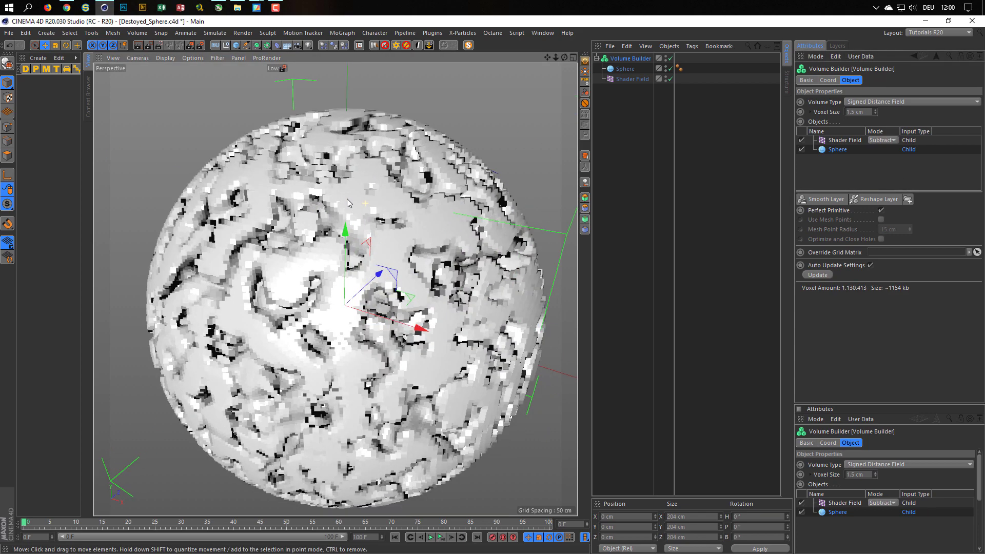
scroll(346, 199, "down", 5)
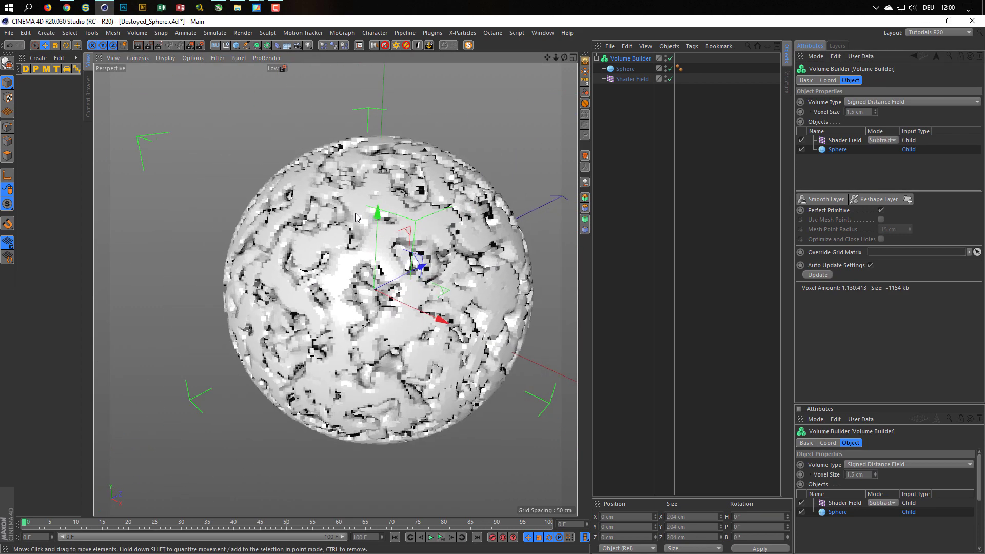
Step: Lower the Volume Builder voxel size to 1 cm and orbit the pitted sphere
left_click(856, 112)
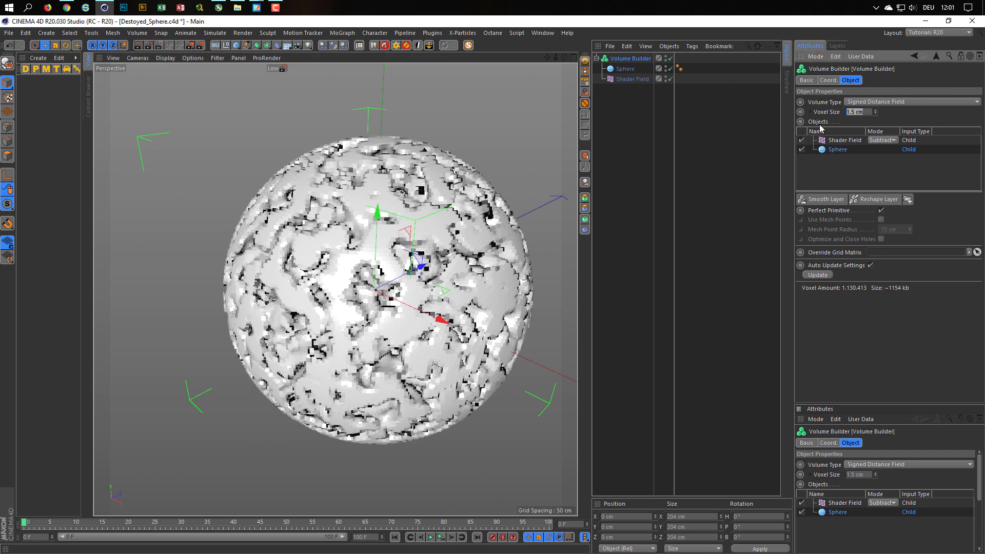
type("1")
key("Return")
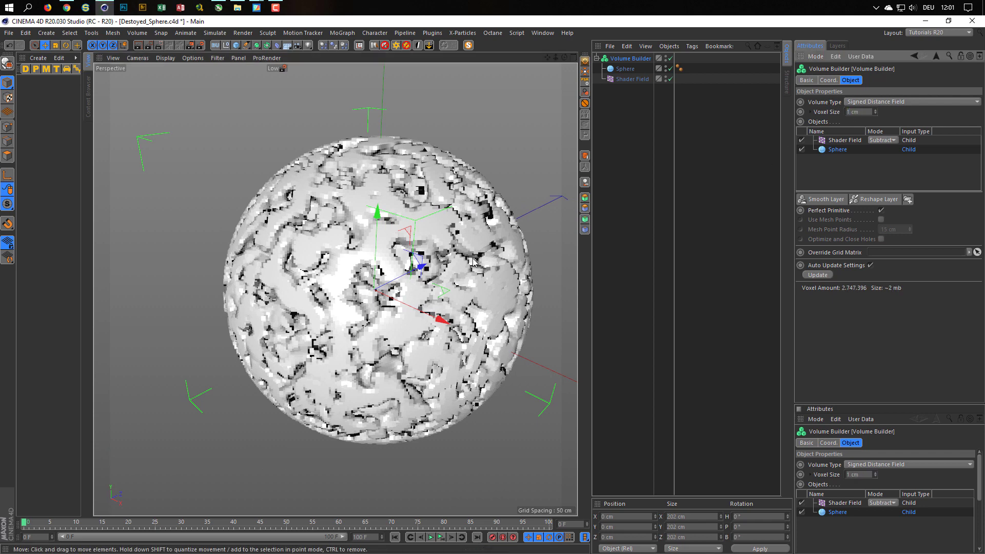
left_click_drag(420, 255, 399, 252, "alt")
scroll(399, 251, "up", 3)
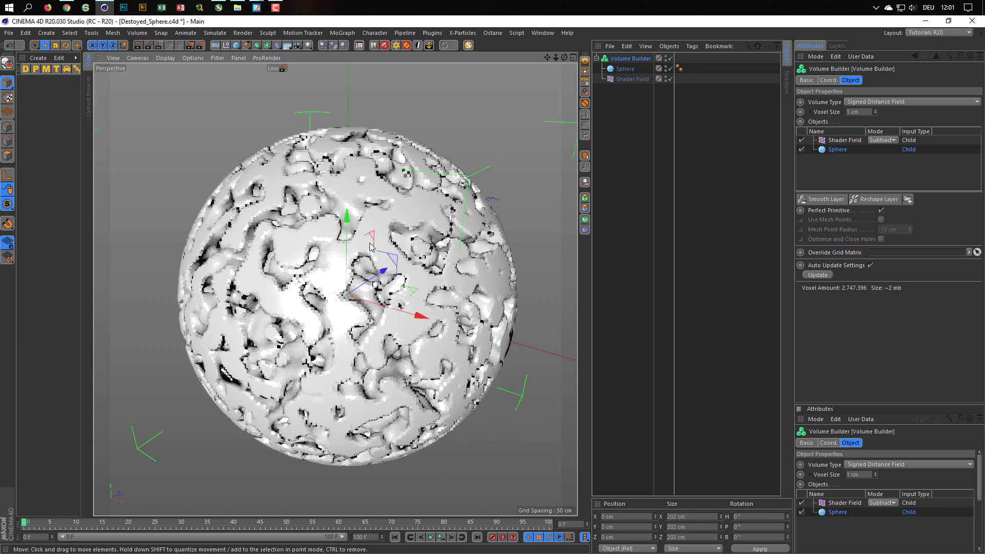
Step: Change the Shader Field's noise type to Gaseous
left_click(837, 142)
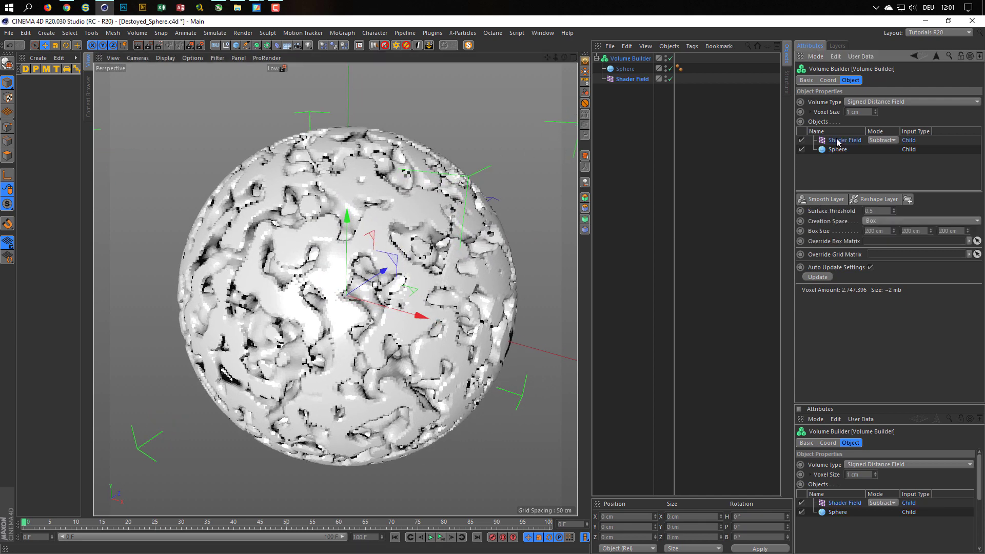
left_click(631, 79)
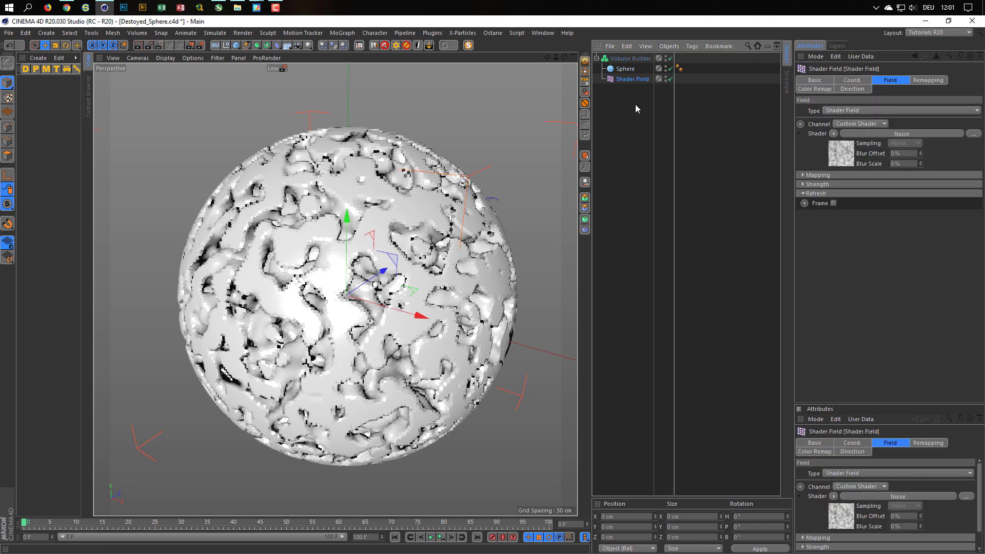
left_click(841, 156)
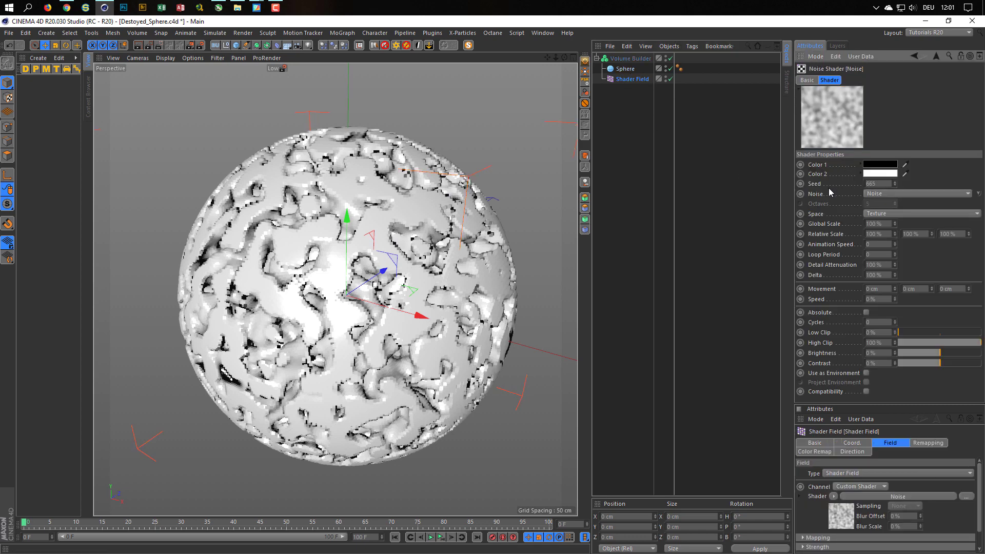
left_click(877, 193)
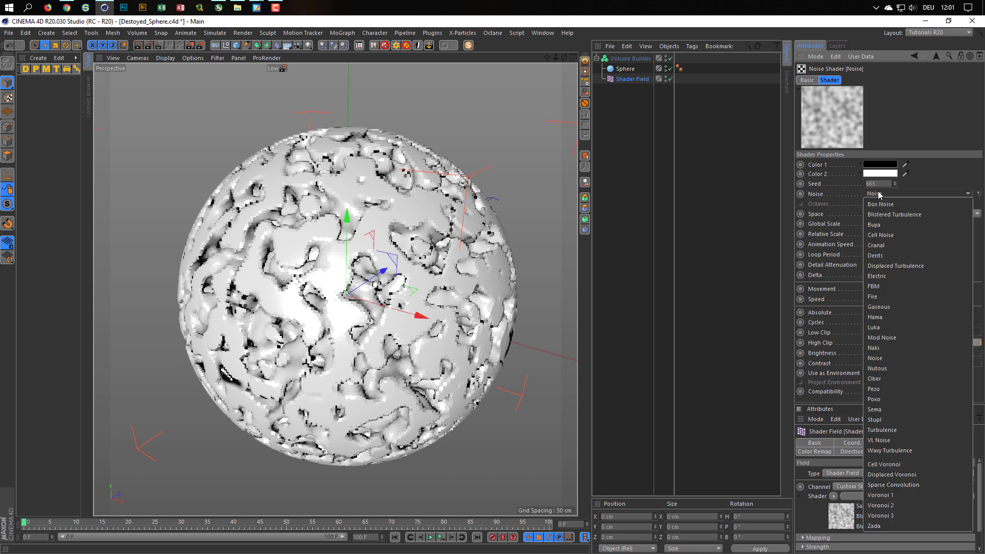
left_click(873, 308)
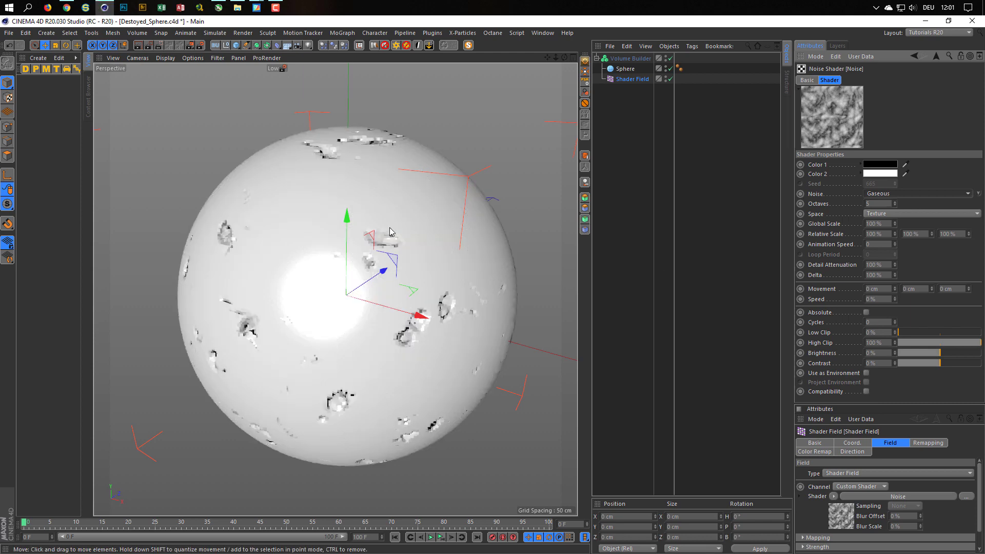
mouse_move(390, 231)
left_mouse_down("alt")
mouse_move(300, 217)
mouse_move(392, 237)
left_mouse_up("alt")
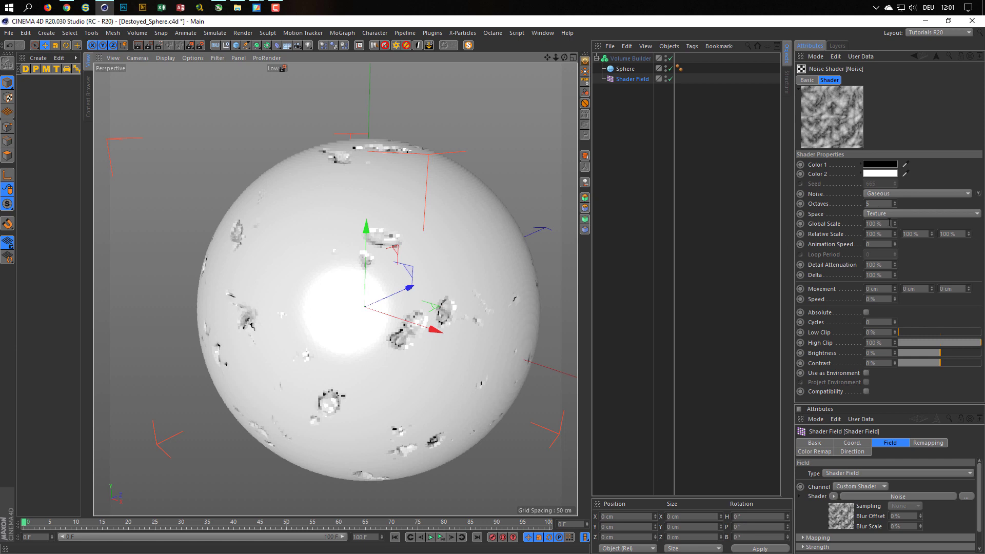
Step: Set the noise Global Scale to 1000 % and orbit to inspect the crater
left_click(889, 224)
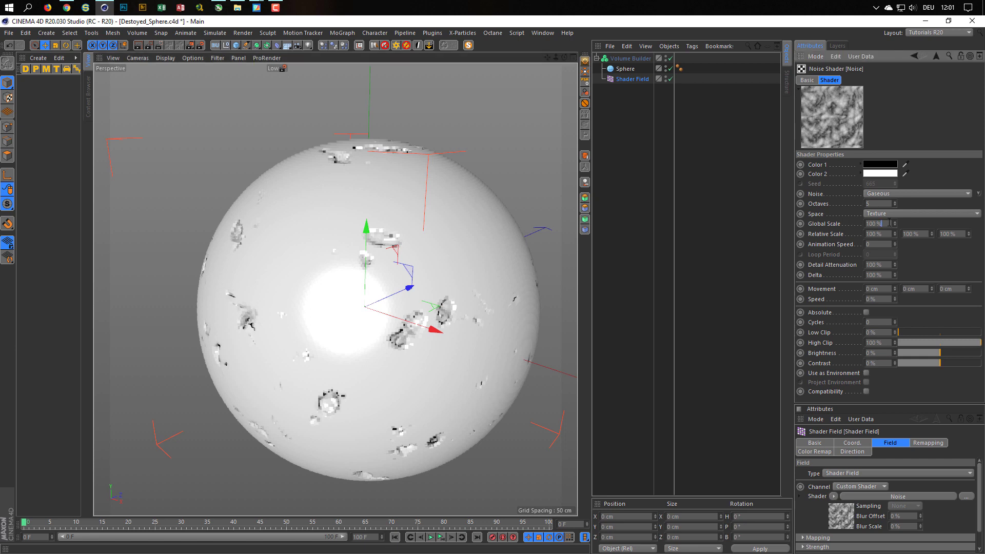
left_click_drag(889, 223, 801, 234)
type("1000")
key("Return")
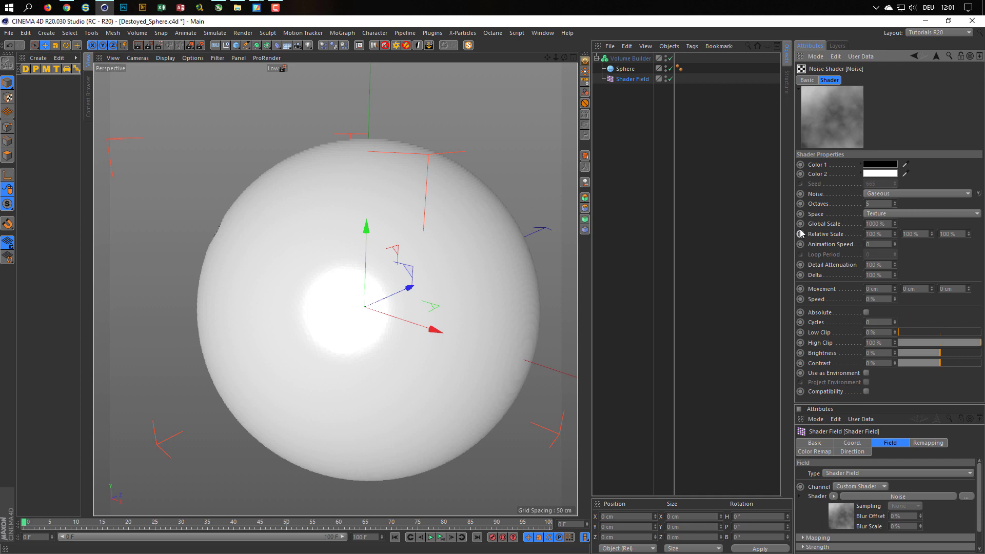
left_click_drag(390, 237, 344, 269, "alt")
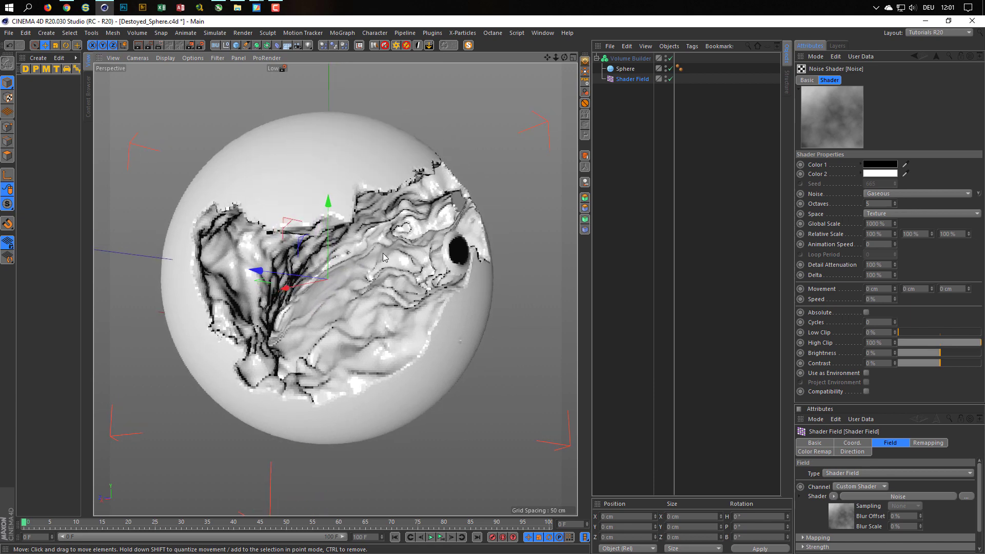
Step: Refine the Volume Builder voxel size to 0.5 cm and zoom to check the detail
left_click(632, 59)
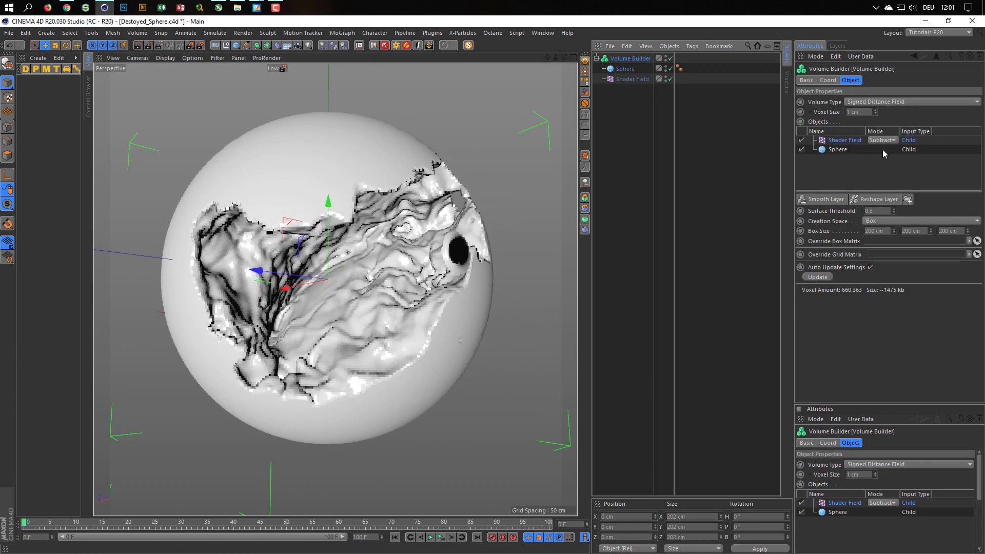
left_click(864, 111)
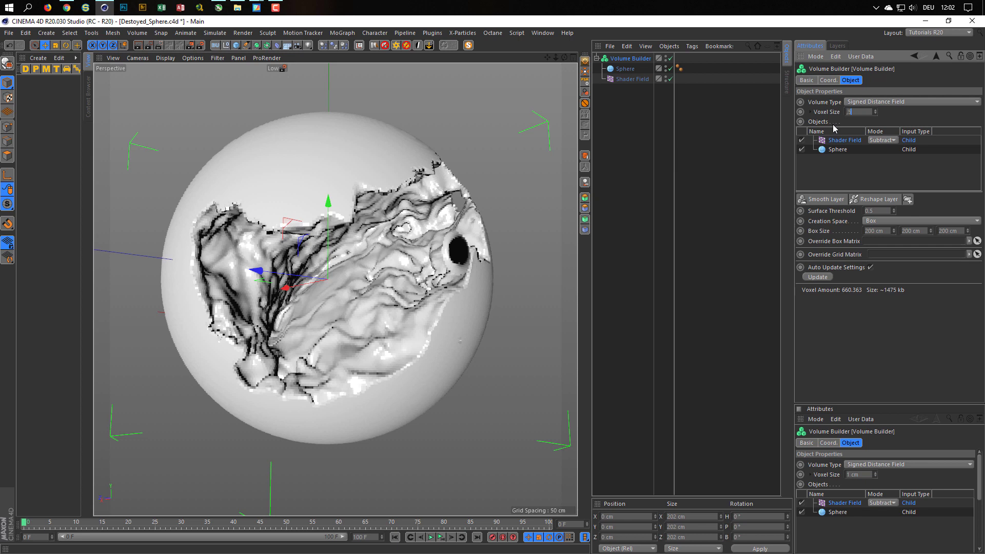
key("Return")
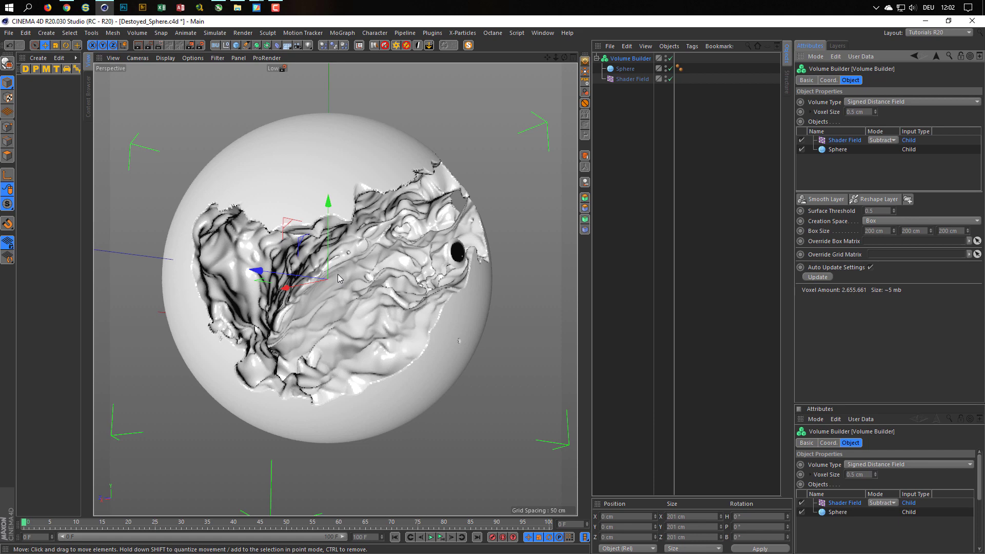
scroll(338, 274, "up", 5)
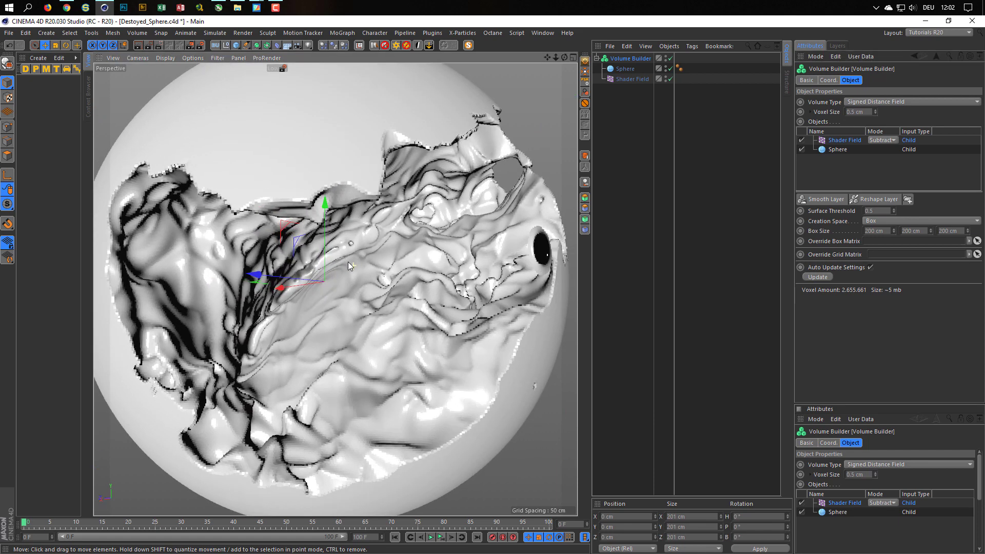
scroll(339, 266, "down", 5)
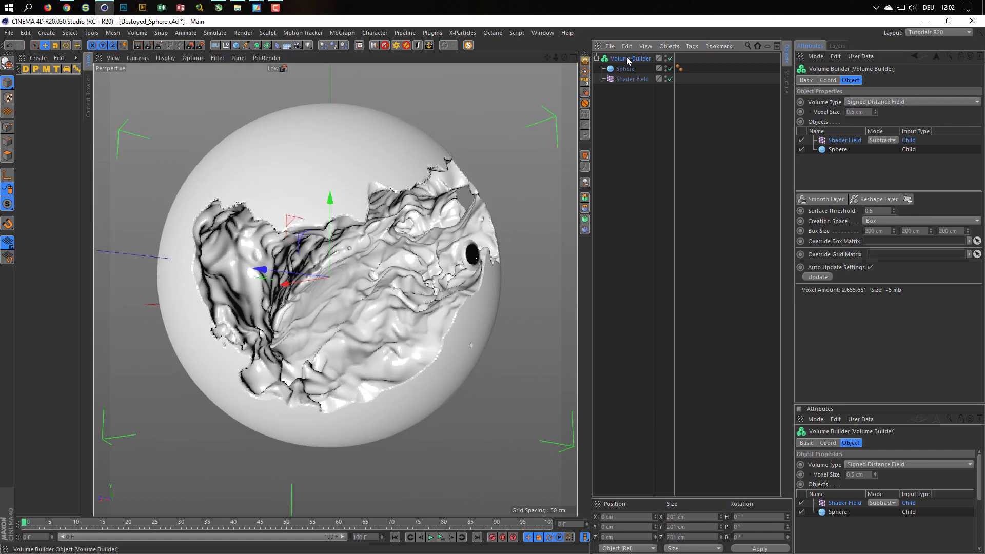
Step: Wrap the Volume Builder in a Volume Mesher and switch the viewport to Gouraud shading
left_click(133, 33)
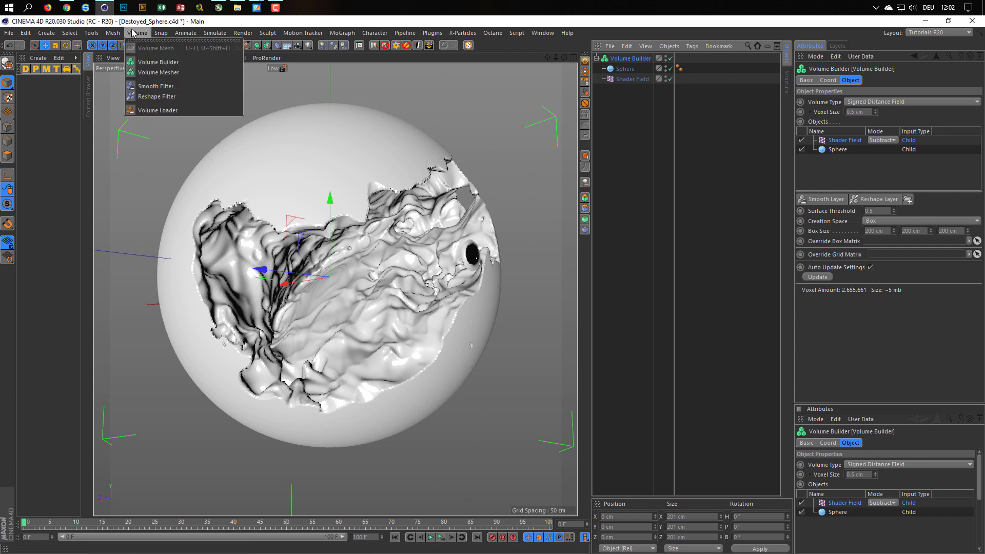
left_click(156, 72)
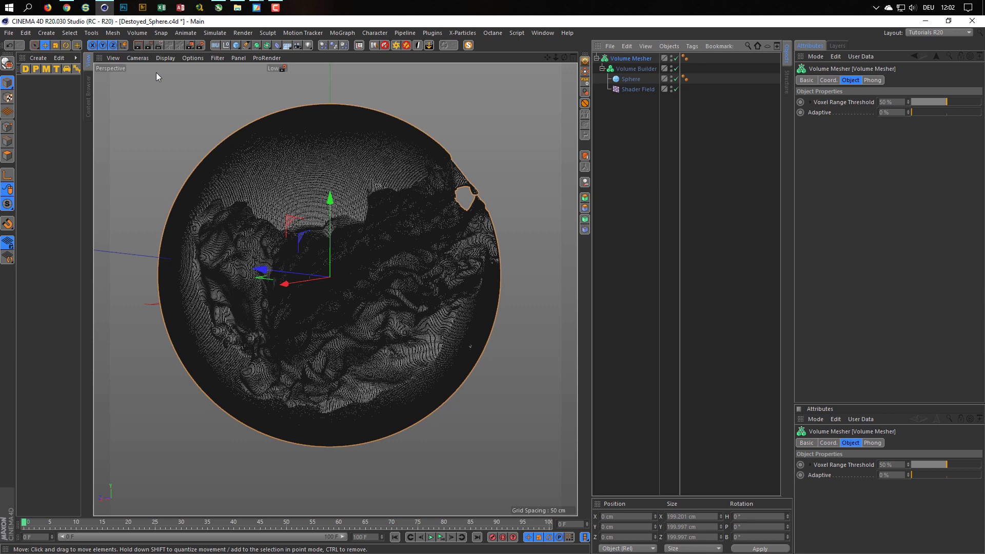
key("n")
key("a")
left_click_drag(349, 237, 367, 262, "alt")
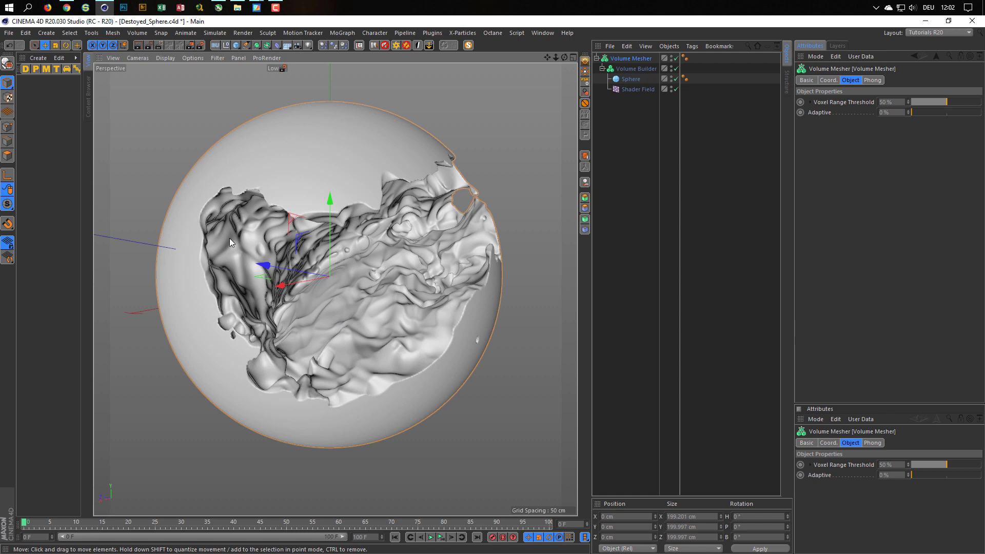
left_click(636, 89)
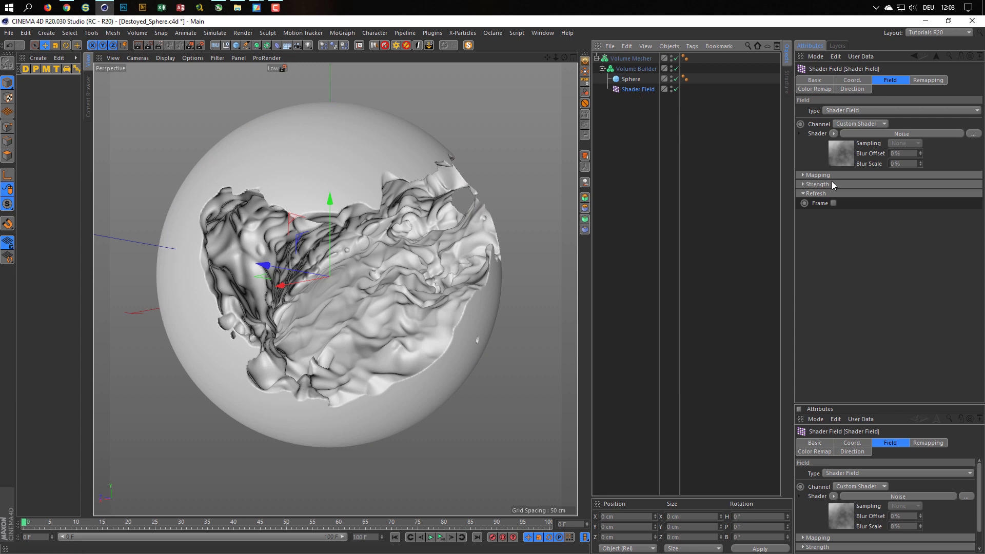
Step: Raise the Noise shader's Octaves to 10, then 20, and orbit to inspect the crater
left_click(847, 160)
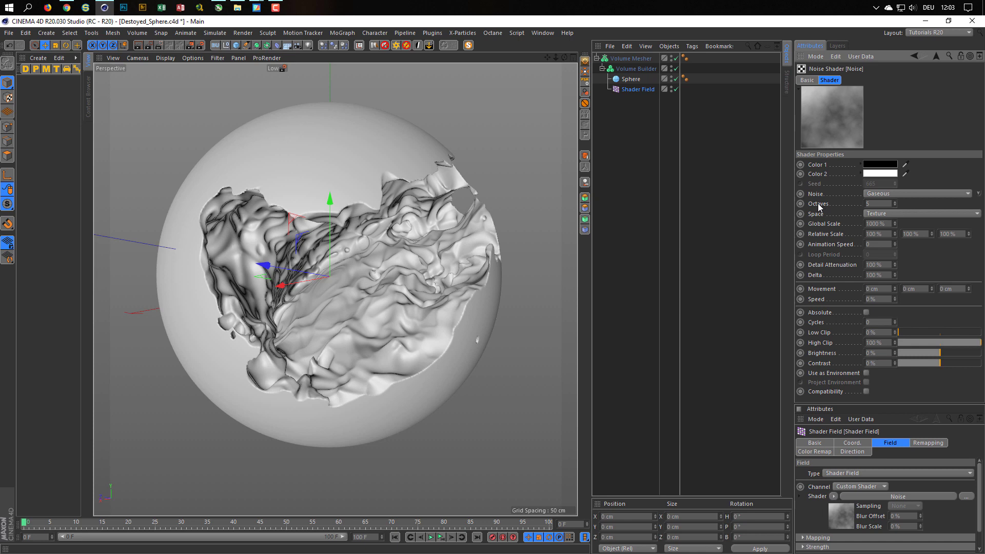
left_click(875, 202)
key("Return")
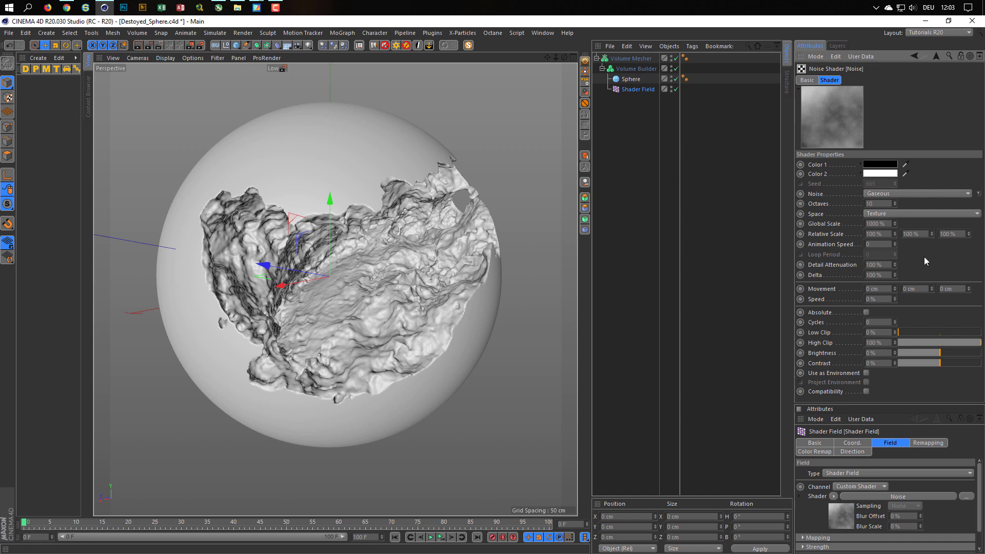
double_click(882, 204)
type("2")
key("Return")
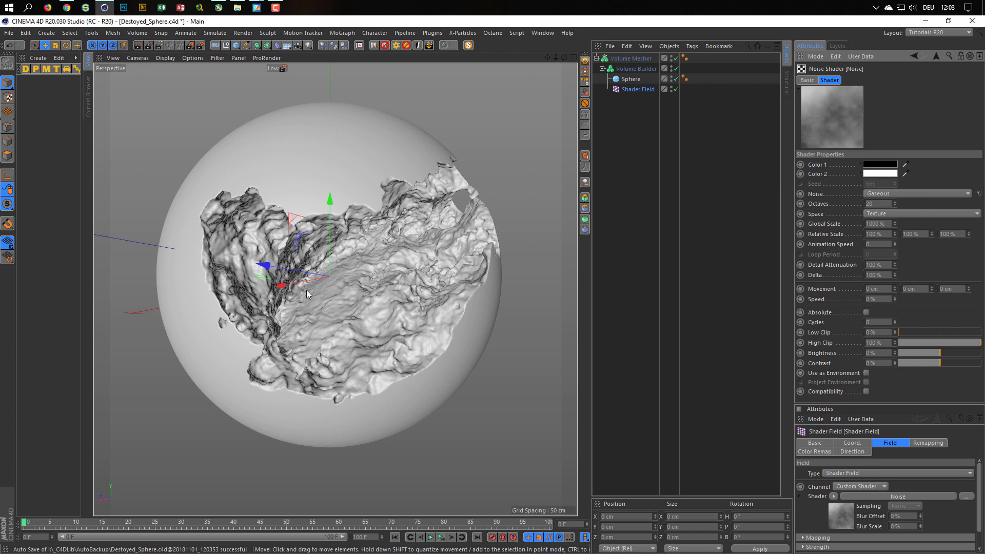
left_click_drag(307, 290, 250, 283, "alt")
scroll(295, 276, "up", 3)
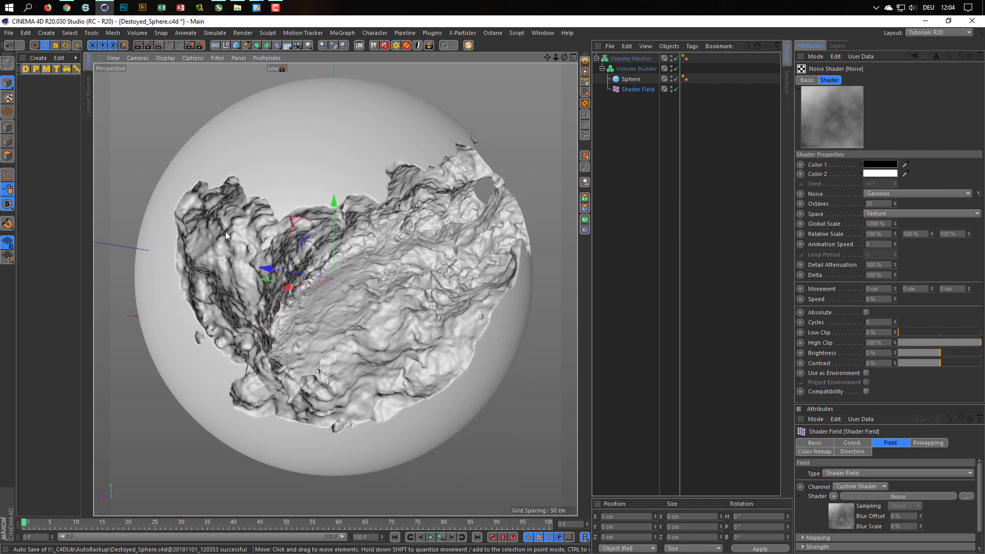
left_click(638, 69)
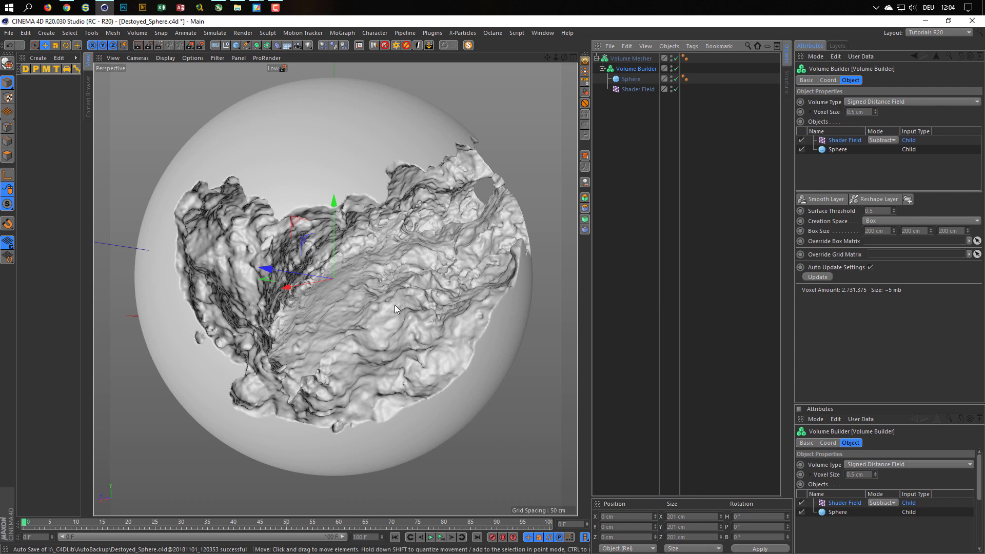
left_click_drag(378, 303, 348, 217, "alt")
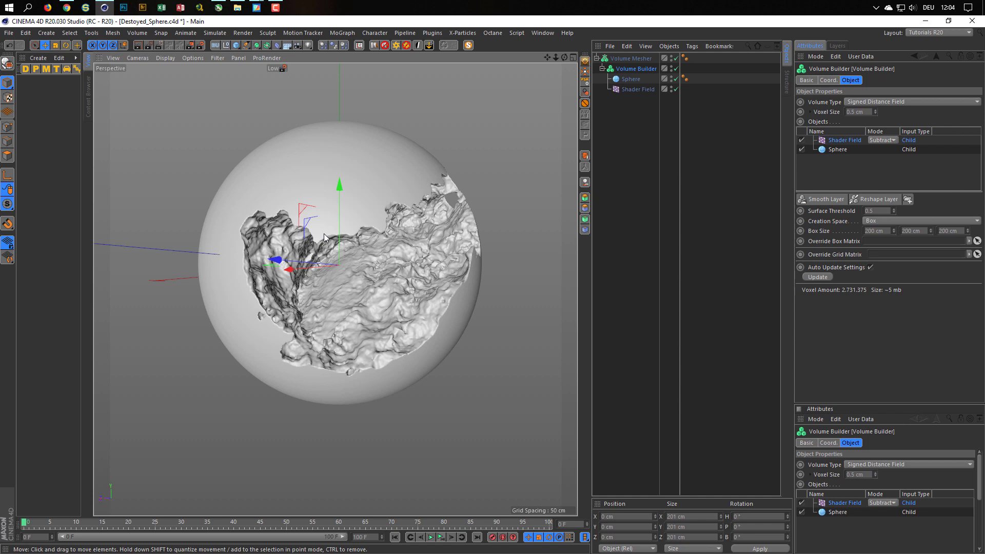
scroll(355, 231, "up", 2)
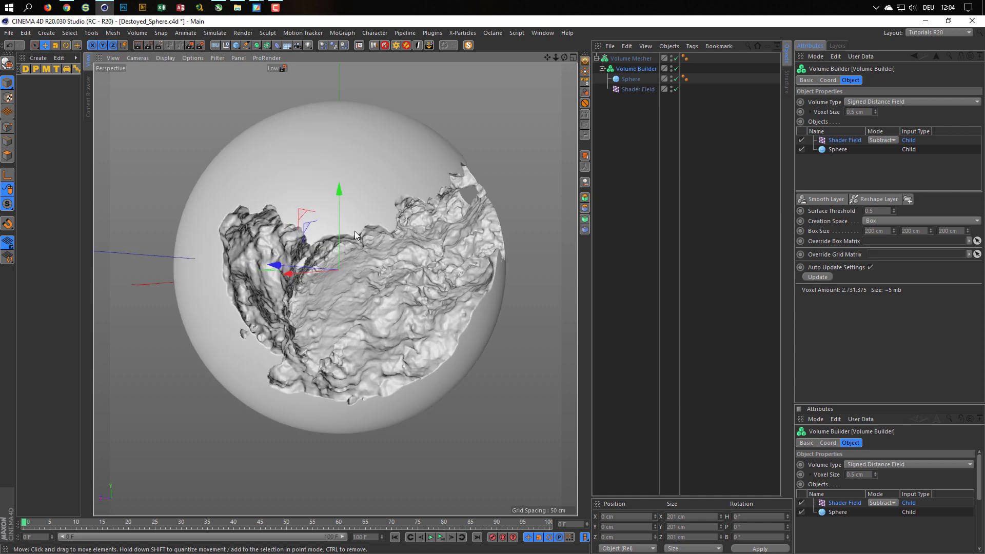
left_click_drag(355, 230, 356, 245, "alt")
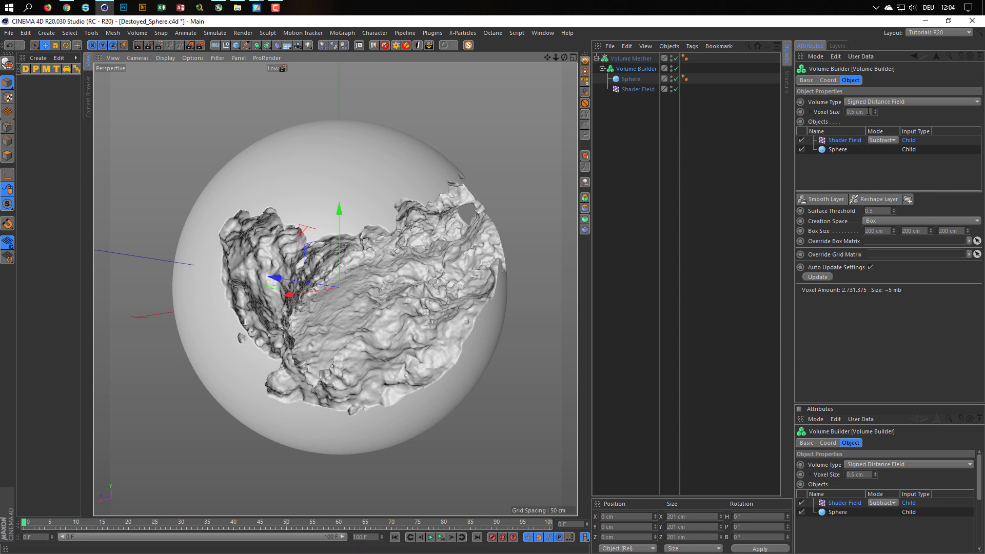
left_click_drag(359, 236, 381, 220, "alt")
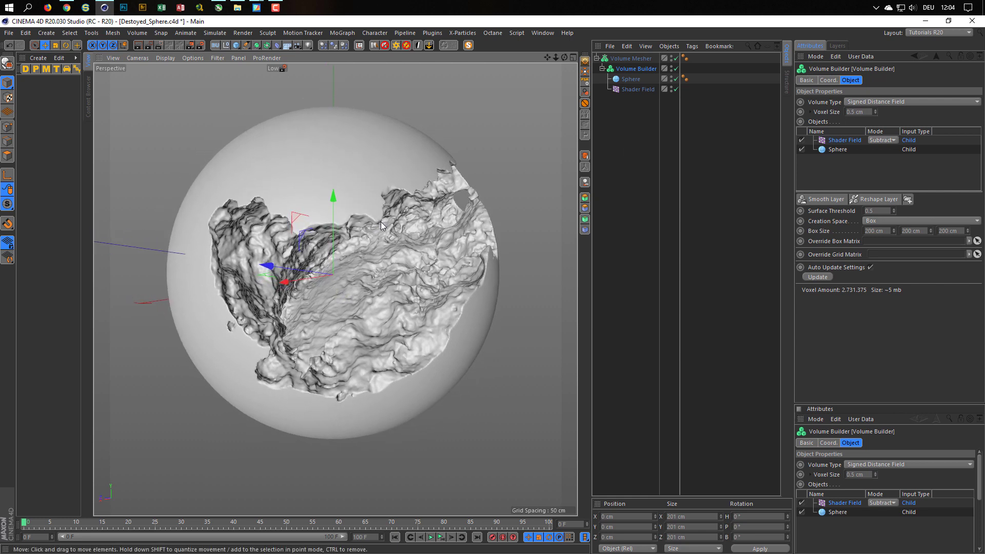
Step: Create a new render setting named 'hardware' and make it the active one
left_click(199, 46)
left_click(235, 315)
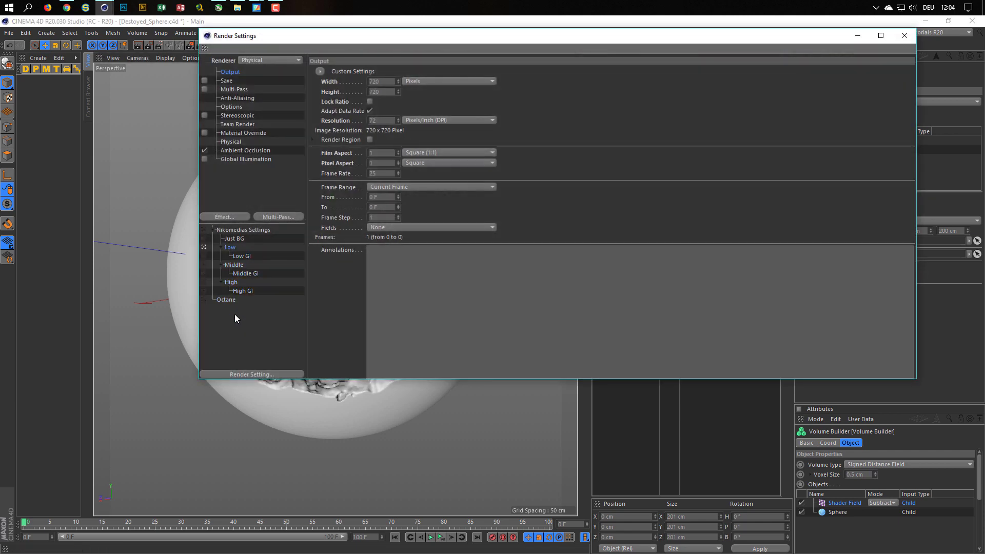
right_click(234, 315)
left_click(257, 322)
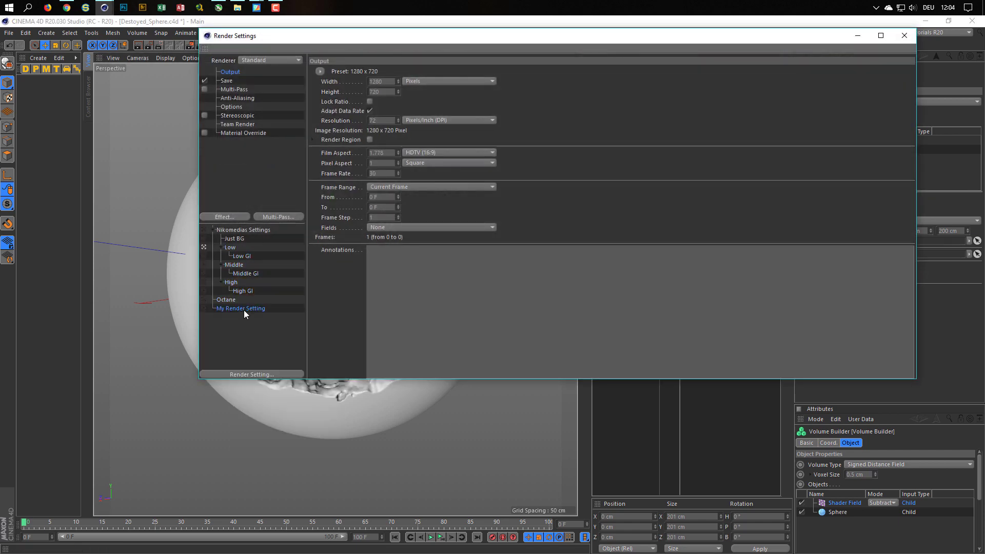
double_click(245, 309)
type("hard")
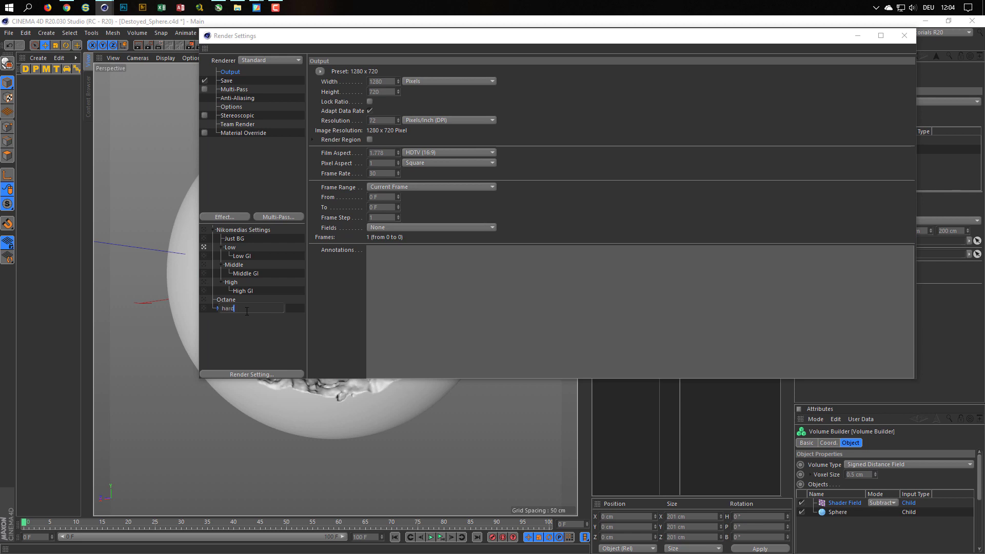
type("ware")
key("Return")
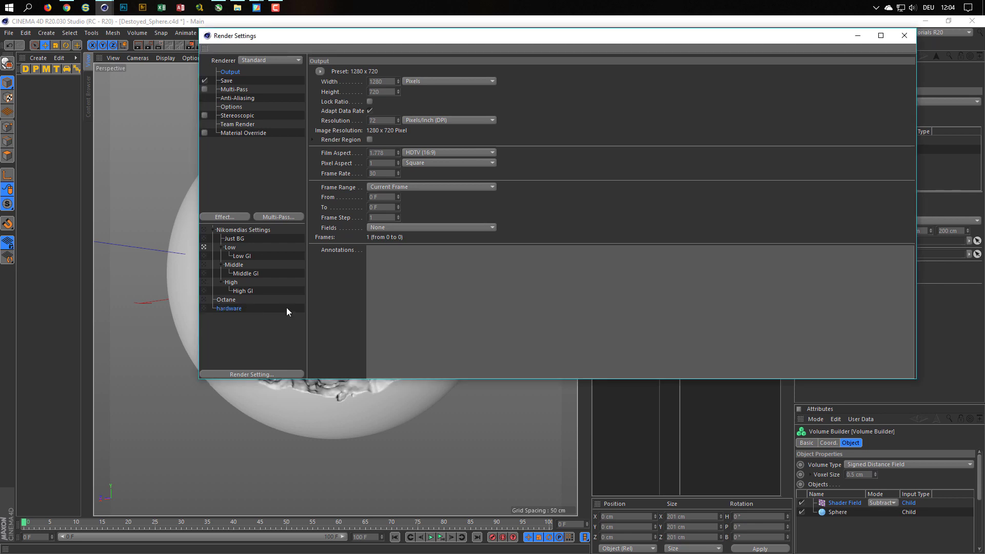
left_click(204, 308)
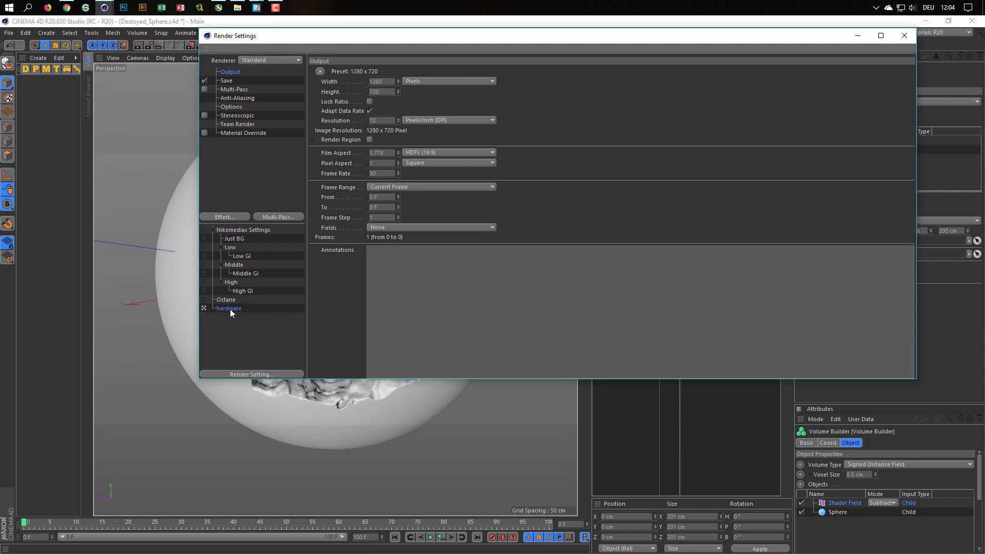
Step: Set the output width to 720 pixels and the renderer to Hardware OpenGL
double_click(382, 81)
type("720")
key("Return")
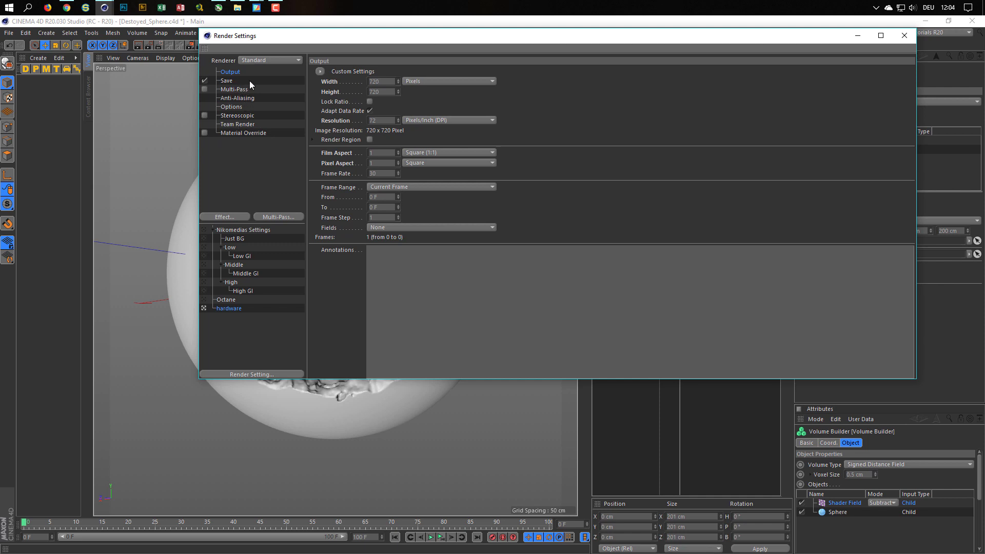
left_click(263, 61)
left_click(274, 100)
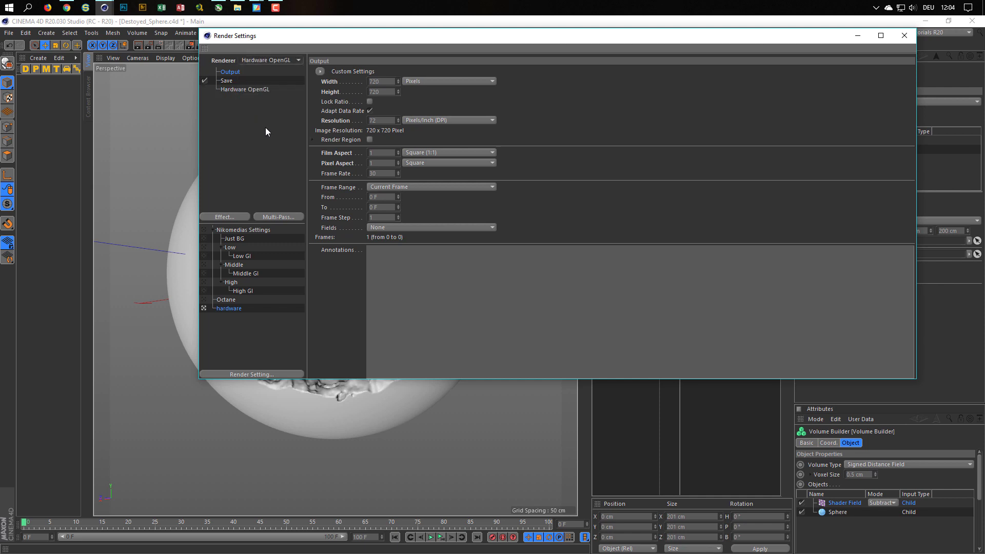
left_click(256, 89)
left_click_drag(371, 39, 292, 395)
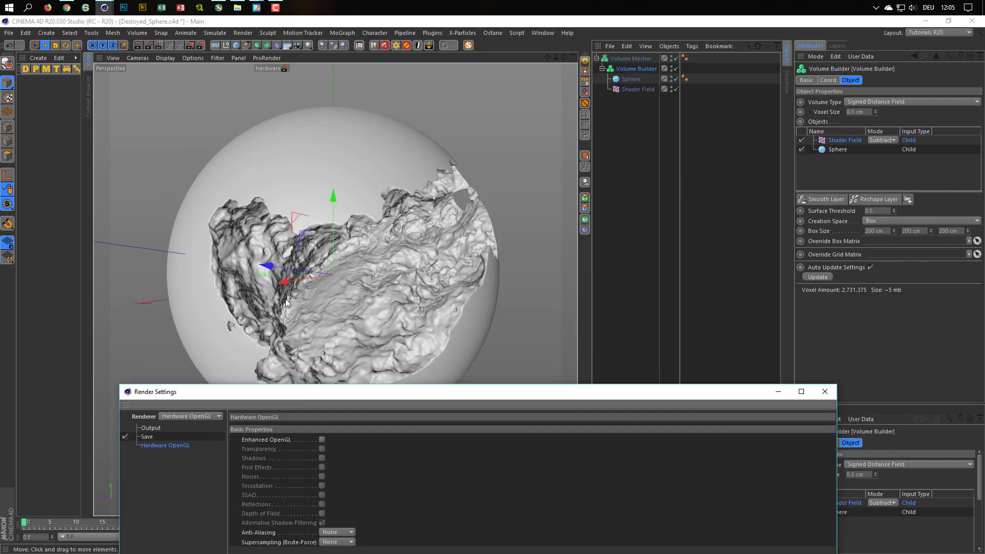
Step: Turn on reflections in the viewport preview and bring the Render Settings window into view
left_click(189, 57)
left_click(198, 163)
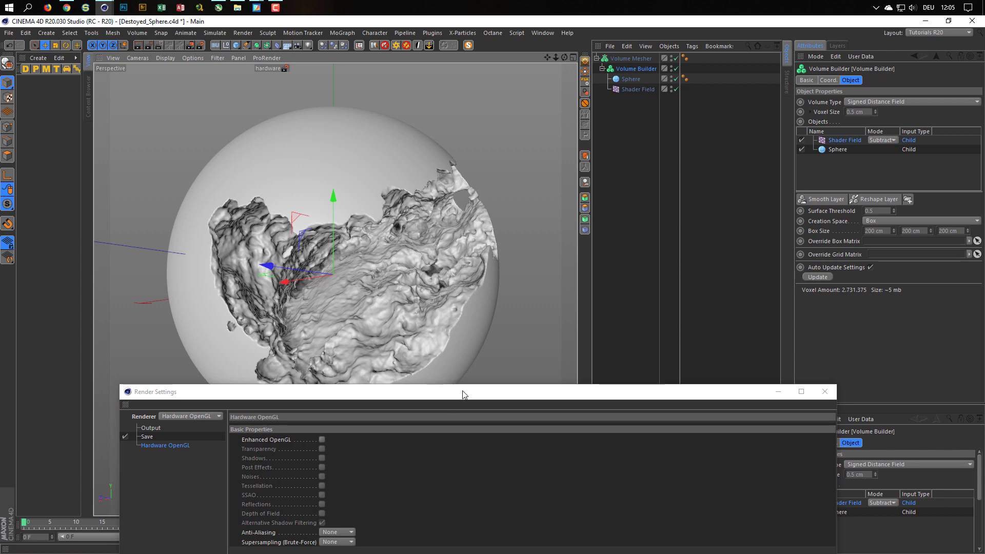
left_click_drag(462, 396, 495, 110)
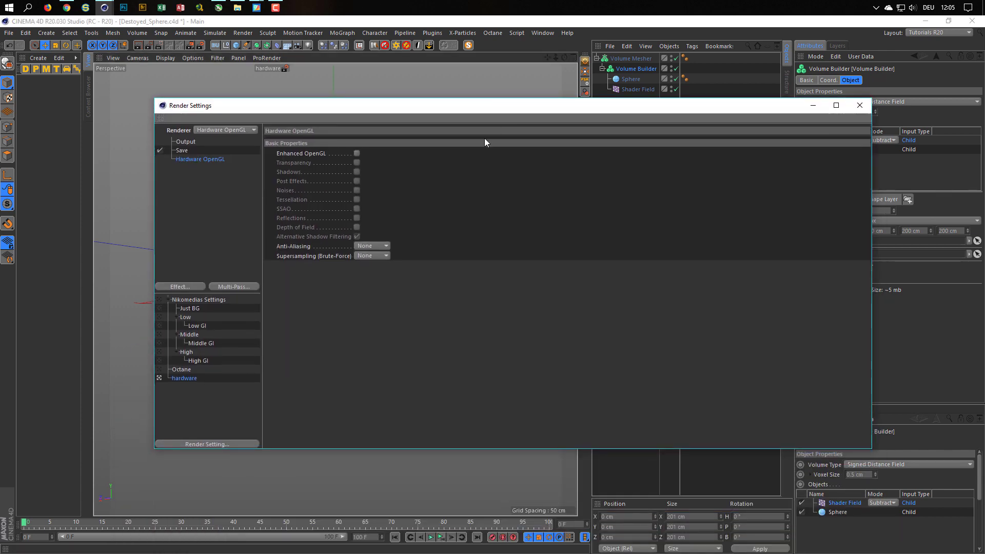
Step: Enable Enhanced OpenGL and SSAO with 8× anti-aliasing in Hardware OpenGL, then close Render Settings
left_click(357, 152)
left_click(357, 209)
left_click(376, 246)
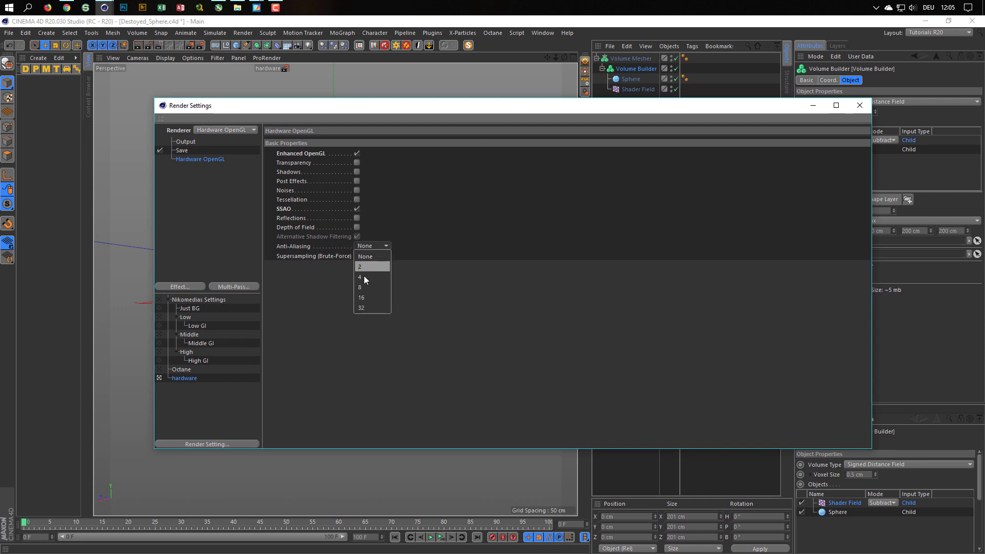
left_click(370, 289)
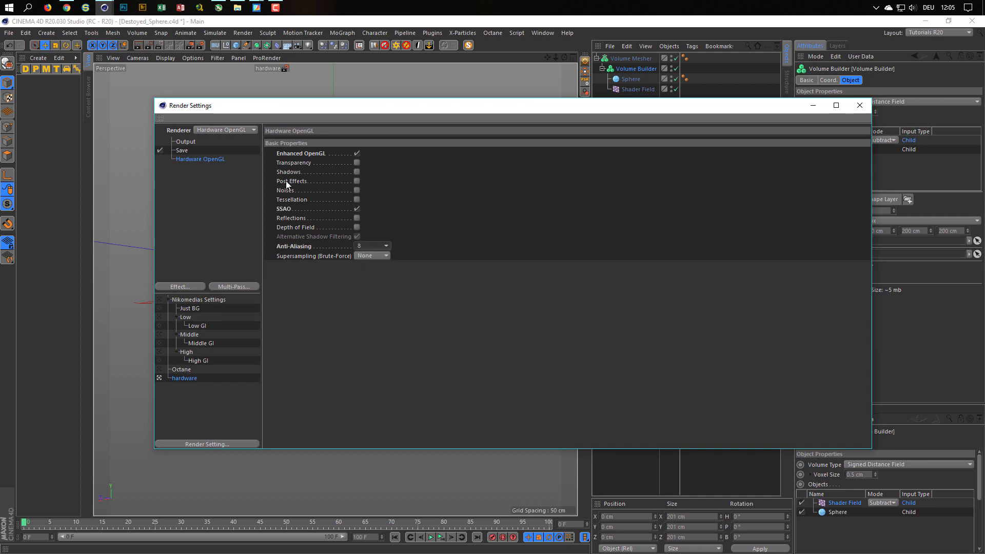
left_click(185, 142)
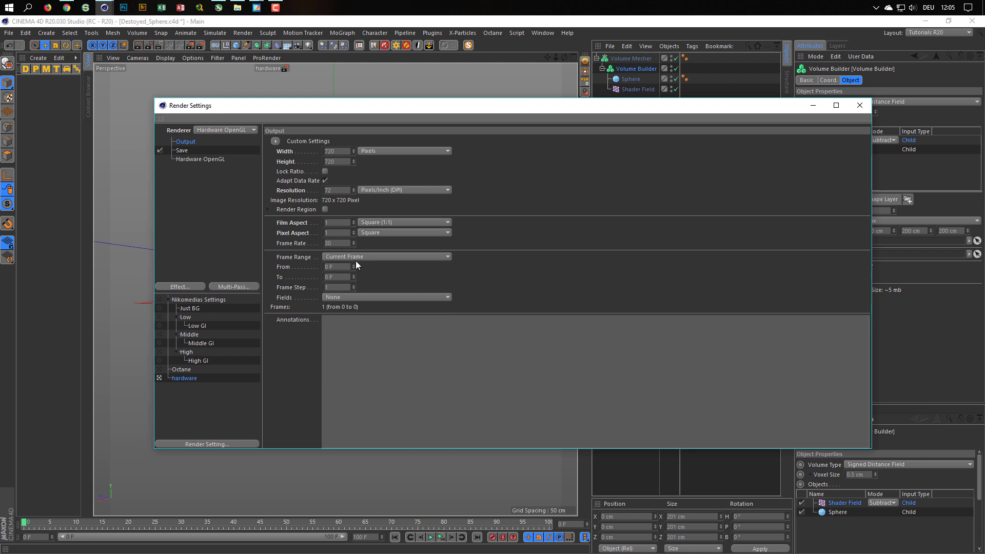
left_click(860, 106)
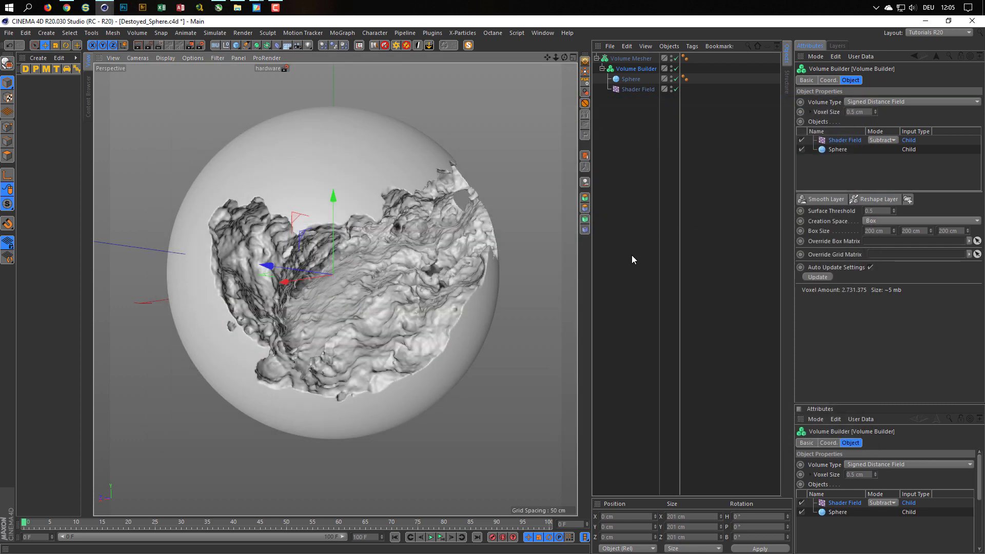
left_click(614, 272)
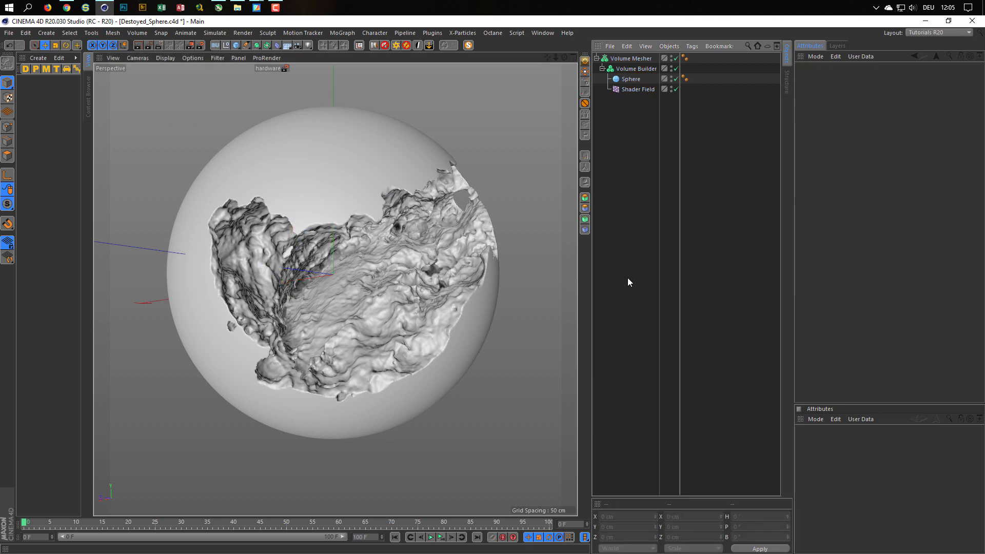
key("shift+r")
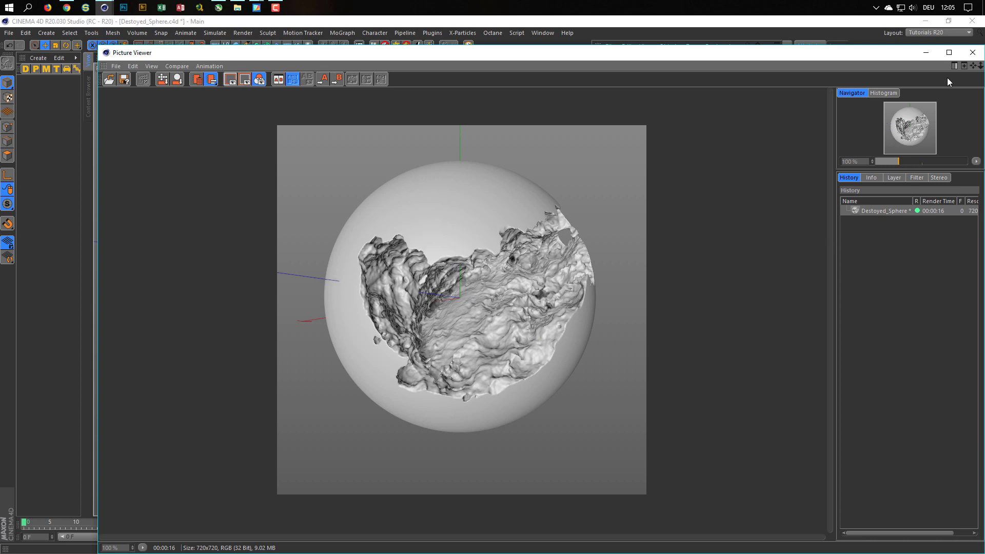
left_click(974, 55)
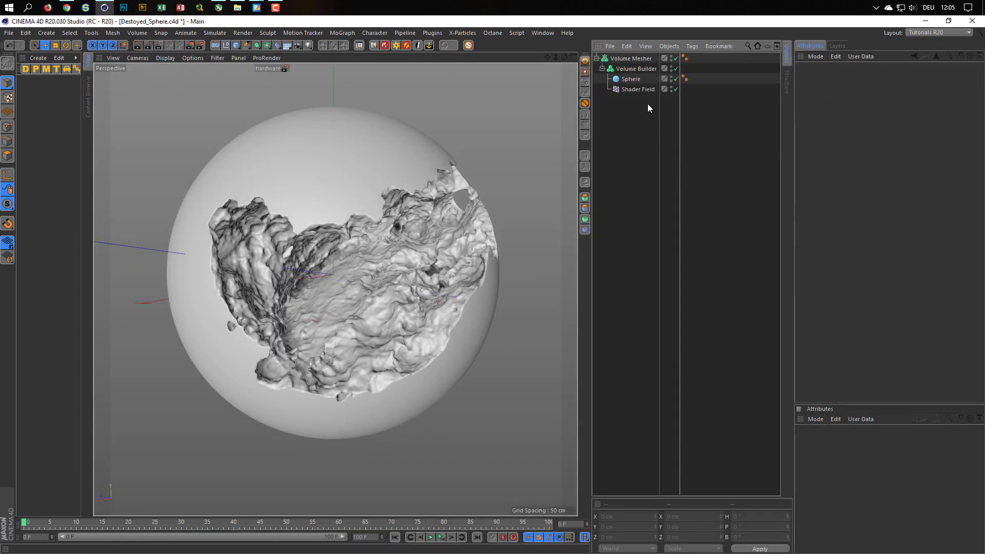
Step: Save the scene and set the Volume Builder's Voxel Size to 0.3 cm
left_click(636, 69)
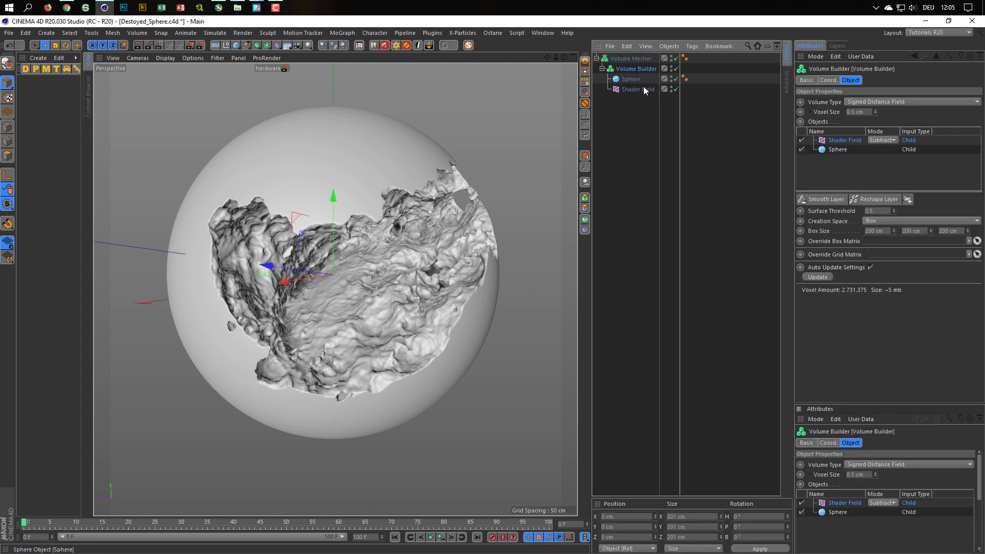
left_click(856, 112)
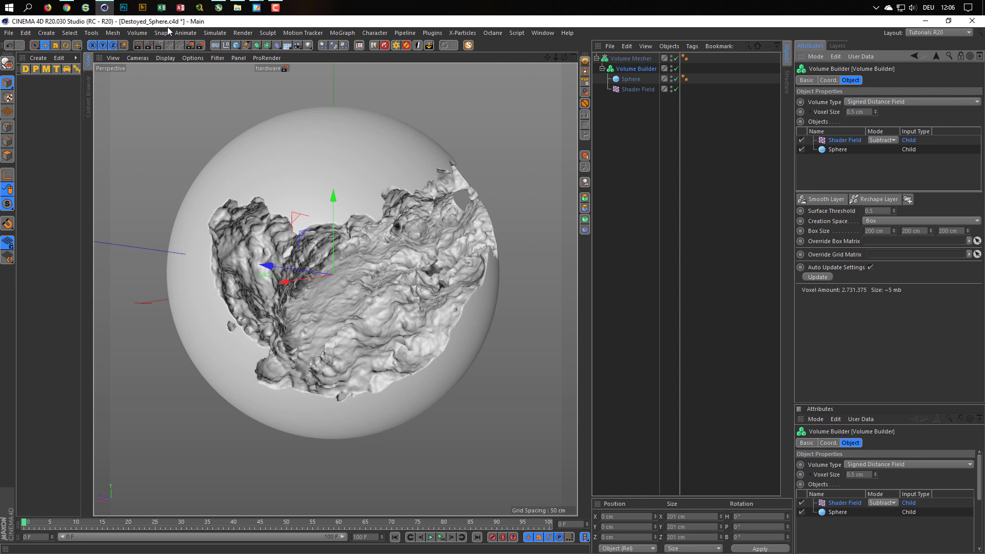
key("ctrl+s")
double_click(862, 112)
type("3")
key("Return")
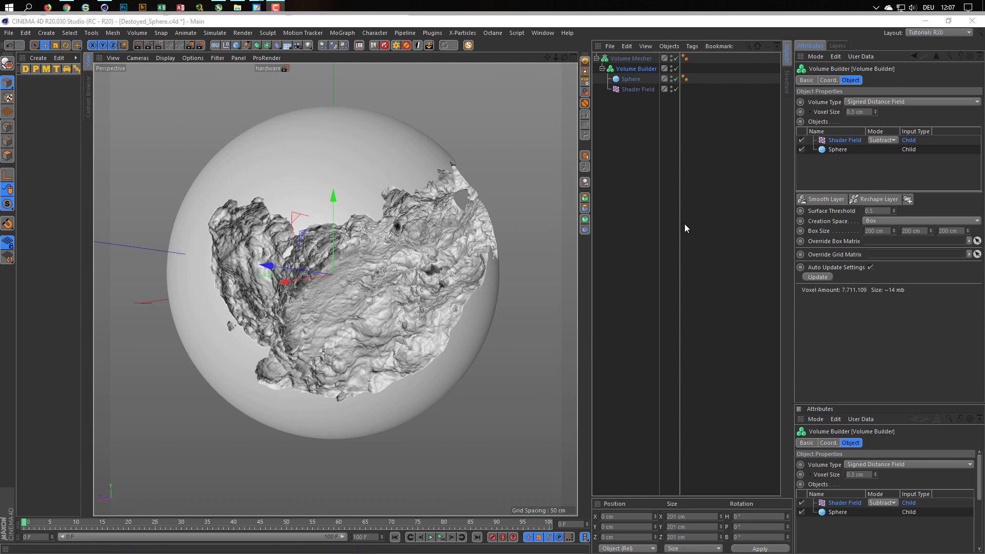
left_click(638, 60)
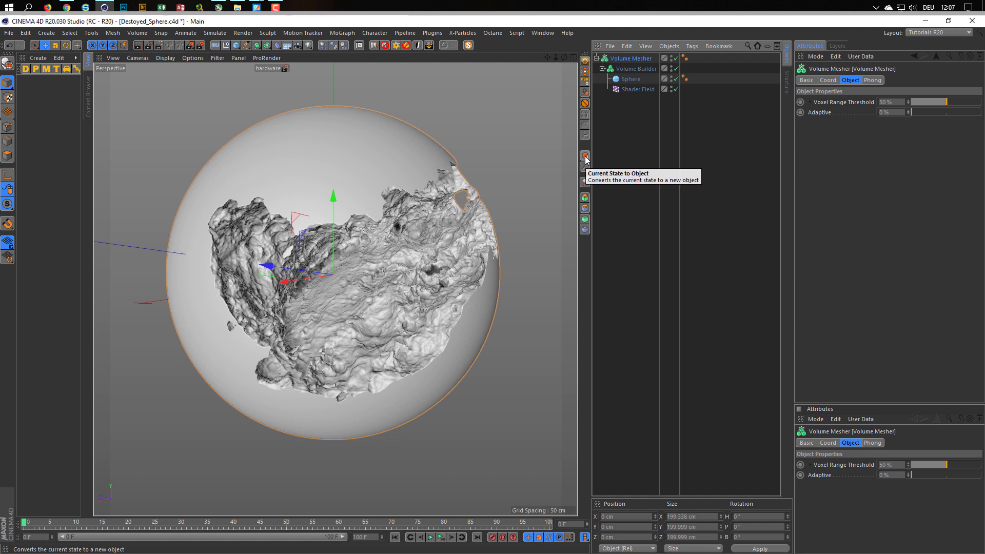
Step: Bake Volume Mesher with Current State to Object, then disable and hide the original generator
right_click(630, 60)
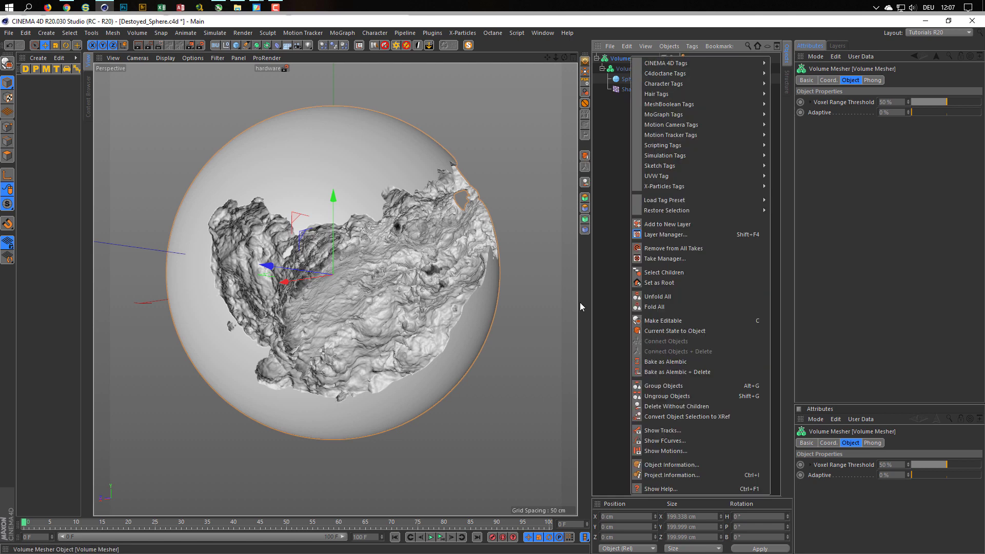
left_click(692, 330)
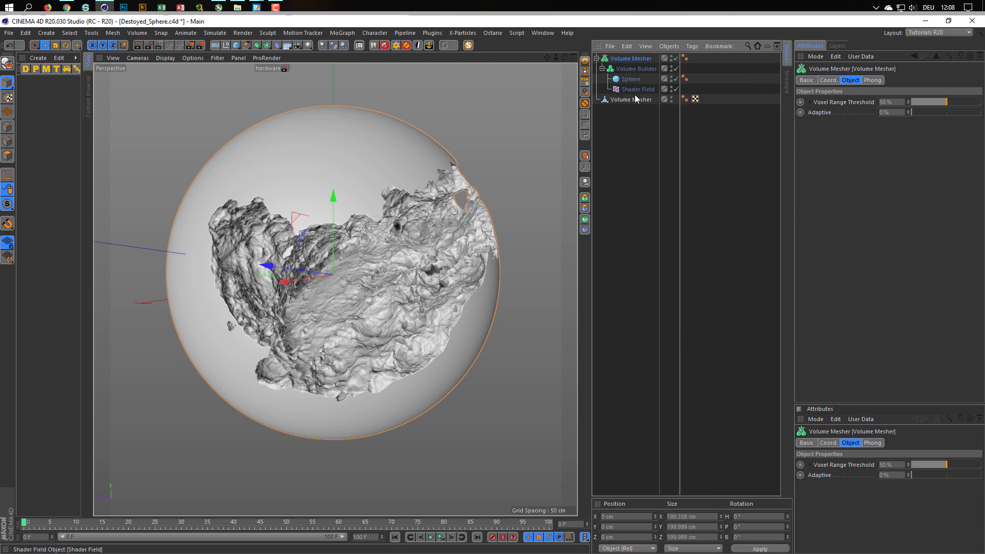
left_click(677, 68)
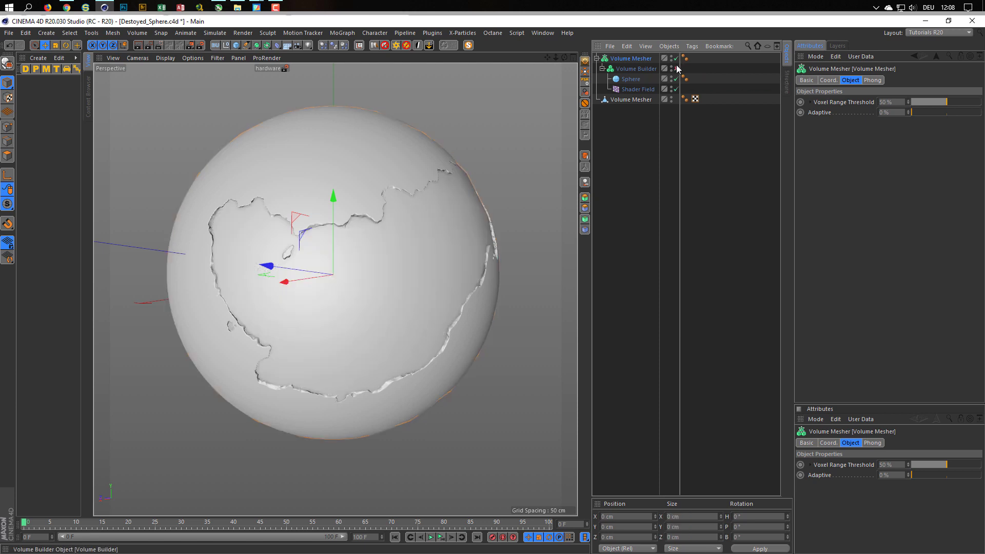
left_click(597, 59)
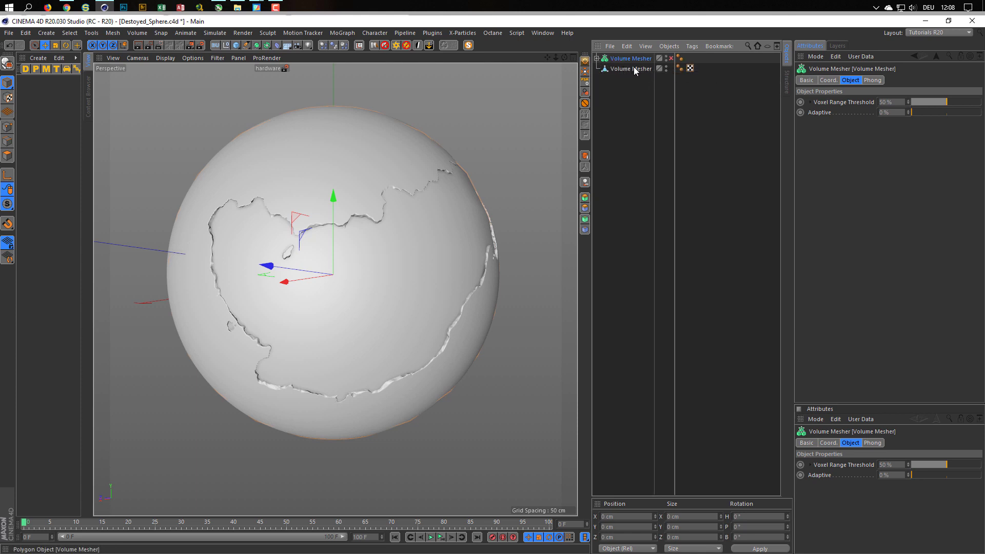
left_click(666, 60)
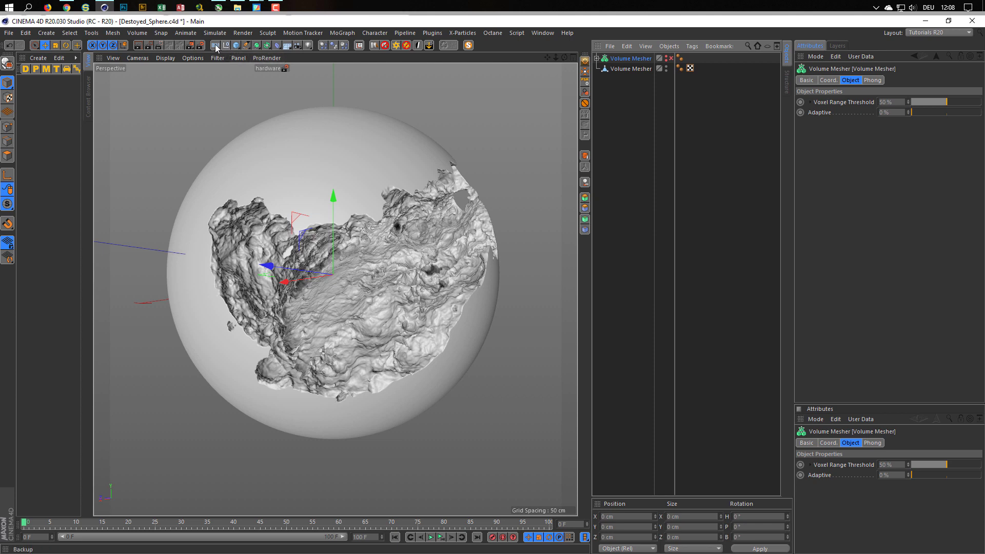
Step: Create a null named Backup and move the original Volume Mesher generator into it
key("ctrl+v")
left_click(596, 68)
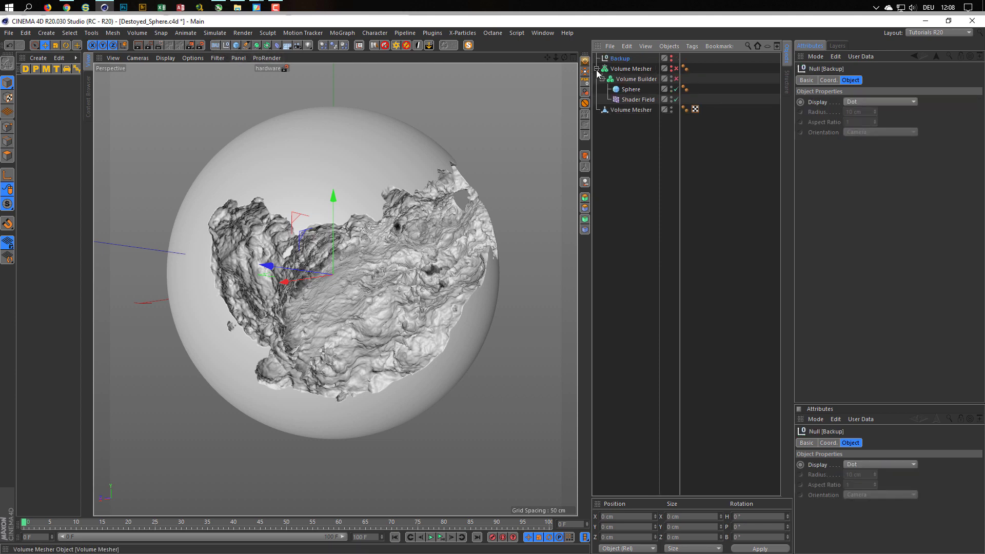
left_click(597, 69)
left_click_drag(631, 68, 612, 61)
left_click(596, 58)
left_click(627, 69)
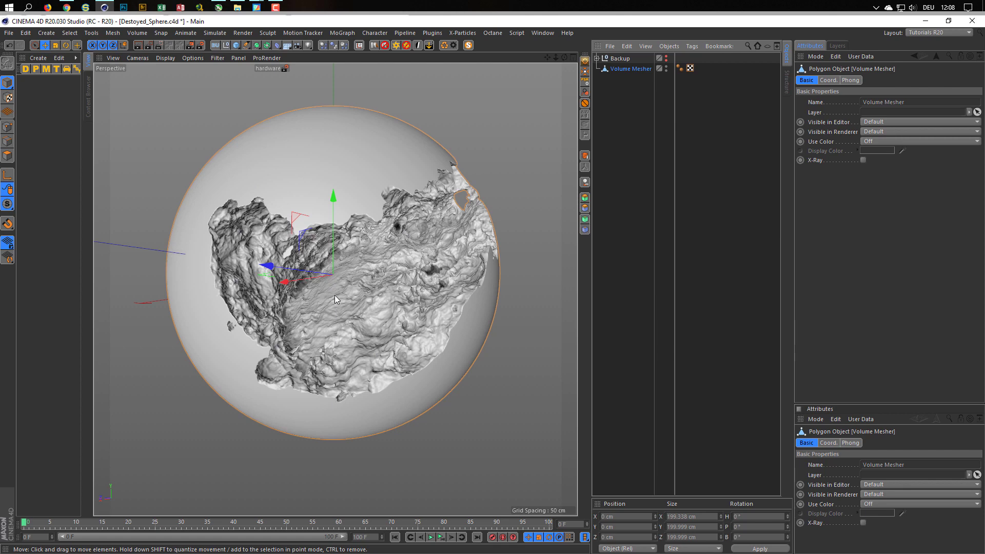
Step: Orbit around the damaged sphere and switch the viewport display to wireframe lines
left_click_drag(375, 257, 351, 273, "alt")
scroll(352, 258, "up", 6)
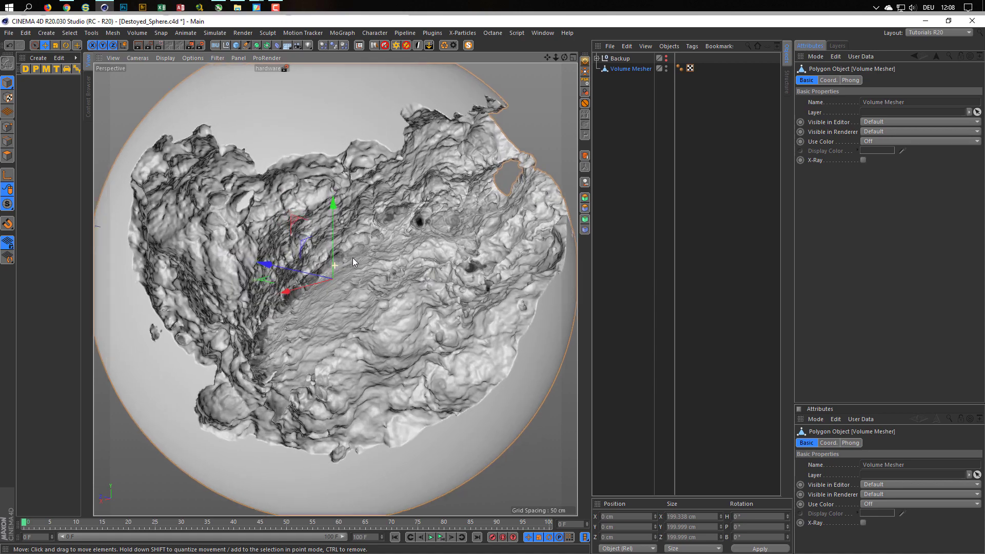
scroll(358, 256, "down", 3)
scroll(358, 264, "up", 10)
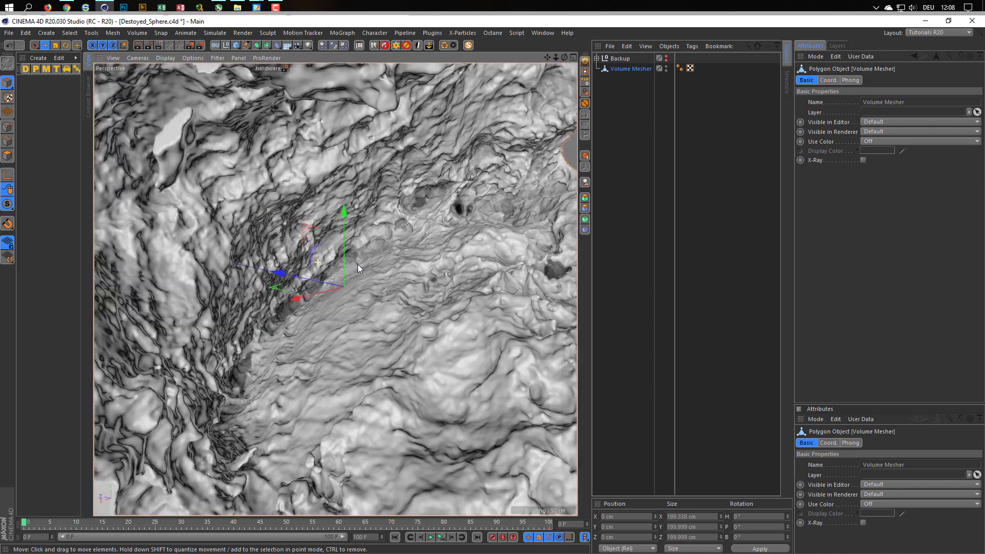
scroll(380, 268, "down", 10)
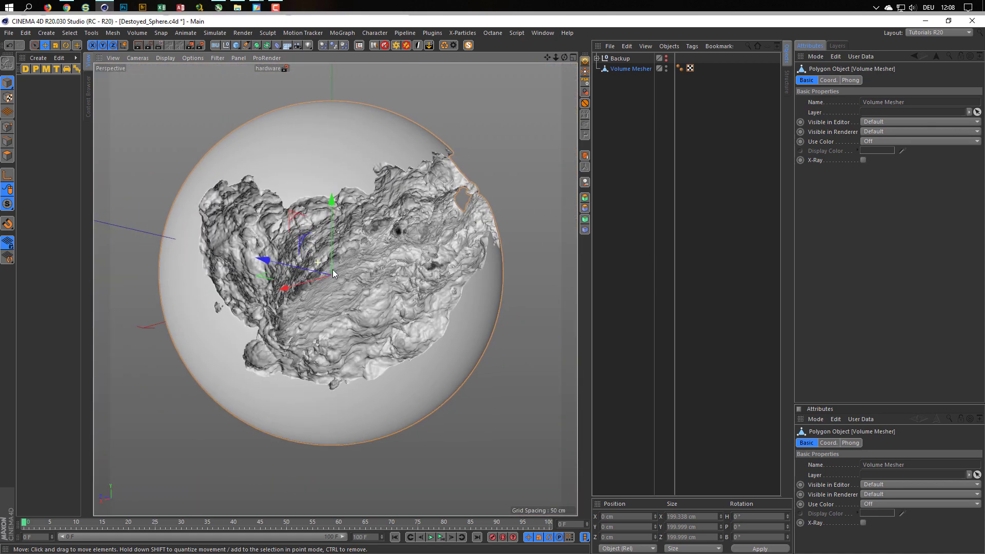
left_click_drag(368, 253, 386, 234, "alt")
scroll(407, 208, "down", 5)
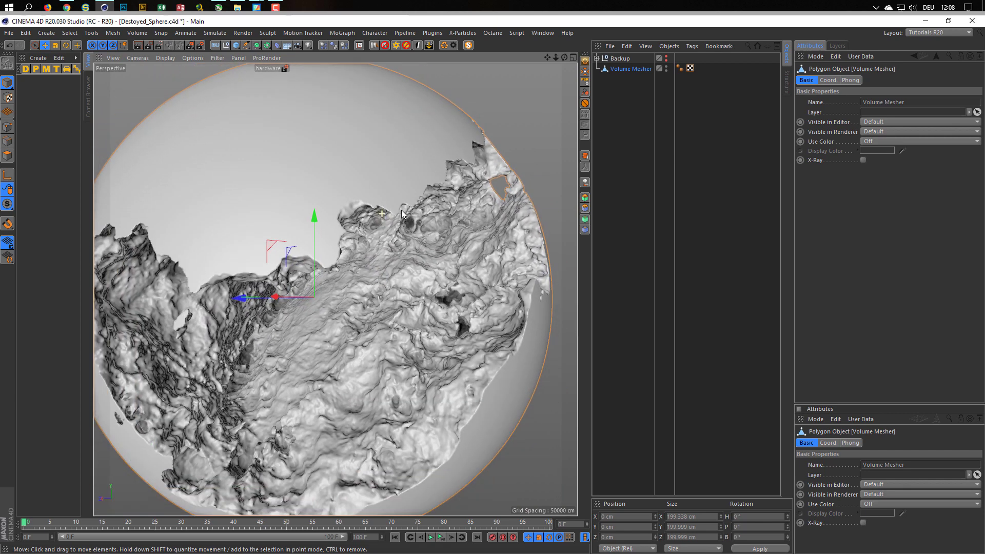
left_click_drag(444, 203, 488, 189, "alt")
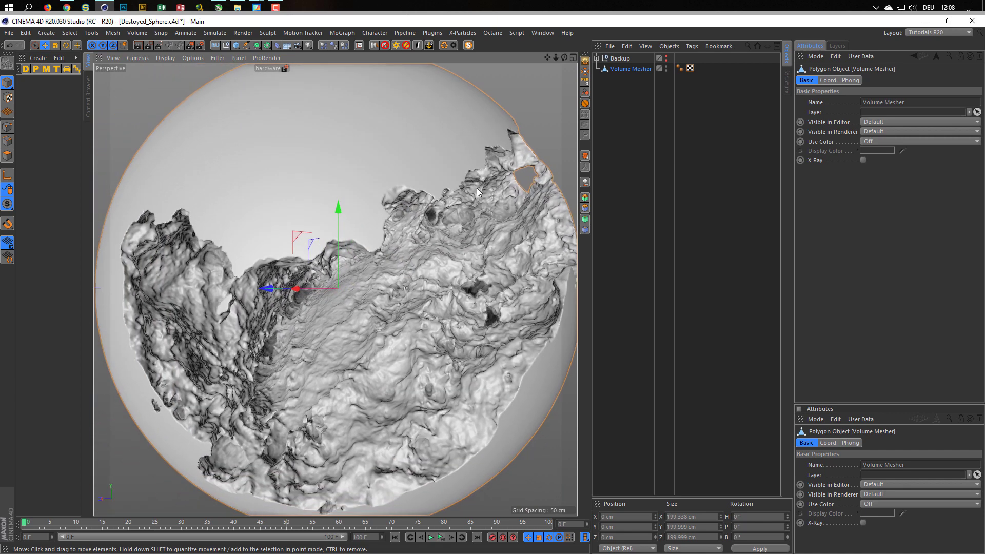
key("n")
key("b")
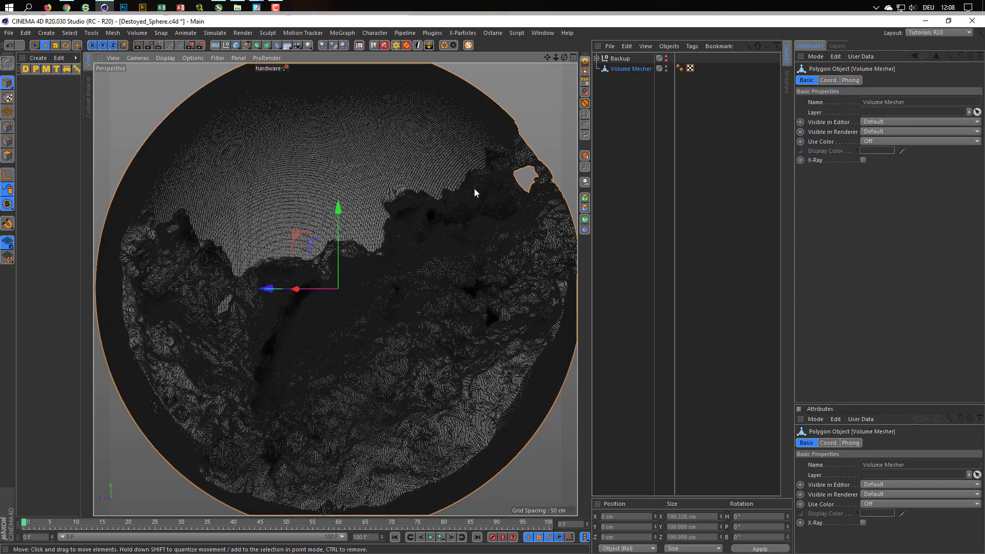
Step: Inspect the mesh surface up close and save the scene
mouse_move(349, 225)
right_mouse_down("alt")
mouse_move(442, 207)
mouse_move(292, 237)
mouse_move(449, 221)
mouse_move(342, 268)
right_mouse_up("alt")
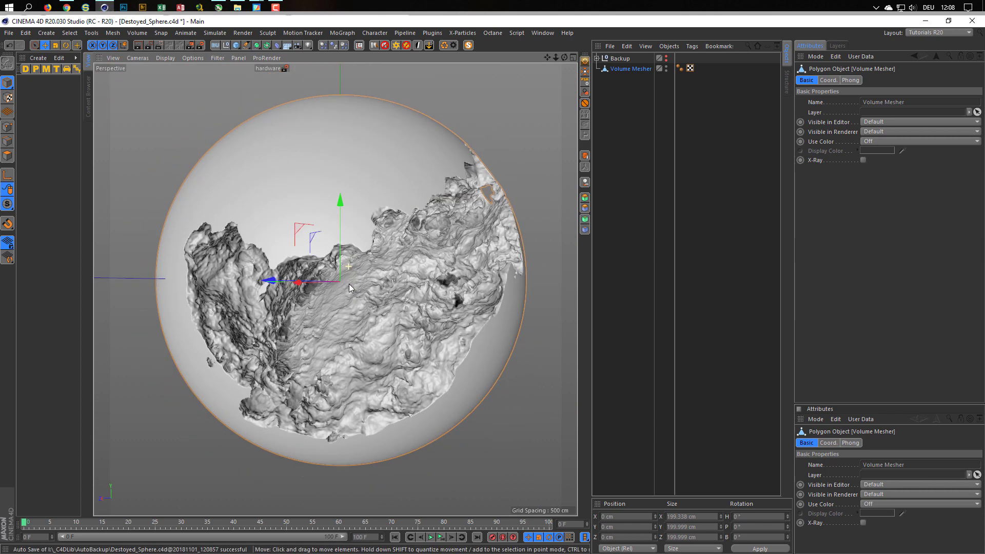
left_click_drag(349, 284, 371, 251, "alt")
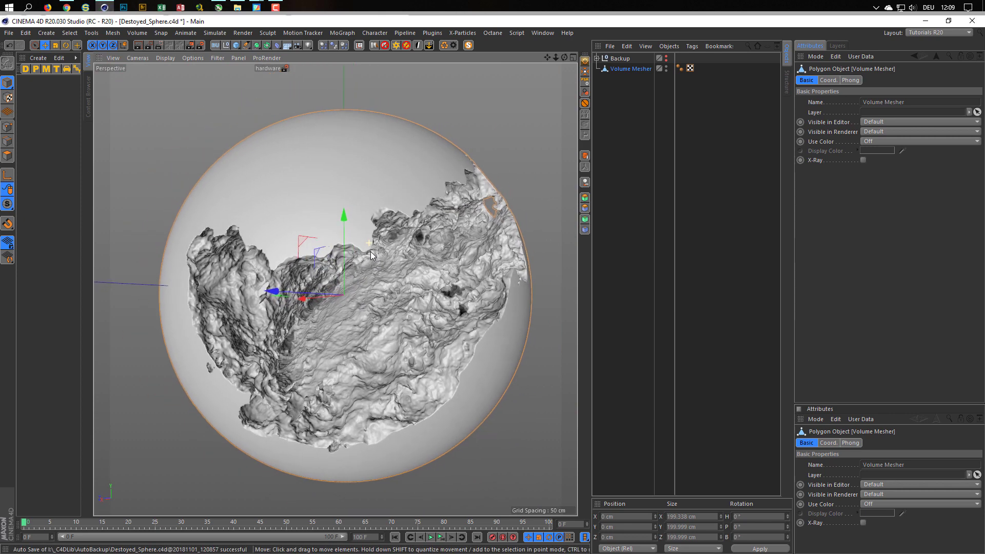
key("ctrl+s")
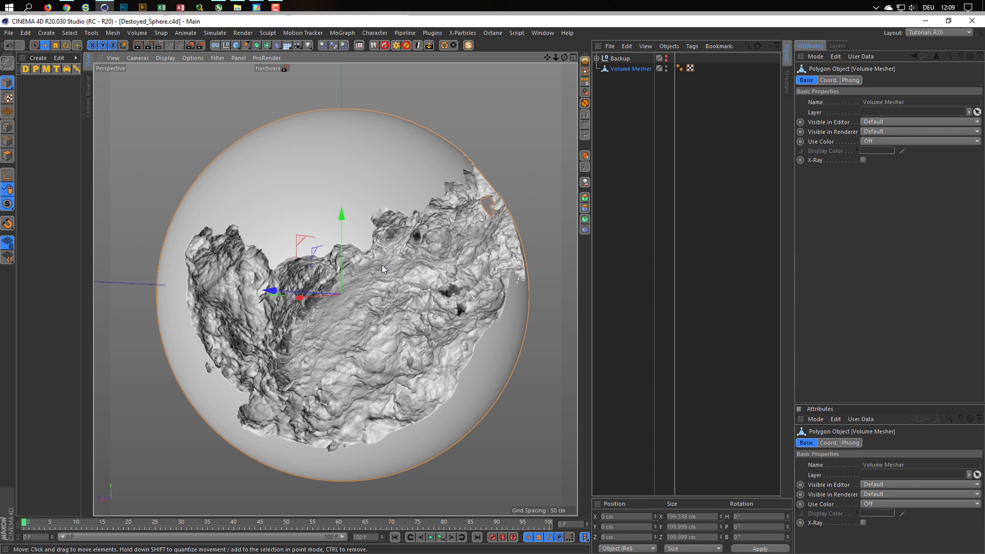
Step: Switch to Points mode and activate the Rectangle Selection tool
left_click_drag(382, 265, 359, 246, "alt")
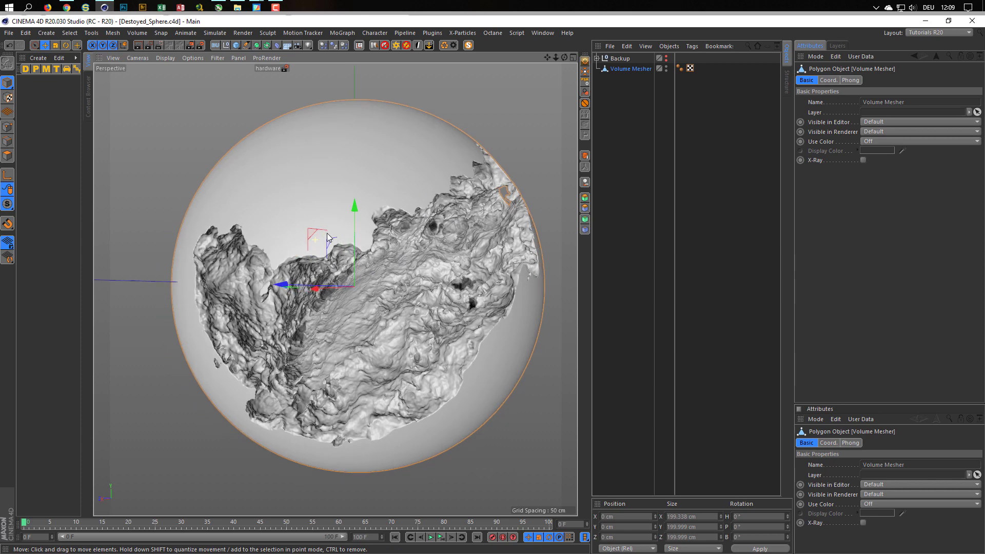
scroll(403, 235, "up", 6)
left_click_drag(452, 238, 303, 296, "alt")
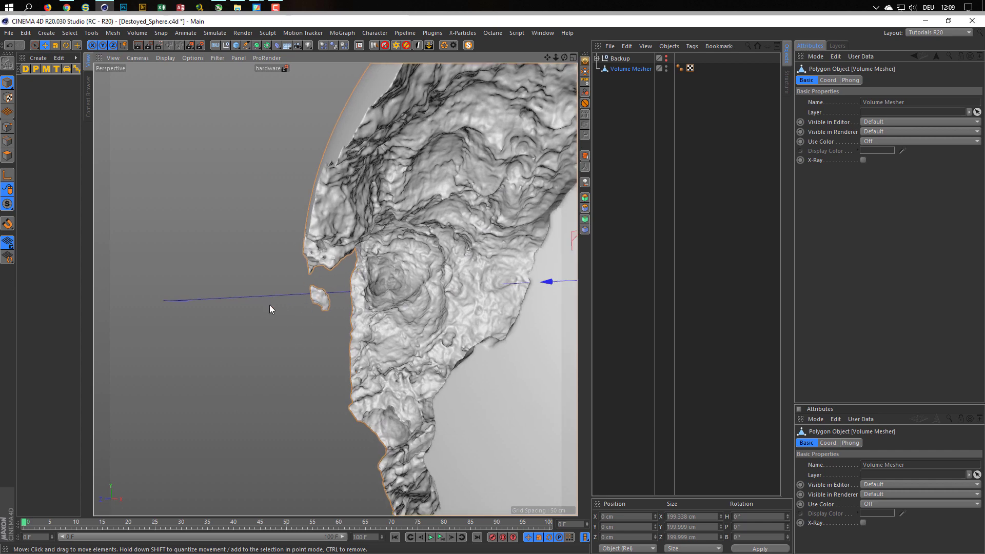
left_click(7, 127)
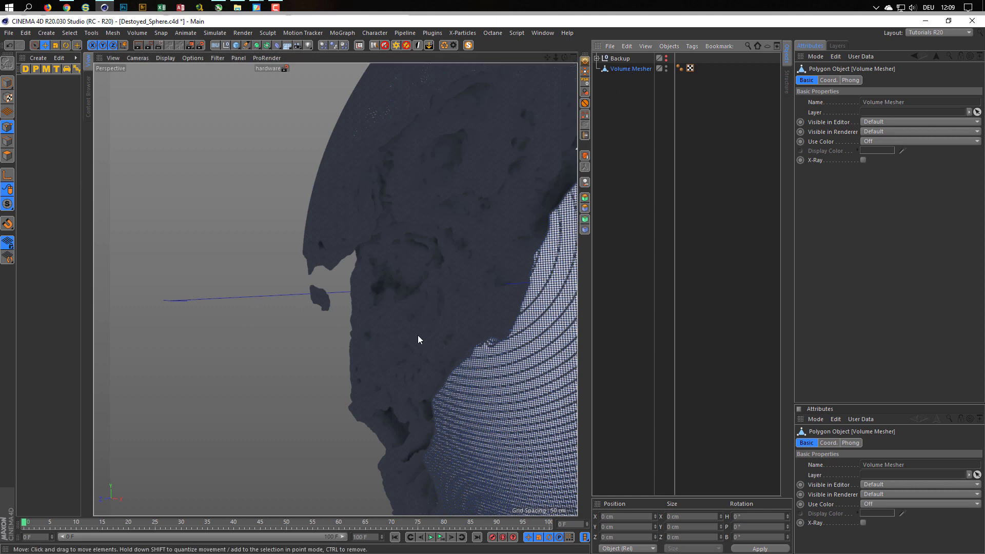
key("0")
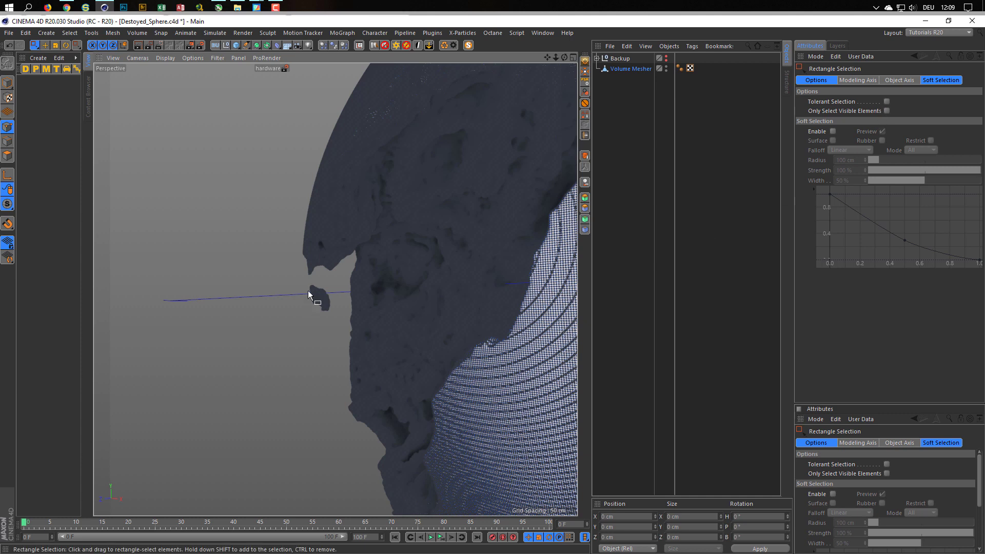
Step: Box-select and delete the small stray fragment, then return to Model mode
left_click_drag(299, 279, 343, 325)
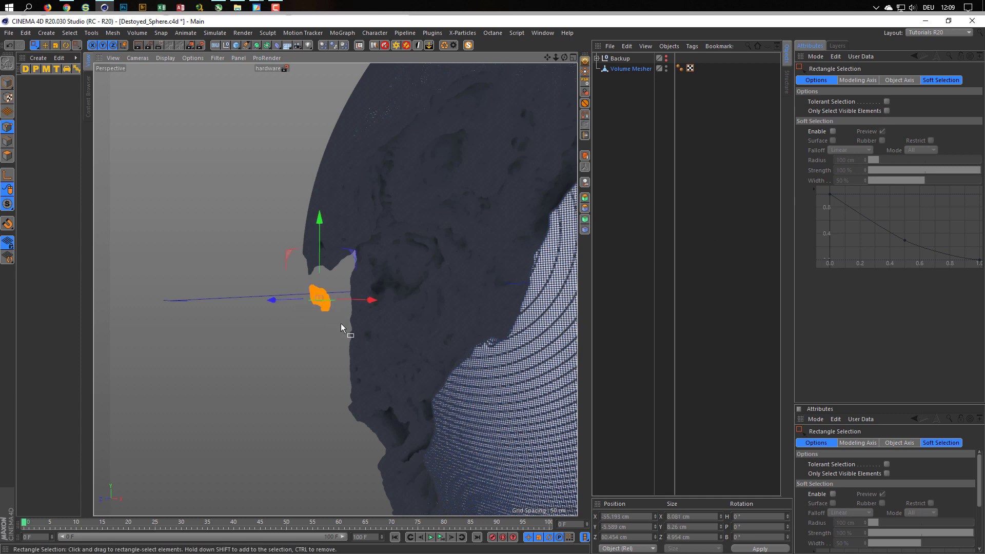
key("Delete")
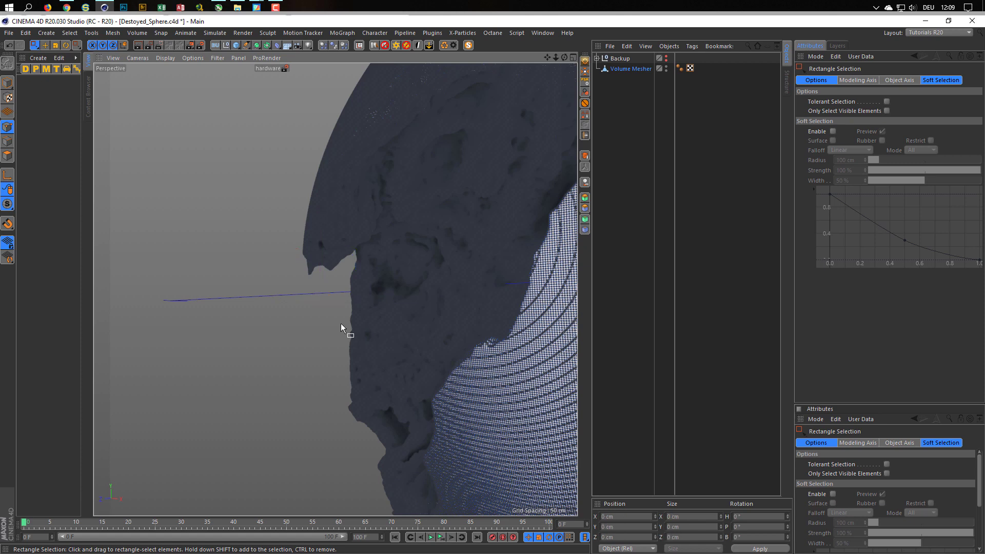
left_click(7, 82)
Step: Orbit around the cleaned sphere to check the damaged side, then select Volume Mesher
mouse_move(204, 183)
left_mouse_down("alt")
mouse_move(404, 229)
mouse_move(294, 226)
mouse_move(364, 243)
mouse_move(262, 269)
mouse_move(205, 269)
mouse_move(224, 251)
mouse_move(323, 250)
left_mouse_up("alt")
right_click(322, 250)
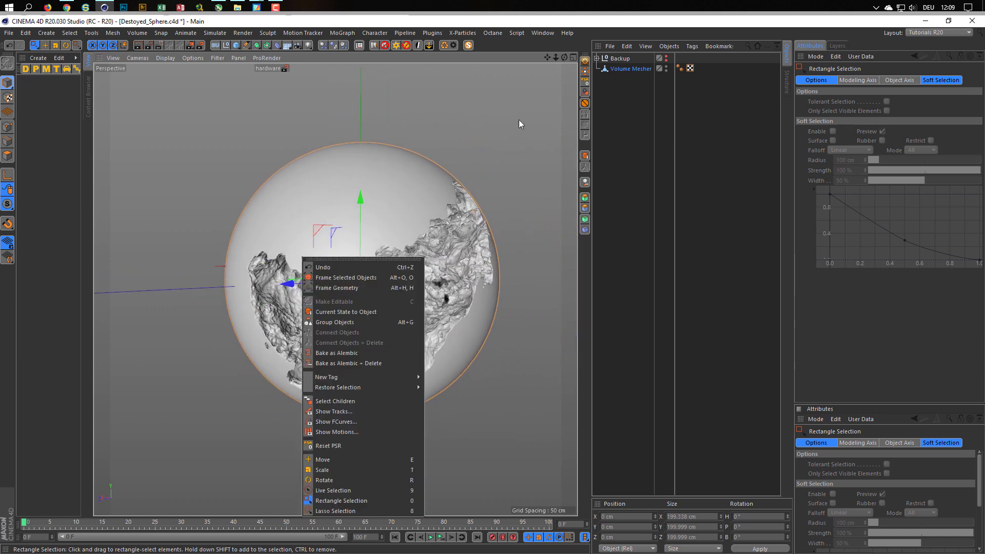
left_click(534, 45)
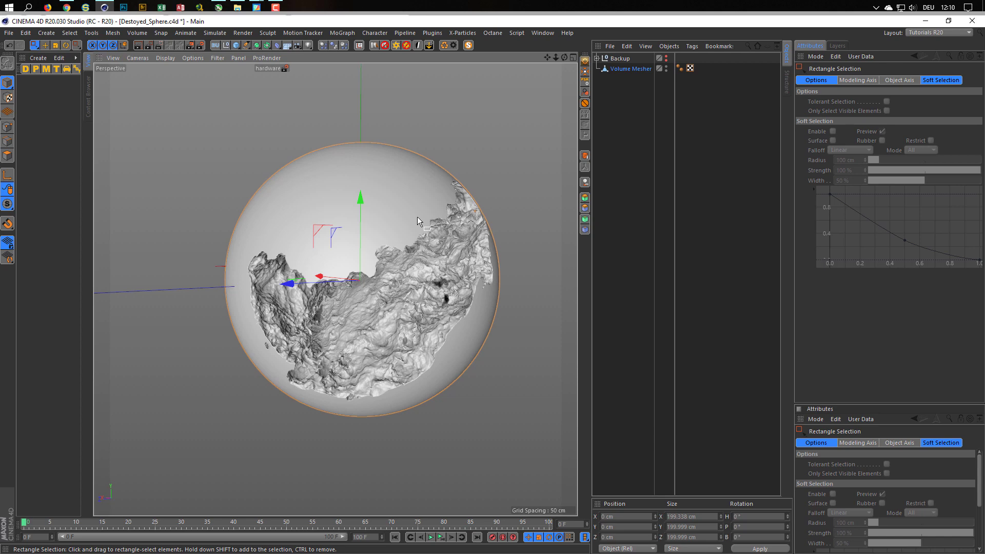
left_click_drag(403, 218, 236, 235, "alt")
left_click_drag(443, 337, 263, 357, "alt")
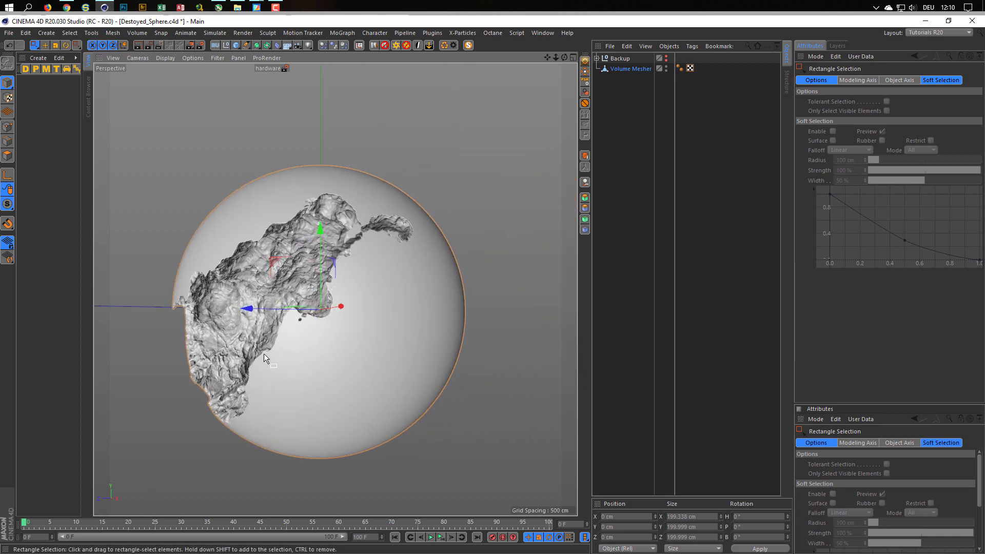
left_click_drag(357, 317, 295, 209, "alt")
left_click_drag(360, 276, 374, 282, "alt")
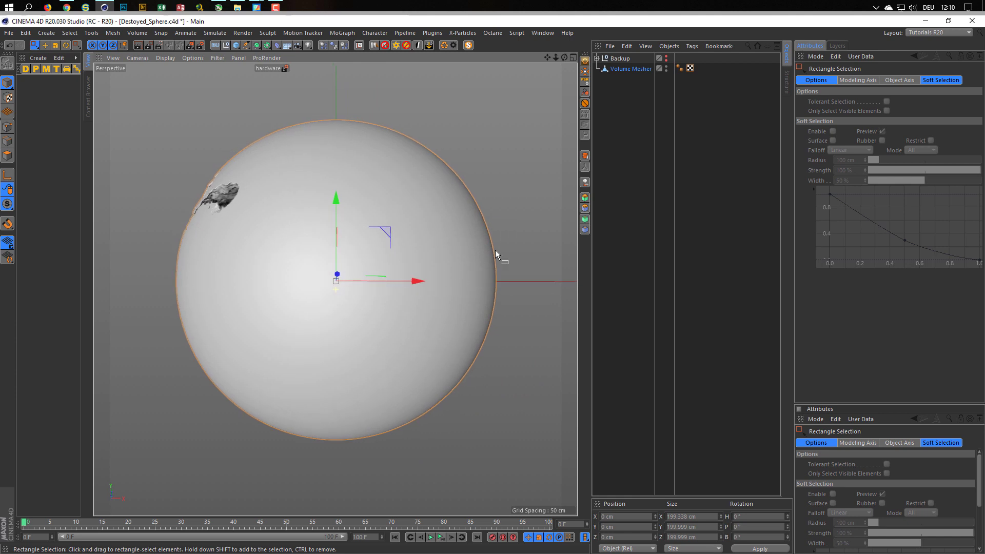
left_click(627, 68)
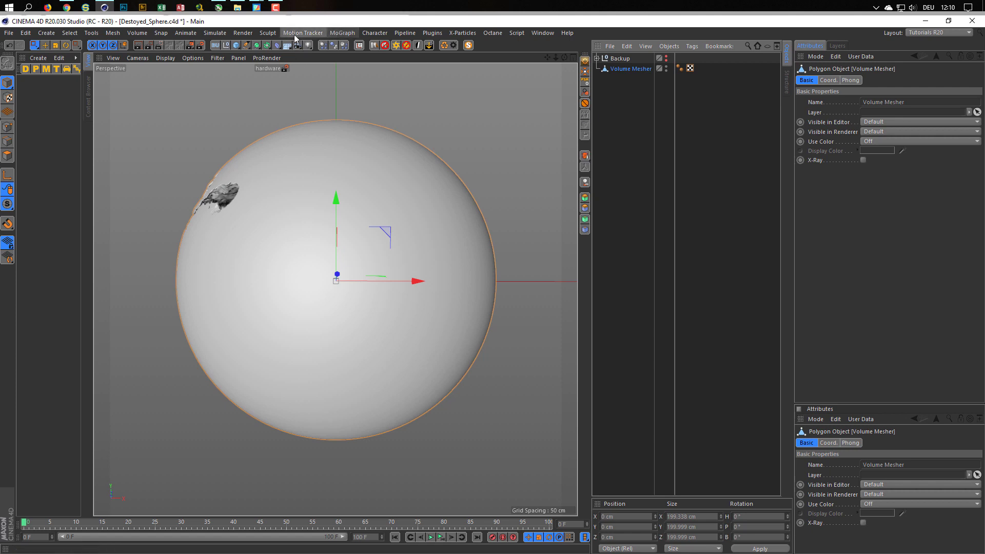
Step: Drop the Volume Mesher to the floor with the Drop2Floor plugin, landing at Y 100 cm
left_click(432, 33)
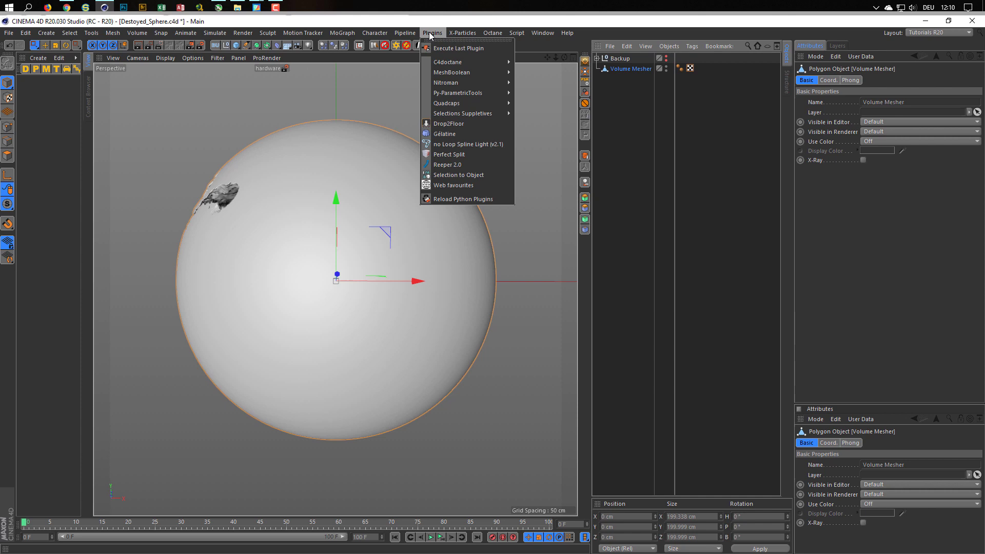
left_click(448, 124)
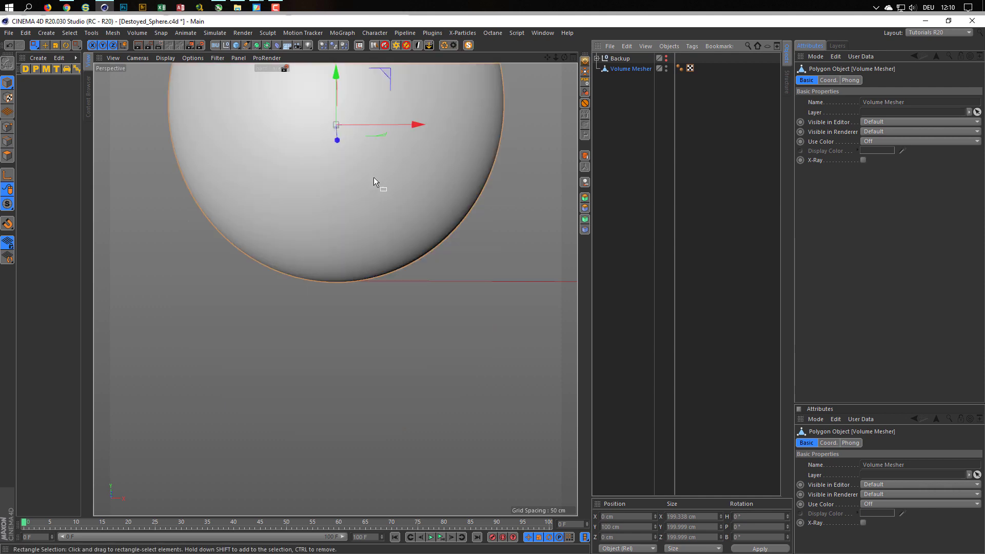
scroll(374, 180, "down", 6)
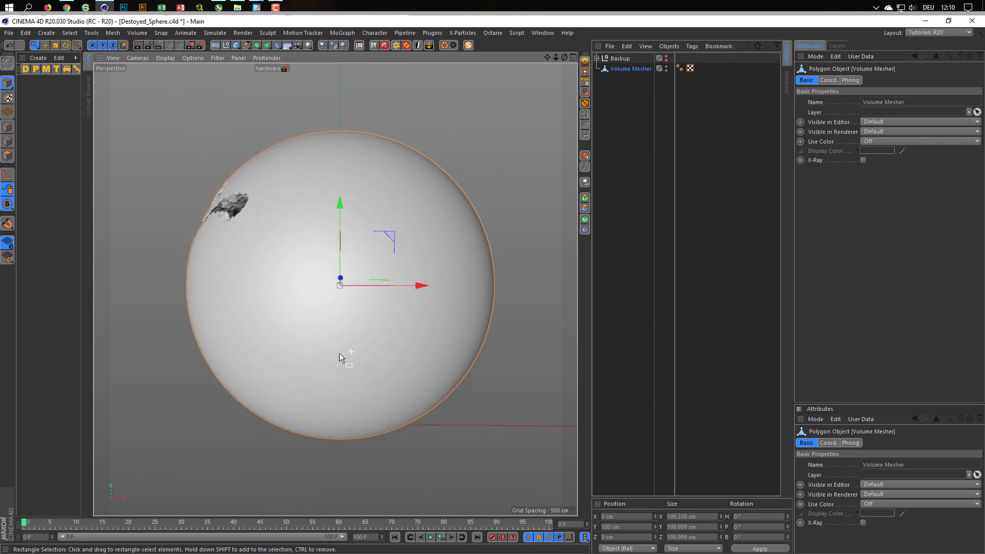
scroll(339, 353, "down", 2)
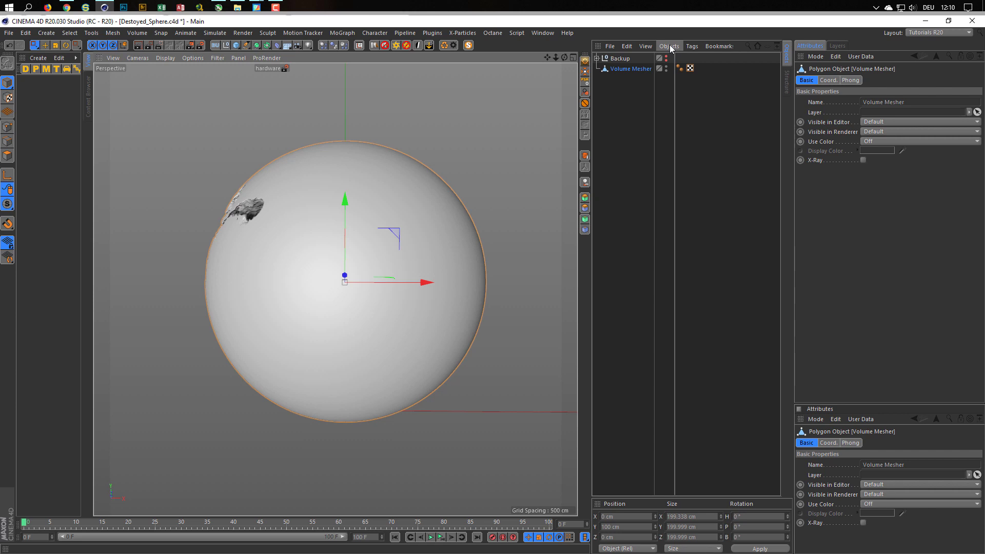
left_click(502, 32)
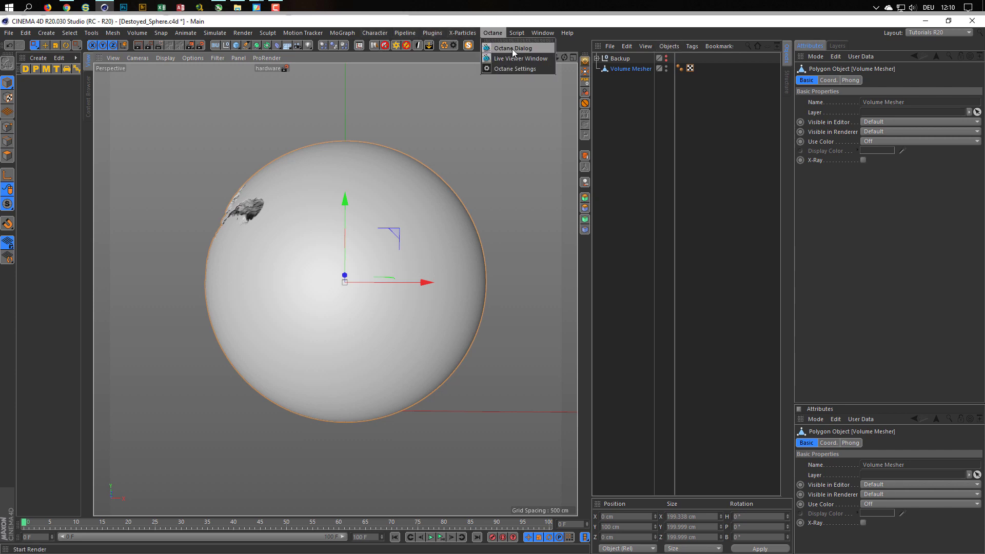
Step: Open the Octane Live Viewer and set the render kernel to Pathtracing
left_click(512, 48)
left_click_drag(451, 199, 431, 60)
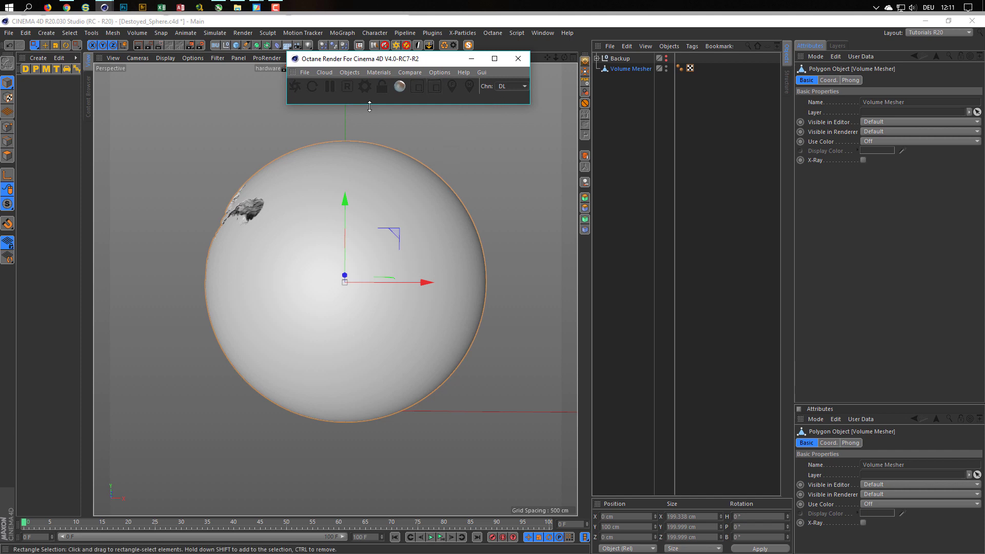
left_click(364, 88)
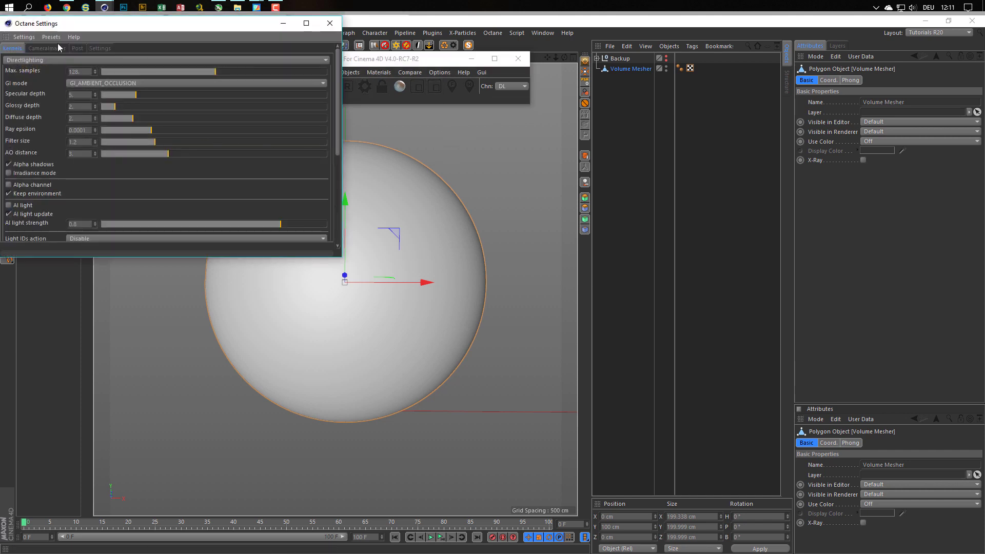
left_click(58, 60)
left_click(57, 71)
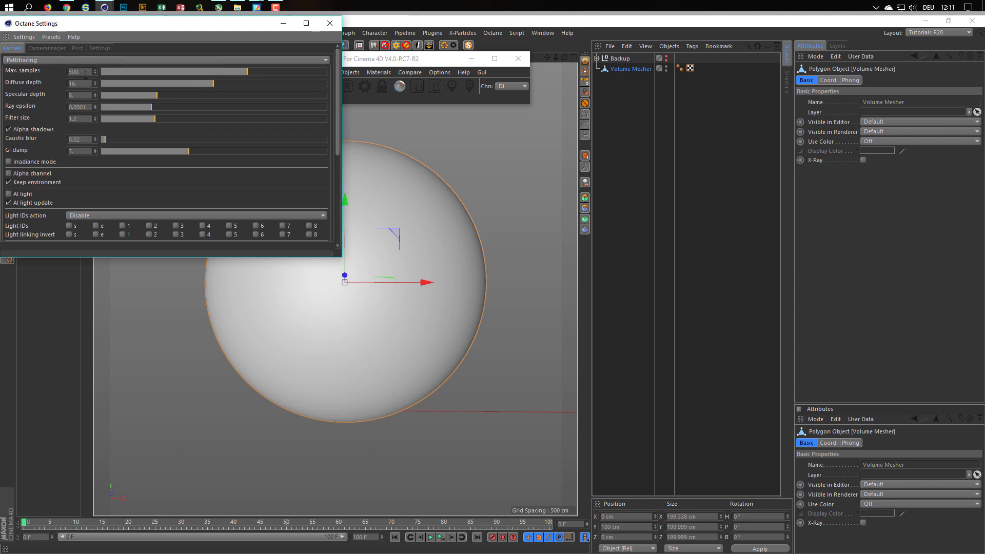
Step: Set Specular depth to 16 in Octane Settings, then close the settings window
double_click(82, 95)
type("16")
key("Return")
left_click_drag(92, 257, 98, 392)
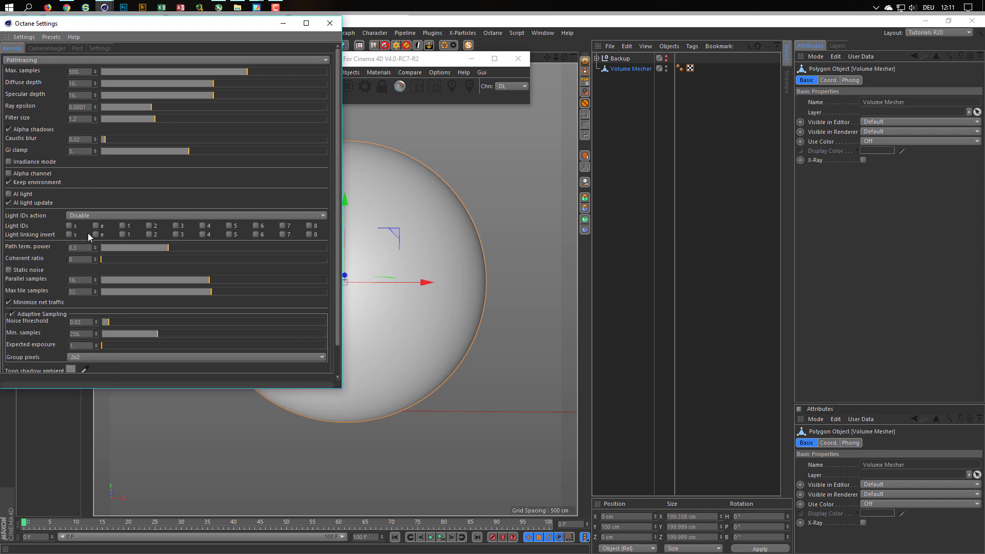
left_click_drag(111, 390, 116, 442)
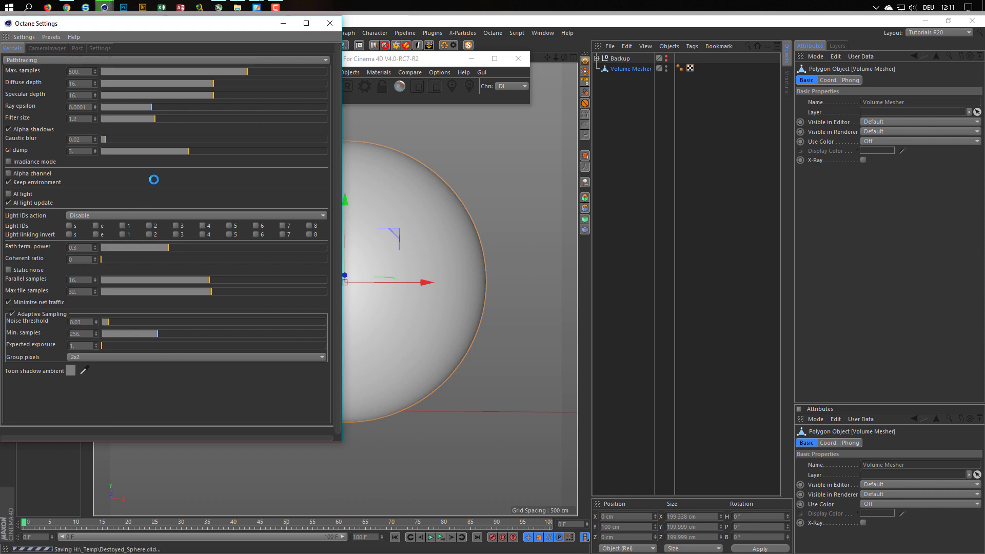
left_click(330, 23)
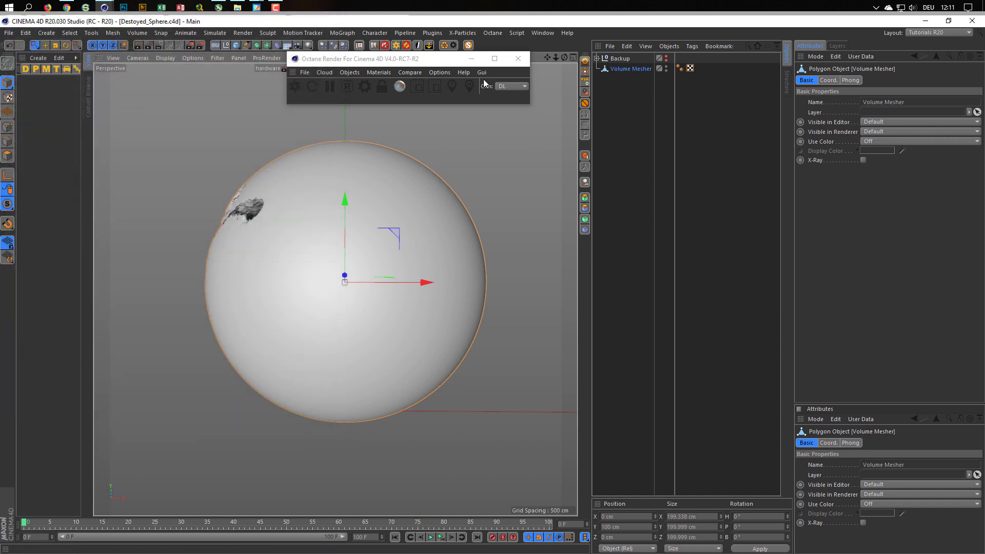
Step: Add an Octane Camera framing the sphere and lock it with a Protection tag
left_click(353, 72)
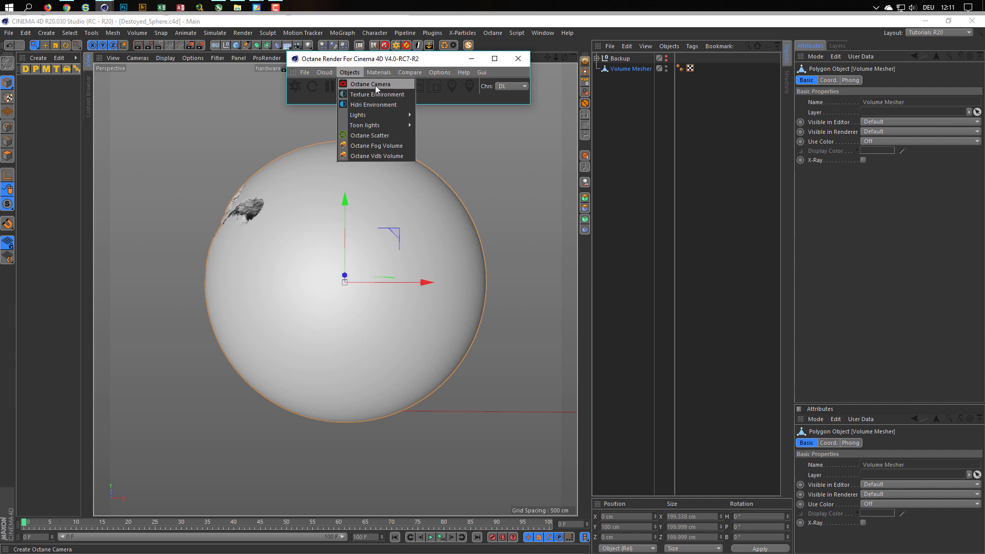
left_click(375, 85)
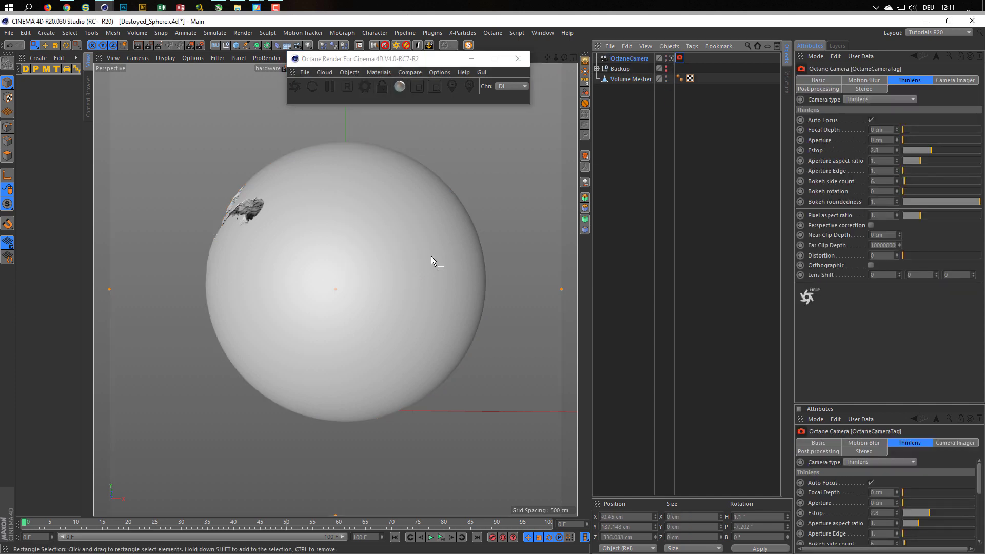
left_click_drag(350, 277, 340, 259, "alt")
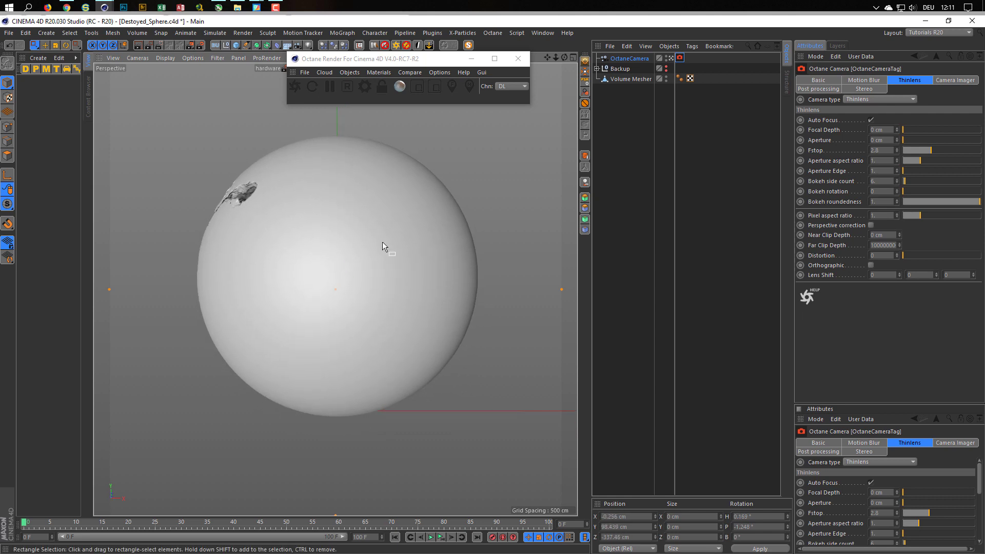
left_click(585, 103)
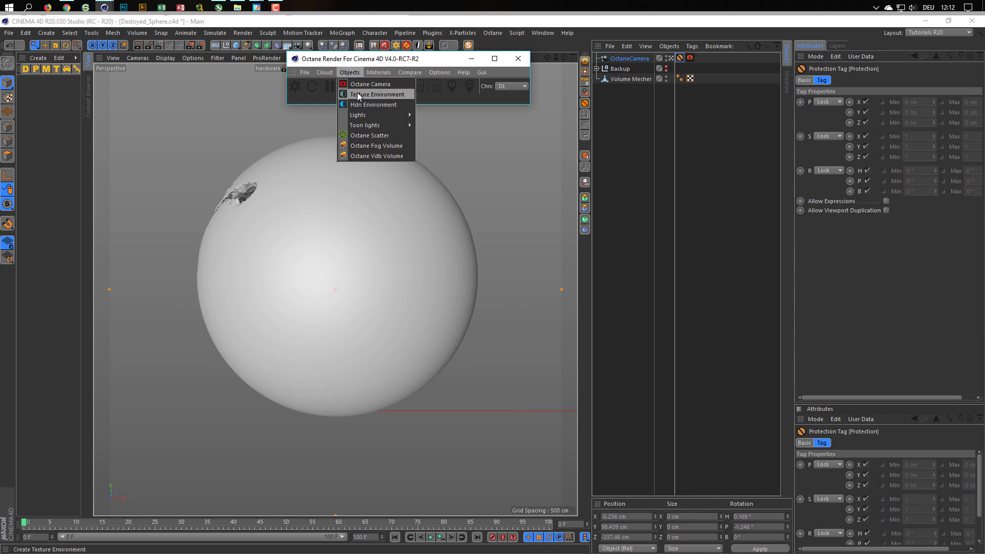
Step: Add a texture environment sky and an HDRI environment sky from the Octane objects
left_click(357, 94)
left_click(350, 72)
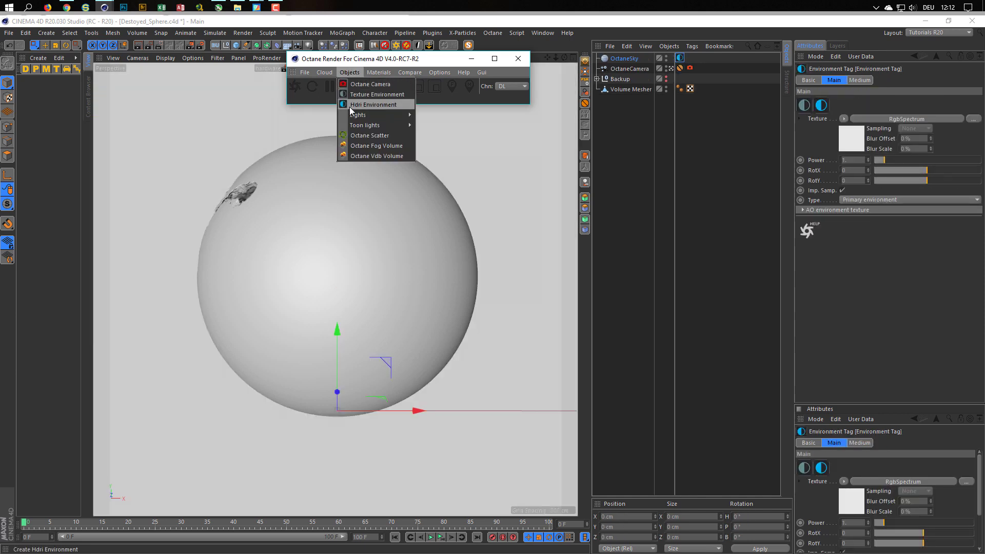
left_click(351, 106)
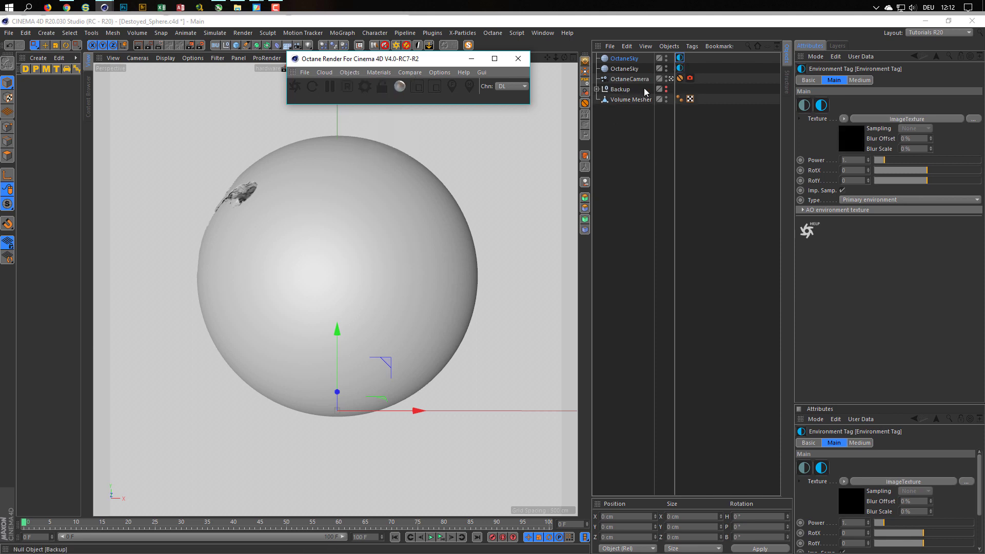
Step: Rename the top sky to OctaneSky BG and make its environment the visible background
left_click(628, 58)
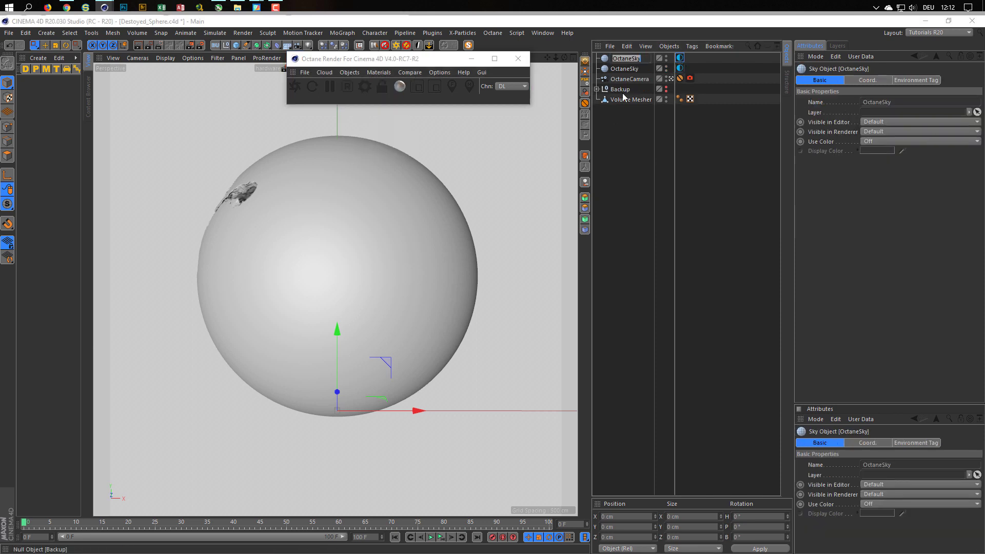
type("BG")
key("Return")
left_click(680, 58)
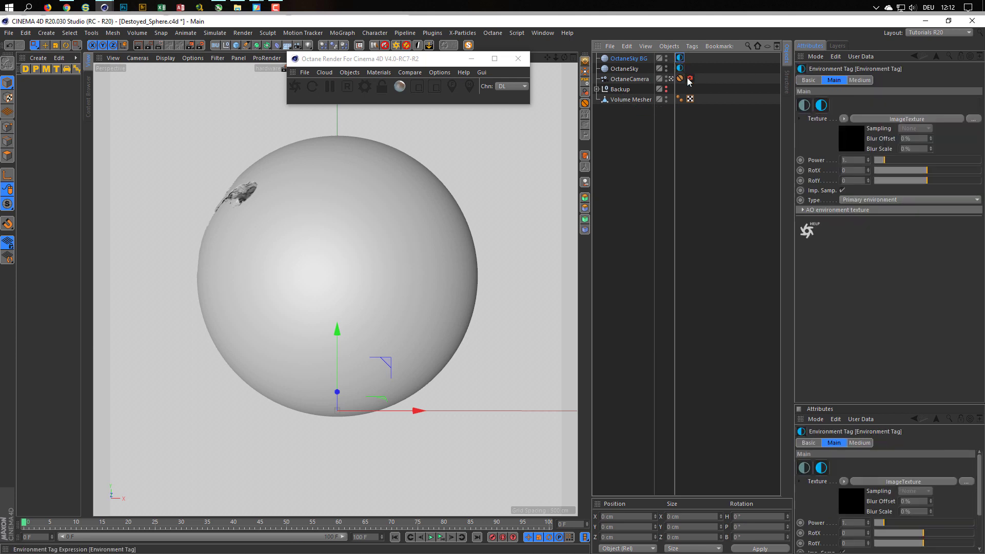
left_click(853, 200)
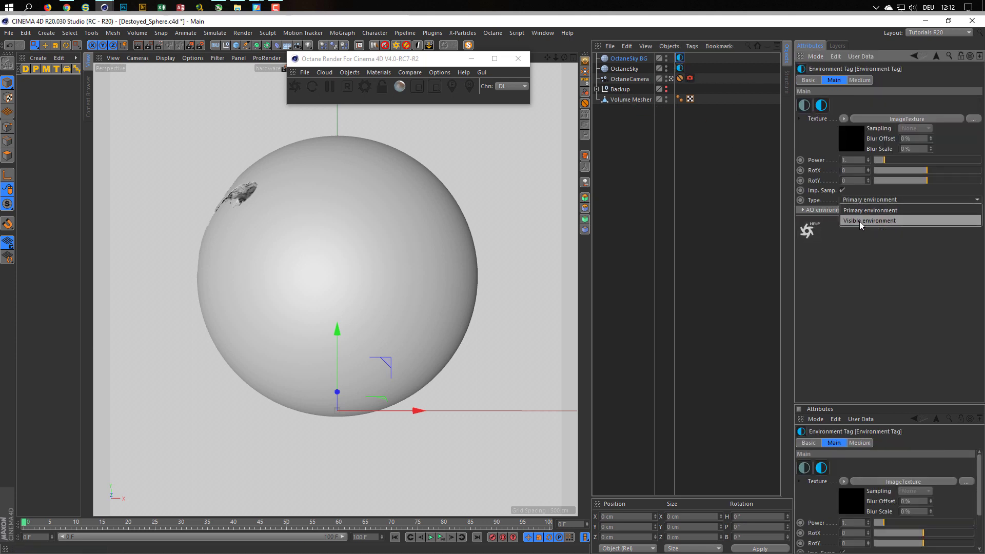
left_click(859, 221)
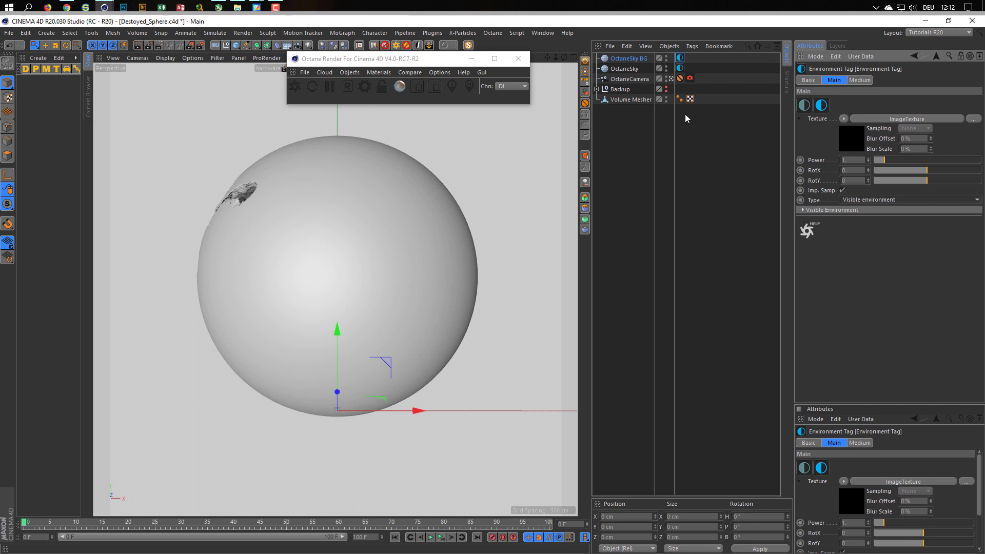
Step: Rename the second sky to OctaneSky HDRI and review both skies' environment settings
double_click(636, 70)
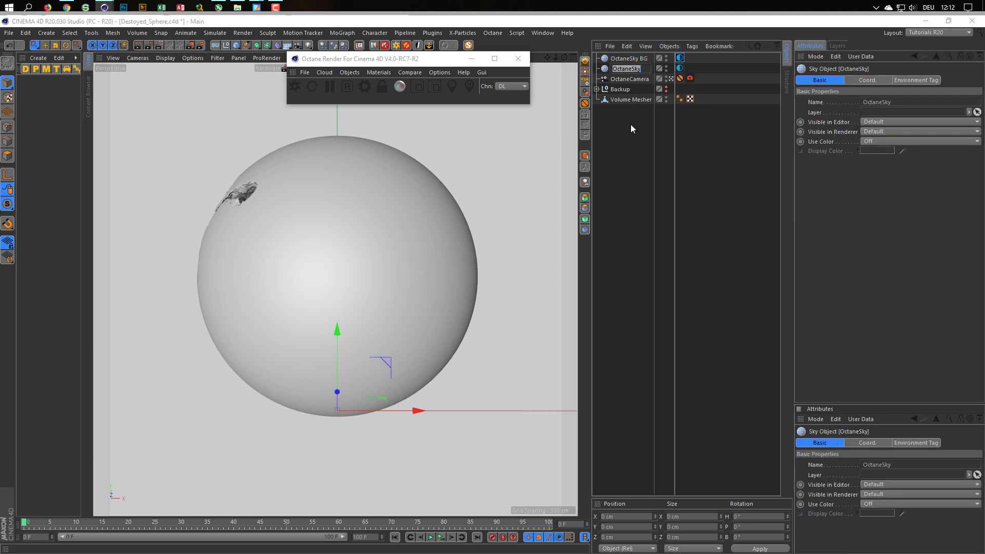
type("HDRI")
key("Return")
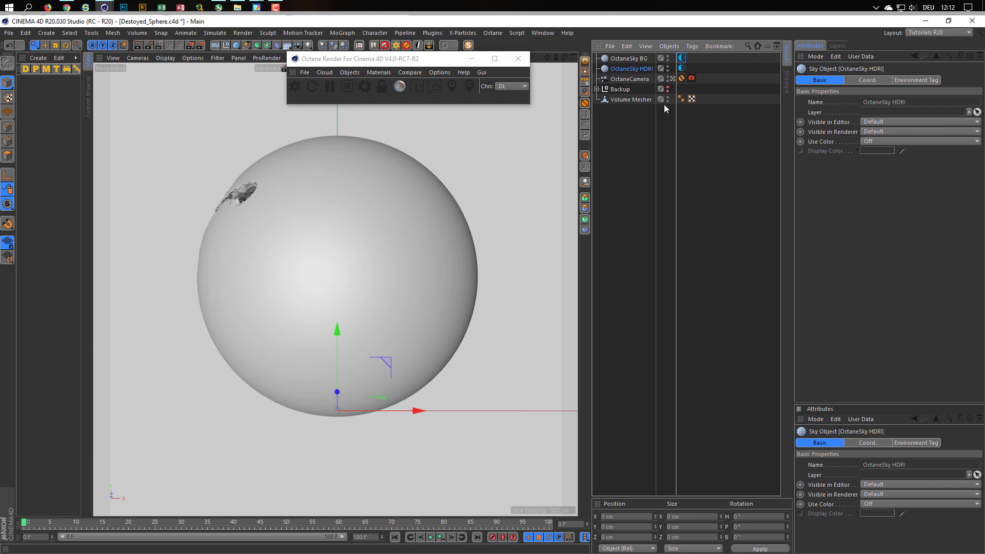
left_click(682, 67)
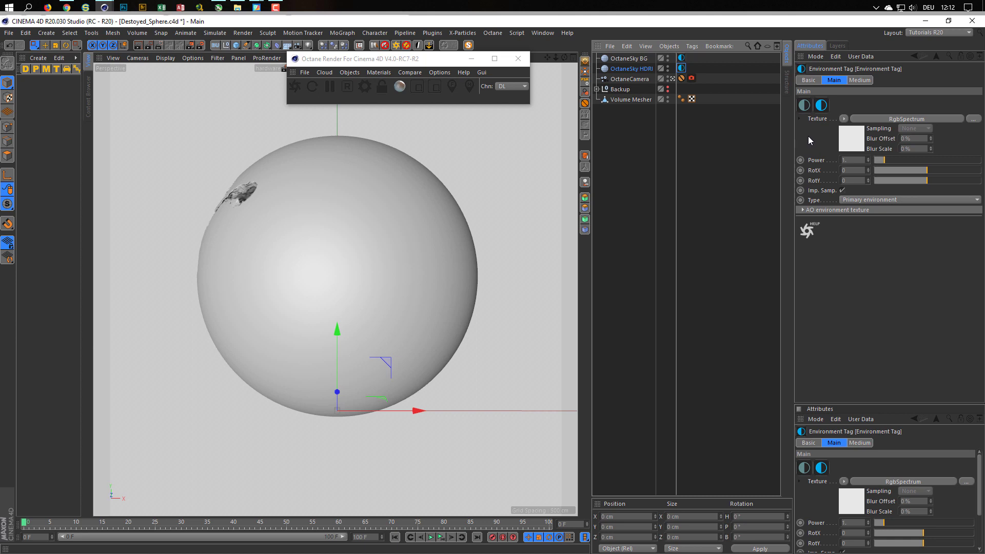
left_click(682, 58)
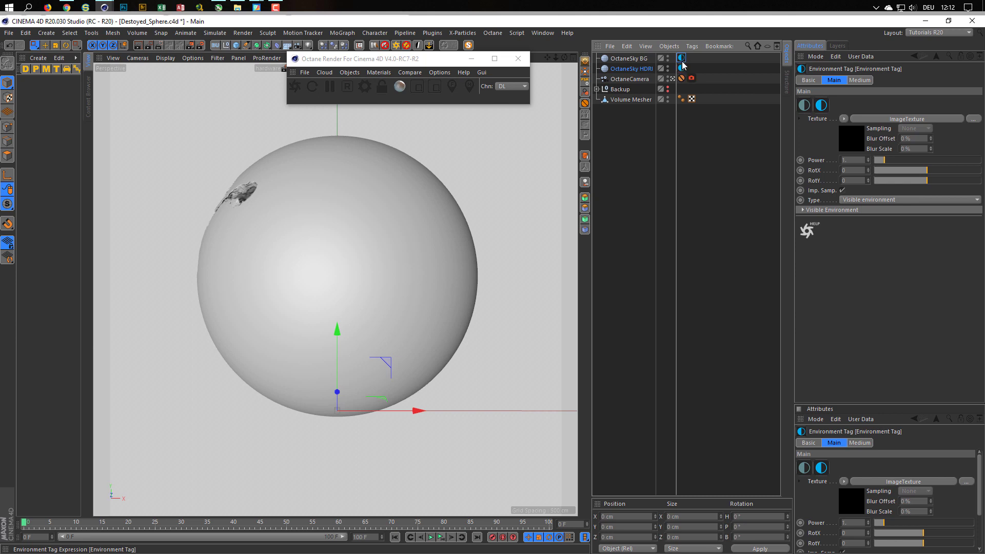
Step: Move the lower sky to the top and rename it OctaneSky BG
left_click_drag(636, 69, 635, 58)
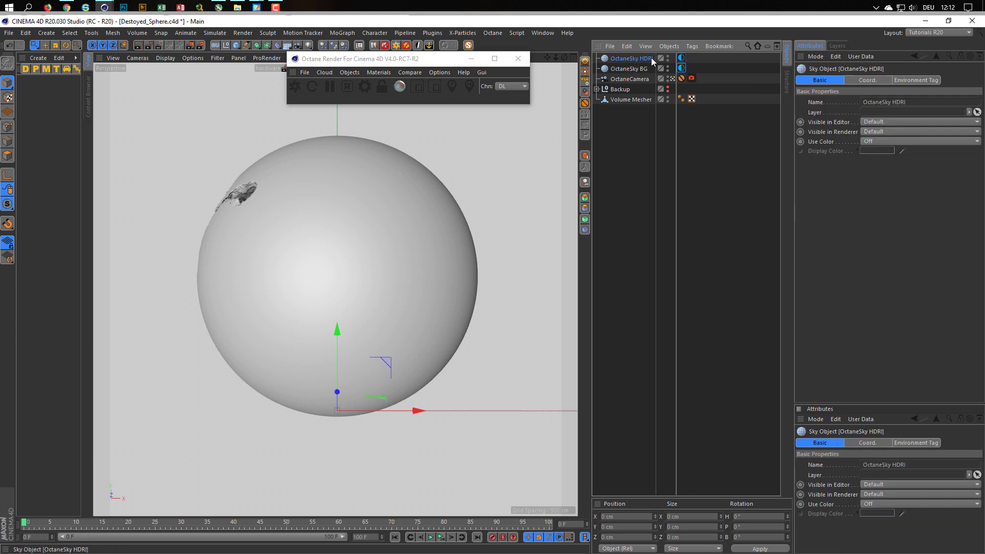
double_click(636, 59)
key("End")
key("shift+Left")
key("shift+Left")
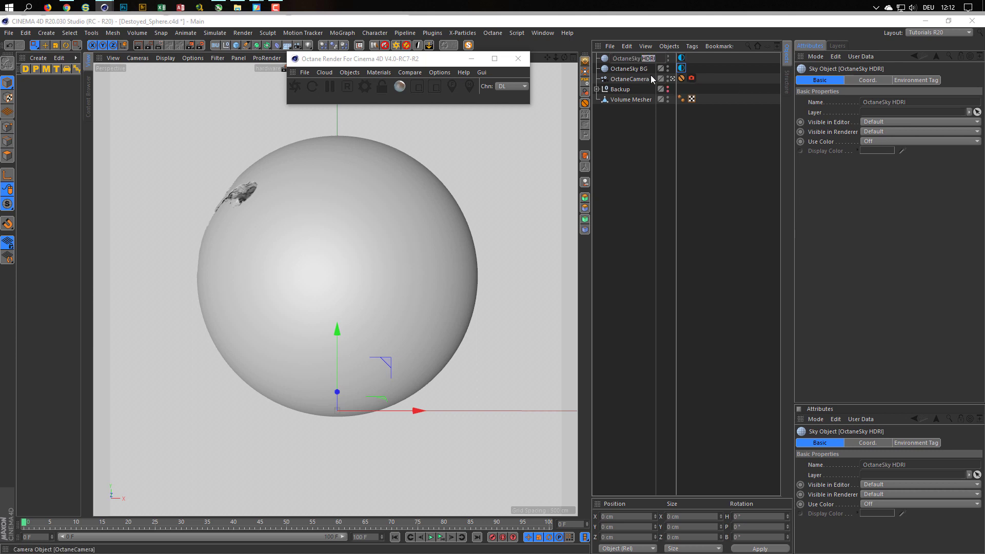
type("BG")
key("Return")
Step: Rename the second sky to OctaneSky HDRI and save the scene
key("Down")
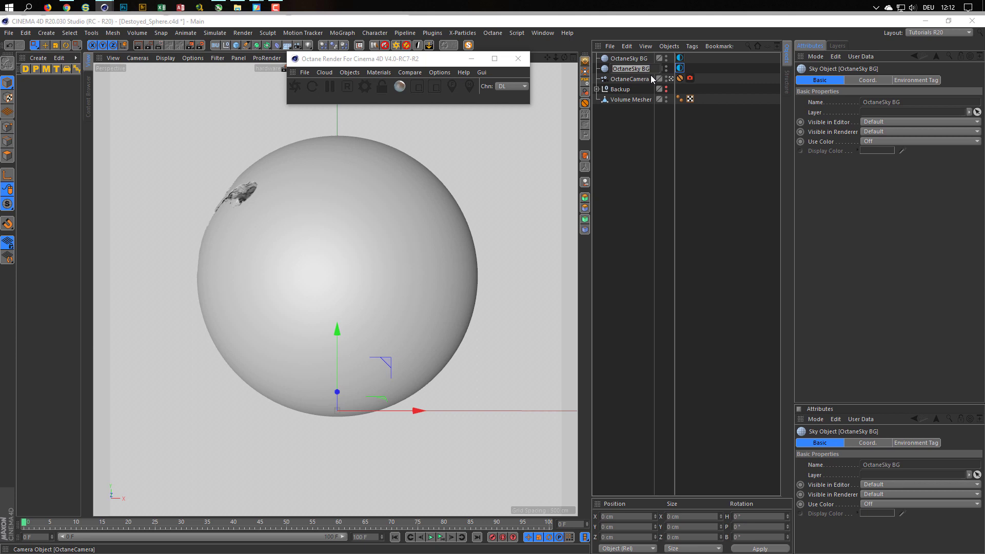
key("Return")
type("HDRI")
key("Return")
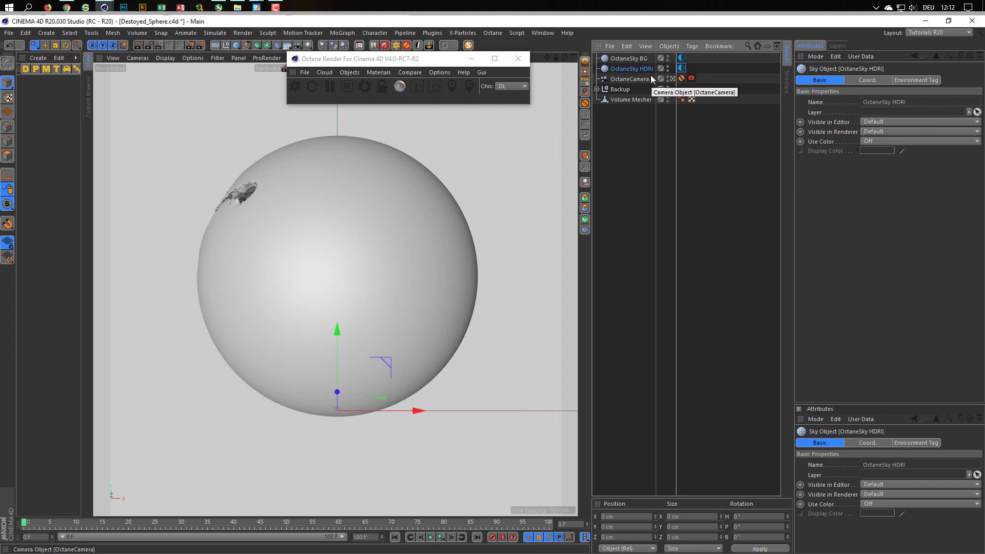
key("ctrl+s")
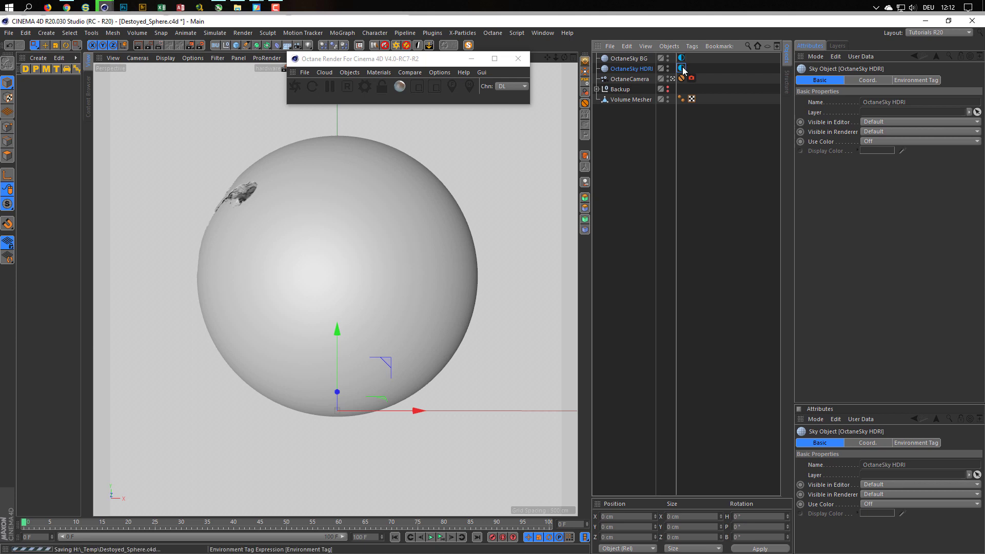
left_click(681, 68)
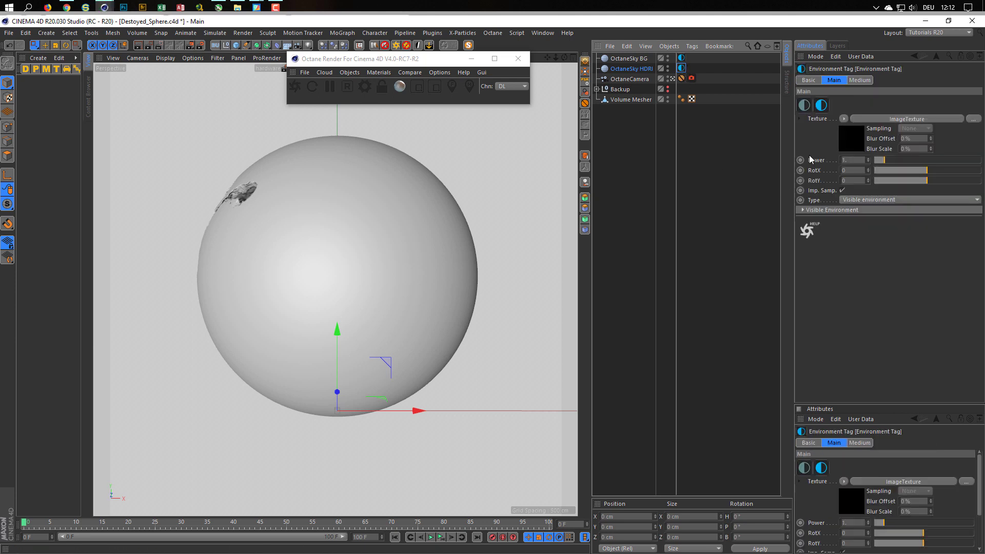
Step: Open the environment's image texture and browse the Content Browser to HDRI > Outdoor
left_click(848, 146)
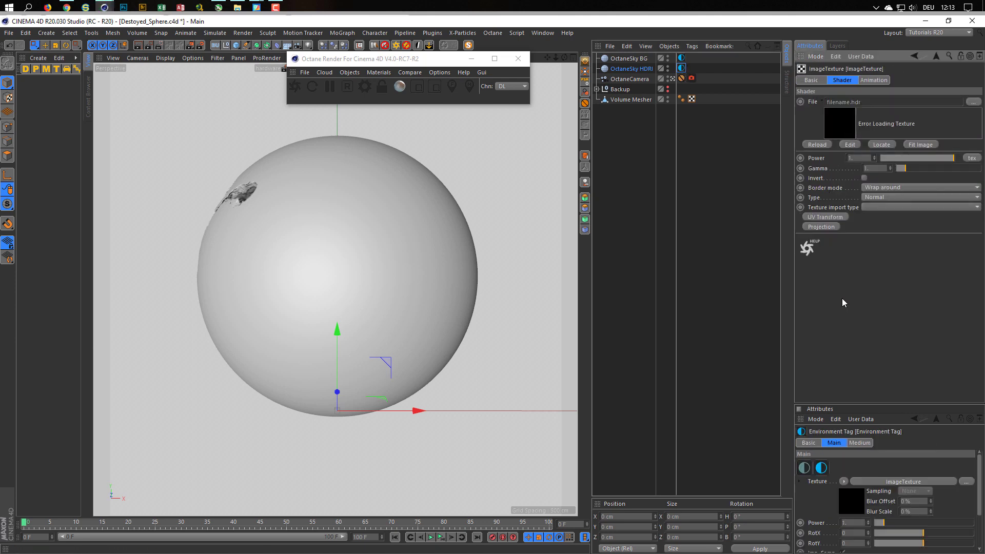
key("shift+F8")
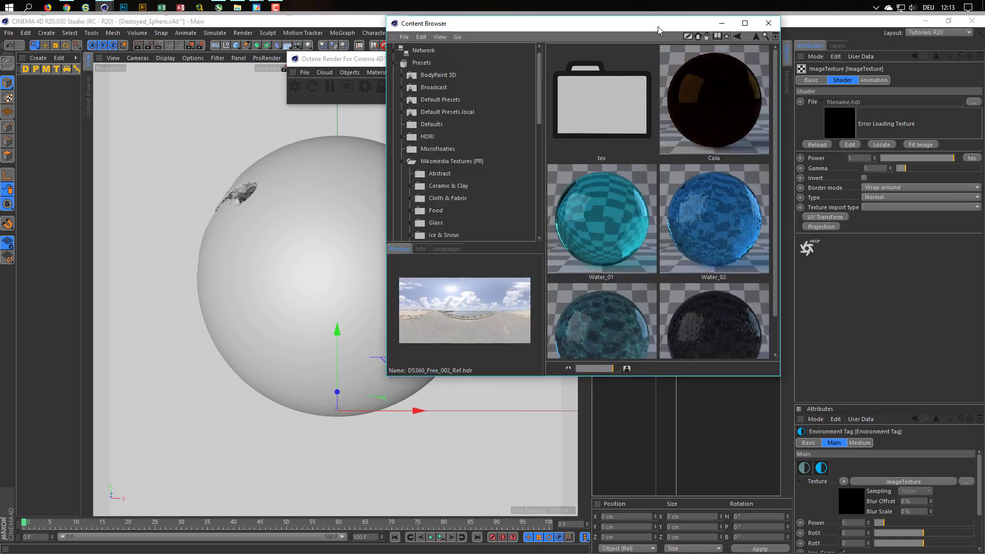
left_click_drag(658, 29, 600, 142)
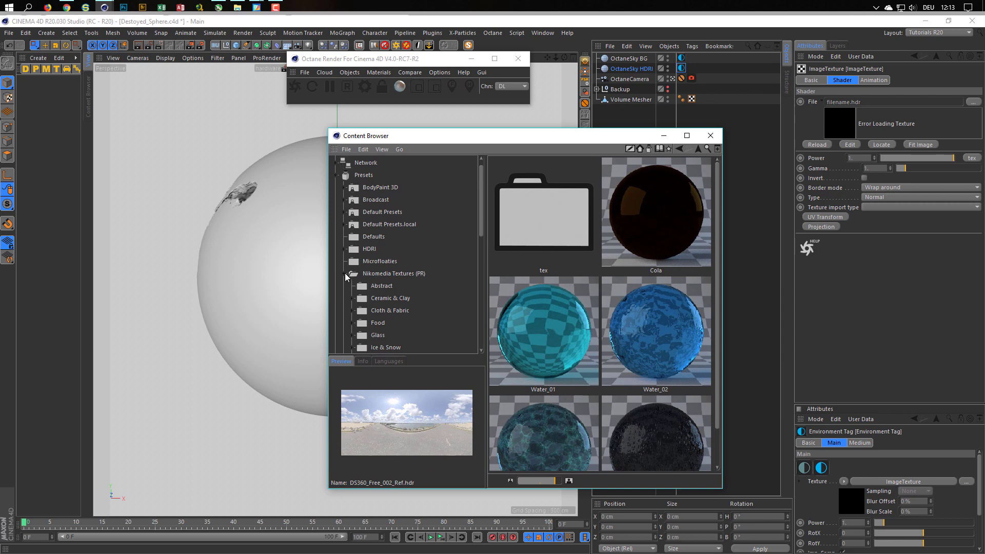
left_click(345, 274)
left_click(344, 248)
left_click(366, 285)
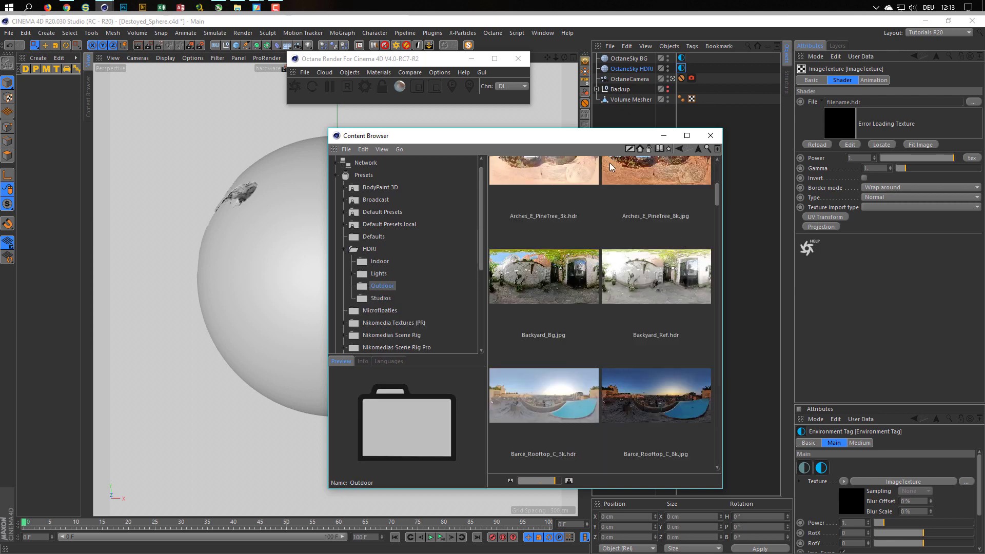
left_click_drag(550, 136, 432, 64)
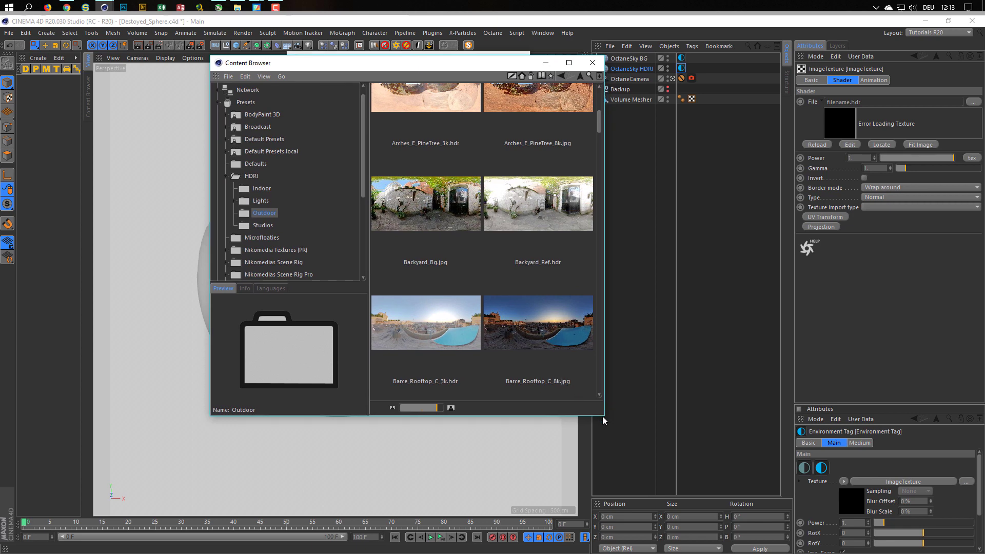
left_click_drag(604, 416, 715, 514)
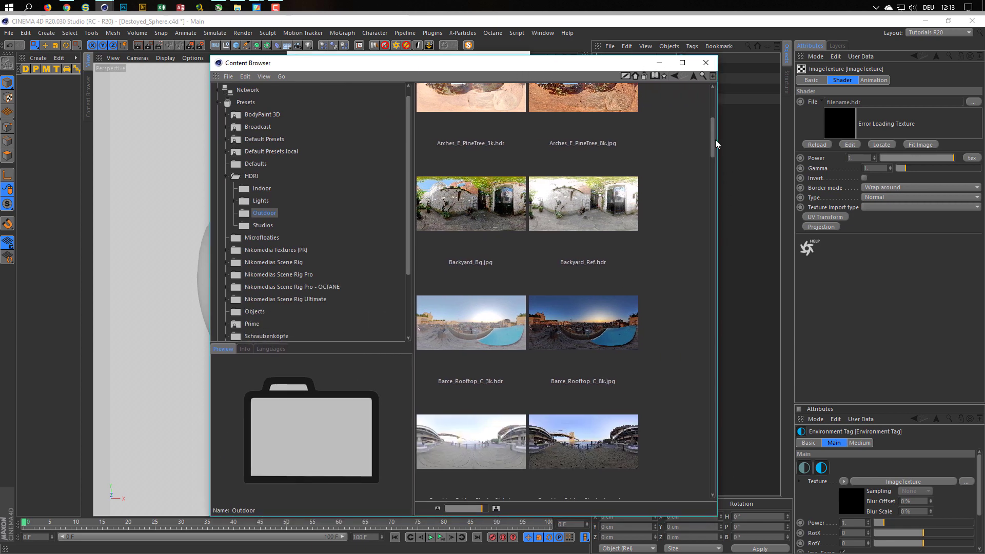
Step: Load DS360_Free_002_Ref.hdr (3000x1500) into the image texture's File field
left_click_drag(716, 143, 710, 195)
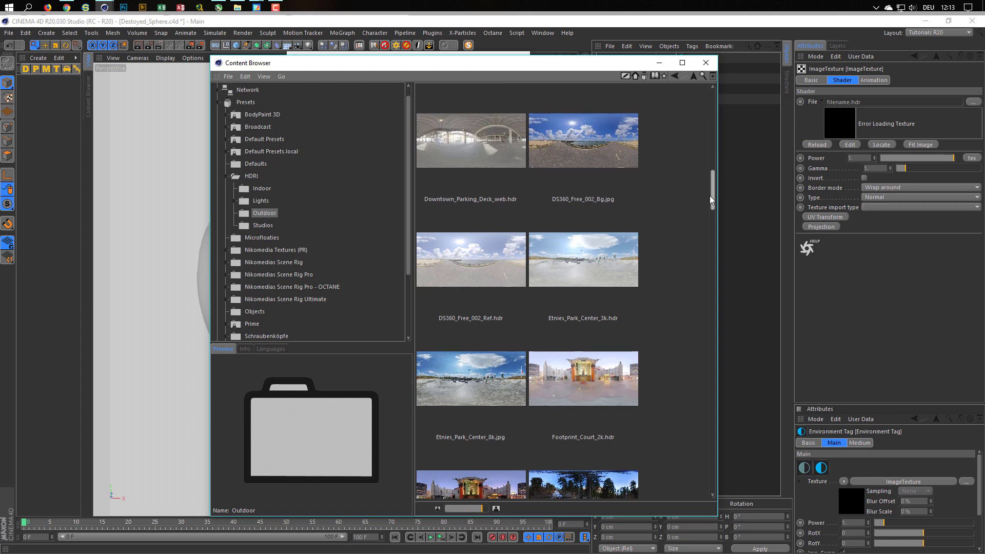
scroll(678, 227, "up", 1)
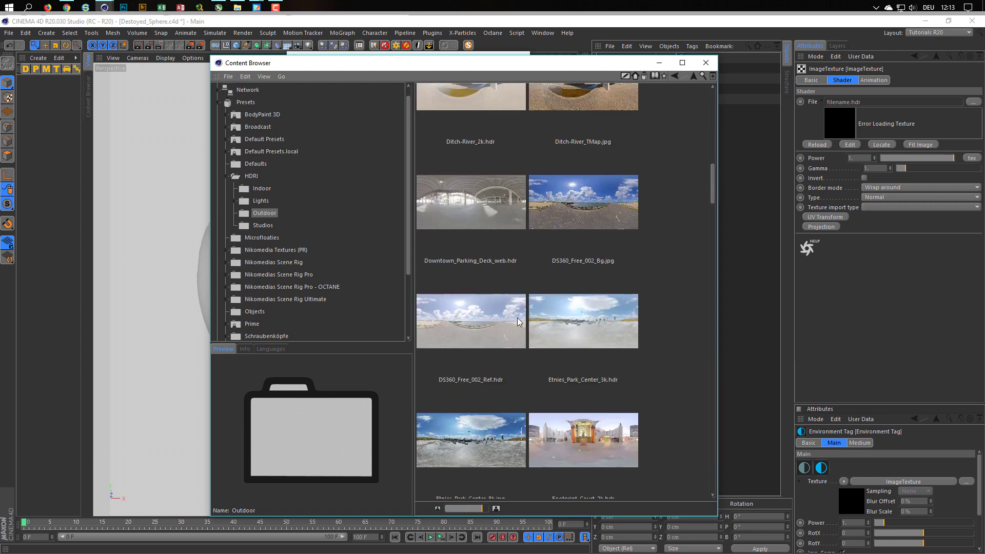
scroll(511, 323, "up", 1)
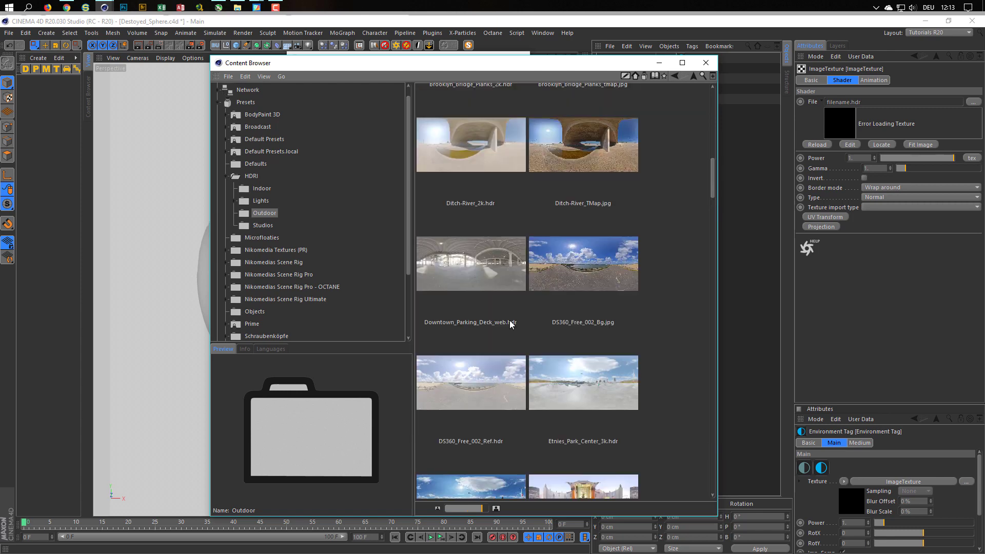
scroll(509, 321, "up", 2)
scroll(507, 321, "down", 2)
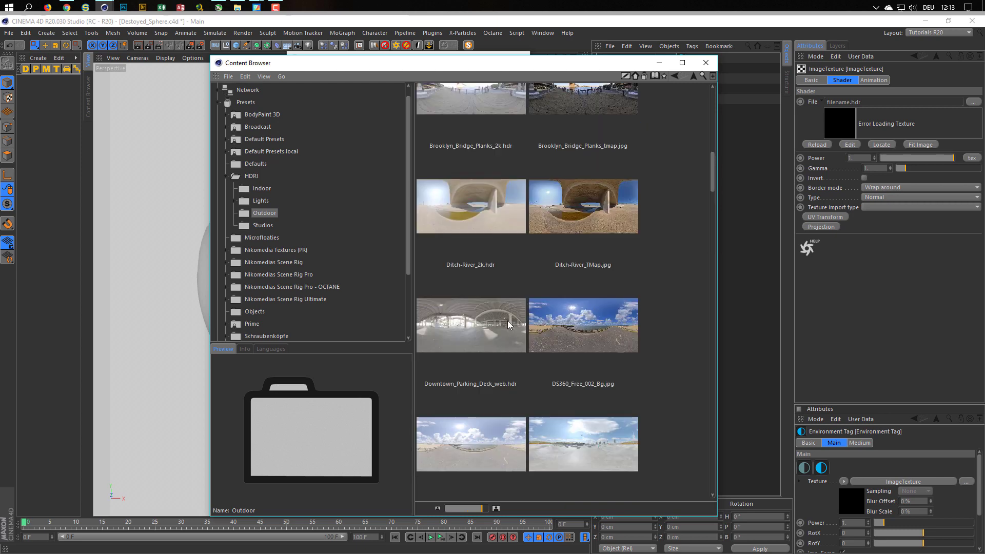
left_click(476, 380)
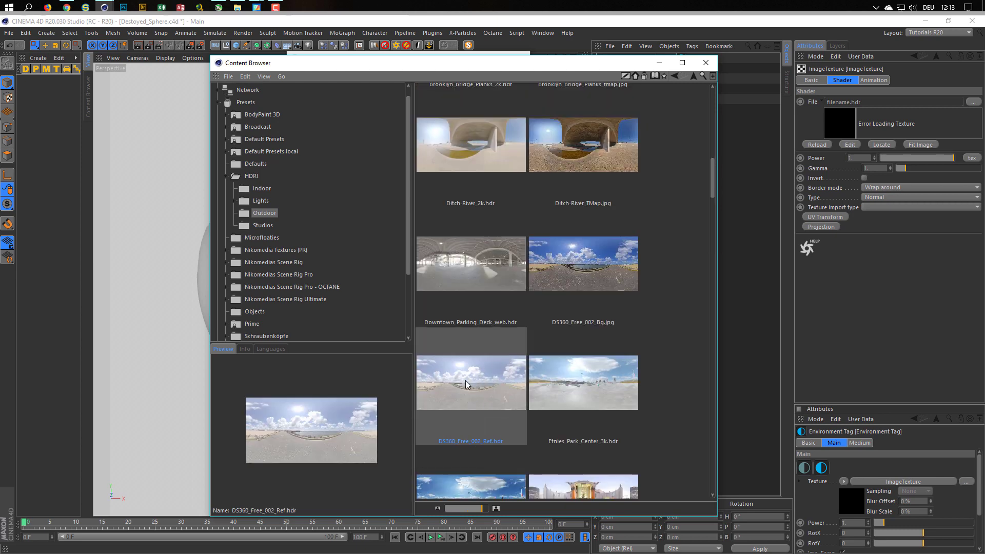
left_click_drag(466, 380, 918, 103)
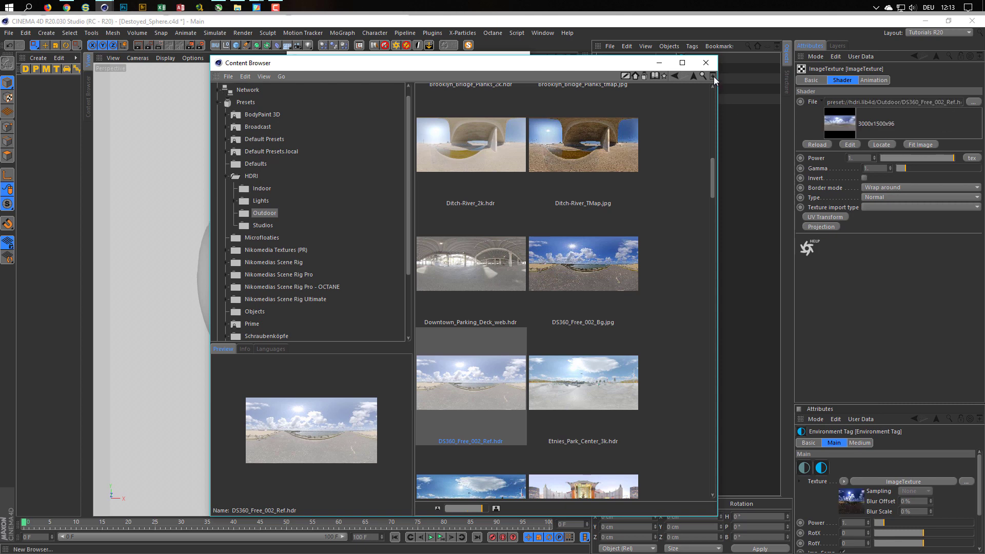
left_click(706, 62)
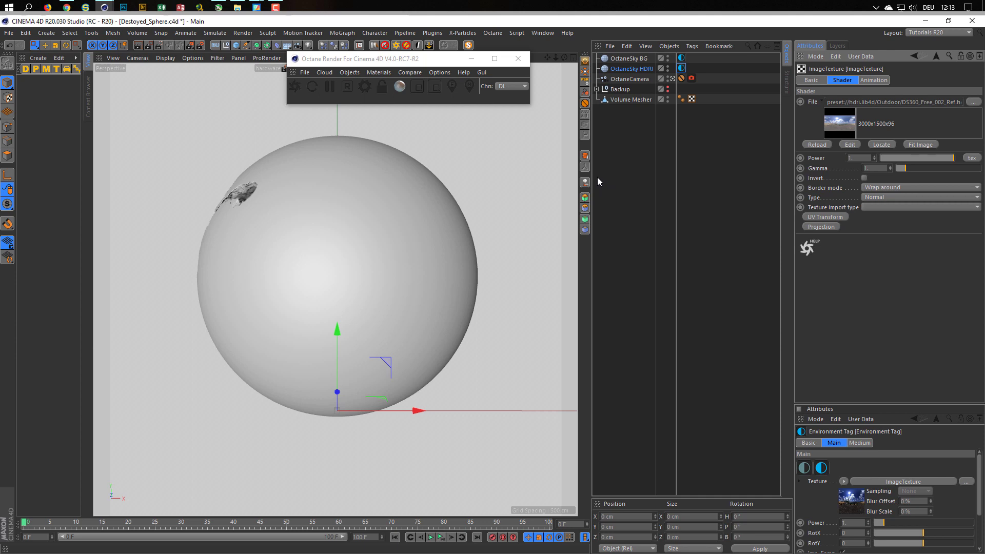
Step: Switch the viewport's render setting to Octane
left_click(430, 54)
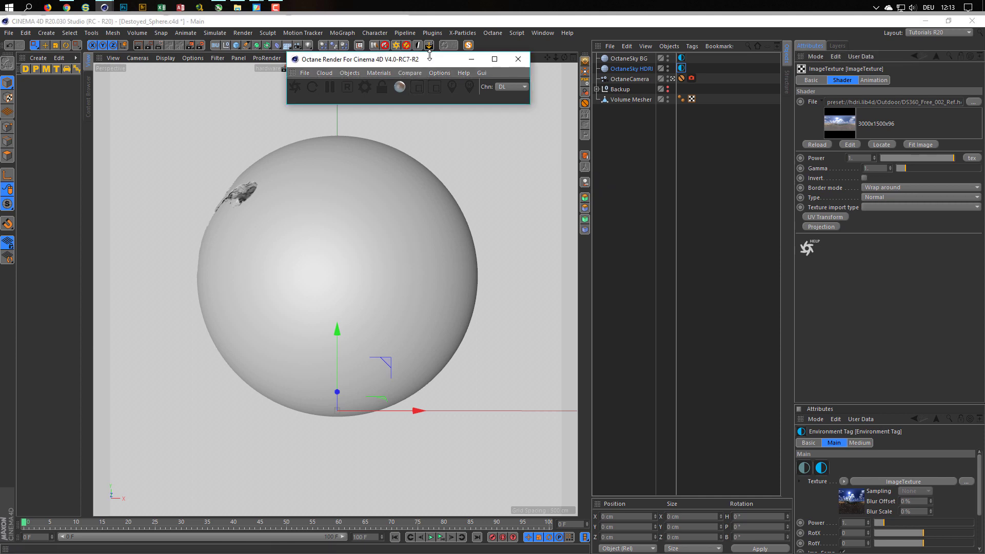
left_click_drag(430, 55, 477, 55)
left_click(287, 68)
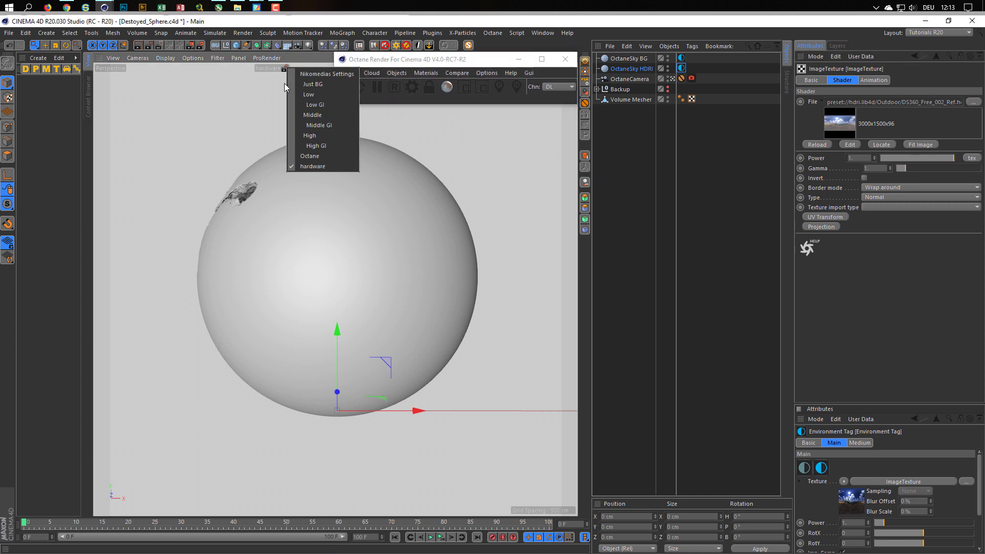
left_click(298, 156)
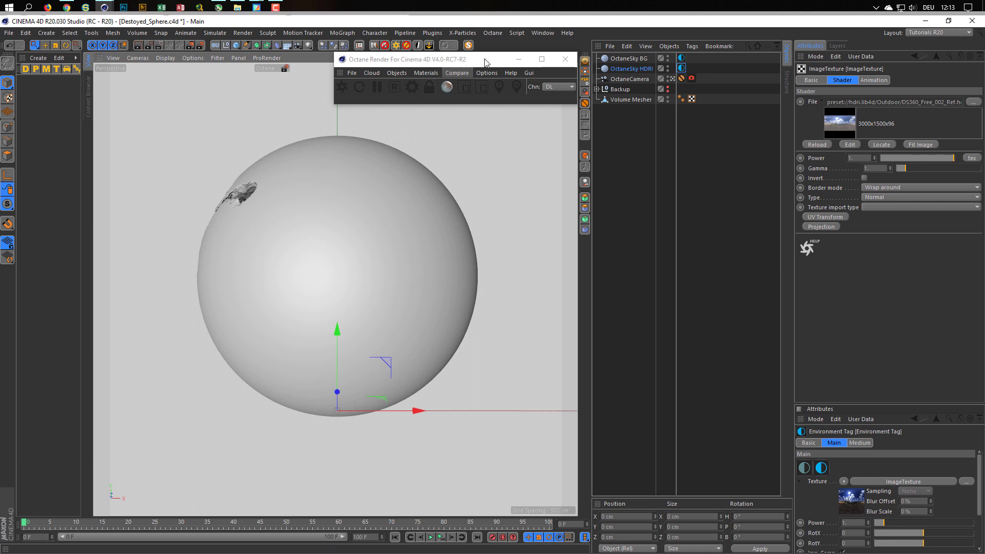
left_click_drag(485, 60, 463, 59)
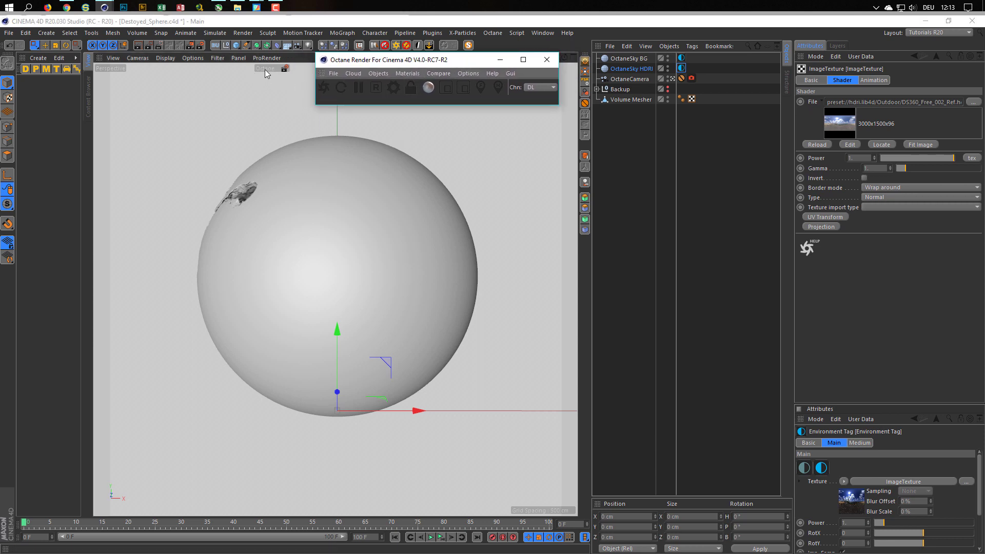
Step: Confirm in Render Settings that Octane is active and uses the Octane Renderer
left_click(201, 46)
left_click(225, 301)
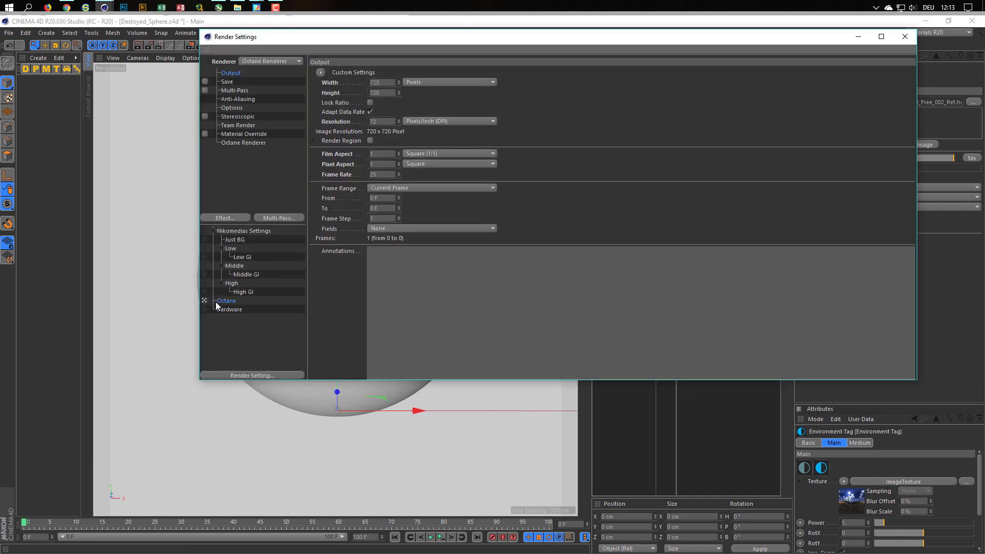
left_click(255, 143)
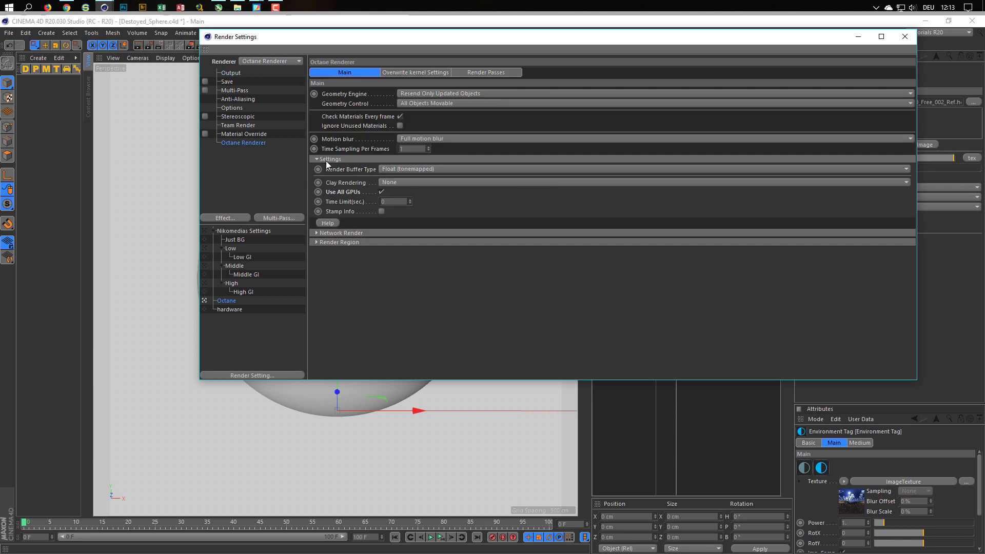
left_click(905, 37)
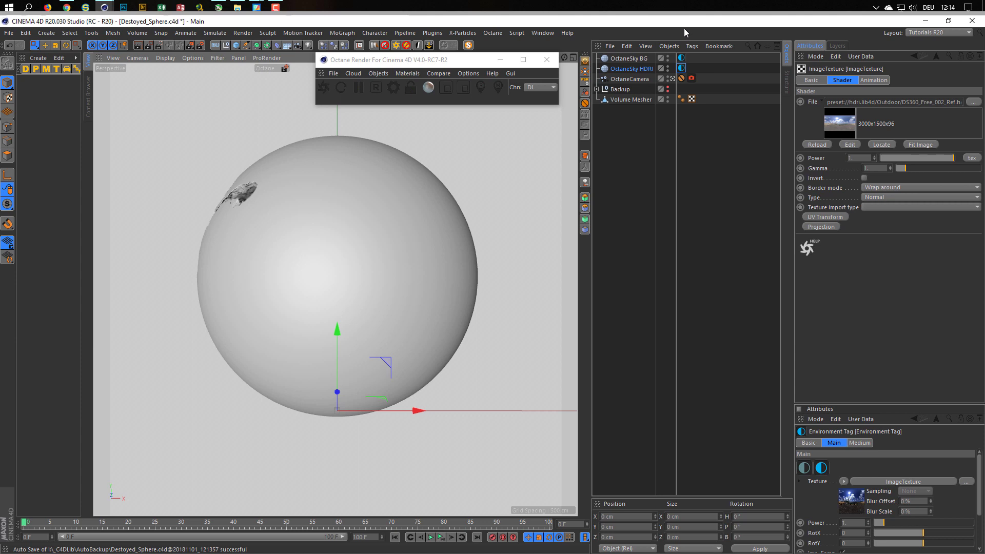
key("shift+v")
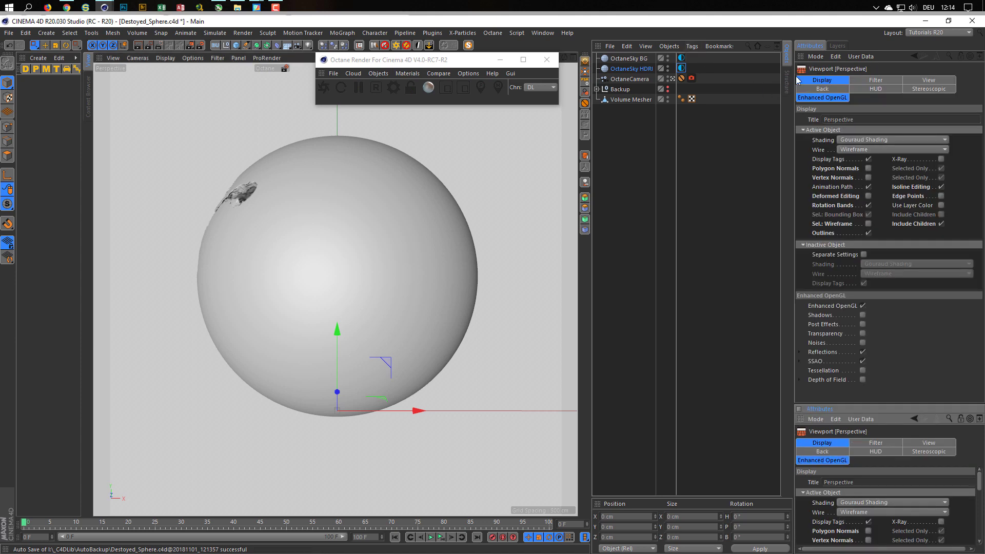
left_click(871, 90)
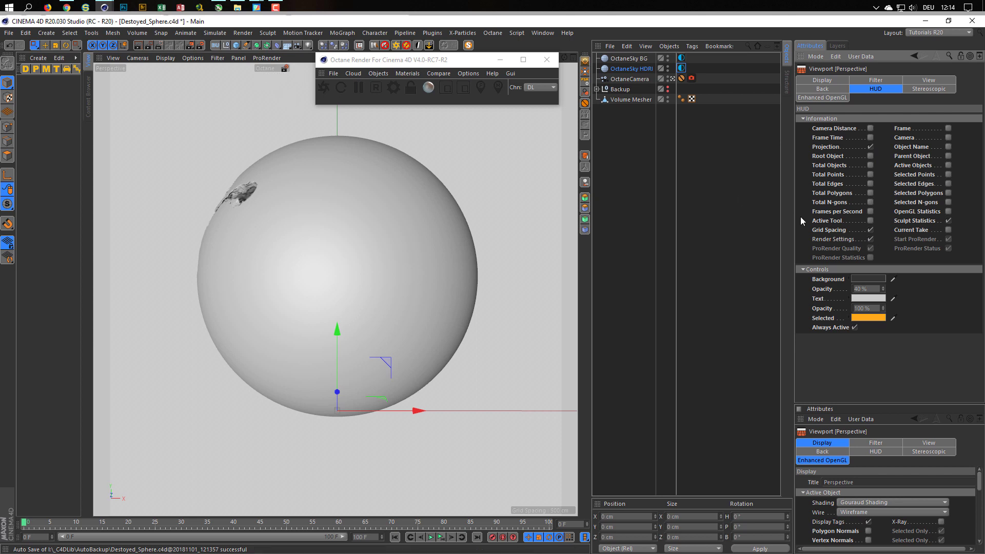
left_click(870, 239)
left_click(870, 239)
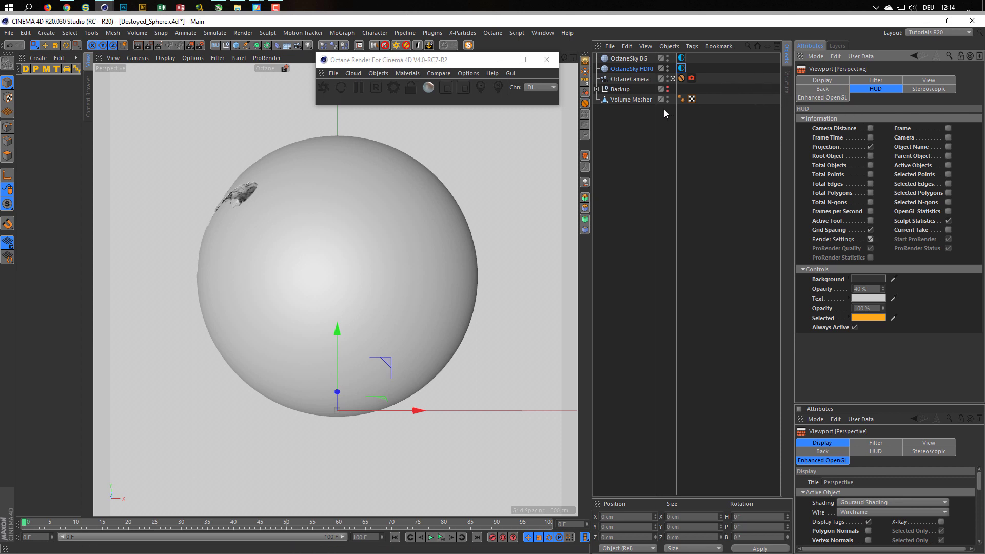
left_click(630, 58)
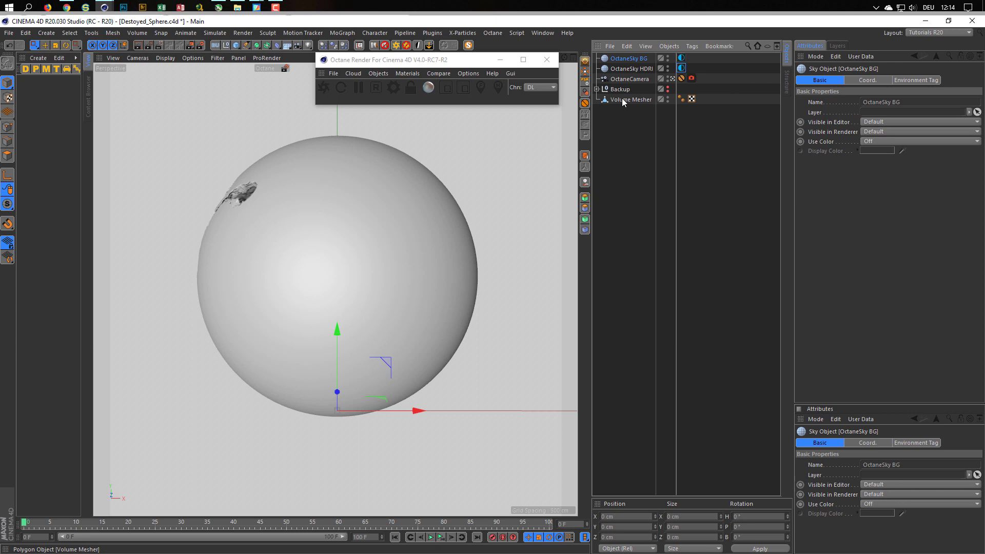
Step: Group the Volume Mesher under a new Null and expand the Null
left_click(623, 100)
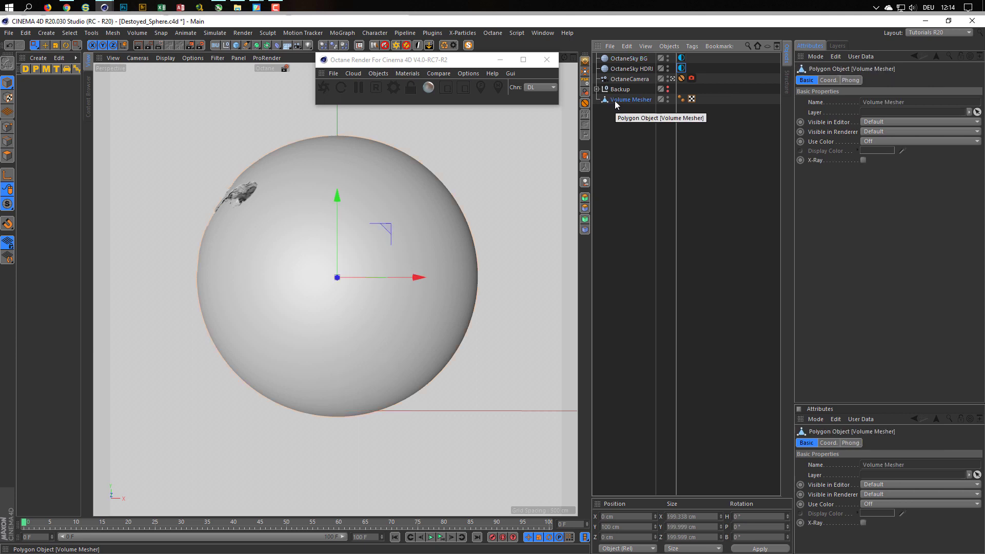
key("alt+g")
left_click(597, 100)
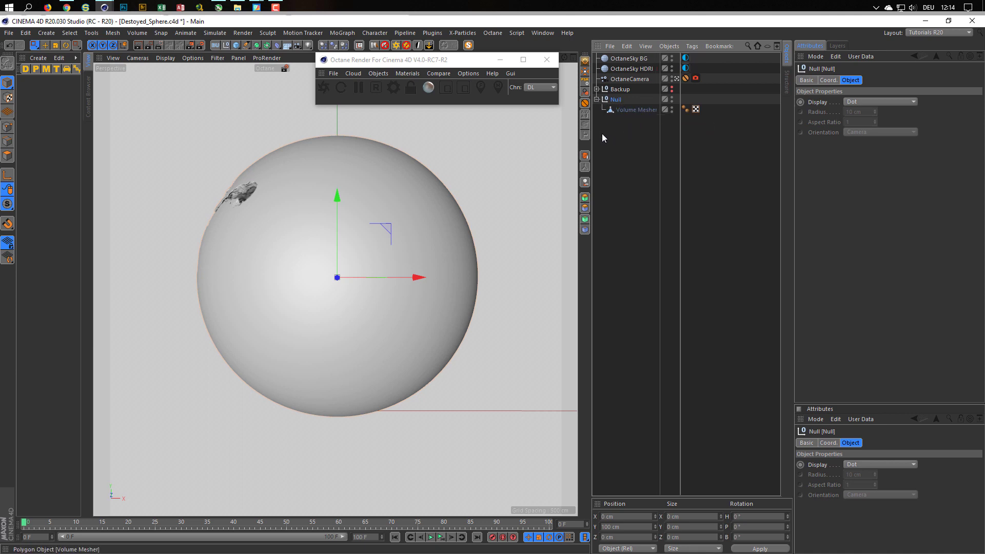
Step: Rotate the Volume Mesher about 14° in pitch and bank so the crater covers the front
key("r")
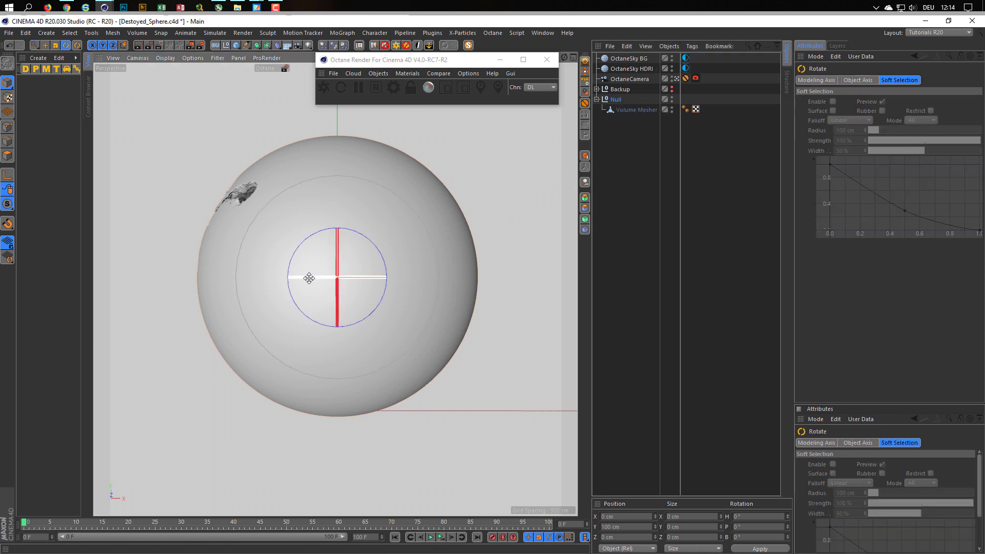
left_click_drag(309, 278, 482, 299)
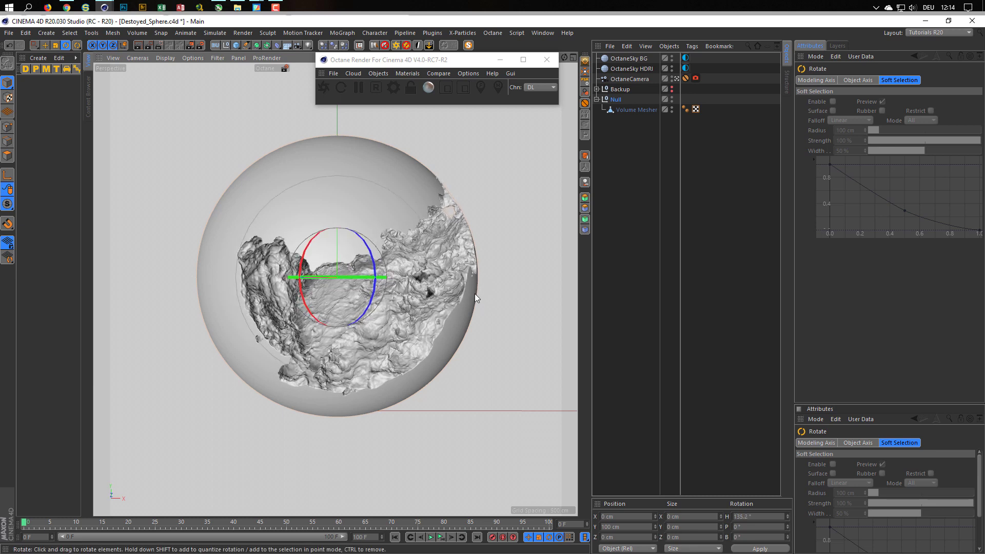
left_click(632, 109)
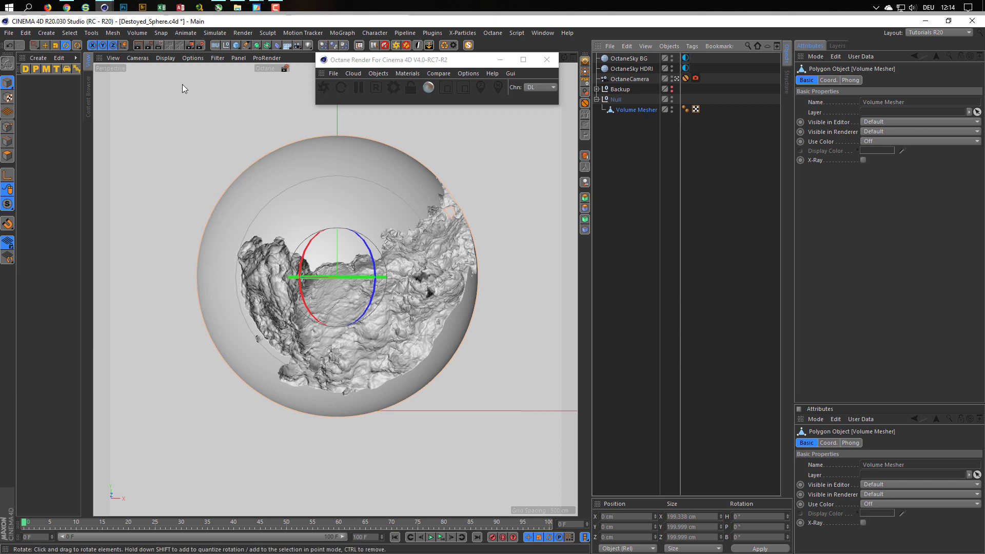
left_click(125, 45)
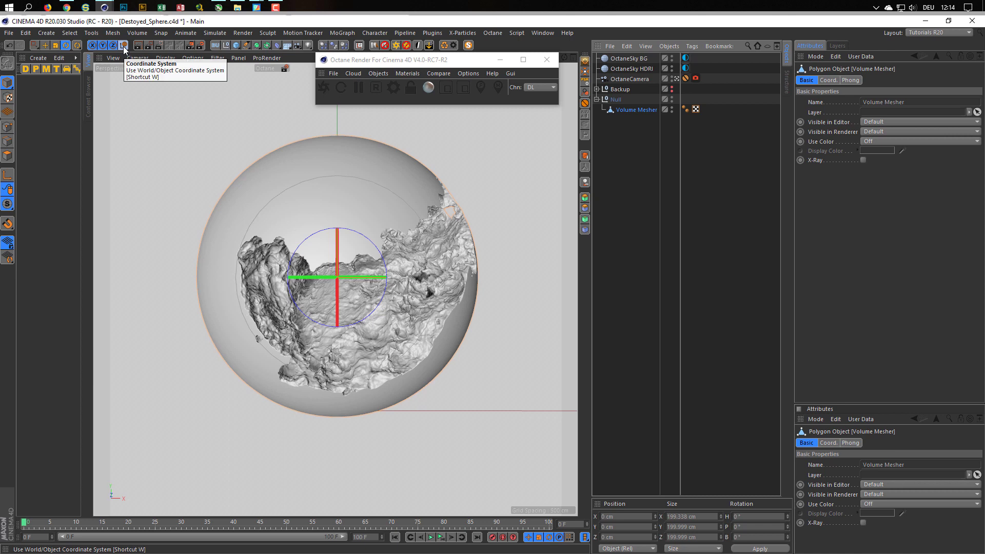
left_click_drag(339, 257, 340, 232)
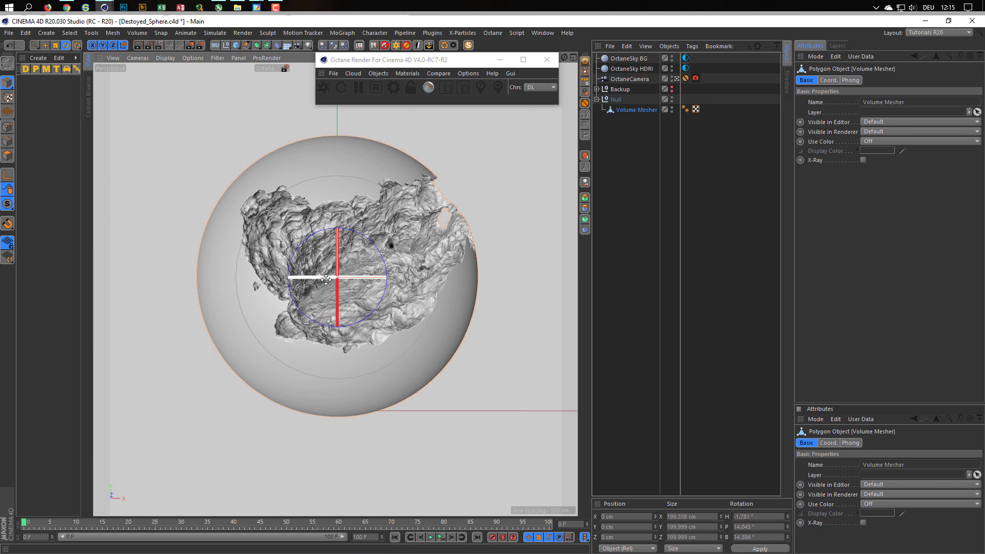
Step: Set the Null's heading rotation to 0°
left_click(617, 100)
left_click(759, 517)
type("0")
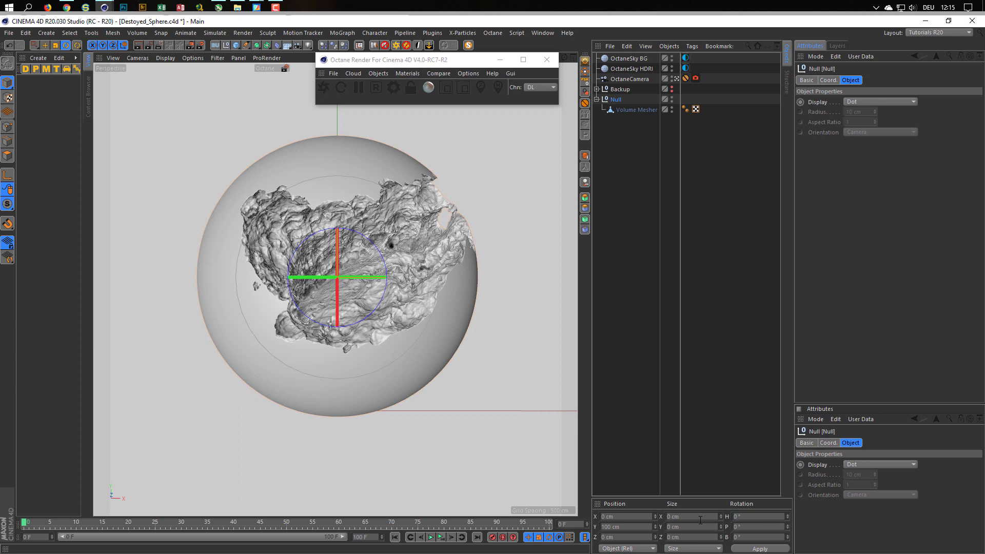
key("Return")
Step: Turn the Volume Mesher to about 139° heading so the crater faces front
left_click(632, 110)
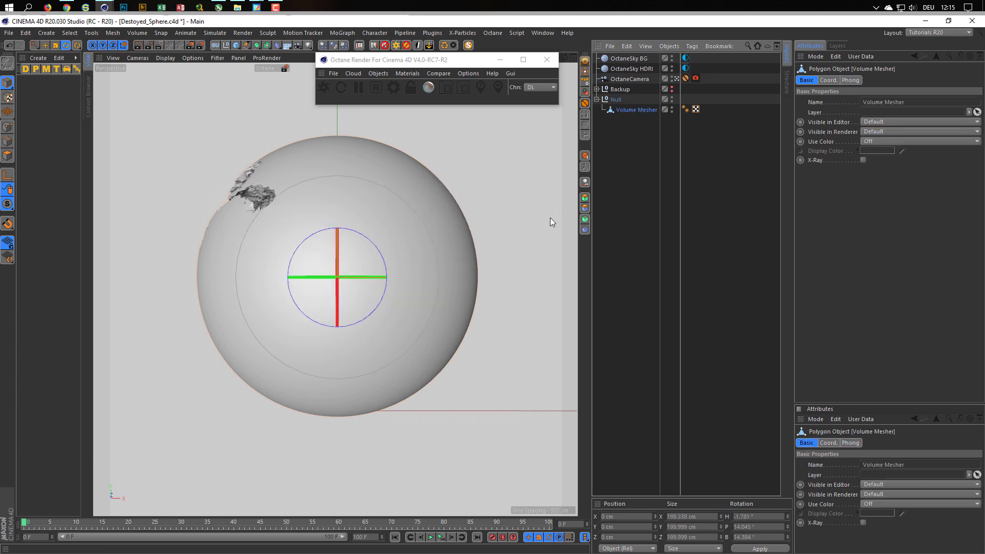
left_click_drag(308, 276, 489, 272)
left_click_drag(498, 270, 489, 276)
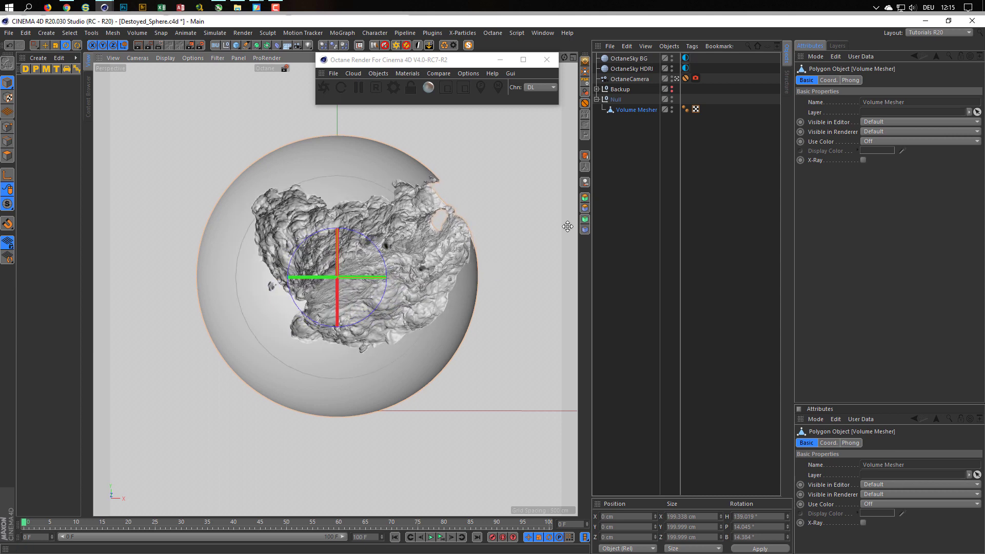
left_click(636, 149)
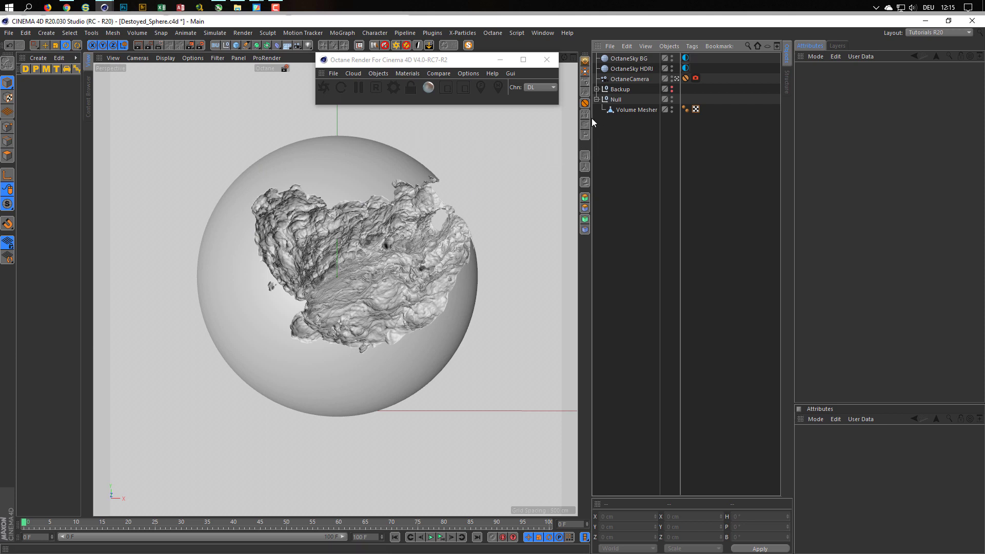
Step: Add a 100 cm Sphere, reset its PSR, and place it beside the Volume Mesher under the Null
left_click(236, 45)
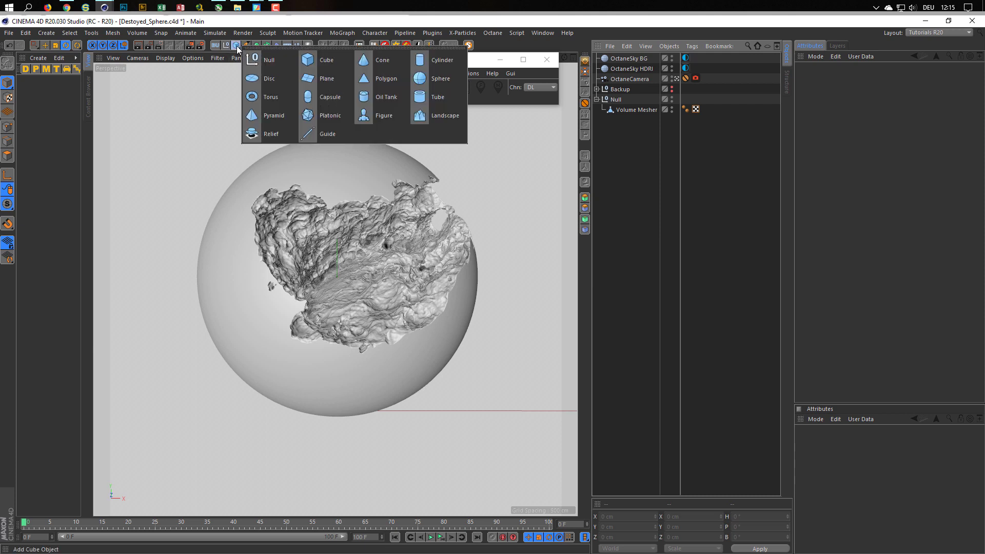
left_click(444, 78)
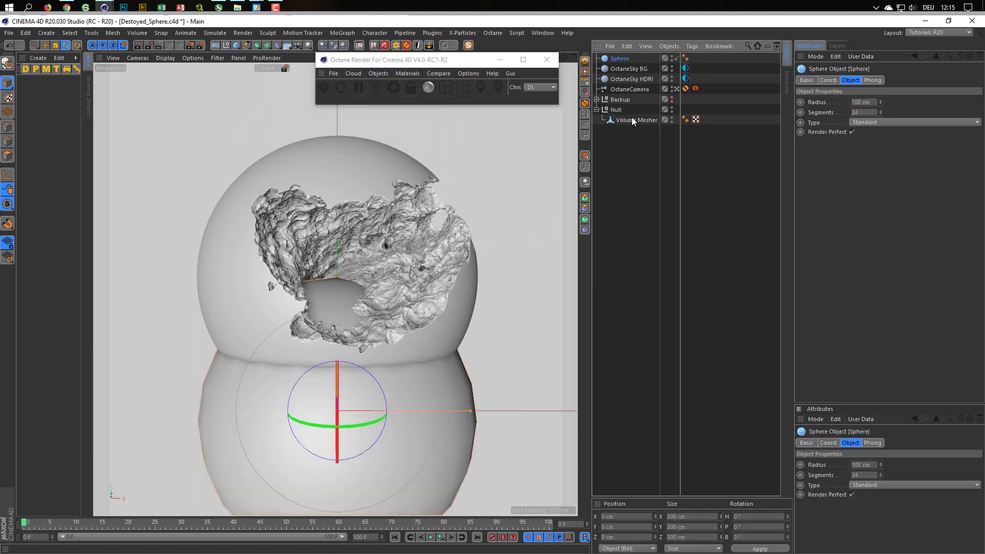
left_click_drag(620, 59, 638, 123)
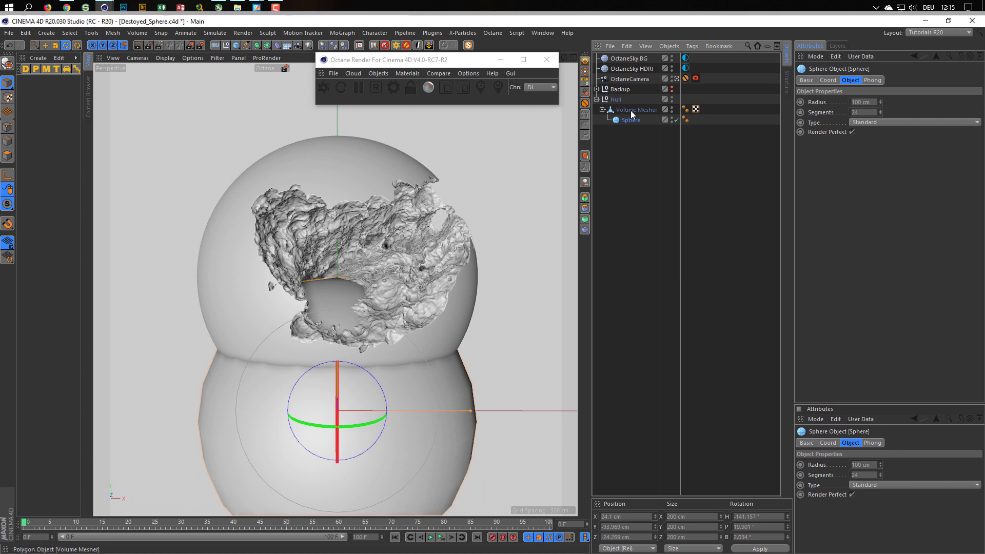
left_click(586, 82)
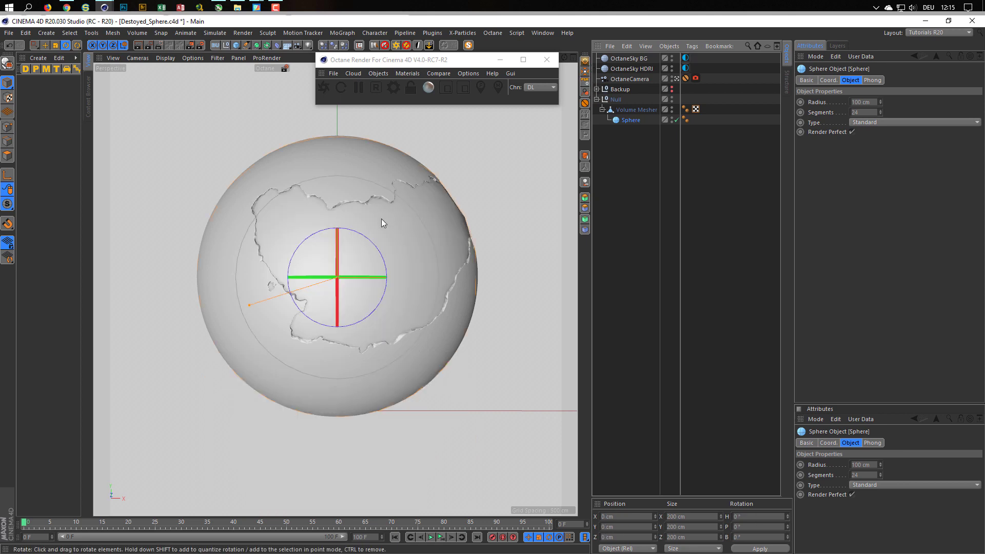
left_click_drag(628, 120, 626, 158)
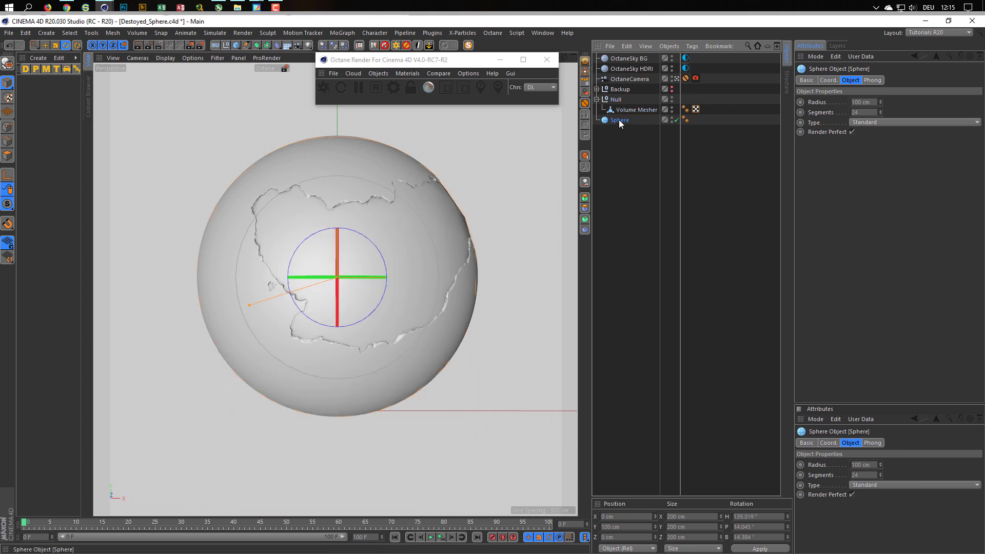
left_click_drag(619, 119, 627, 117)
left_click(375, 33)
mouse_move(381, 58)
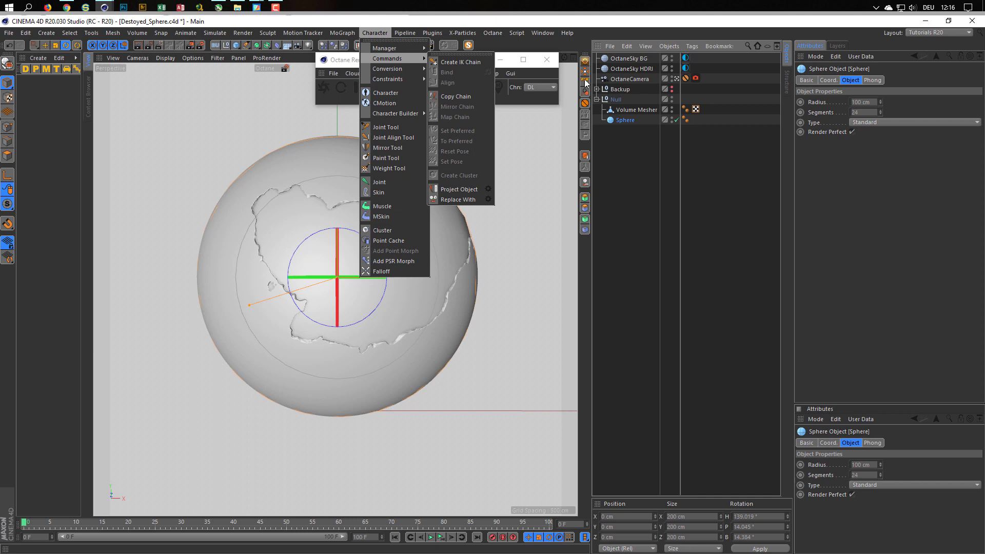
left_click(623, 122)
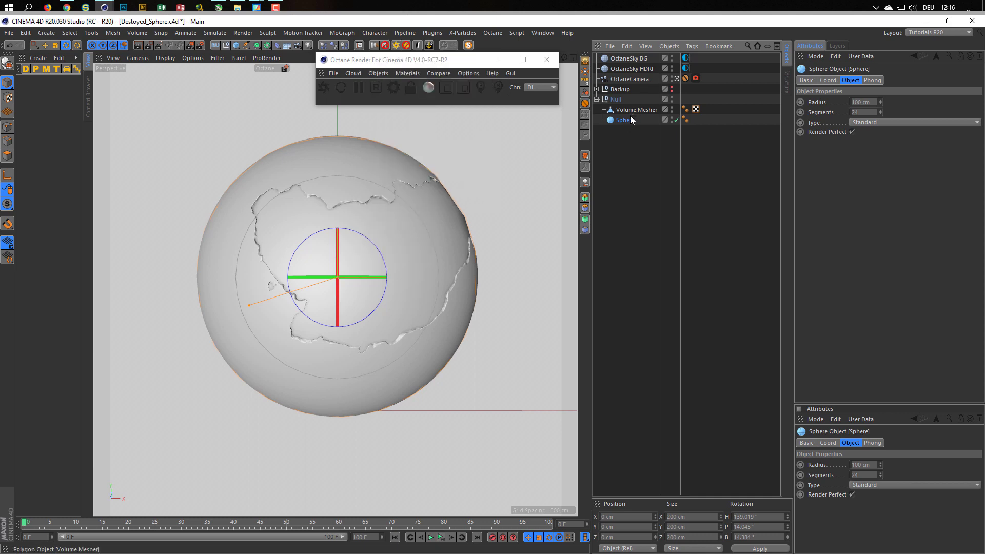
left_click_drag(630, 117, 637, 110)
left_click(375, 33)
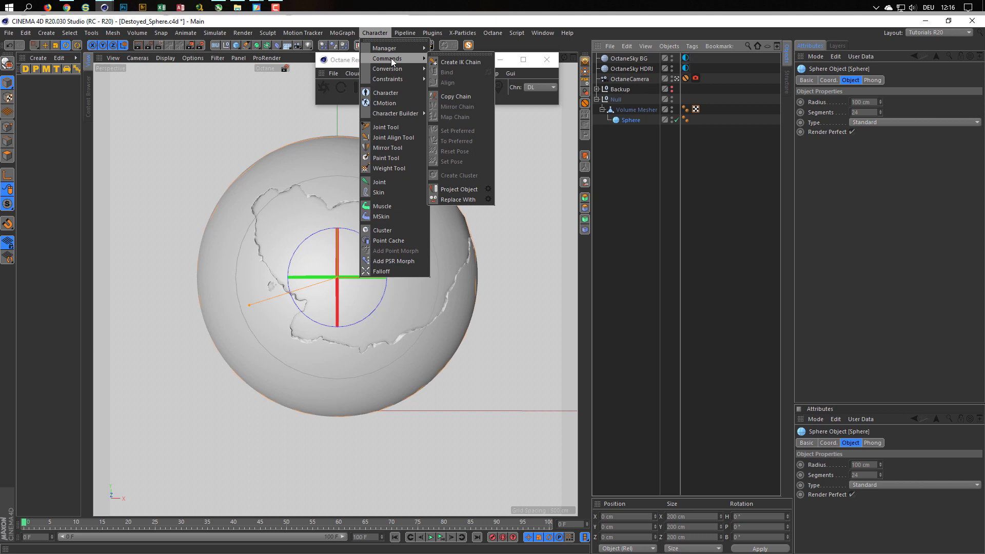
key("Escape")
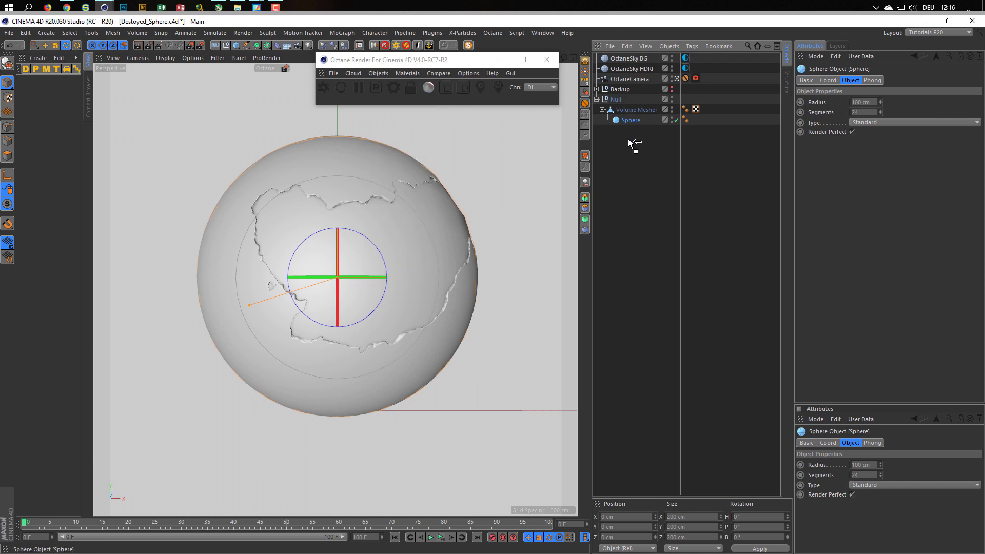
left_click_drag(629, 140, 624, 118)
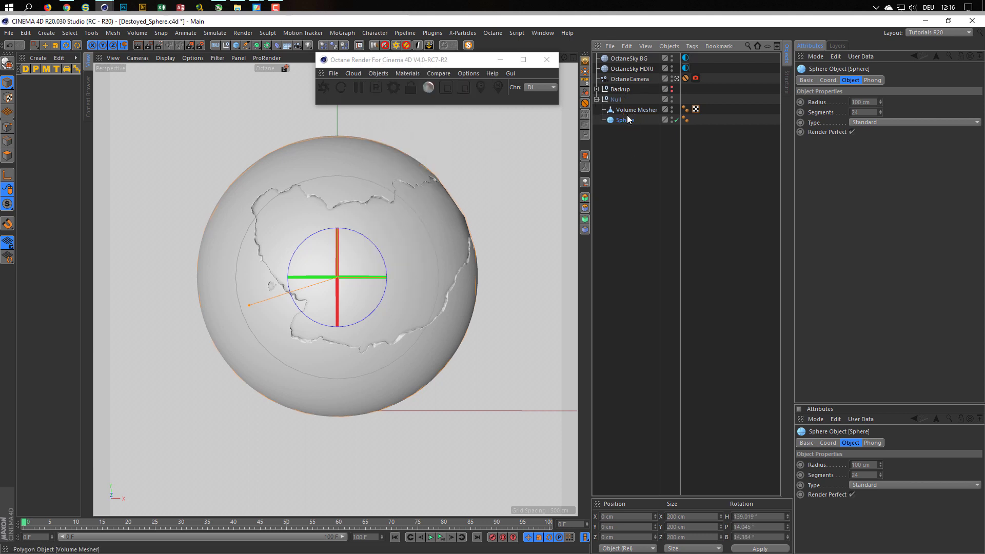
key("shift+c")
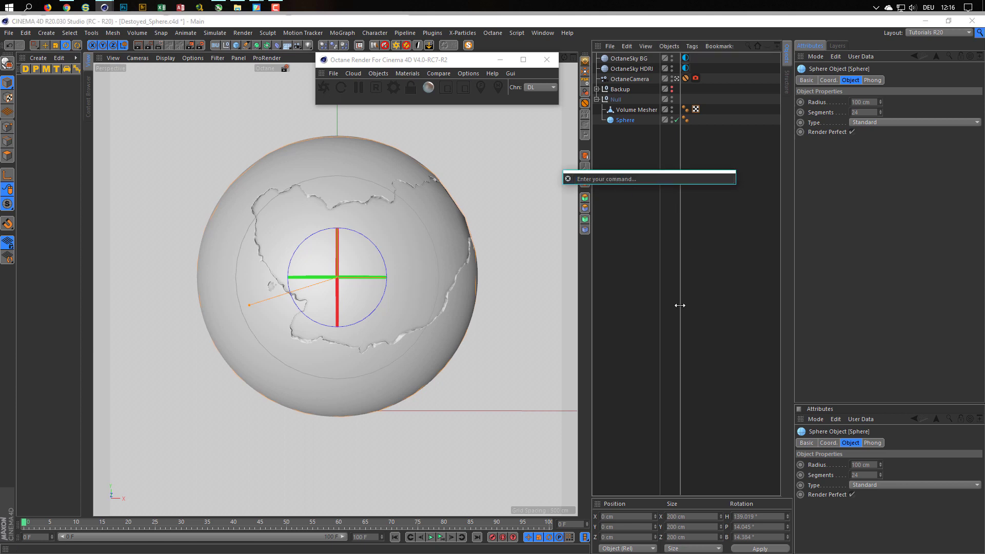
type("reset")
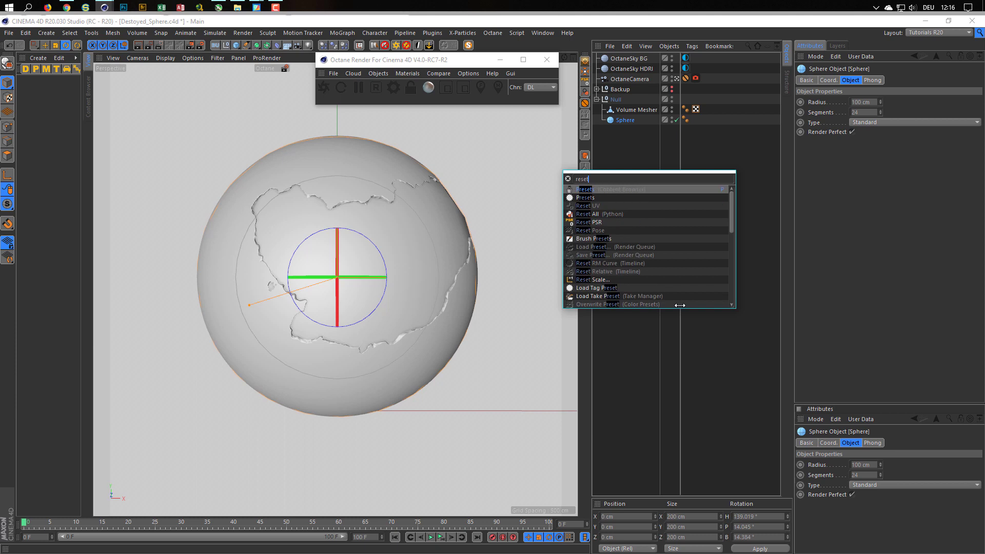
type(" ps")
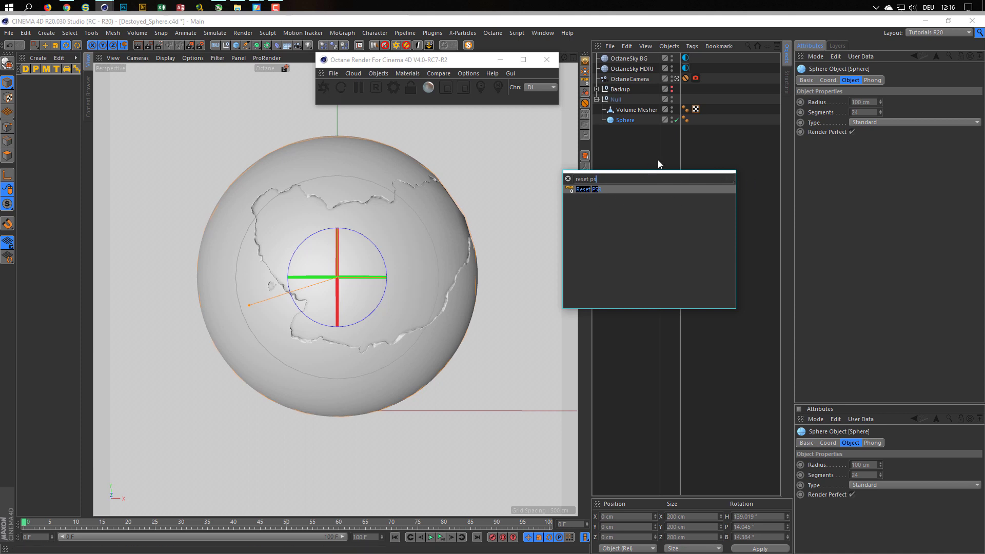
key("Escape")
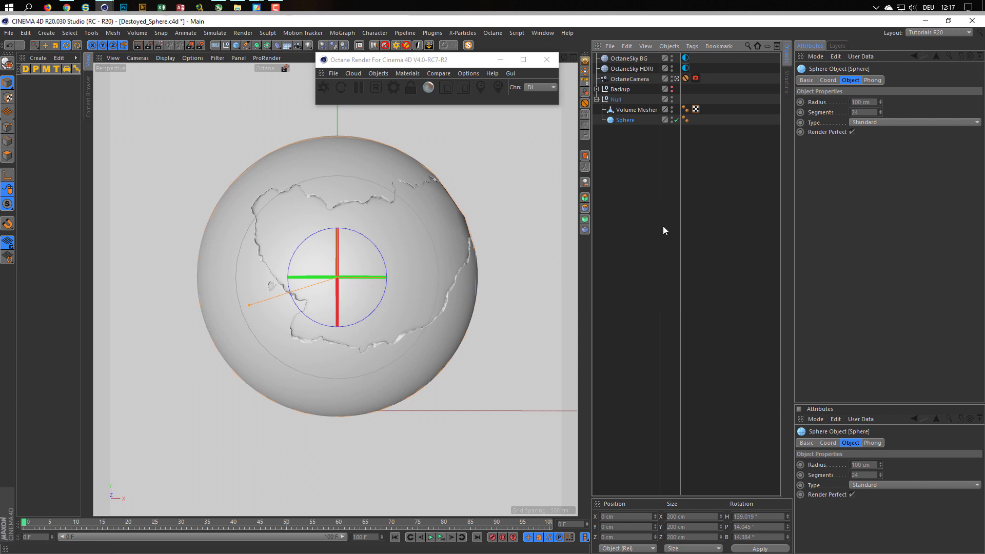
key("shift+F12")
left_click_drag(743, 177, 247, 106)
type("reset os")
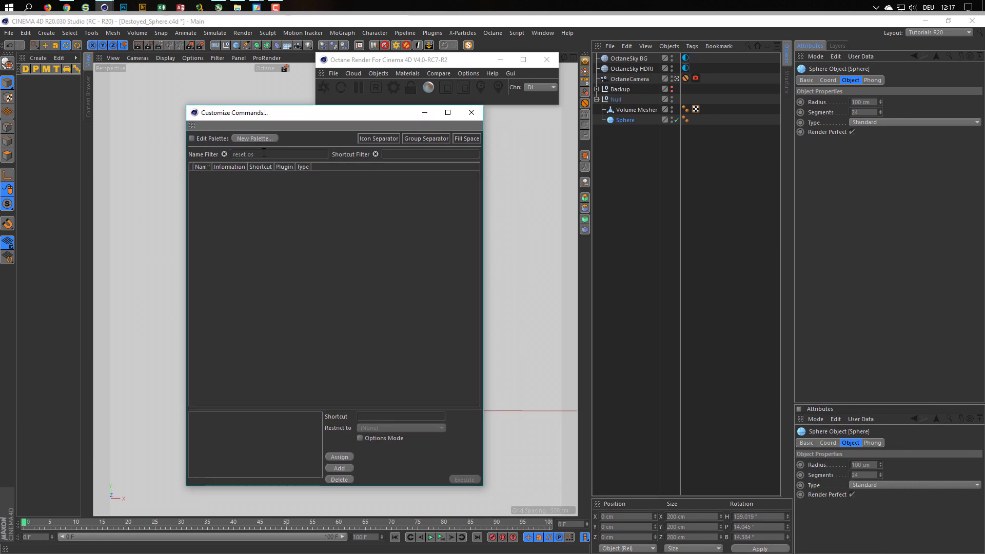
key("BackSpace")
key("BackSpace")
type("ps")
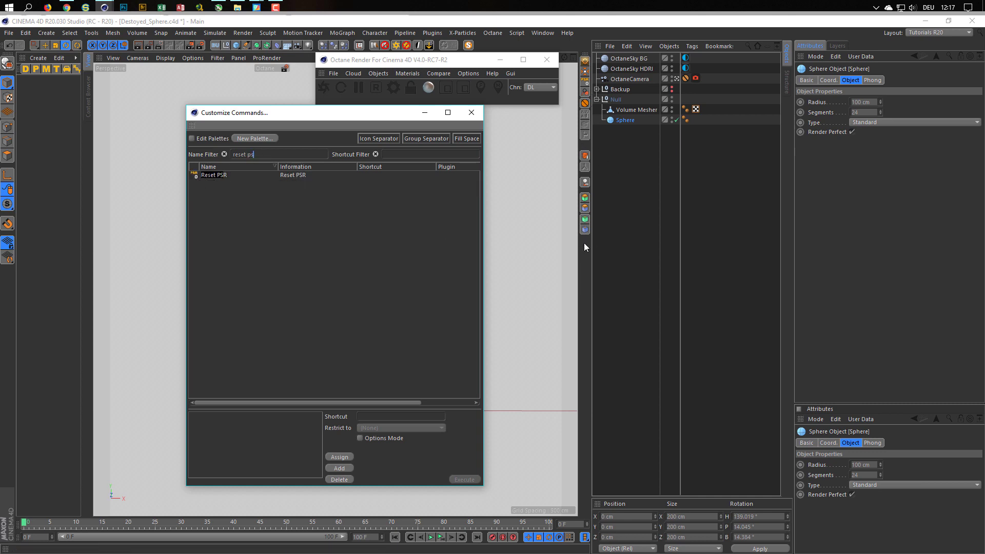
left_click(471, 113)
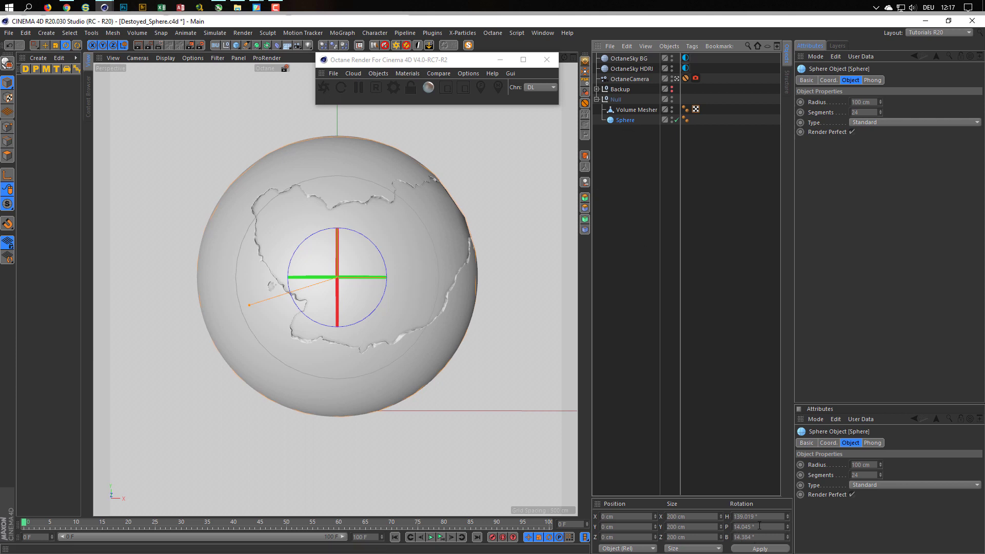
Step: Give the inner Sphere a 101 cm radius and 150 segments
left_click(865, 102)
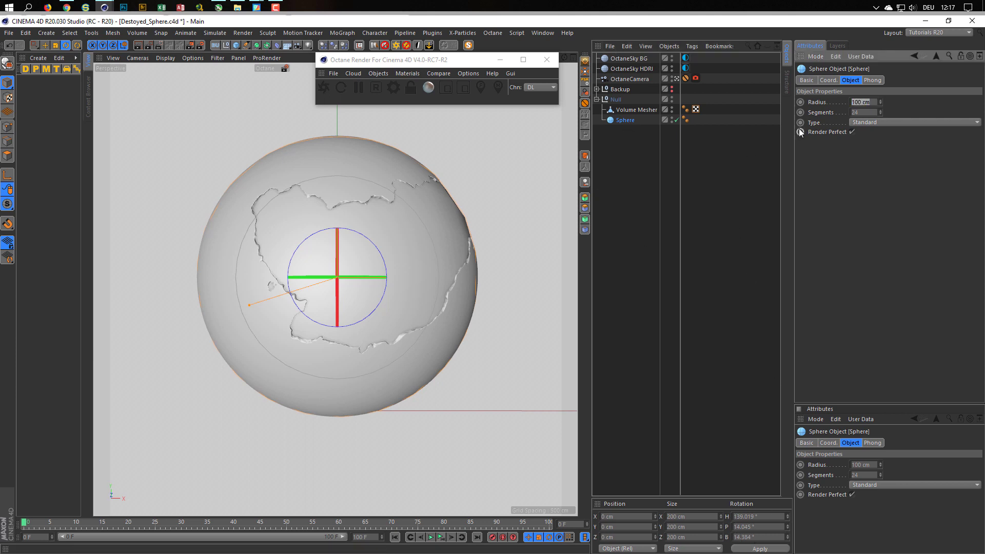
type("1.1")
key("Return")
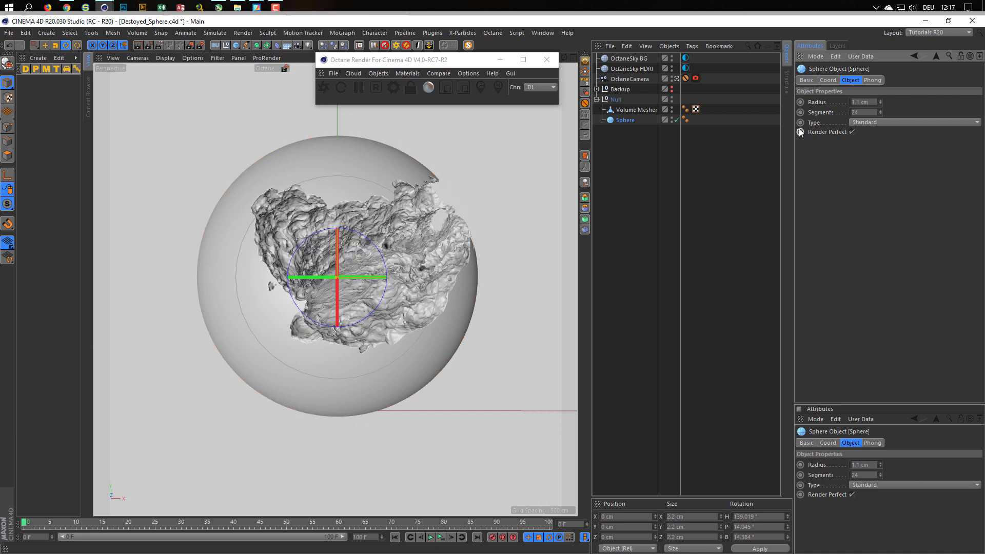
left_click(861, 101)
type("101")
key("Return")
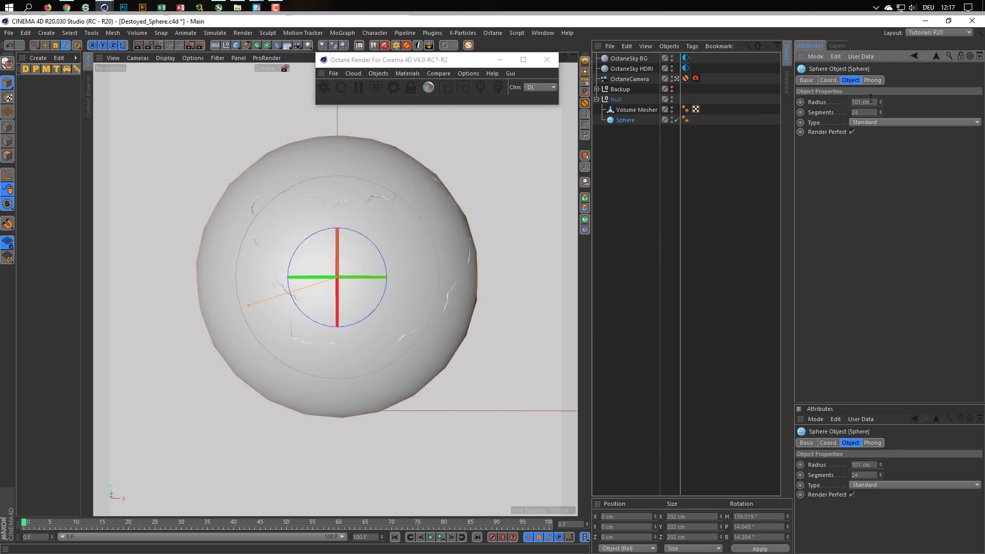
left_click(862, 112)
type("150")
key("Return")
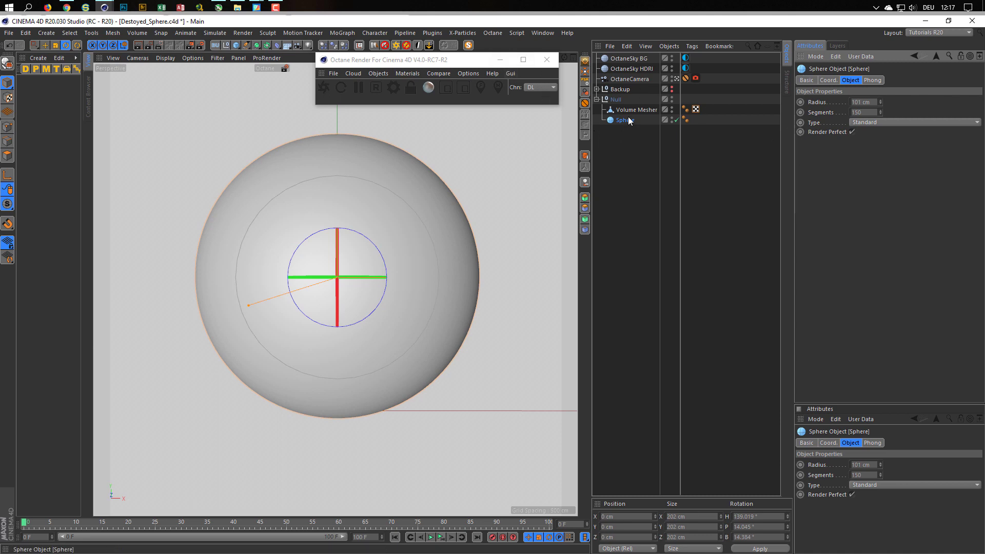
Step: Enable X-Ray on the Sphere so the cratered mesh inside shows through
left_click(807, 81)
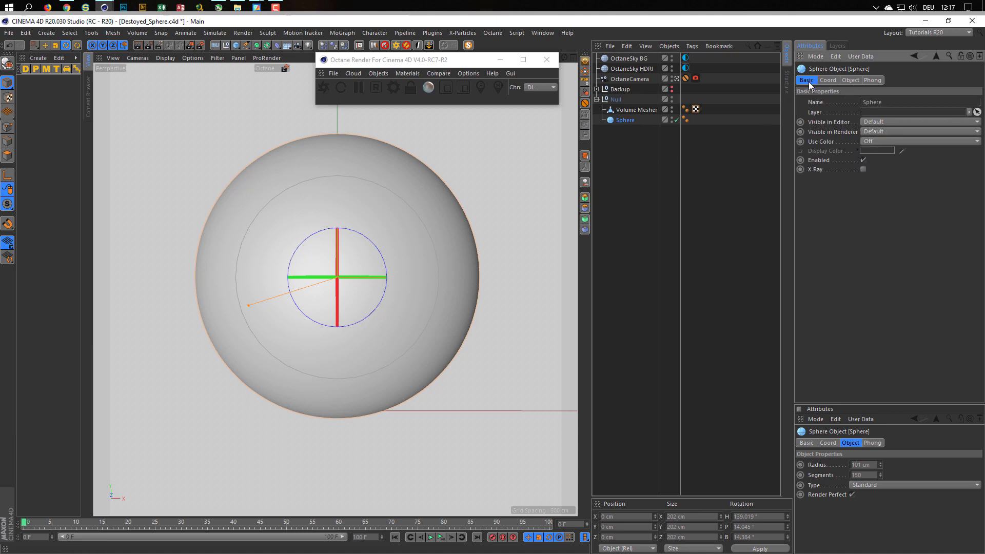
left_click(863, 169)
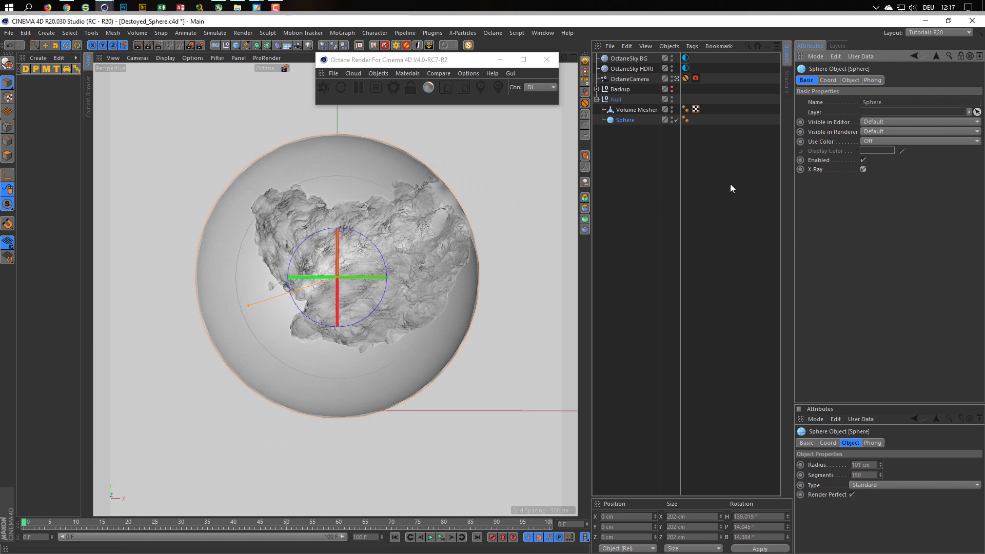
left_click_drag(483, 62, 466, 79)
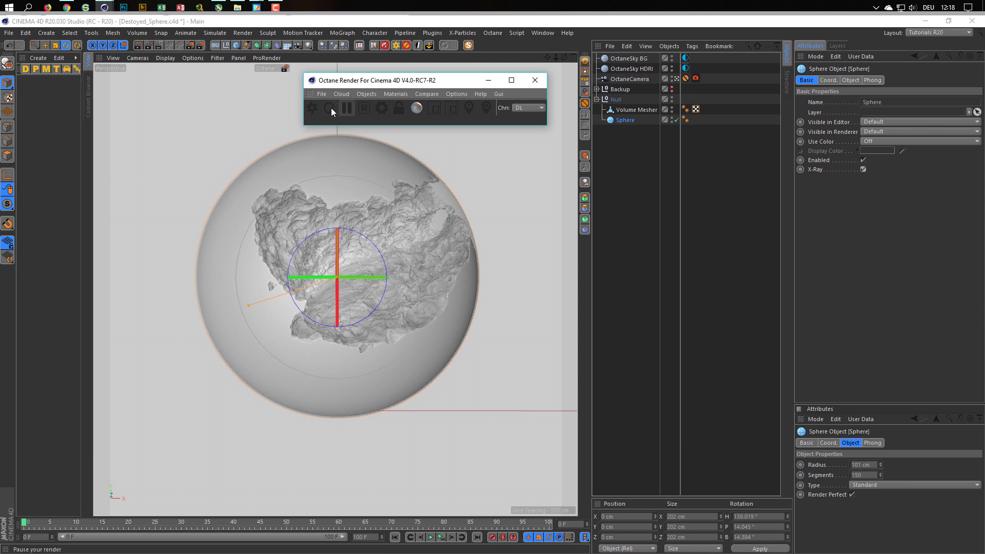
Step: Create an Octane Diffuse Material named VB and apply it to the Volume Mesher
left_click(367, 94)
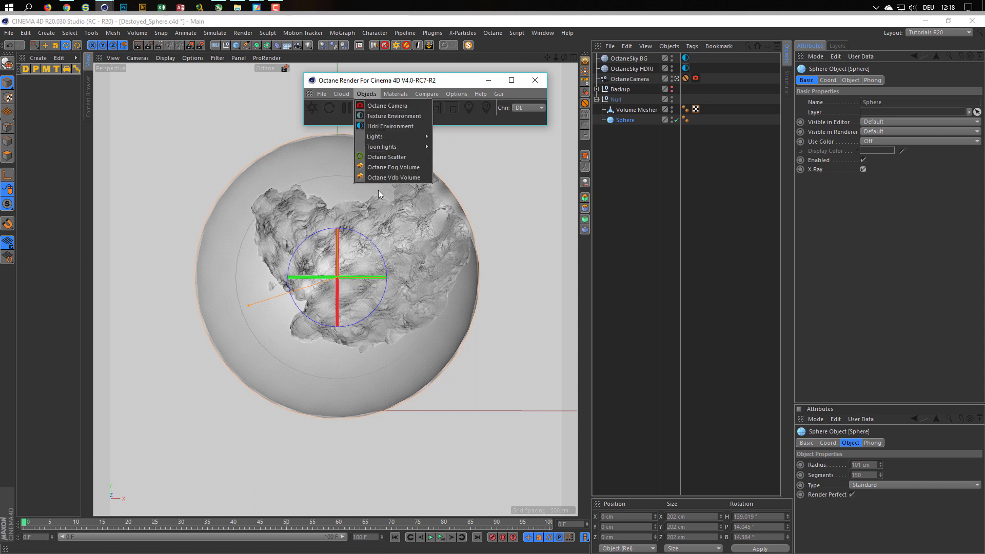
mouse_move(390, 93)
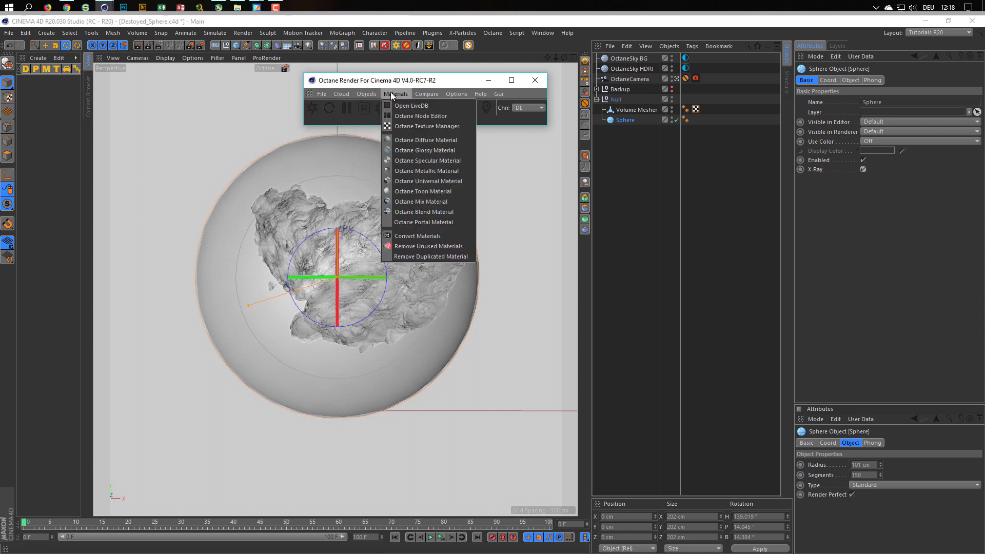
left_click(421, 140)
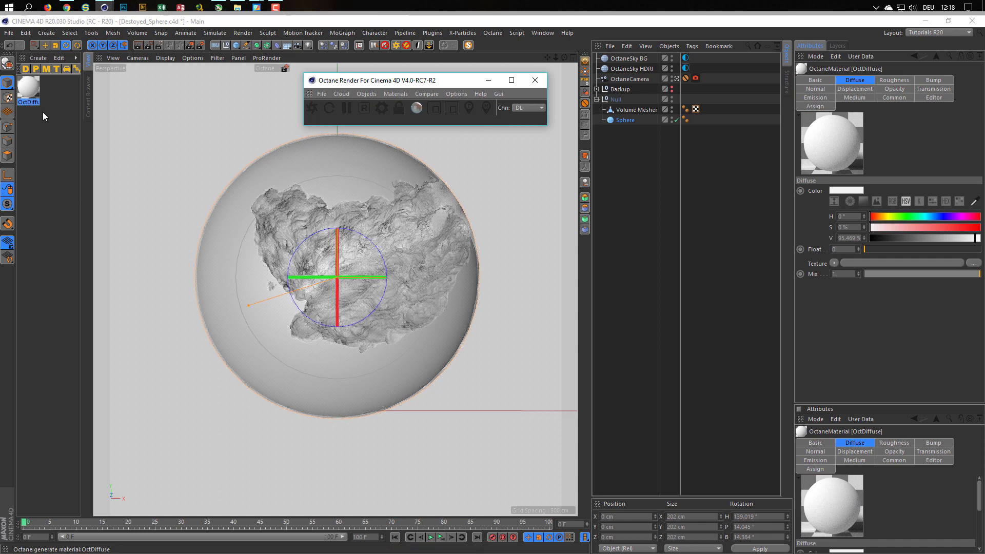
double_click(26, 103)
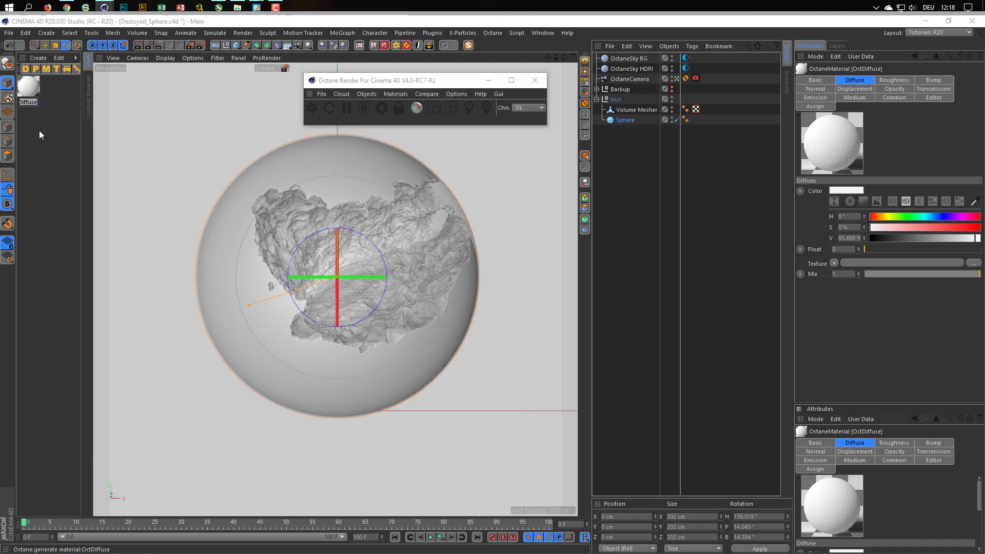
type("VB")
key("Return")
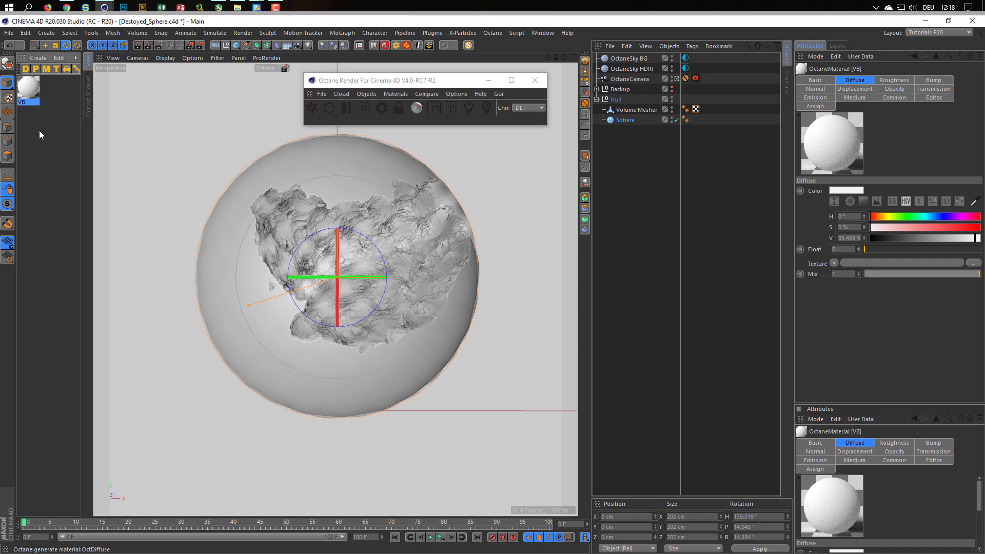
mouse_move(31, 86)
left_mouse_down()
mouse_move(615, 173)
mouse_move(667, 110)
mouse_move(641, 109)
left_mouse_up()
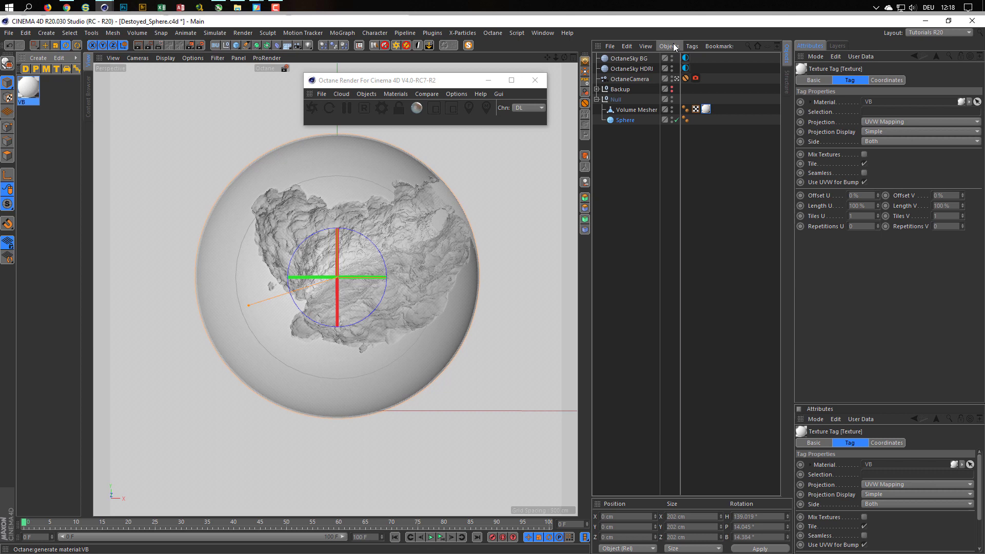
Step: Download the Water_02 liquid material from Octane LiveDB into the material manager
left_click(402, 94)
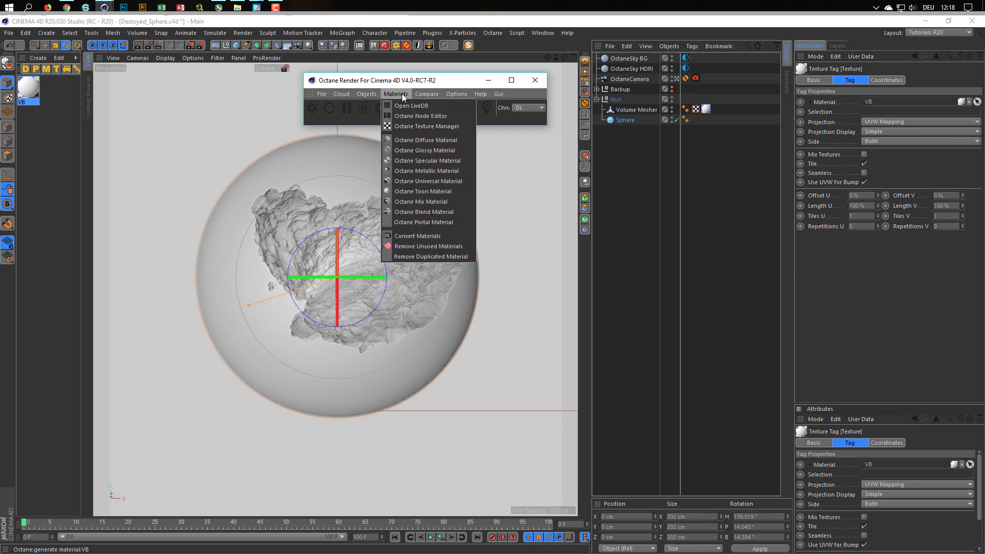
left_click(412, 106)
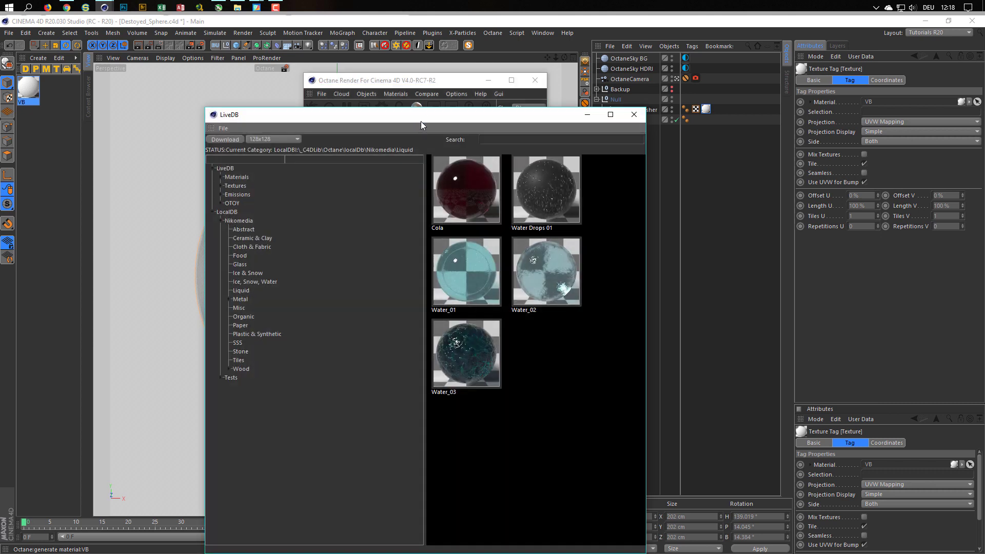
left_click_drag(419, 110, 497, 69)
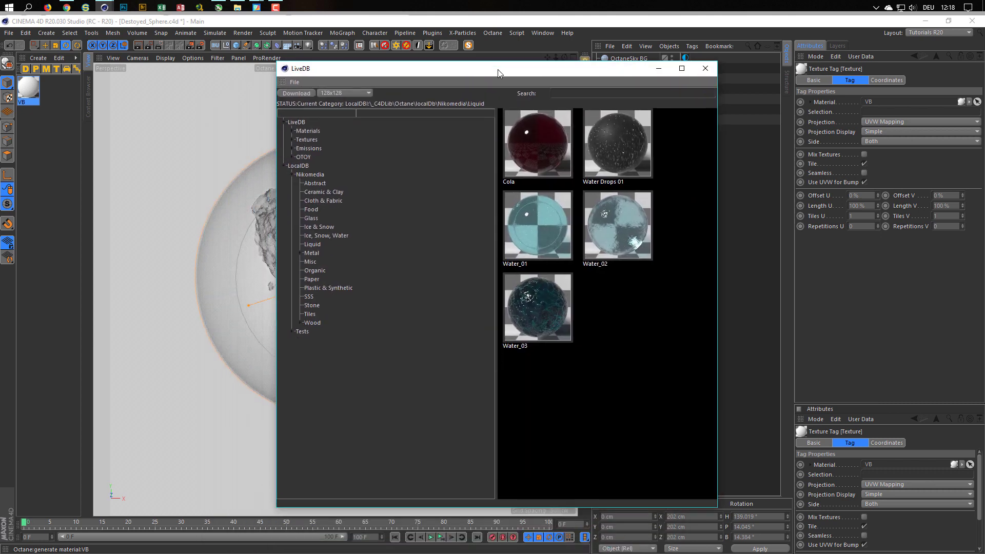
left_click(625, 234)
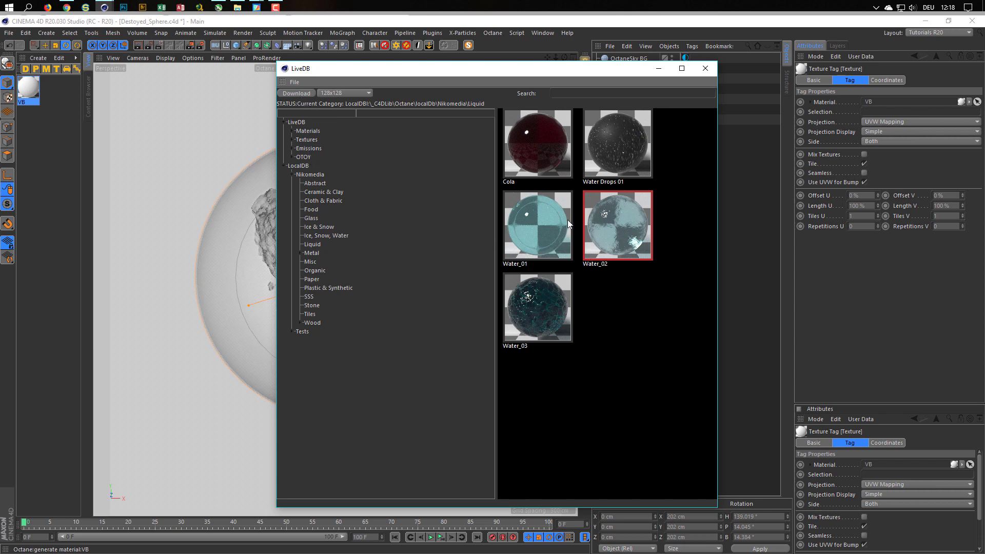
left_click(301, 93)
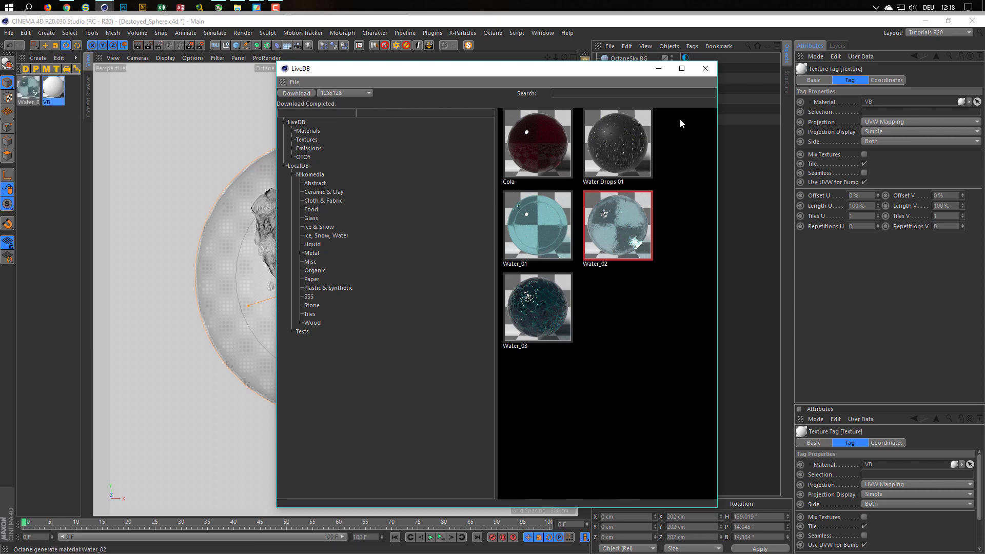
left_click(711, 70)
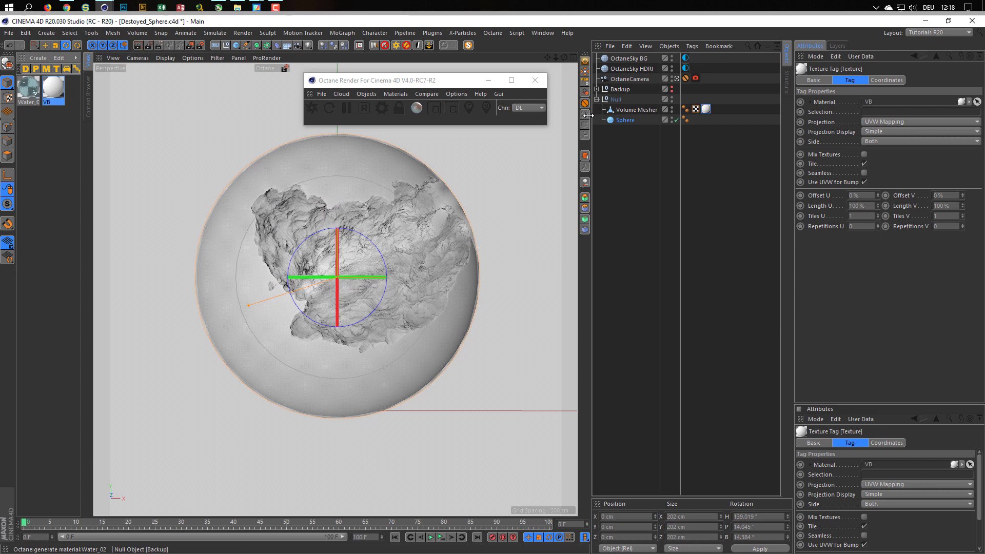
Step: Open Water_02 in an enlarged Octane Node Editor showing all its nodes
left_click(35, 93)
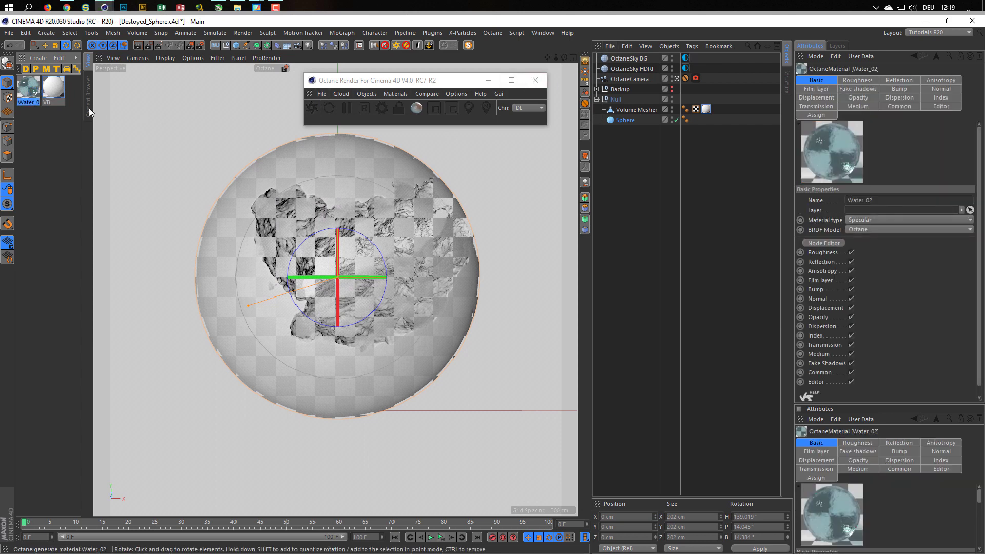
left_click(394, 93)
left_click(403, 116)
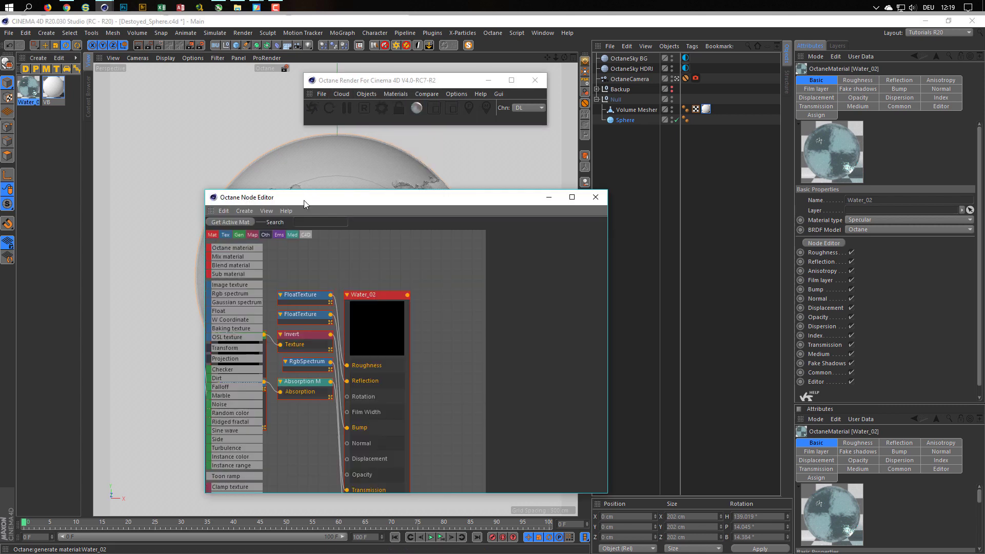
left_click_drag(303, 201, 237, 155)
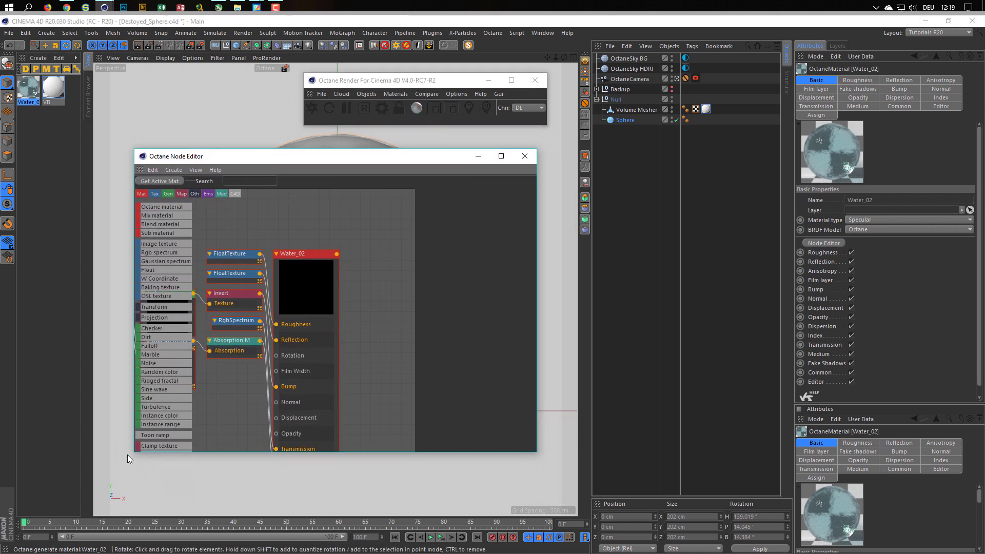
left_click_drag(135, 452, 21, 518)
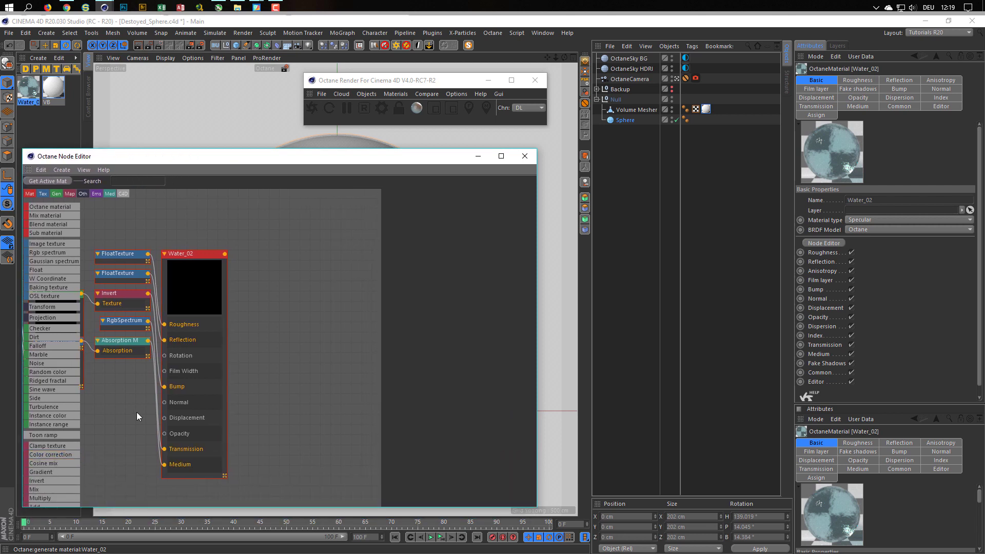
middle_click_drag(137, 412, 296, 336)
scroll(247, 368, "down", 1)
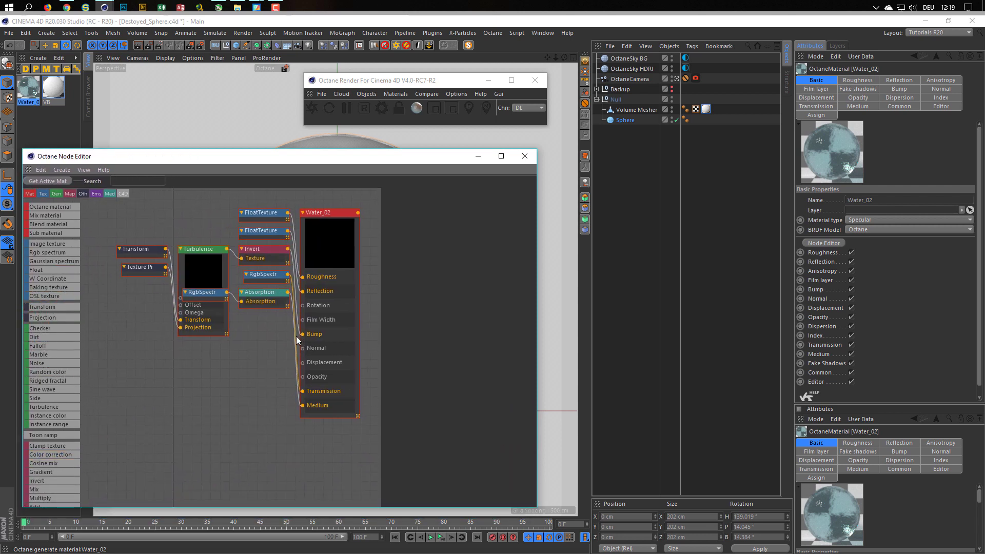
Step: Delete the Absorption and RgbSpectrum nodes feeding the Medium input
left_click_drag(263, 289, 250, 402)
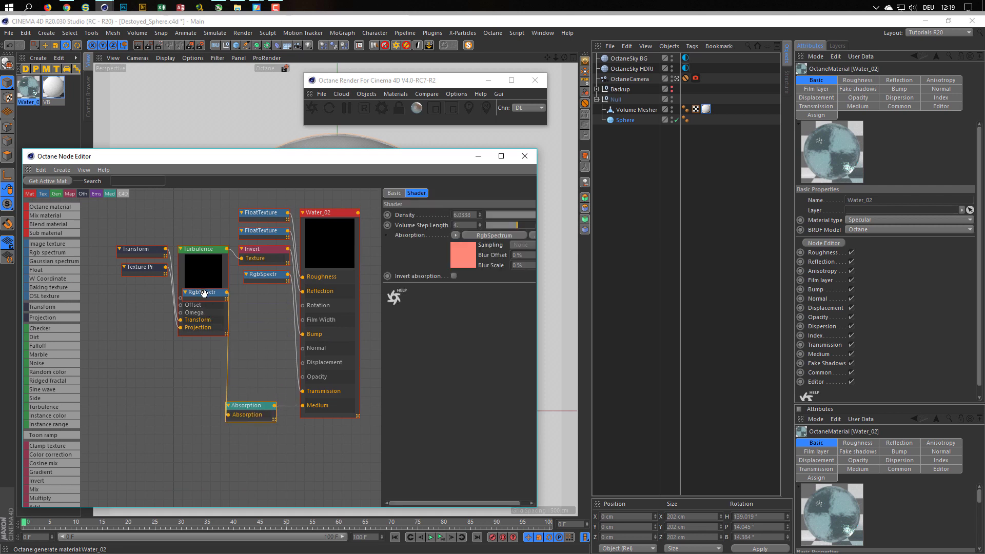
left_click_drag(203, 293, 263, 453)
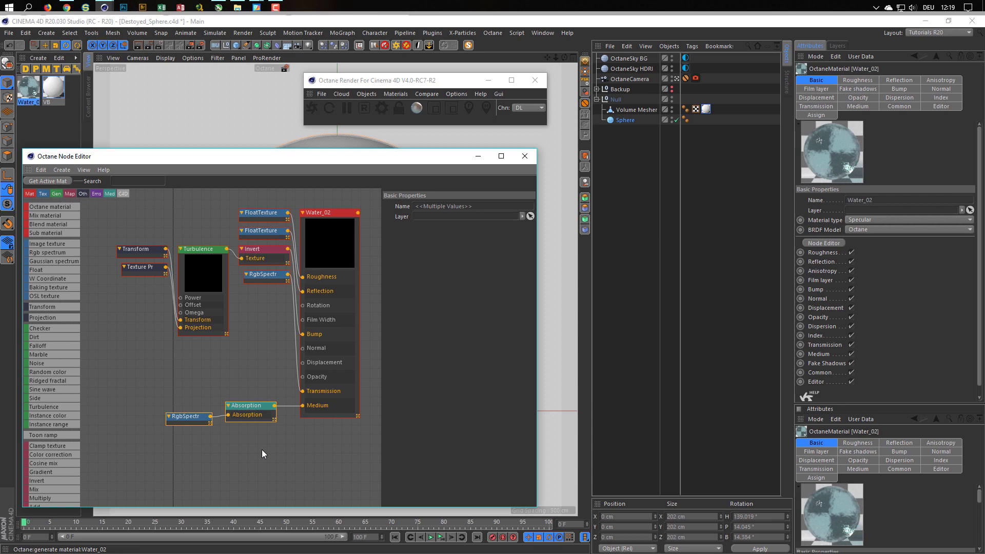
key("Delete")
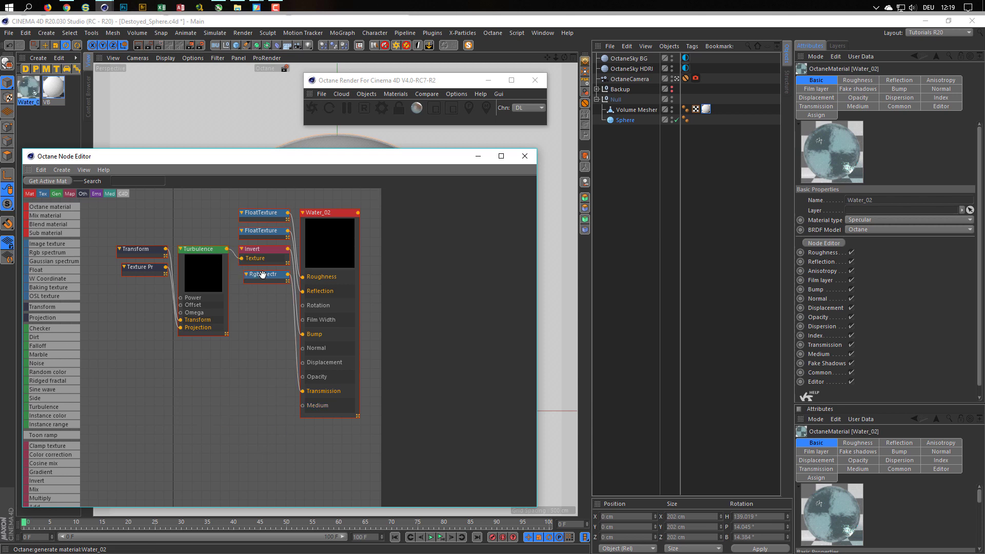
Step: Rearrange the Transmission, Invert, Turbulence and Texture Projection nodes lower in the graph
left_click_drag(261, 274, 249, 388)
left_click_drag(267, 255, 268, 333)
left_click_drag(207, 250, 203, 312)
left_click_drag(145, 269, 126, 379)
left_click_drag(138, 250, 111, 355)
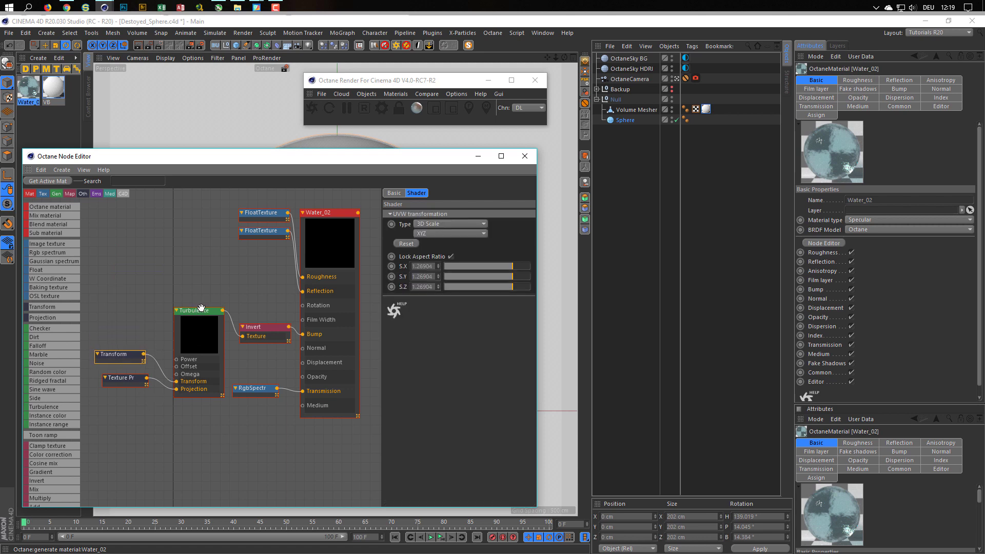
Step: Tidy the Water_02 node graph by collapsing Turbulence and repositioning the Transform, Projection and FloatTexture nodes
double_click(199, 310)
left_click_drag(132, 357, 137, 309)
left_click_drag(121, 379, 130, 318)
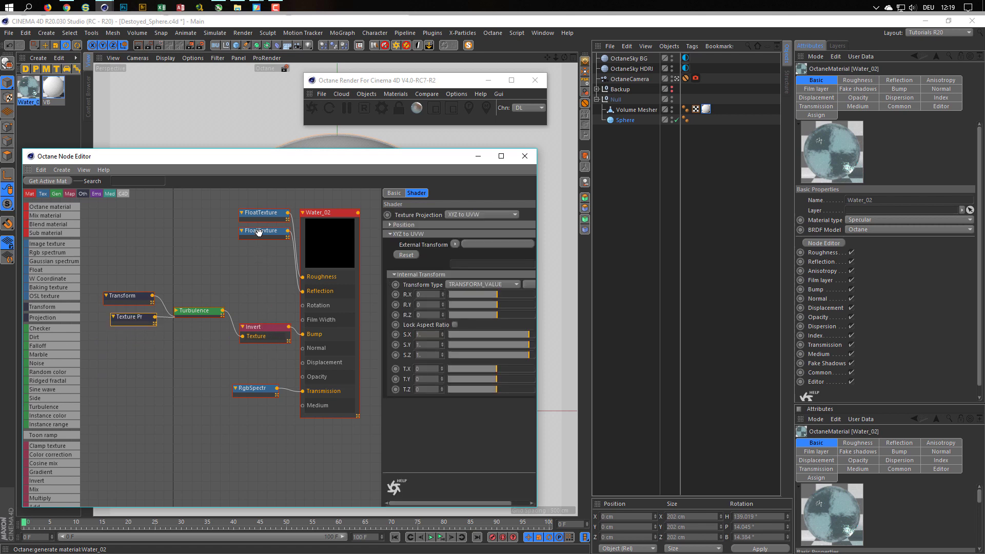
left_click_drag(259, 232, 258, 288)
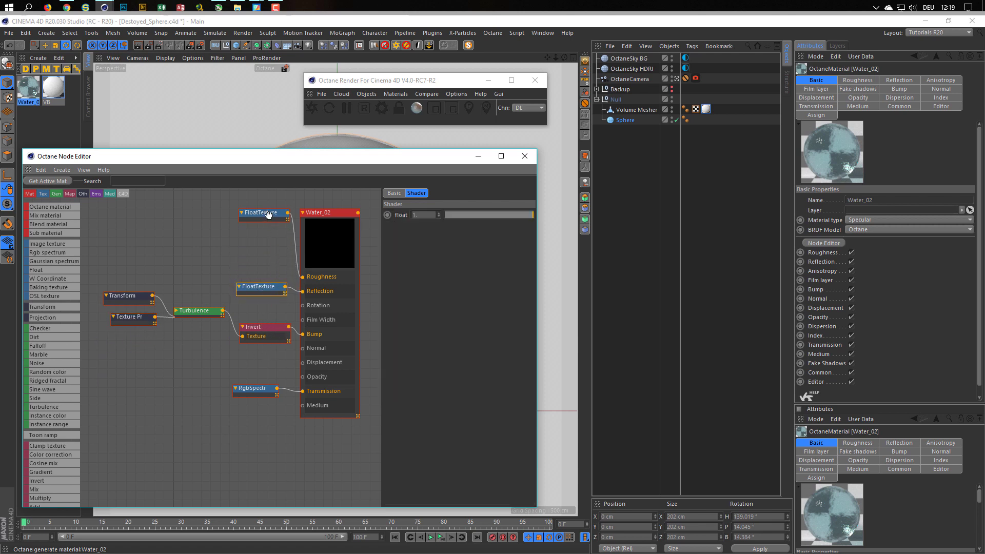
left_click_drag(268, 214, 261, 264)
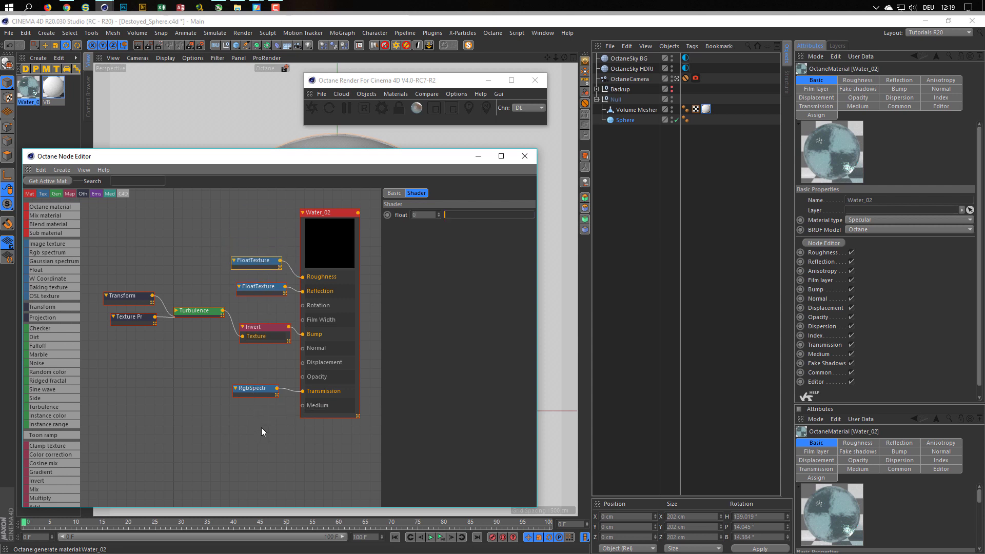
Step: Raise the RgbSpectrum transmission colour to 100% brightness and apply Water_02 to the Sphere
left_click(264, 392)
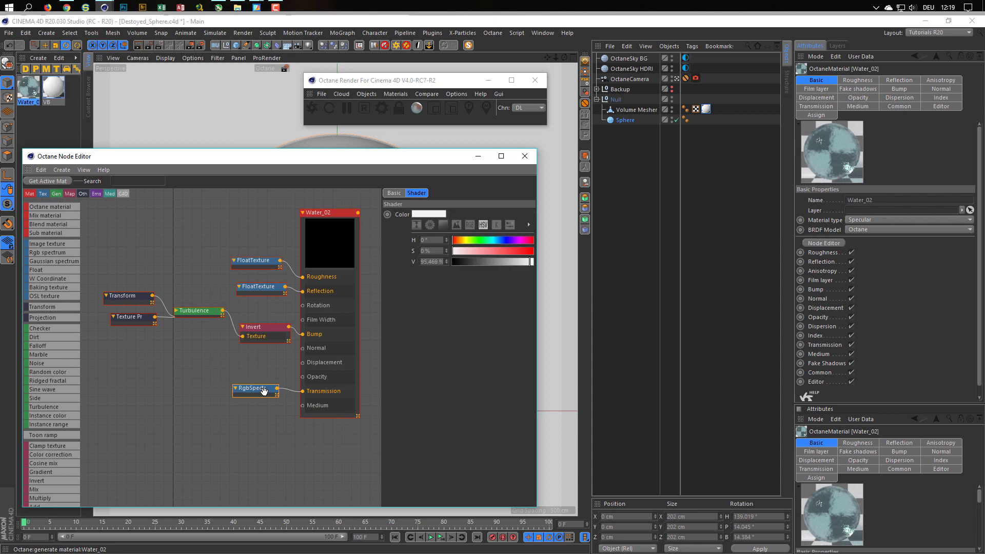
left_click_drag(528, 265, 556, 324)
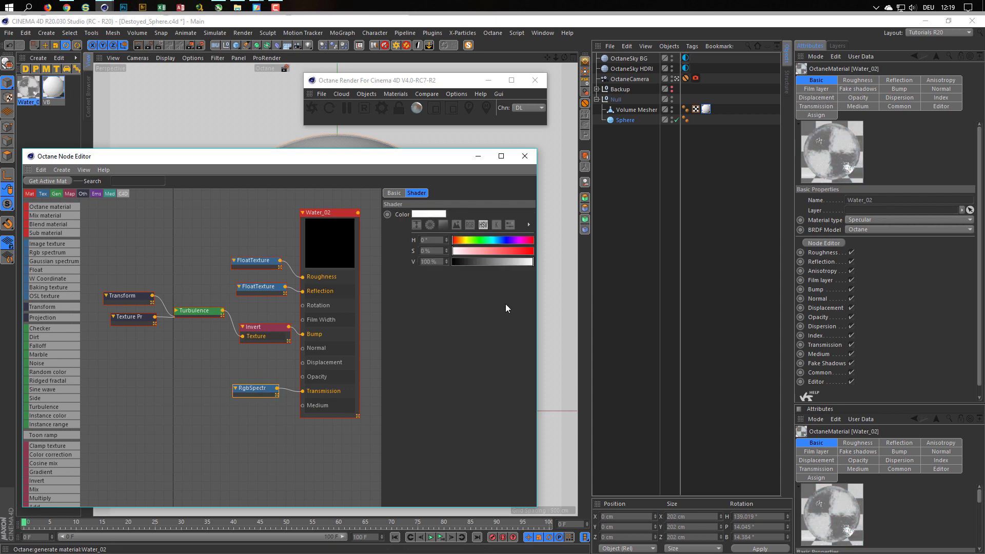
left_click_drag(29, 91, 629, 121)
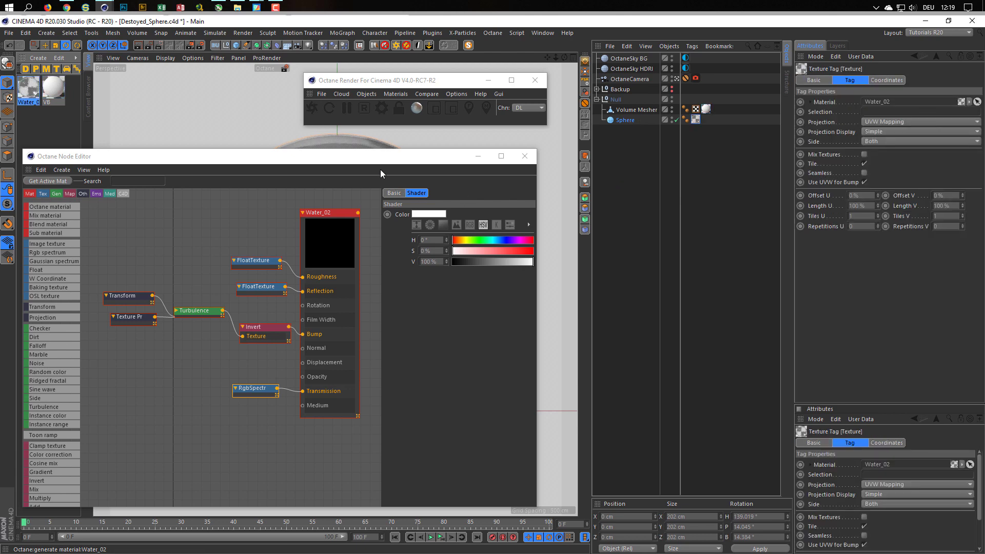
left_click_drag(380, 162, 390, 143)
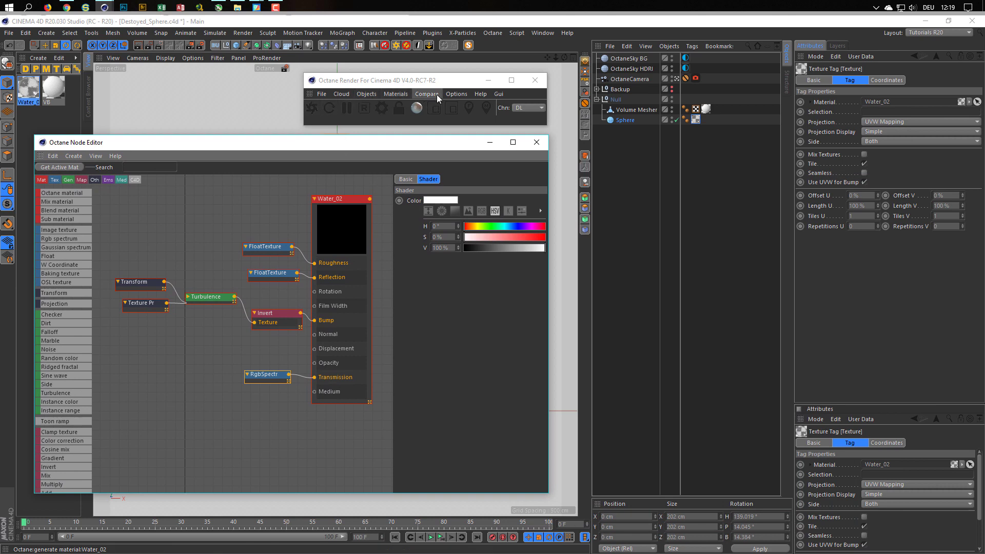
Step: Start the Octane Live Viewer render, then shrink its window and move it aside
left_click(455, 94)
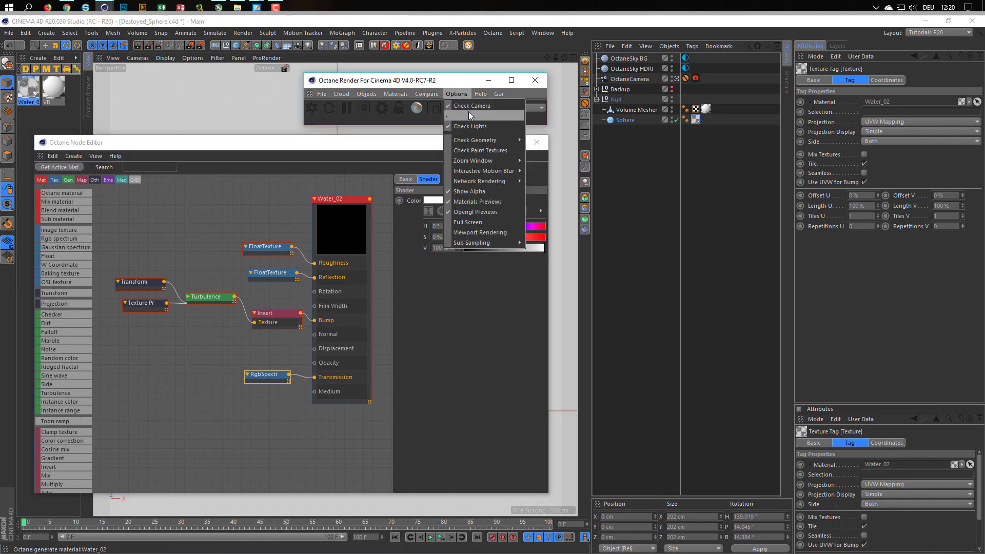
left_click(451, 81)
left_click(312, 110)
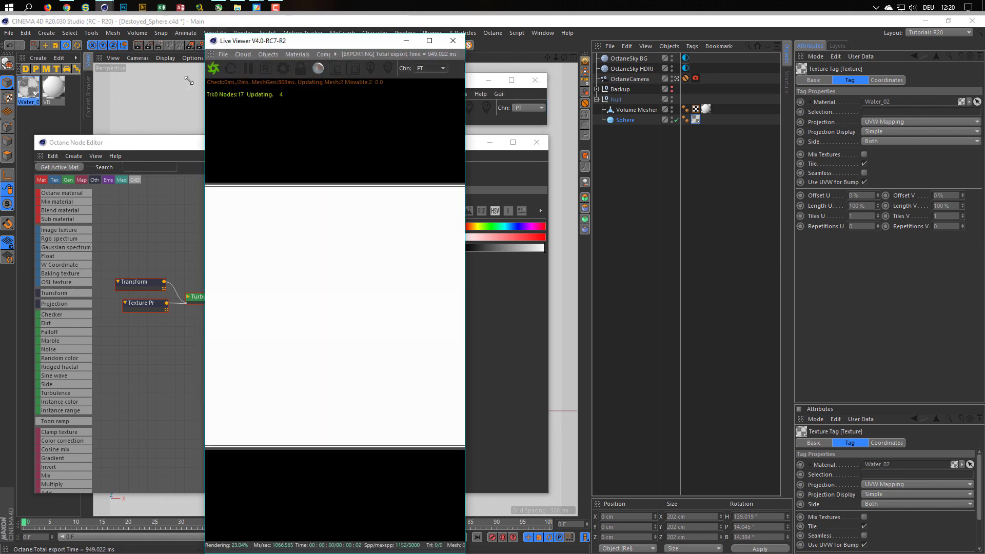
left_click_drag(200, 32, 393, 168)
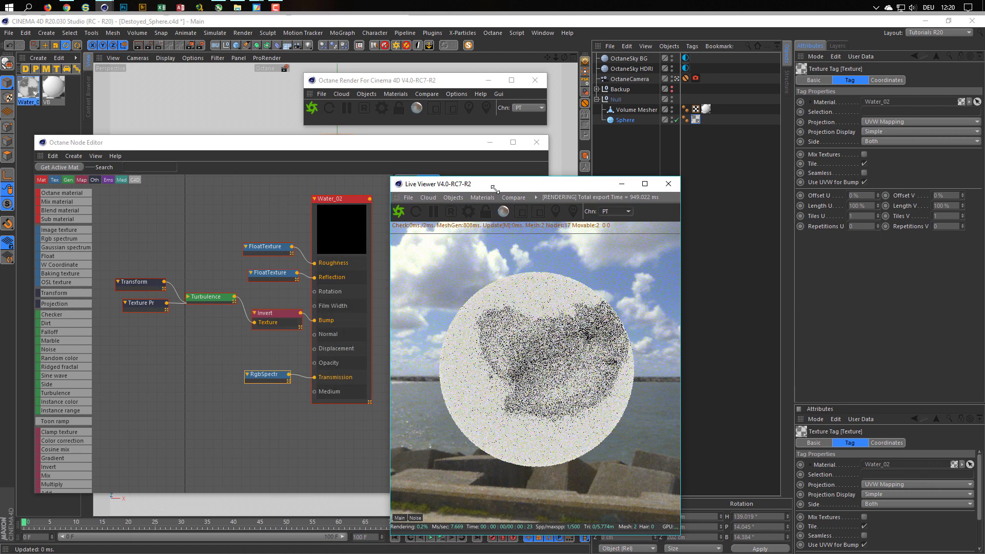
left_click_drag(540, 173, 719, 179)
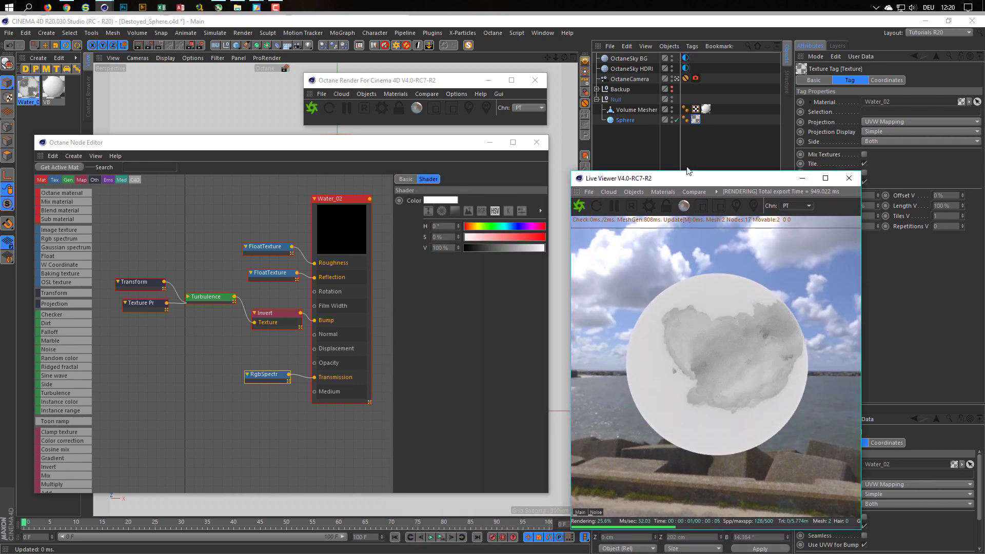
Step: Set the OctaneSky BG tag to Visible environment and the OctaneSky HDRI tag to Primary environment
left_click(686, 58)
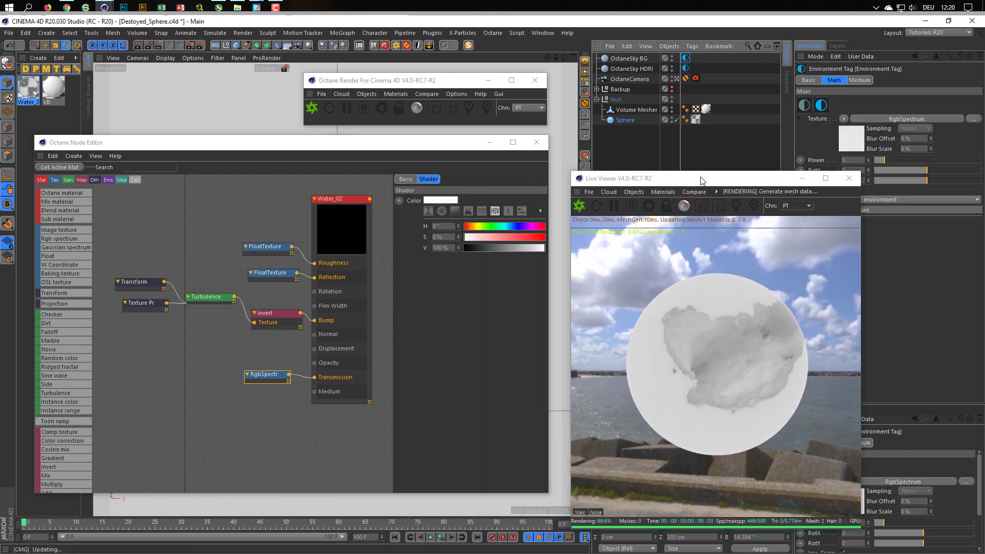
left_click_drag(831, 200, 752, 190)
left_click(853, 200)
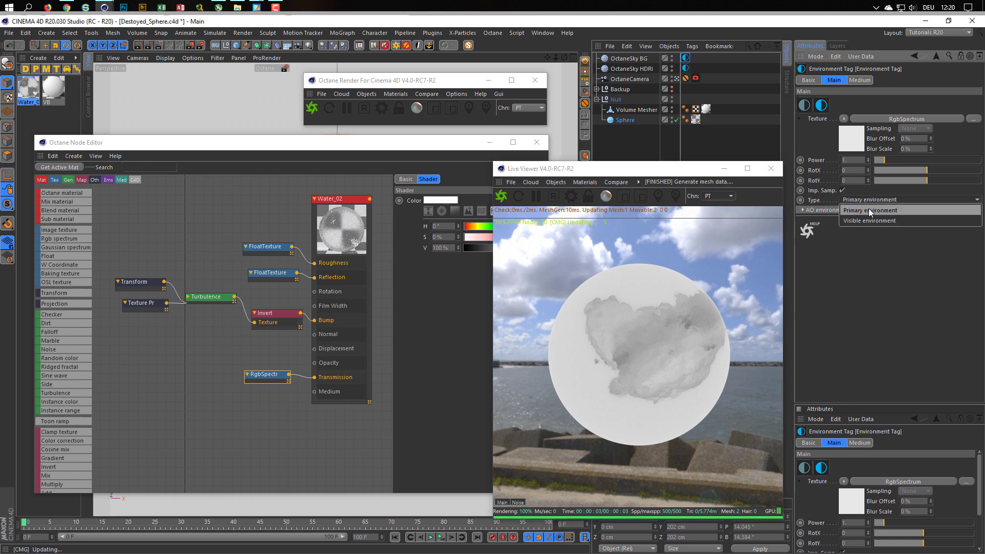
left_click(869, 222)
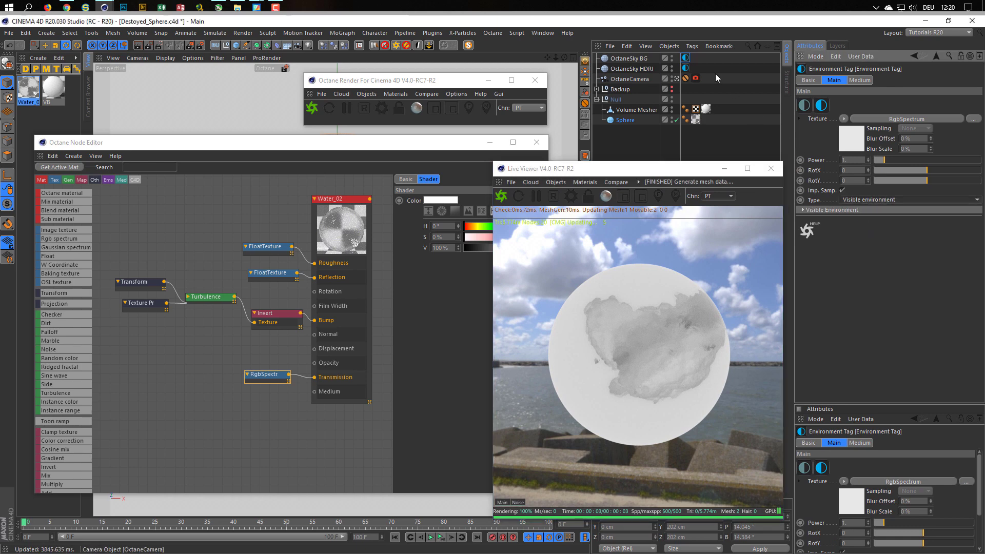
left_click(685, 67)
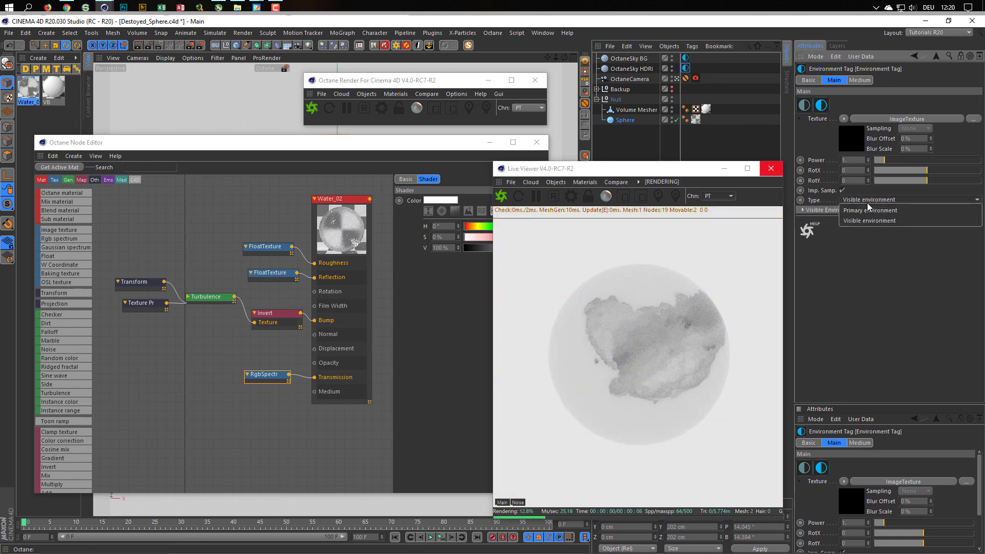
left_click(867, 202)
left_click(867, 211)
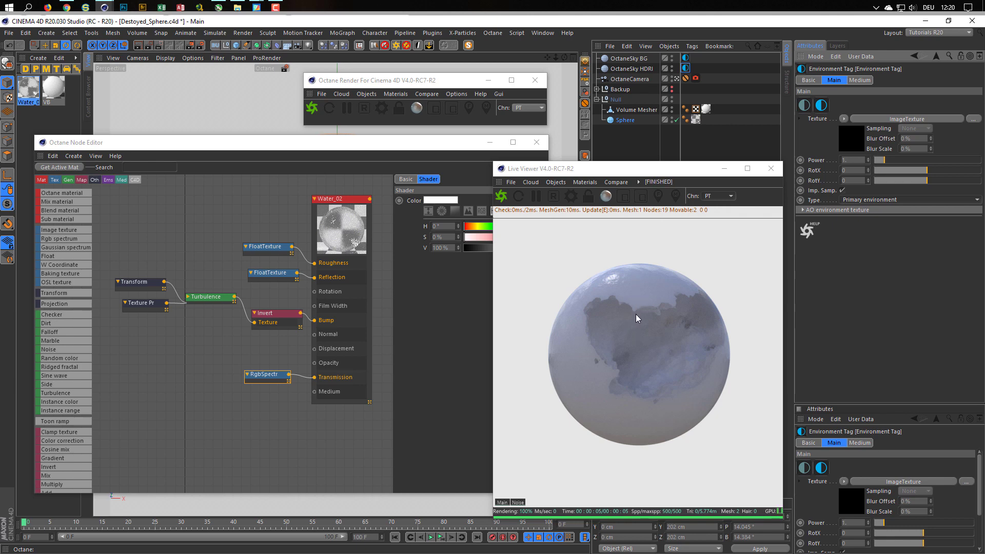
Step: Uncheck P Z in the camera's Protection tag to unlock its Z position
left_click_drag(343, 149, 304, 383)
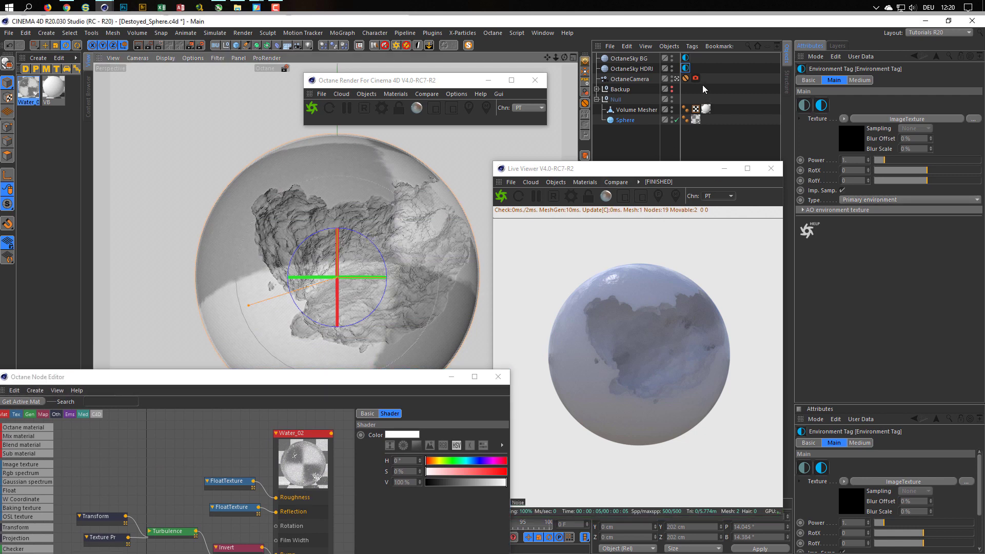
left_click(686, 79)
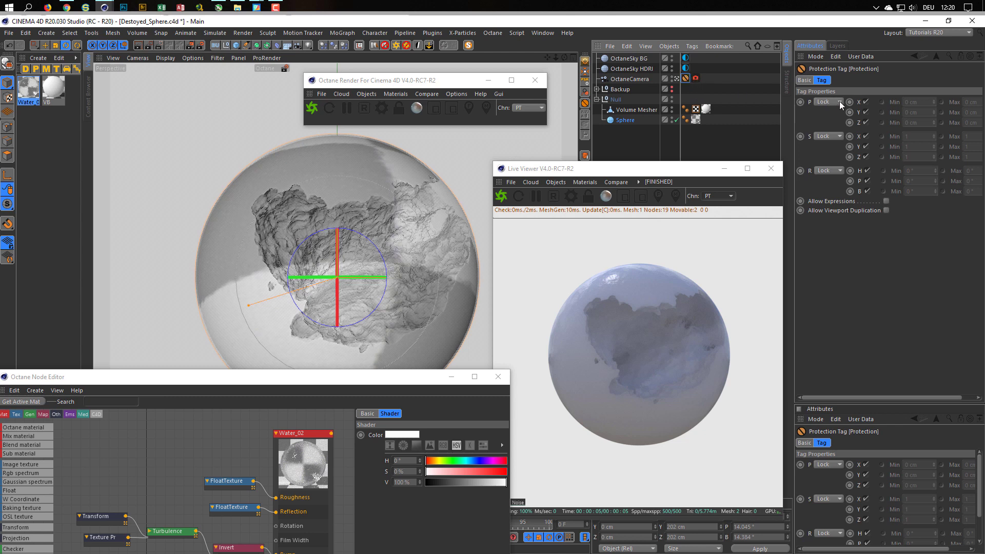
left_click(866, 122)
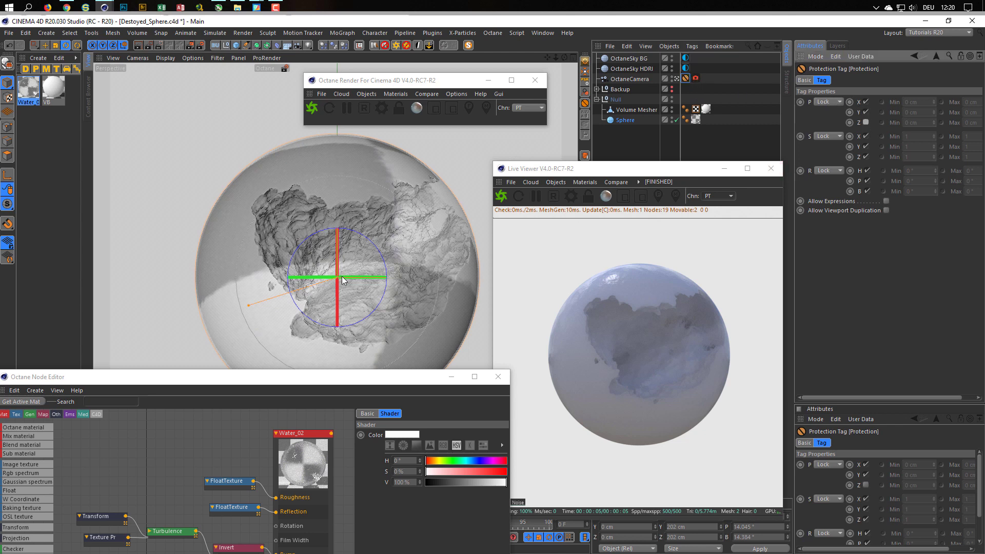
scroll(351, 273, "up", 2)
scroll(353, 273, "up", 1)
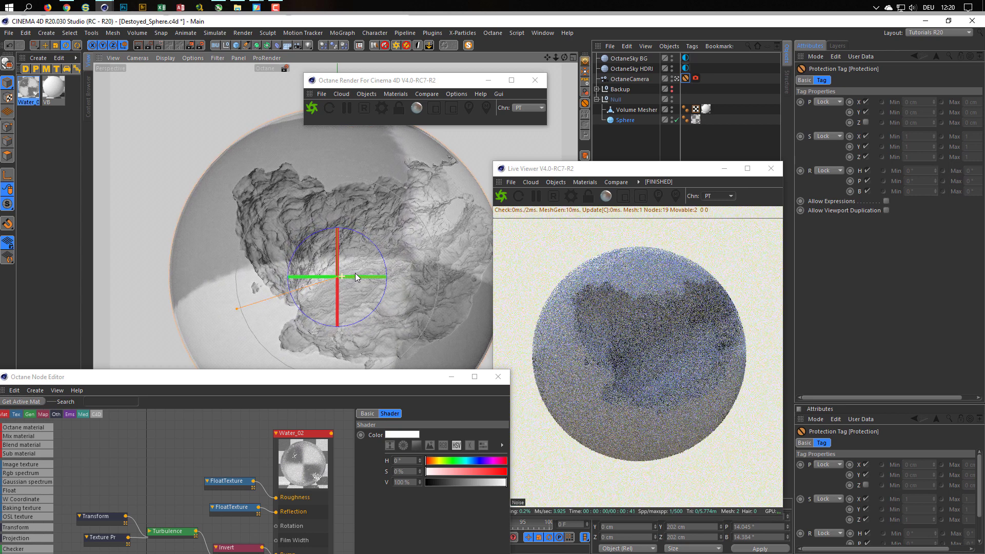
scroll(355, 273, "up", 1)
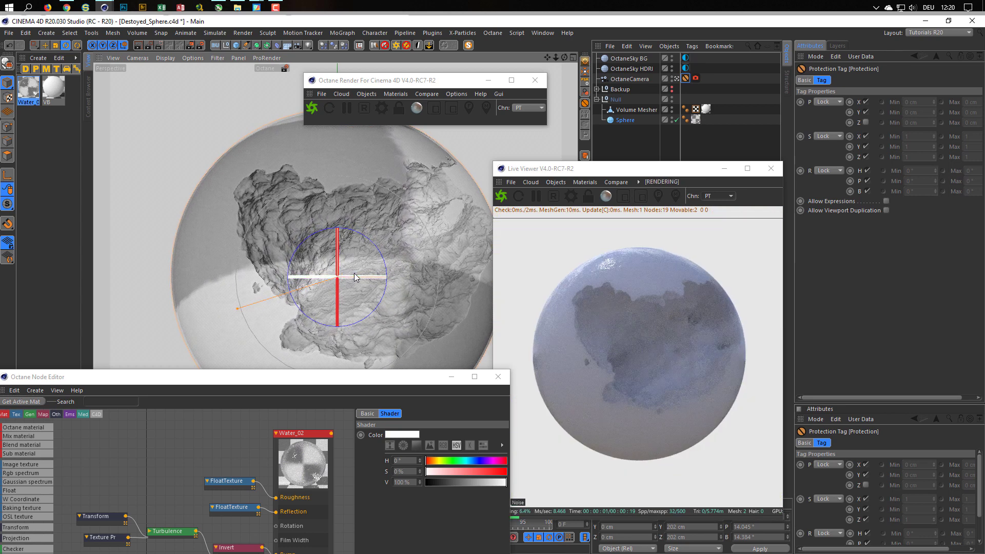
Step: Tuck the Node Editor into the bottom-left and shift the Live Viewer right and down
left_click(343, 481)
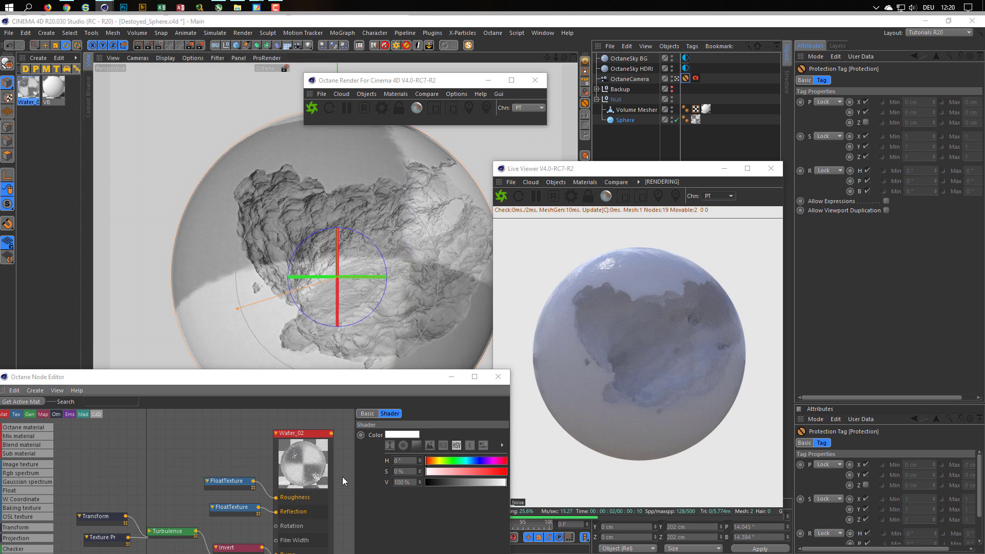
left_click_drag(343, 376, 356, 503)
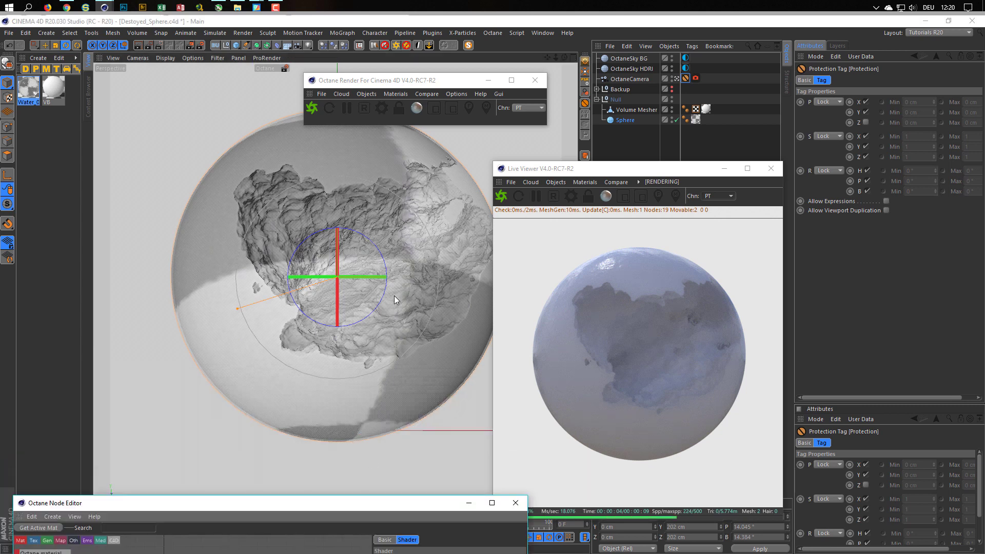
left_click_drag(394, 296, 387, 174)
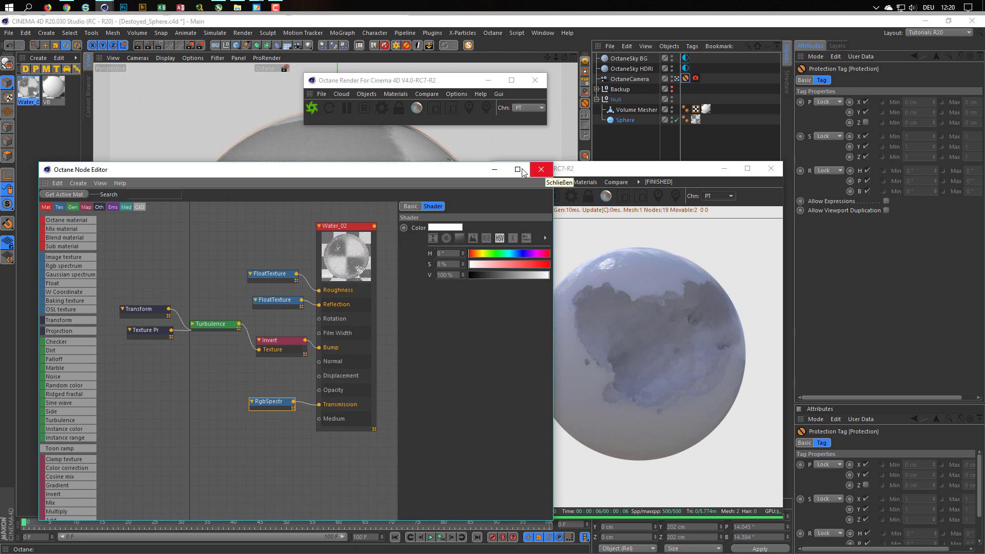
left_click_drag(435, 169, 401, 474)
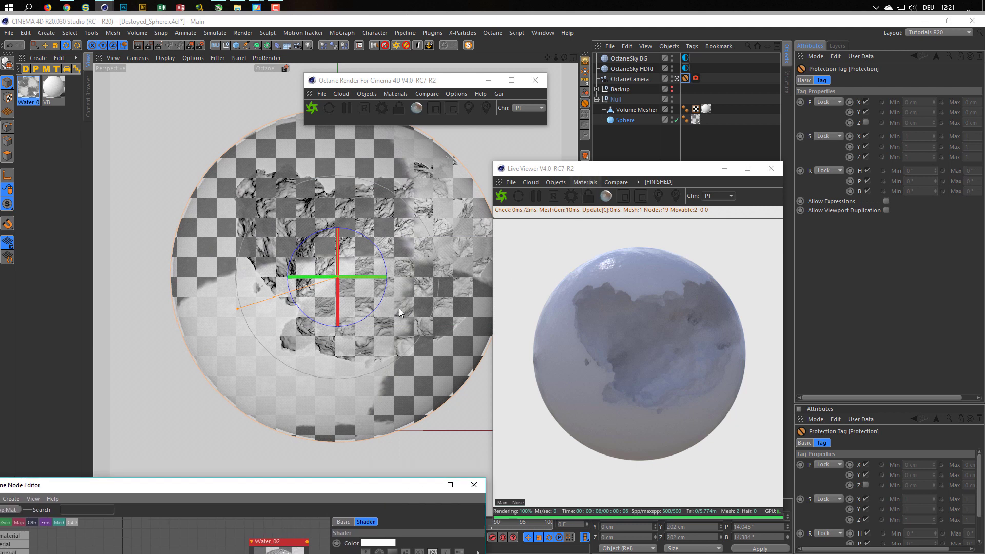
left_click_drag(614, 174, 673, 199)
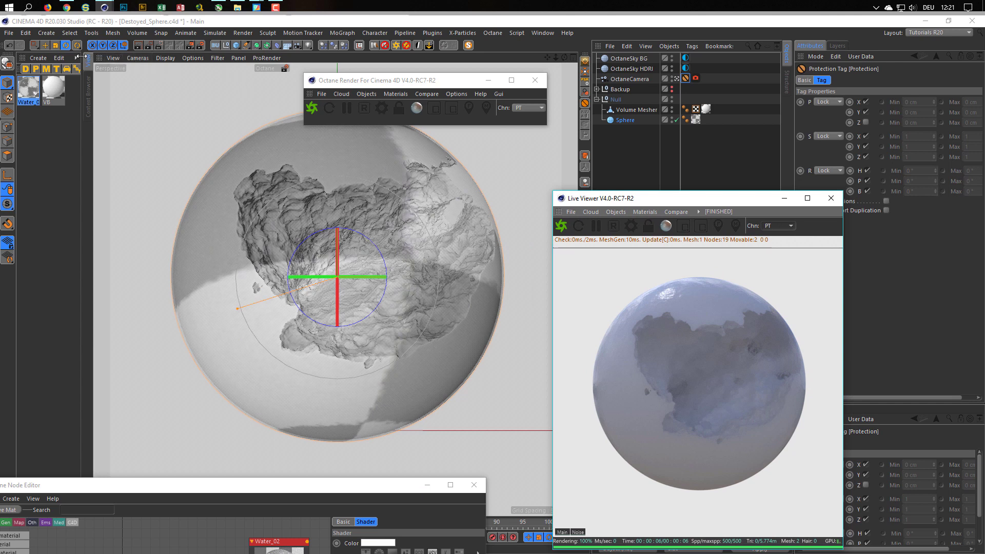
Step: Add a Disc from the primitives palette and give it a 2000 cm Outer Radius
left_click(235, 45)
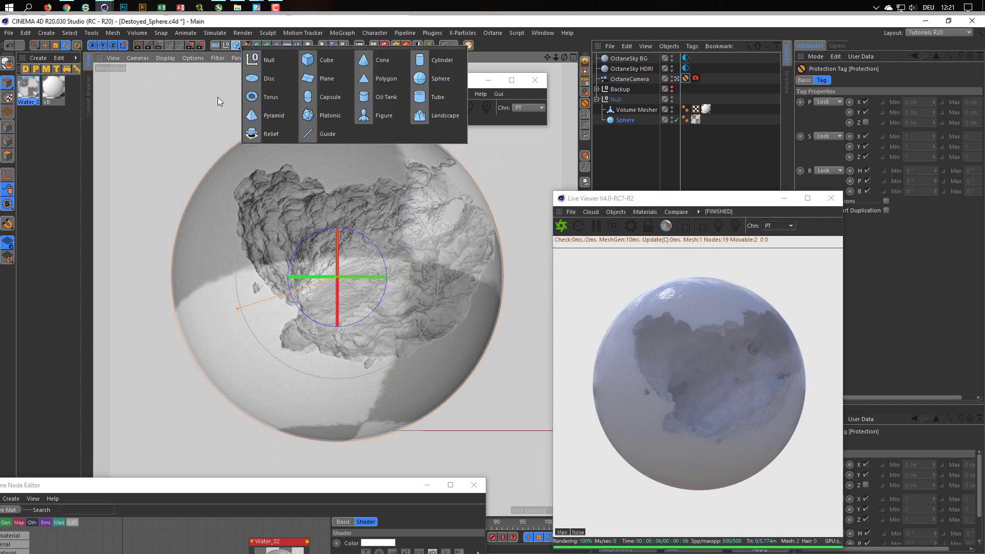
left_click(266, 82)
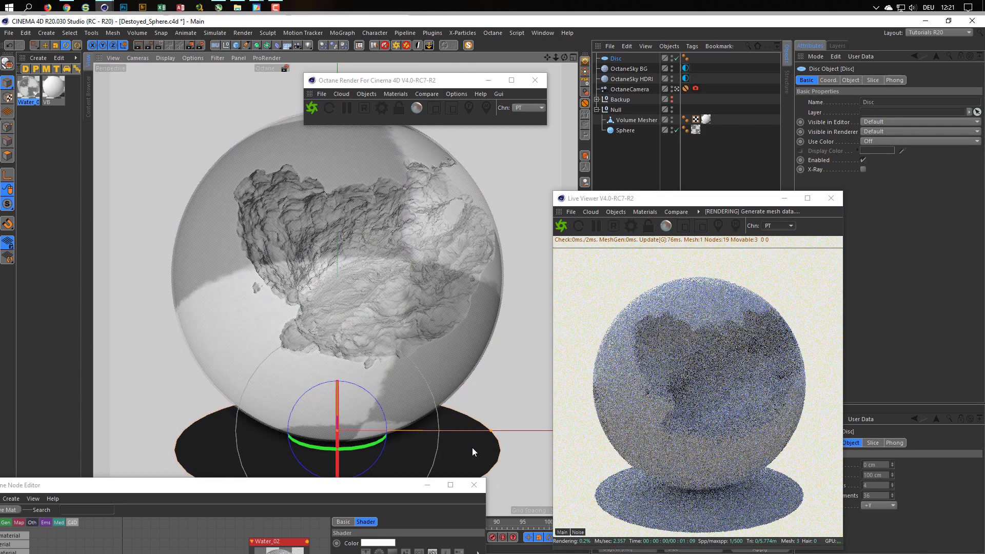
mouse_move(491, 435)
left_mouse_down()
mouse_move(529, 436)
mouse_move(493, 436)
left_mouse_up()
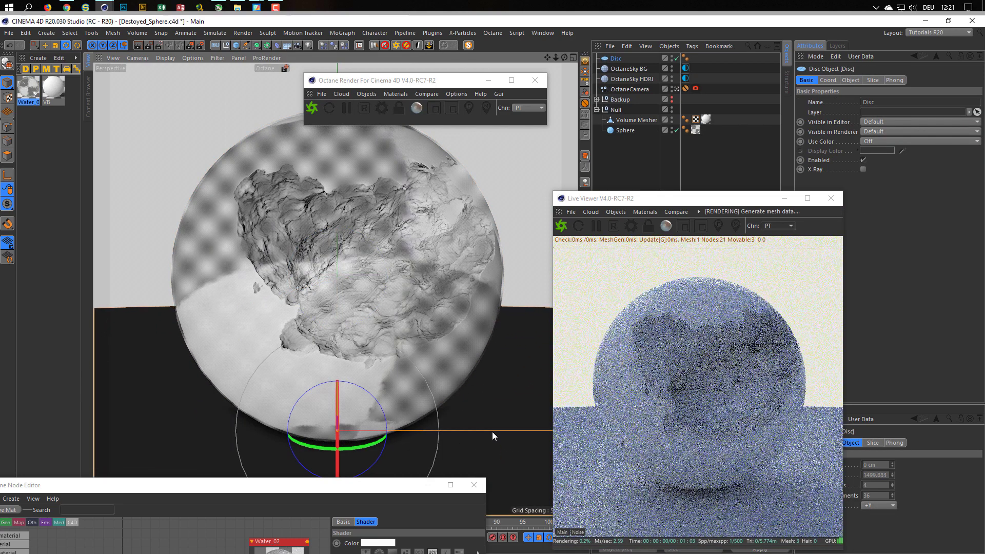
left_click(615, 60)
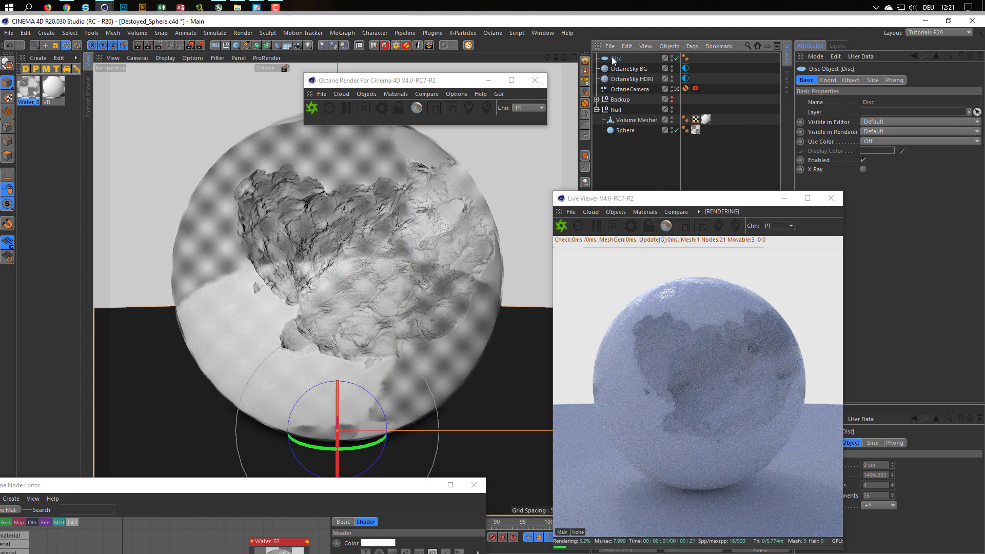
left_click(851, 80)
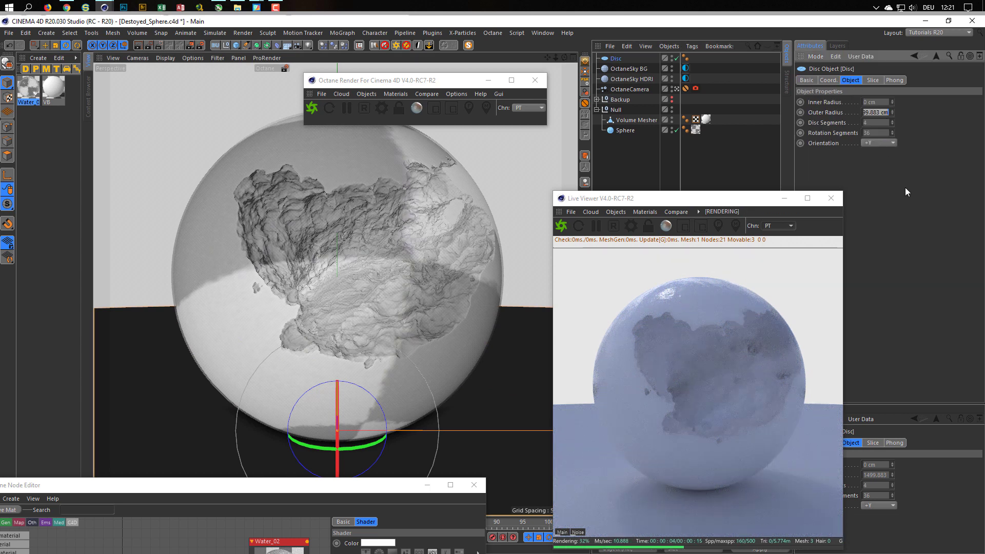
type("2000")
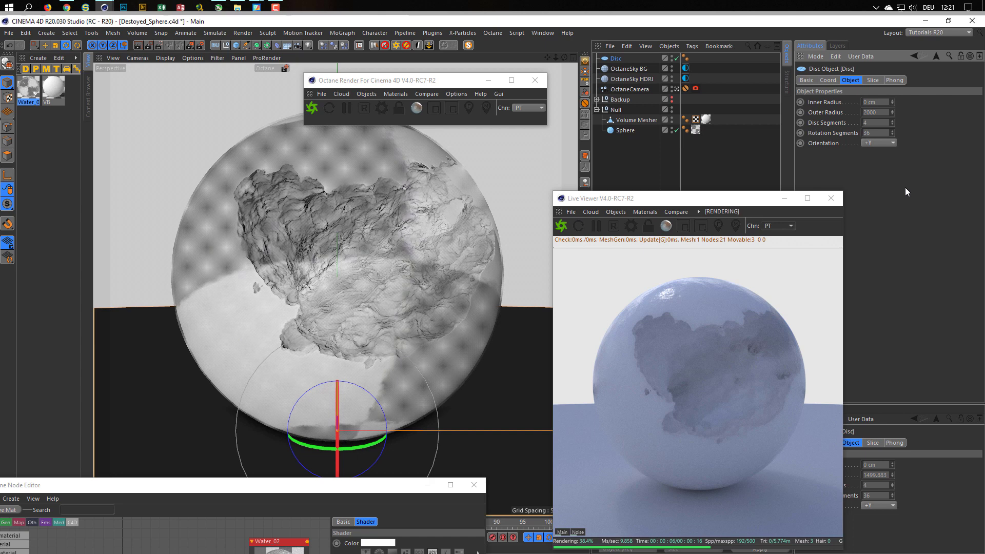
key("Return")
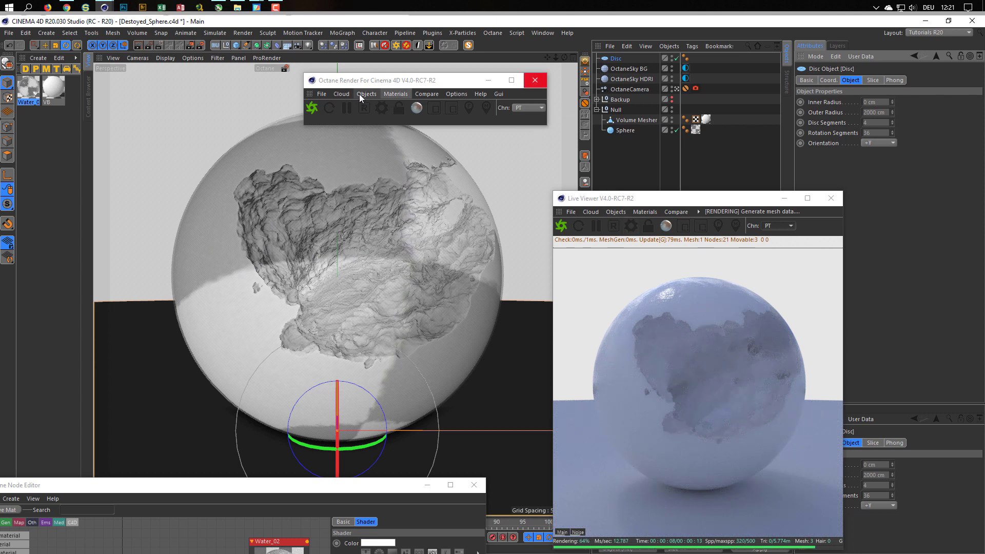
Step: Create a new Octane diffuse material named 'Ground' and save the scene
left_click(396, 93)
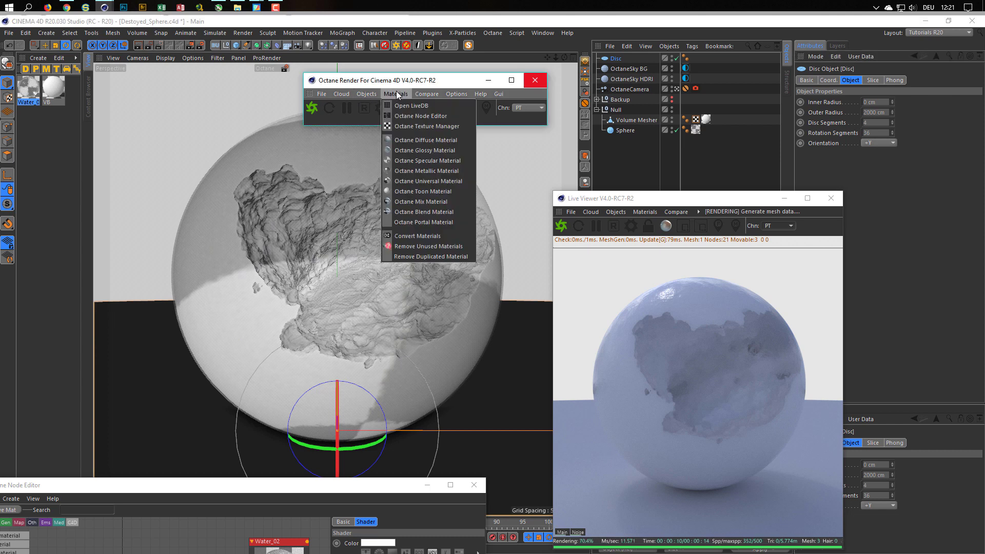
left_click(408, 141)
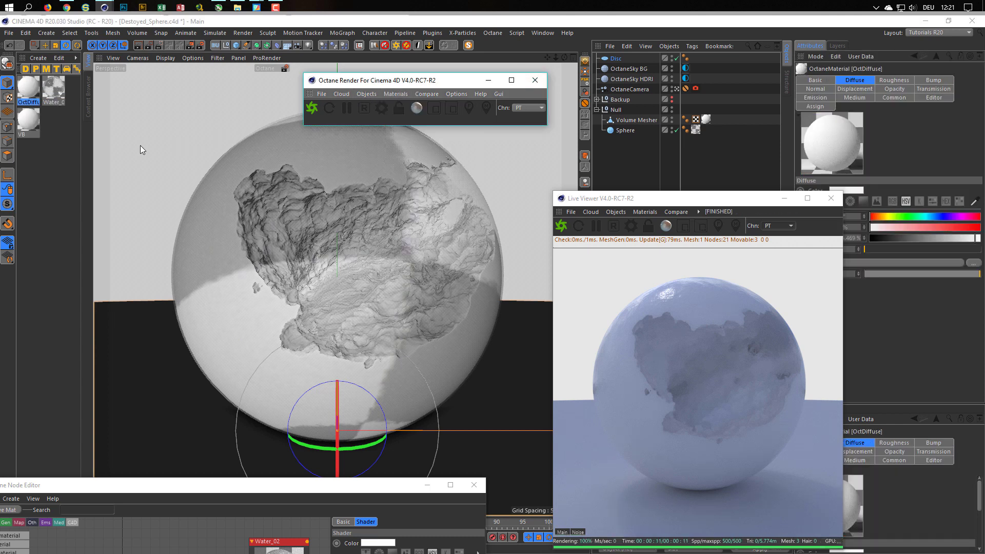
double_click(30, 100)
type("G")
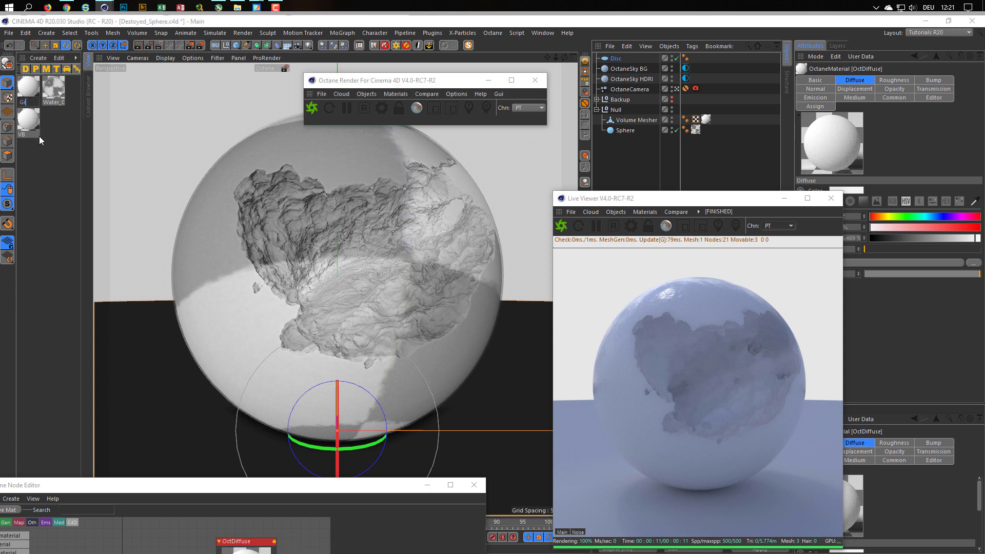
type("round")
key("Return")
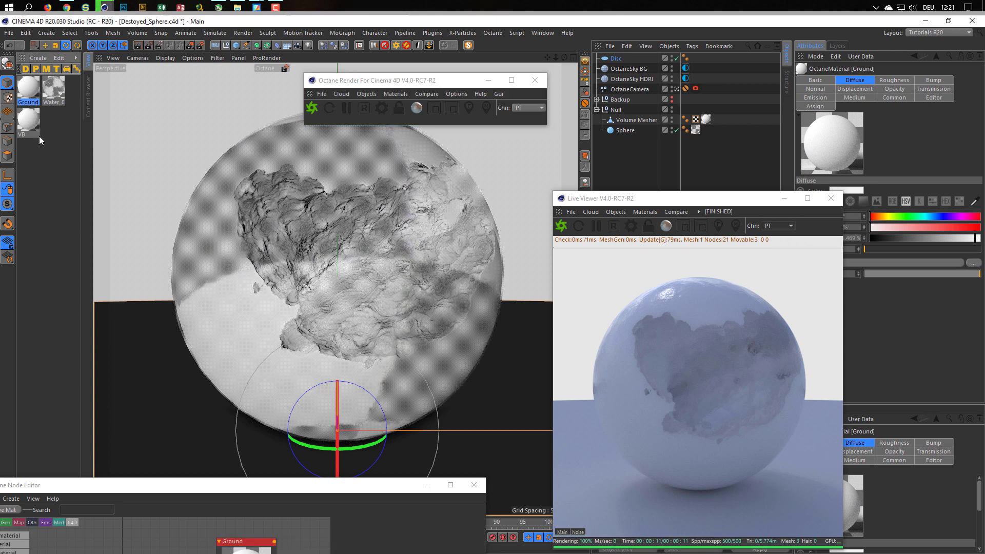
key("ctrl+s")
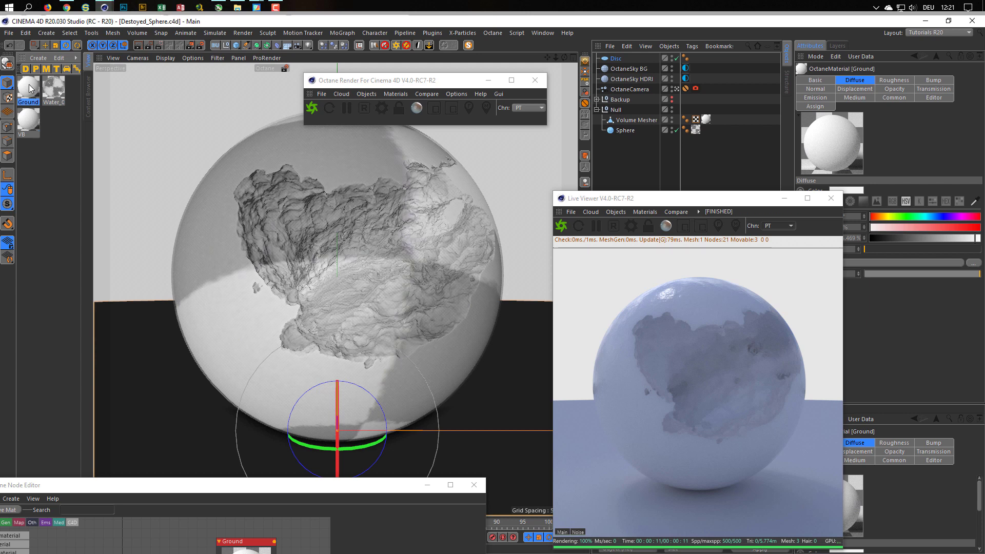
Step: Enable Shadow catcher in Ground's Common settings and apply Ground to the Disc
double_click(29, 87)
left_click_drag(220, 76, 94, 107)
left_click(57, 324)
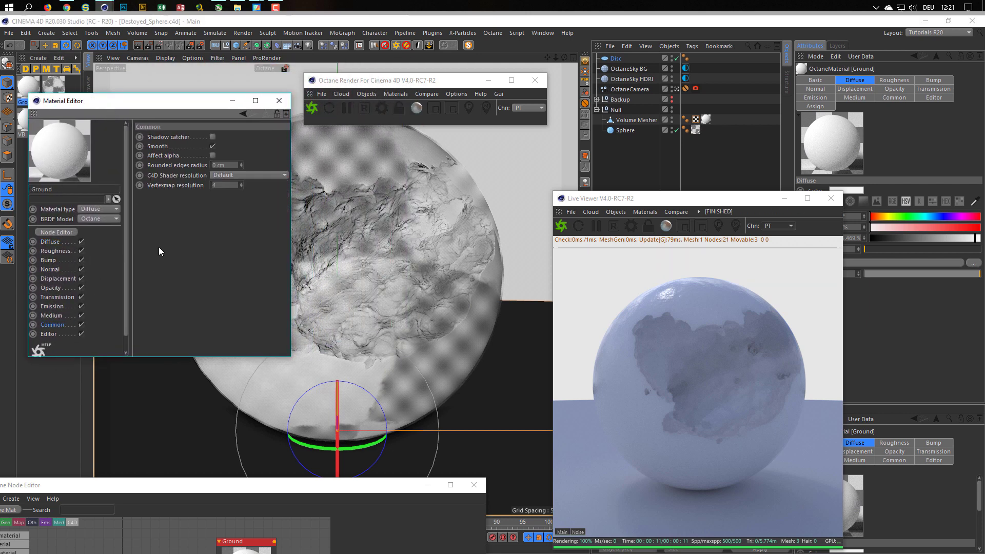
left_click(213, 137)
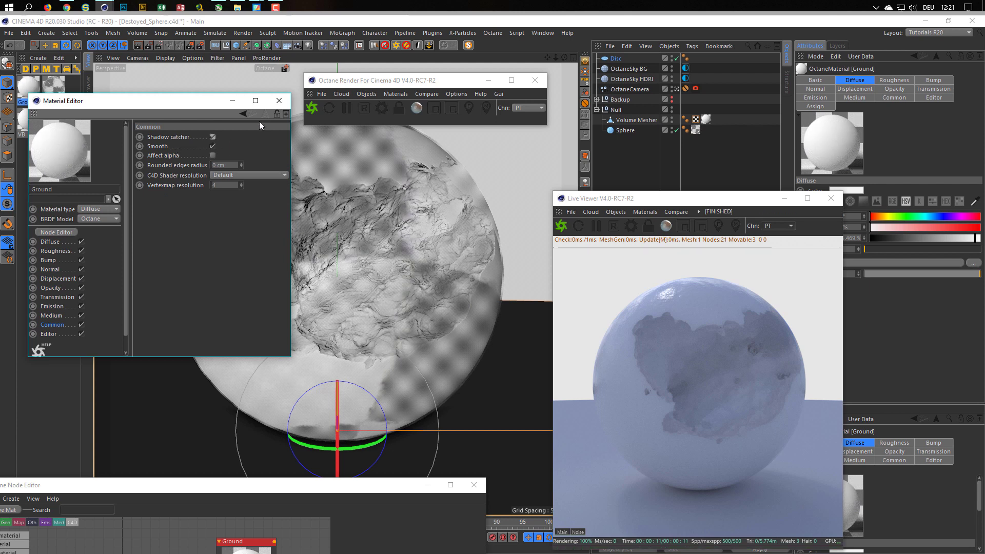
left_click(279, 101)
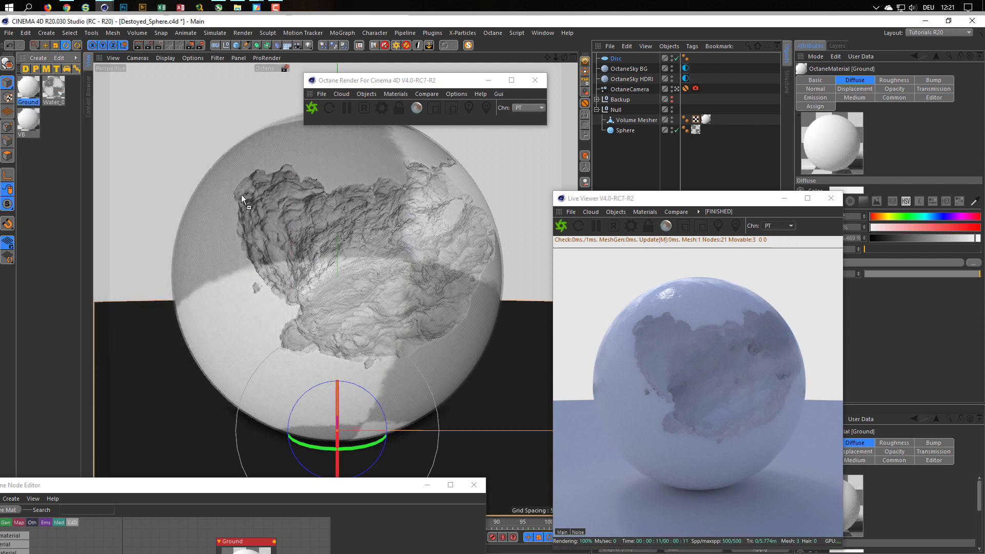
left_click_drag(242, 199, 623, 60)
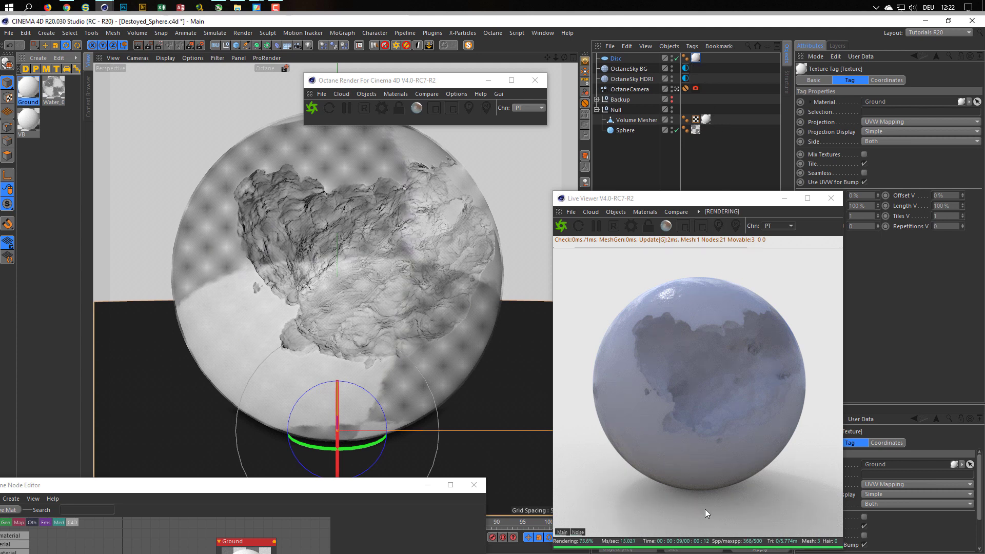
Step: Lower the OctaneSky BG RgbSpectrum colour value to 40%, after first trying 50%
left_click(686, 69)
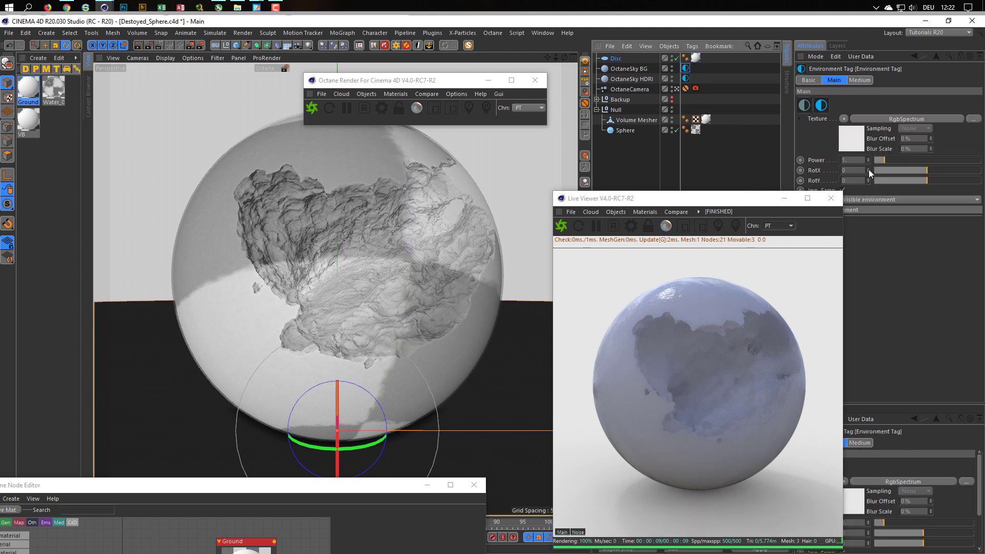
left_click(852, 136)
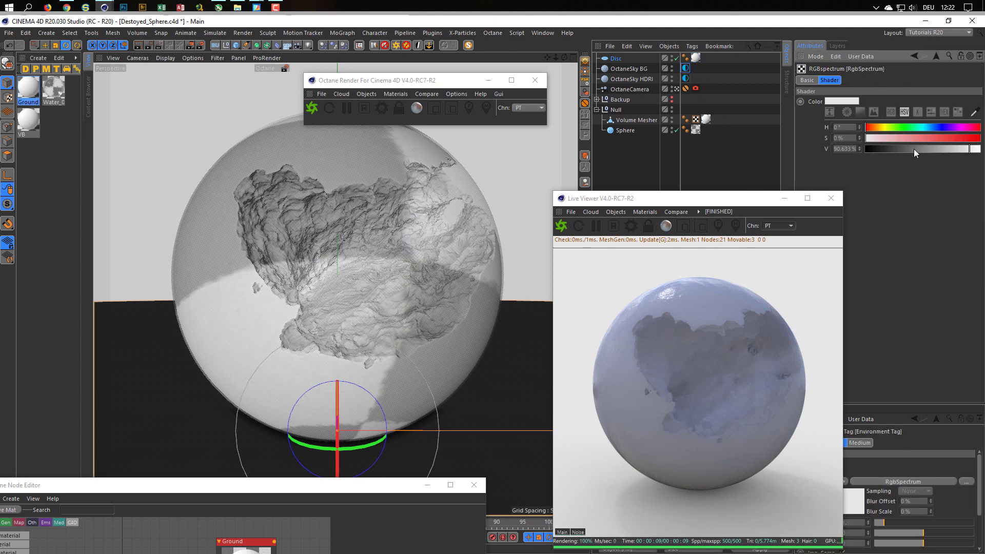
left_click(845, 149)
type("50")
key("Return")
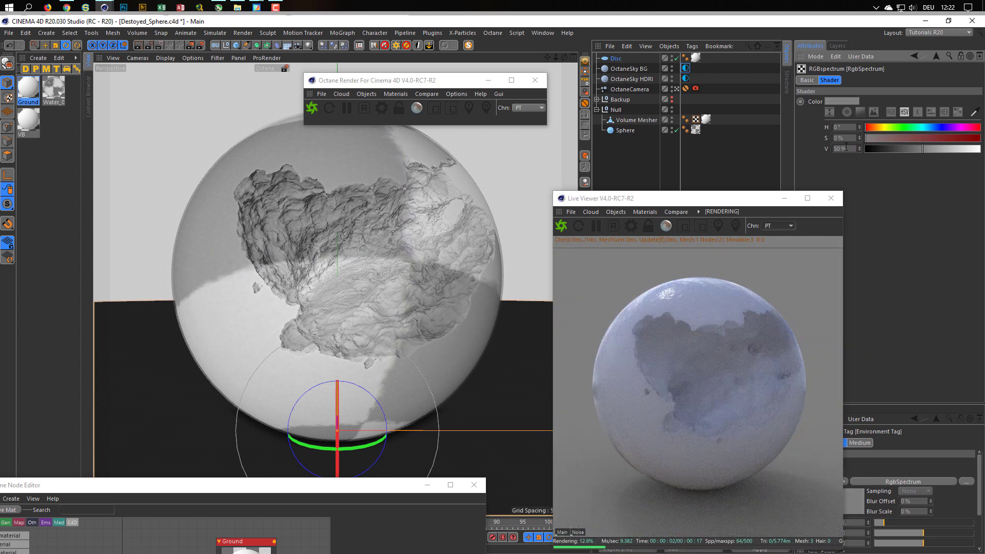
double_click(846, 148)
type("40")
key("Return")
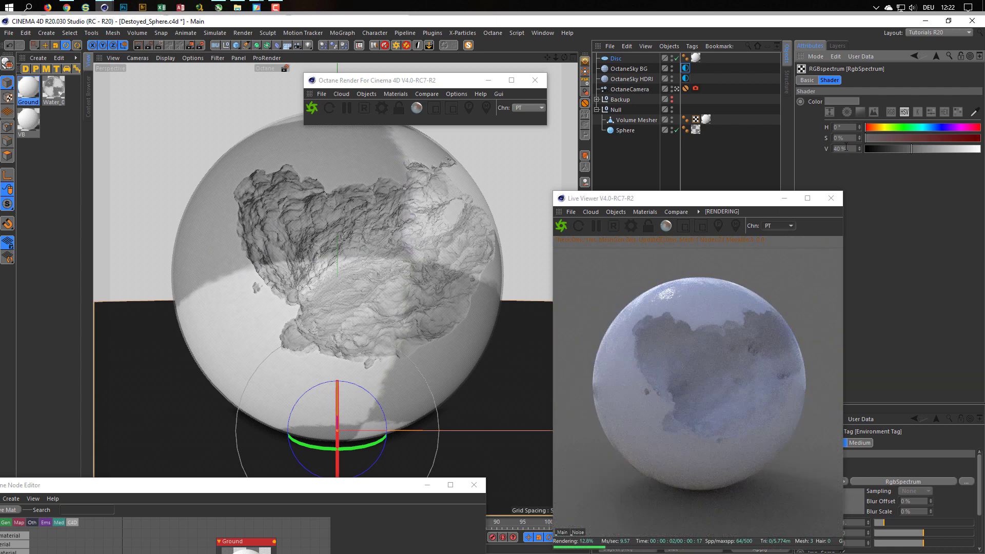
left_click(837, 200)
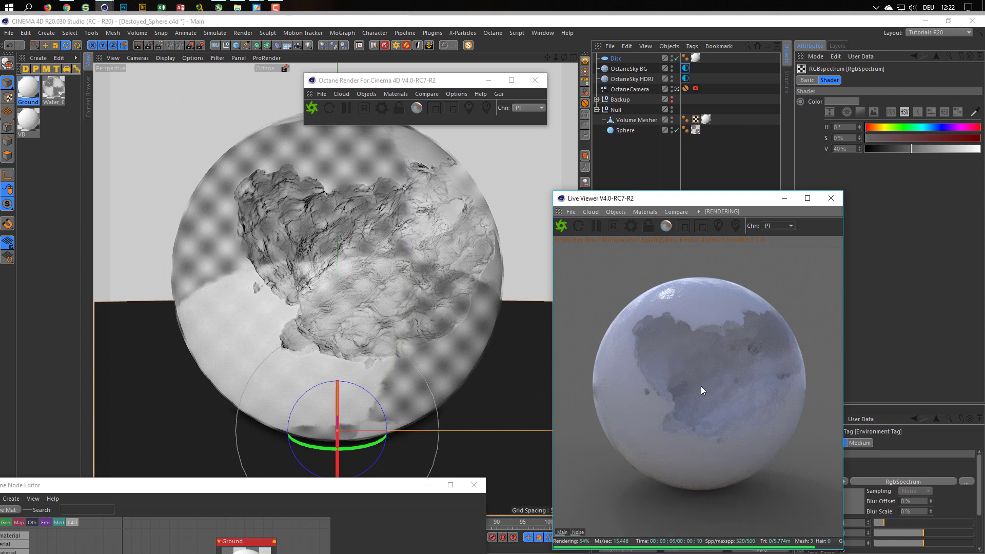
left_click_drag(335, 485, 378, 164)
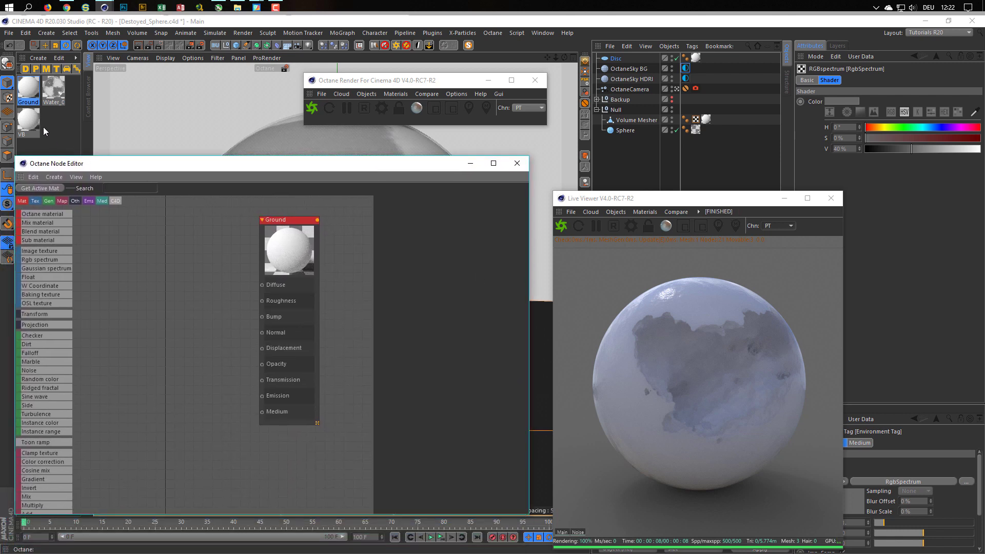
Step: Change the Water_02 material node's Index of refraction from 1.33 to 1.1
left_click(54, 92)
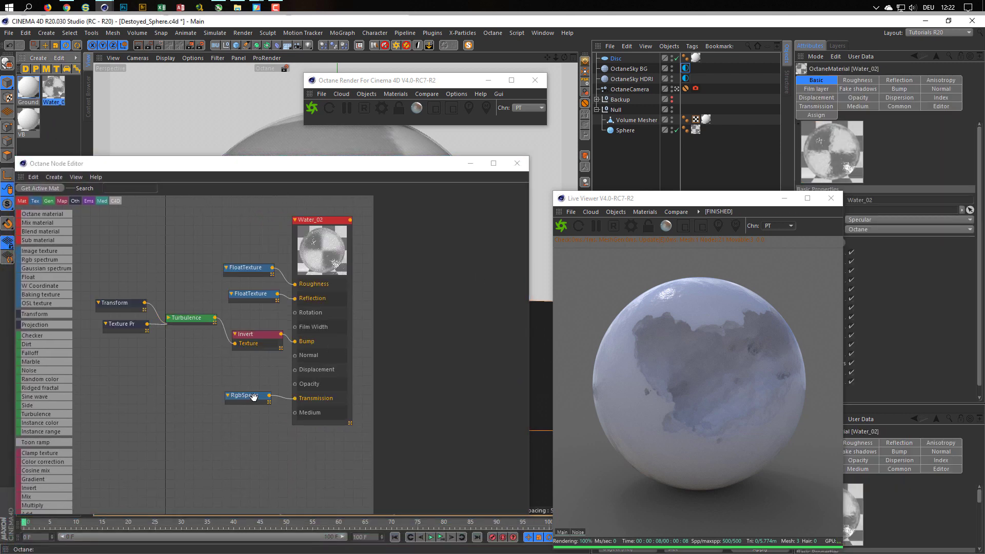
left_click_drag(254, 397, 249, 394)
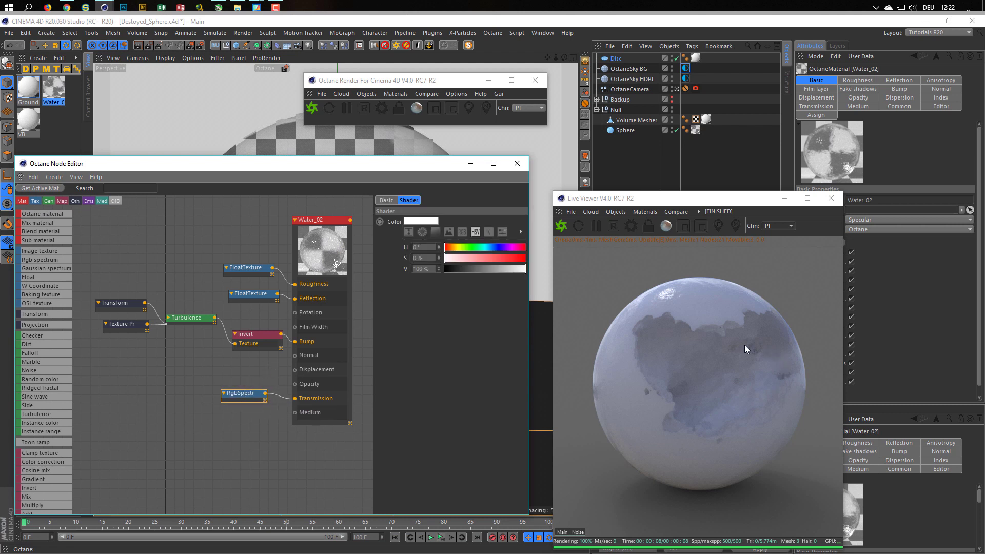
left_click(329, 226)
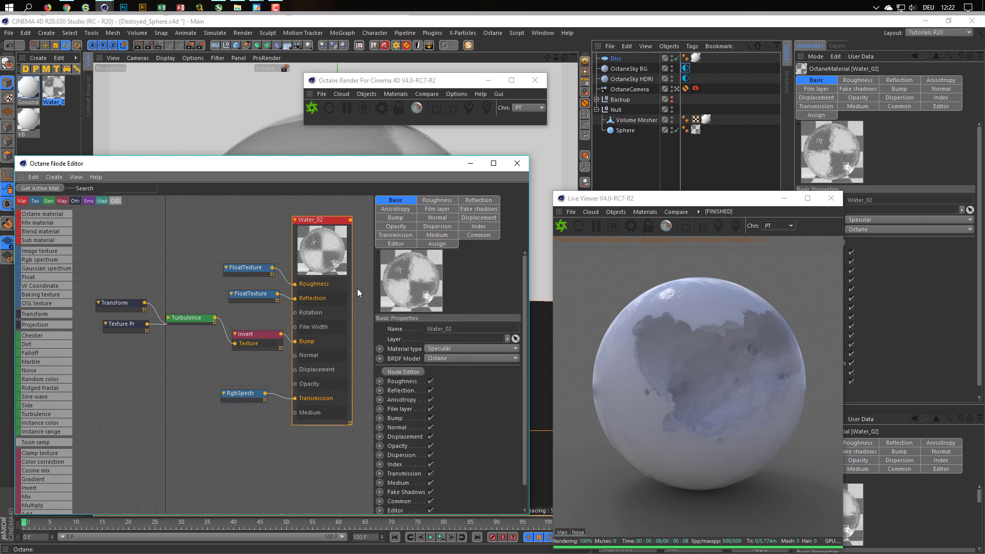
left_click(478, 226)
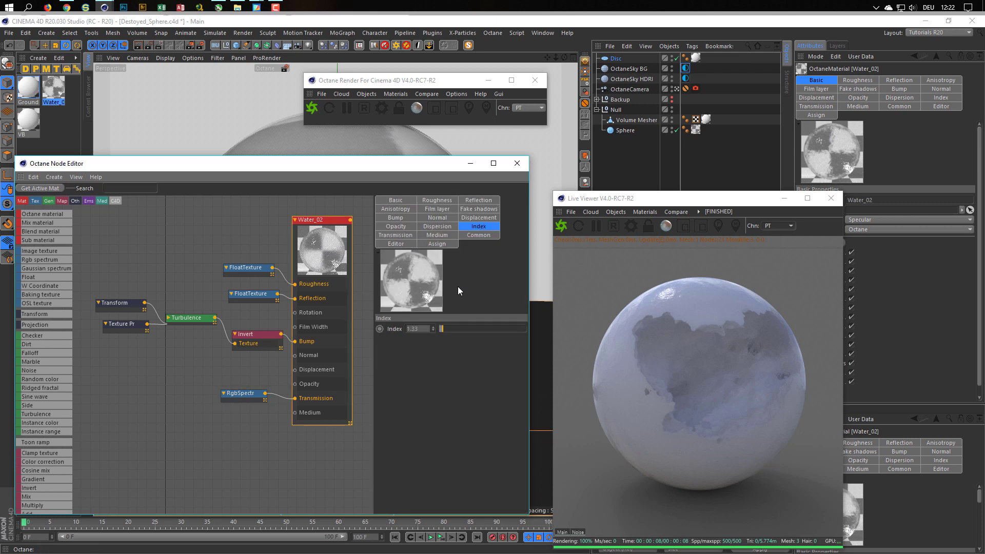
left_click(421, 329)
type("1,1")
key("Return")
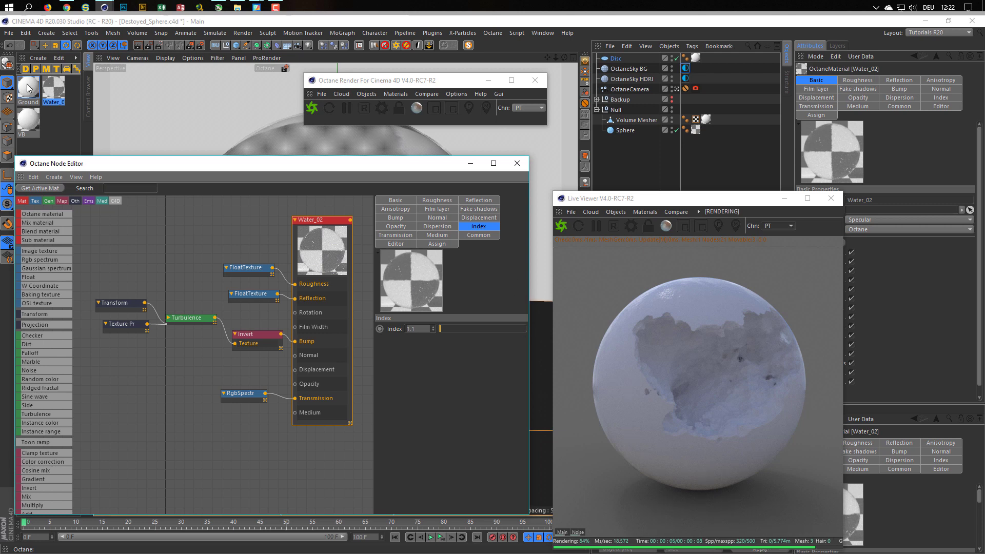
Step: Connect a new Dirt node into the VB material's Diffuse input
left_click(30, 122)
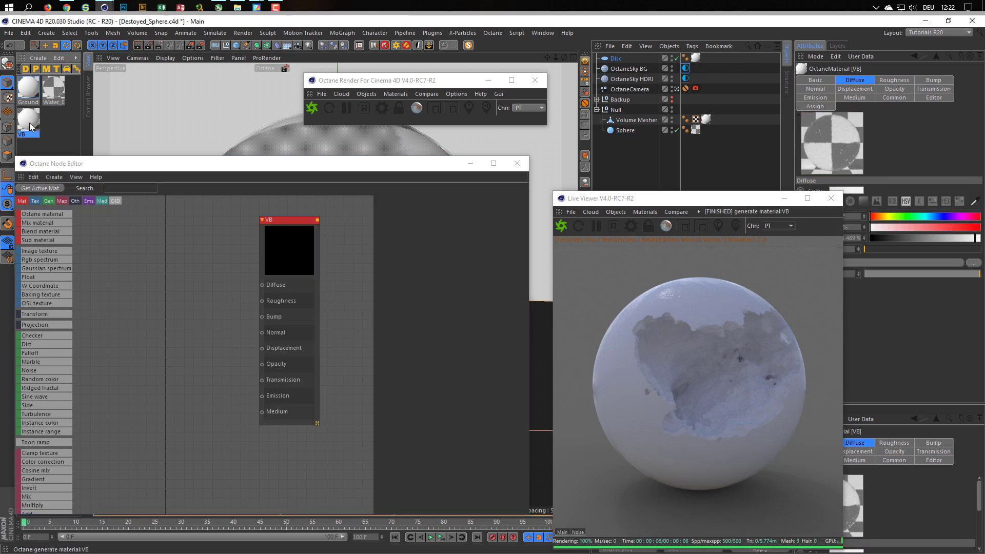
left_click_drag(294, 222, 267, 230)
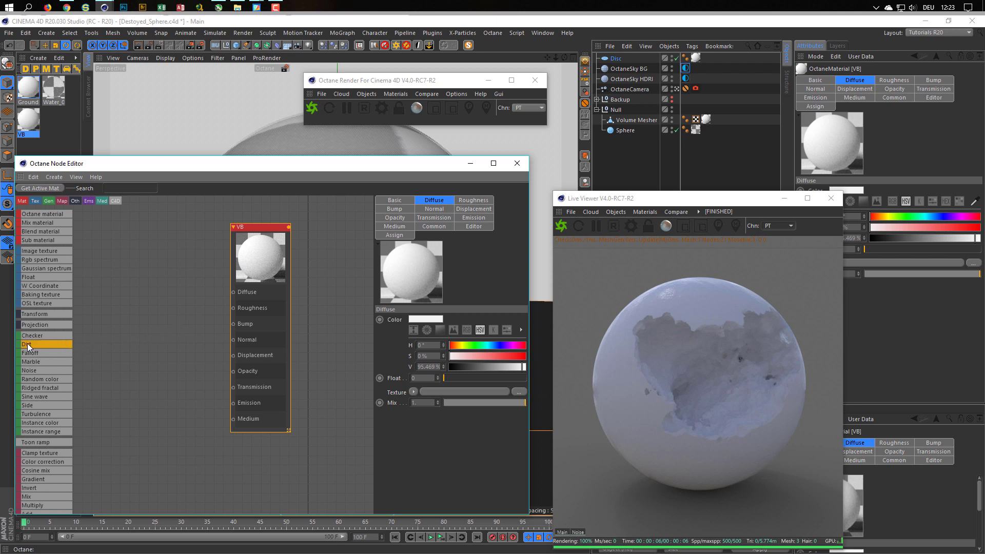
left_click_drag(131, 287, 234, 293)
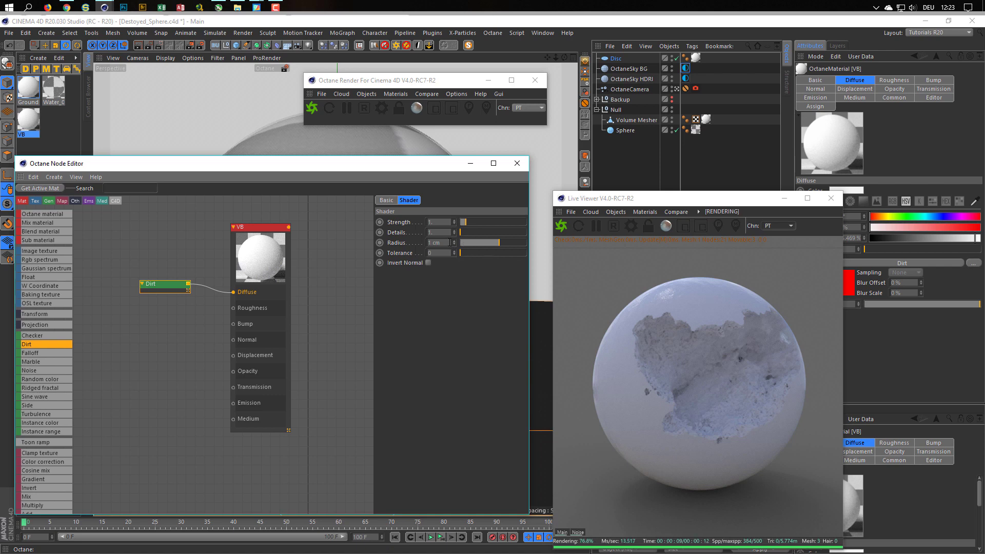
Step: Set the Dirt node's Radius to 0.5 cm, Details to about 11.13 and Strength to 1
left_click_drag(470, 221, 475, 219)
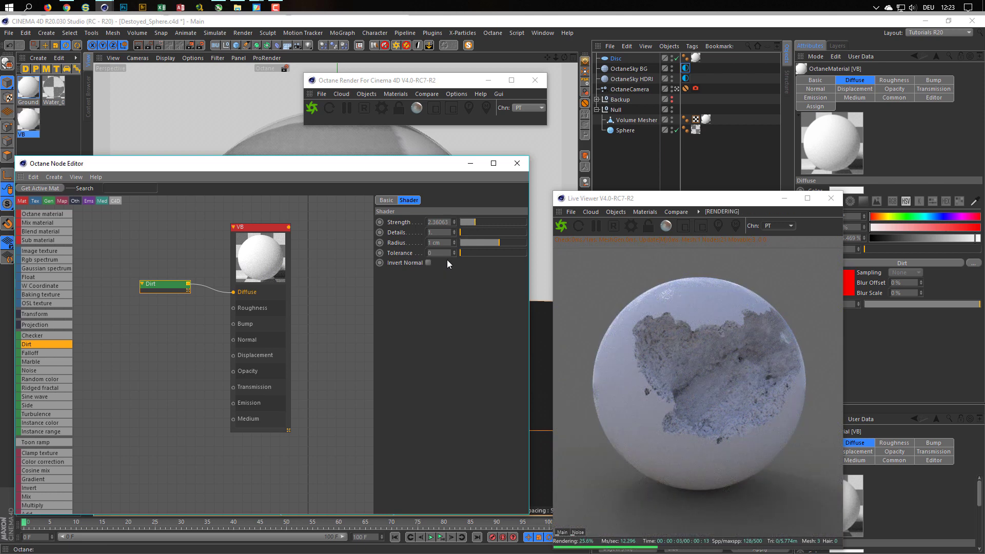
left_click_drag(440, 243, 406, 252)
type("0.2")
key("Return")
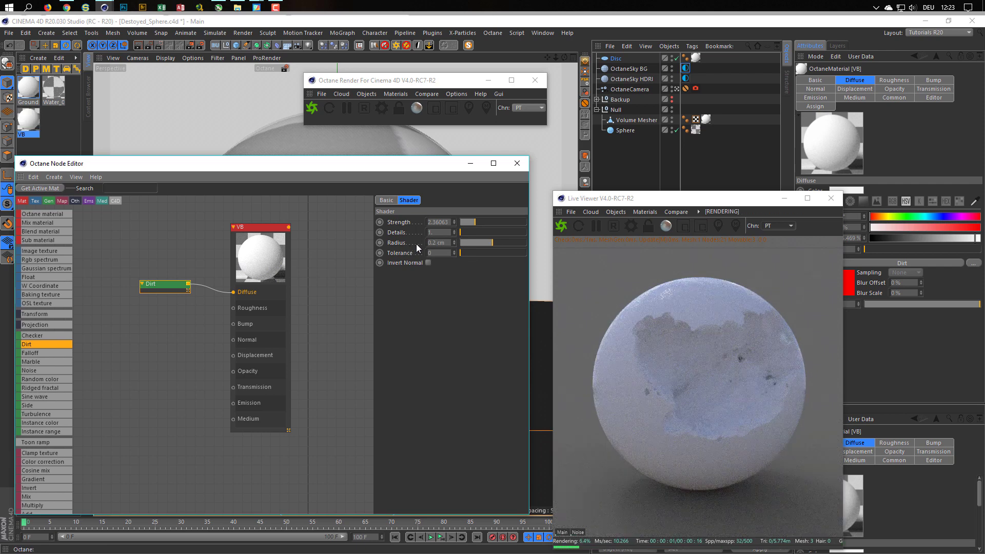
left_click(439, 242)
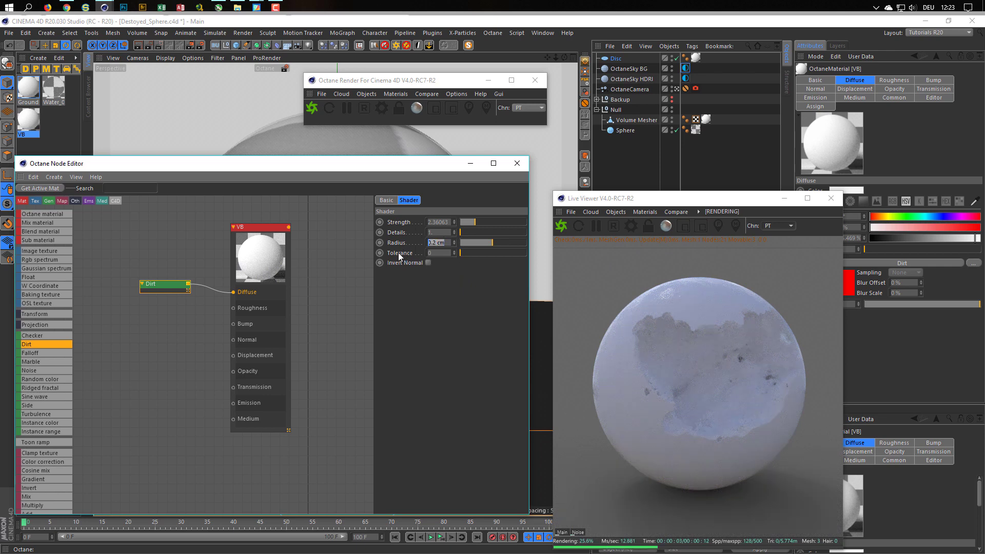
type("5")
key("Return")
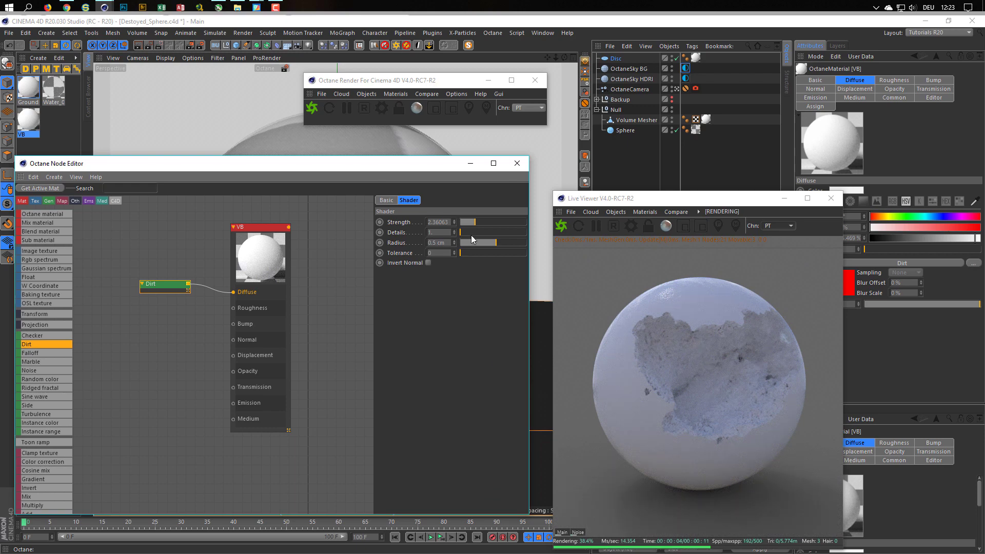
left_click_drag(464, 232, 467, 234)
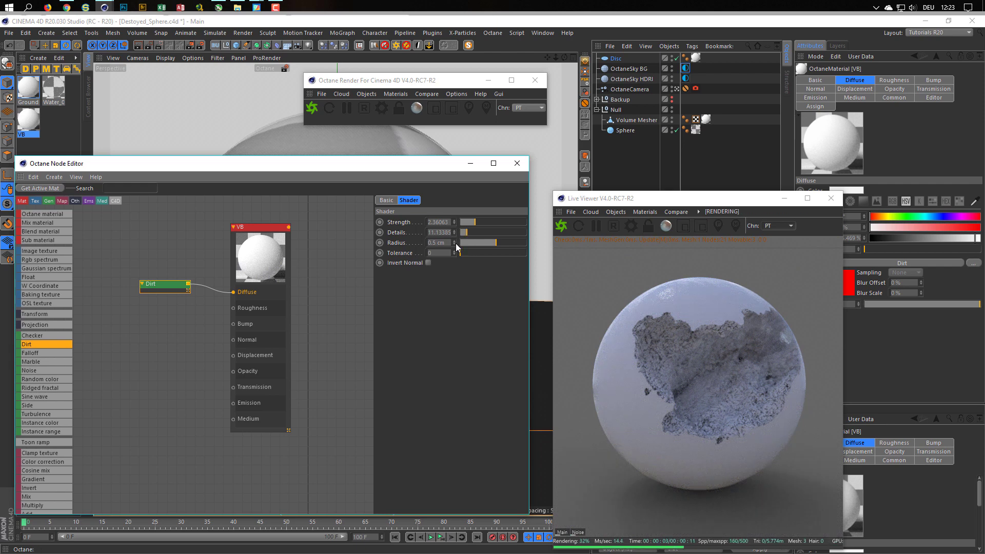
left_click(445, 222)
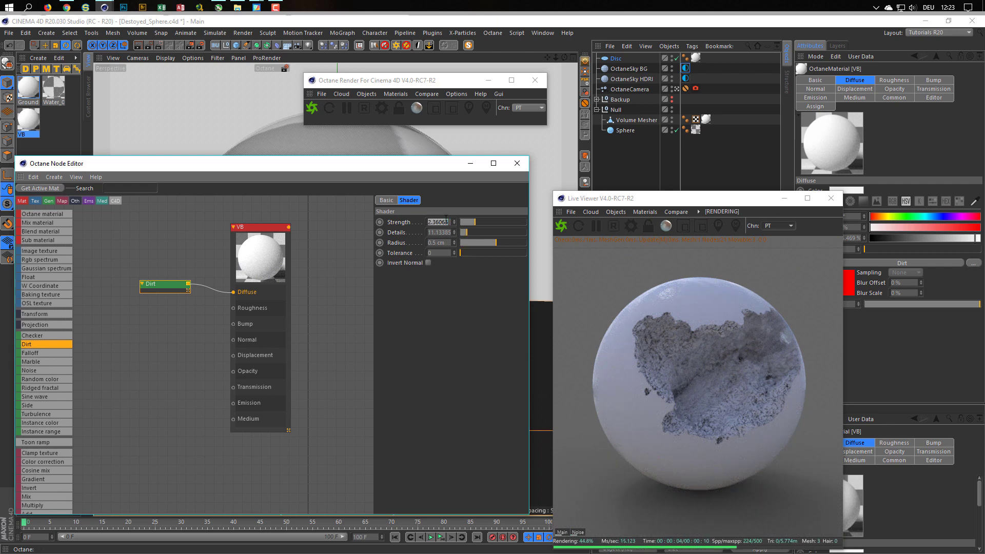
type("1")
key("Return")
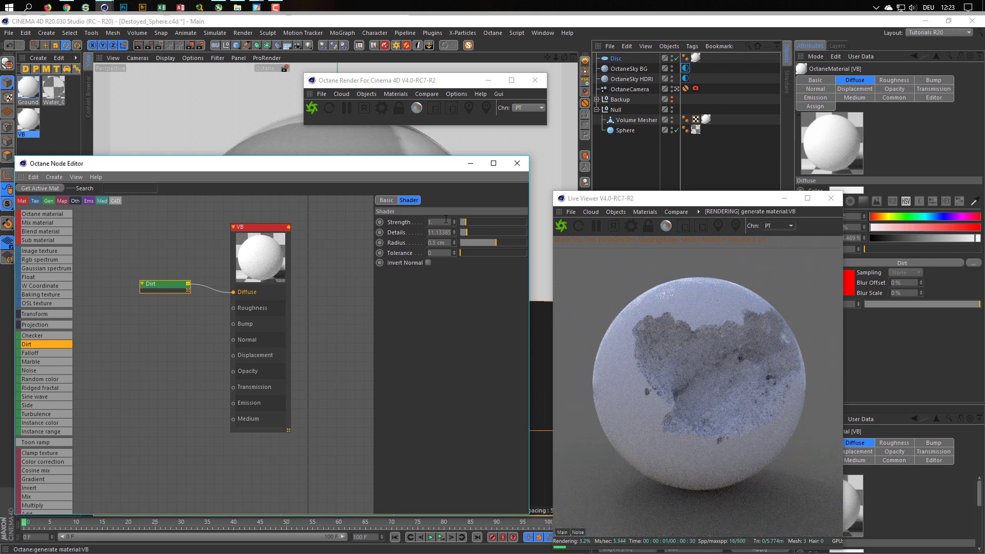
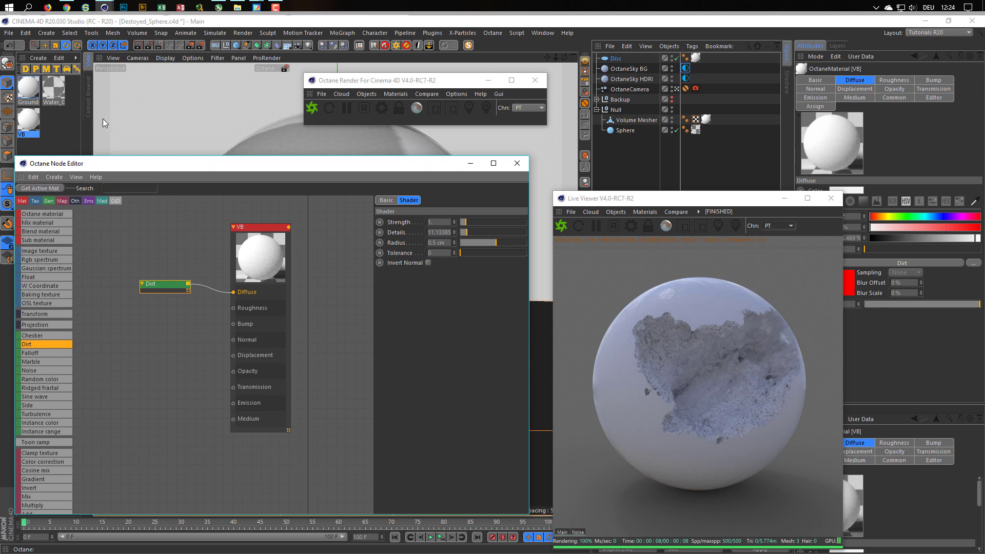
Step: Show Water_02's node graph, select its Turbulence node, and scroll the node list down
left_click(66, 87)
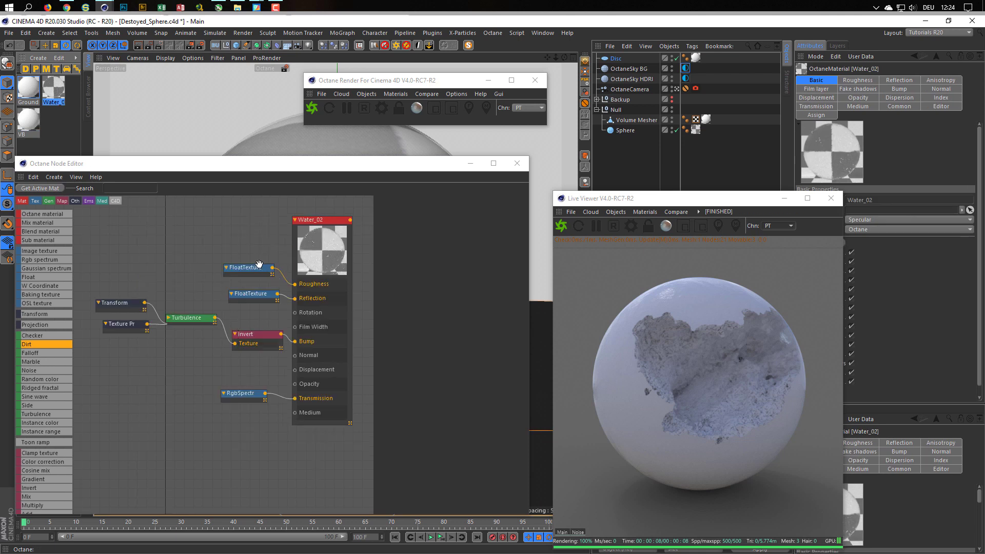
left_click(193, 318)
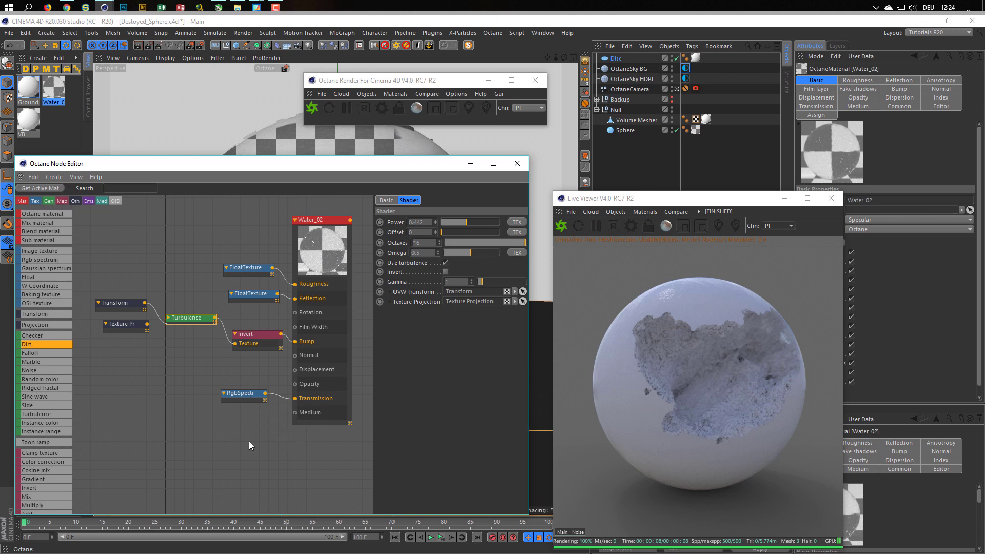
scroll(34, 406, "down", 6)
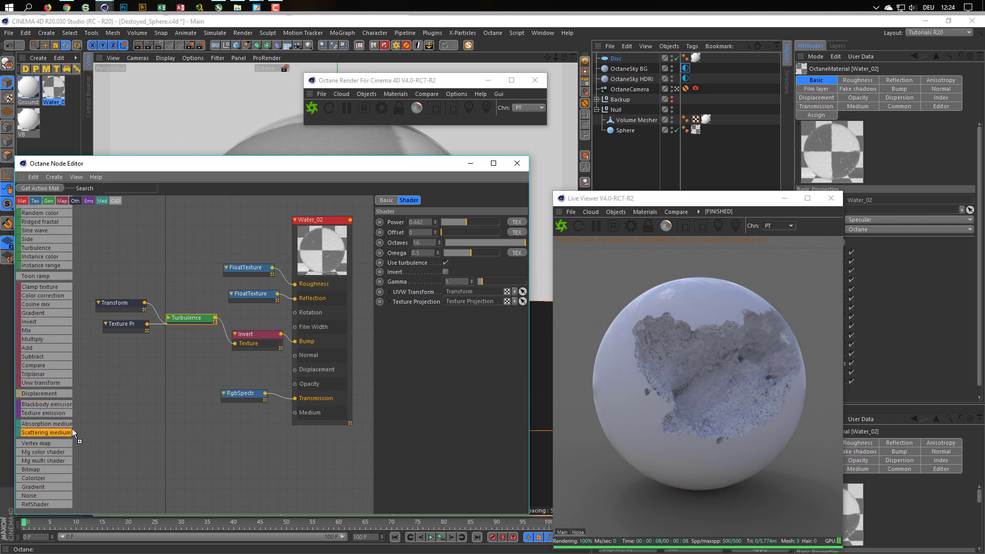
Step: Add a Scattering Medium node wired into Water_02's Medium input and view its settings
left_click_drag(193, 428, 294, 414)
left_click_drag(224, 429, 241, 421)
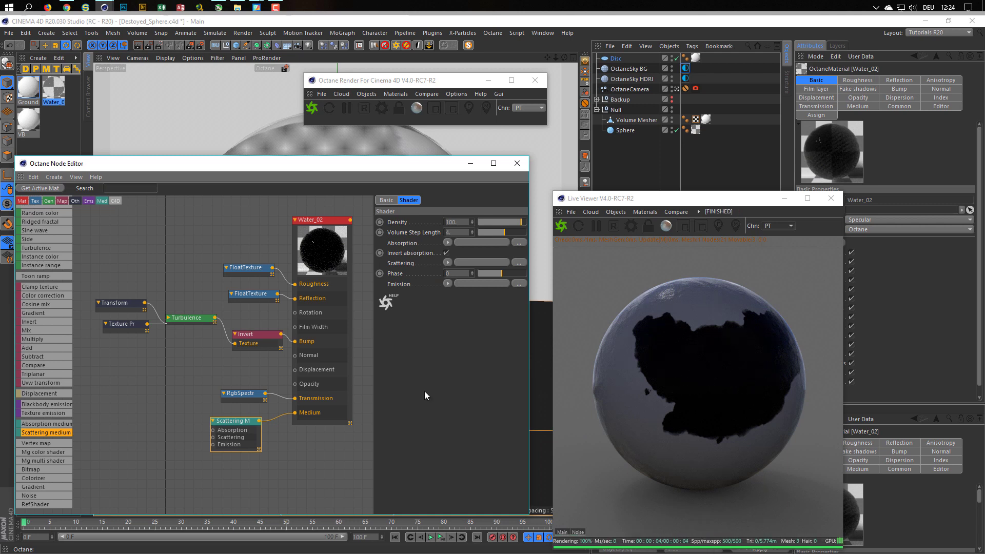
left_click(237, 395)
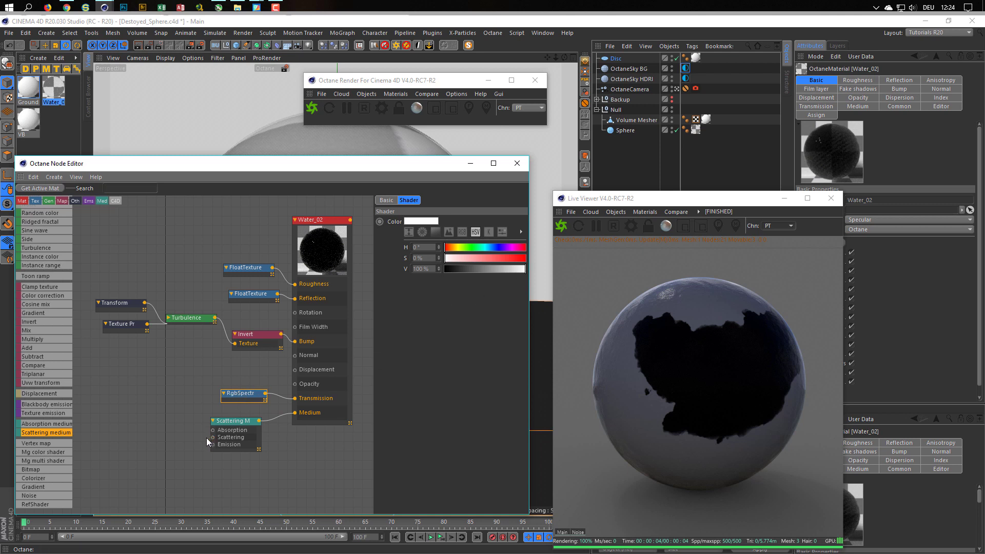
left_click(231, 452)
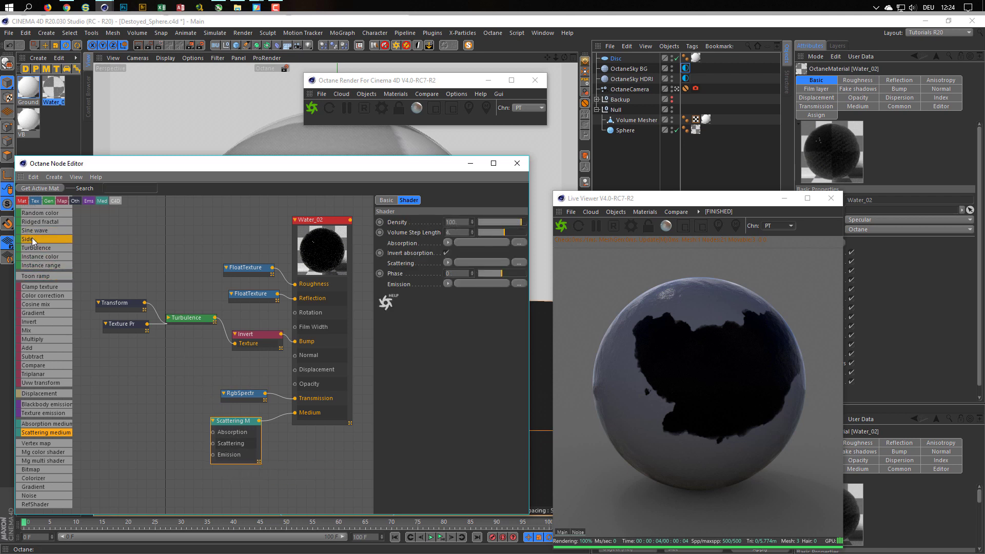
Step: Add a cyan RgbSpectrum (H 183°, S 64%) feeding the medium's Absorption
scroll(32, 240, "up", 5)
scroll(33, 242, "up", 1)
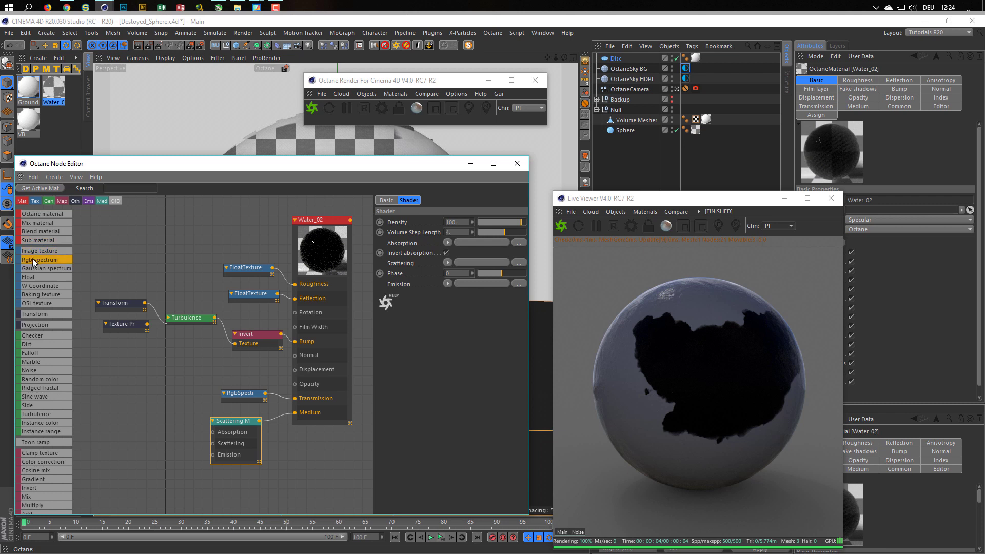
left_click_drag(39, 259, 152, 430)
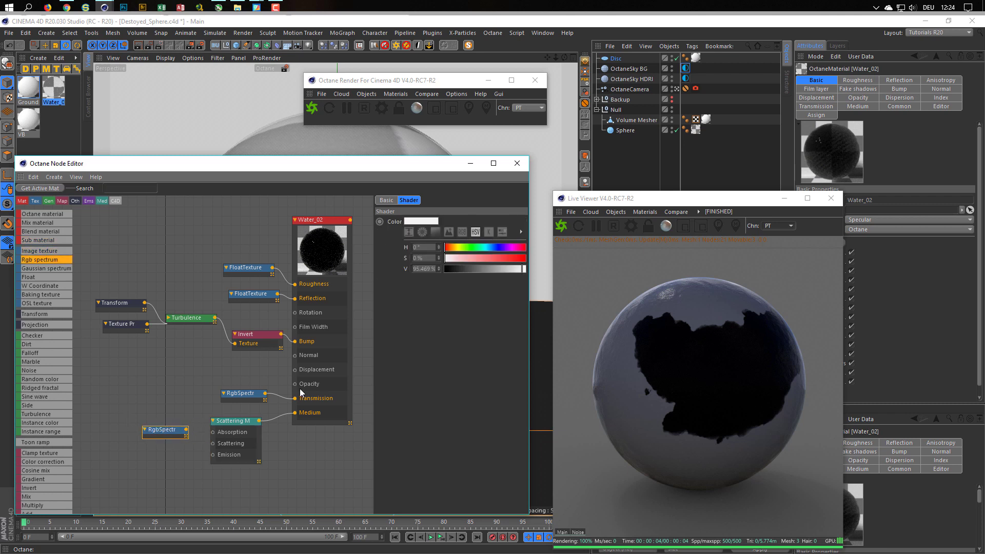
left_click(485, 247)
left_click(497, 258)
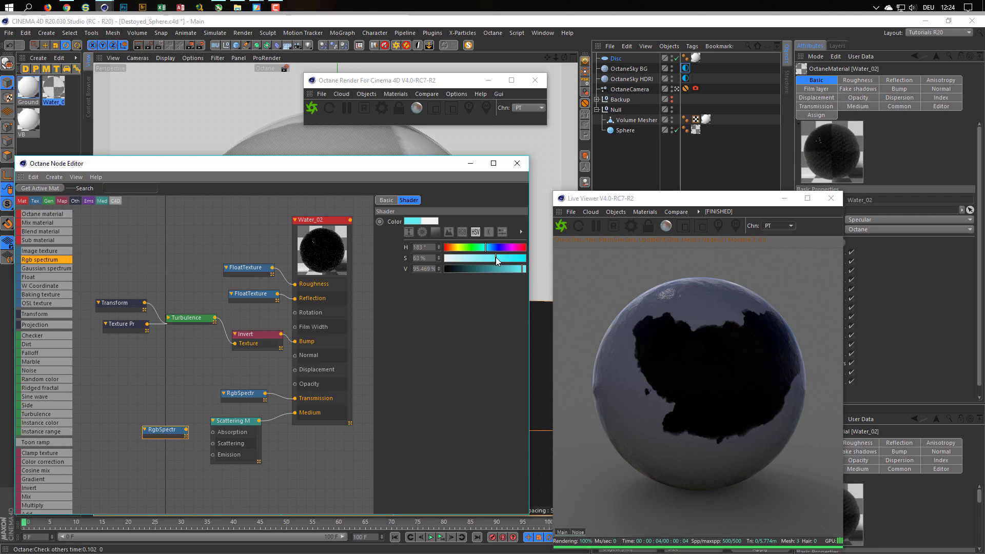
mouse_move(496, 261)
left_mouse_down()
mouse_move(473, 262)
mouse_move(491, 259)
left_mouse_up()
left_click(496, 258)
left_click_drag(186, 429, 164, 426)
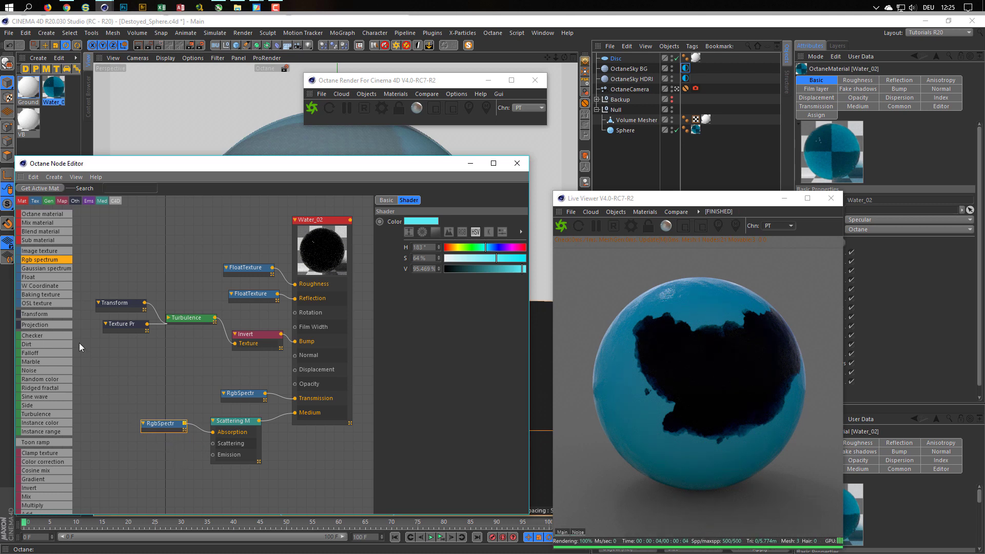
Step: Add a FloatTexture set to 0 feeding the medium's Scattering input
left_click_drag(32, 276, 103, 415)
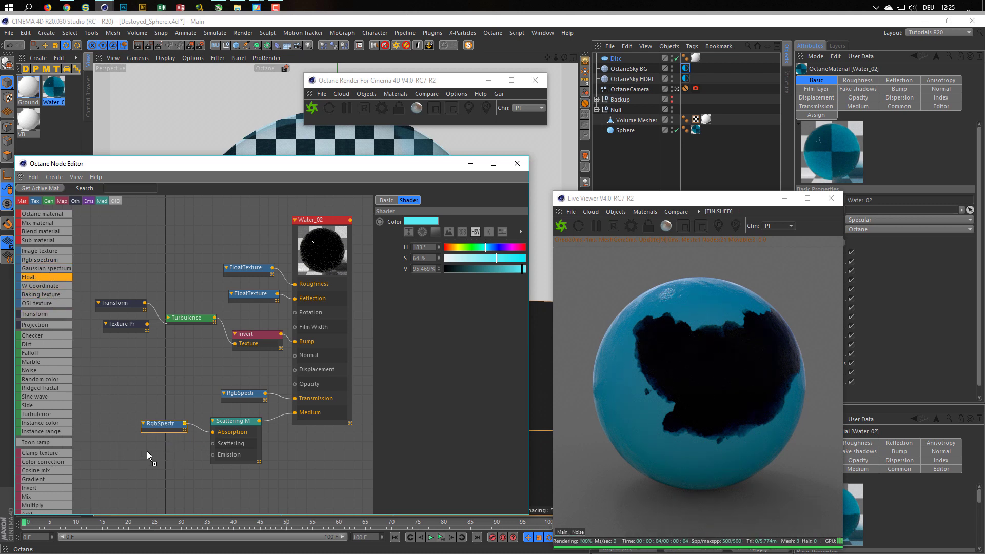
mouse_move(147, 451)
left_mouse_down()
mouse_move(202, 458)
mouse_move(213, 447)
mouse_move(166, 451)
left_mouse_up()
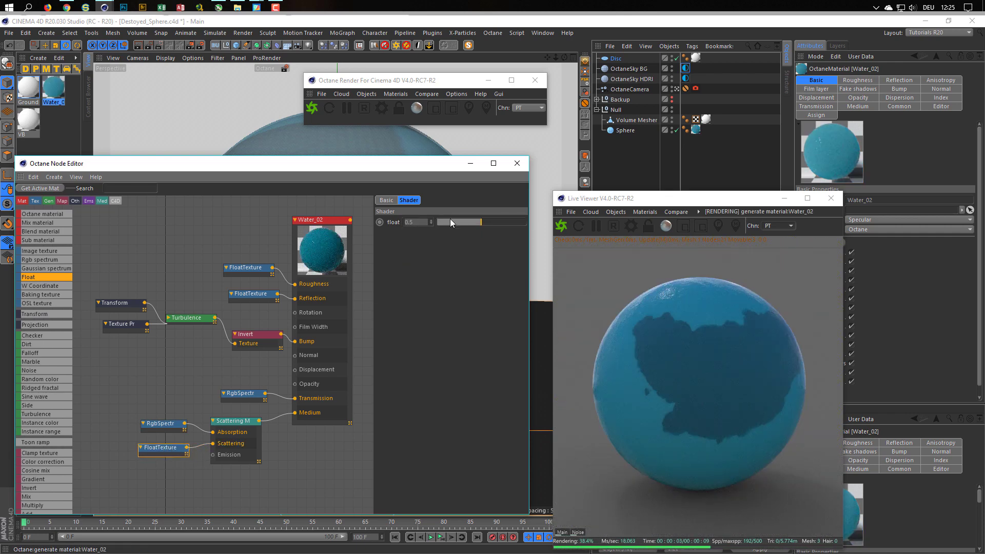
left_click_drag(450, 222, 431, 224)
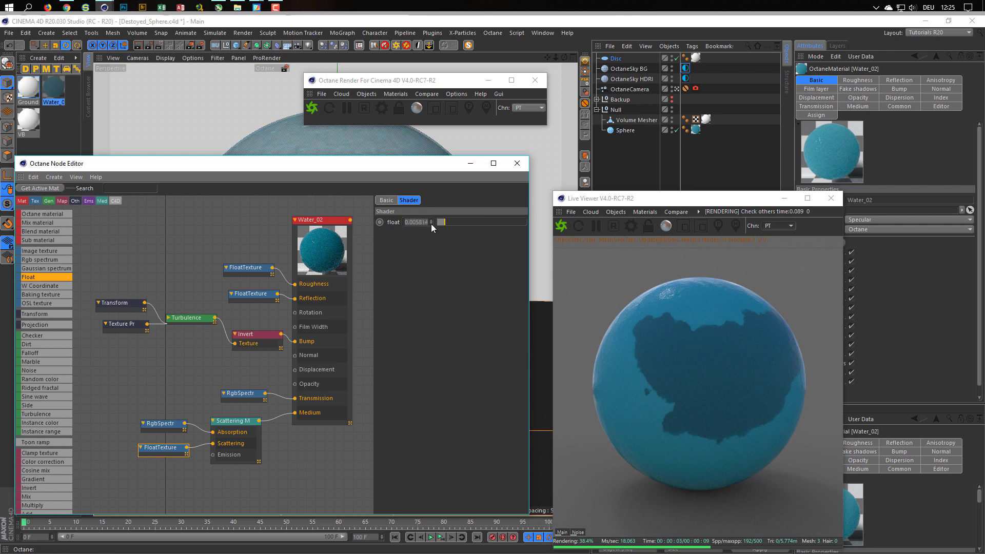
left_click(246, 420)
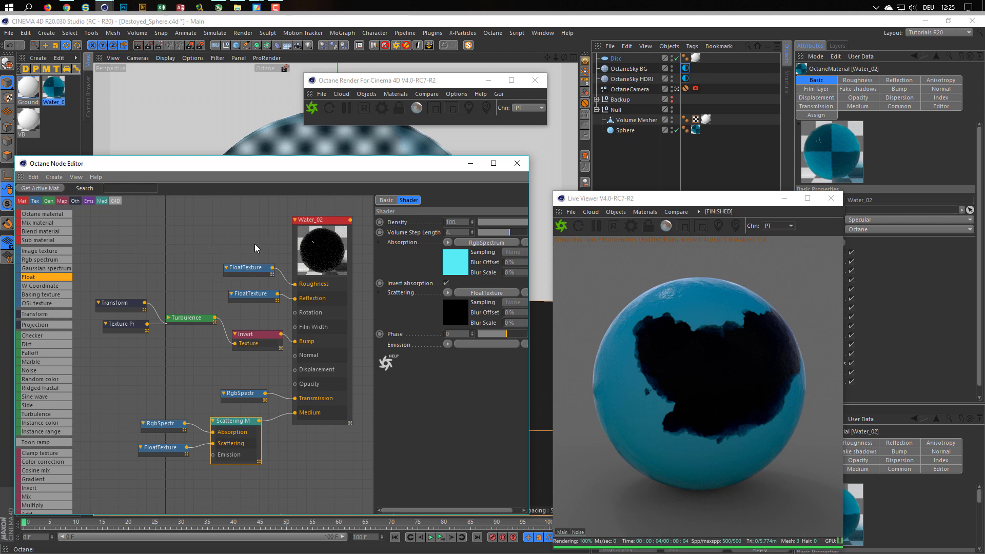
left_click_drag(117, 238, 313, 405)
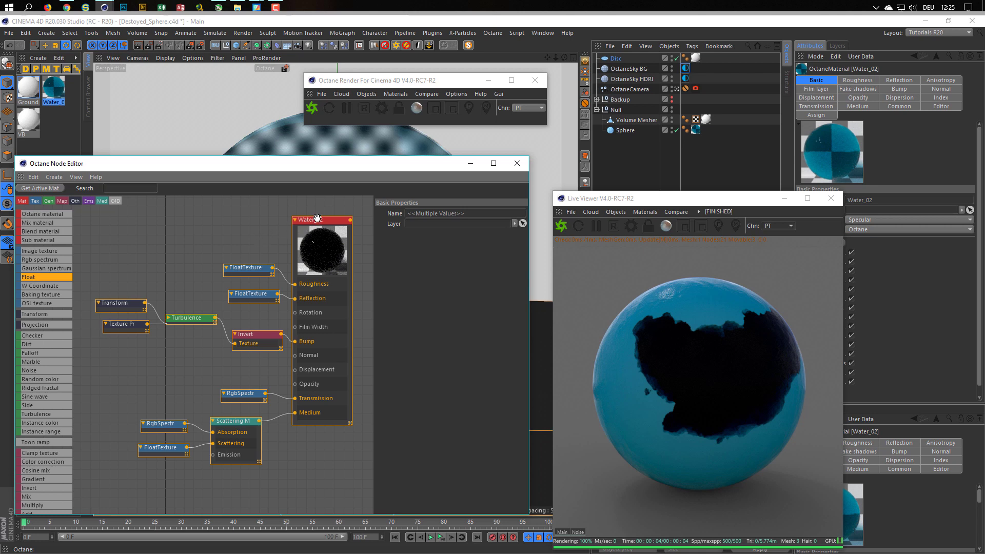
Step: Shift the nodes left, widen the settings panel, and set Scattering Medium Density to 2
left_click_drag(318, 222, 218, 226)
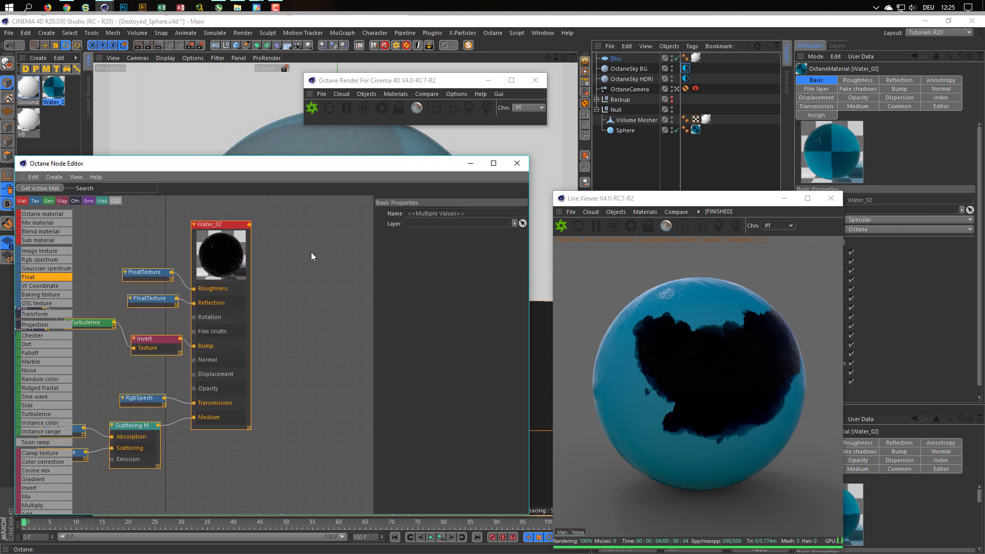
left_click(311, 251)
left_click_drag(372, 255, 271, 262)
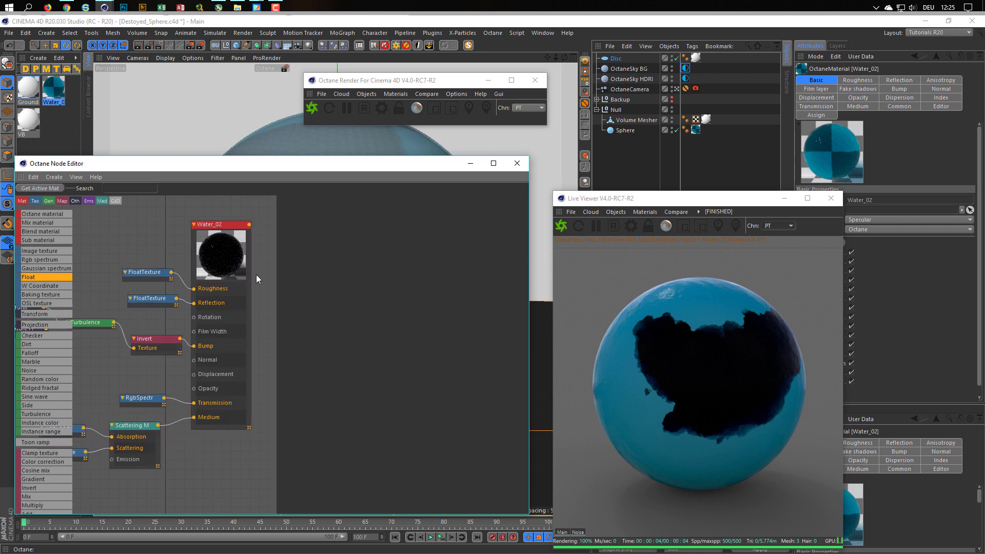
left_click(130, 430)
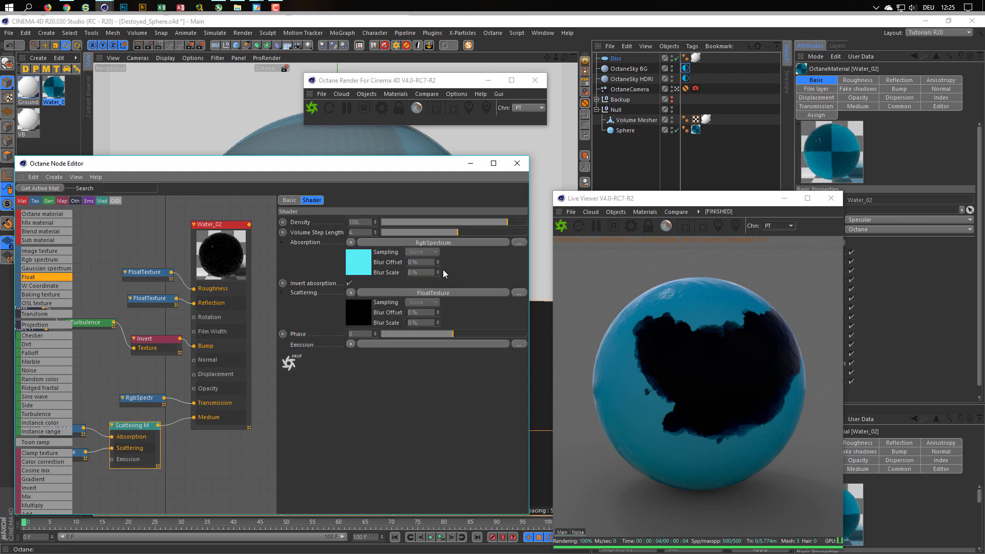
left_click_drag(361, 222, 324, 227)
type("2")
key("Return")
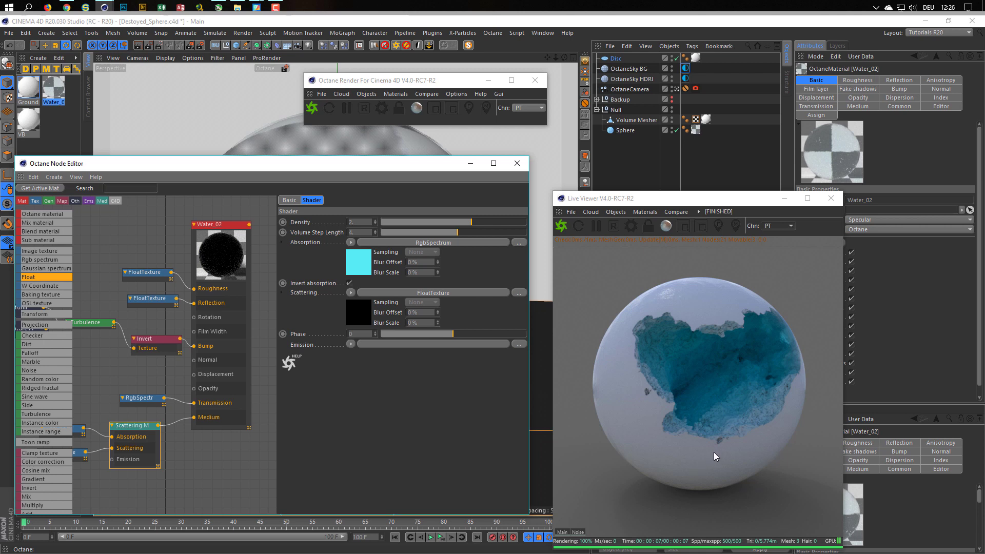
Step: Rename the sphere object to 'Hull' and save Destoyed_Sphere.c4d
left_click(625, 131)
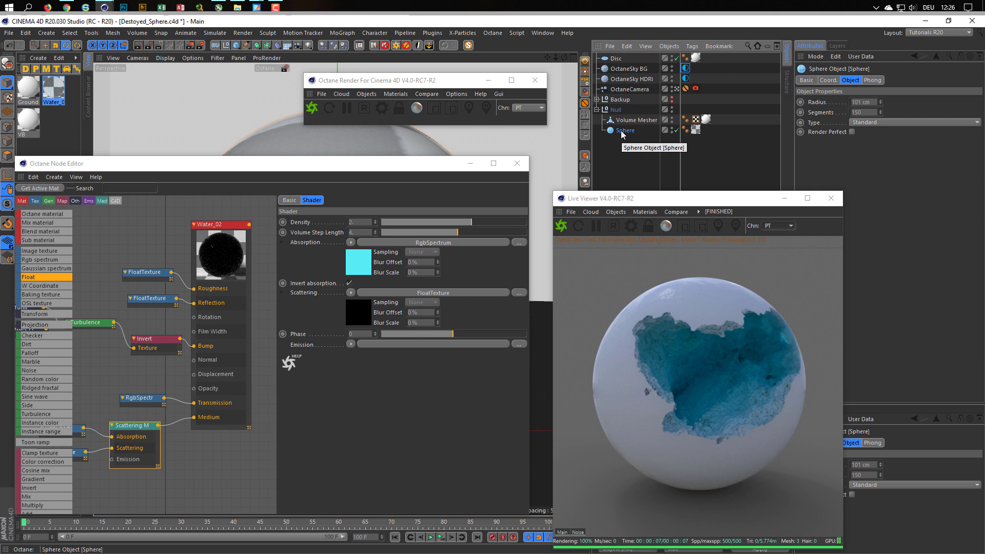
double_click(622, 130)
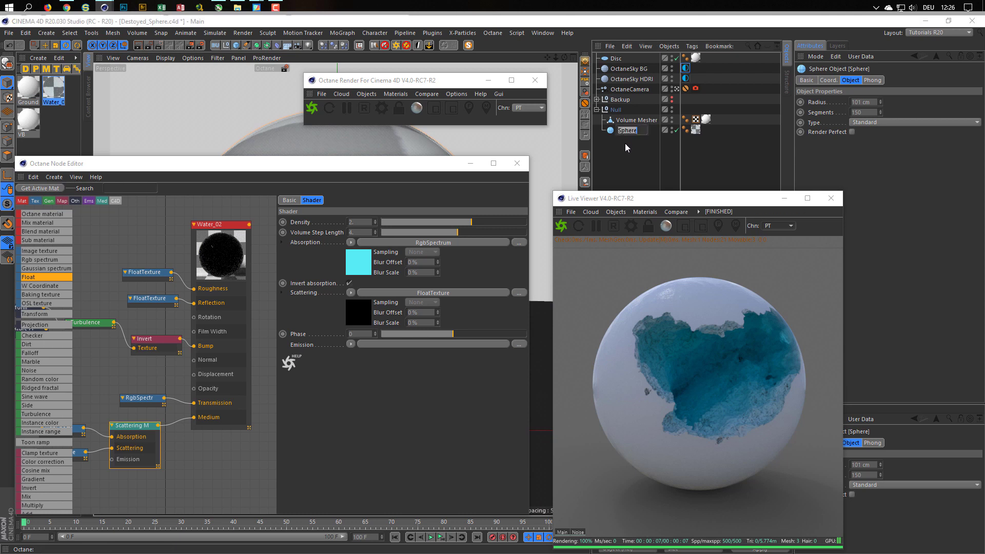
type("Hull")
key("Return")
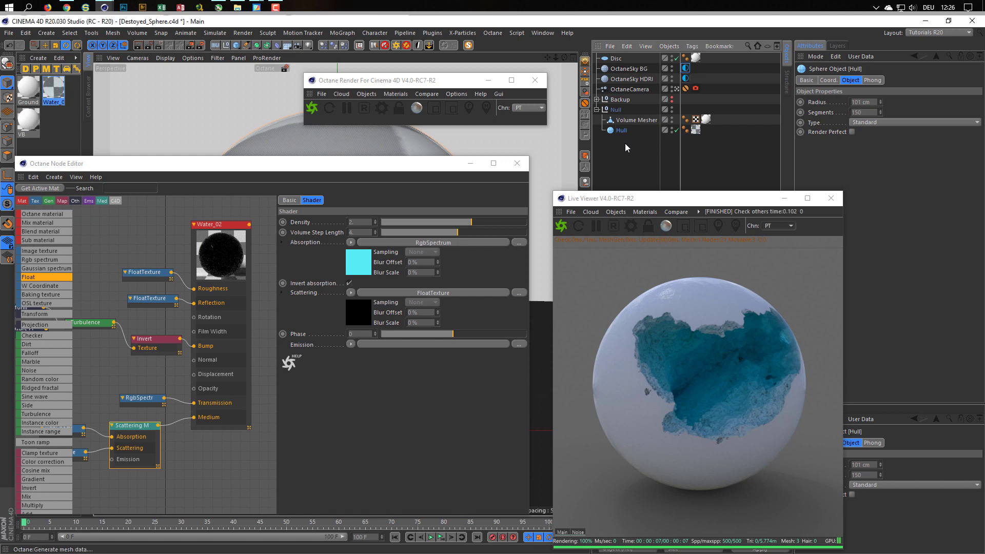
key("ctrl+s")
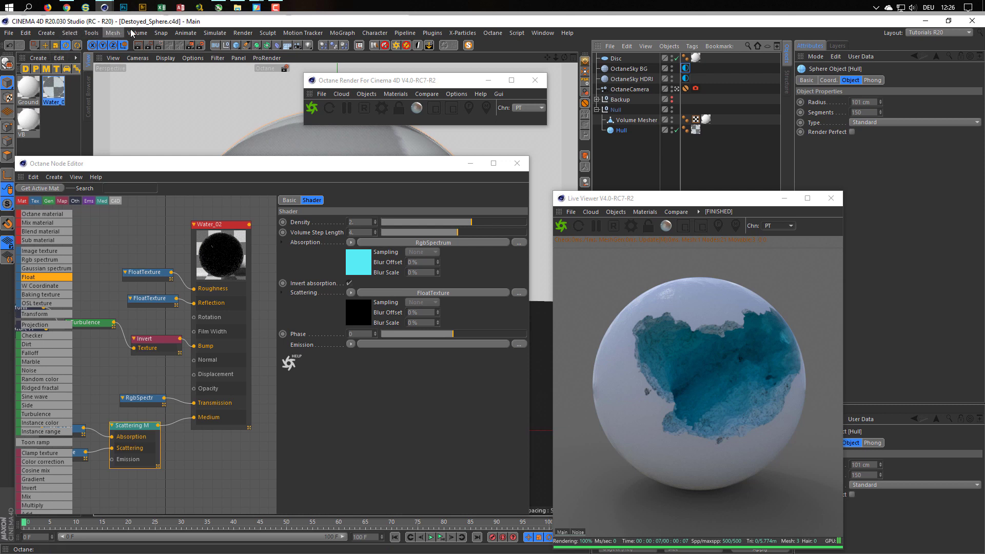
Step: Wrap Hull in a Cloth Surface with 0 subdivisions and 1 cm thickness
left_click(225, 34)
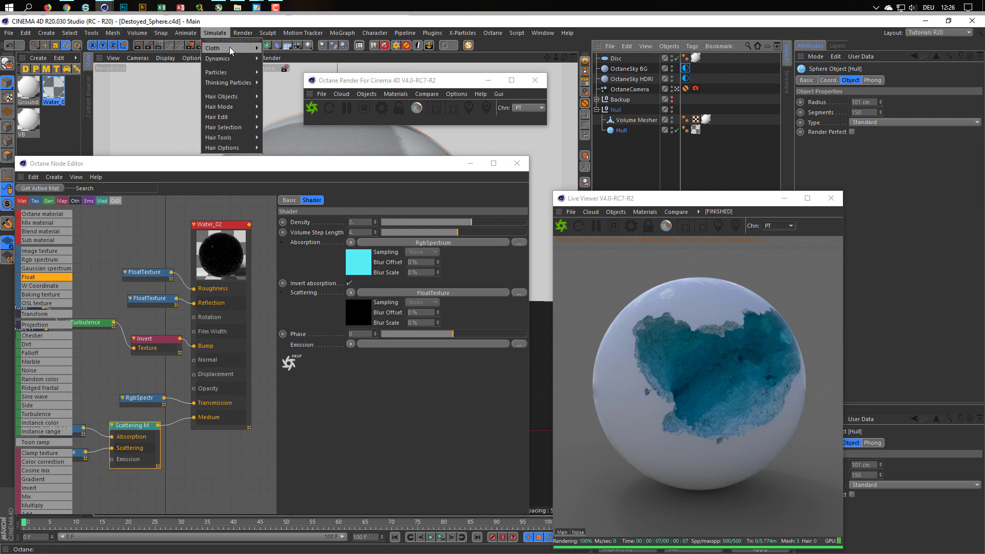
mouse_move(232, 49)
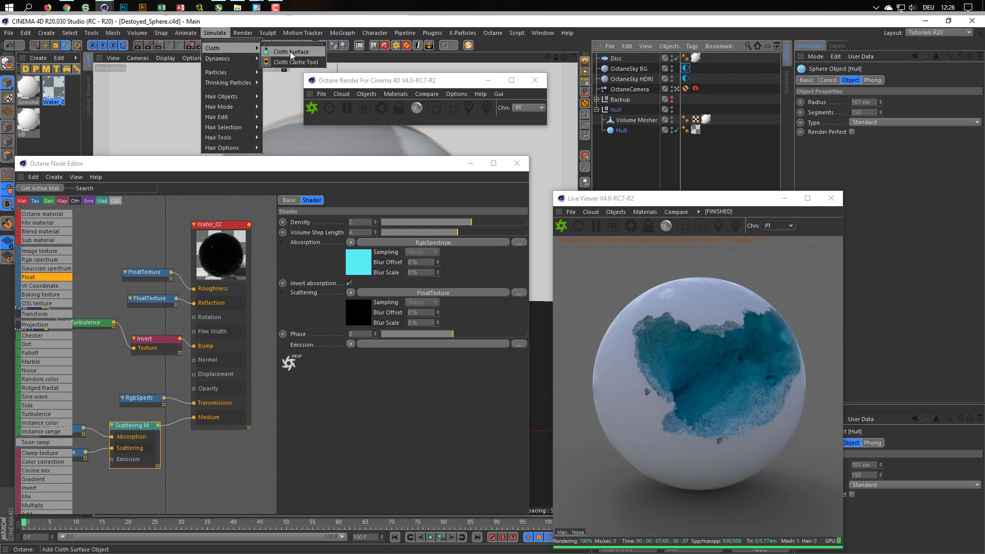
left_click(291, 52, "alt")
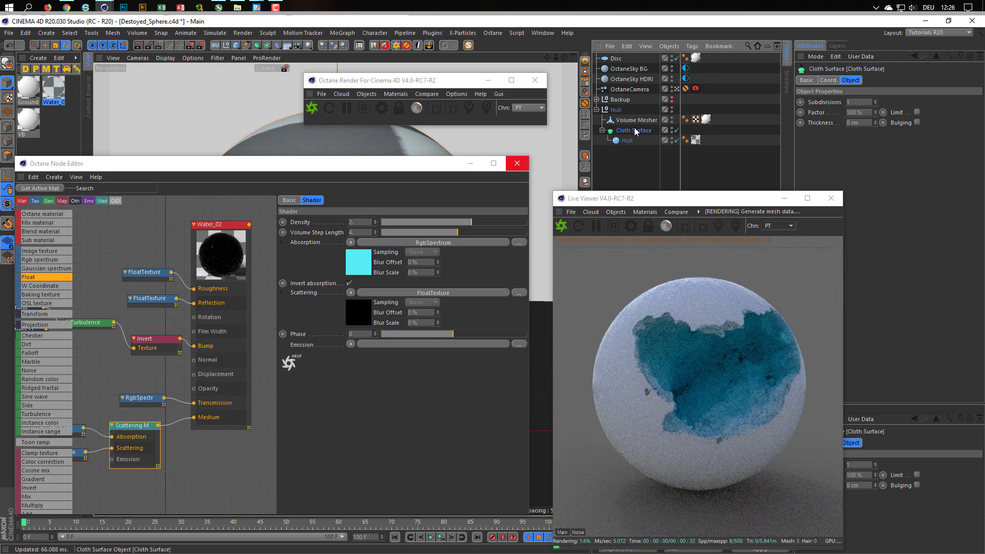
left_click(810, 110)
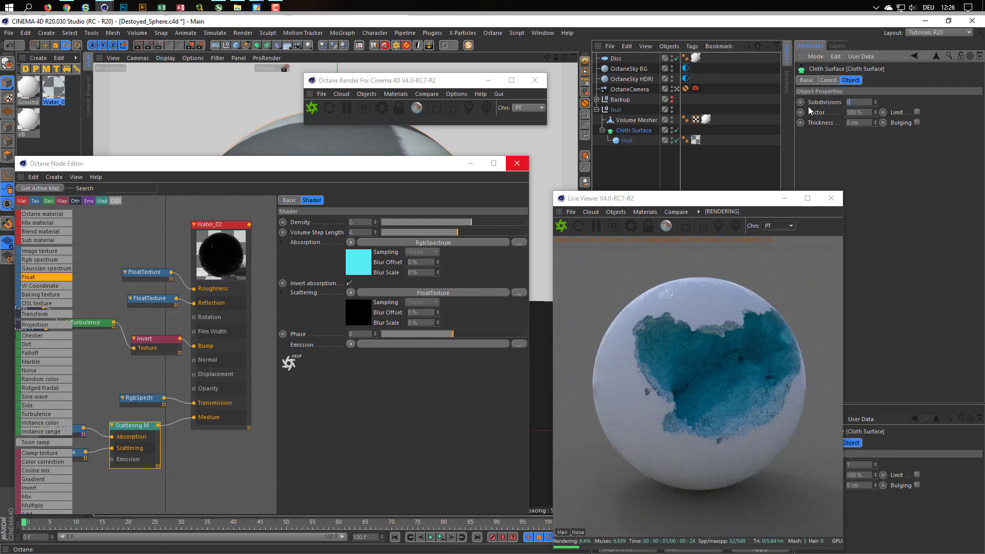
type("0")
key("Tab")
key("Tab")
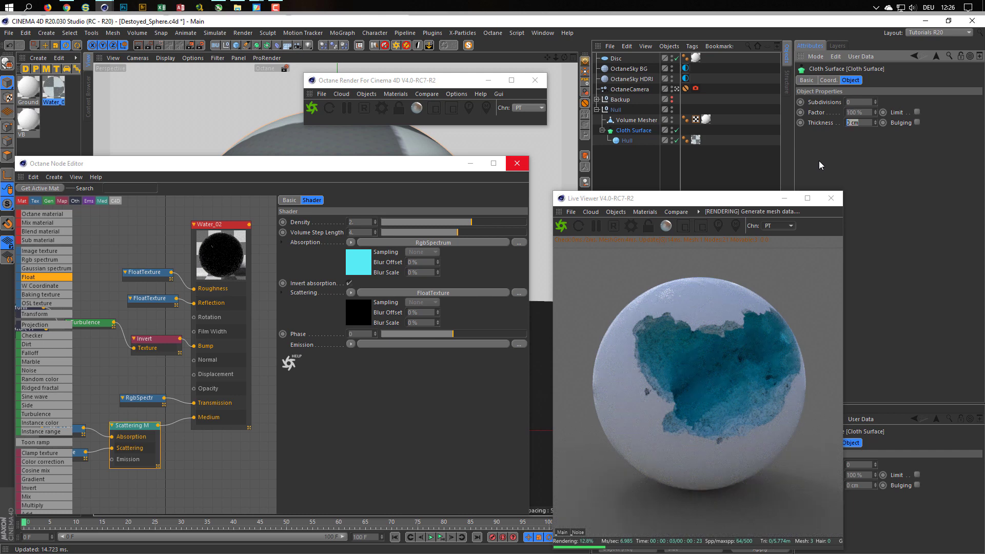
type("1")
key("Return")
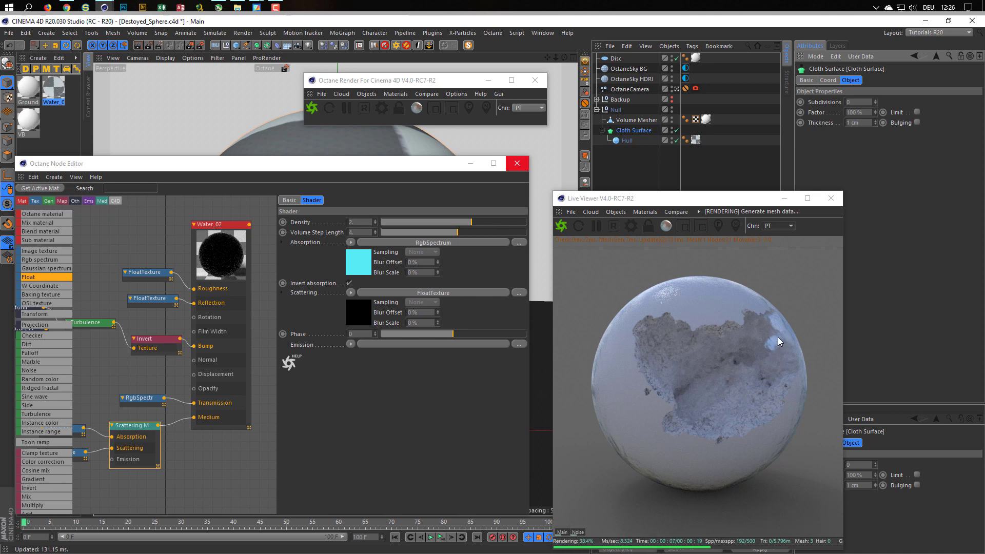
left_click(627, 141)
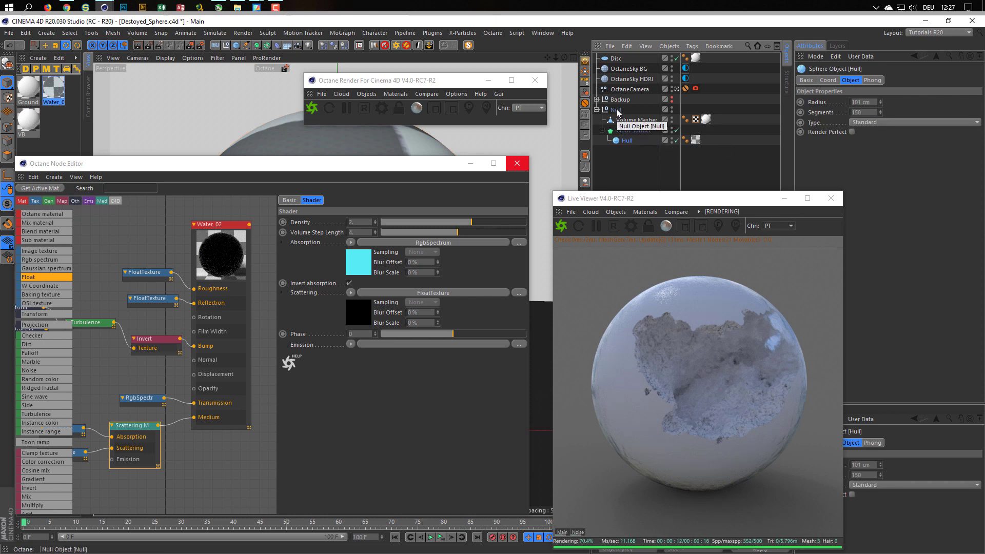
Step: Rotate the sphere about 6.8°, disable the Cloth Surface, and select the Water_02 material
left_click(622, 122)
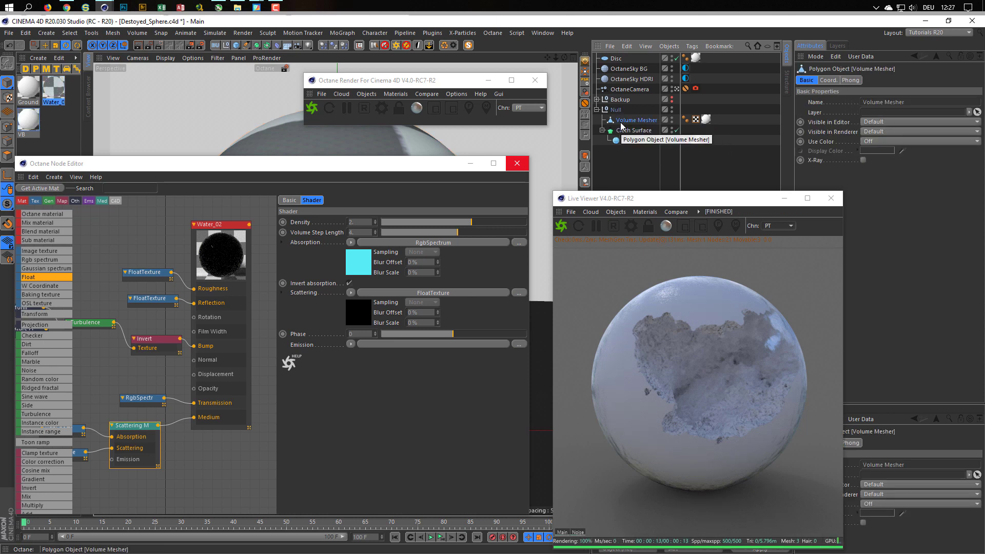
left_click_drag(430, 172, 400, 344)
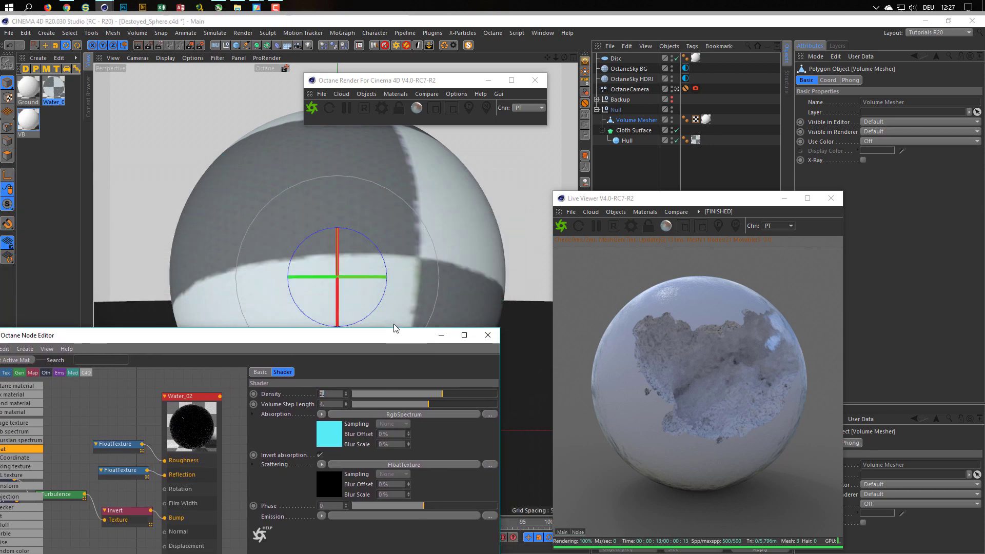
left_click_drag(349, 276, 366, 277)
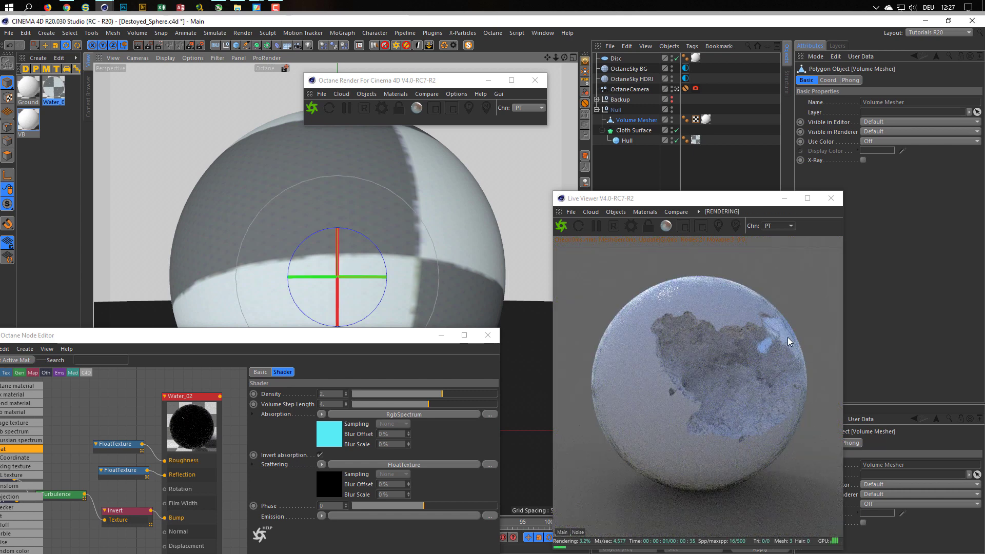
left_click_drag(345, 336, 368, 288)
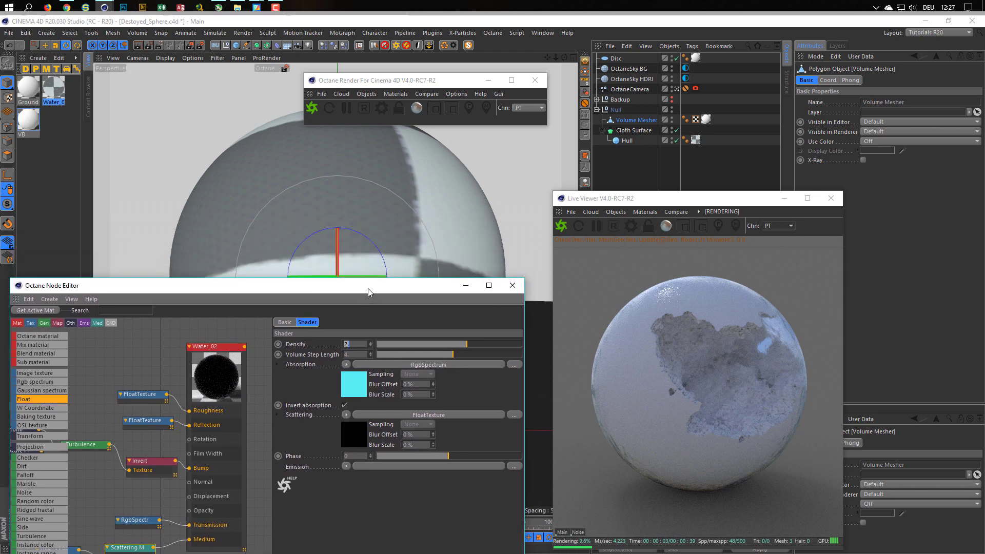
left_click(677, 131)
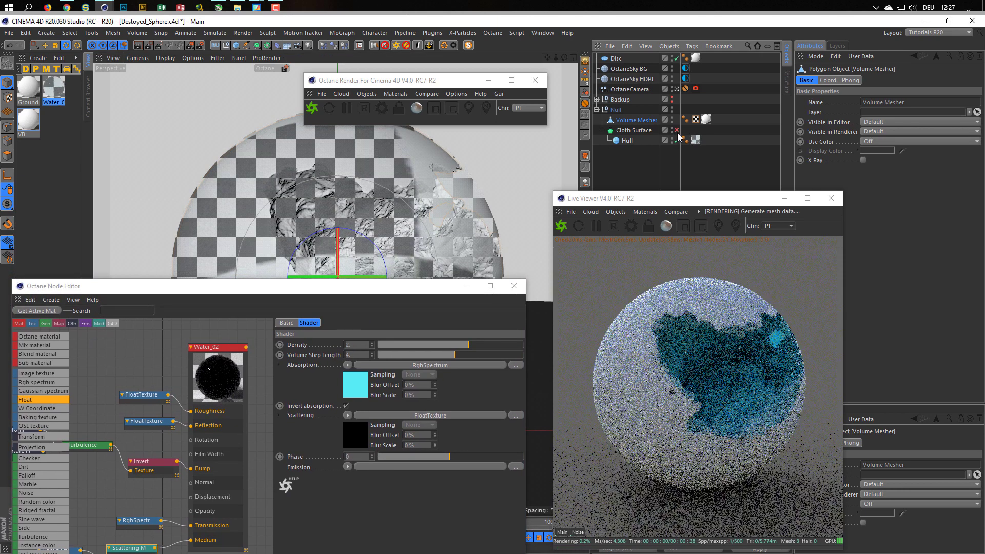
left_click_drag(395, 289, 407, 158)
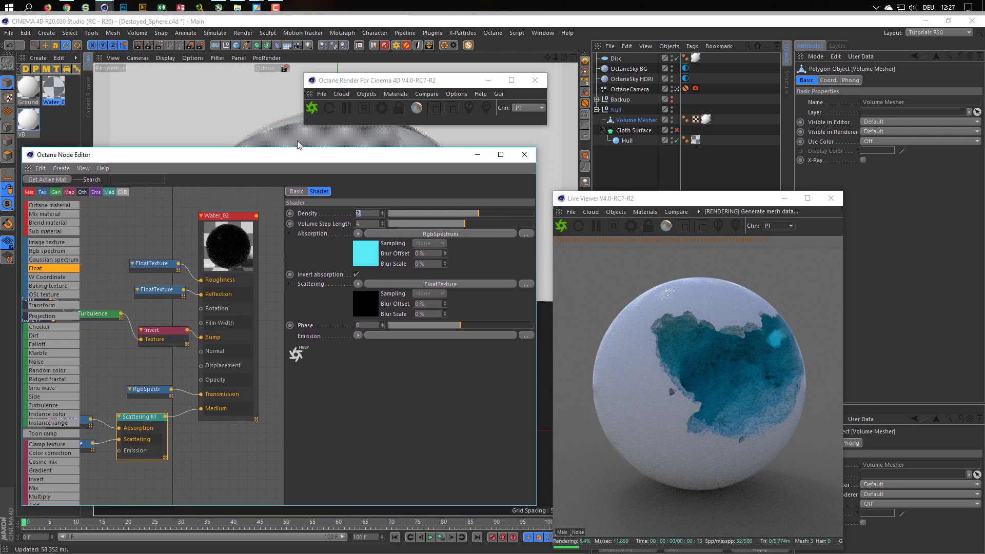
left_click(60, 91)
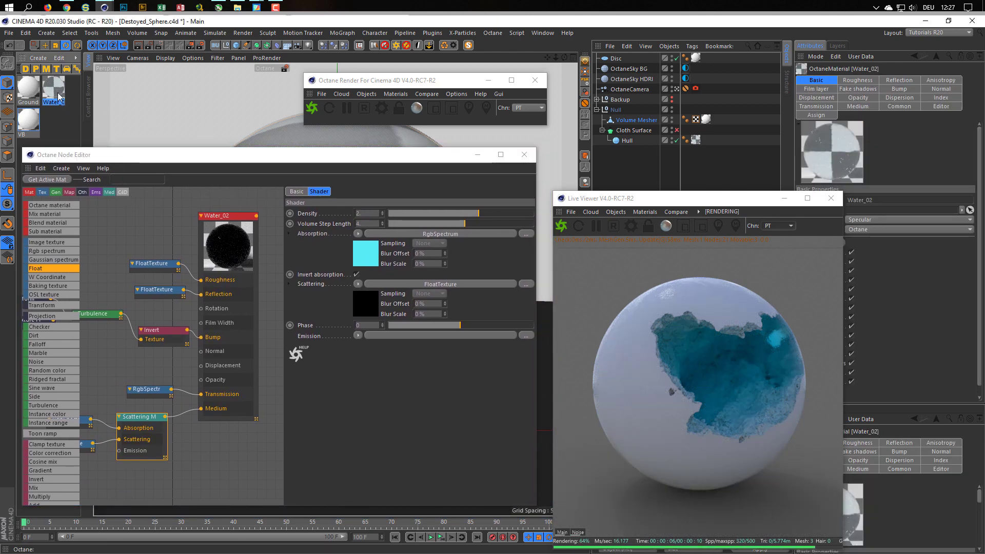
Step: Try Water_02's Index at 1, then set it to 1.1
left_click(230, 219)
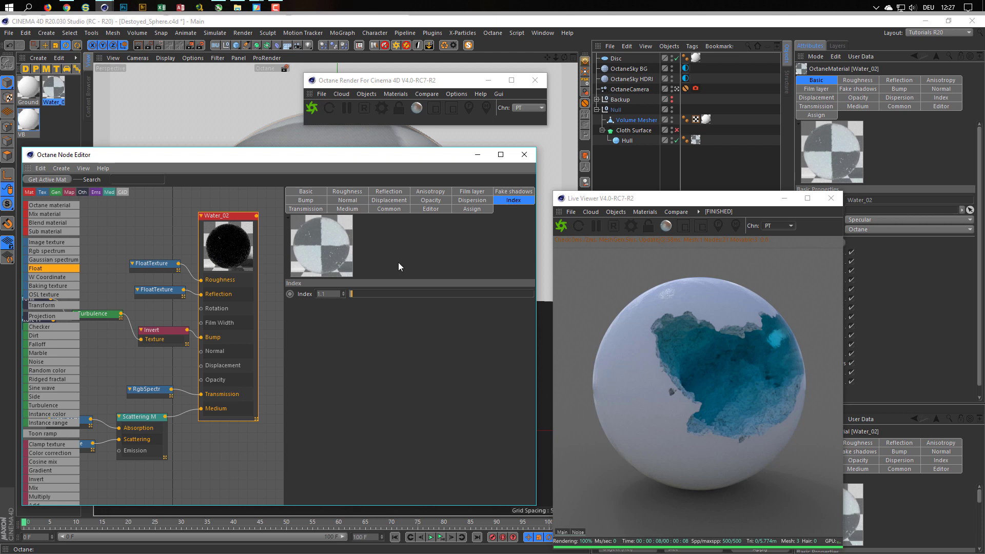
double_click(339, 291)
type("1")
key("Return")
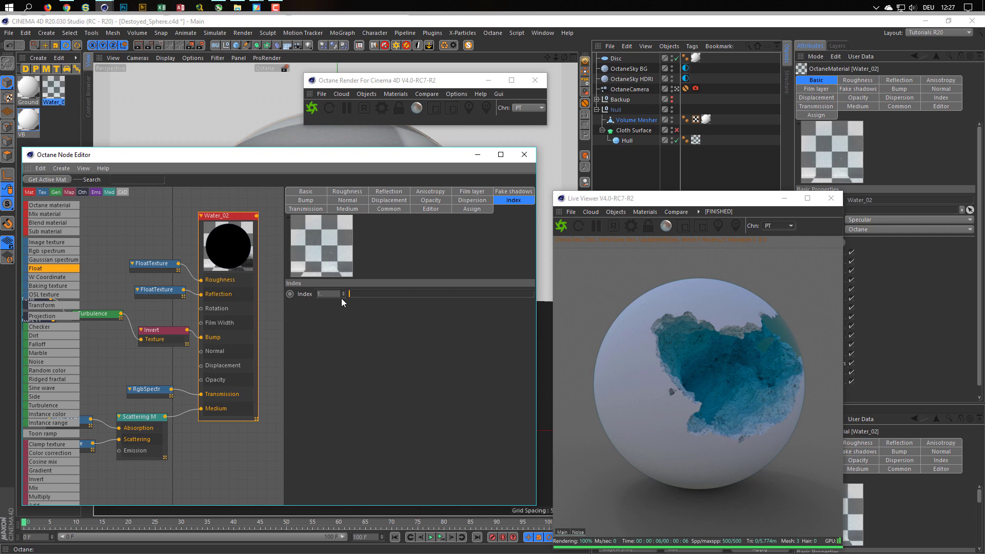
left_click(328, 294)
type("1.1")
key("Return")
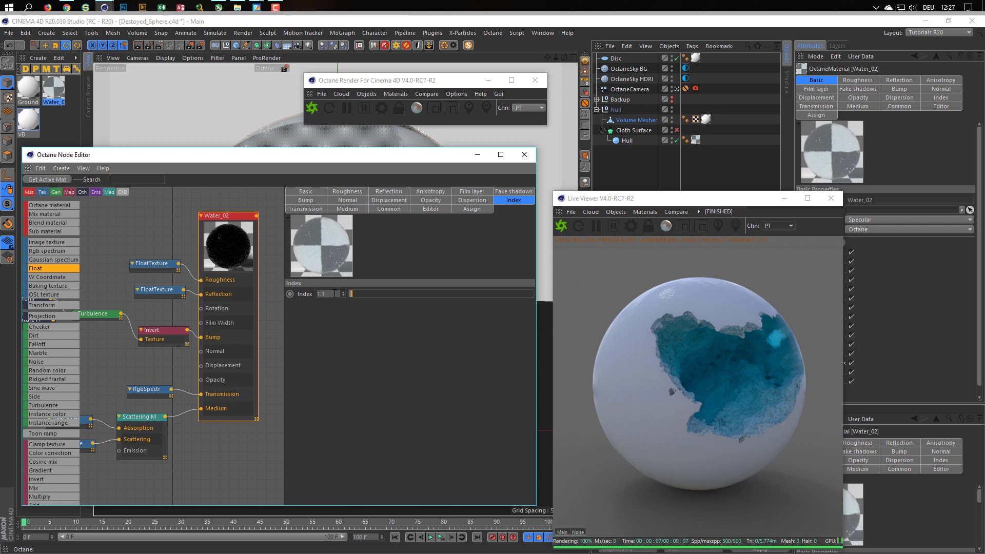
Step: Re-enable the Cloth Surface and set its Thickness to -1 cm
left_click(649, 130)
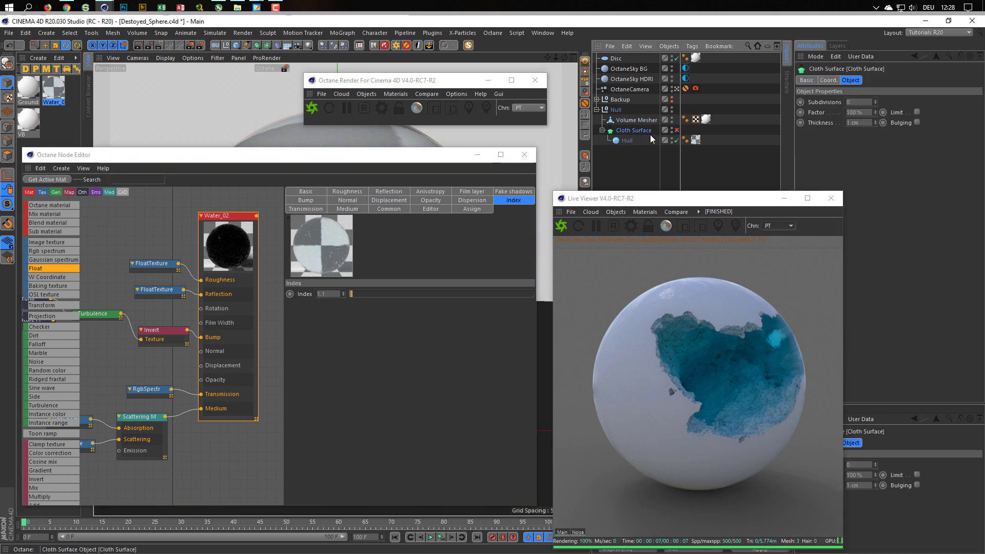
left_click(677, 131)
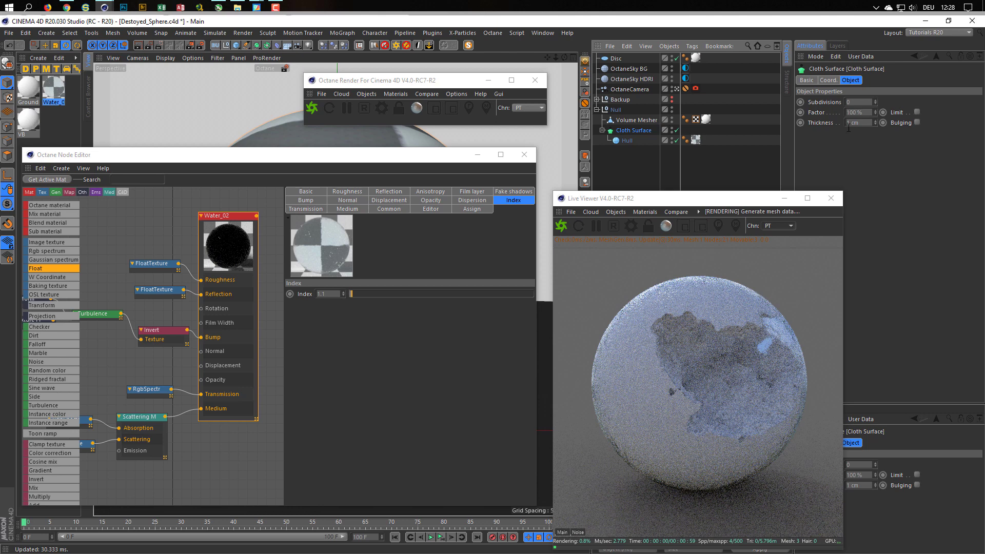
key("BackSpace")
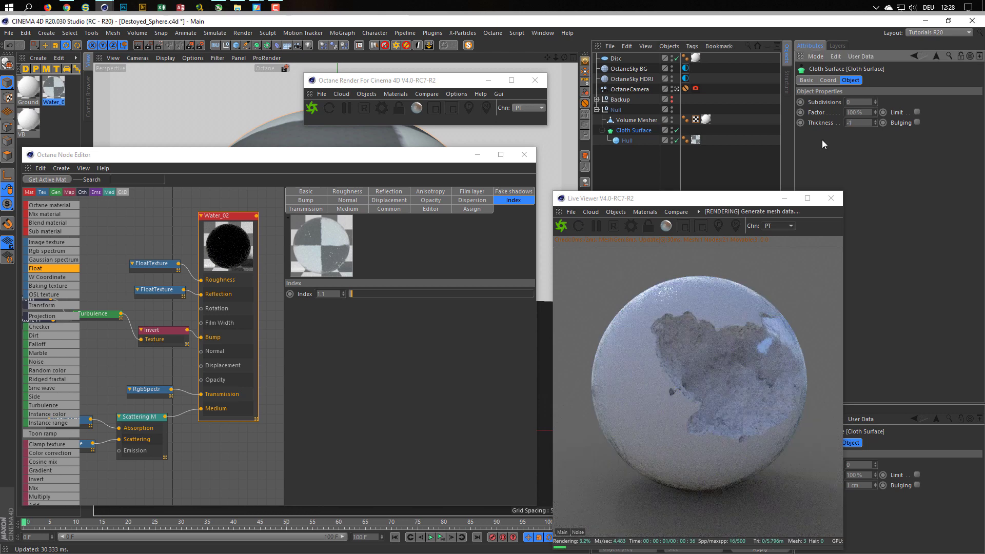
key("Return")
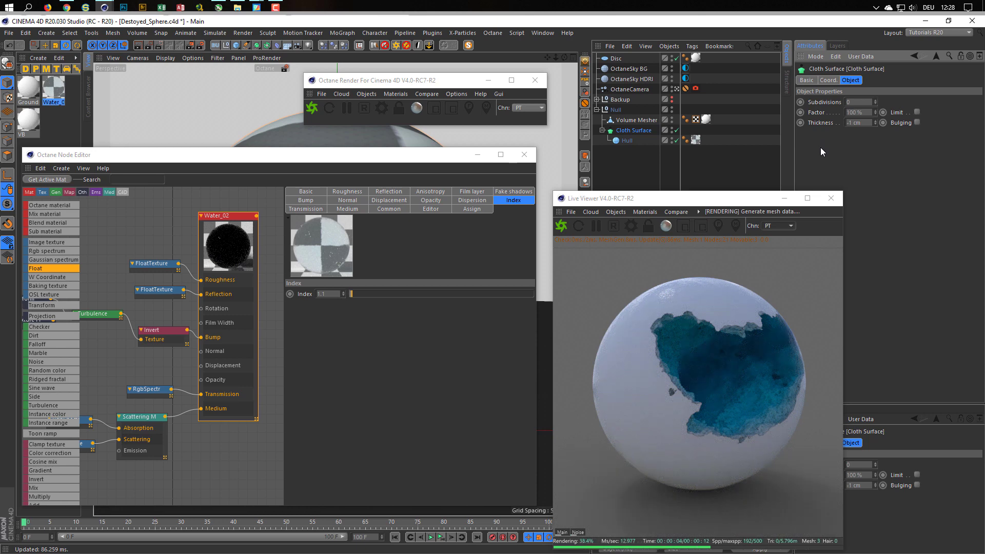
Step: Retest Water_02's Index at 1, restore it to 1.1, and disable the Cloth Surface again
left_click(292, 302)
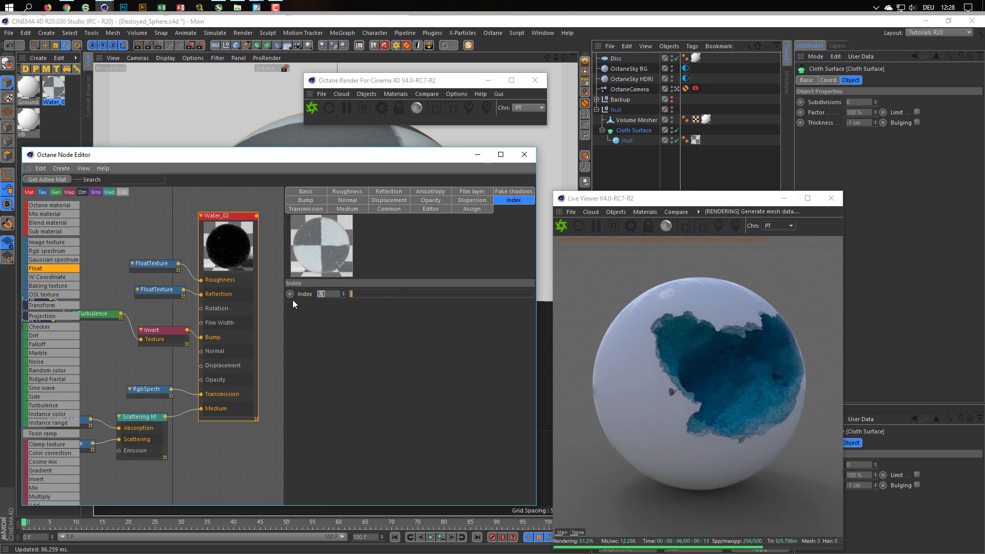
key("BackSpace")
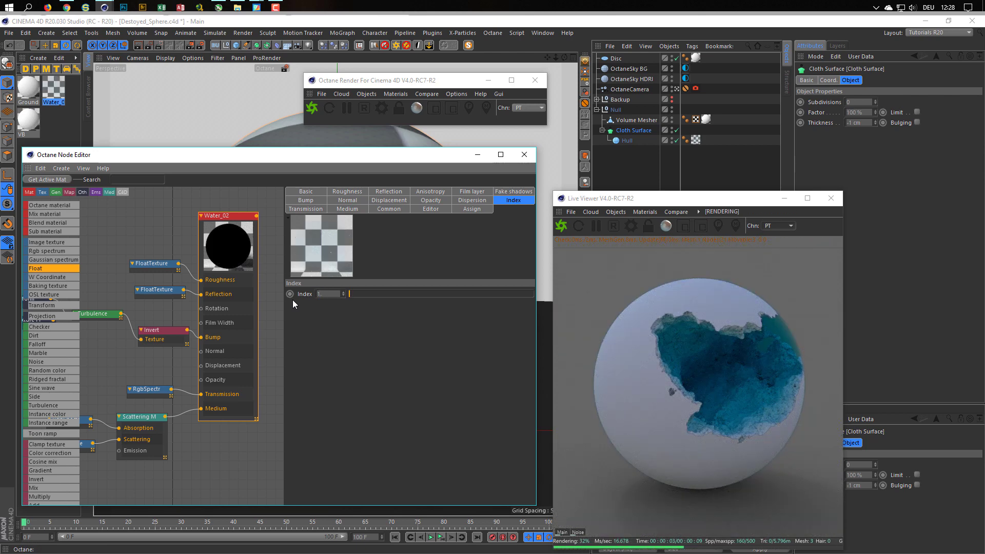
double_click(327, 294)
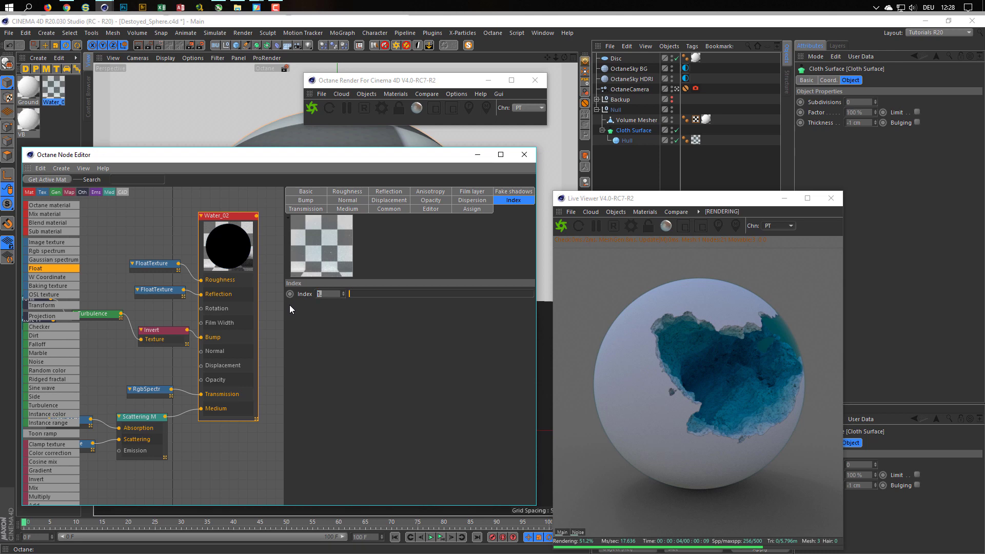
type("1.1")
key("Return")
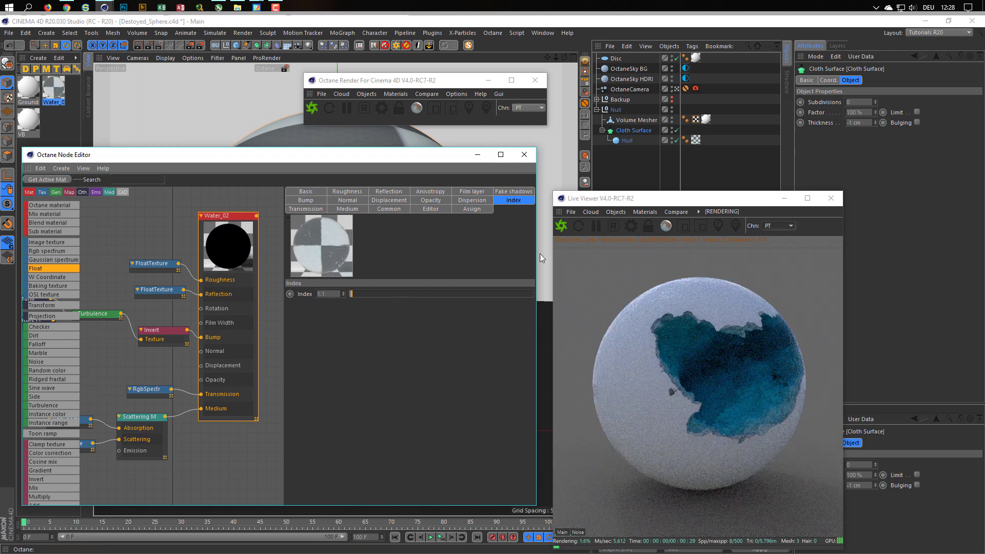
left_click(676, 130)
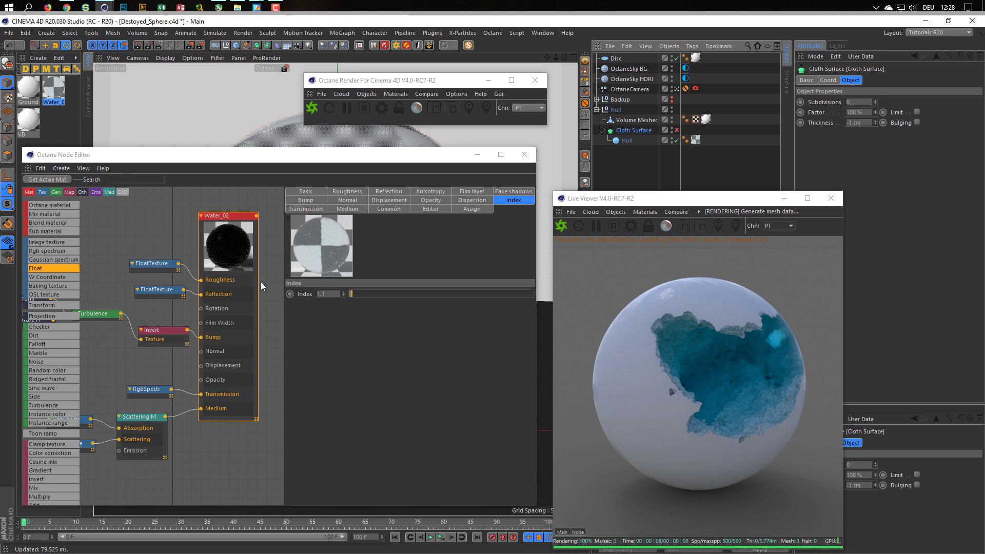
Step: Set the Scattering Medium's Phase to about -0.66 and its Density to 1.8
left_click(143, 418)
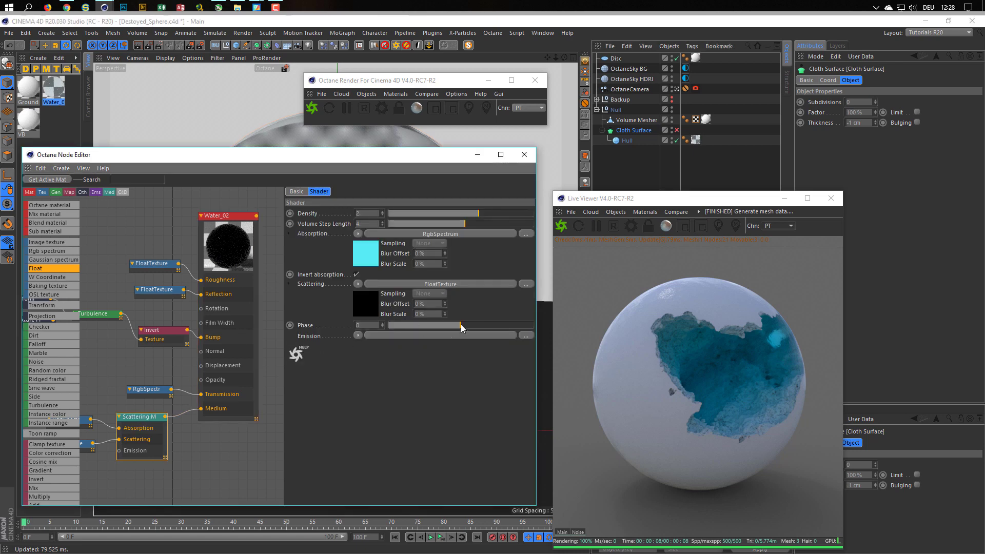
left_click_drag(460, 325, 395, 325)
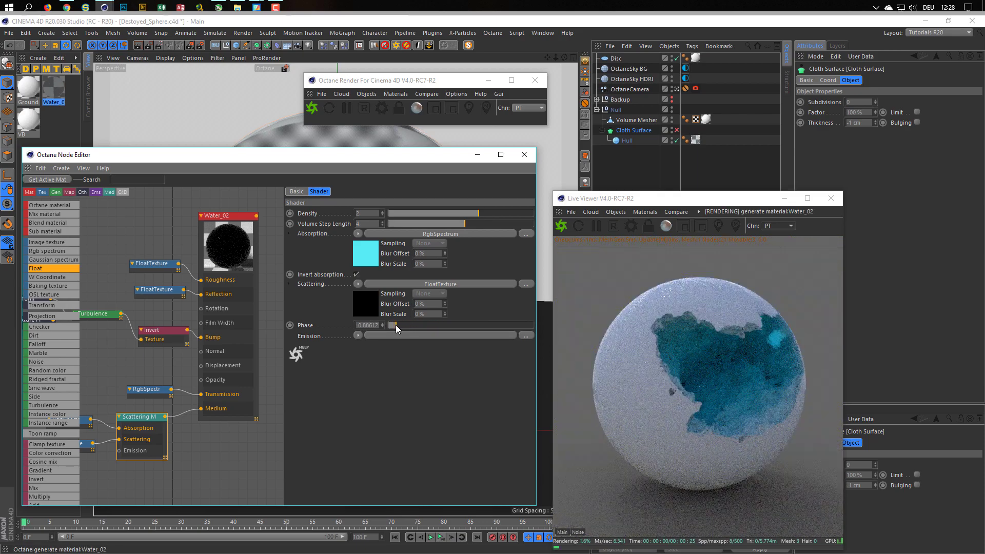
mouse_move(401, 325)
left_mouse_down()
mouse_move(540, 327)
mouse_move(412, 327)
left_mouse_up()
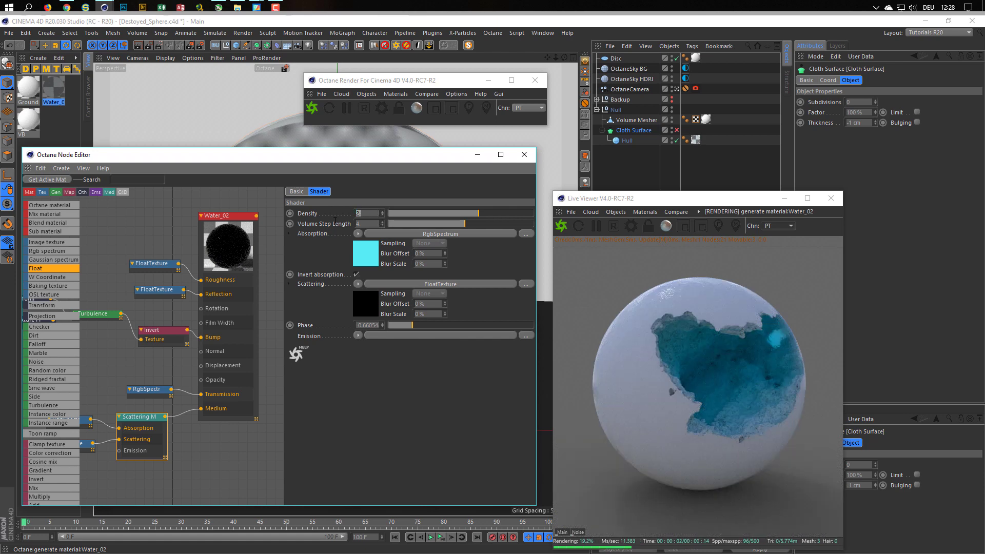
type("1,8")
key("Return")
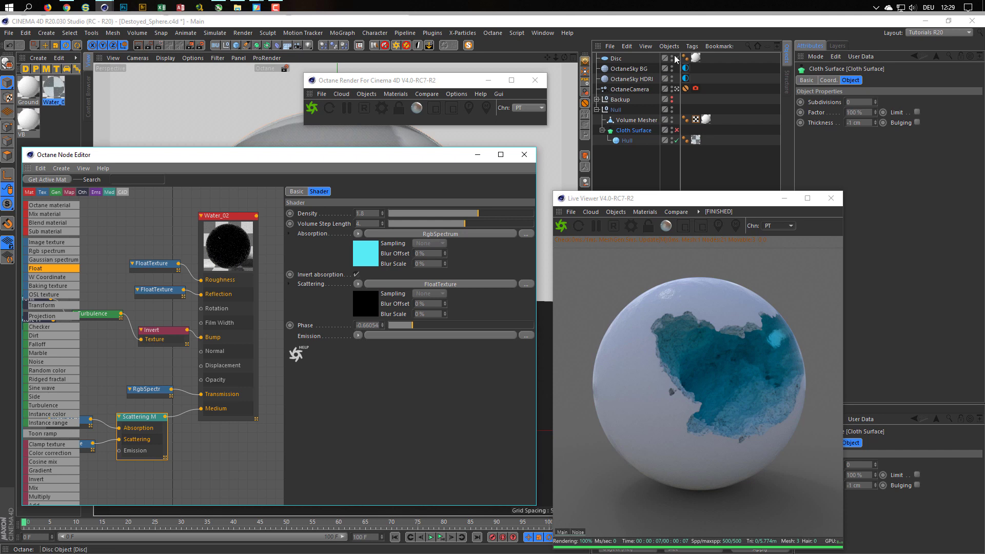
Step: Try the OctaneSky BG tag as Primary environment, then return it to Visible environment
left_click(686, 68)
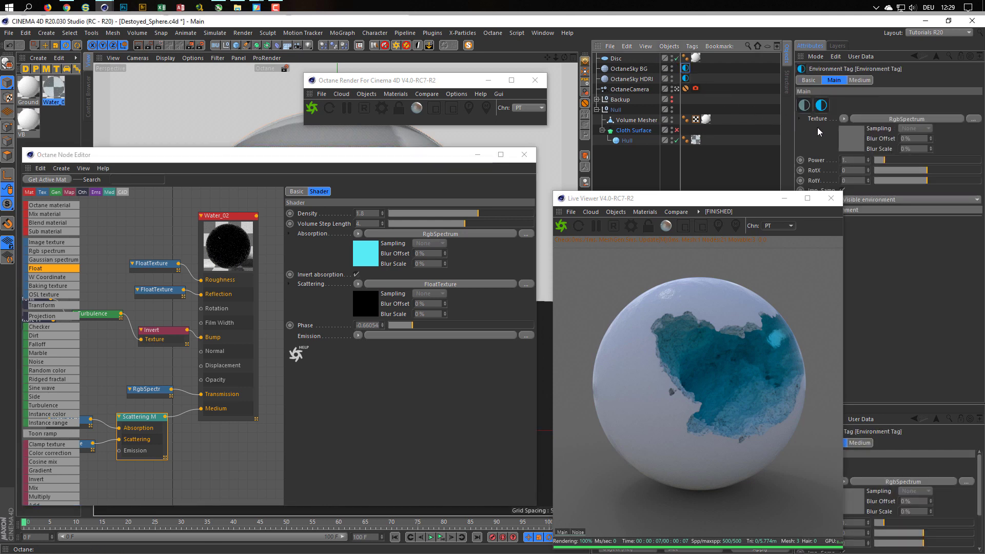
left_click(889, 202)
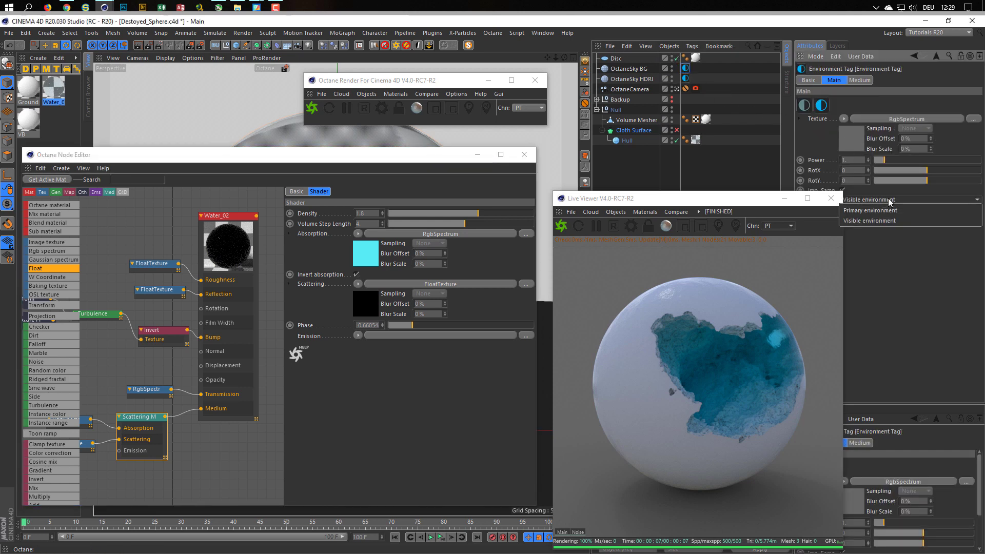
left_click(895, 211)
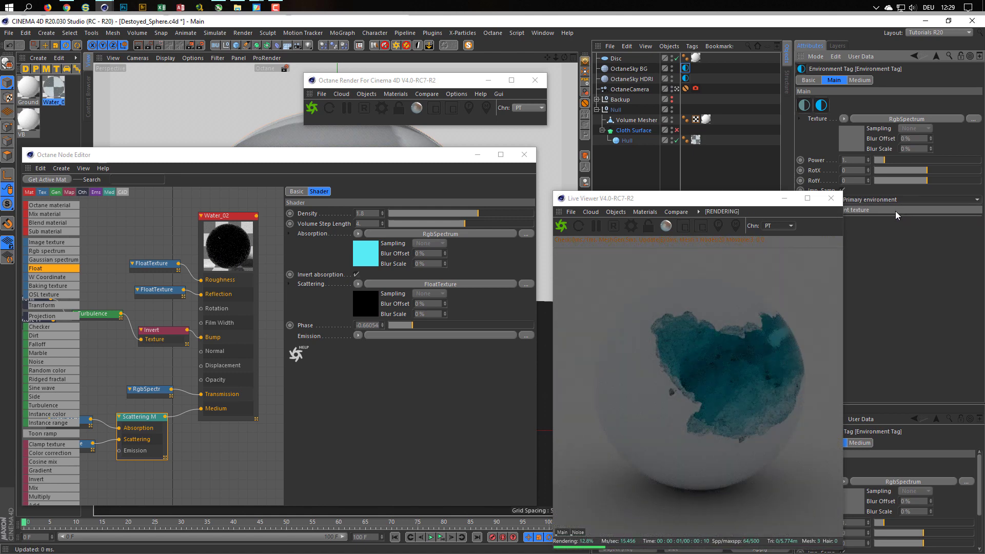
left_click(897, 200)
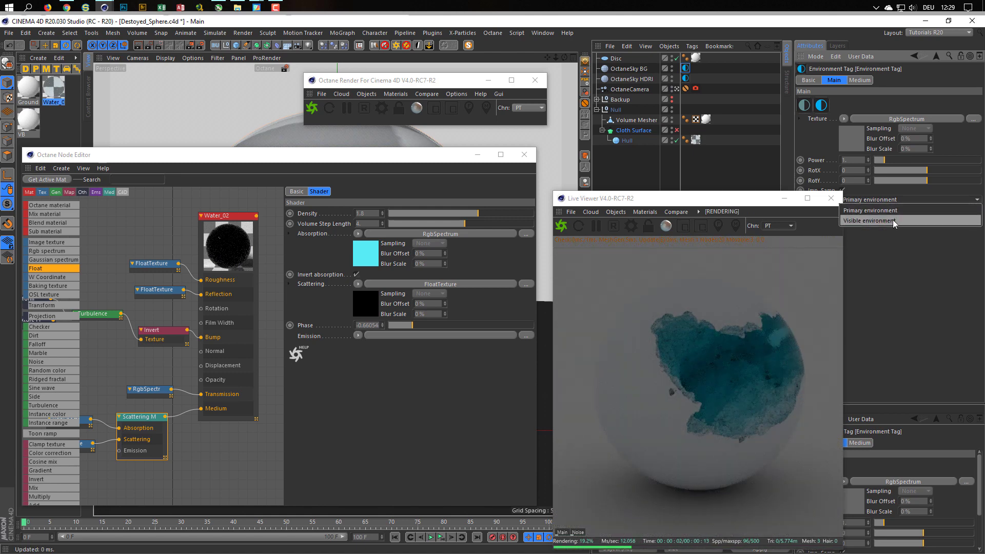
left_click(894, 221)
left_click_drag(734, 204, 618, 186)
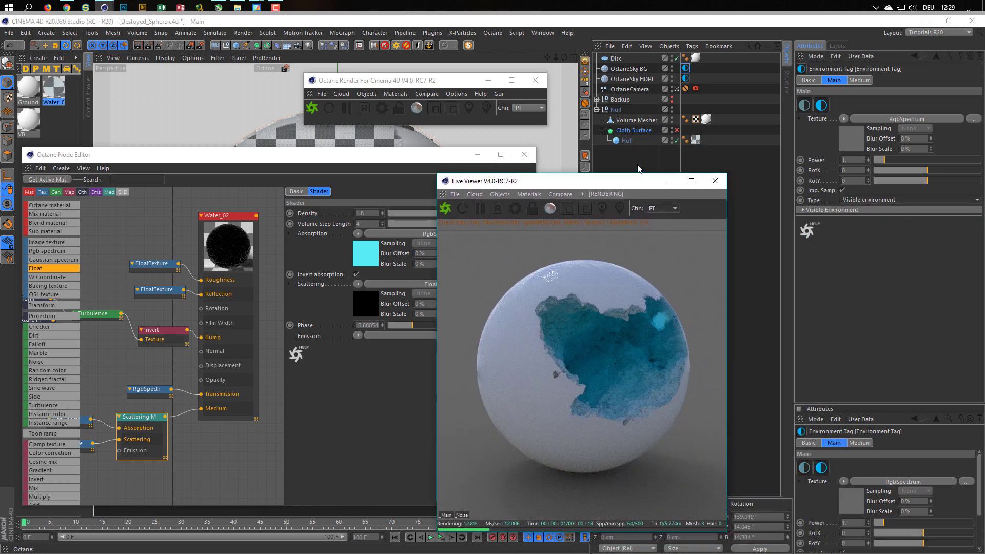
Step: Make the HDRI tag a Visible environment showing in Reflections and Refractions
left_click(686, 80)
left_click(878, 200)
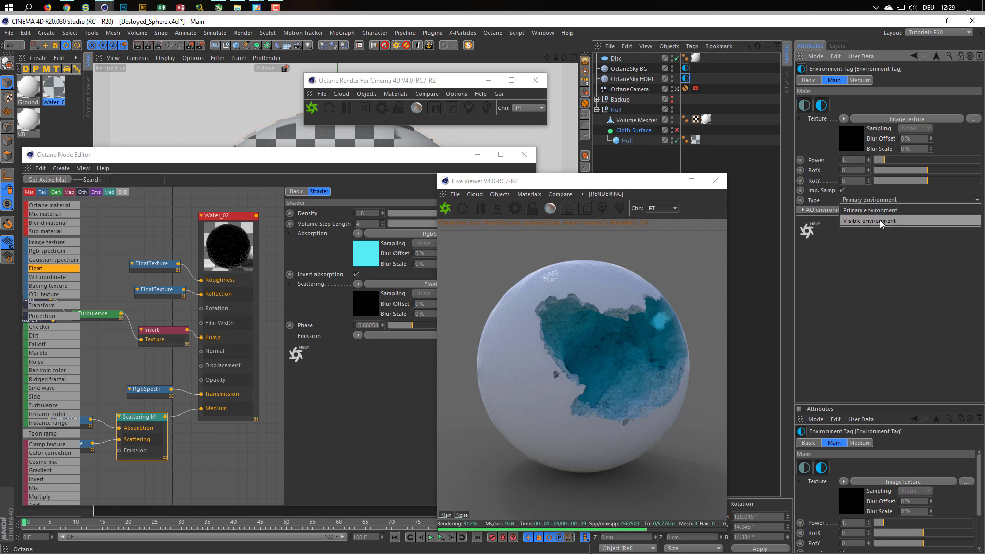
left_click(879, 219)
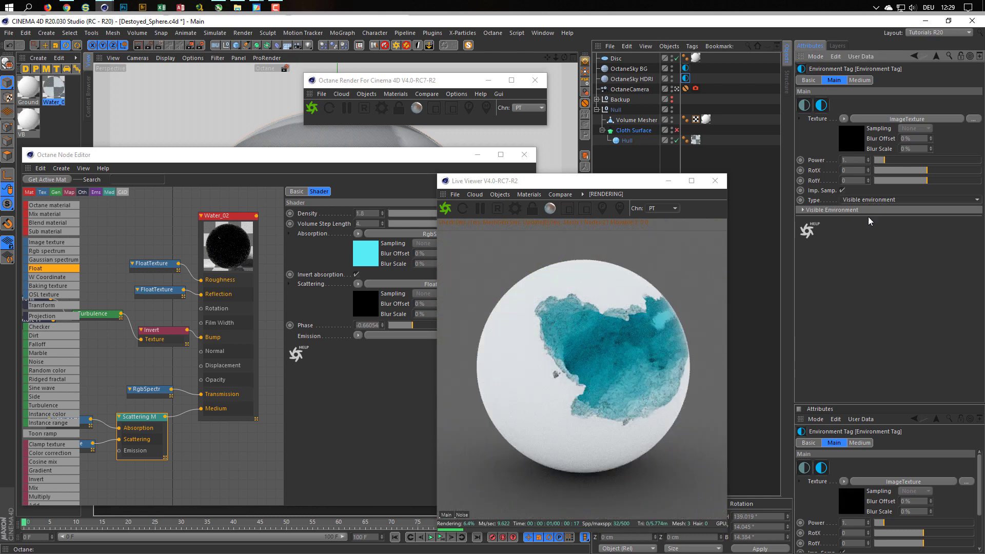
left_click(803, 211)
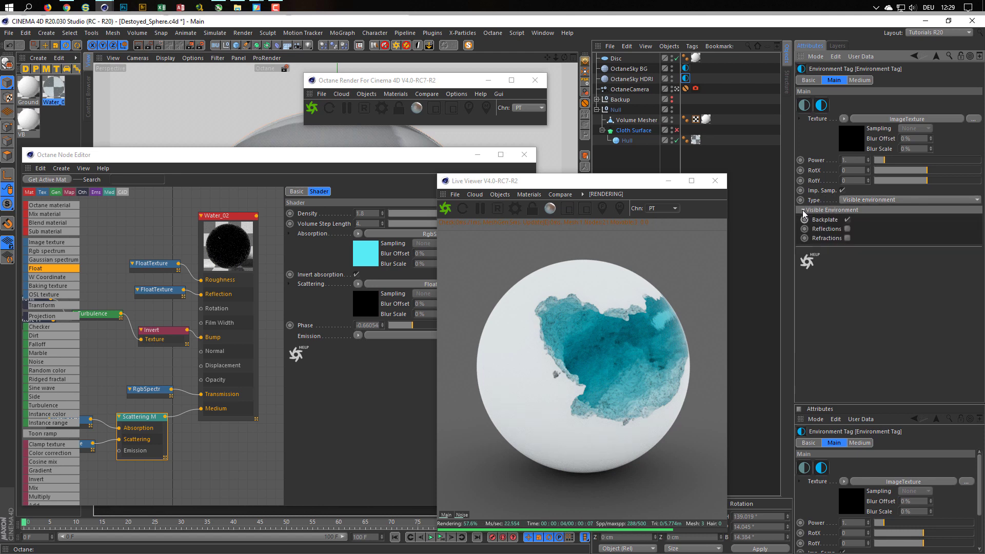
left_click(847, 229)
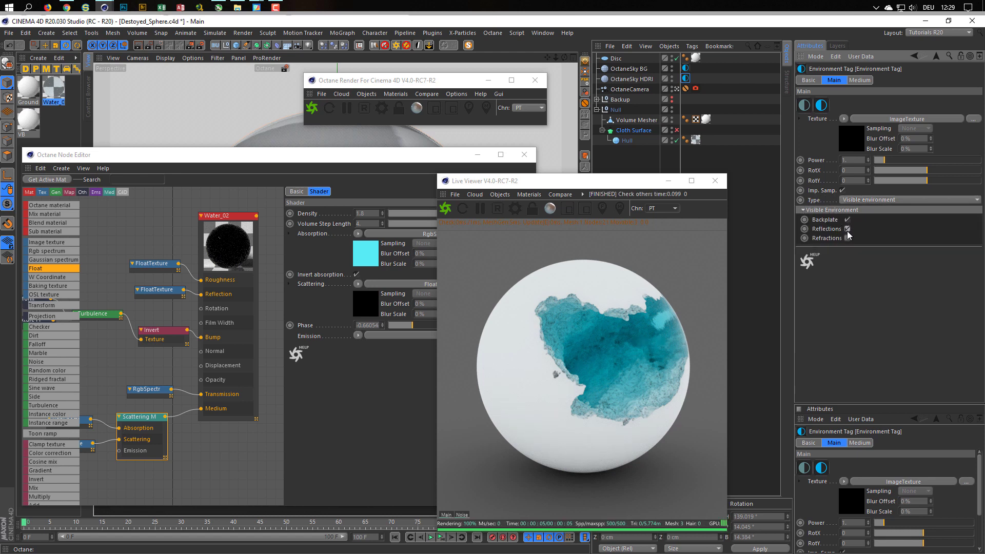
left_click(847, 238)
Step: Switch the HDRI tag's Type to Primary environment
left_click(860, 204)
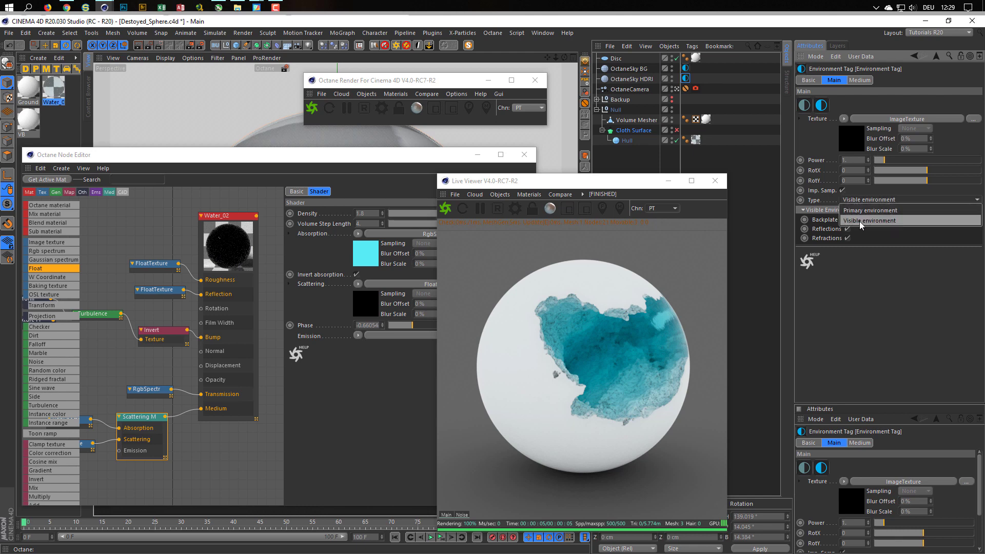
left_click(863, 220)
left_click(862, 206)
left_click(862, 210)
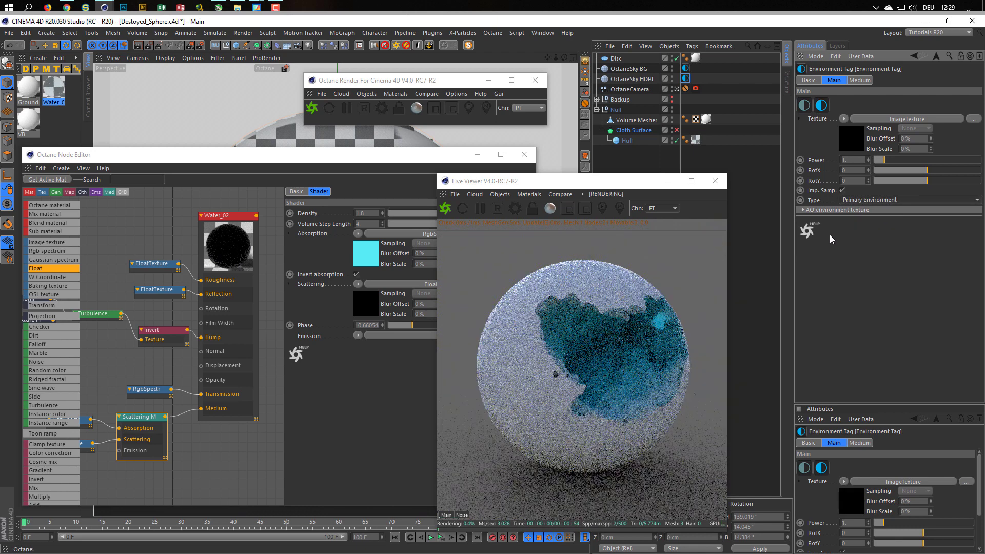
Step: Turn on the Cloth Surface and give it a Thickness of -0.1 cm
left_click(676, 130)
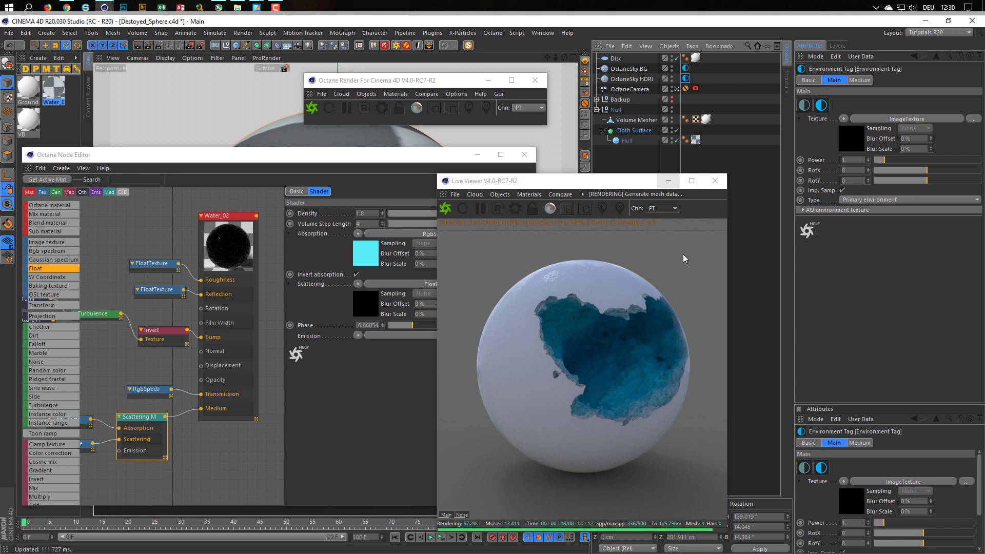
left_click(634, 130)
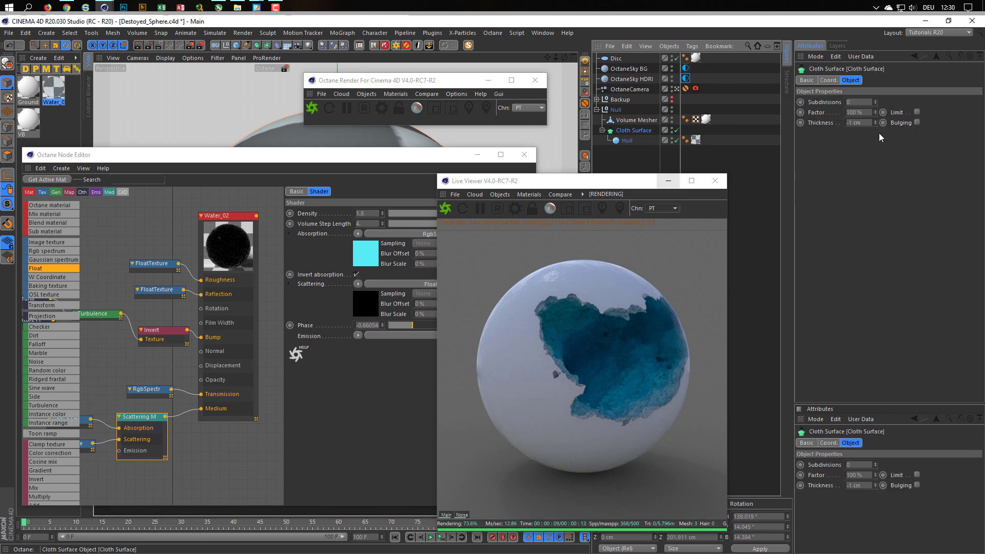
left_click(858, 123)
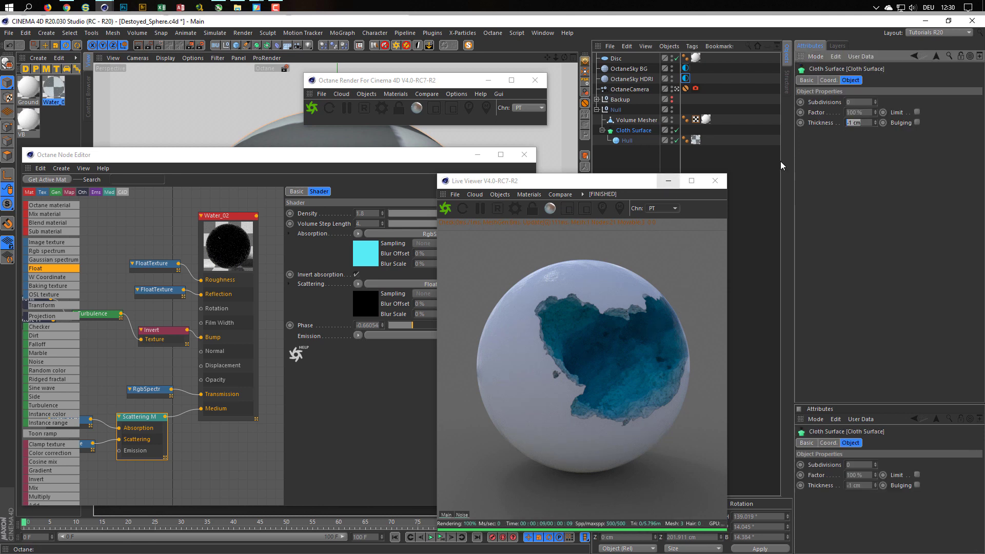
type("-0.1")
key("Return")
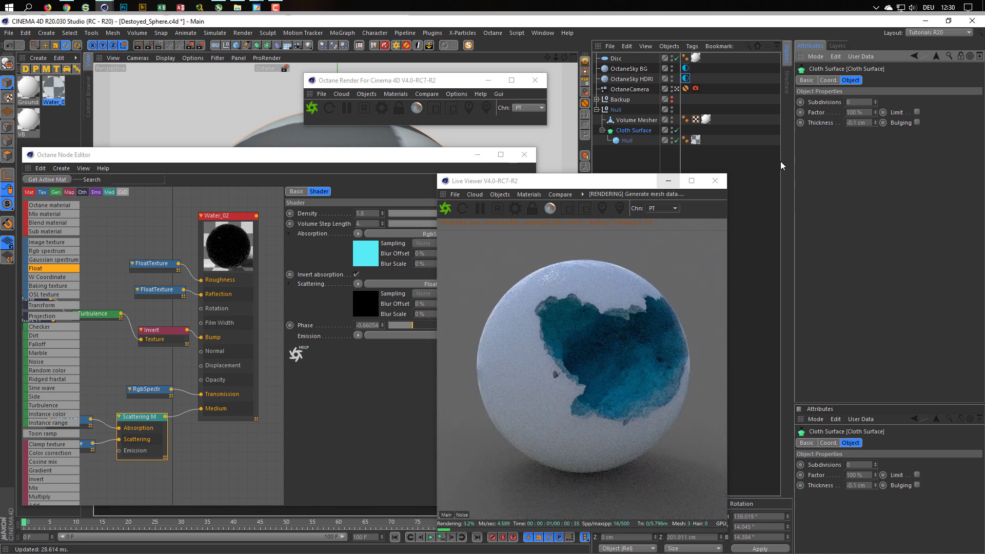
Step: Set the Water_02 scattering medium's Phase to 0
left_click(142, 424)
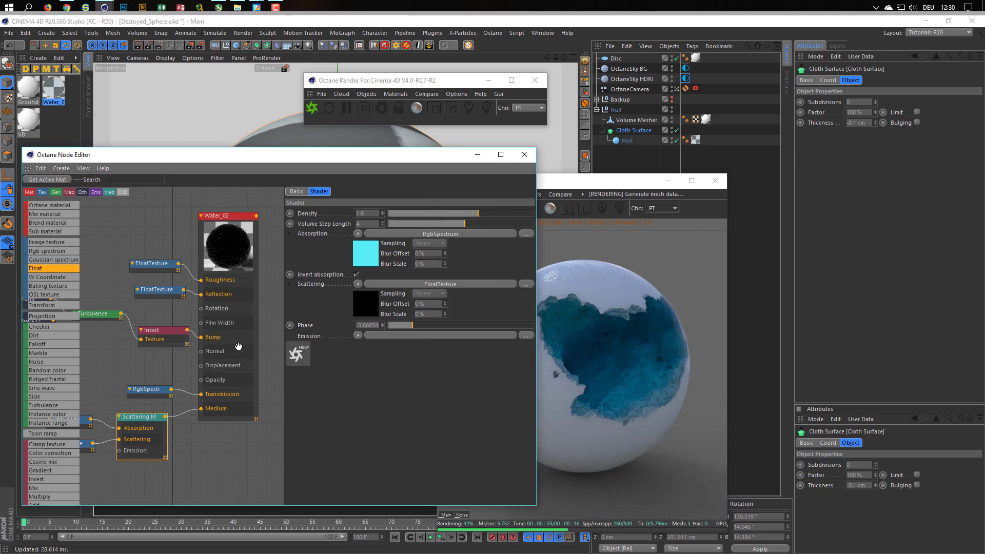
double_click(367, 324)
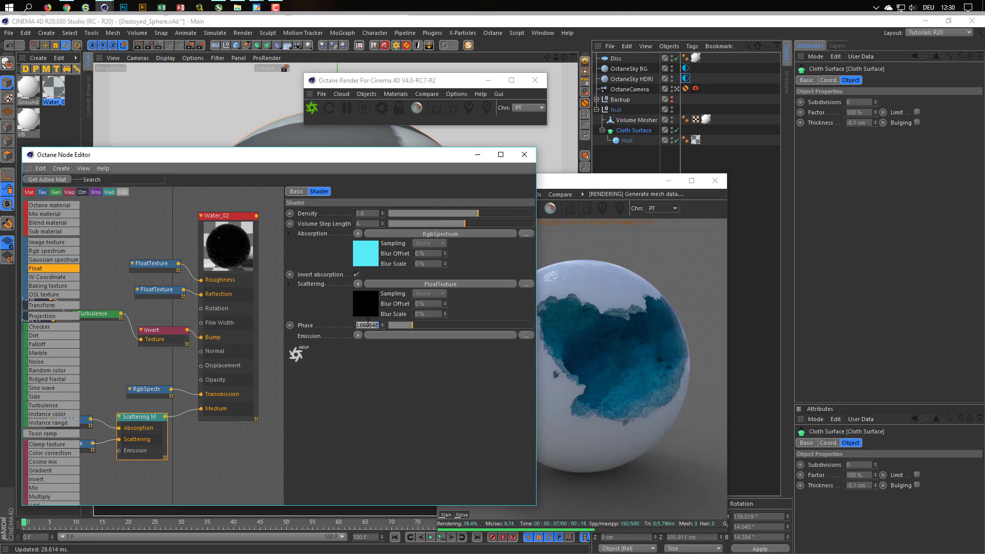
type("0")
key("Return")
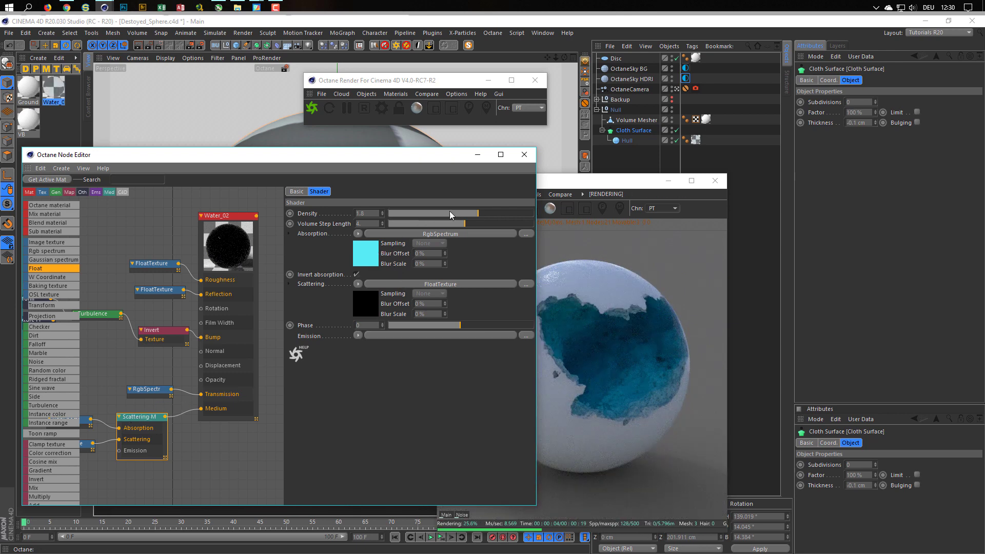
Step: Try medium Density values around 0.5–0.7 and turn the Cloth Surface off again
left_click_drag(474, 214, 468, 216)
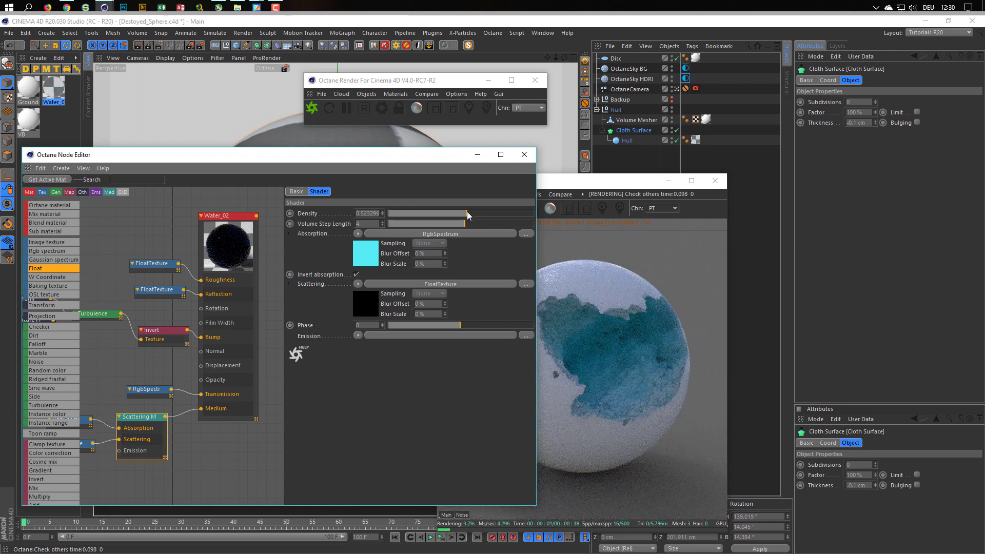
left_click_drag(467, 216, 471, 215)
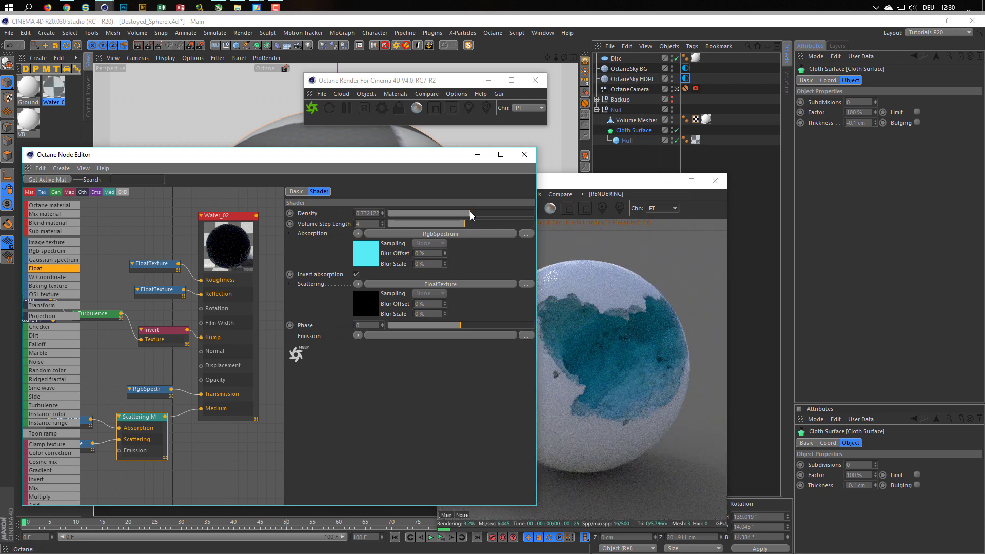
left_click(617, 184)
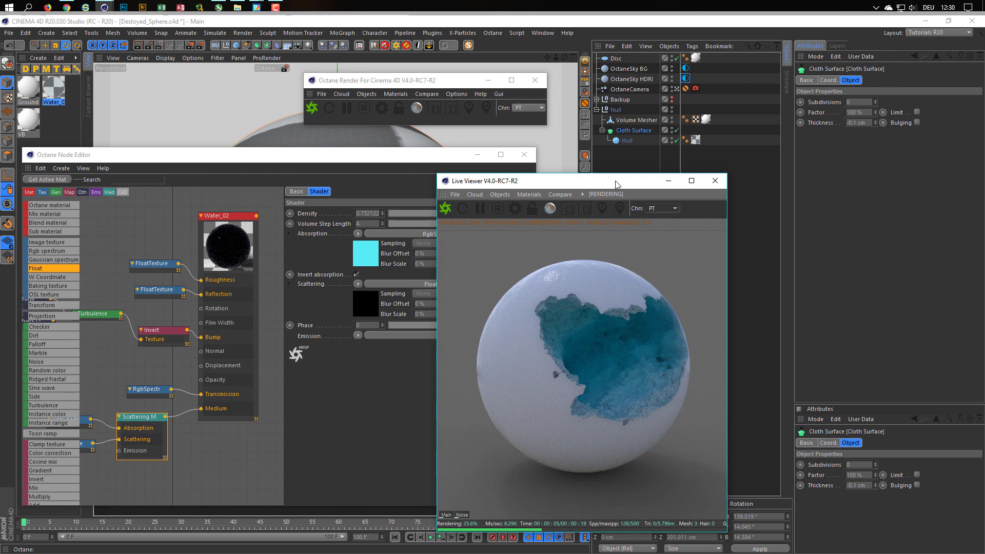
left_click(677, 131)
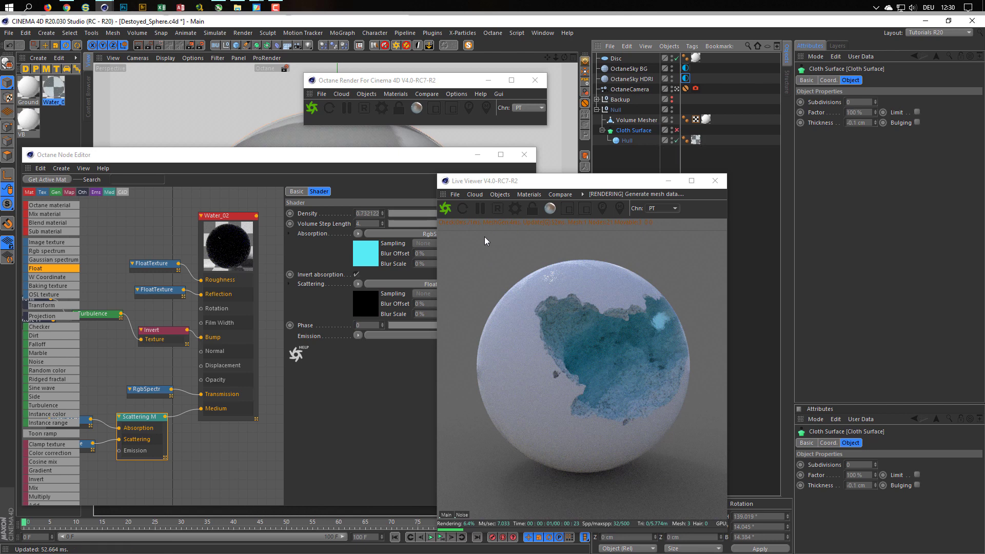
Step: Raise the scattering medium's Density to about 2.24
left_click(405, 213)
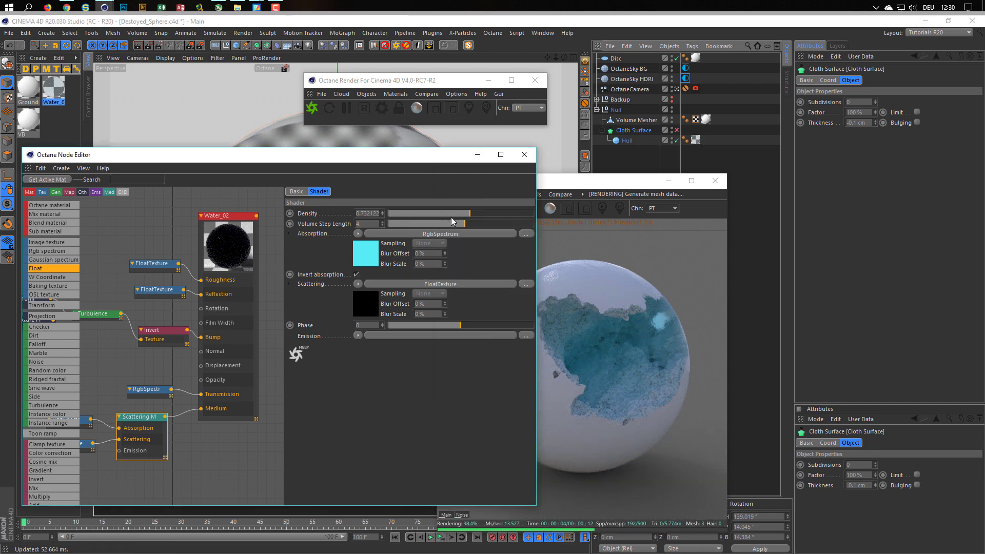
left_click_drag(460, 222, 480, 217)
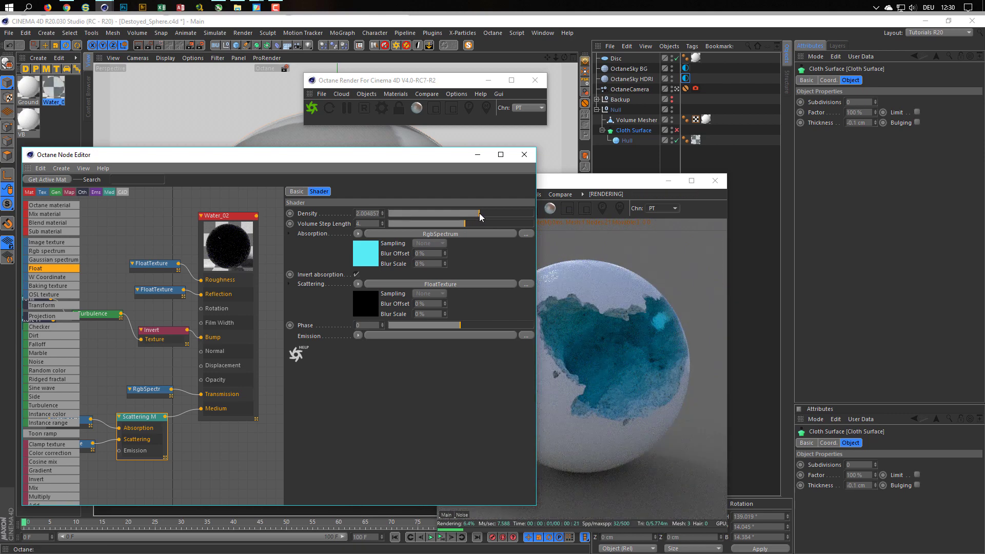
left_click_drag(481, 217, 483, 217)
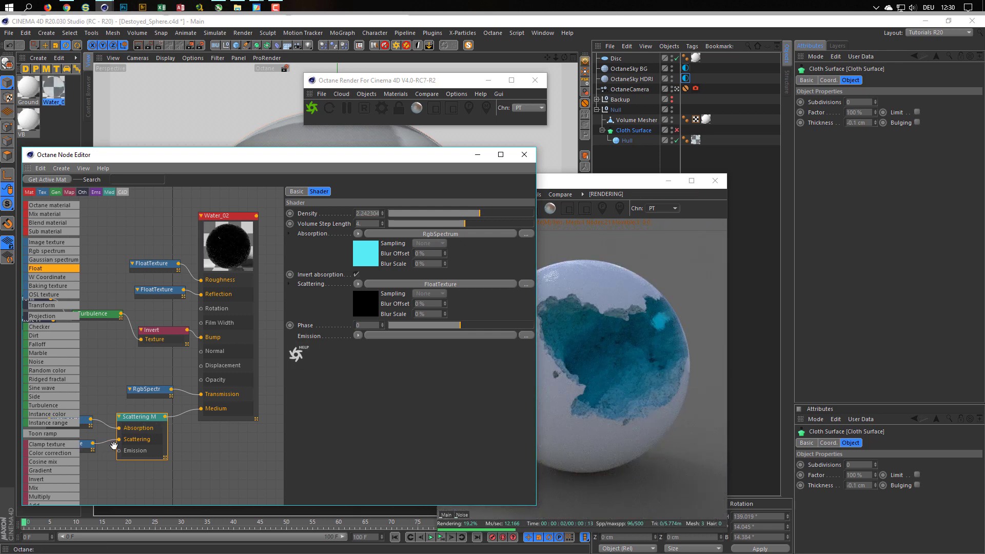
middle_click_drag(127, 433, 161, 412)
Step: Nudge the Scattering FloatTexture value up and move the Node Editor down to uncover the render
left_click(100, 423)
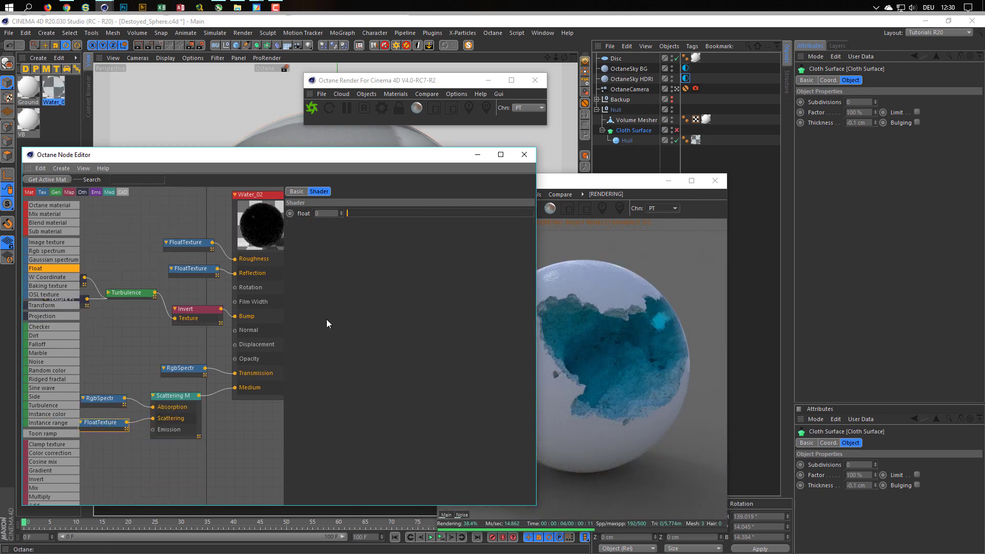
mouse_move(349, 211)
left_mouse_down()
mouse_move(442, 217)
mouse_move(348, 211)
left_mouse_up()
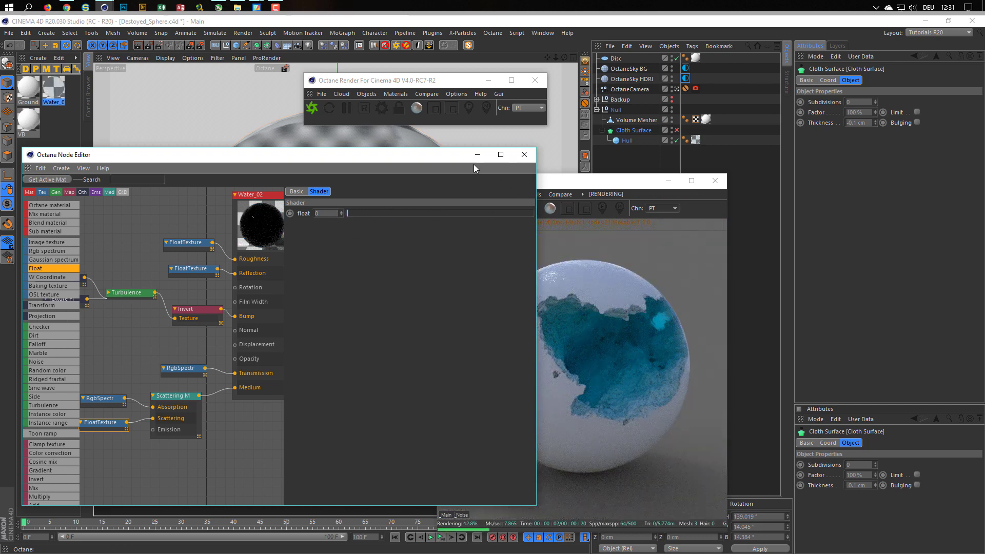
left_click_drag(443, 154, 396, 297)
left_click_drag(398, 394, 417, 406)
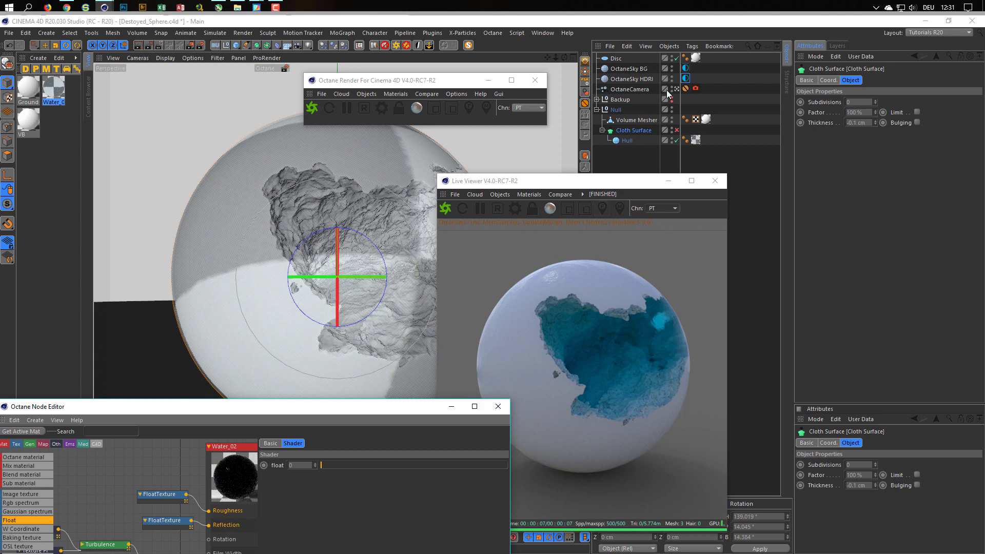
Step: Rotate the HDRI environment to RotX -0.05625 and move the Node Editor back up
left_click(686, 79)
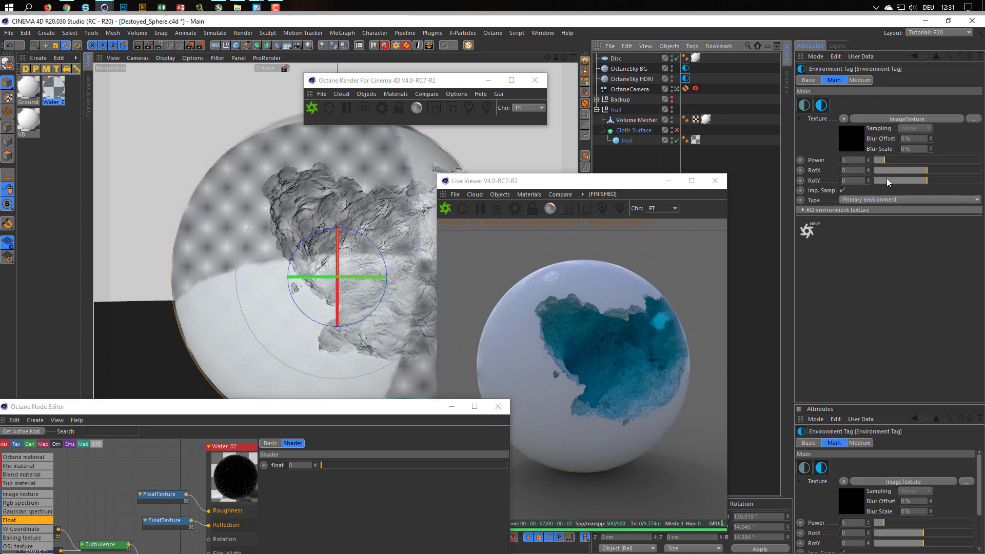
left_click_drag(929, 173, 964, 171)
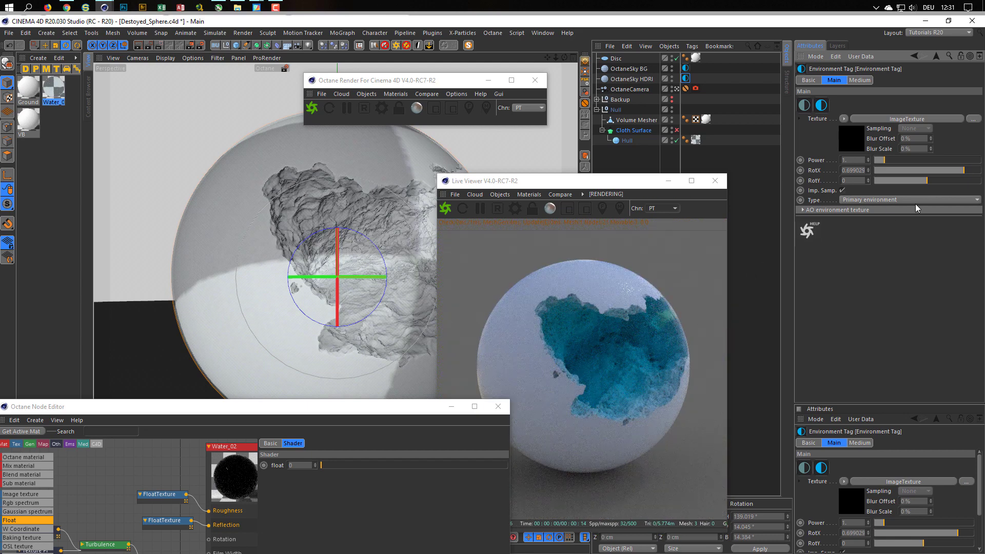
left_click_drag(964, 171, 924, 180)
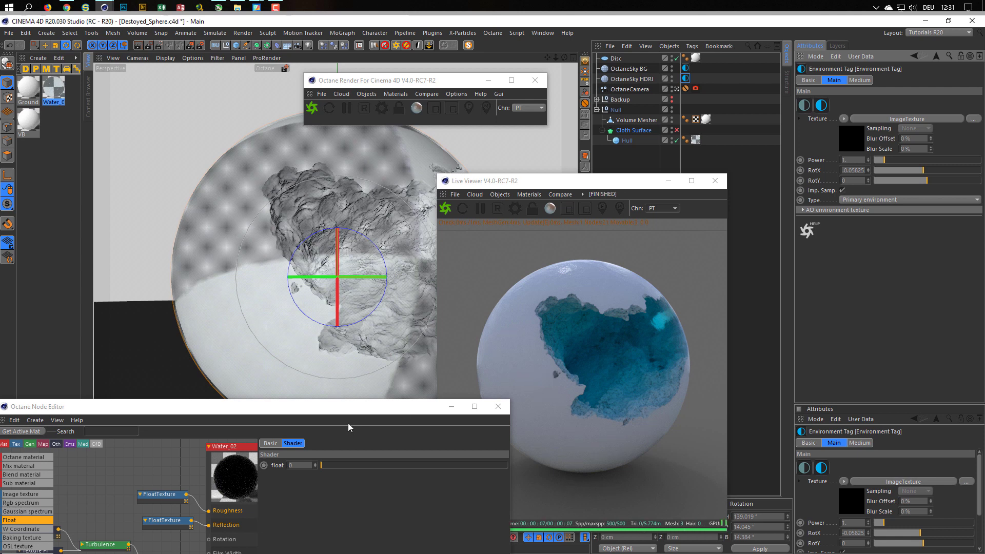
left_click_drag(347, 408, 332, 270)
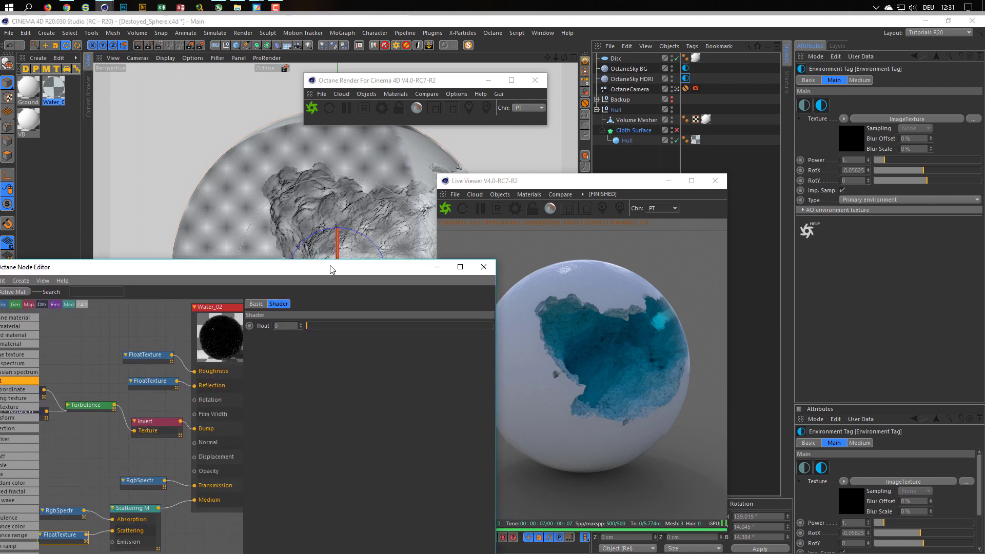
left_click_drag(342, 270, 318, 207)
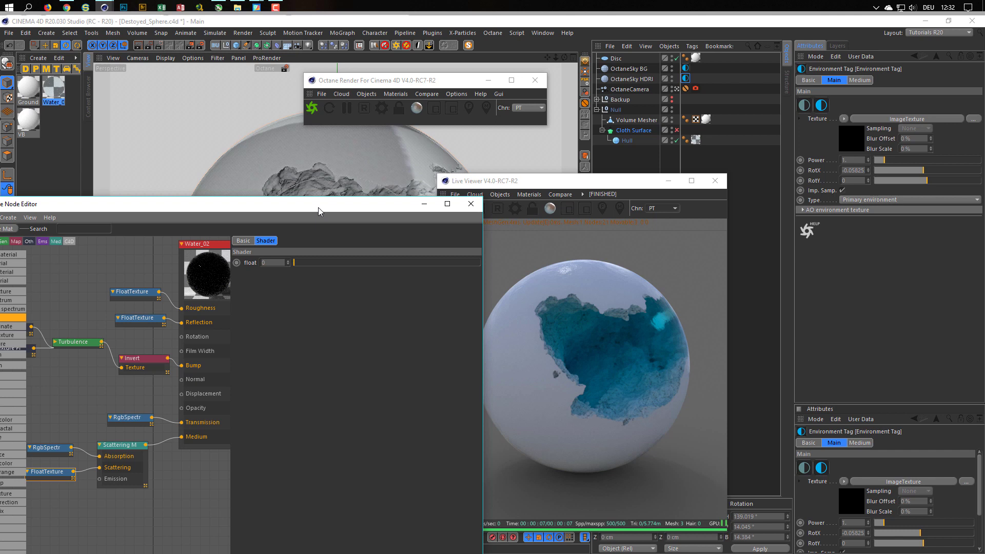
Step: Reposition the Node Editor and move the Invert and Turbulence nodes down to tidy the graph
left_click_drag(318, 207, 364, 215)
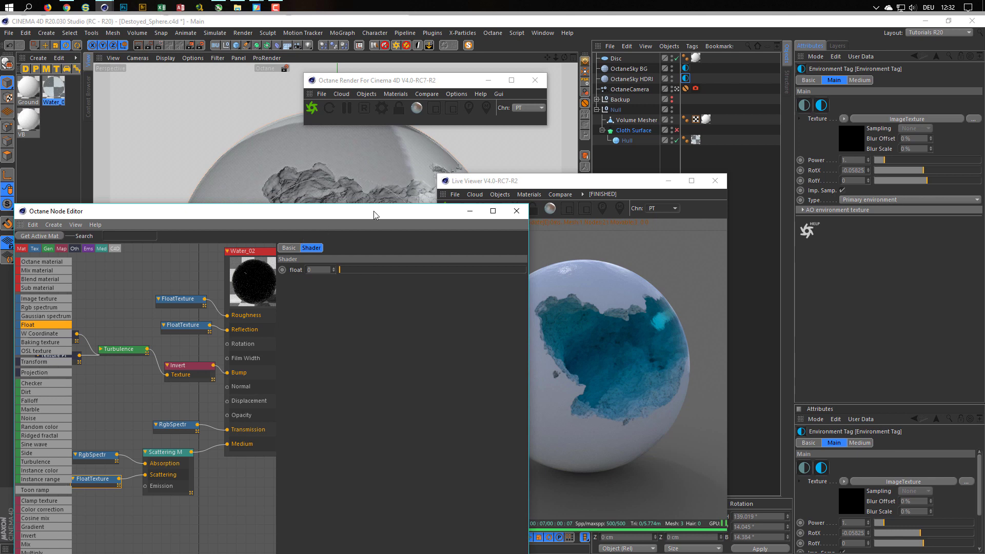
left_click_drag(375, 214, 336, 195)
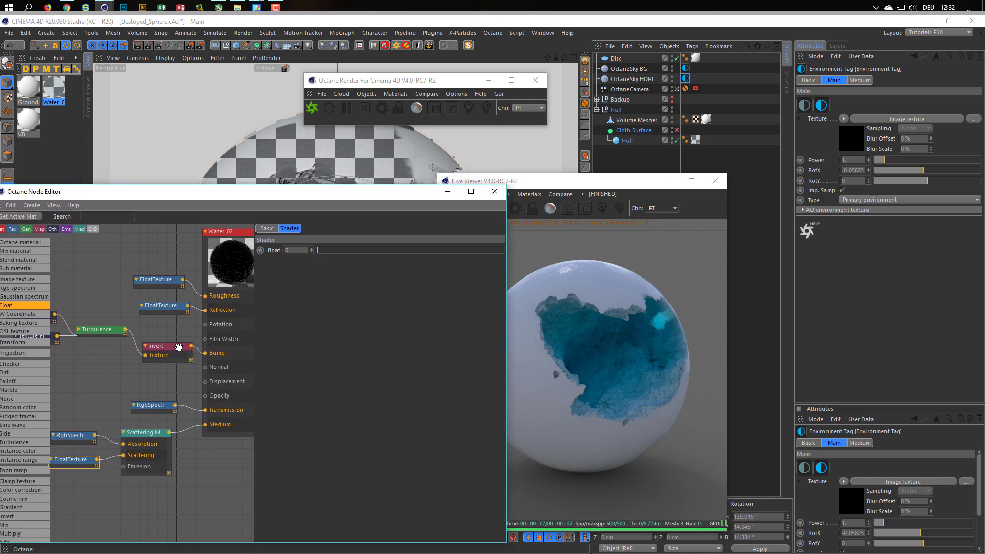
left_click_drag(179, 348, 175, 358)
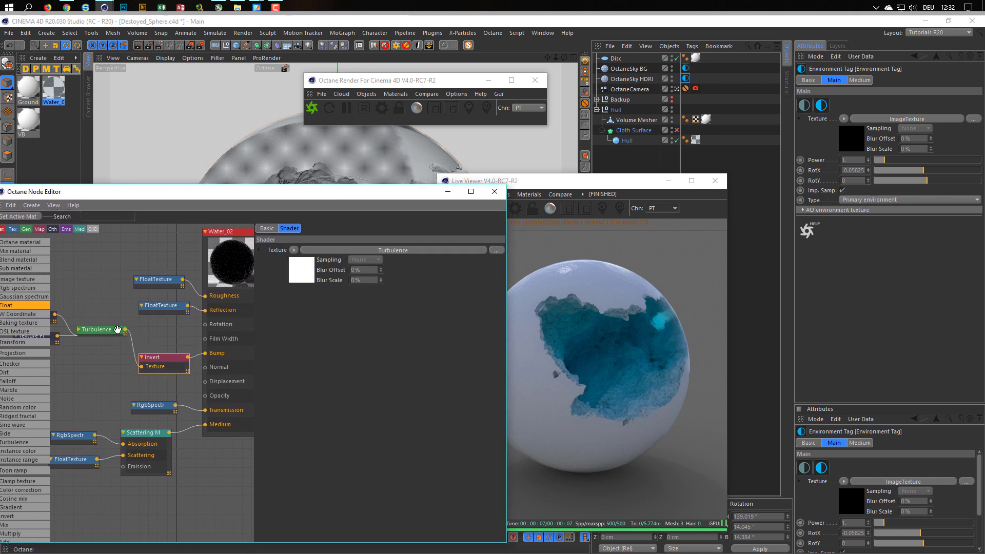
left_click_drag(117, 330, 106, 362)
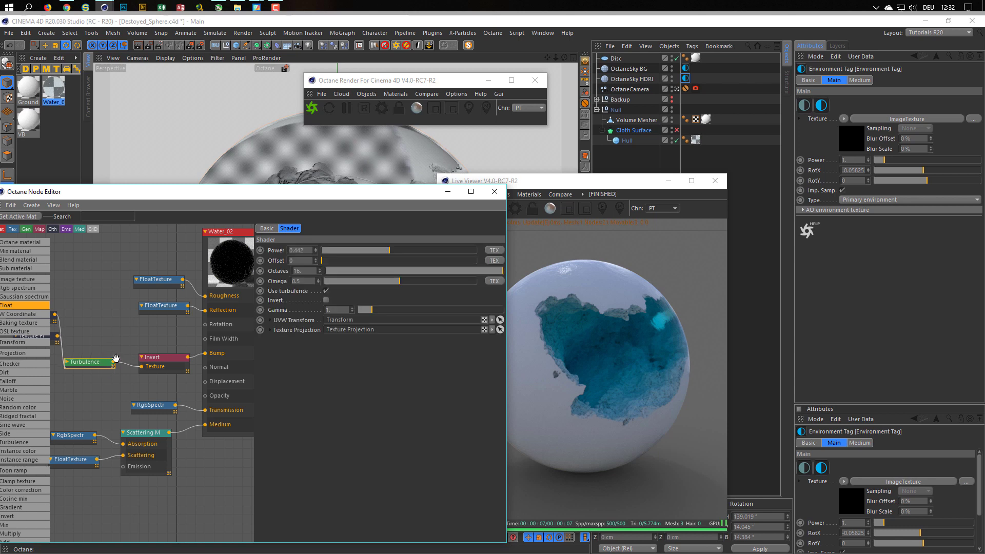
Step: Delete the FloatTexture node feeding Water_02's Reflection
left_click(159, 307)
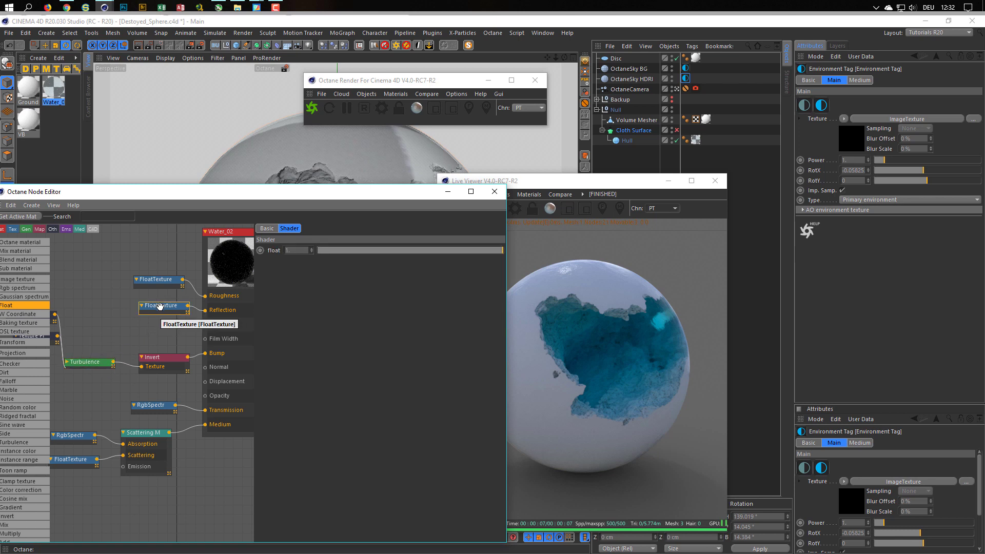
left_click_drag(160, 306, 154, 302)
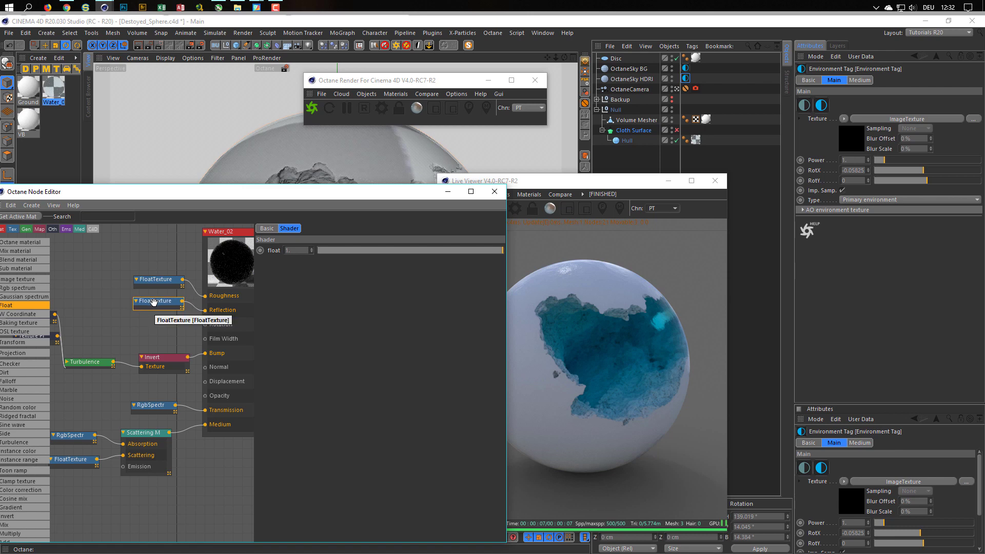
key("Delete")
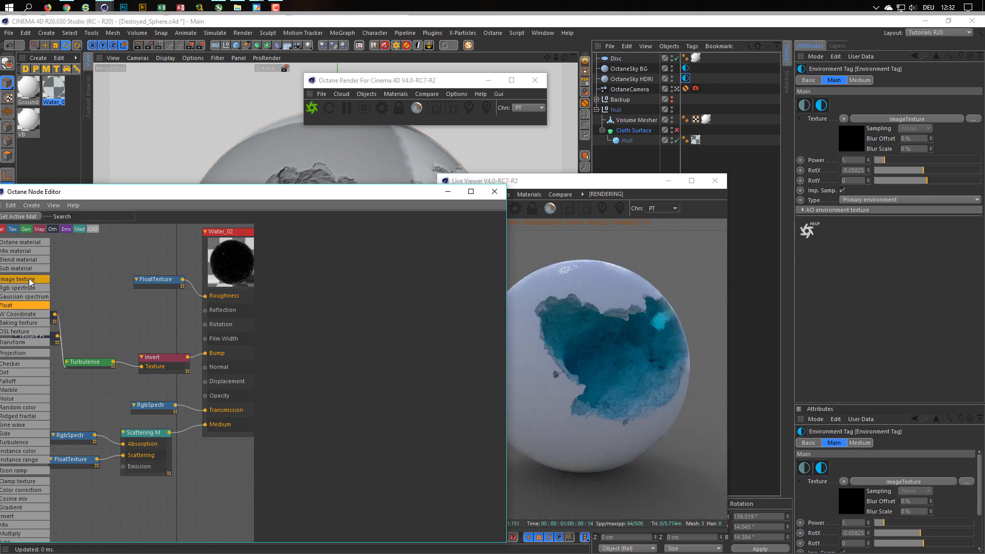
Step: Wire a new RGB spectrum node into Reflection, trying cyan tints before settling on white (S 0%, V 100%)
left_click_drag(25, 285, 209, 313)
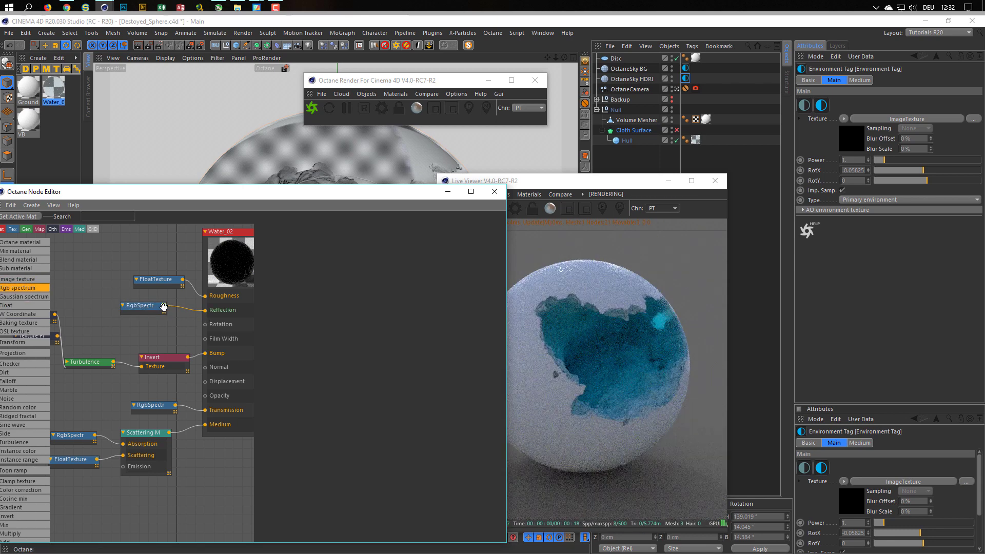
left_click_drag(496, 297, 508, 300)
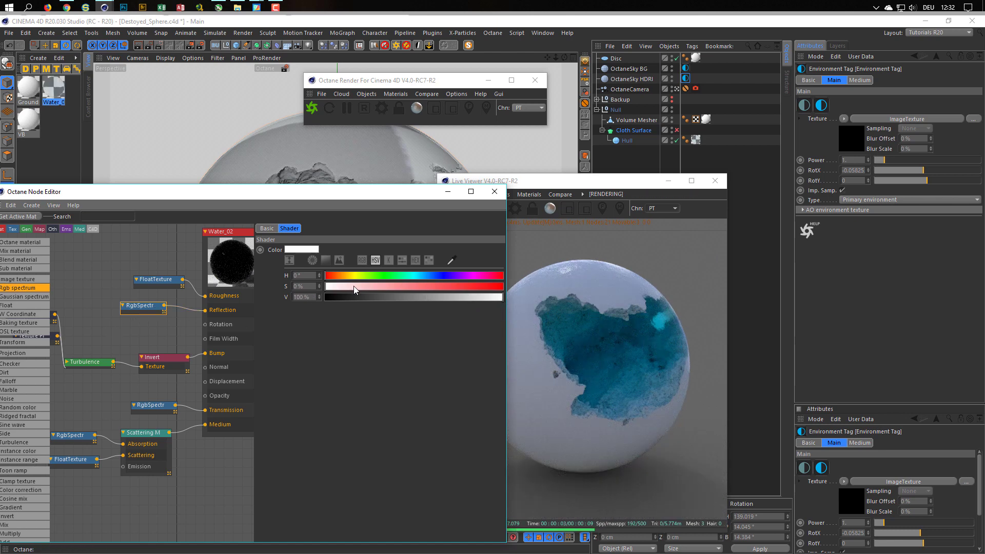
left_click(416, 275)
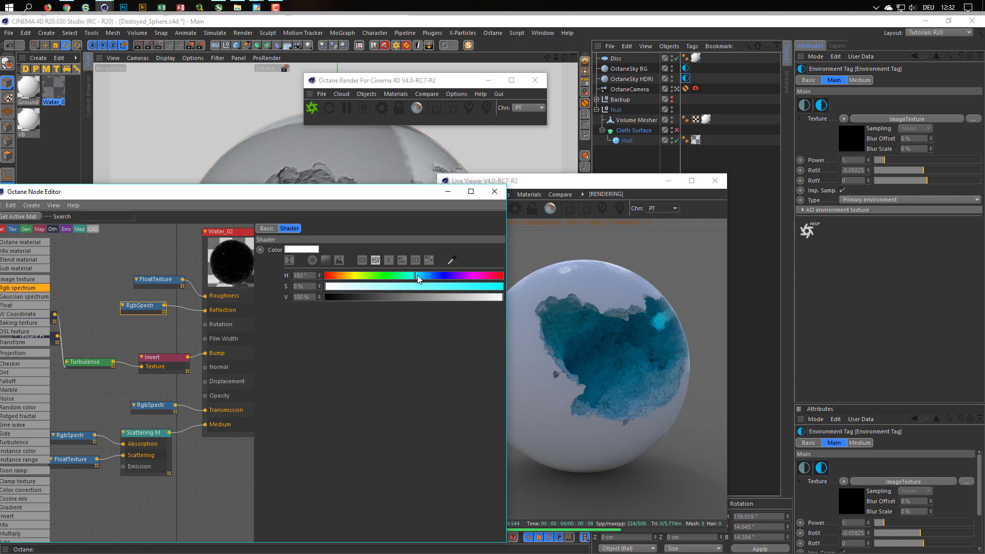
left_click(371, 286)
left_click_drag(392, 287, 442, 287)
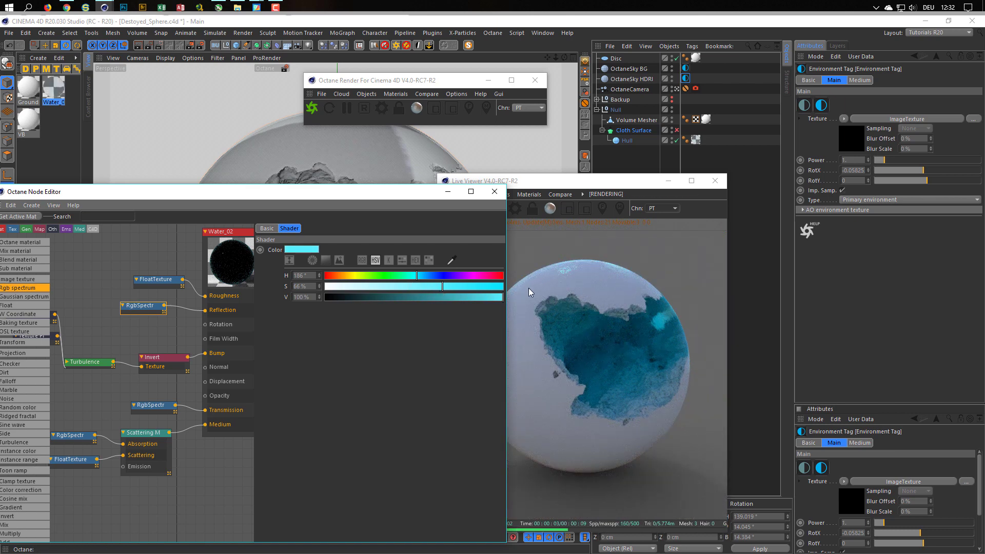
left_click_drag(423, 275, 426, 275)
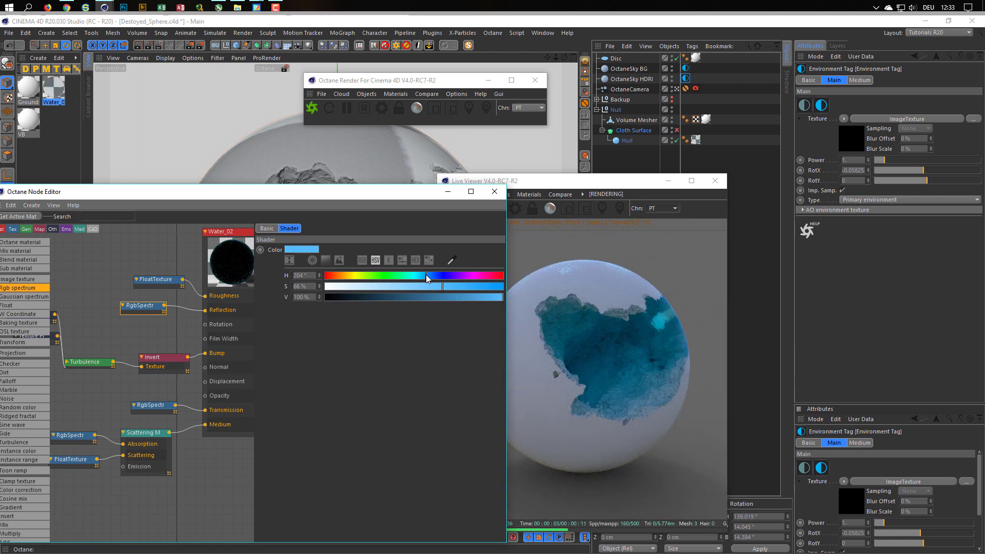
left_click(357, 286)
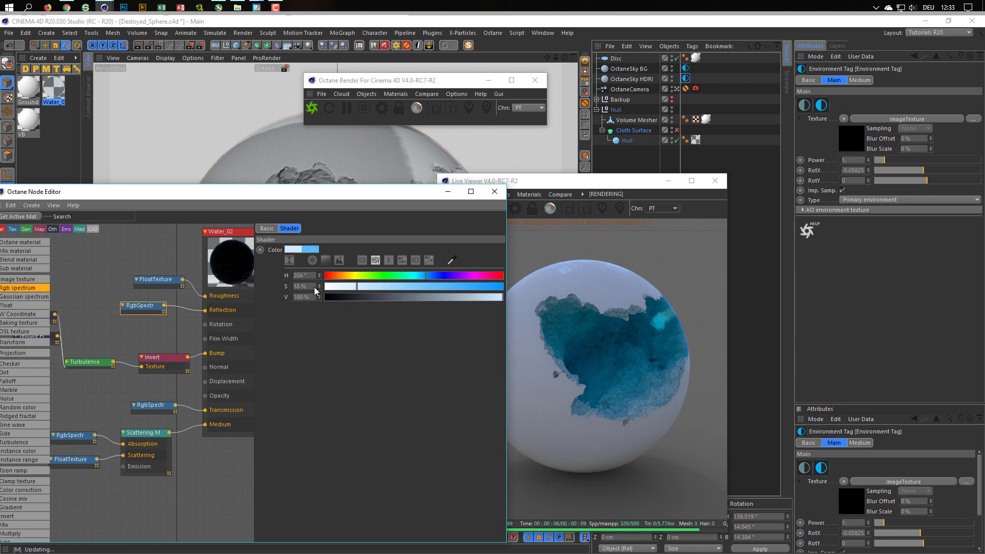
left_click(325, 286)
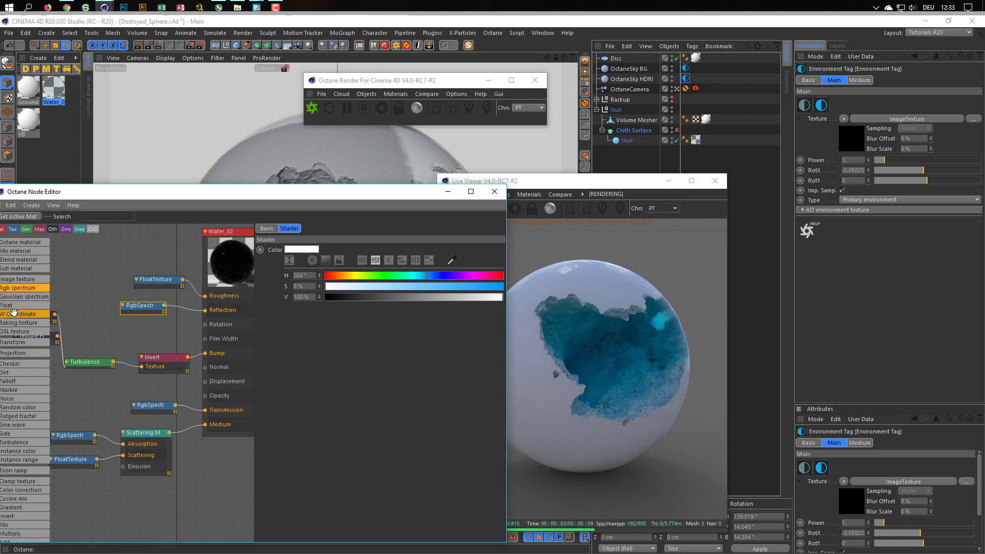
Step: Wire a new Float node into Film Width and lower its value from 0.5 to about 0.1
left_click_drag(113, 340, 123, 336)
left_click_drag(131, 330, 204, 341)
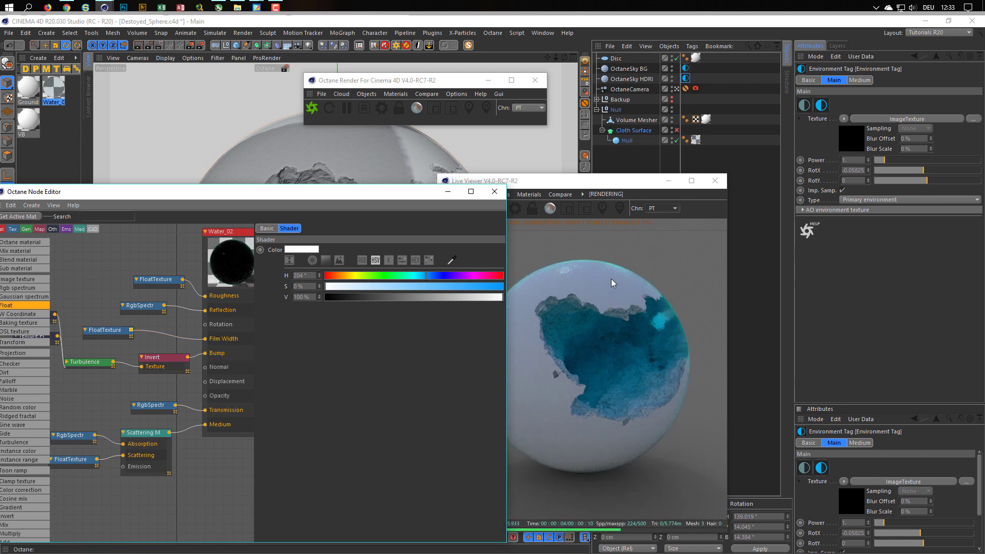
left_click(626, 260)
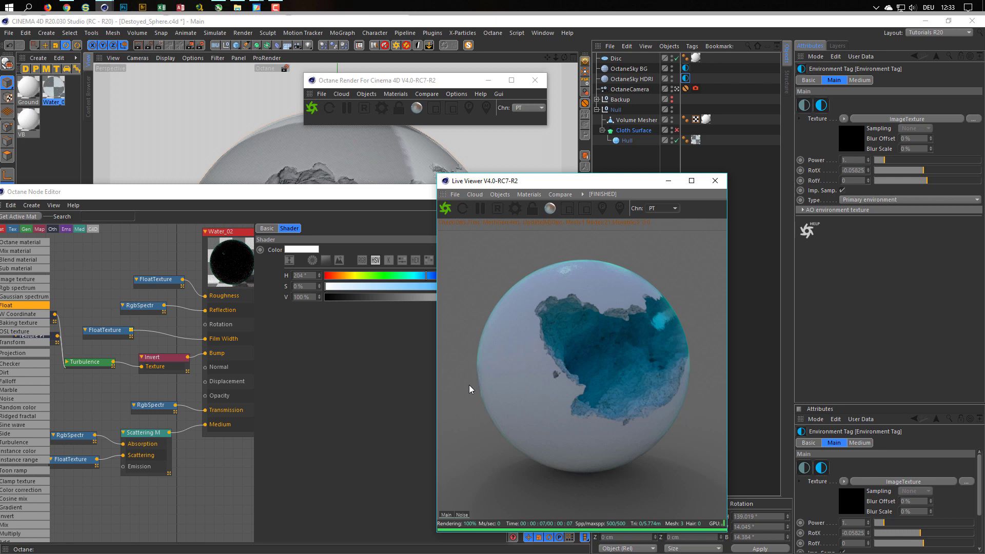
left_click(121, 331)
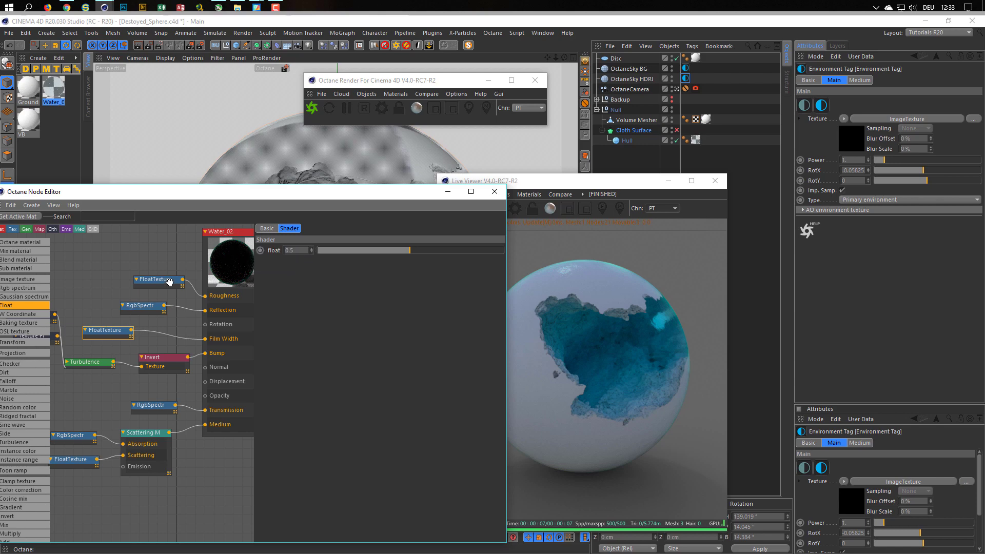
left_click_drag(402, 251, 336, 251)
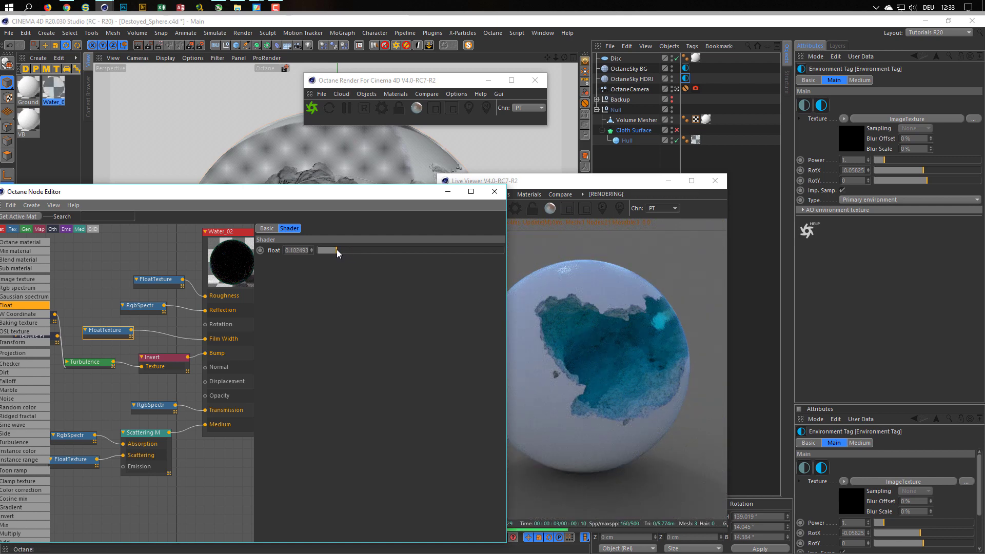
left_click(555, 182)
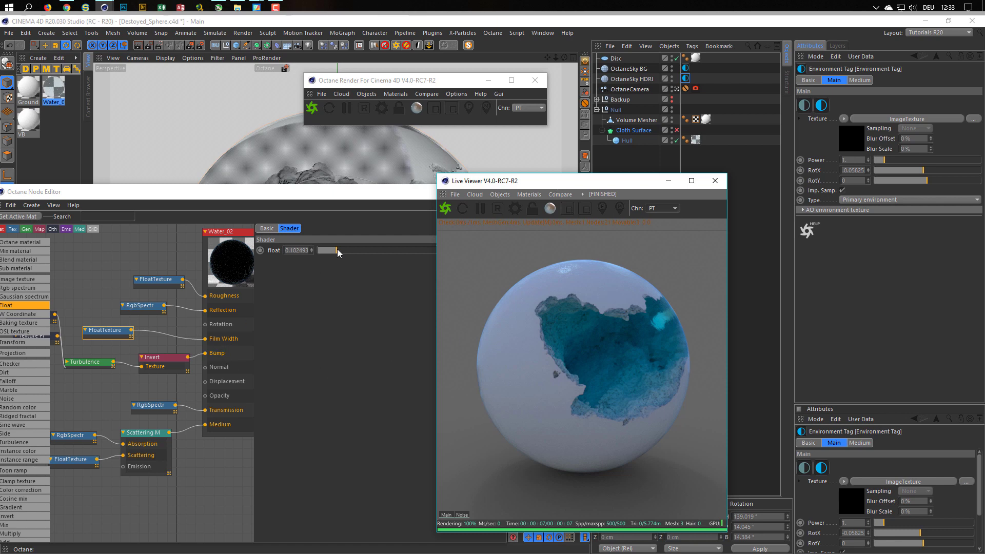
Step: Enter 0.1, then 0.5, as the Film Width float and let the live render finish
left_click_drag(328, 250, 300, 249)
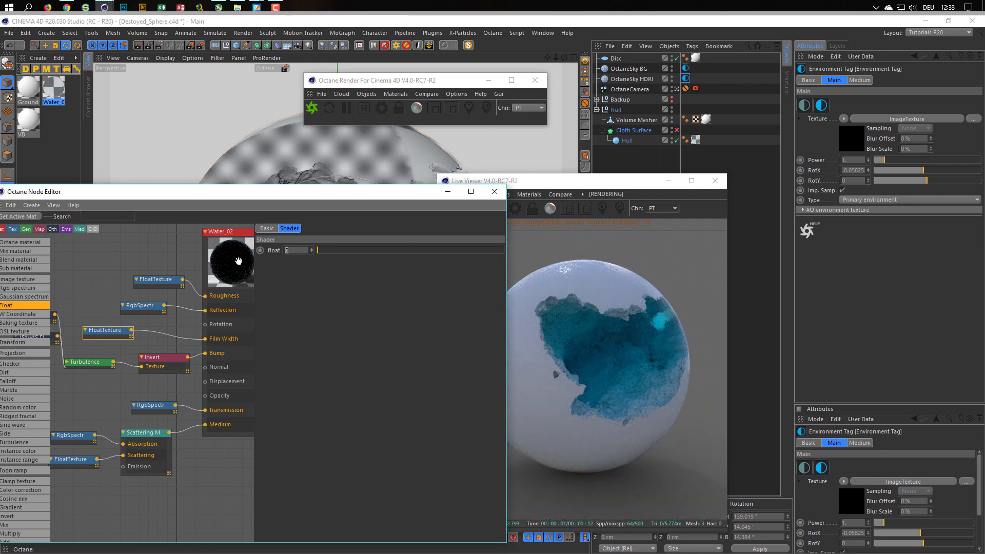
type("0.1")
key("Return")
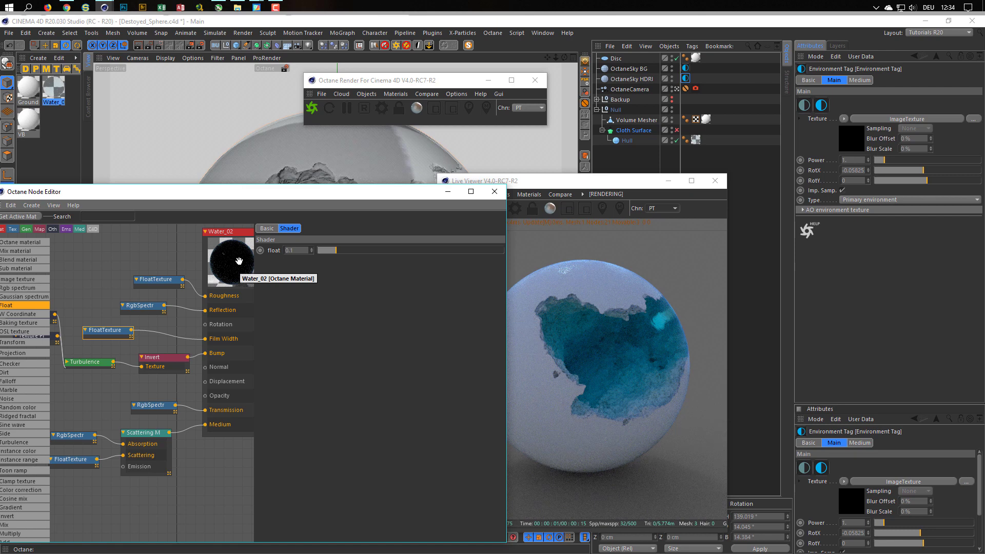
double_click(290, 250)
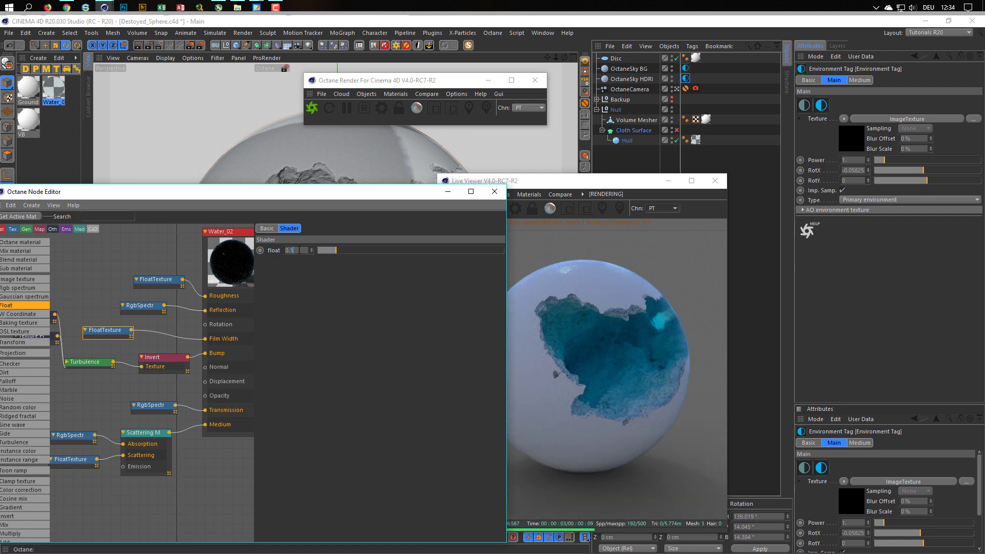
left_click_drag(299, 251, 274, 249)
type("5")
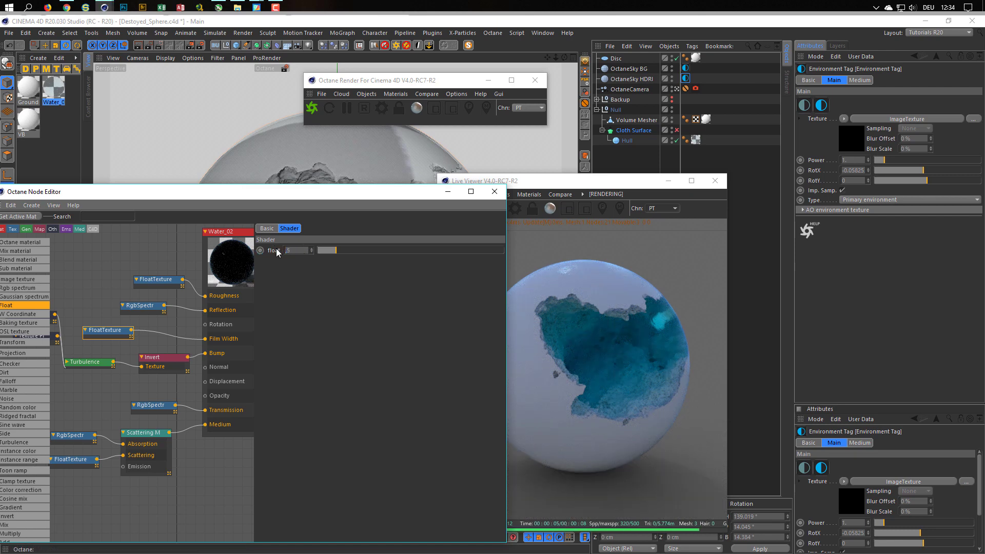
key("Return")
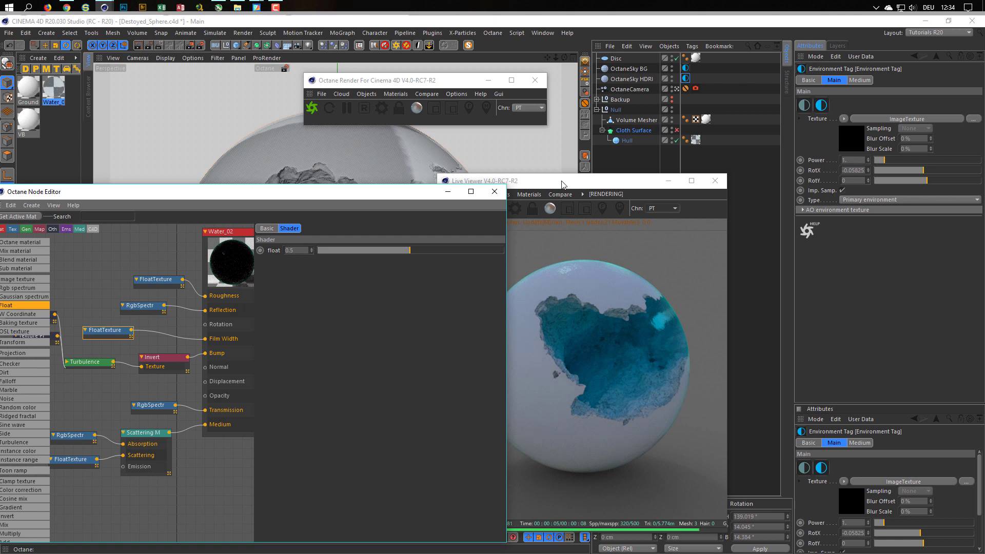
left_click(565, 287)
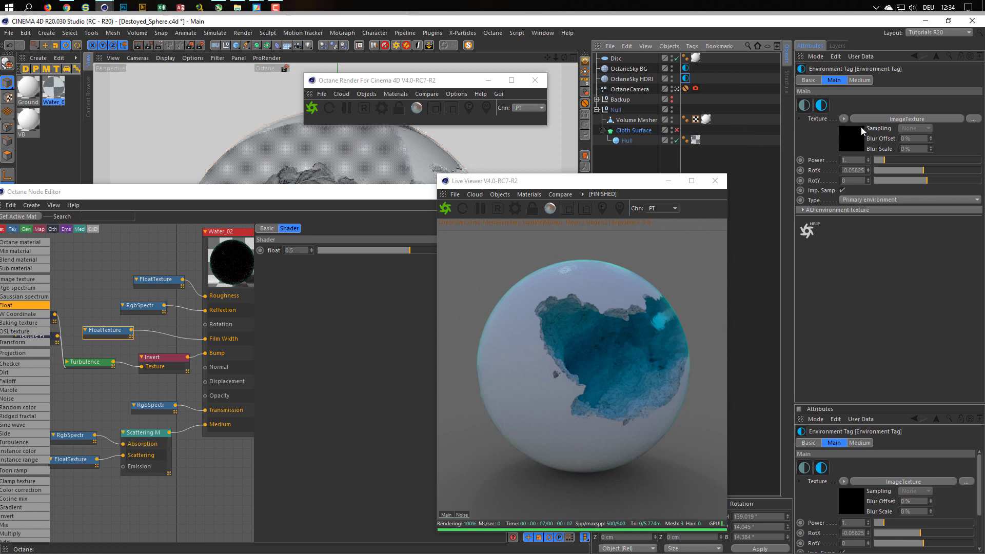
Step: Try an HDRI environment Power of 2, then settle on 1.5
double_click(849, 160)
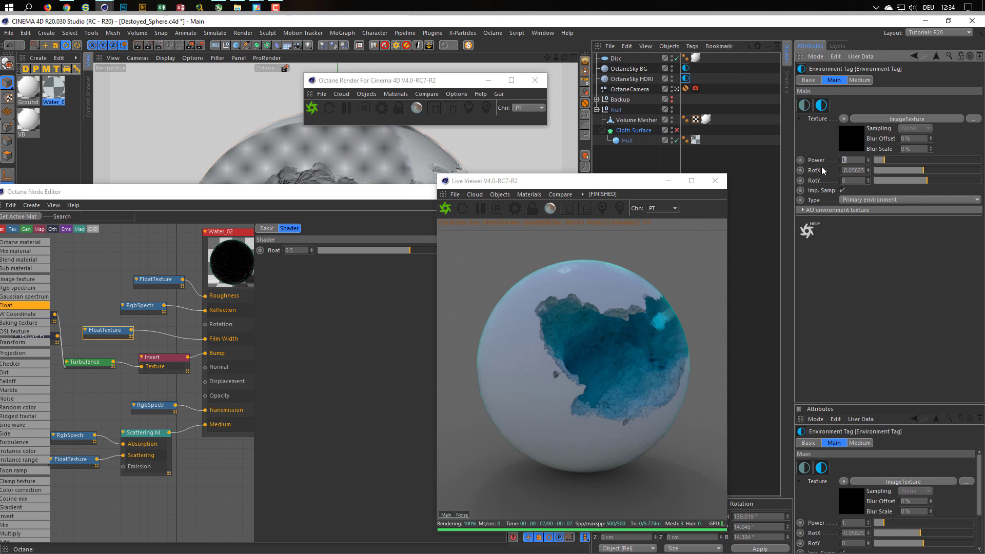
type("2")
key("Return")
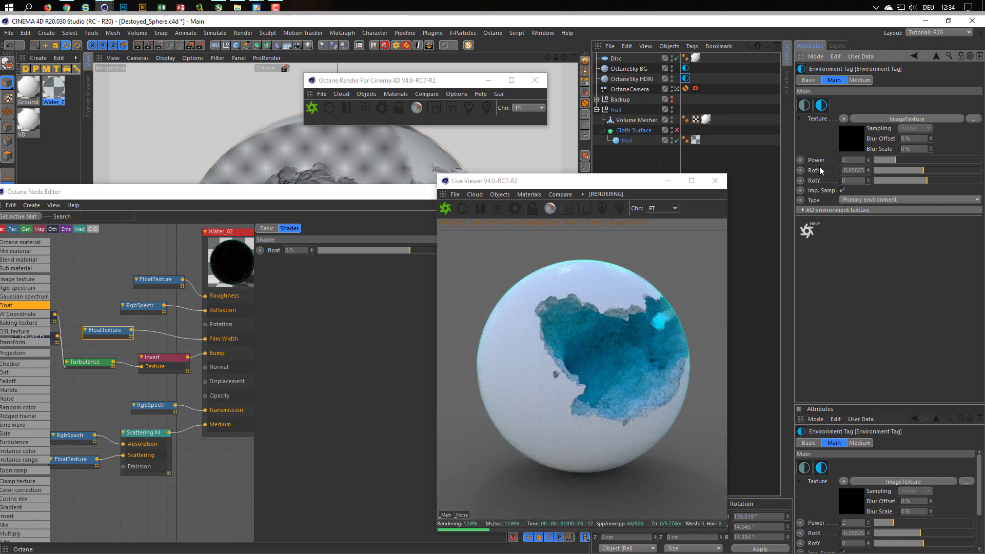
double_click(852, 161)
type("1.5")
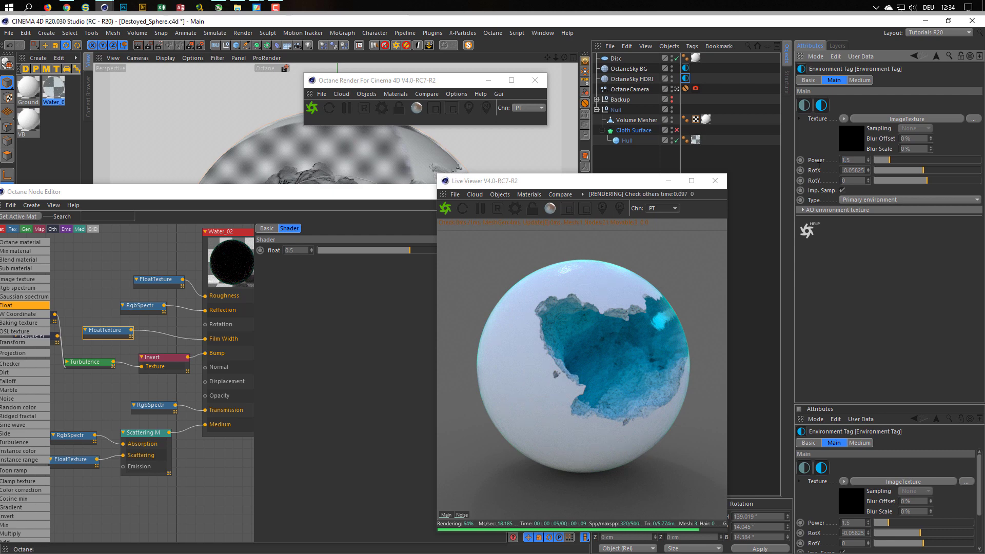
key("Return")
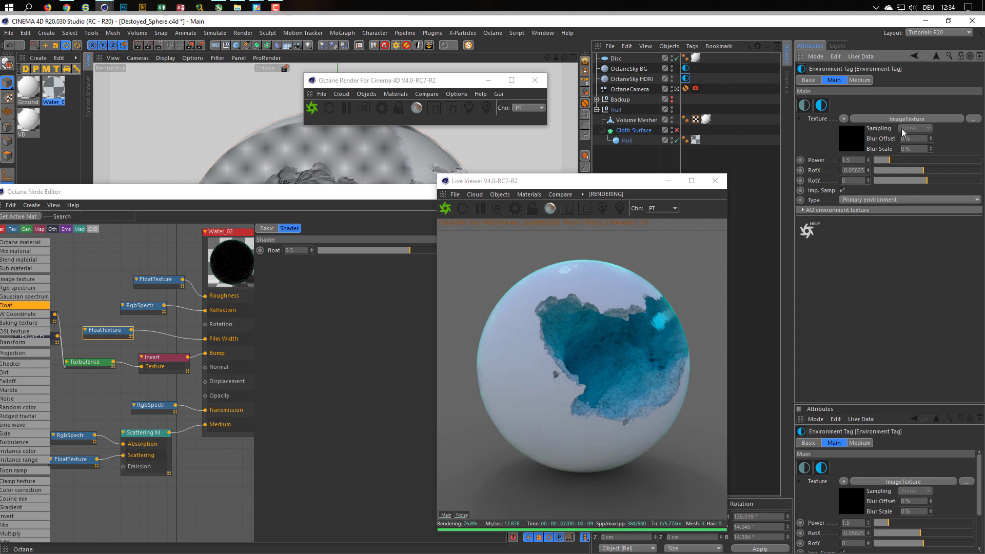
Step: Tune the OctaneSky BG RgbSpectrum value slider to a light grey at about 82%
left_click(685, 68)
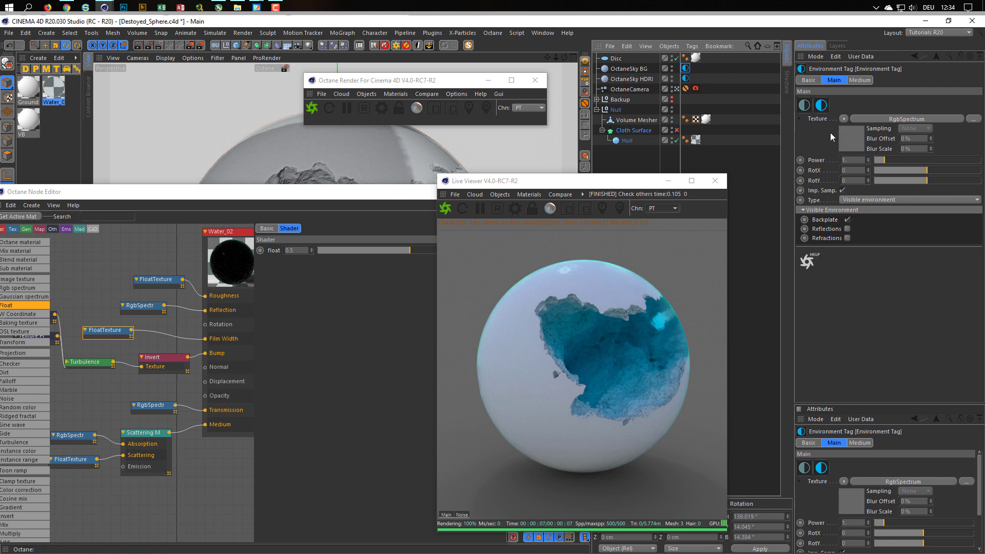
left_click(903, 118)
left_click_drag(899, 148, 887, 146)
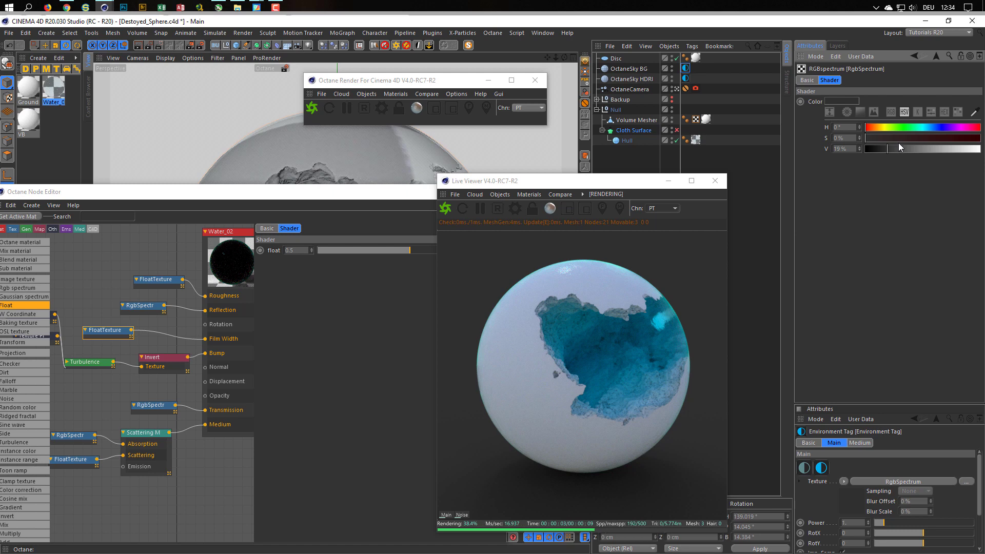
left_click(900, 148)
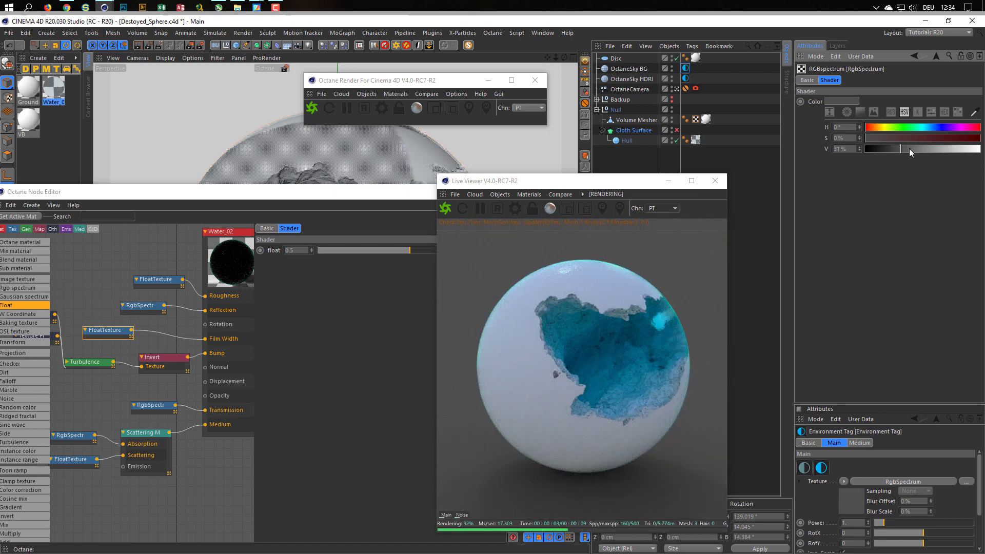
left_click_drag(909, 148, 978, 153)
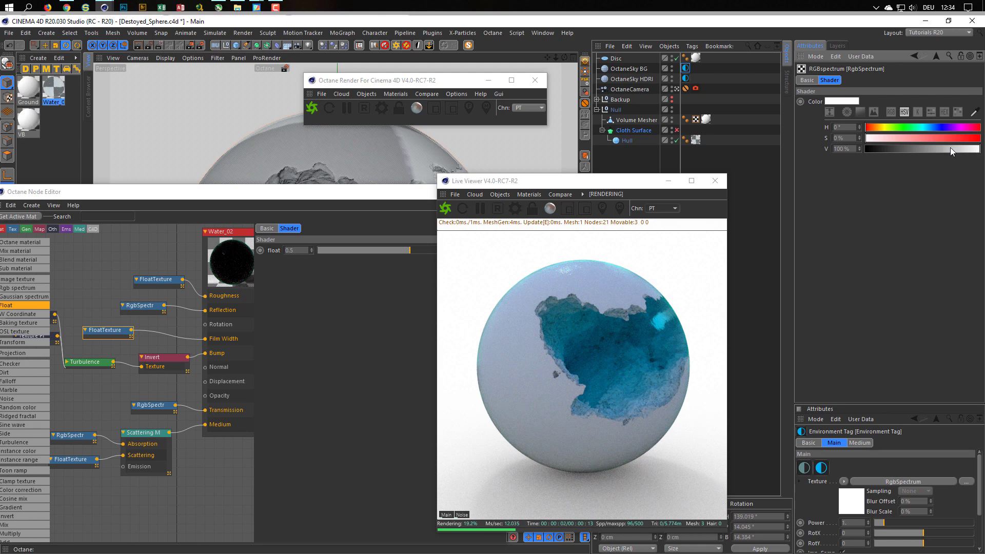
left_click(916, 149)
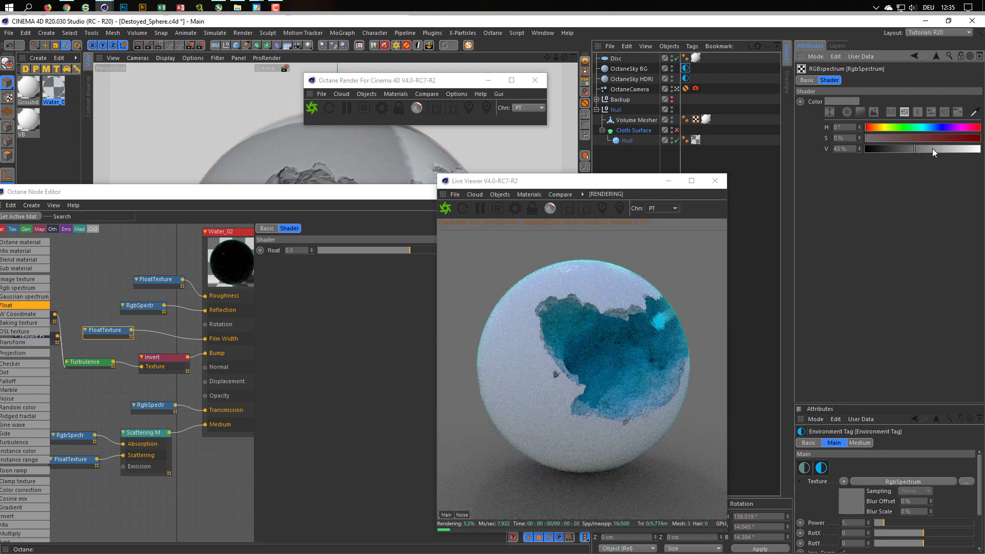
left_click_drag(931, 148, 951, 154)
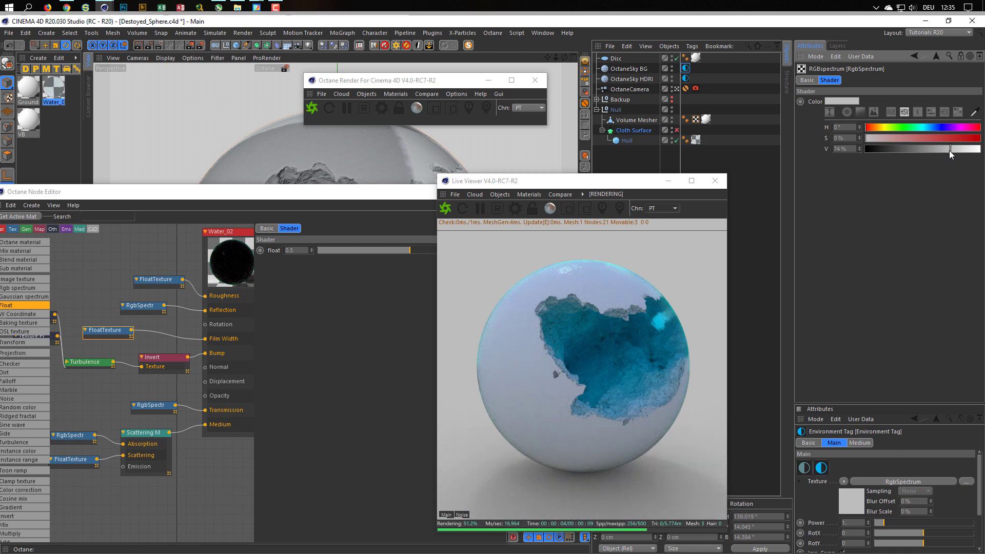
left_click_drag(952, 149, 959, 149)
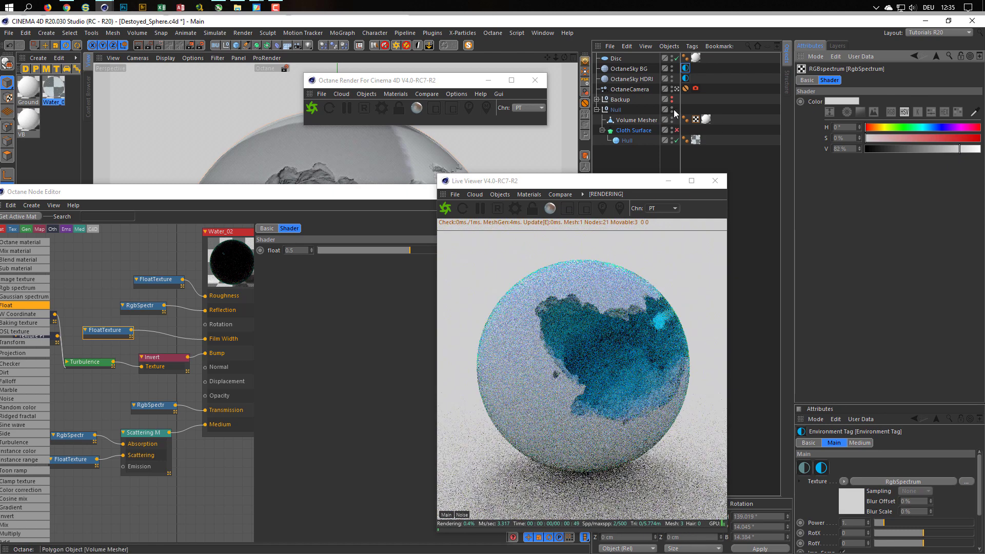
left_click(686, 78)
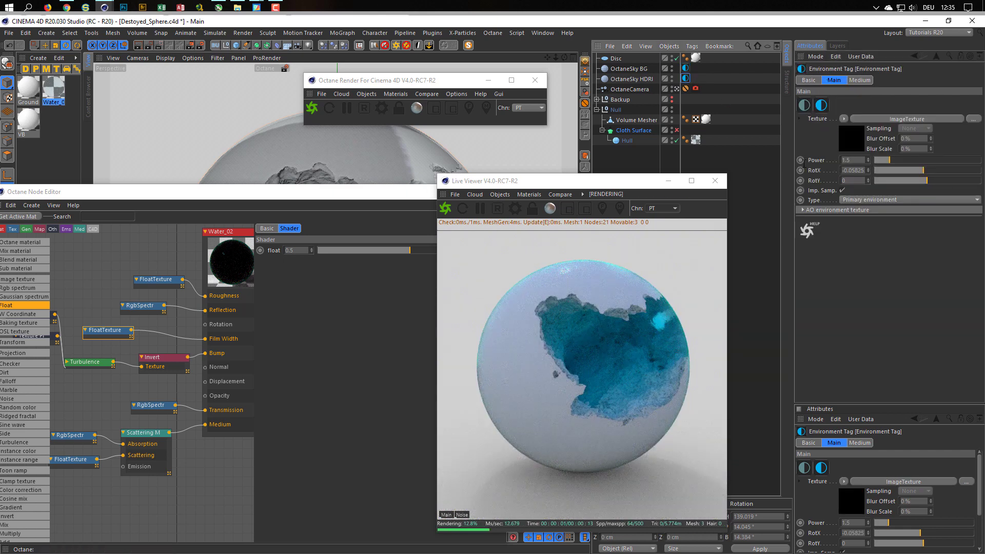
Step: Dim the OctaneSky background tag's RgbSpectrum colour to about 80% V
key("BackSpace")
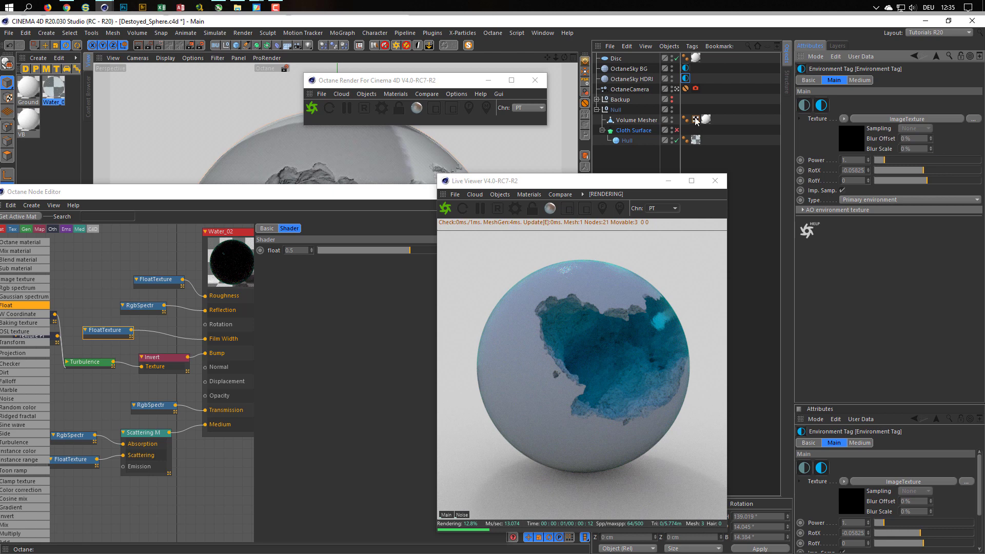
left_click(686, 69)
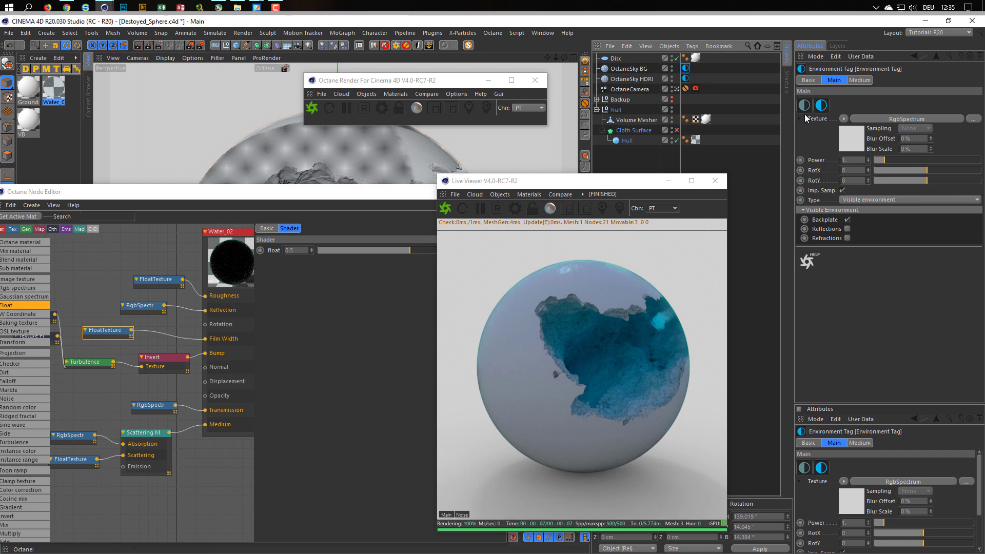
left_click(853, 140)
left_click(972, 149)
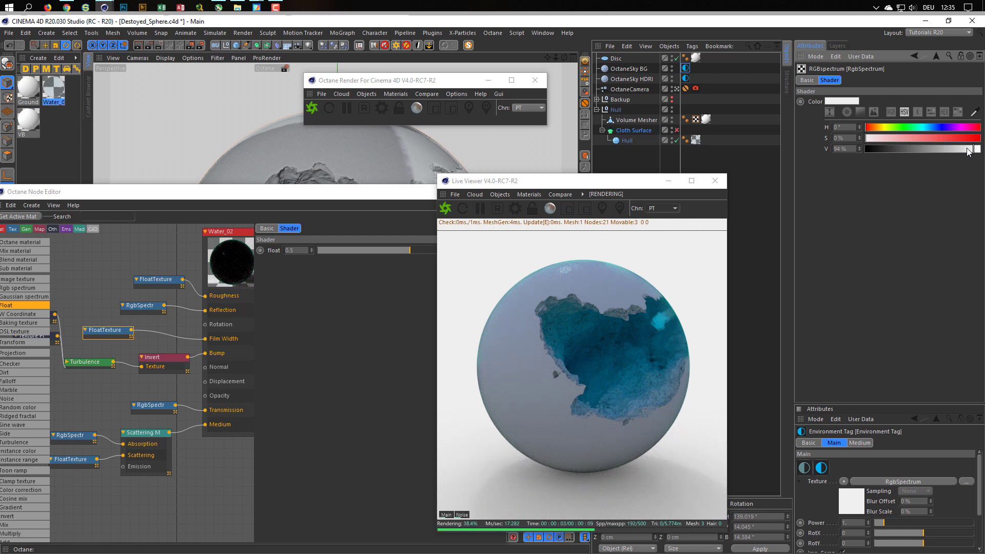
left_click(962, 149)
left_click_drag(962, 149, 957, 150)
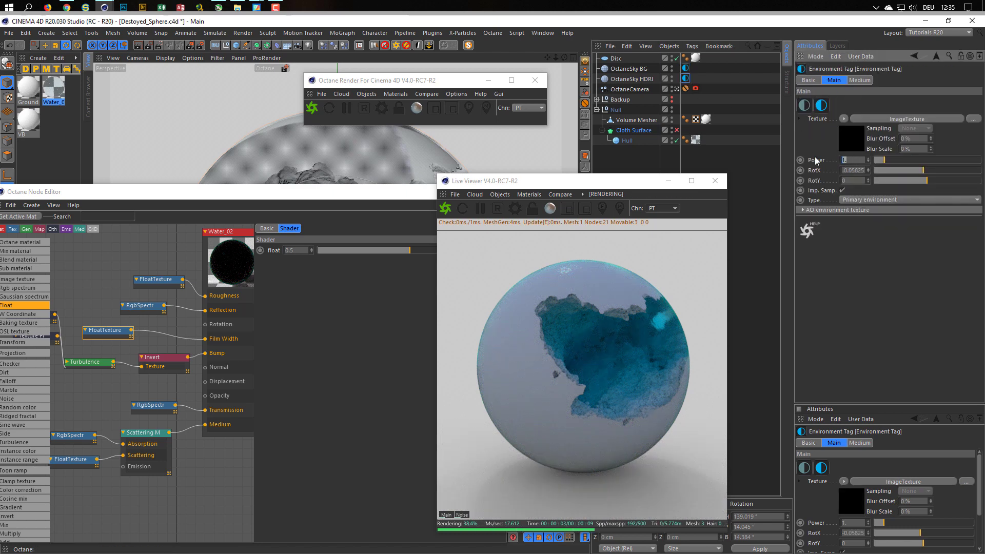
Step: Set the HDRI environment tag's Power to 1.2
type("2")
key("Return")
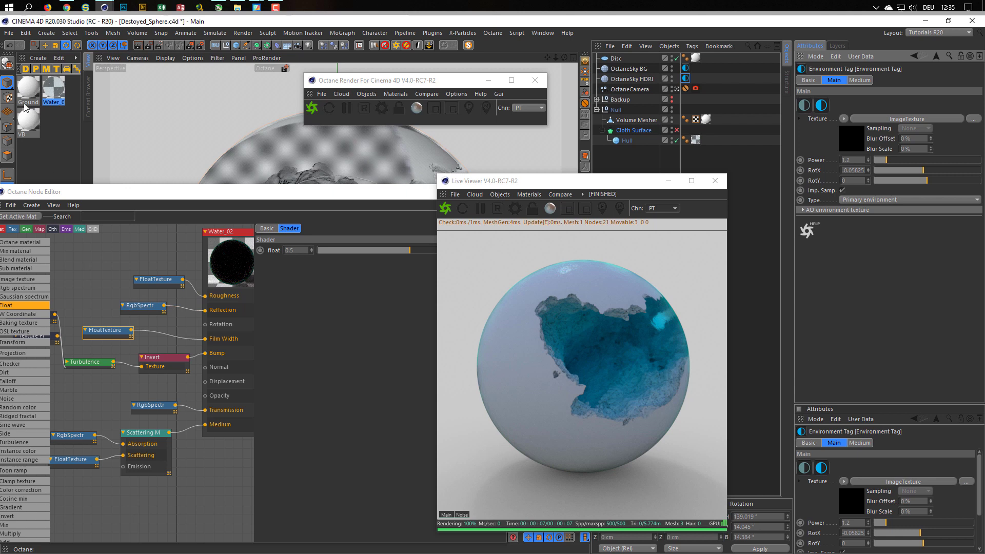
left_click(52, 98)
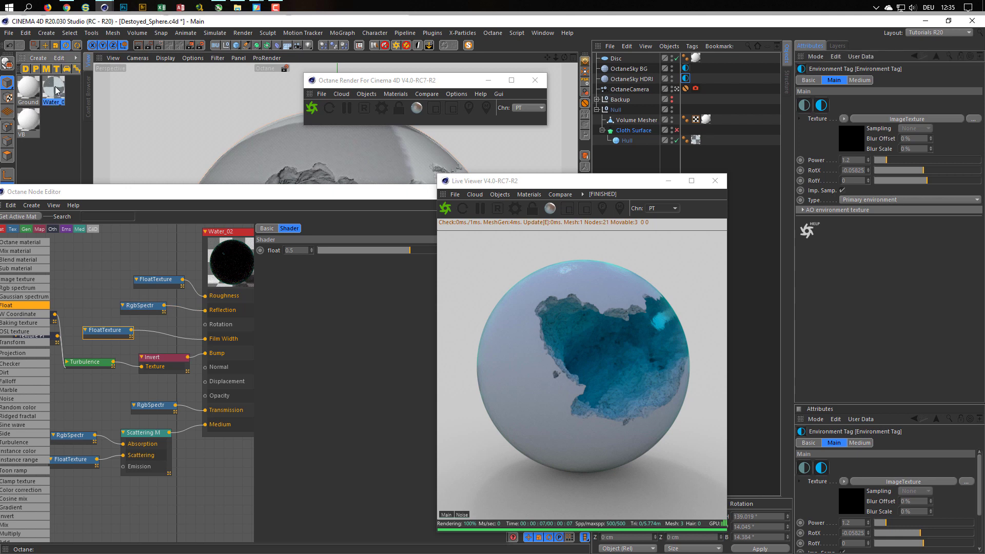
Step: Lower Water_02's index of refraction from 1.1 to 1
left_click(233, 233)
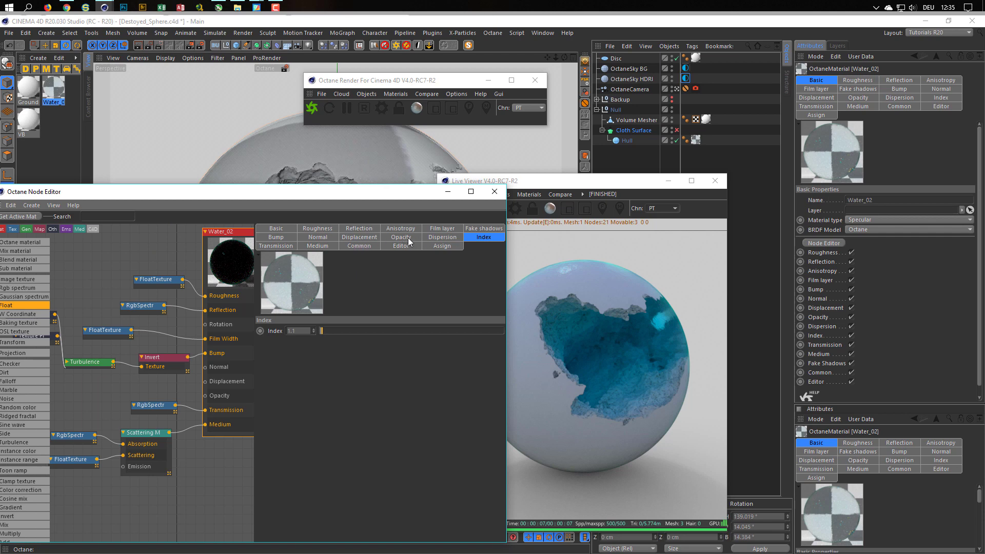
left_click_drag(305, 331, 280, 331)
type("1")
key("Return")
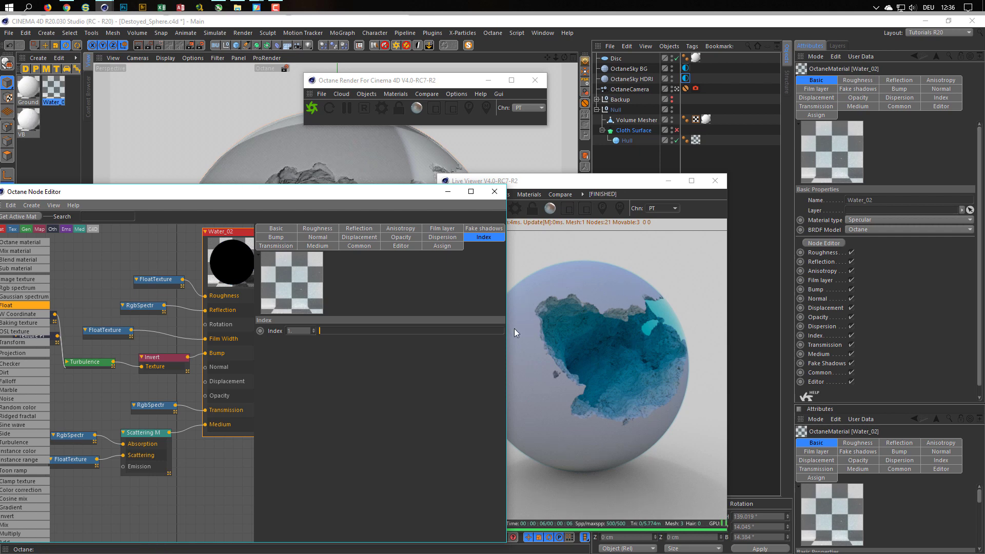
Step: Switch the VB material's type from Diffuse to Glossy
left_click(29, 120)
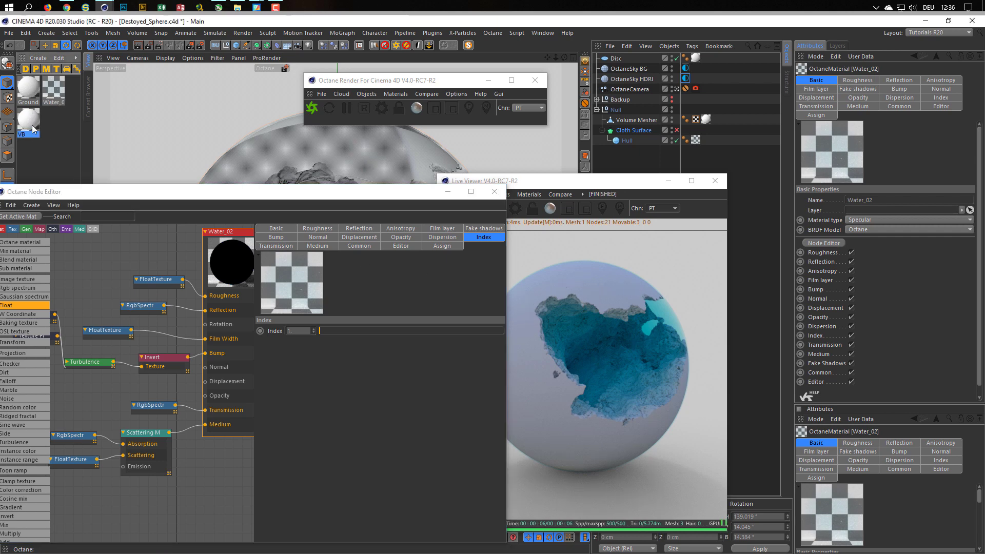
left_click(239, 256)
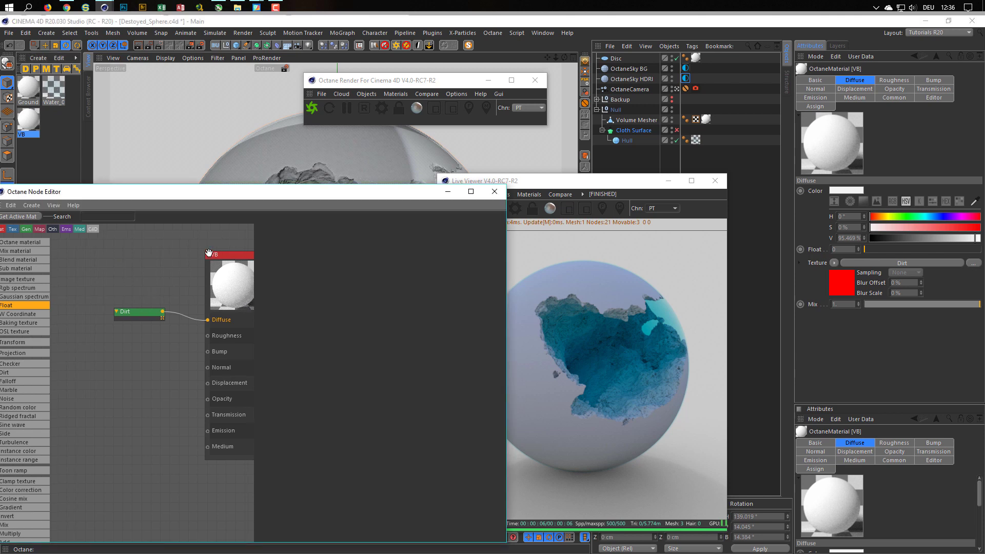
left_click(275, 228)
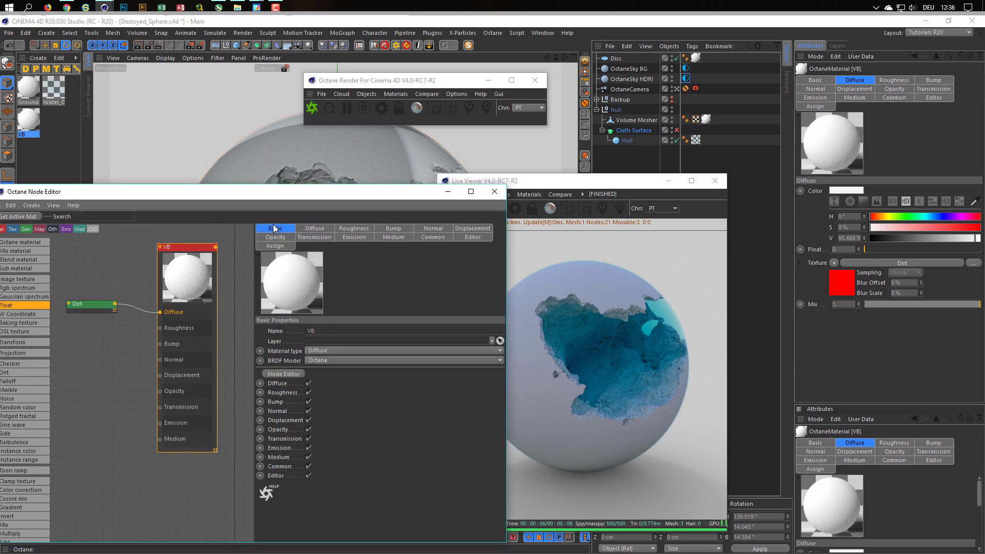
left_click(331, 351)
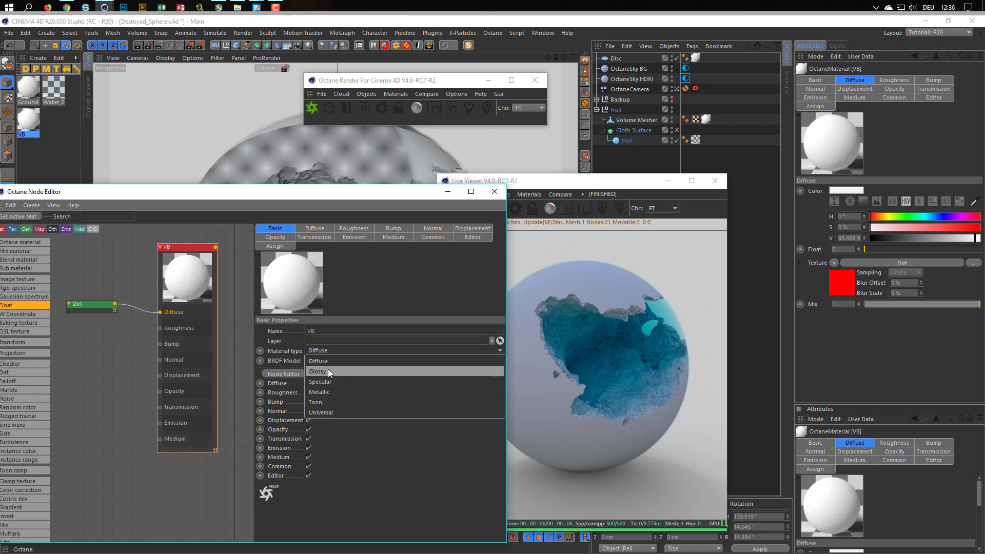
left_click(327, 371)
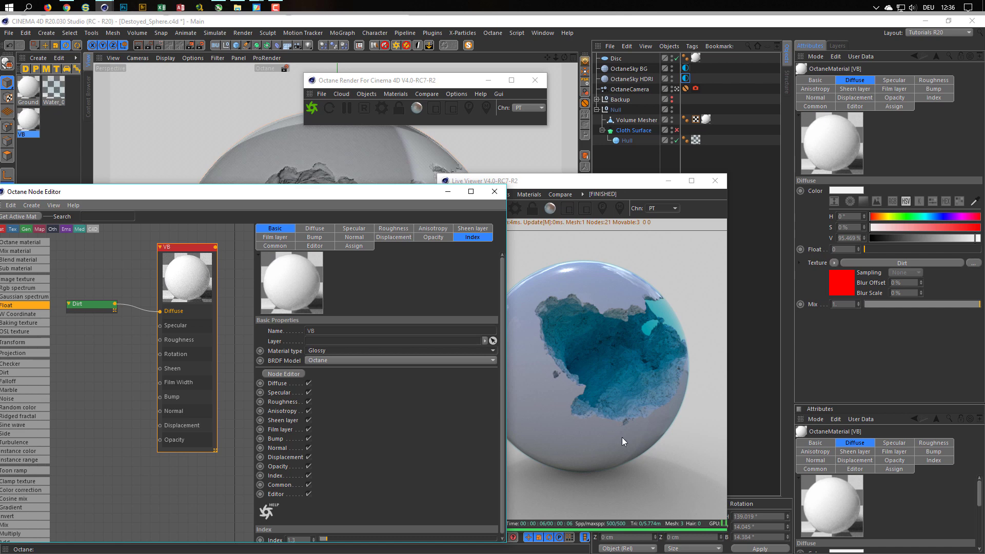
left_click(59, 85)
left_click(232, 237)
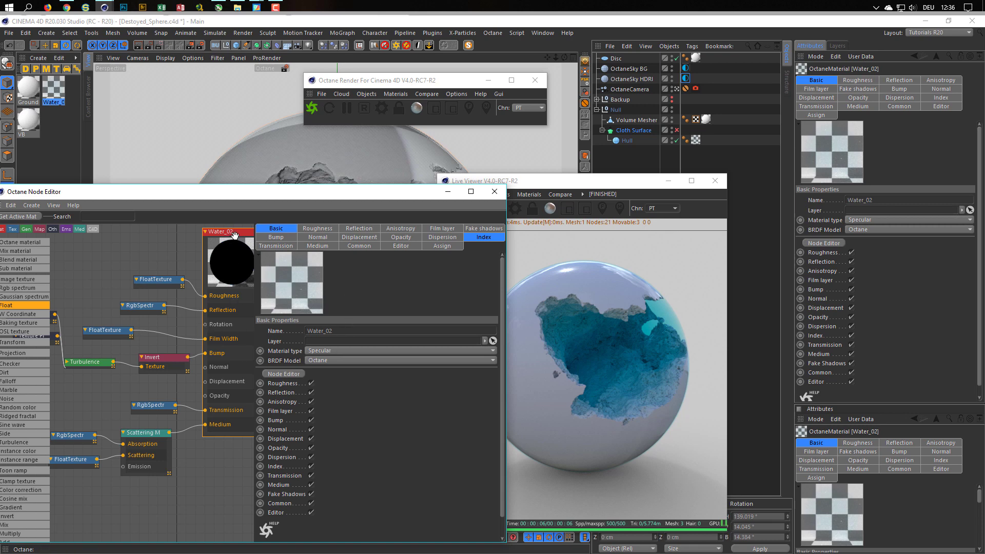
Step: Set Water_02's Index back to 1.1 and check the live render
left_click(490, 237)
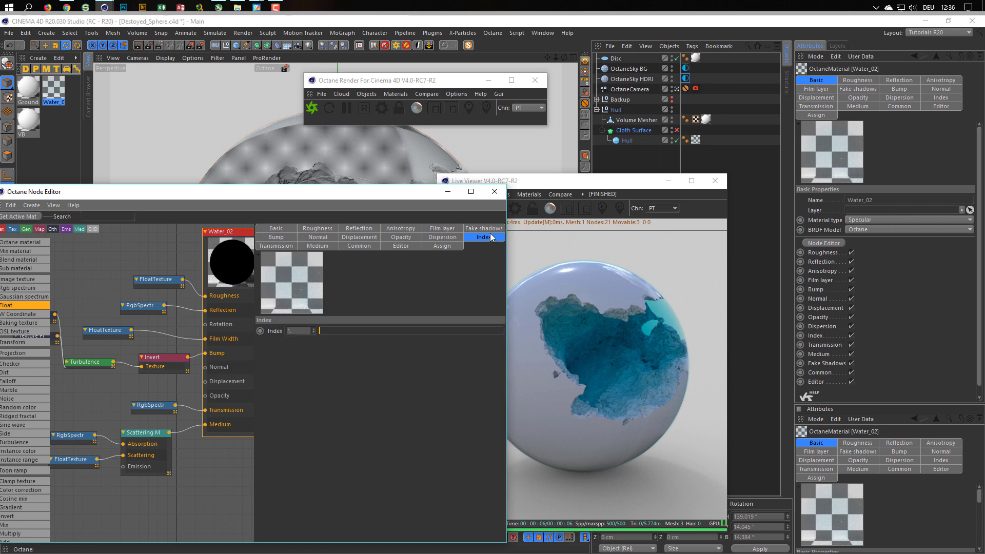
double_click(306, 330)
type("1,1")
key("Return")
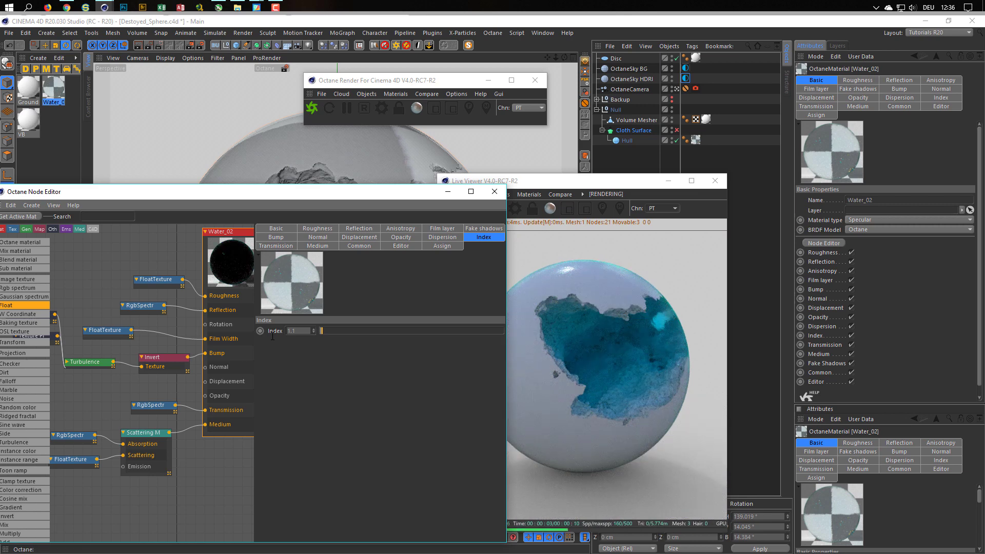
left_click(605, 183)
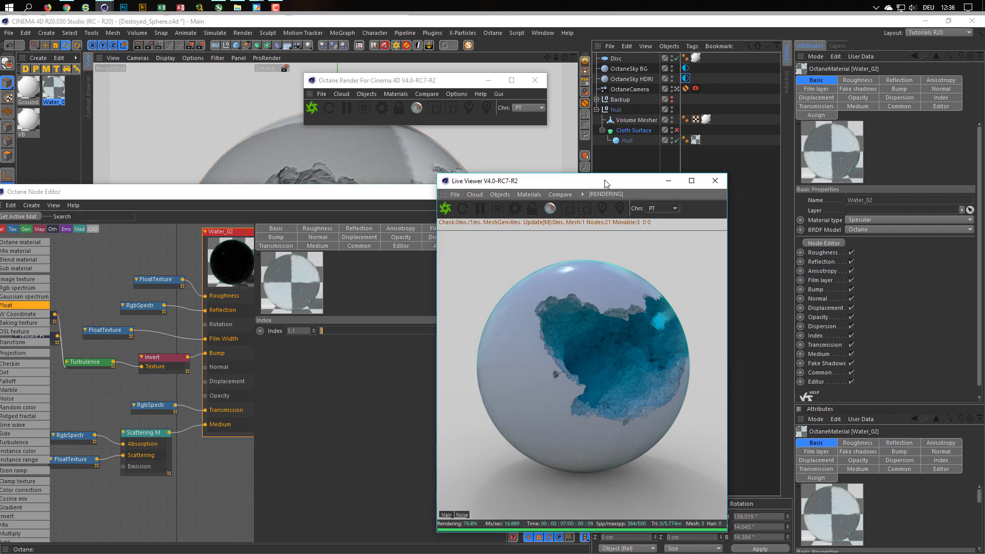
left_click(30, 123)
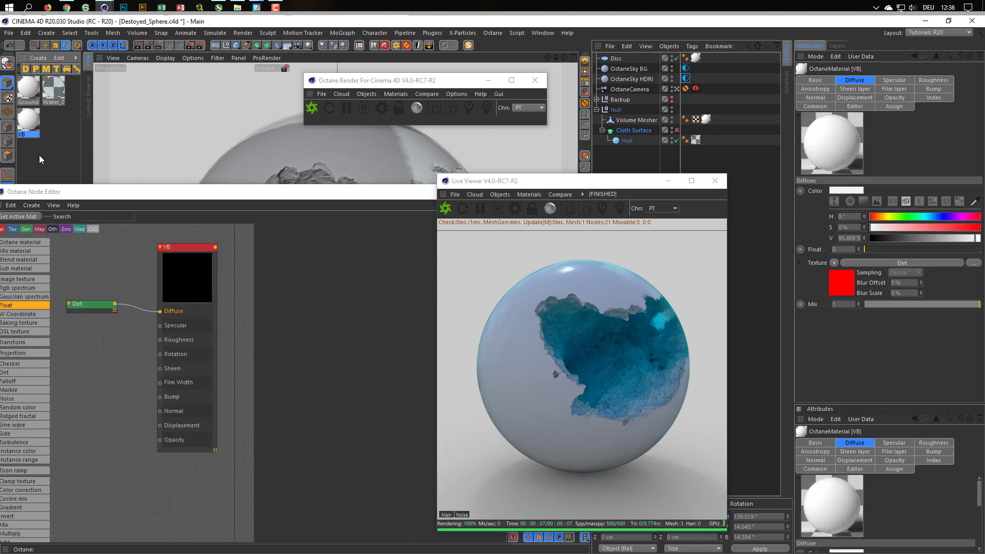
Step: Feed VB's Specular from a new RGB spectrum node set to black (V 0)
left_click(88, 304)
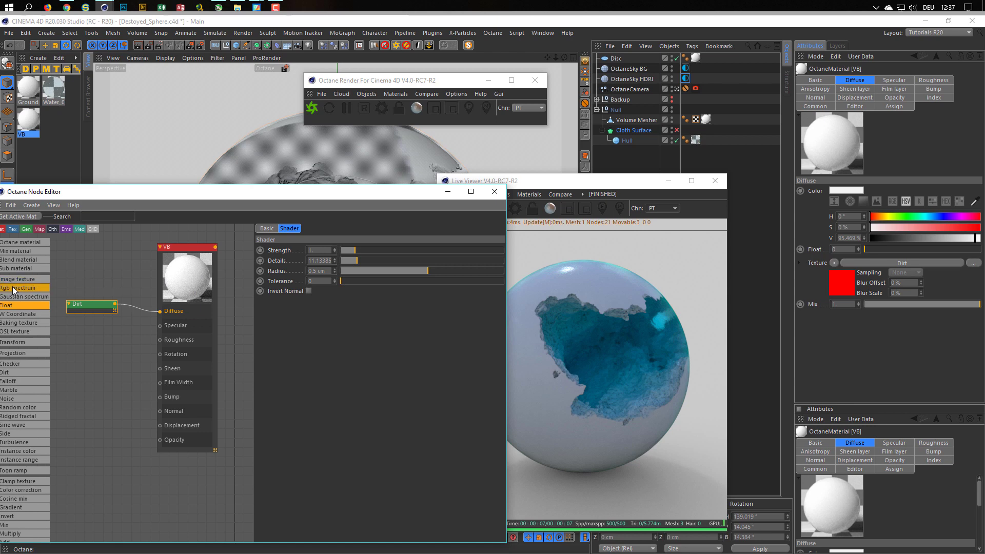
left_click_drag(83, 322, 159, 330)
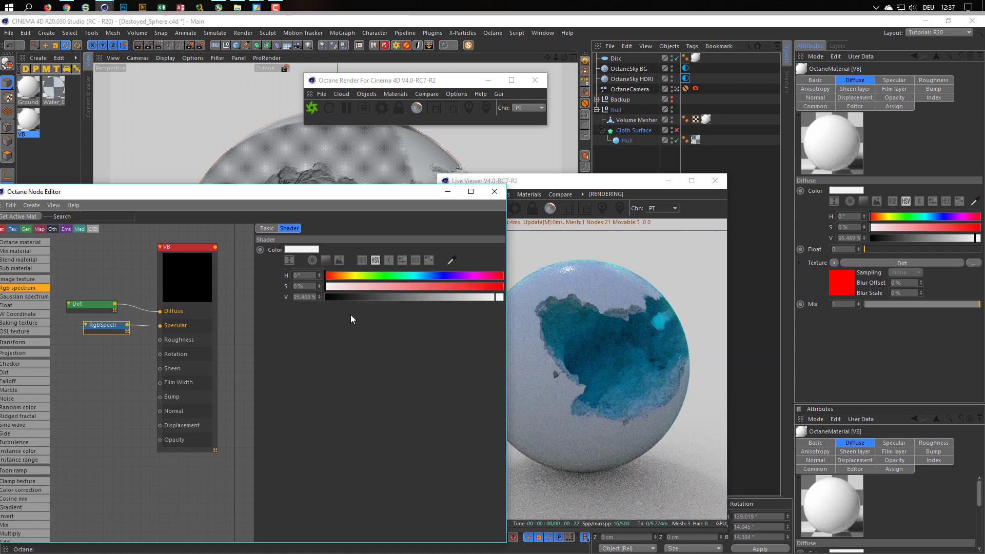
double_click(304, 297)
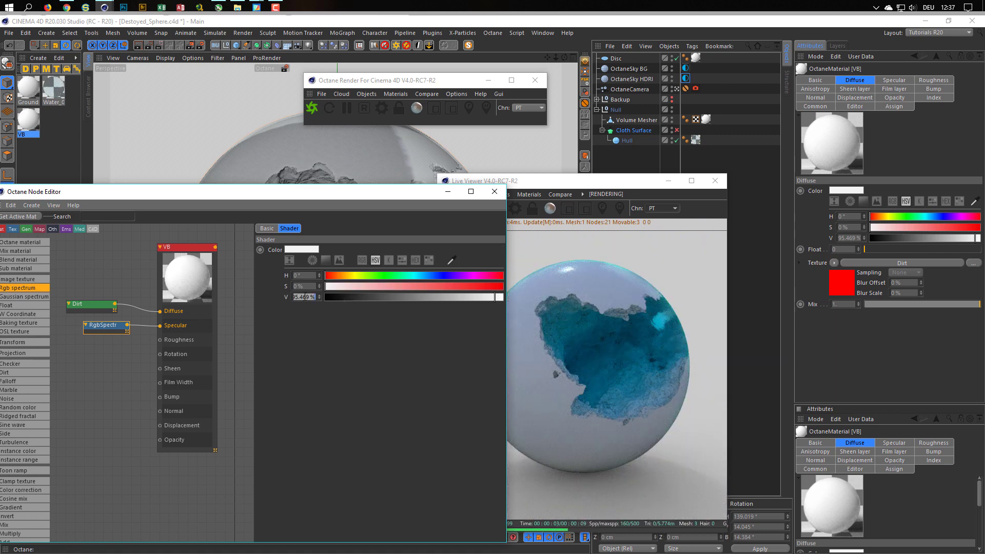
type("0")
key("Return")
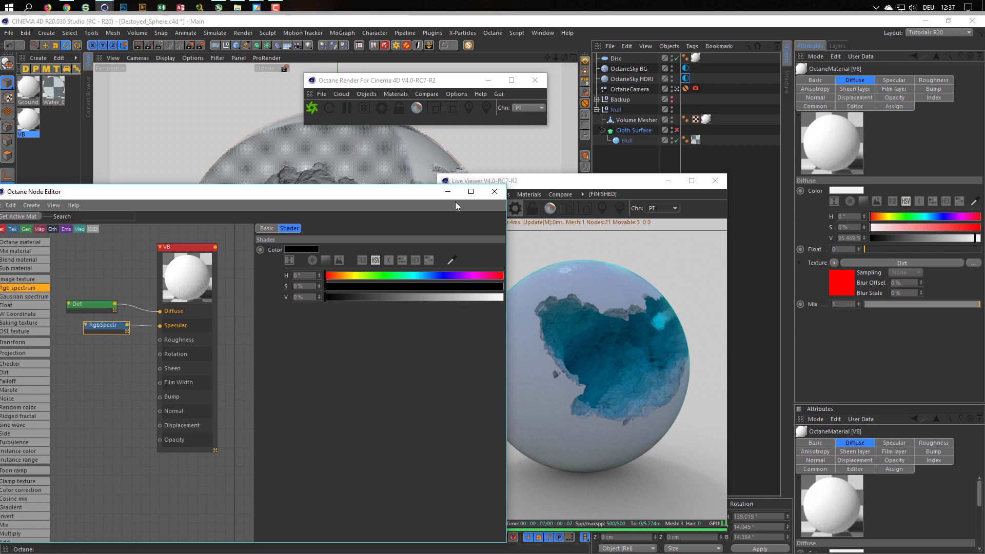
left_click(588, 183)
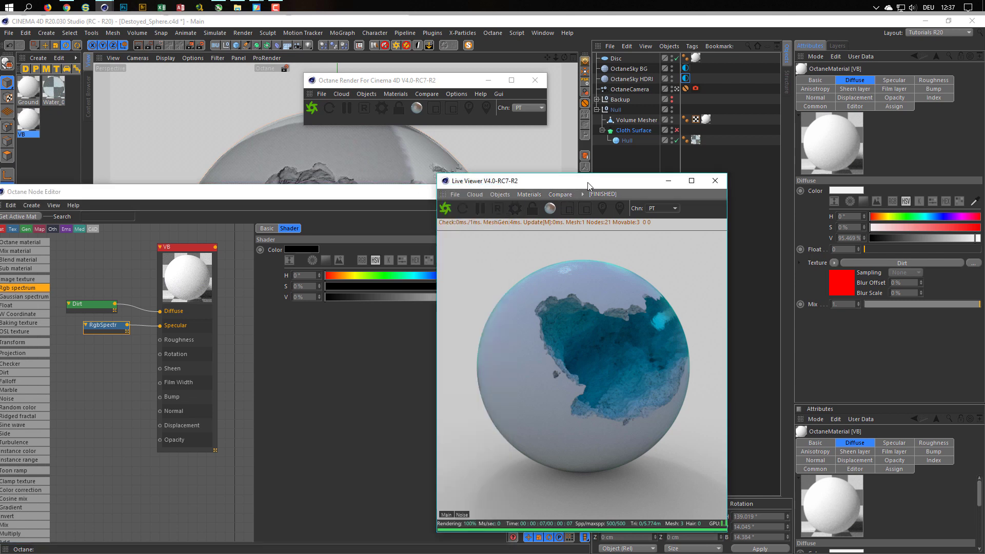
Step: Set VB's Dirt node Tolerance to about 0.03
left_click(91, 305)
left_click_drag(343, 283, 366, 283)
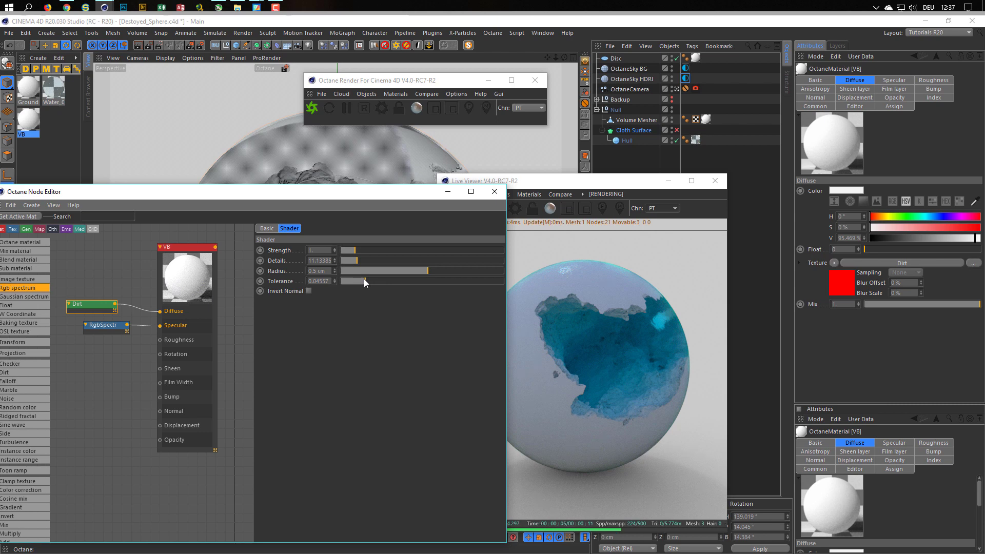
left_click_drag(365, 279, 357, 280)
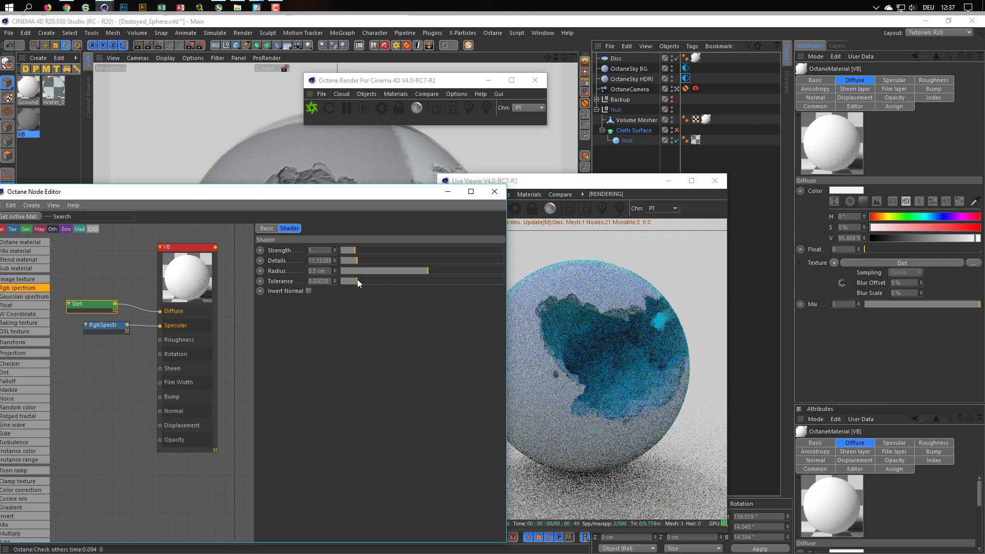
left_click(590, 195)
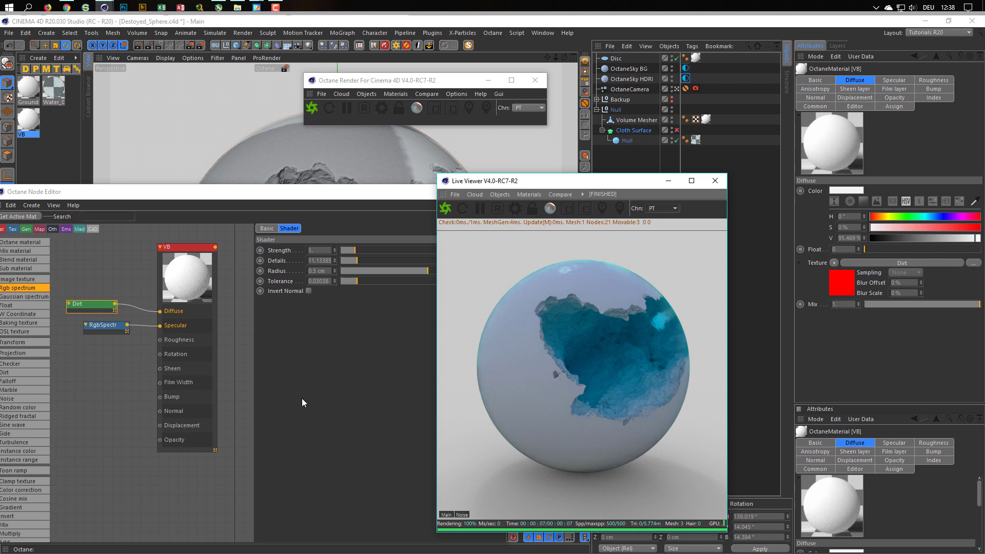
Step: Set Water_02's Index to 1.01
left_click(58, 90)
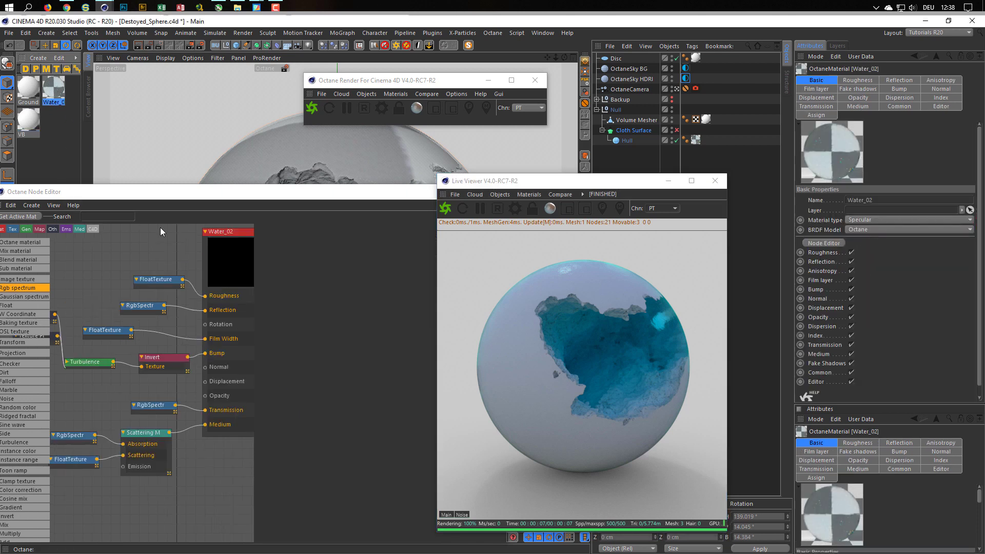
left_click(269, 266)
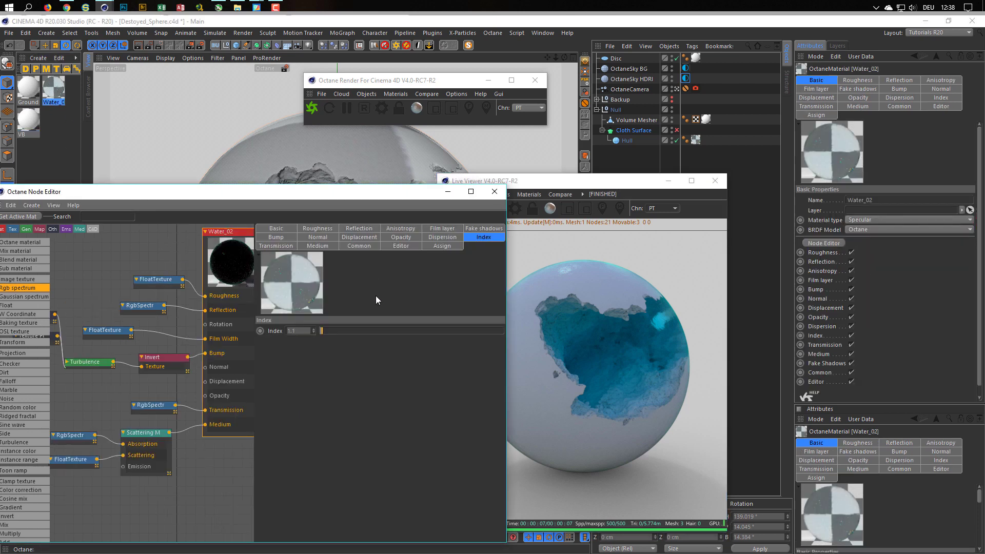
left_click_drag(305, 331, 284, 333)
type("1,01")
key("Return")
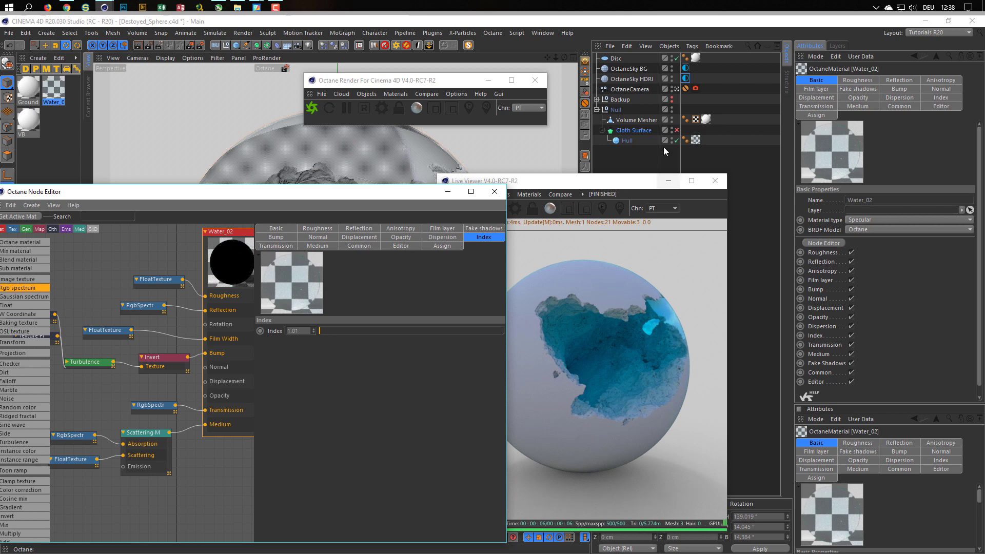
left_click(686, 78)
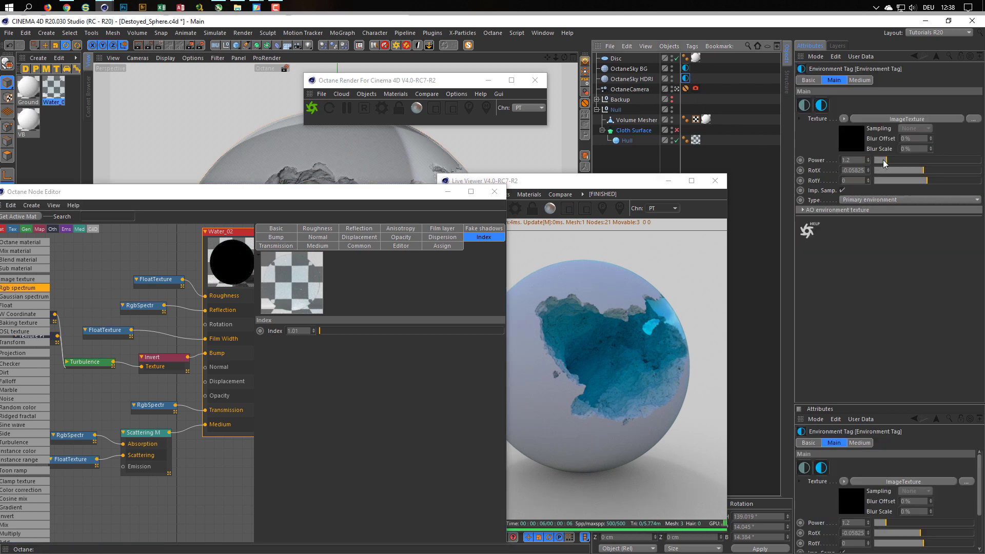
Step: Rotate the HDRI environment's RotX up to about 0.126
left_click_drag(925, 170, 931, 177)
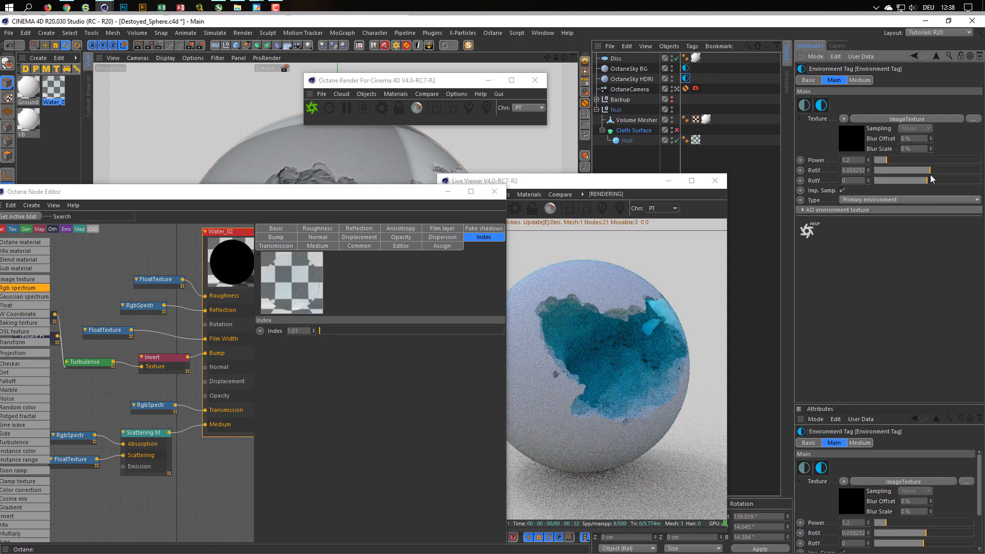
left_click(932, 170)
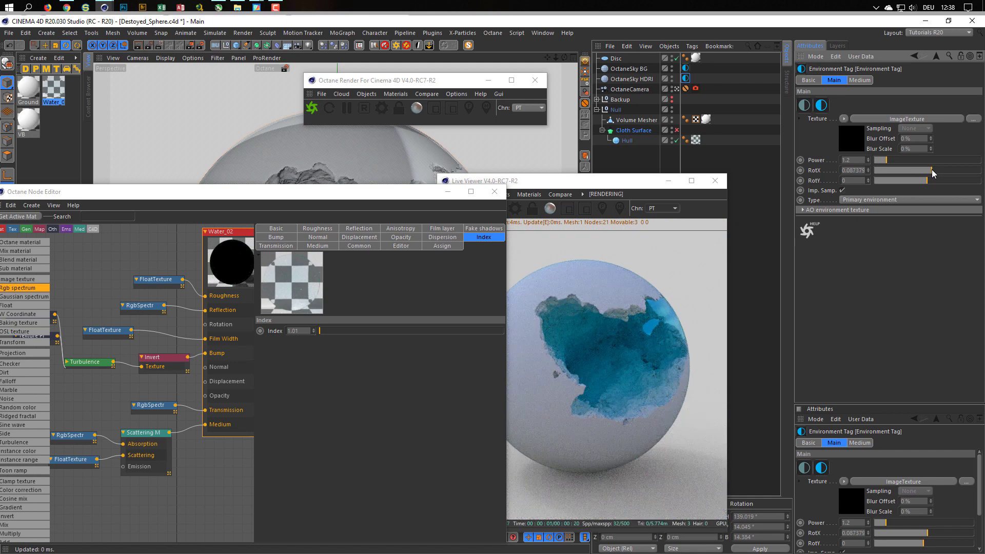
left_click_drag(931, 170, 933, 173)
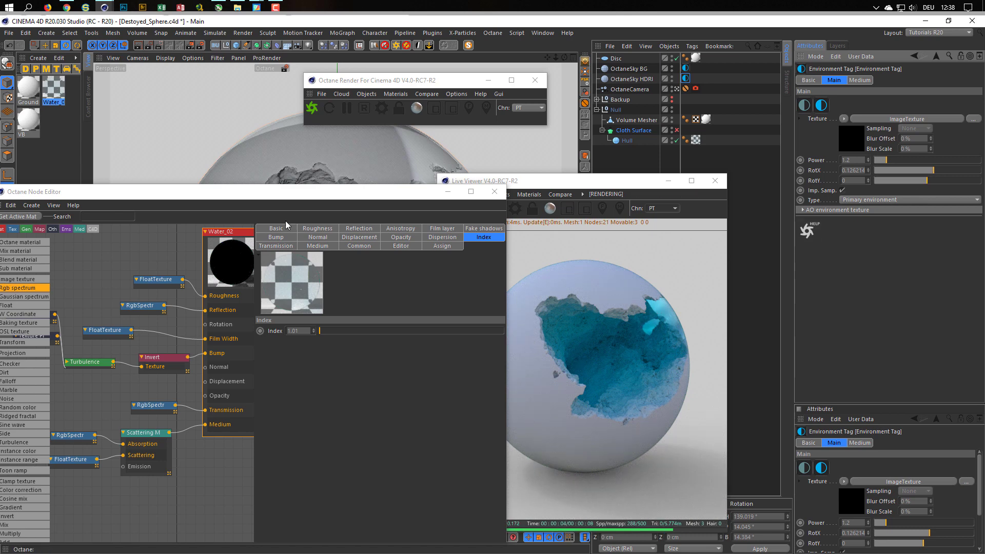
Step: Lighten VB's specular RGB spectrum to a light grey at about 82% V
left_click(26, 123)
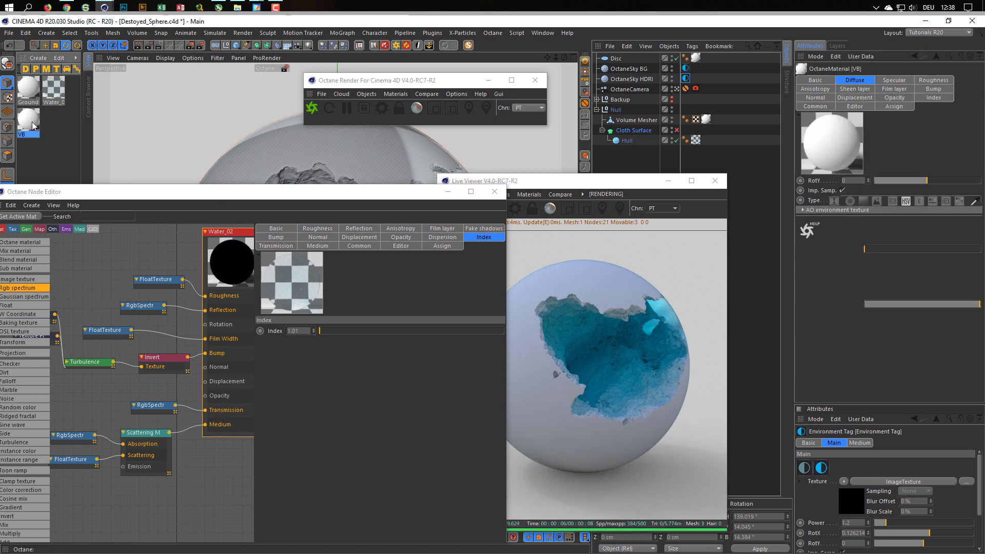
left_click(111, 327)
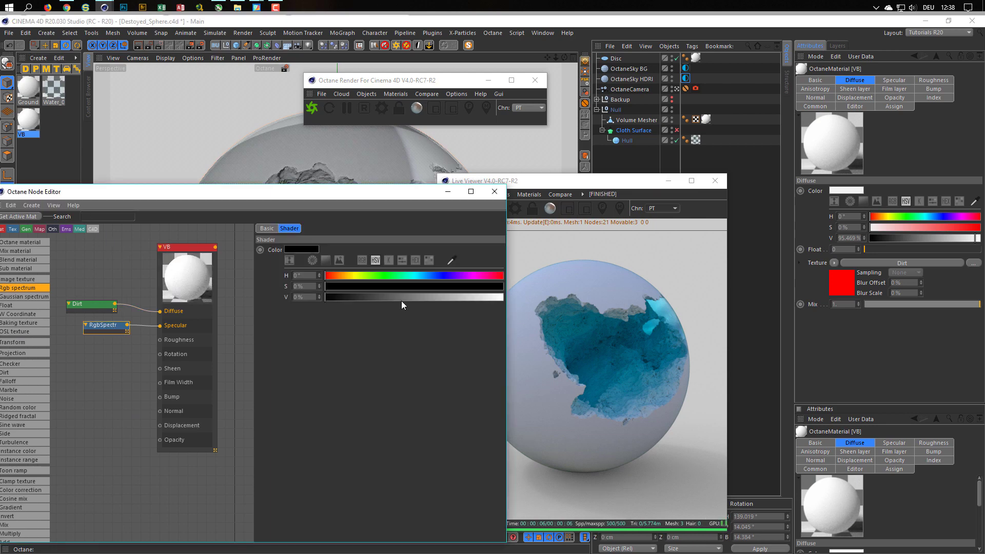
left_click_drag(401, 300, 472, 296)
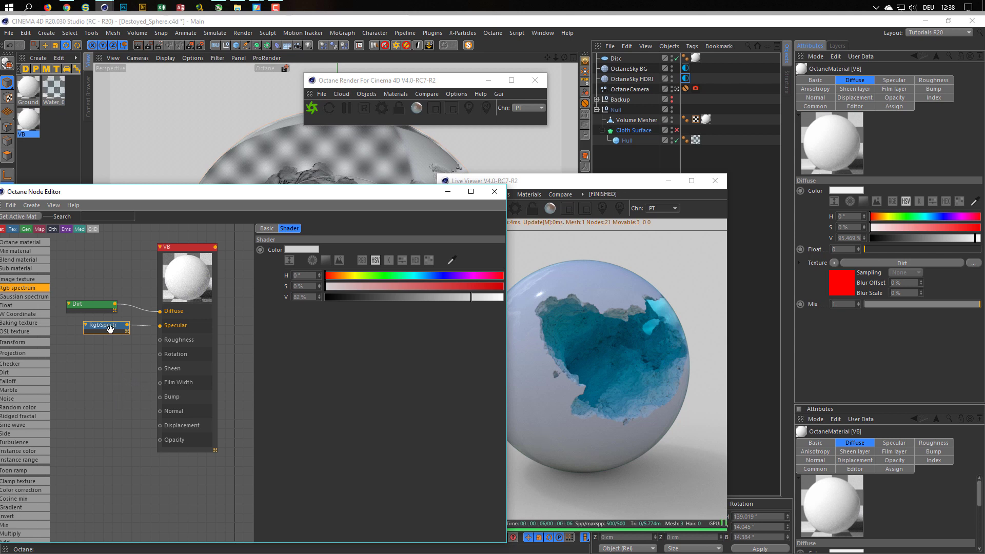
left_click(43, 92)
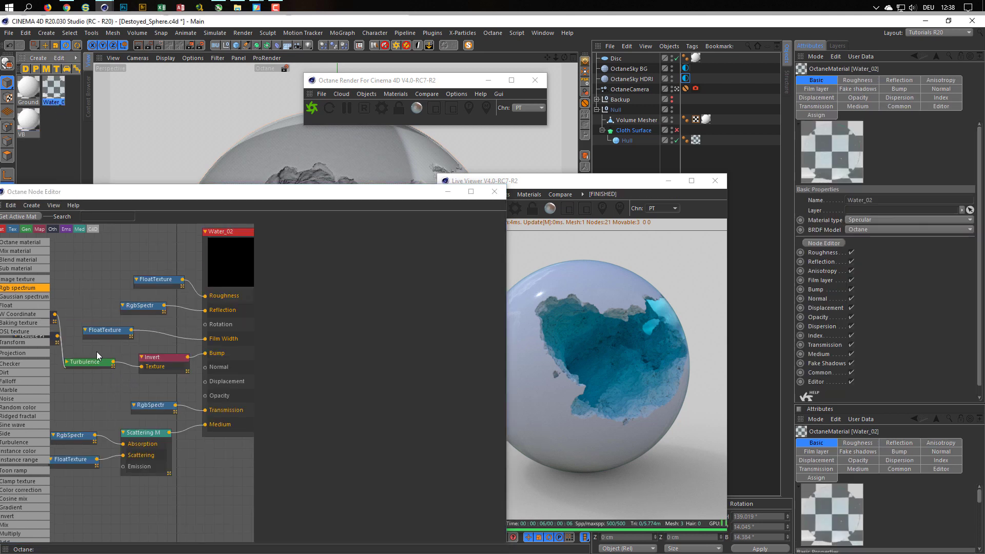
Step: Select Water_02's Transform, Texture Projection and Turbulence nodes, then return to VB's graph
left_click(171, 334)
middle_click_drag(171, 335, 174, 334)
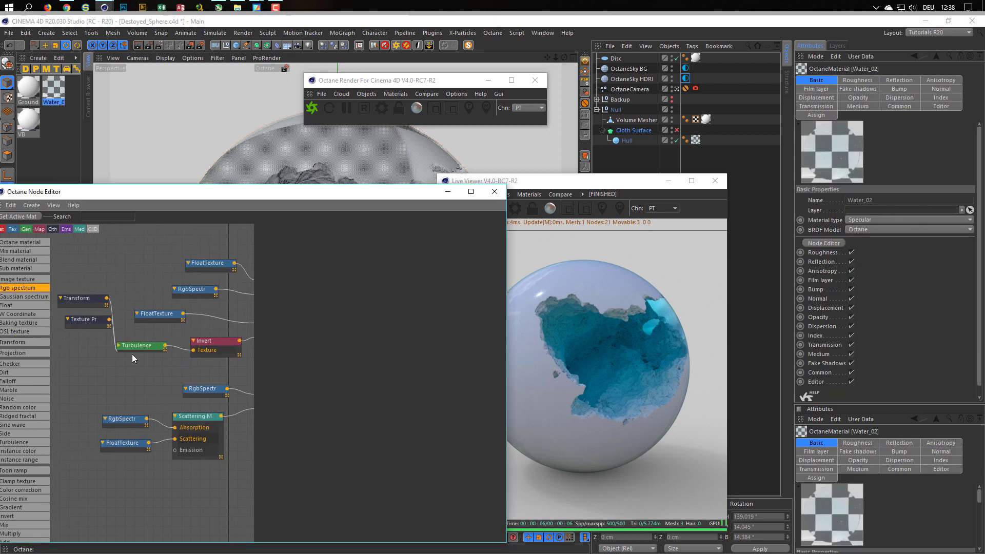
left_click_drag(104, 382, 125, 380)
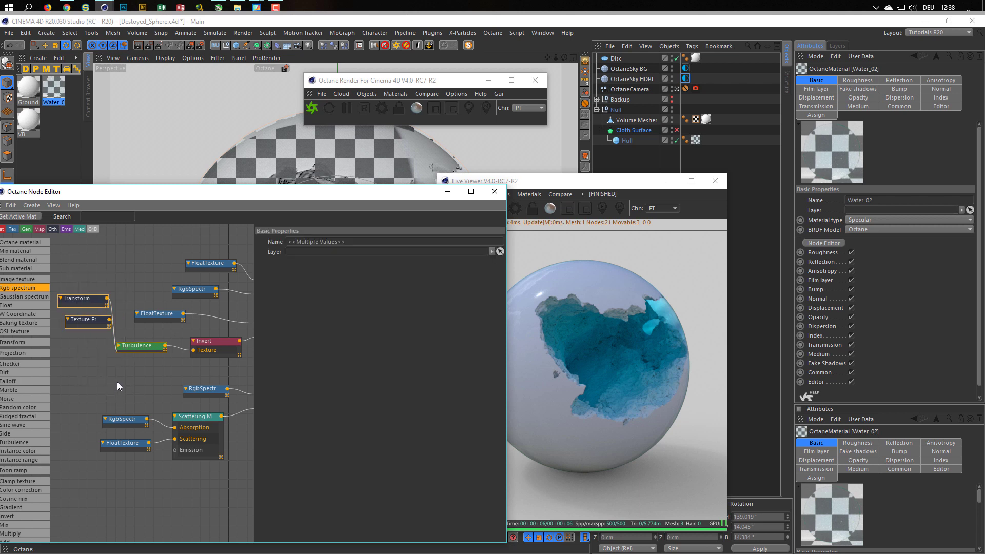
left_click(29, 90)
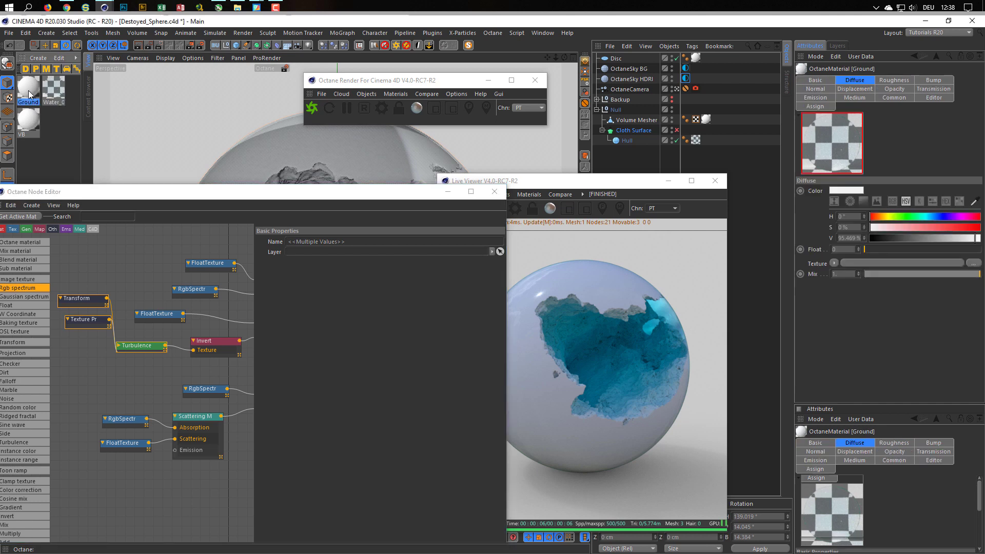
left_click(23, 122)
Step: Arrange the pasted Turbulence nodes in VB's graph, wire Turbulence into Bump, and save
left_click(79, 408)
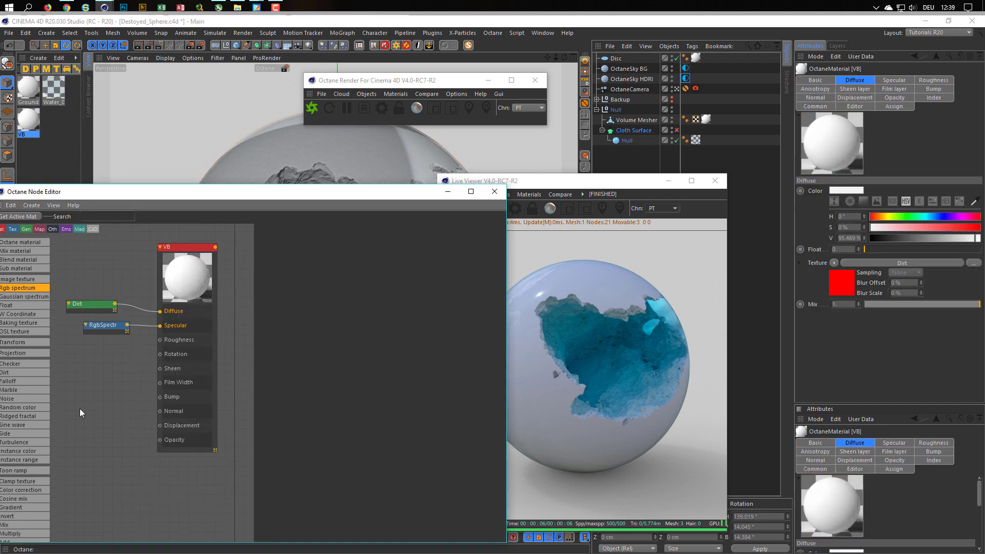
left_click_drag(253, 363, 352, 362)
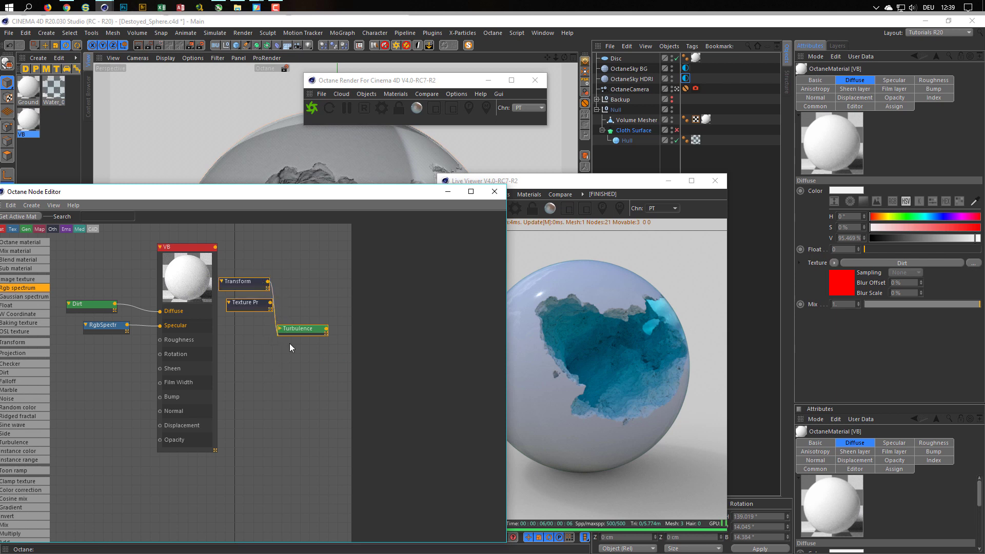
left_click_drag(294, 329, 68, 382)
middle_click_drag(160, 367, 195, 353)
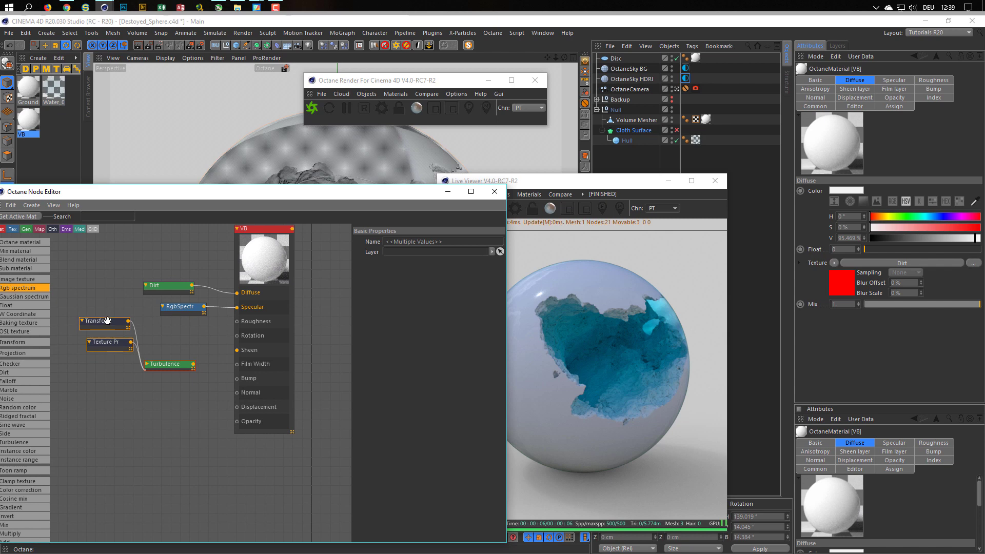
left_click_drag(106, 320, 95, 363)
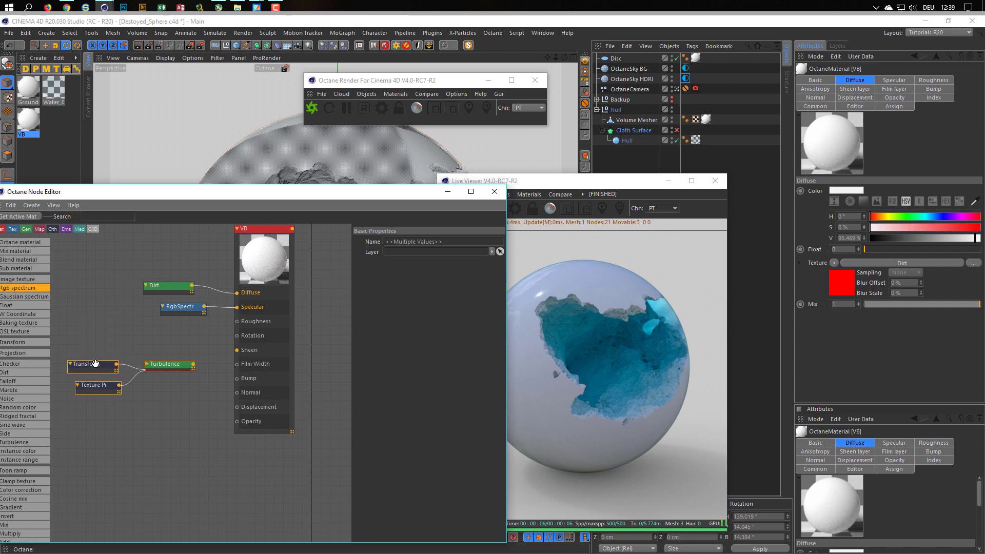
left_click(195, 369)
left_click_drag(193, 365, 236, 379)
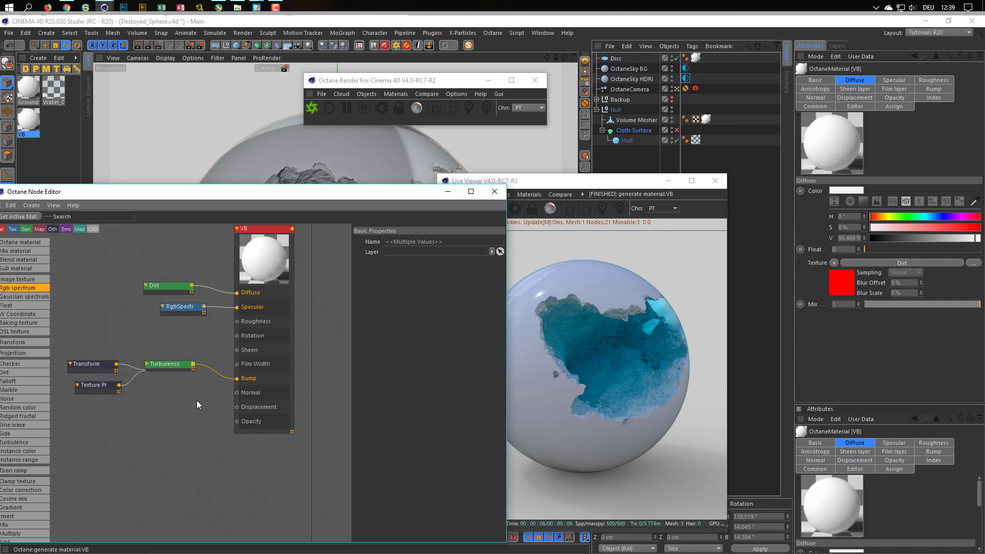
left_click(633, 182)
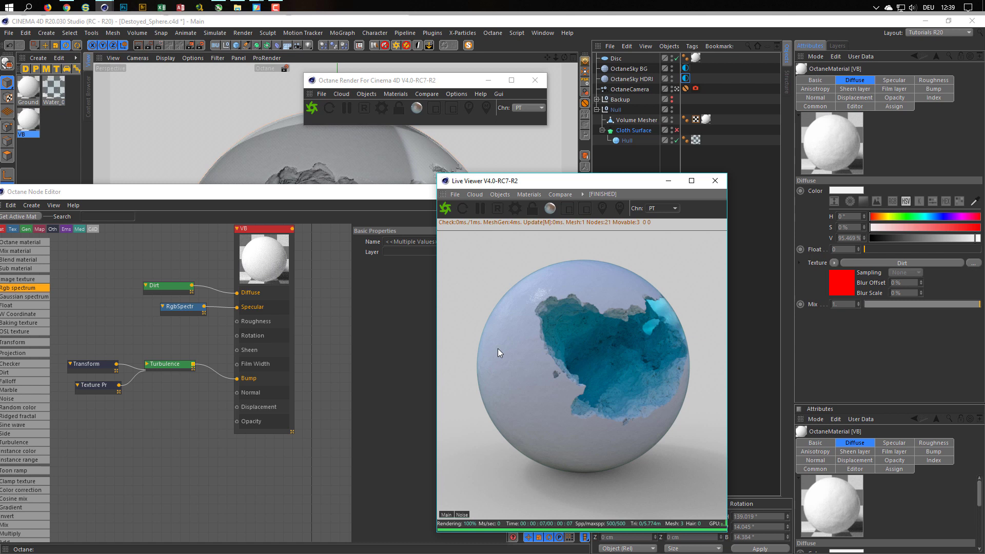
key("ctrl+s")
Step: Set the Turbulence node's Power to 0.2
left_click(166, 365)
left_click(398, 250)
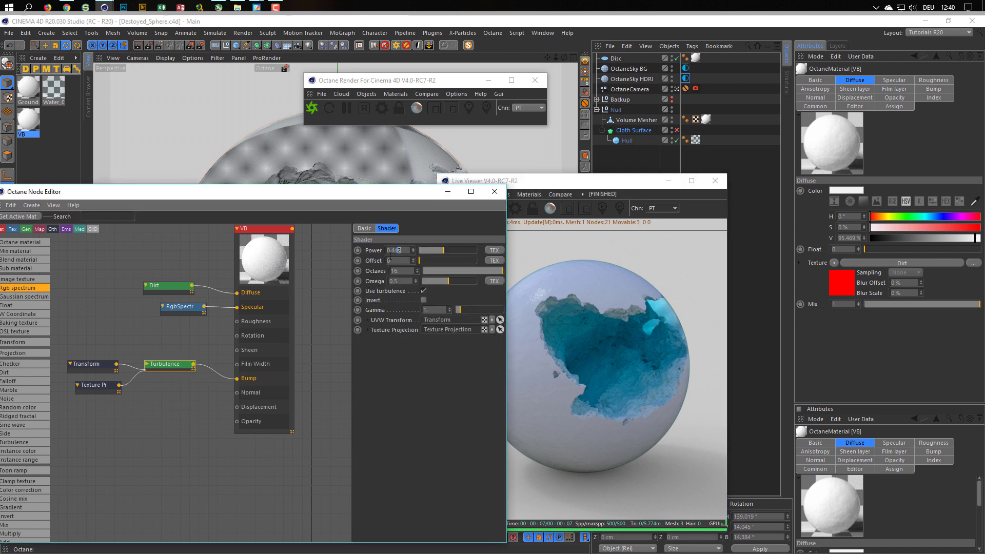
type("2")
key("Return")
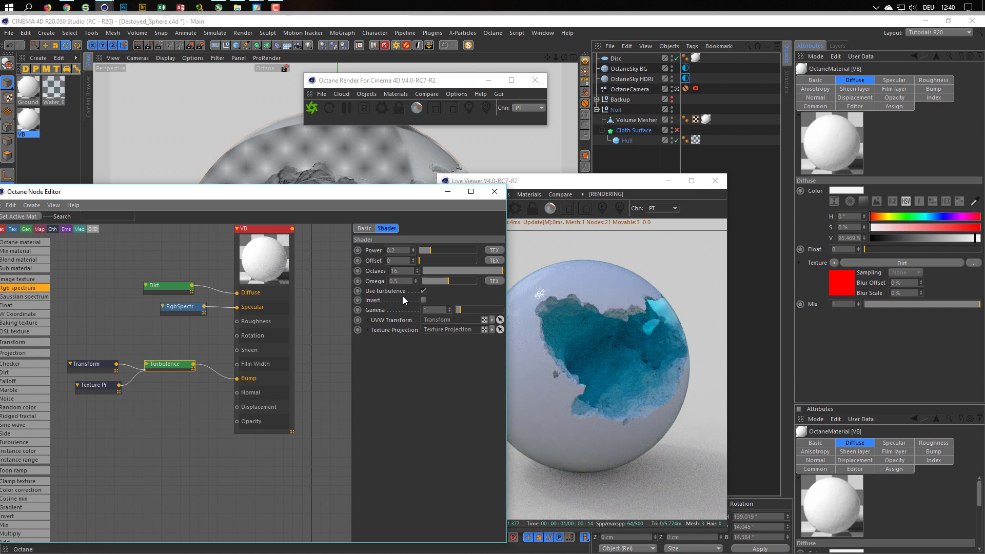
left_click(606, 183)
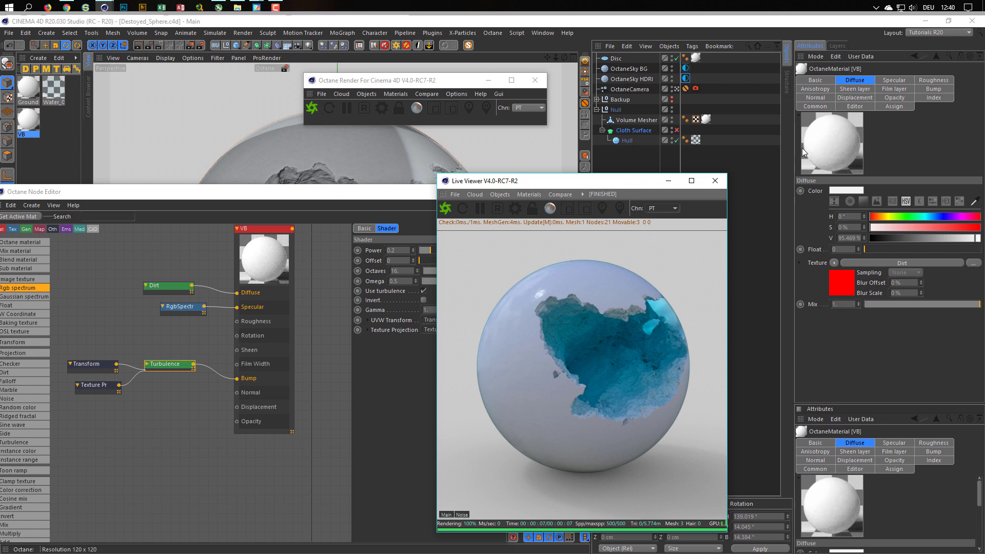
Step: Close the Live Viewer, Node Editor and Octane Render windows
left_click(715, 181)
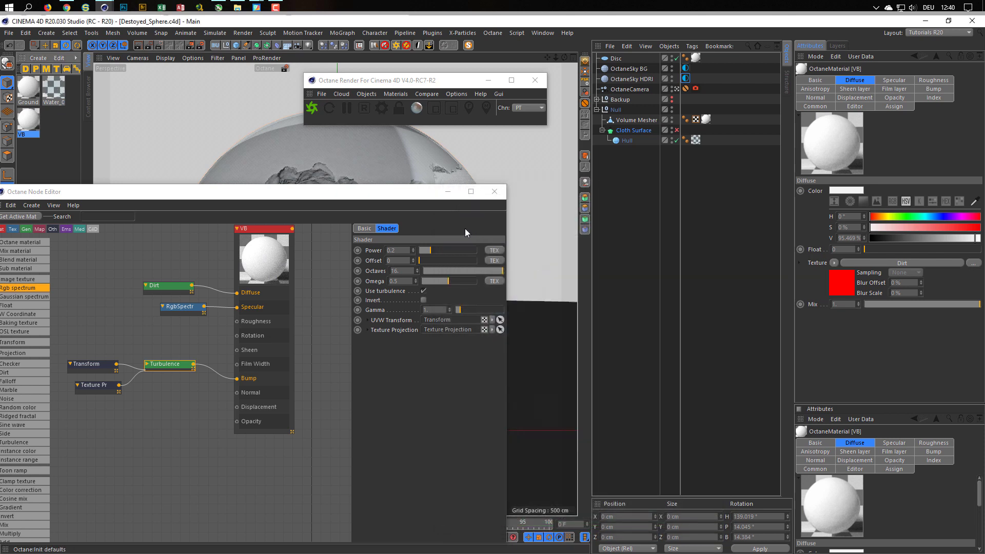
left_click(495, 192)
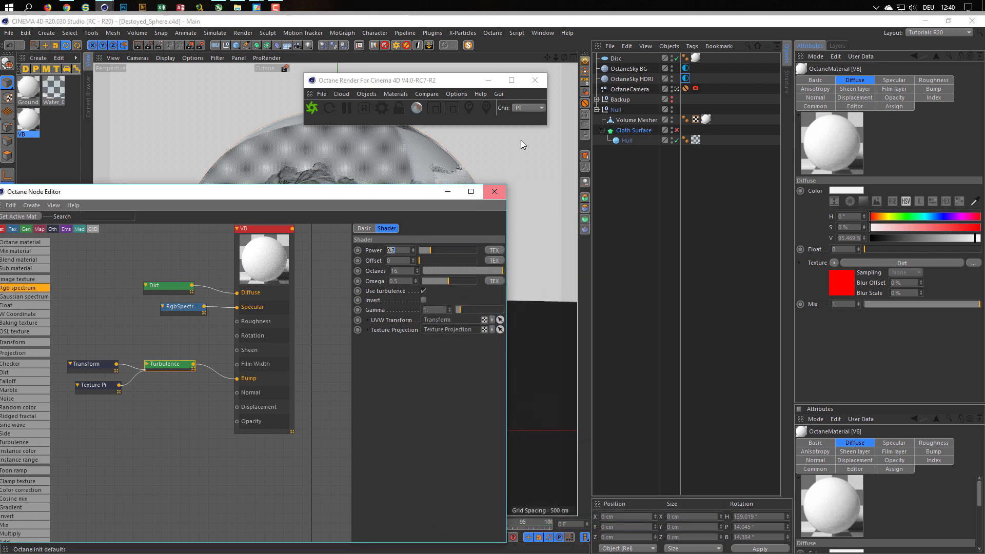
left_click(535, 80)
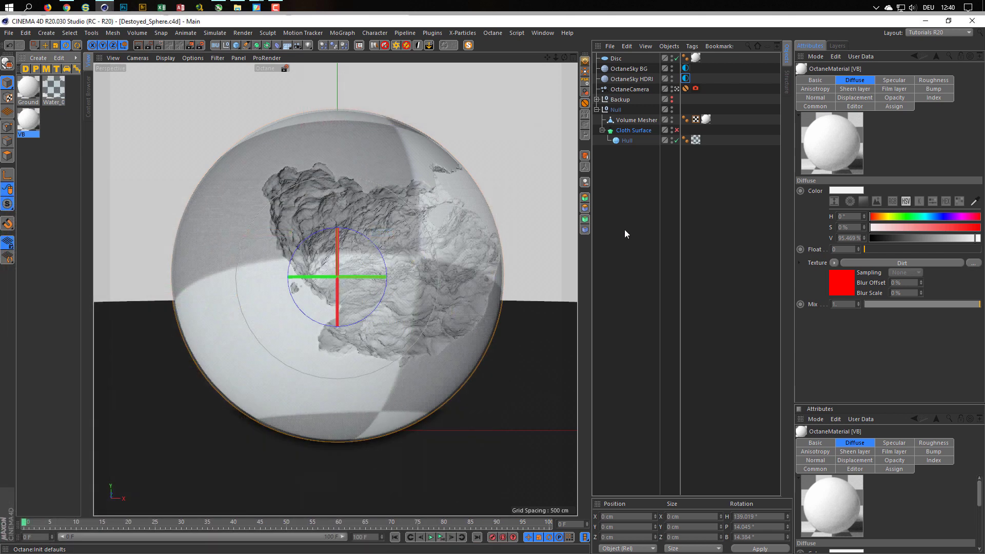
double_click(505, 23)
double_click(505, 22)
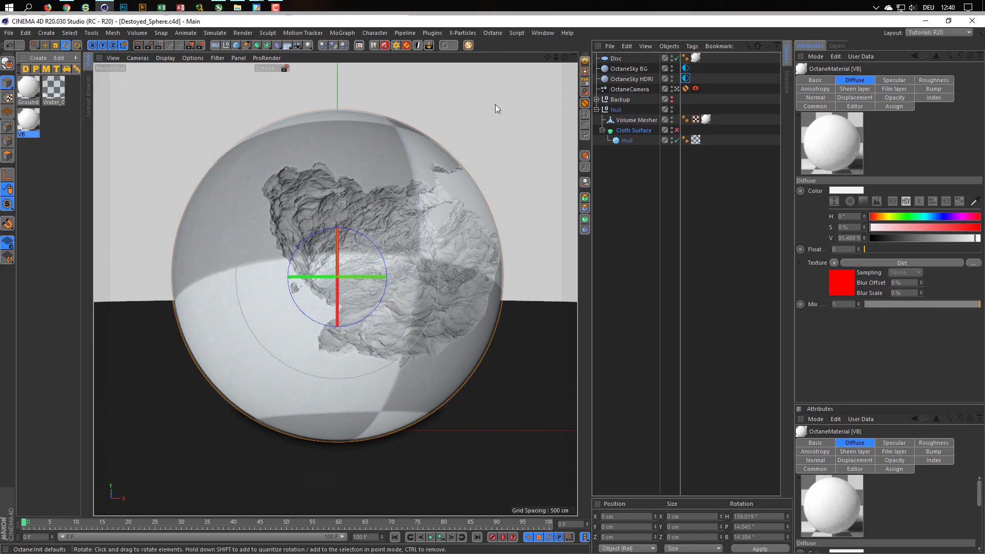
Step: Save the scene under the new name Destoyed_Sphere_PR.c4d
key("ctrl+shift+s")
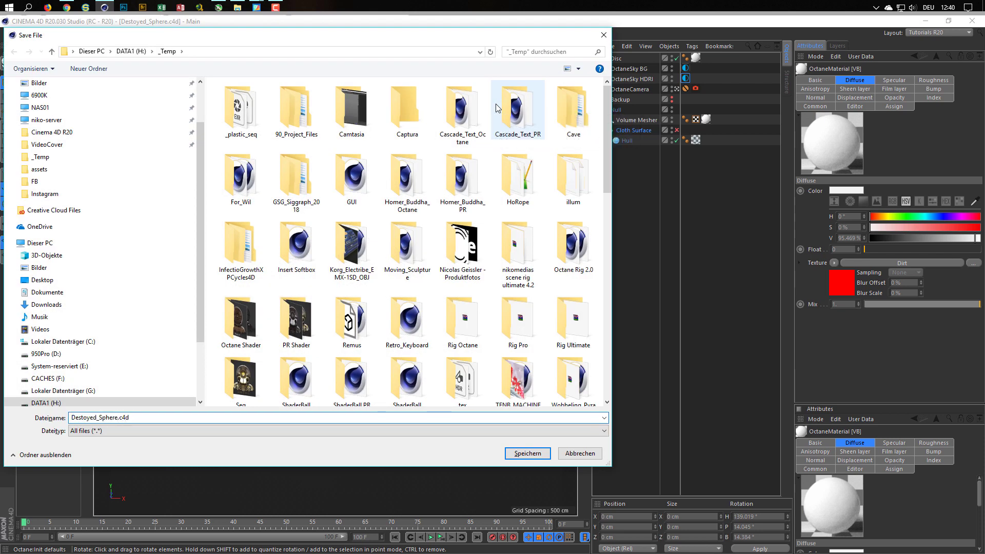
type("_PR")
key("Return")
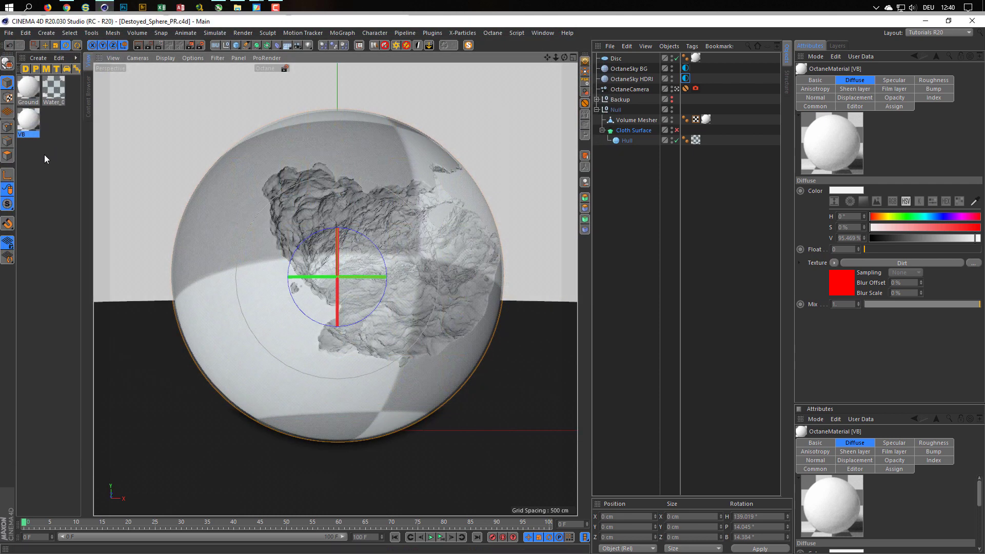
left_click(45, 155)
Step: Delete the Ground, Water_02 and VB materials, both Octane sky objects, the Disc and the camera's Octane tag
key("ctrl+a")
key("Delete")
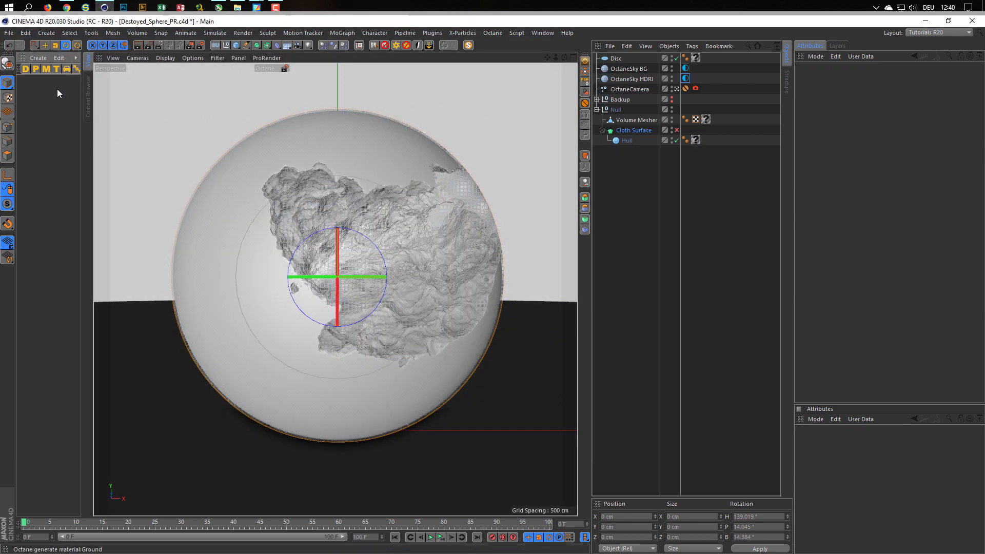
left_click(634, 79)
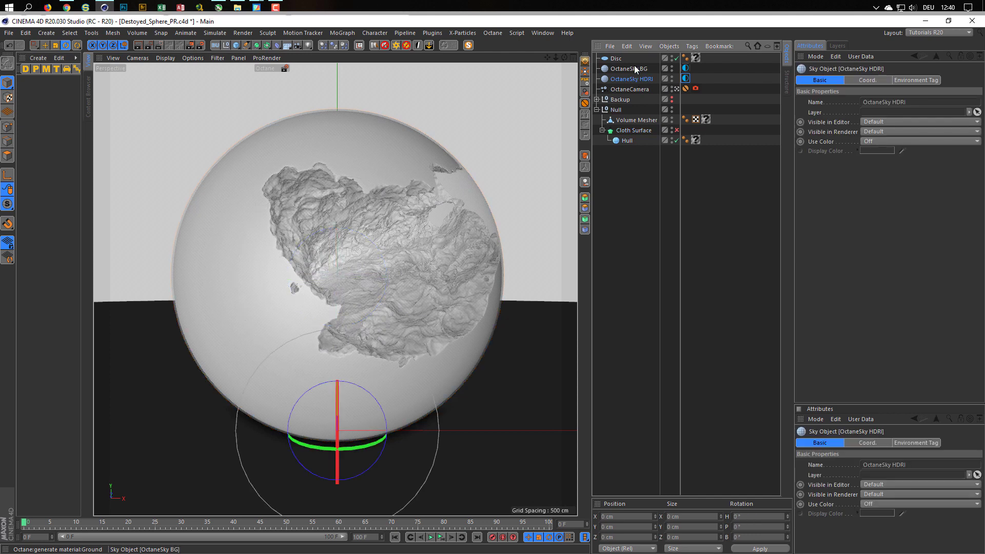
left_click(632, 73, "ctrl")
key("Delete")
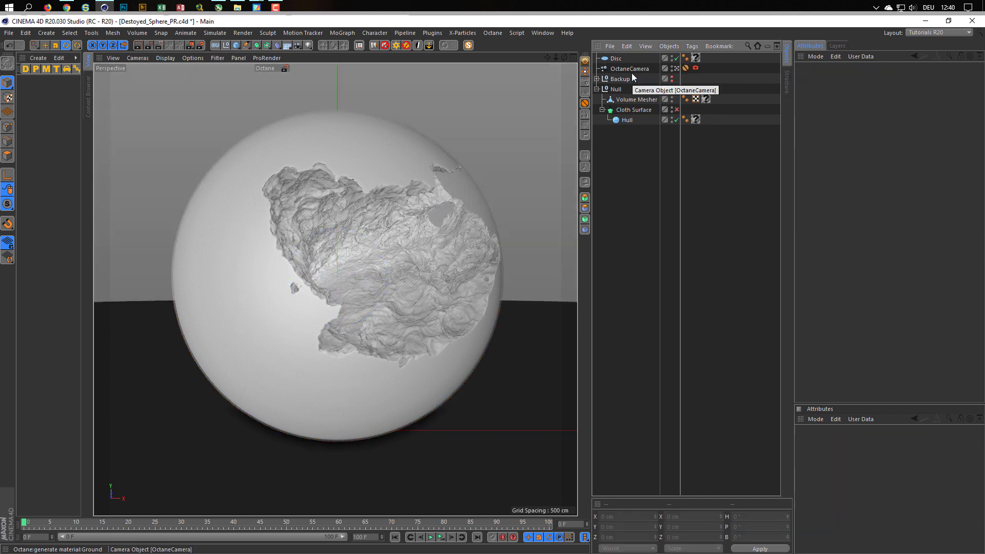
left_click(615, 58)
key("Delete")
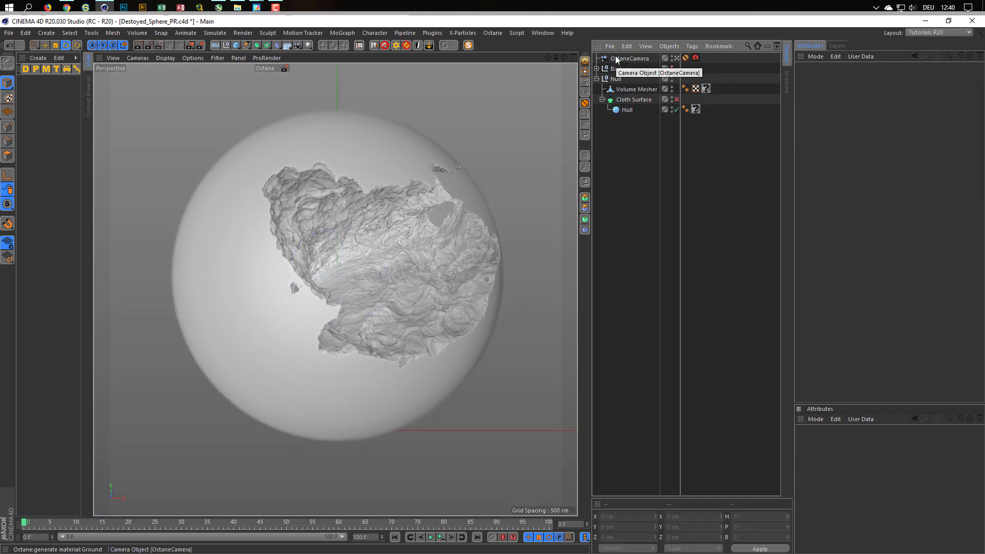
left_click(695, 57)
key("Delete")
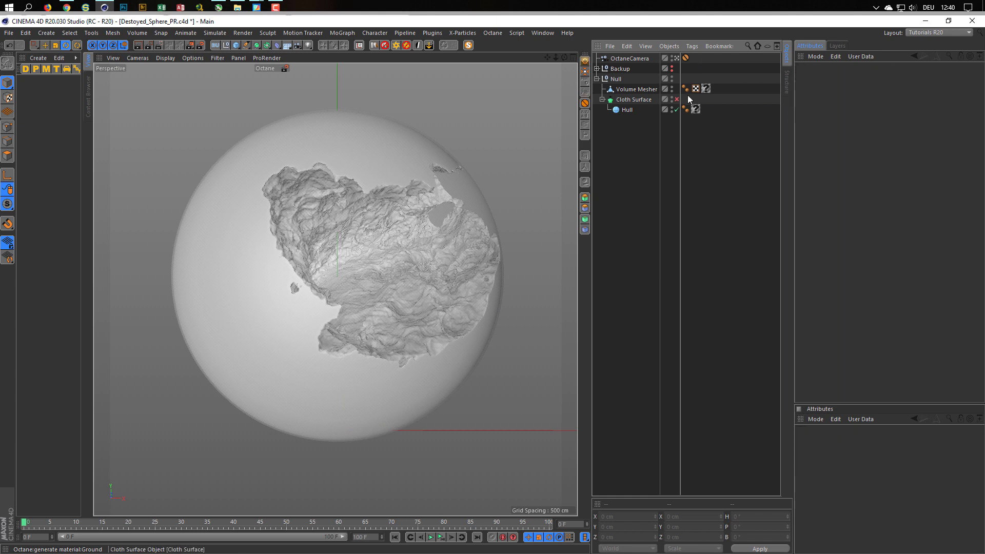
Step: Rename OctaneCamera to Camera and save the scene
double_click(630, 58)
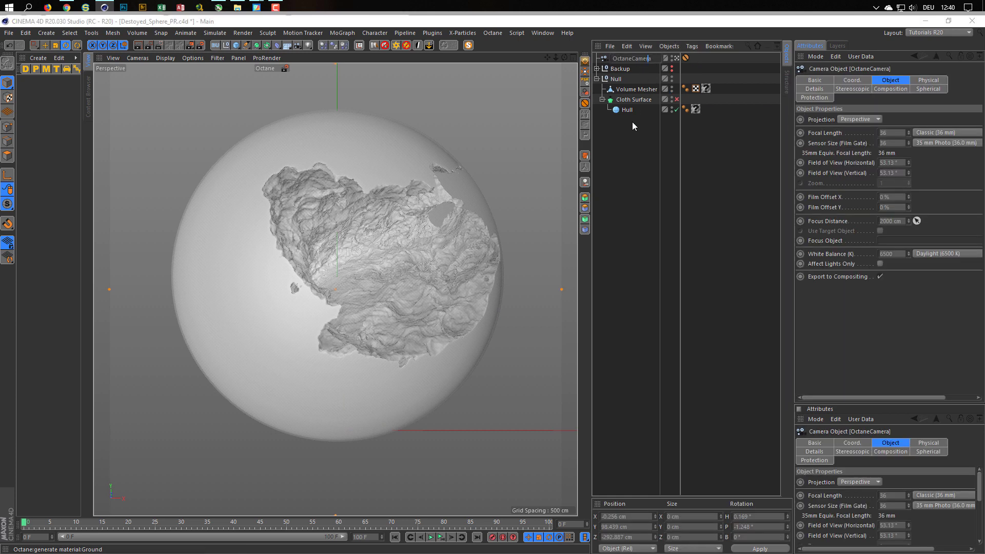
key("BackSpace")
key("BackSpace")
key("BackSpace")
key("BackSpace")
key("BackSpace")
key("BackSpace")
key("Return")
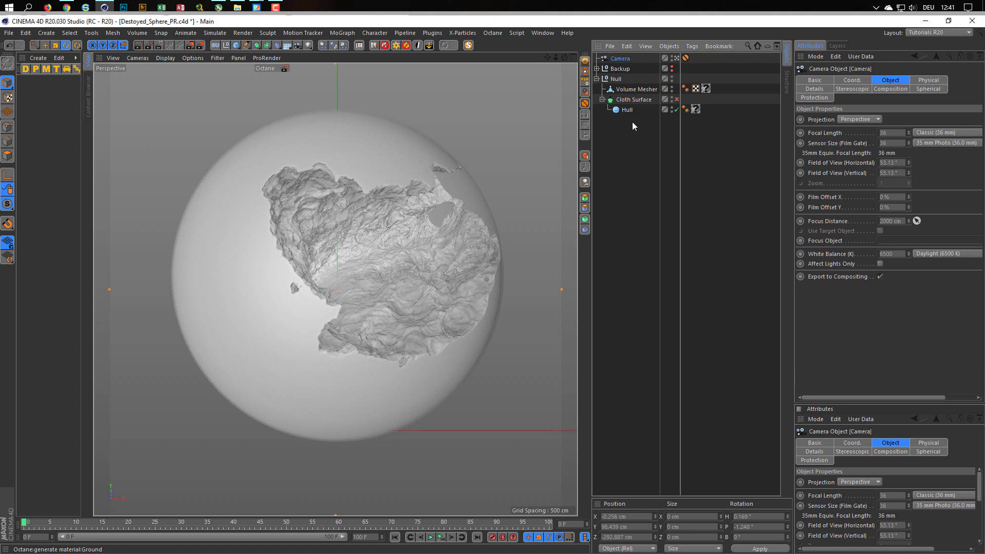
key("ctrl+s")
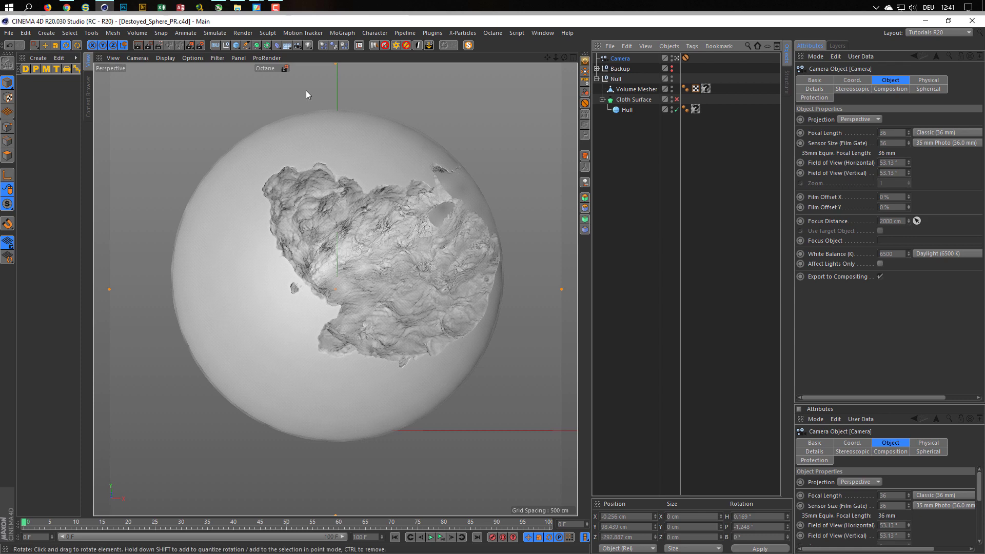
Step: Switch Render Settings to the Low GI preset and add the Nikomedias Scene Rig Ultimate
left_click(200, 45)
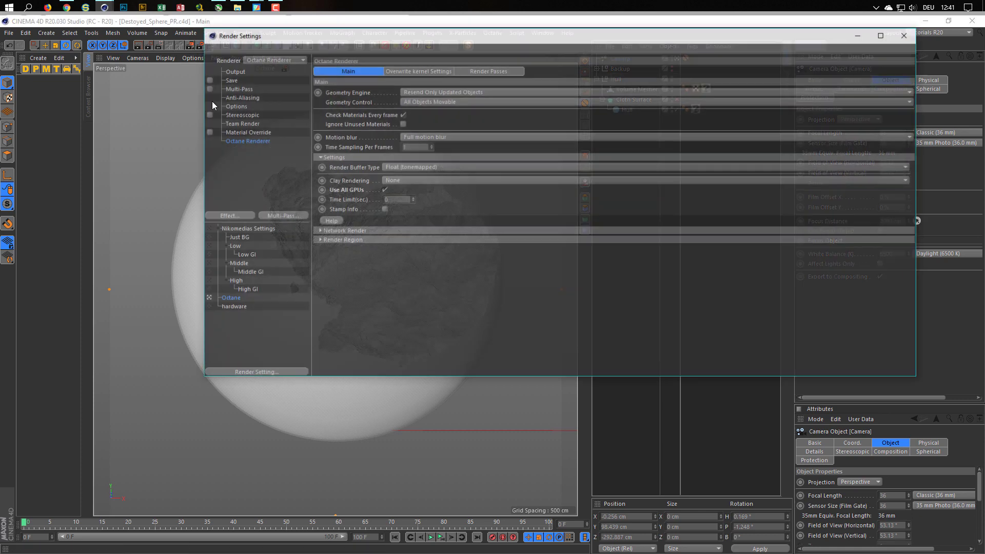
left_click(205, 254)
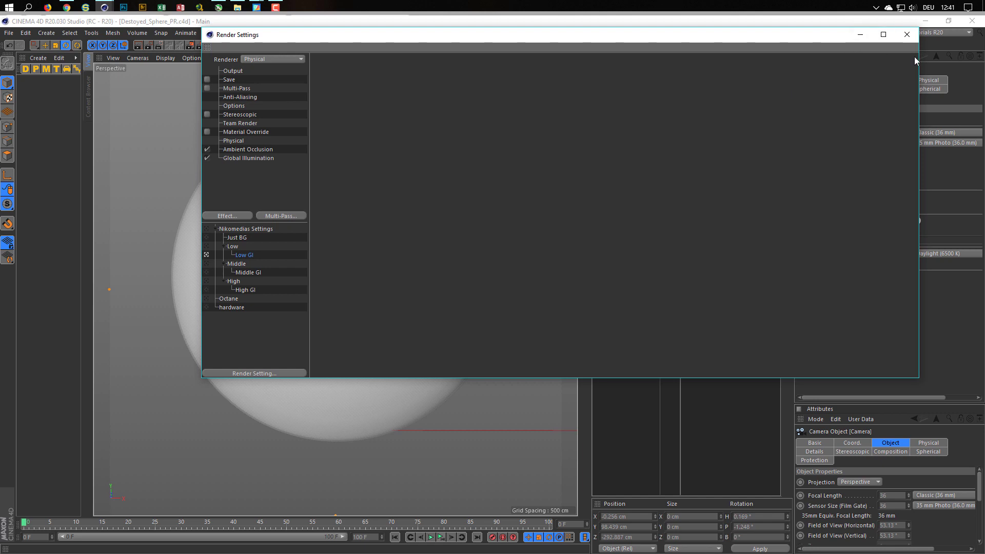
left_click_drag(921, 53, 662, 82)
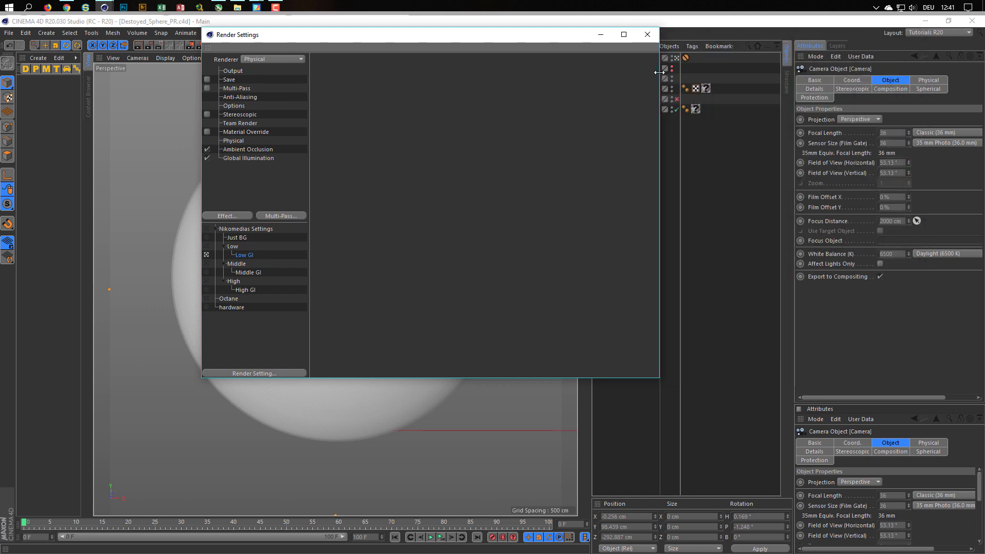
left_click(649, 34)
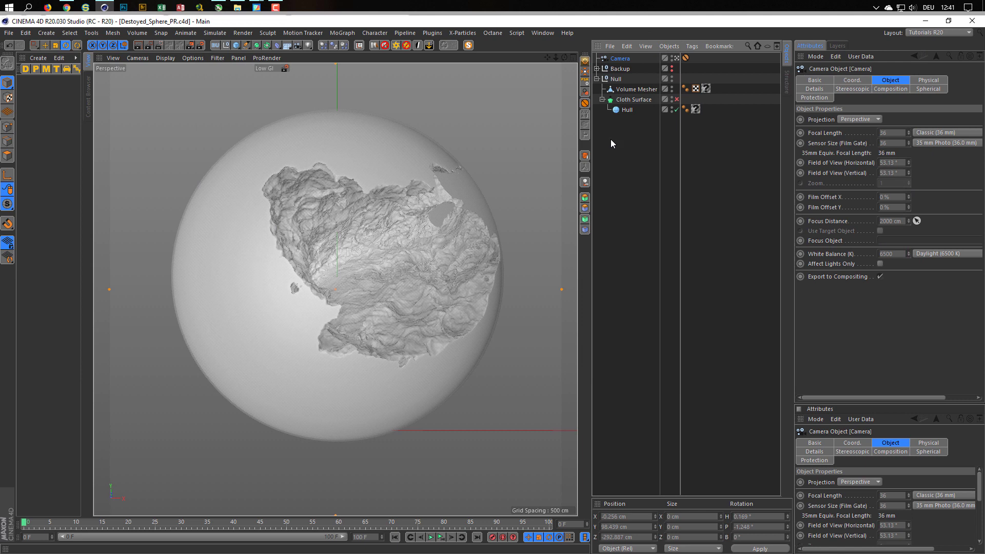
left_click(373, 47)
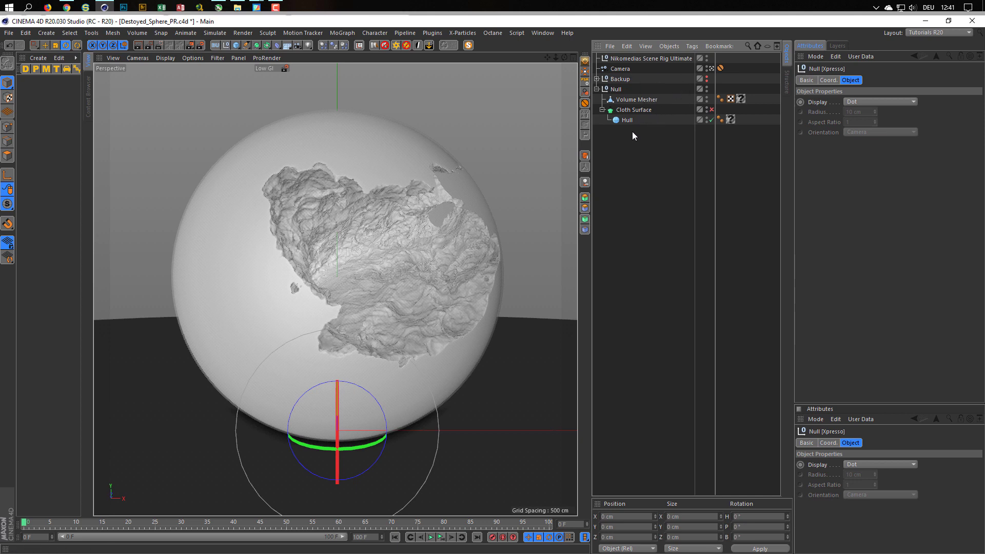
Step: Create a material named VB and apply it to the Volume Mesher
double_click(29, 88)
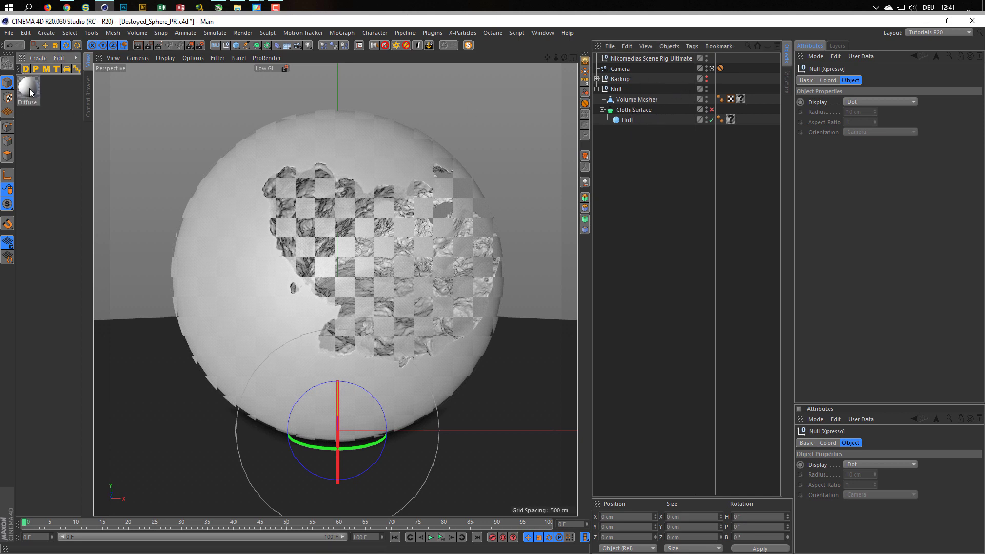
double_click(29, 88)
left_click_drag(237, 70, 594, 166)
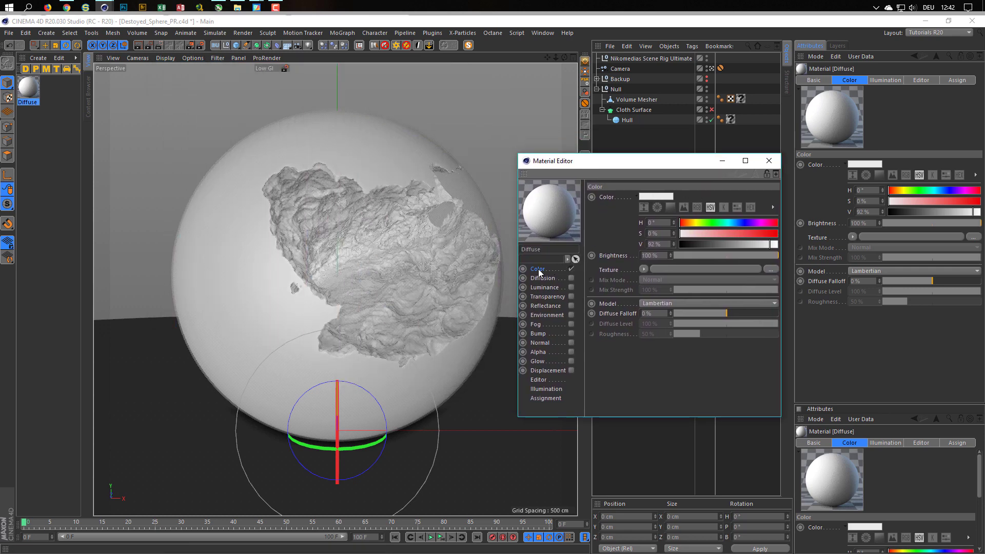
double_click(531, 249)
type("VB")
key("Return")
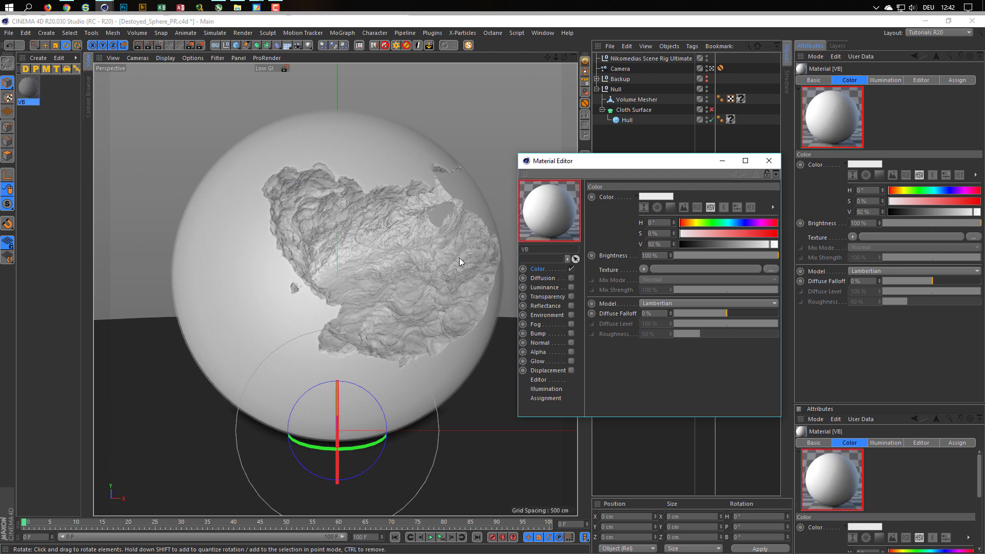
left_click(769, 161)
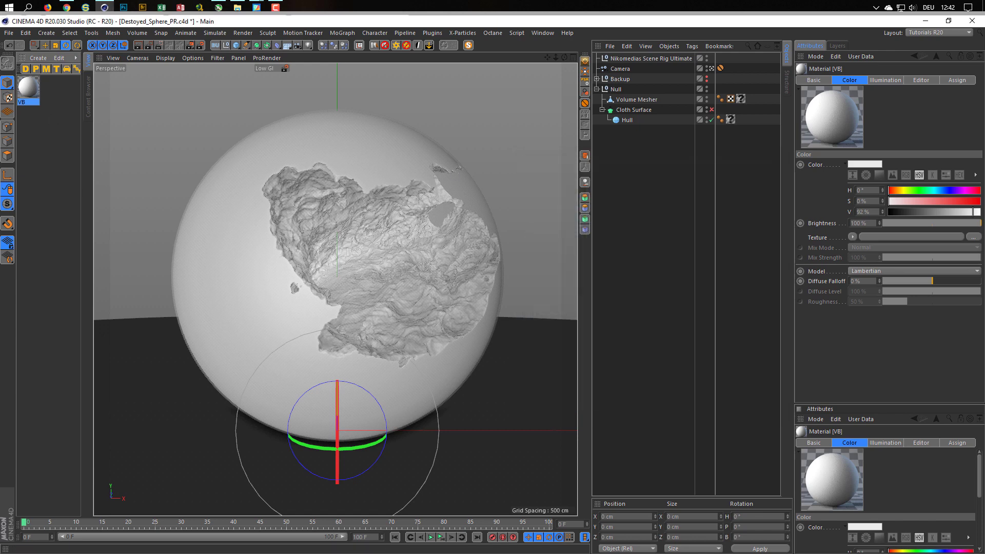
left_click_drag(753, 190, 741, 98)
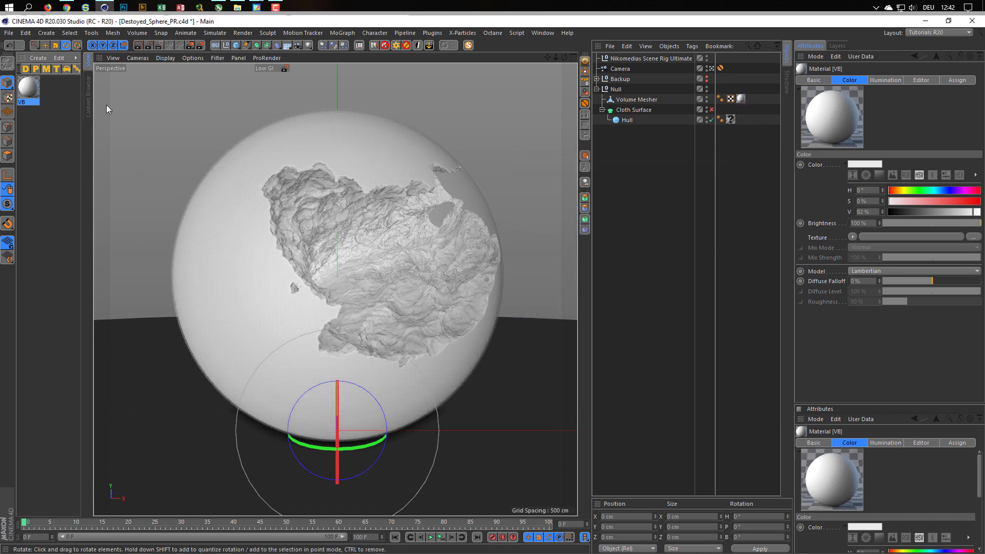
Step: Make a new material with Color off, Transparency at refraction 1.1 and Reflectance, and apply it to the Hull
left_click(26, 69)
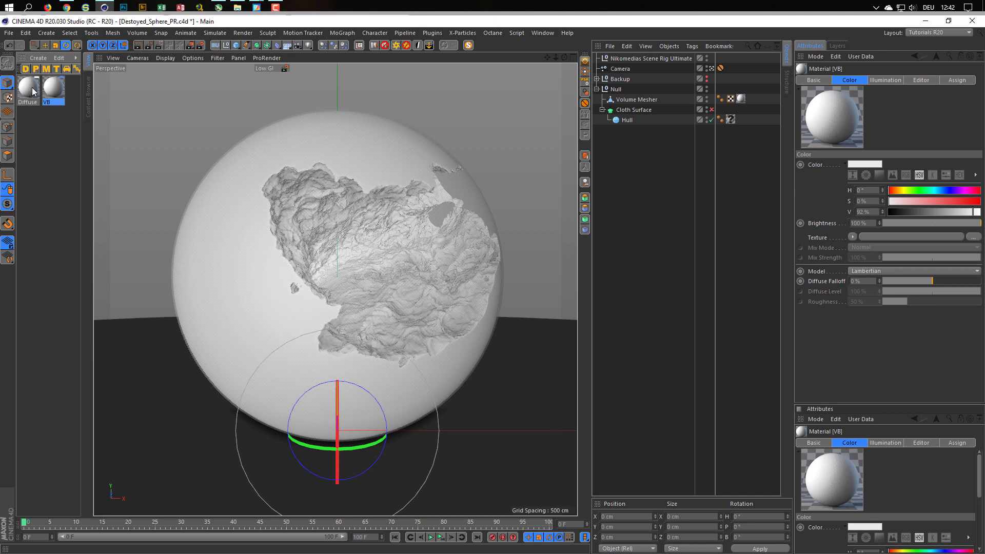
double_click(30, 89)
left_click_drag(291, 84, 587, 184)
left_click(522, 281)
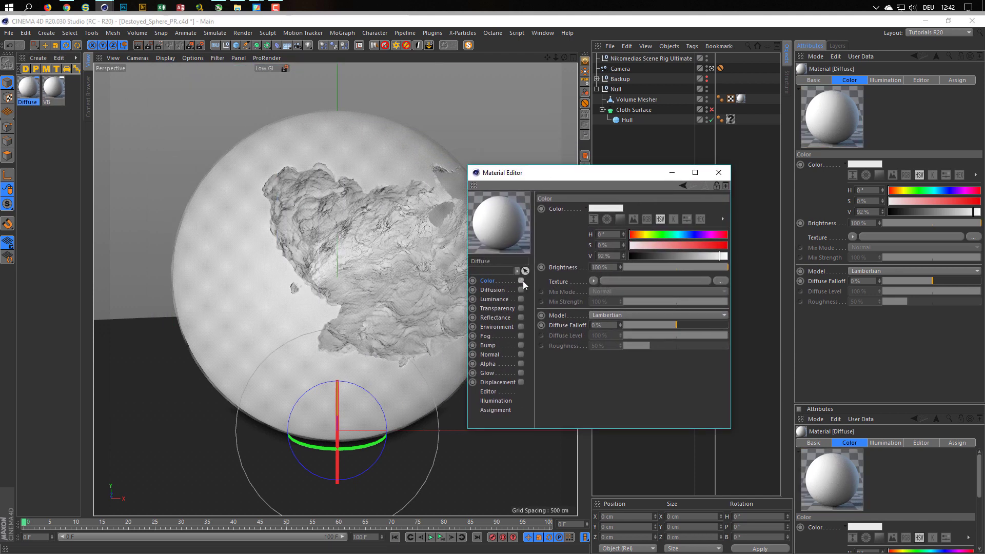
left_click(522, 308)
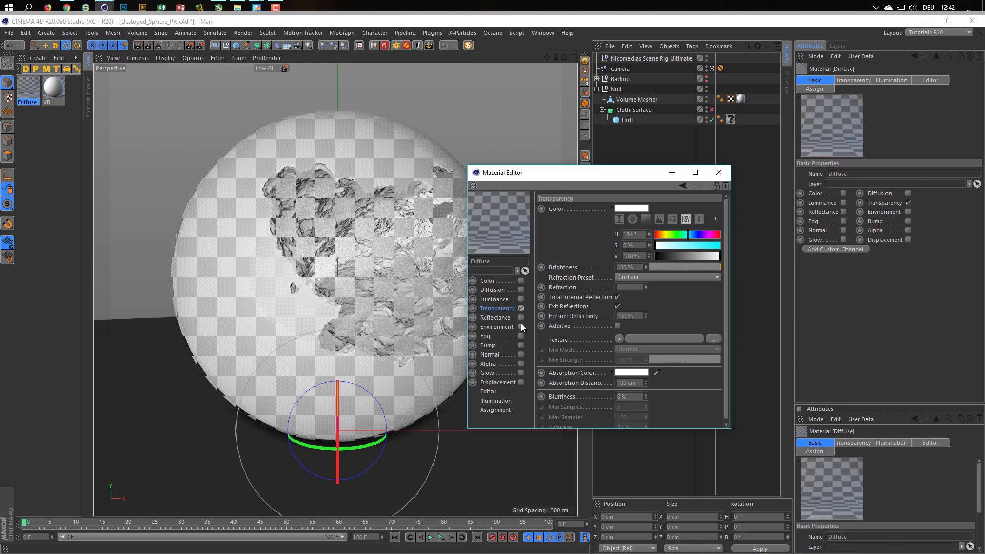
left_click(521, 318)
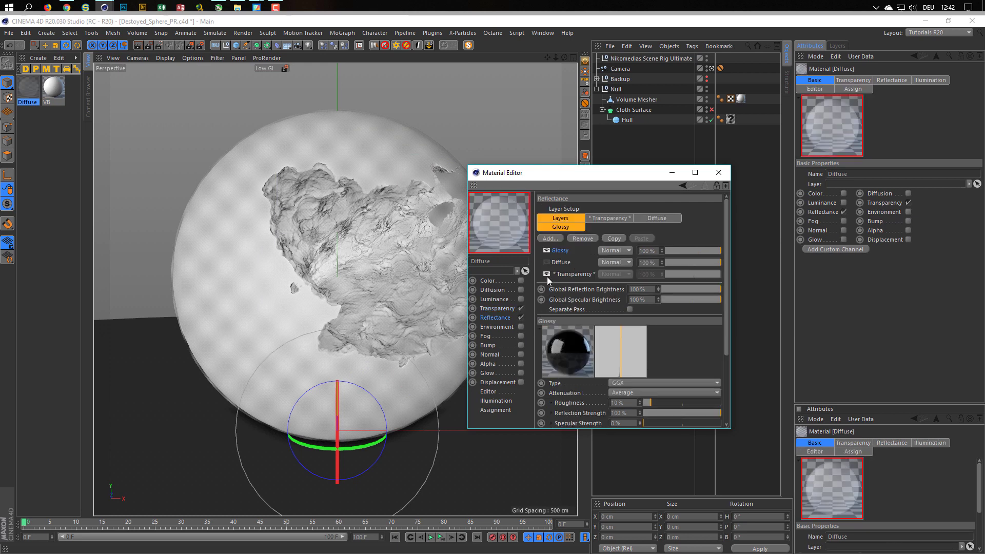
left_click(494, 308)
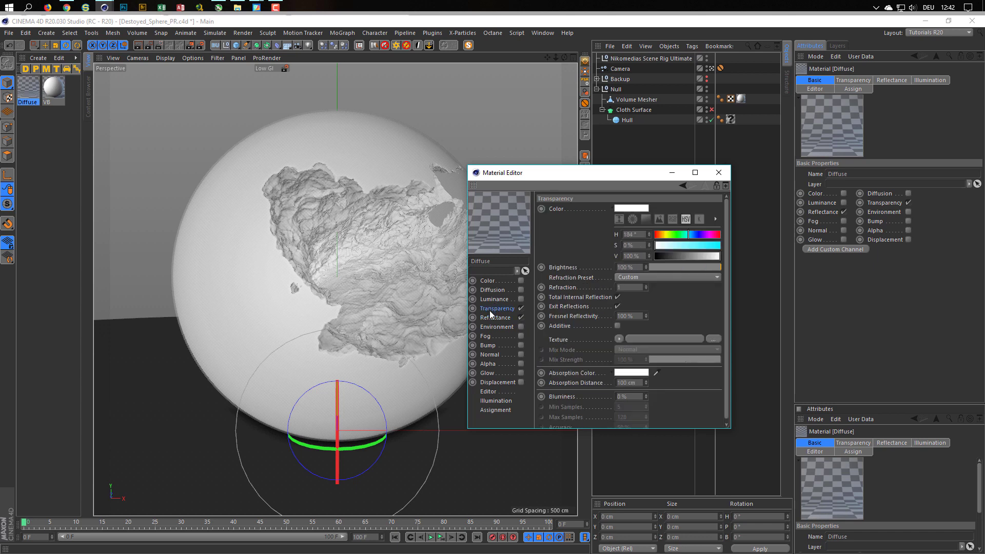
left_click(622, 287)
key("Return")
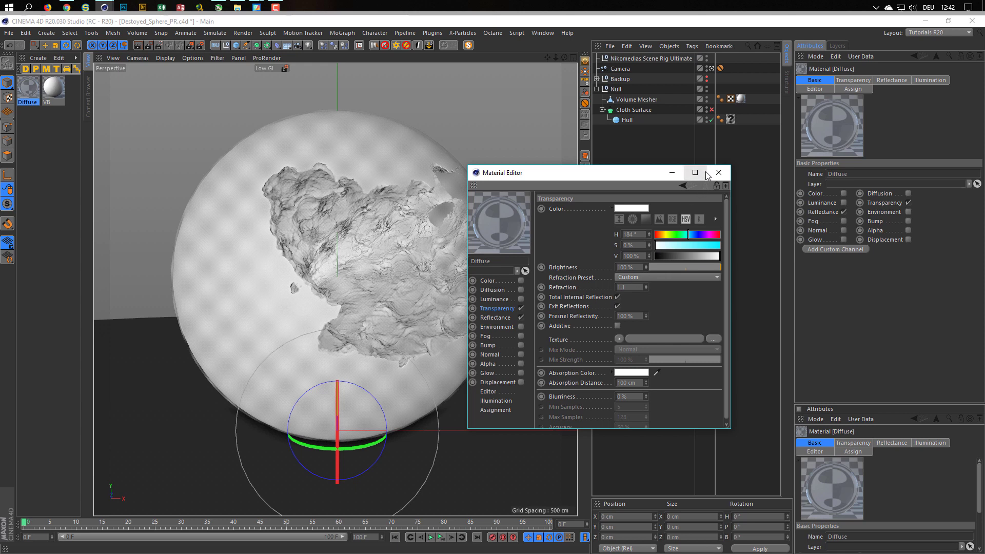
left_click_drag(22, 89, 732, 120)
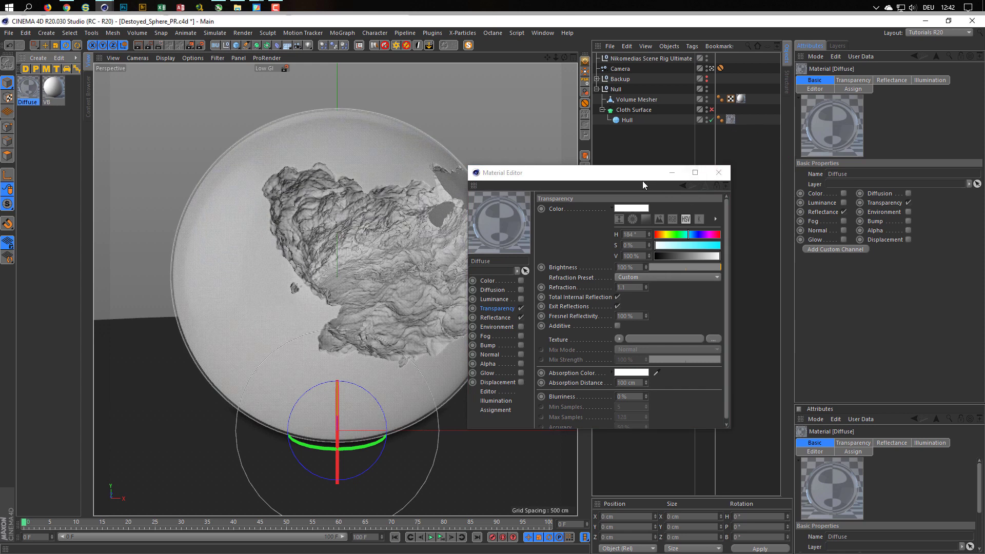
Step: Set the scene rig's HDRI file to DS360_Free_002_Ref.hdr from the Content Browser
left_click(657, 59)
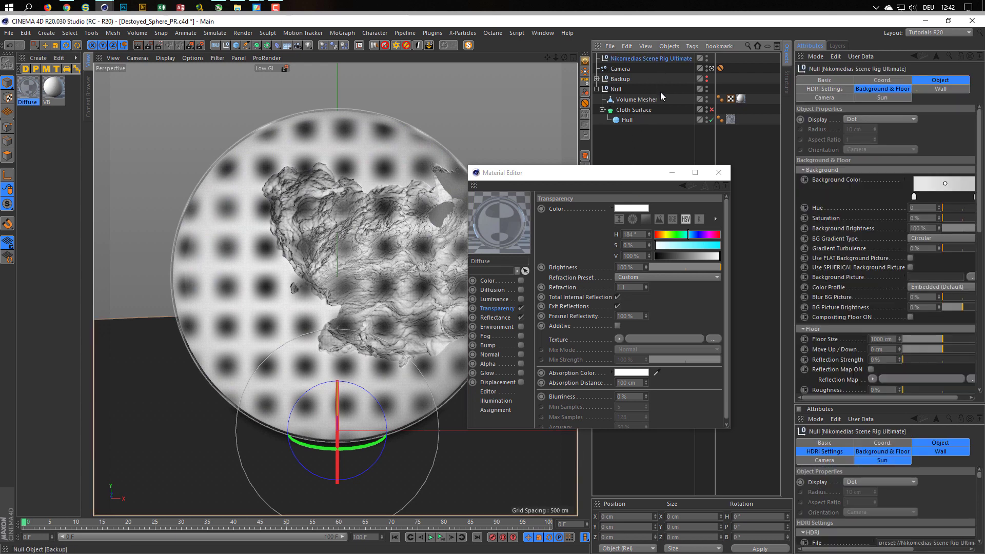
left_click(827, 89)
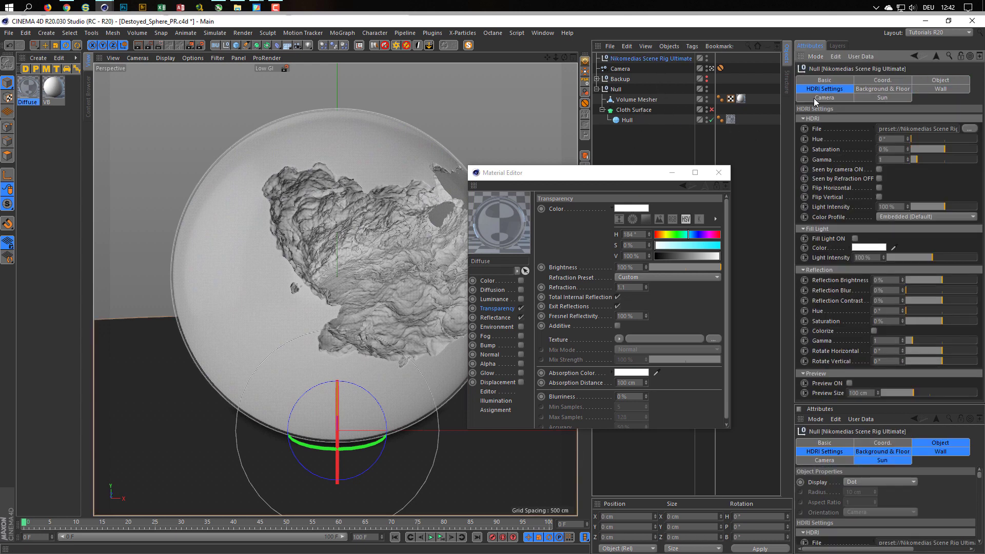
mouse_move(805, 139)
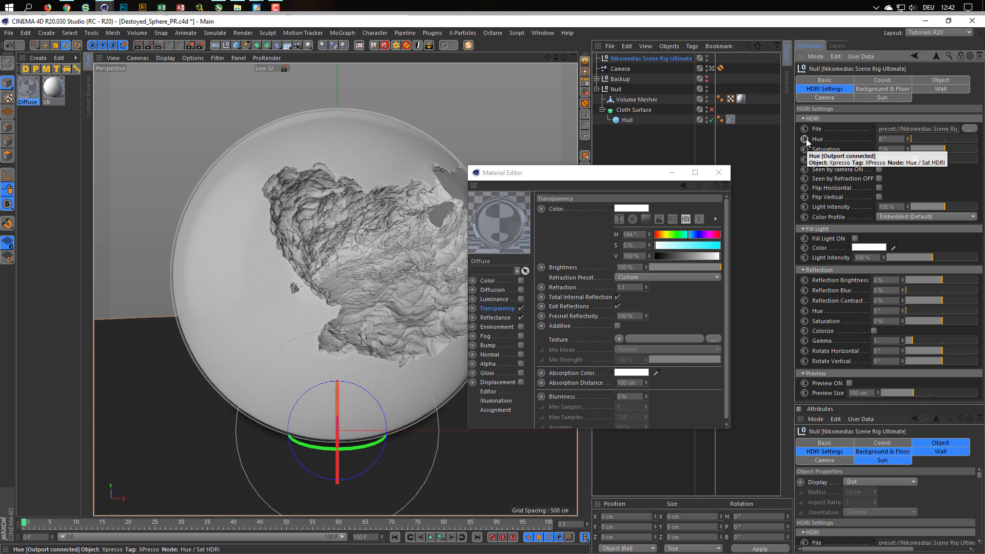
key("shift+F8")
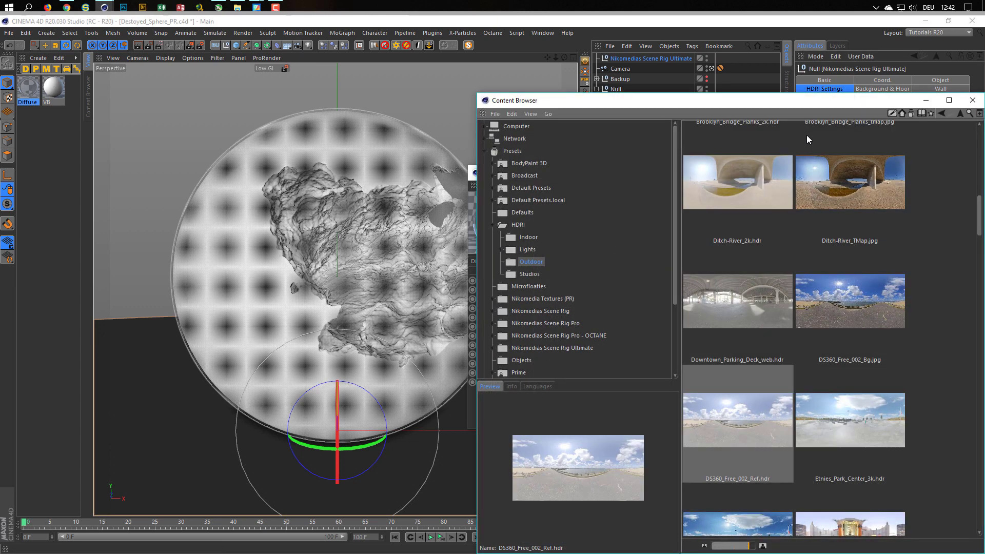
left_click_drag(794, 105, 579, 67)
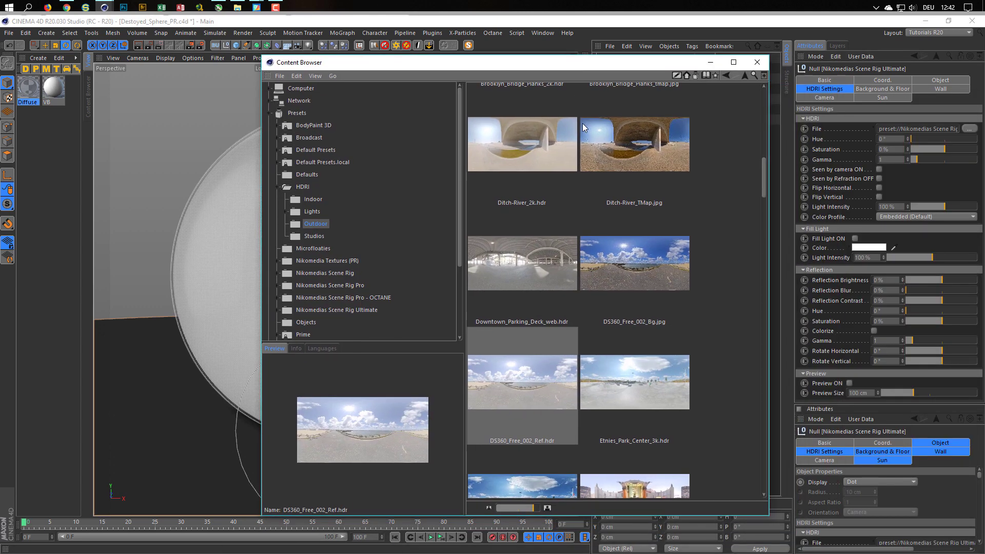
left_click_drag(524, 395, 939, 137)
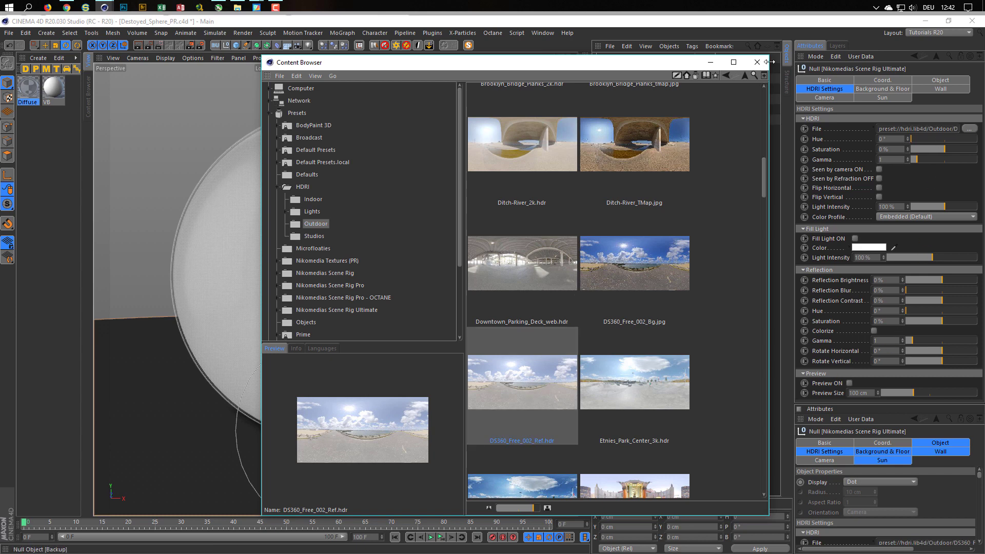
left_click(757, 62)
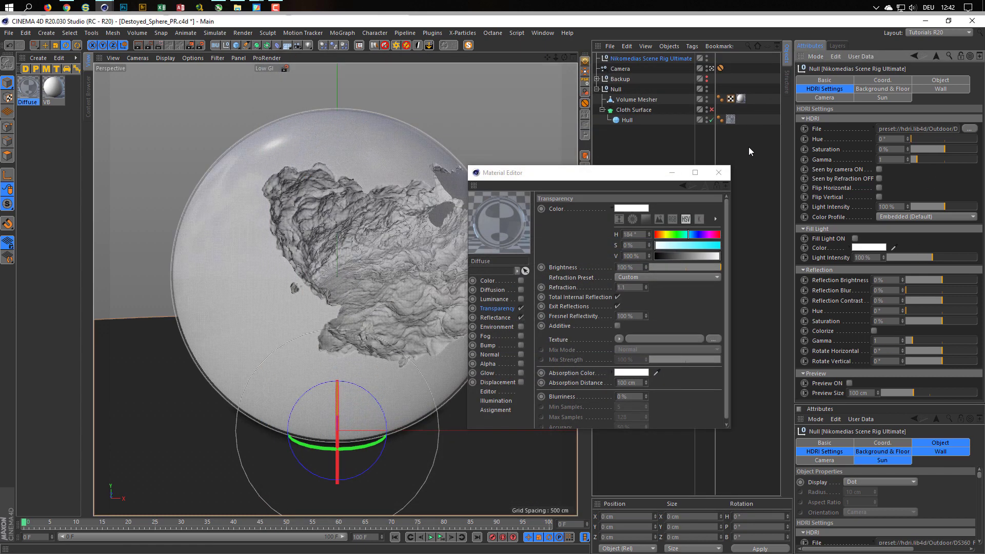
Step: Start an interactive render region and enlarge it to cover the sphere
left_click_drag(629, 175, 684, 185)
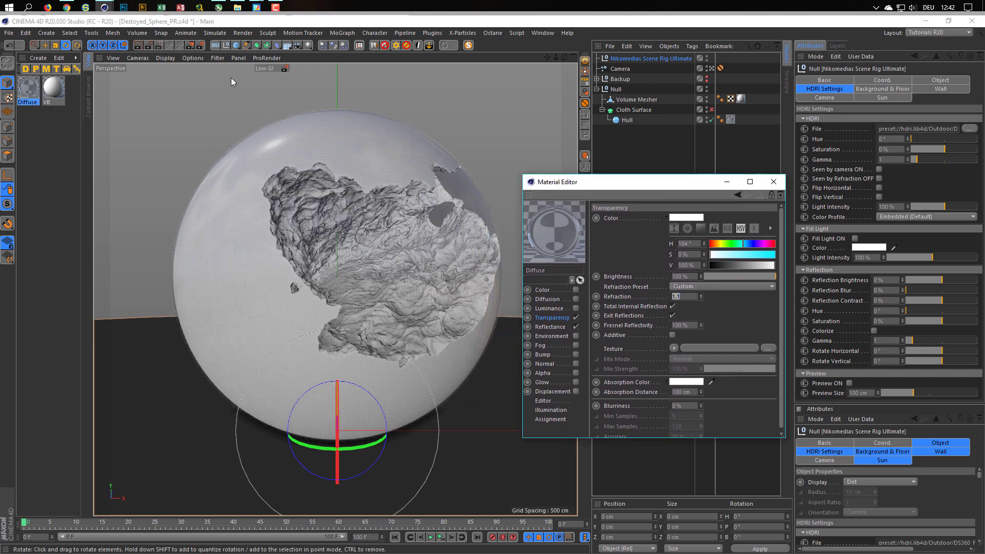
key("alt+r")
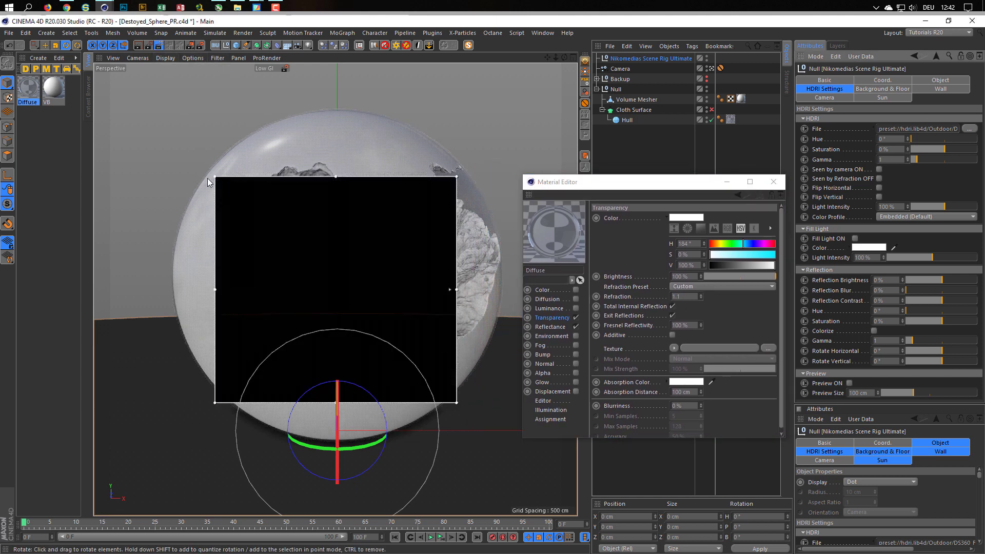
left_click_drag(208, 178, 146, 87)
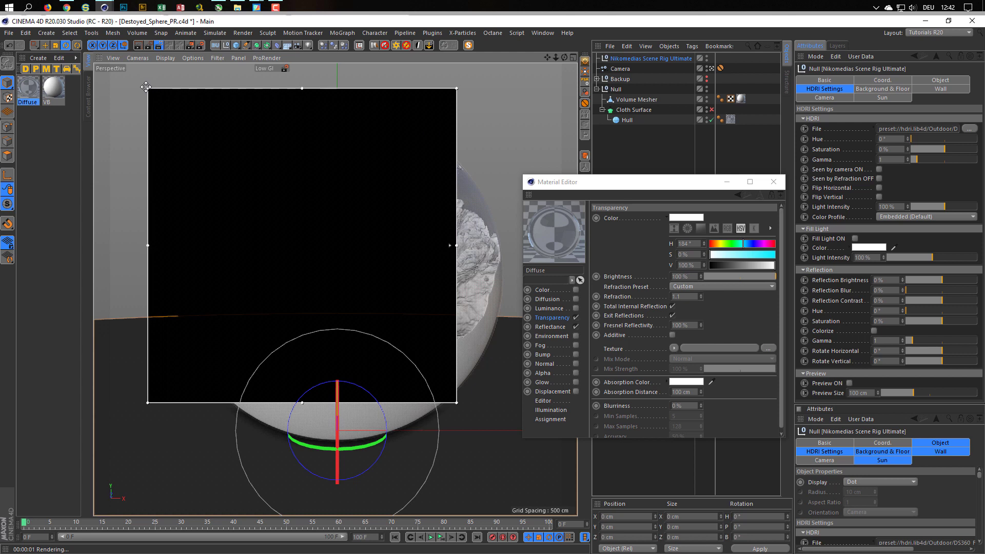
left_click_drag(456, 402, 519, 456)
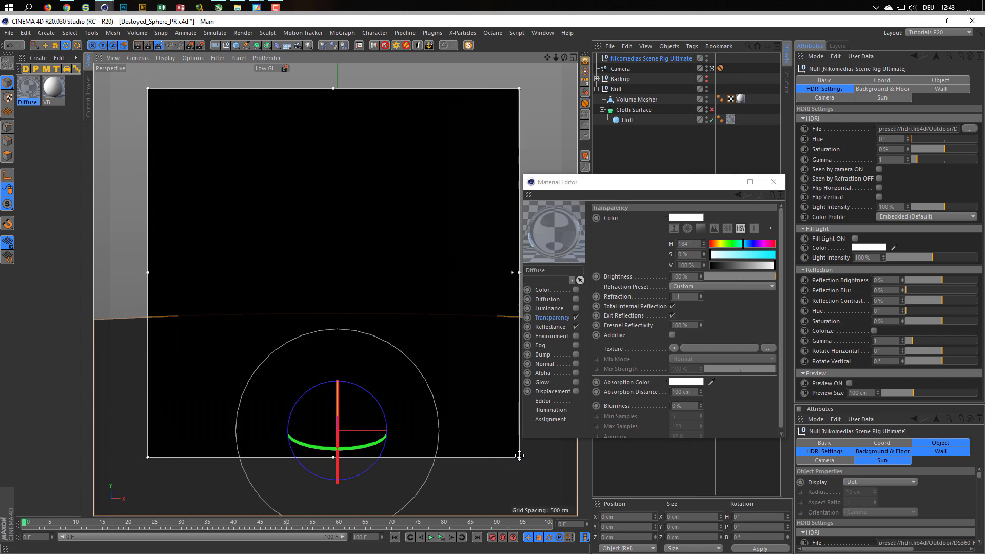
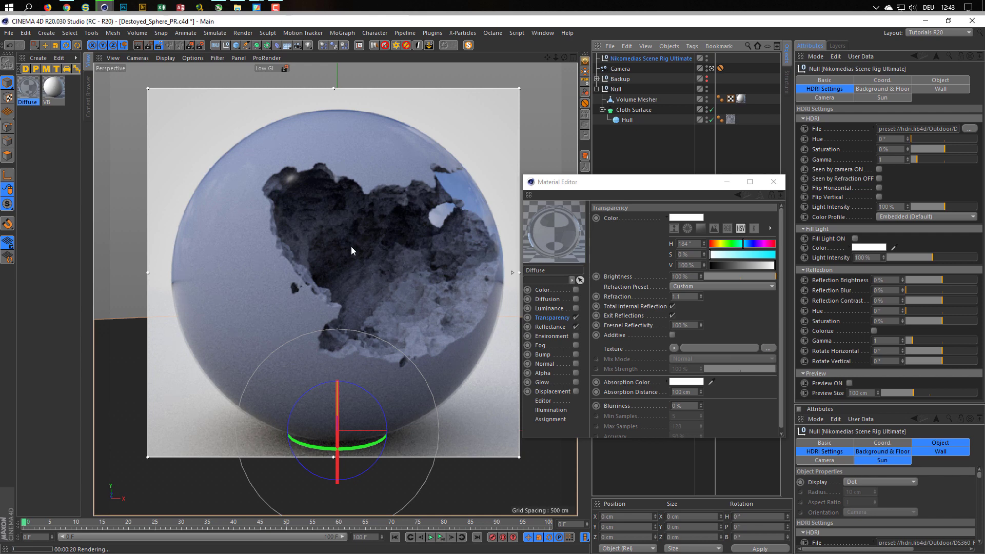
Step: Disable the Cloth Surface object and untick Floor seen by Reflection ON in Background & Floor
left_click(711, 110)
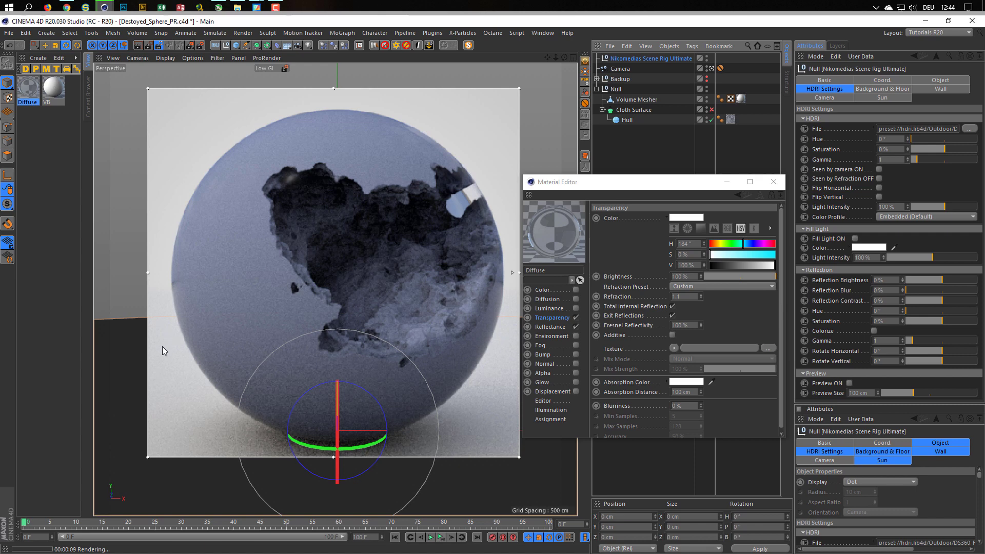
left_click(894, 92)
scroll(886, 249, "down", 5)
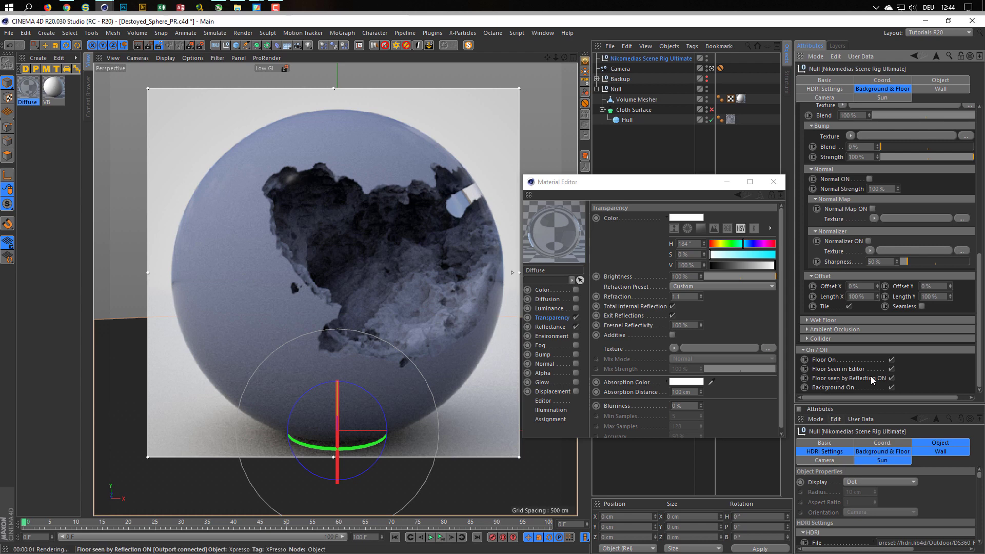
left_click(891, 380)
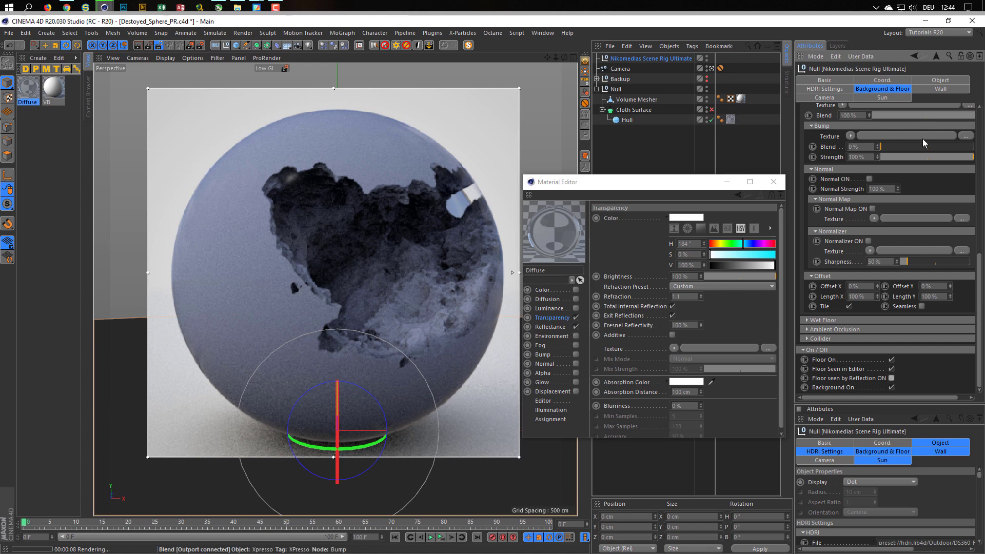
Step: Enable Seen by Refraction OFF in the HDRI settings so refraction ignores the HDRI
left_click(831, 91)
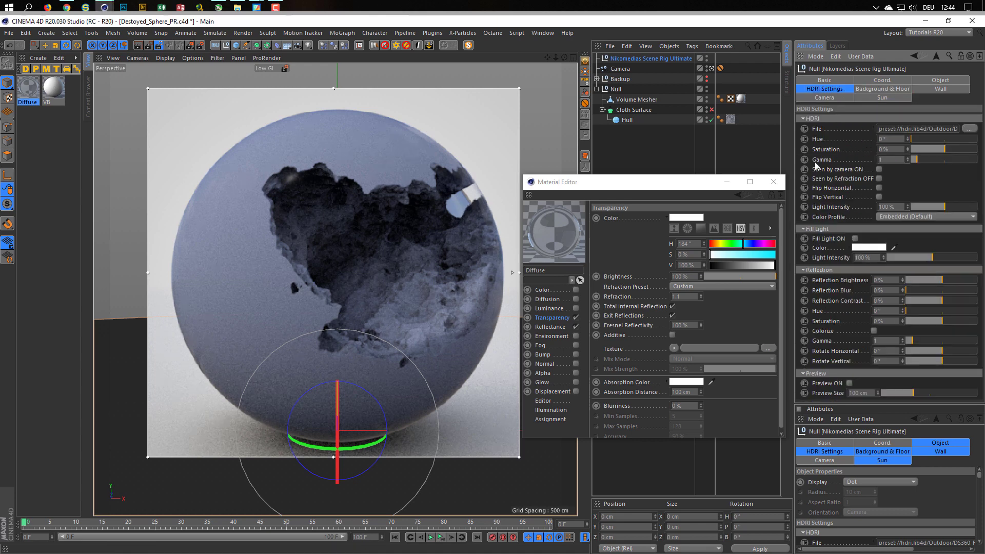
left_click(880, 179)
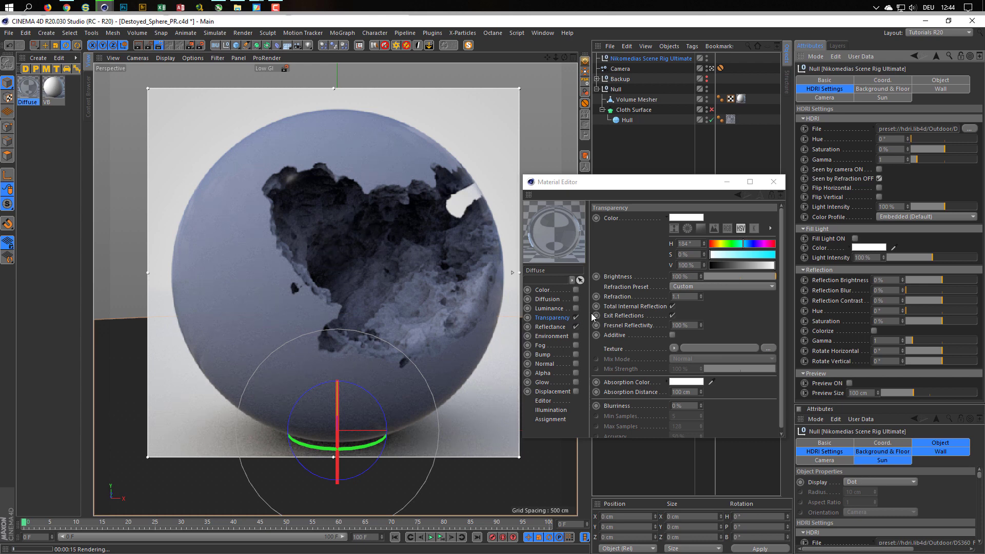
left_click(553, 321)
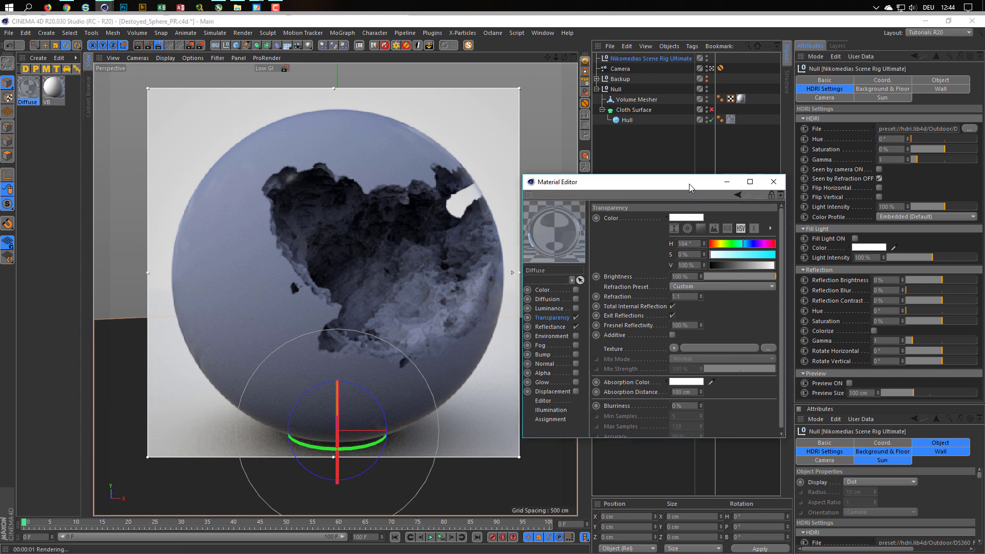
Step: Max the transparency brightness and set the absorption colour to light cyan (H 187°, S 62%)
left_click_drag(690, 184, 689, 135)
left_click_drag(768, 219, 780, 216)
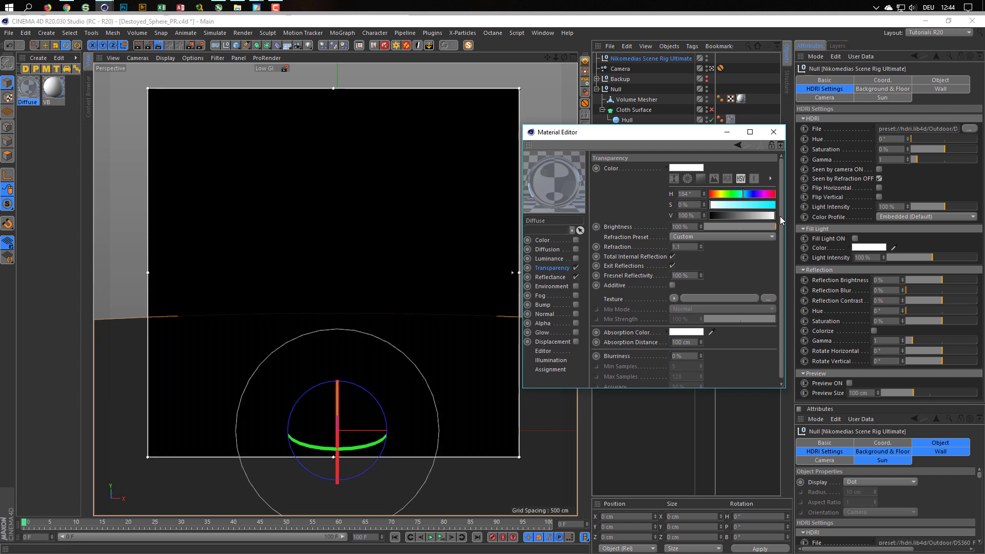
left_click(682, 333)
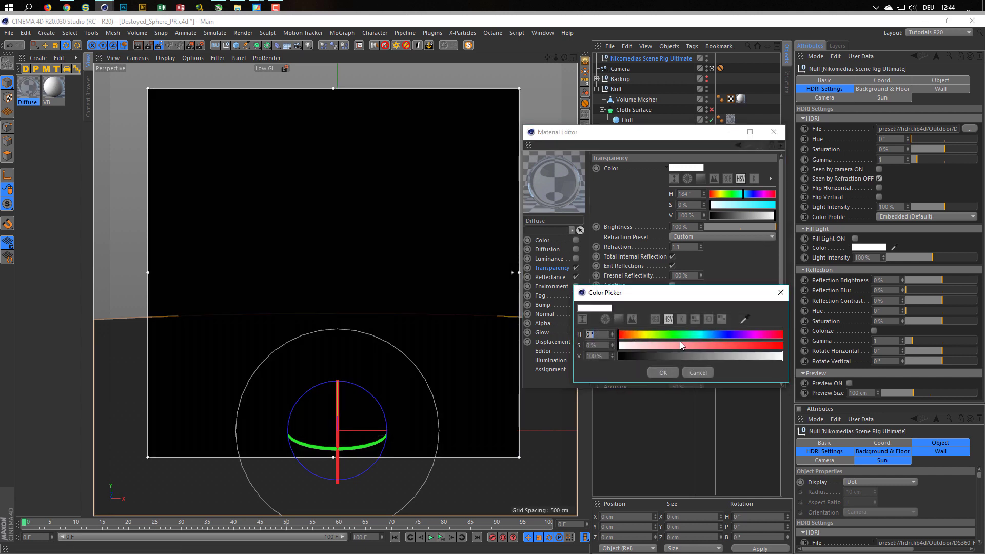
left_click_drag(692, 335, 721, 345)
left_click(663, 373)
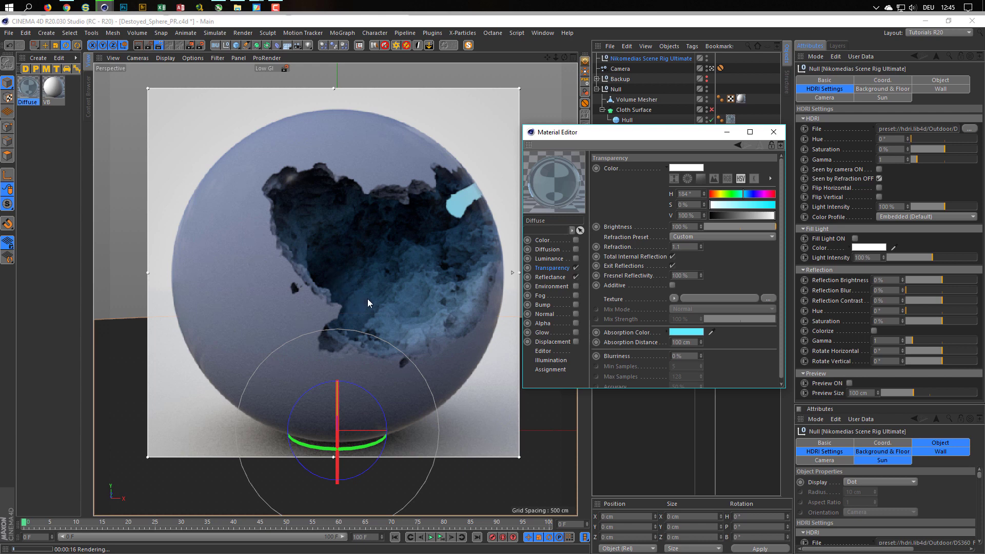
Step: Enlarge the Material Editor to reveal the absorption distance field
left_click(686, 342)
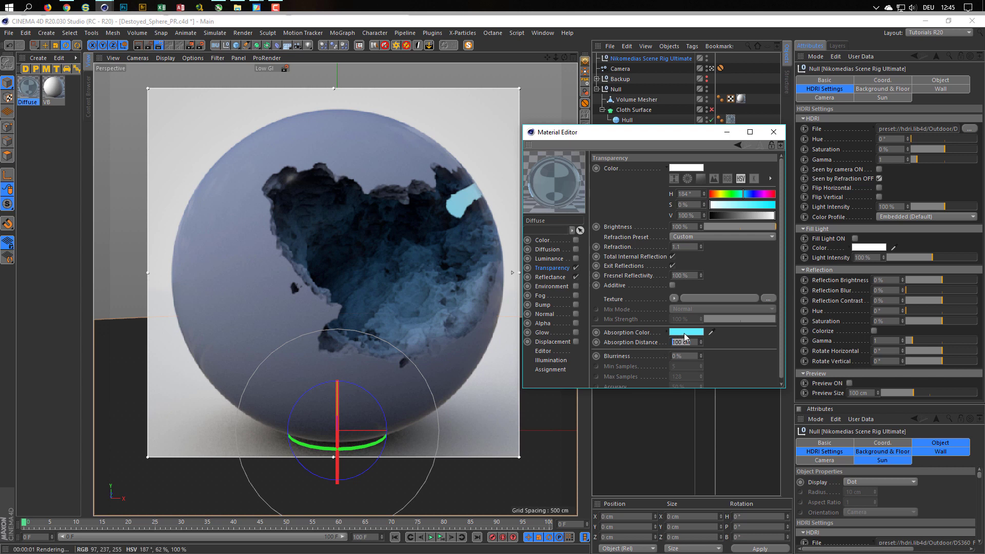
left_click(667, 332)
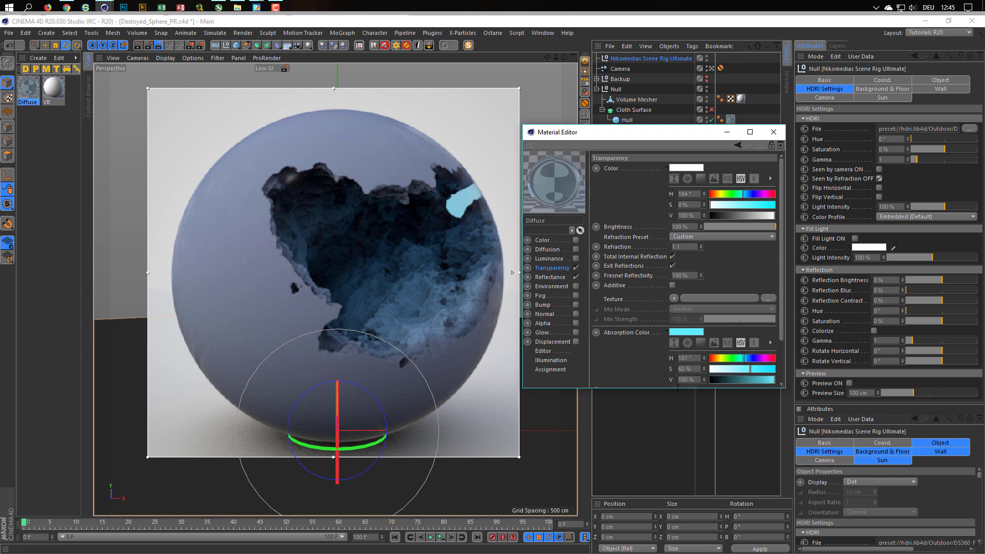
left_click_drag(677, 389, 682, 418)
left_click_drag(692, 469, 692, 474)
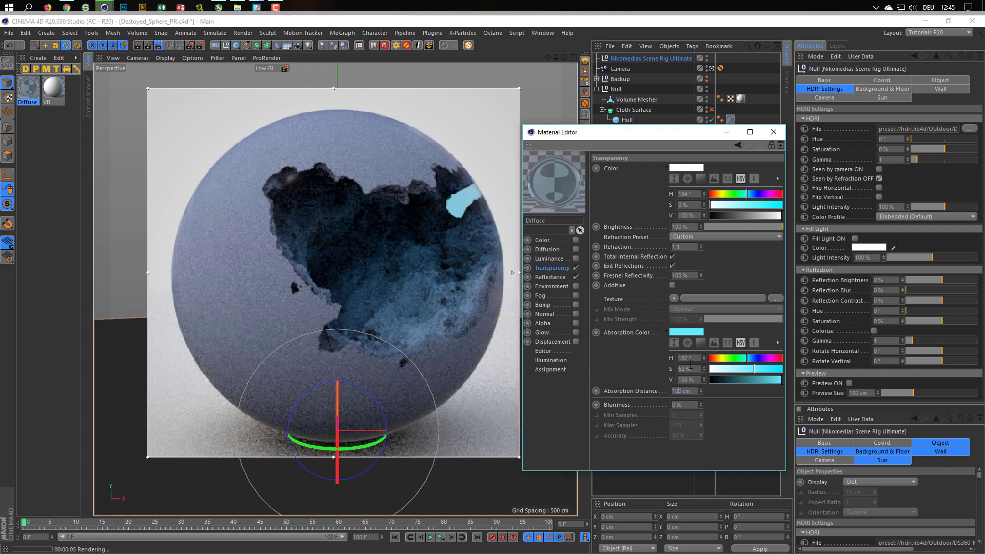
Step: Set the Background Brightness in Background & Floor to 75%
left_click(866, 89)
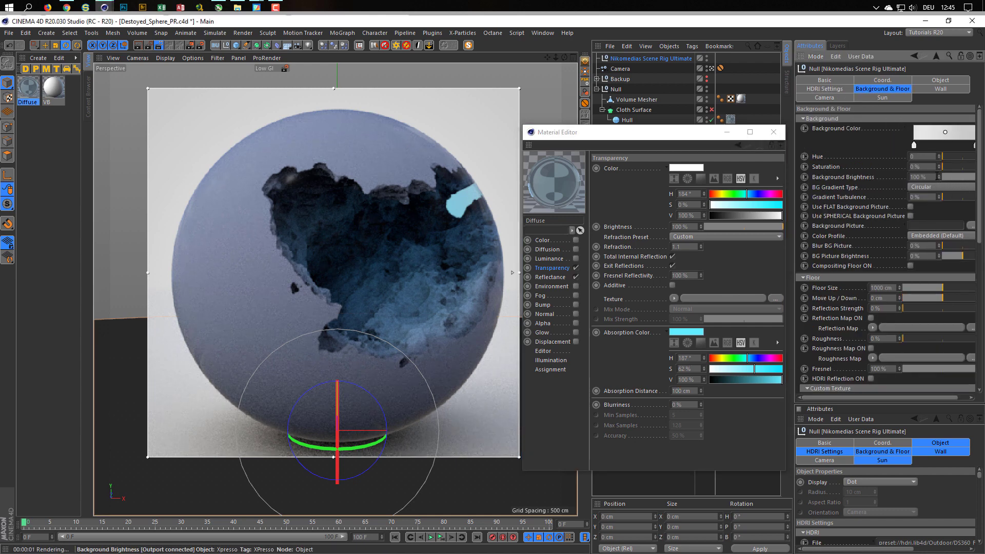
left_click(918, 177)
type("75")
key("Return")
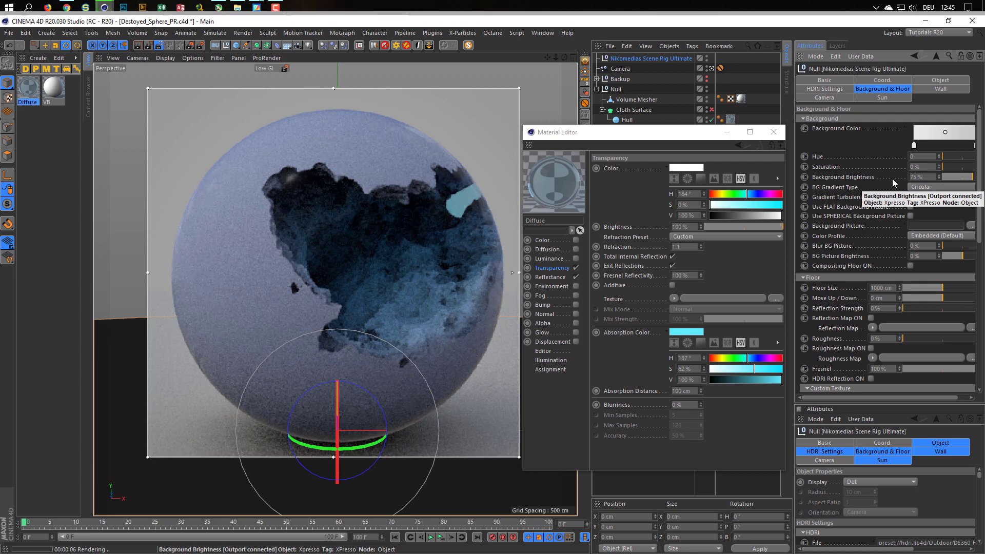
Step: Set the HDRI Light Intensity to 150%, then lower it to 125%
left_click(826, 89)
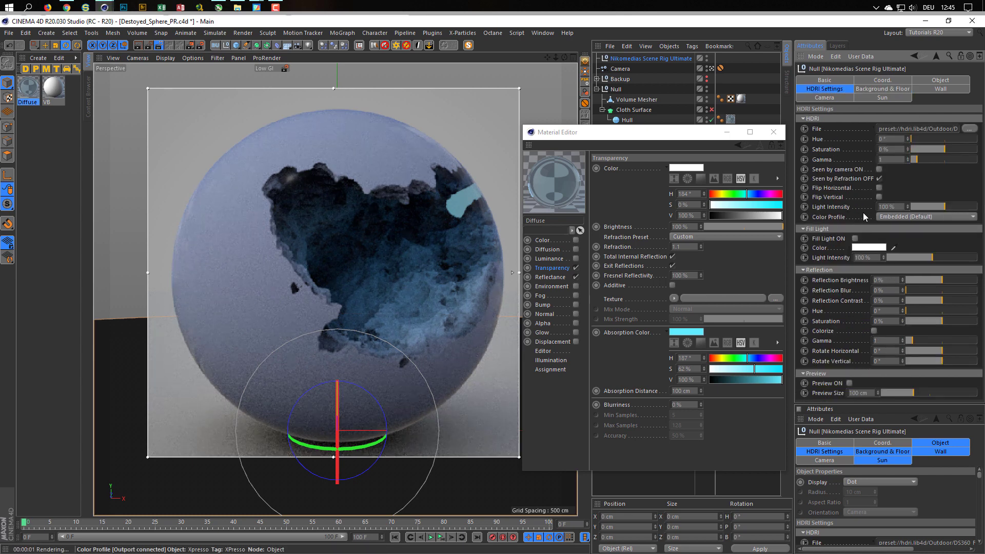
left_click(886, 207)
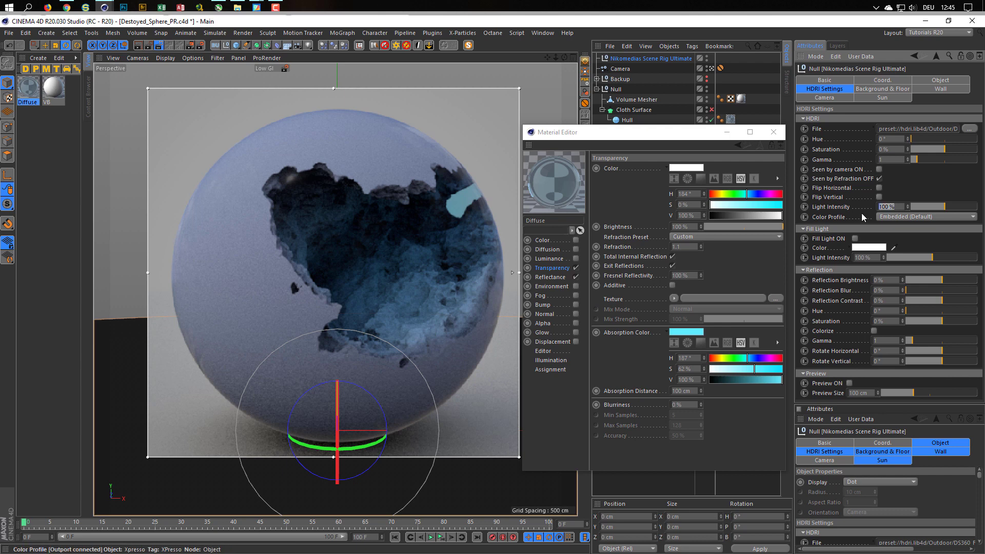
type("41150")
key("Return")
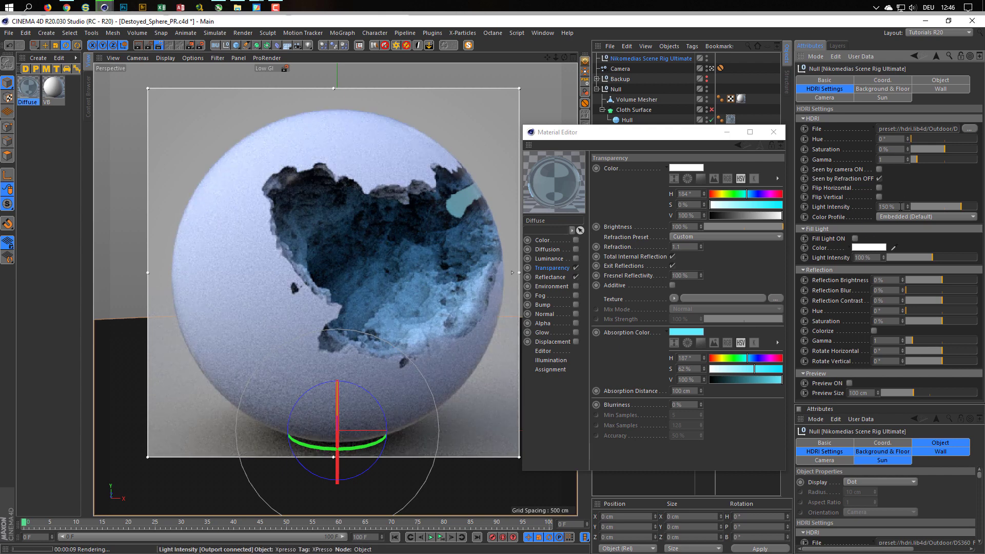
left_click(887, 207)
type("125")
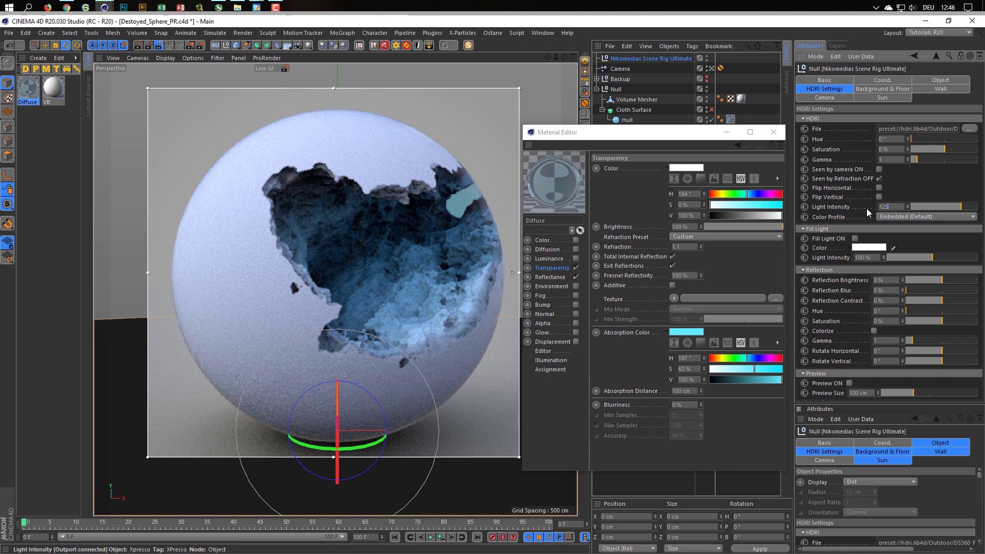
key("Return")
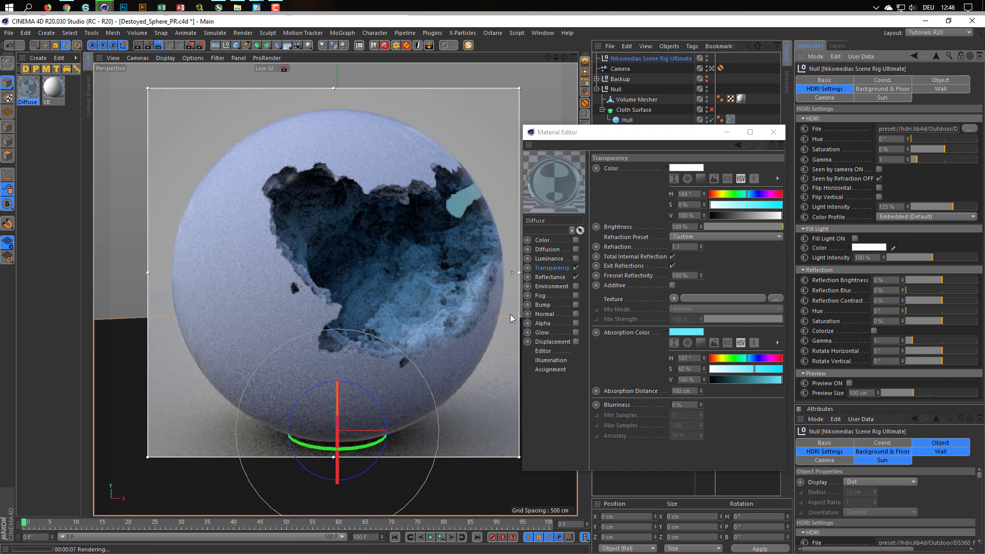
Step: Set the glass Absorption Distance to 150 cm, then change it to 50 cm
double_click(695, 392)
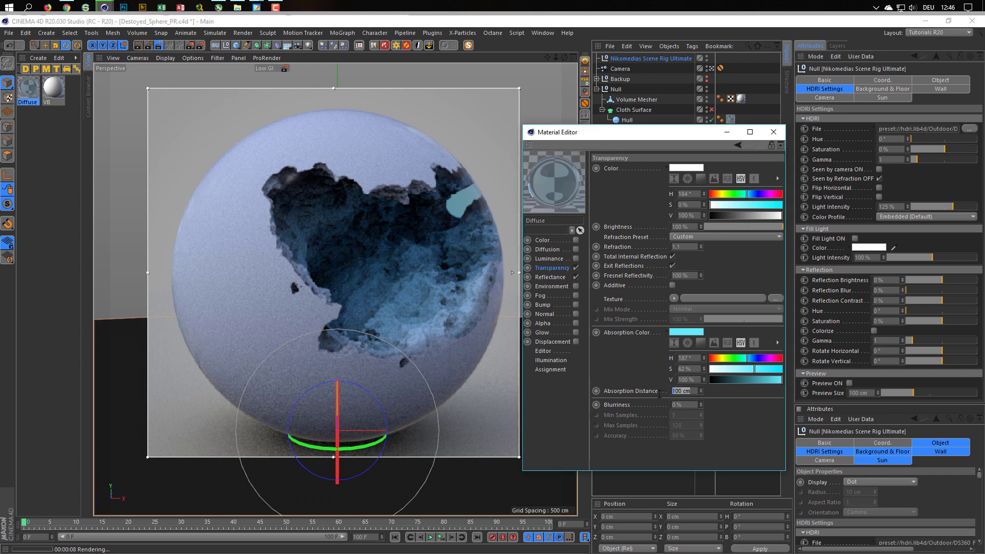
type("150")
key("Return")
double_click(682, 391)
type("50")
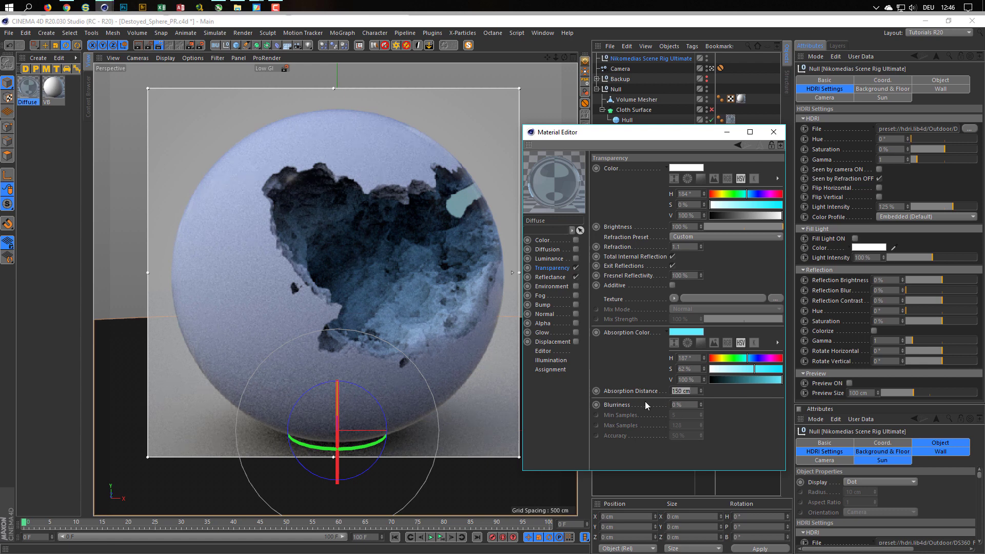
key("Return")
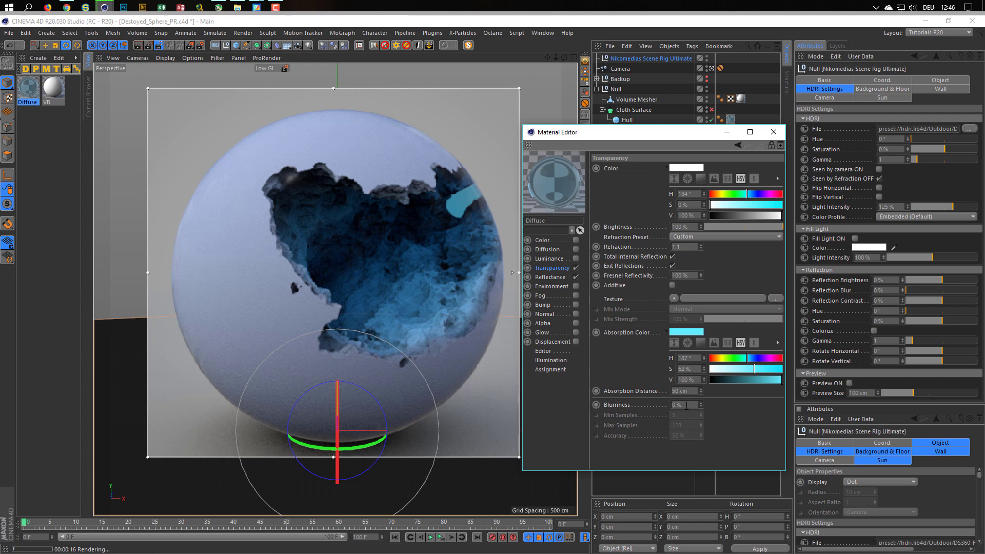
Step: Raise Reflection Strength on the glass material's Transparency reflectance layer to 150%
left_click(551, 278)
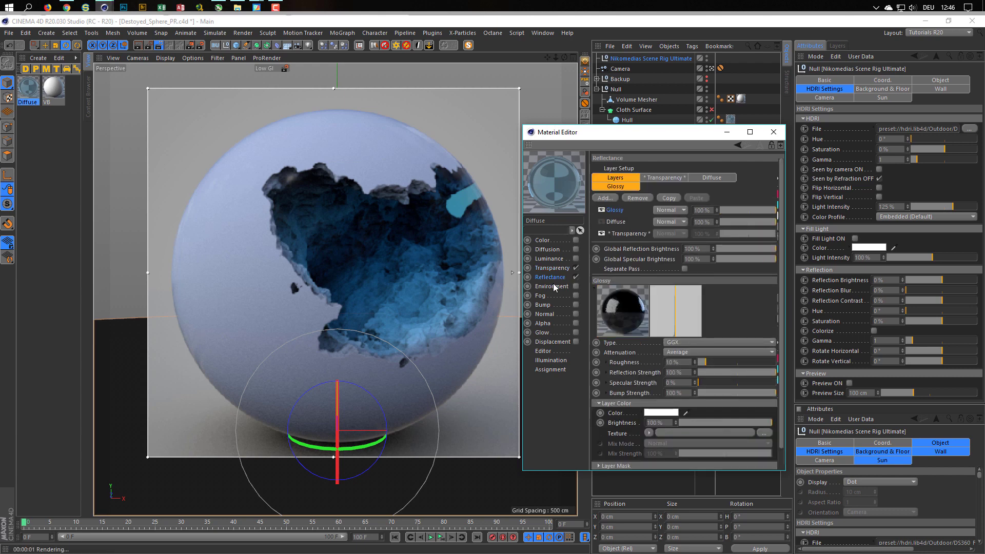
left_click(623, 237)
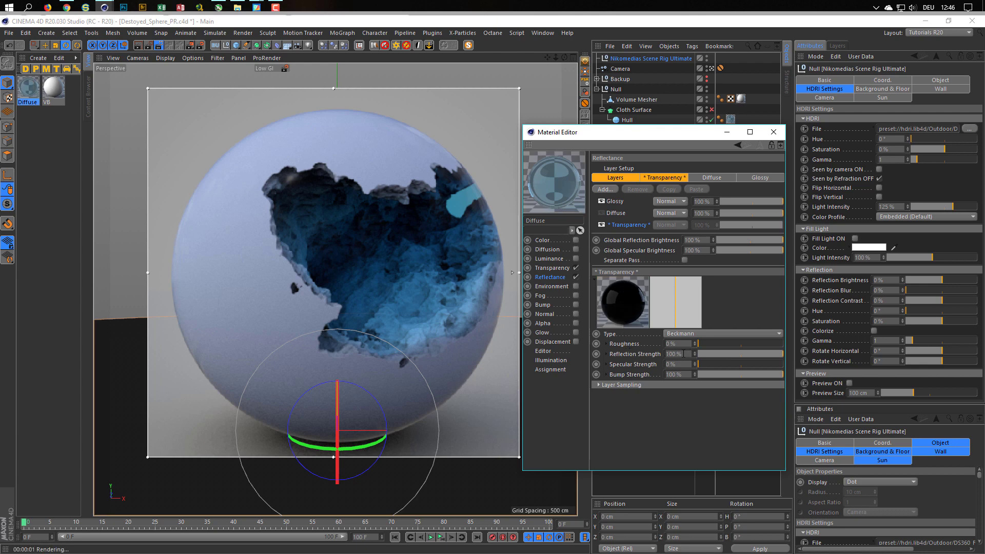
left_click(685, 354)
type("150")
key("Return")
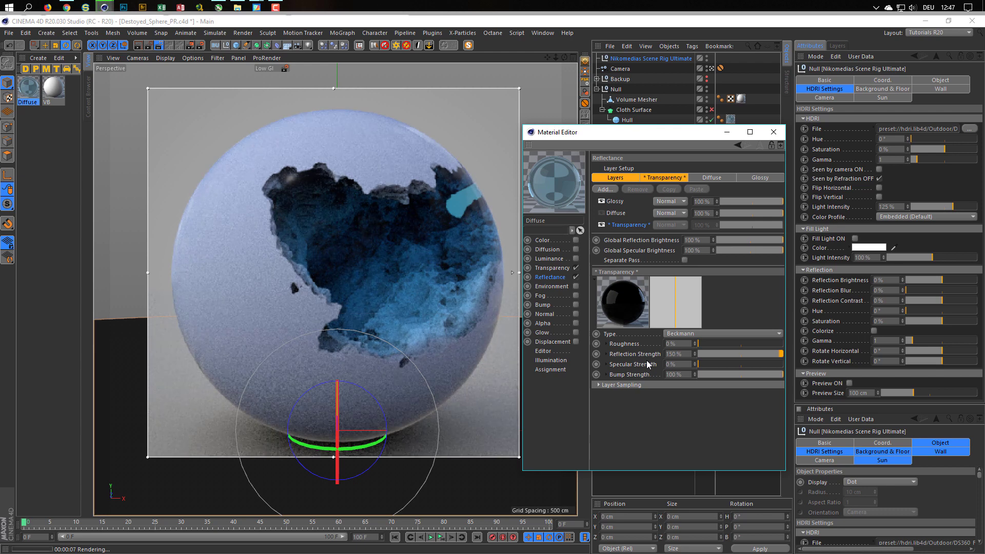
Step: Load a Noise shader into the material's bump, stop the live render, and browse the presets
left_click(576, 305)
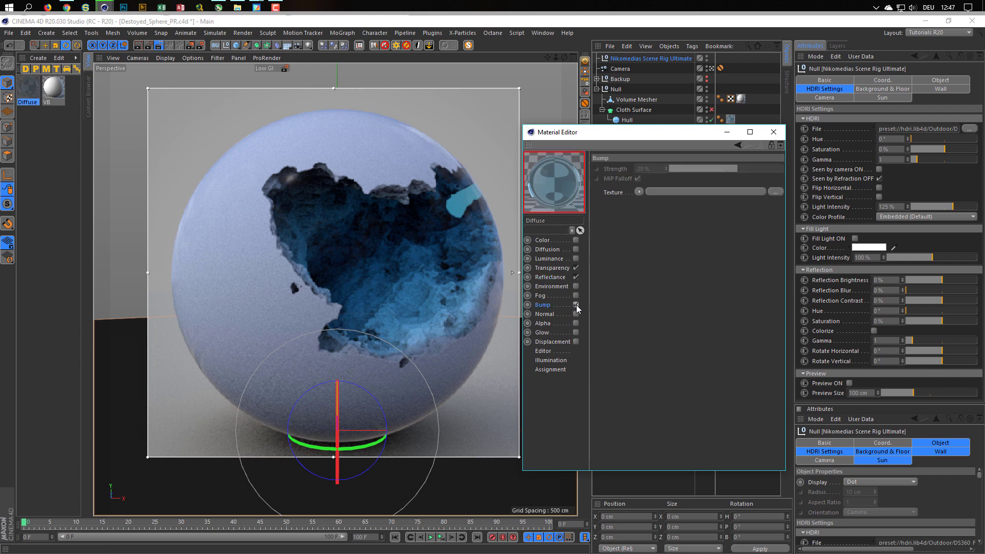
left_click(638, 193)
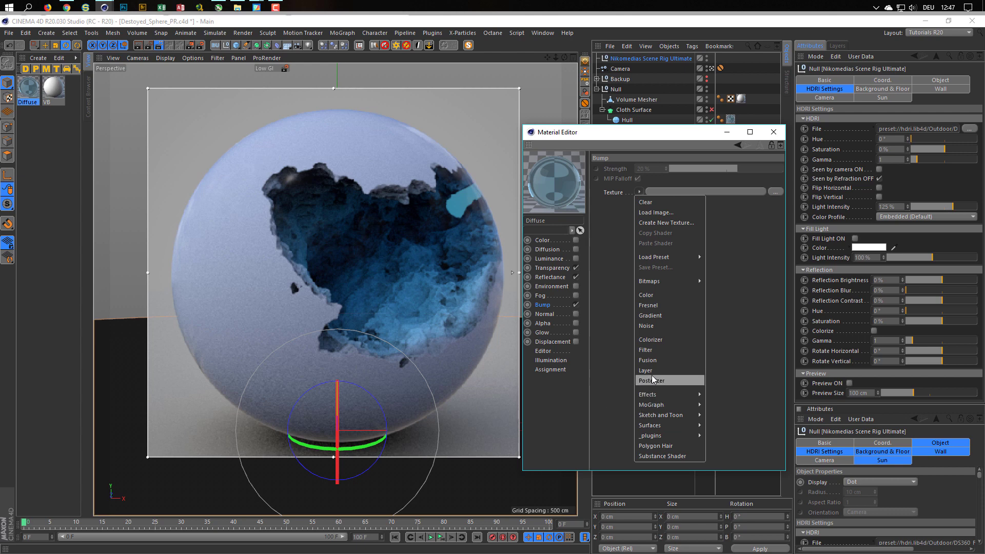
left_click(653, 327)
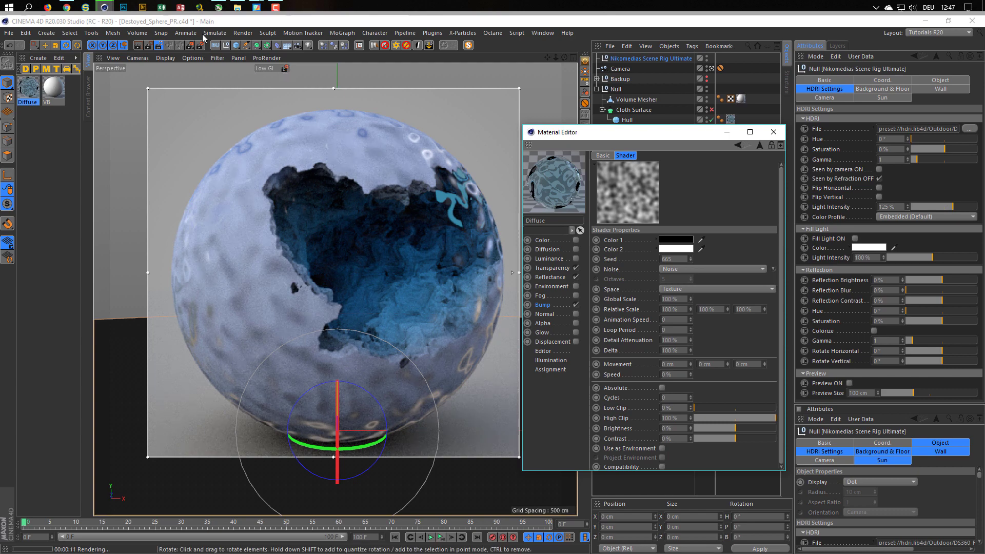
left_click(160, 45)
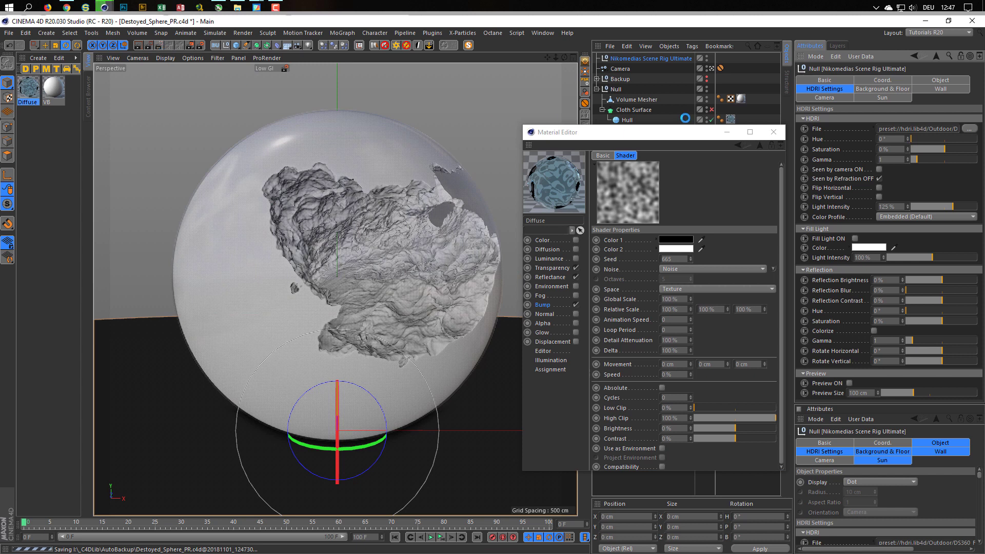
left_click(90, 104)
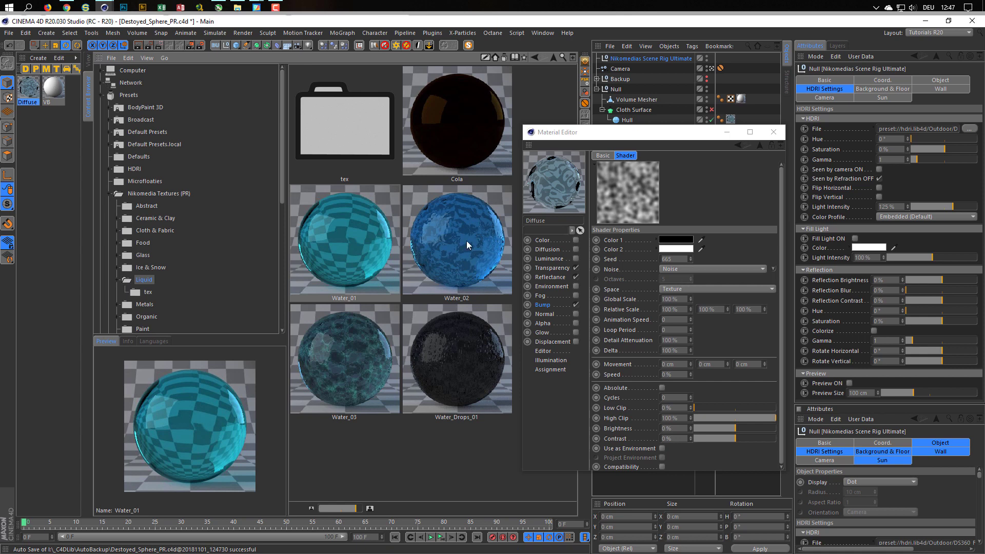
Step: On the Diffuse material, set the bump noise to FBM with 2 octaves and 500% global scale
left_click(29, 96)
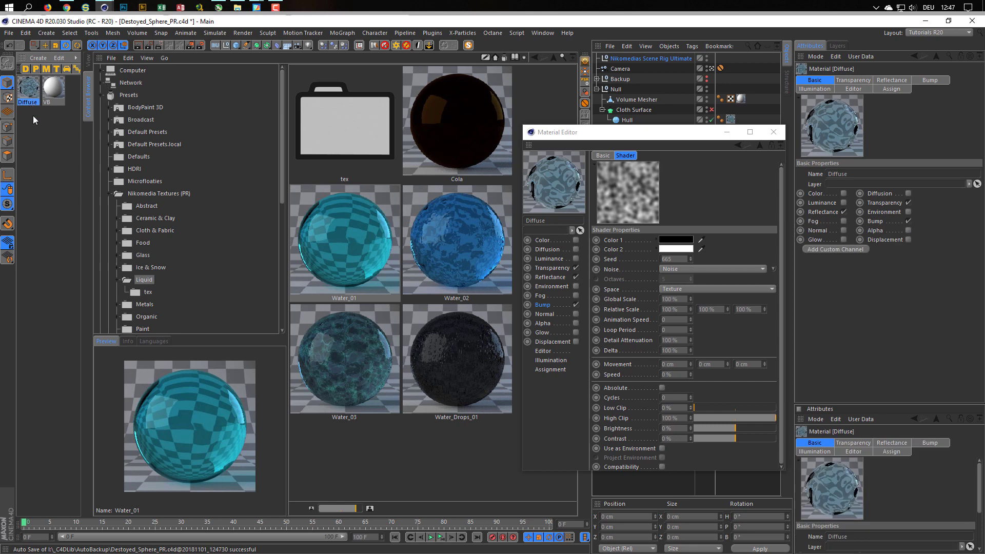
left_click(88, 66)
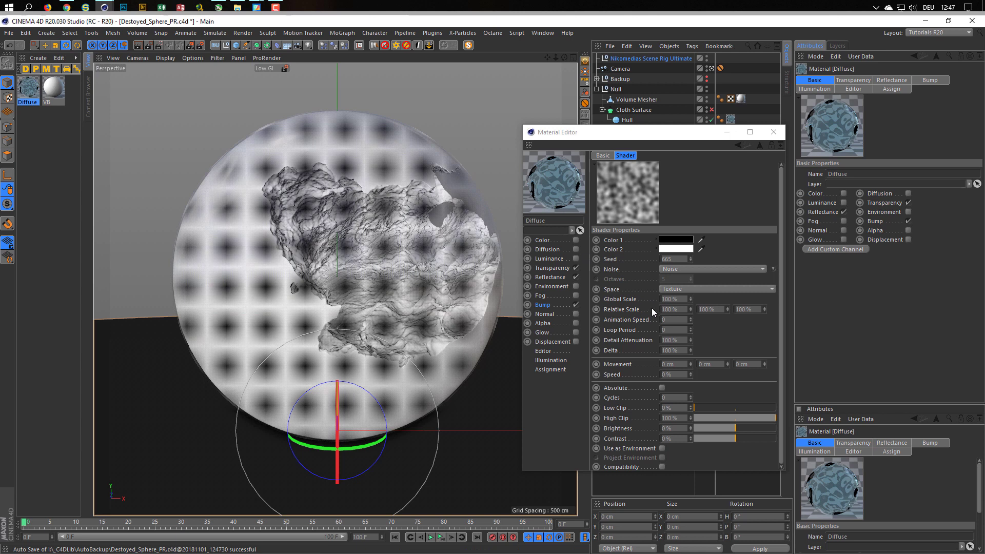
left_click(684, 266)
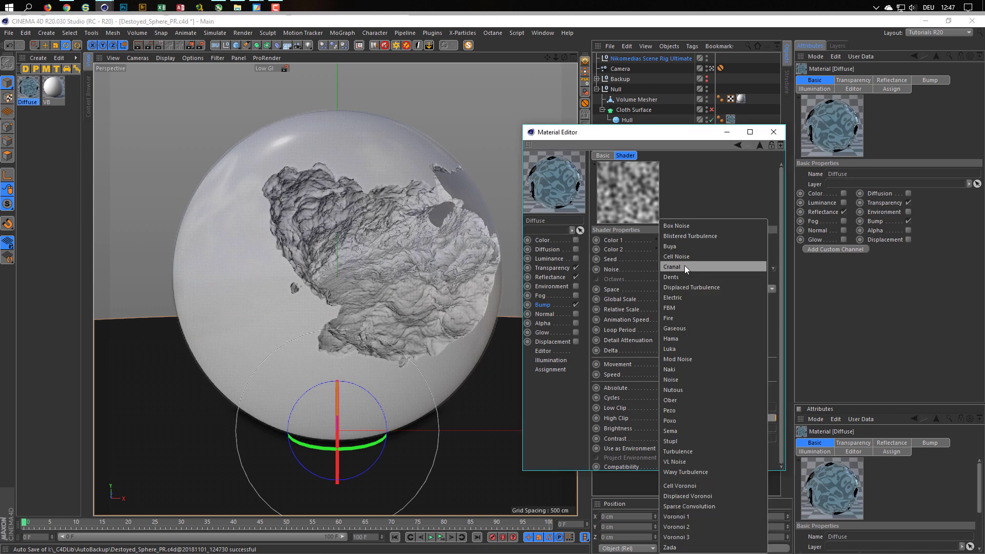
left_click(685, 329)
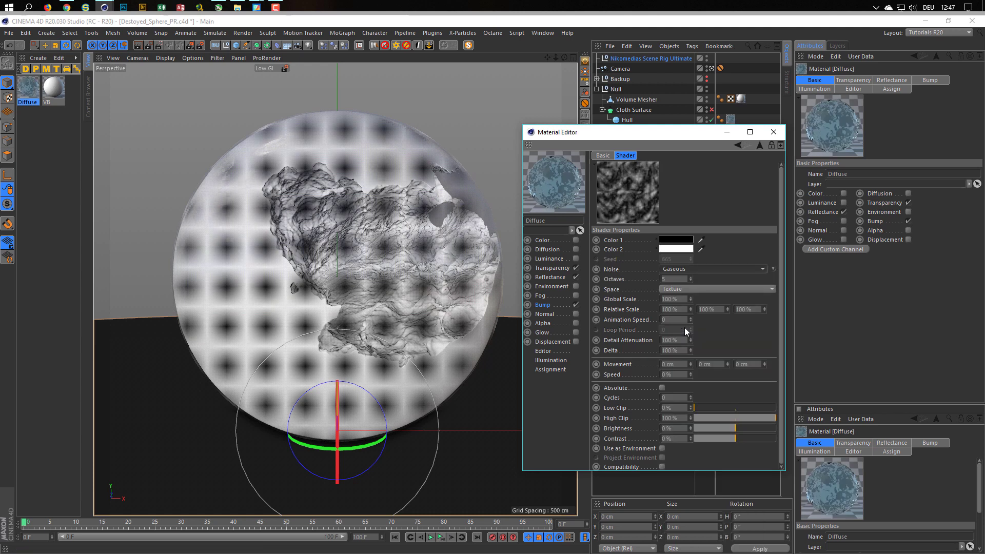
left_click(668, 279)
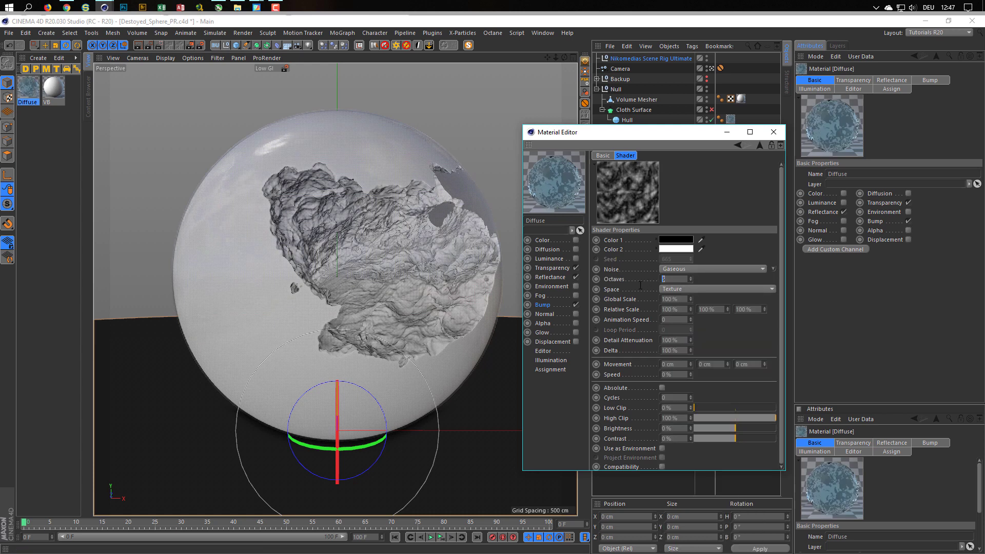
type("2")
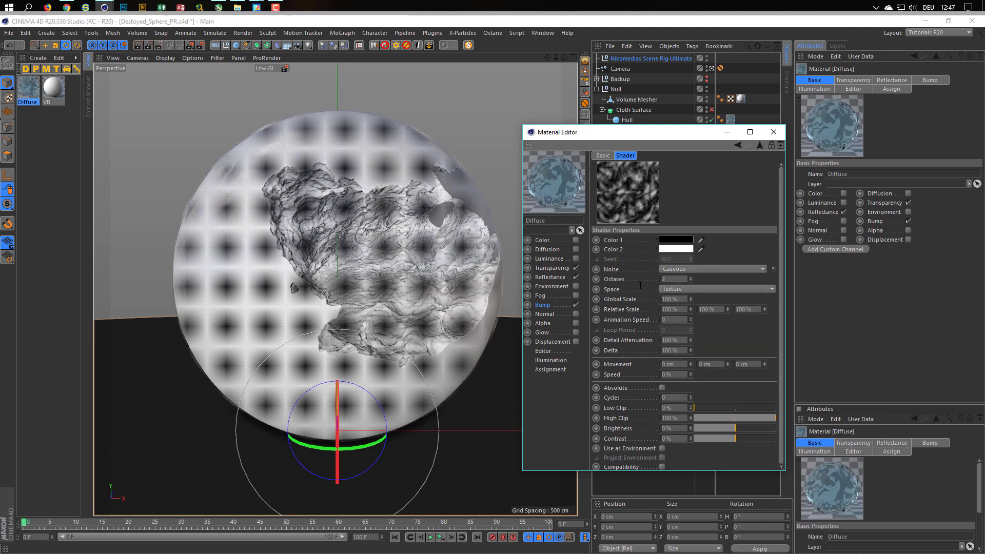
left_click(679, 267)
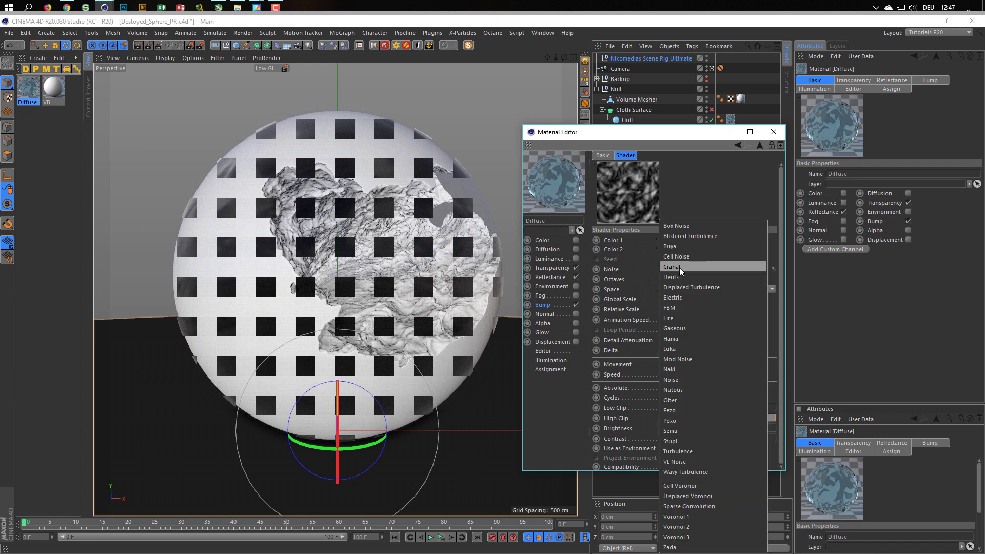
left_click(698, 309)
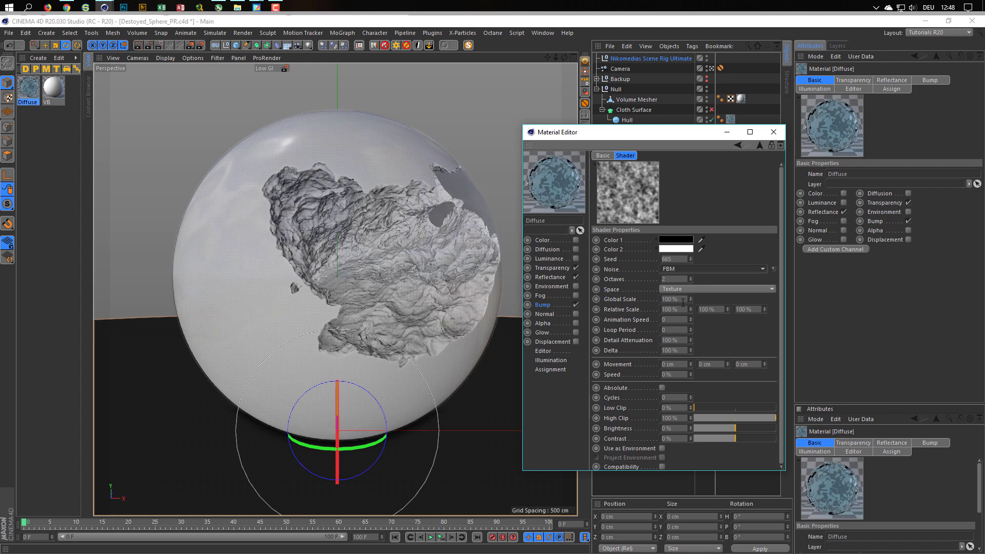
left_click(683, 300)
type("500")
key("Return")
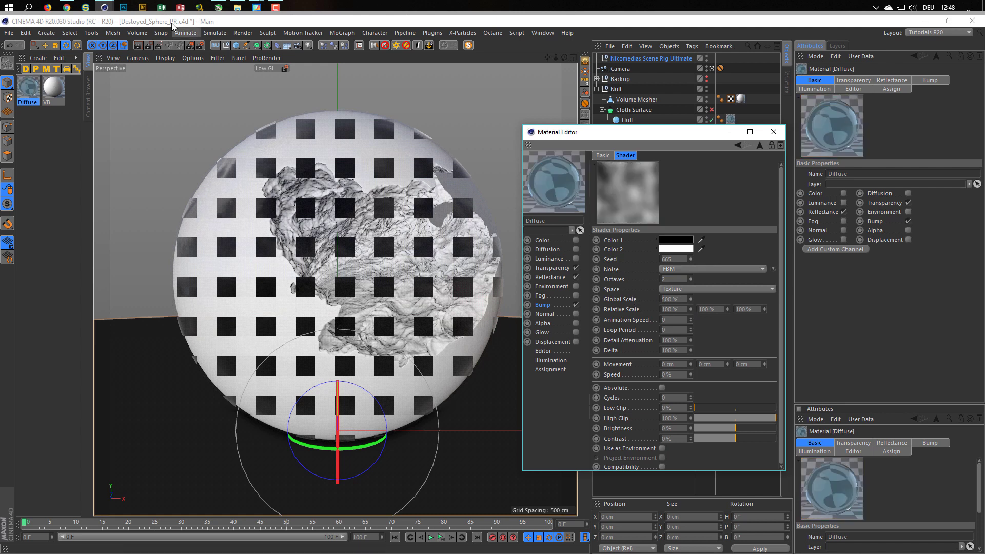
Step: Start the Interactive Render Region and reduce the noise global scale to 200%
left_click(164, 46)
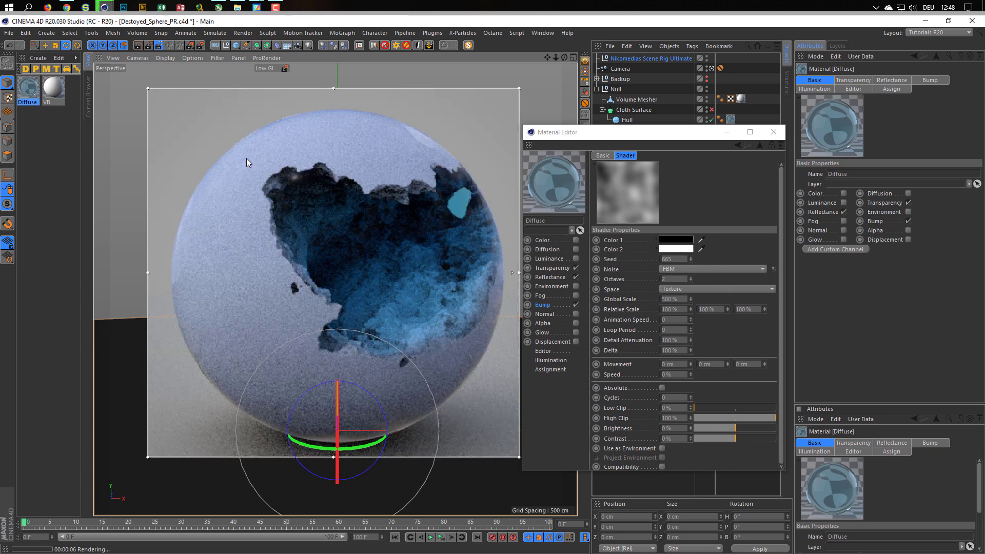
double_click(672, 299)
type("200")
key("Return")
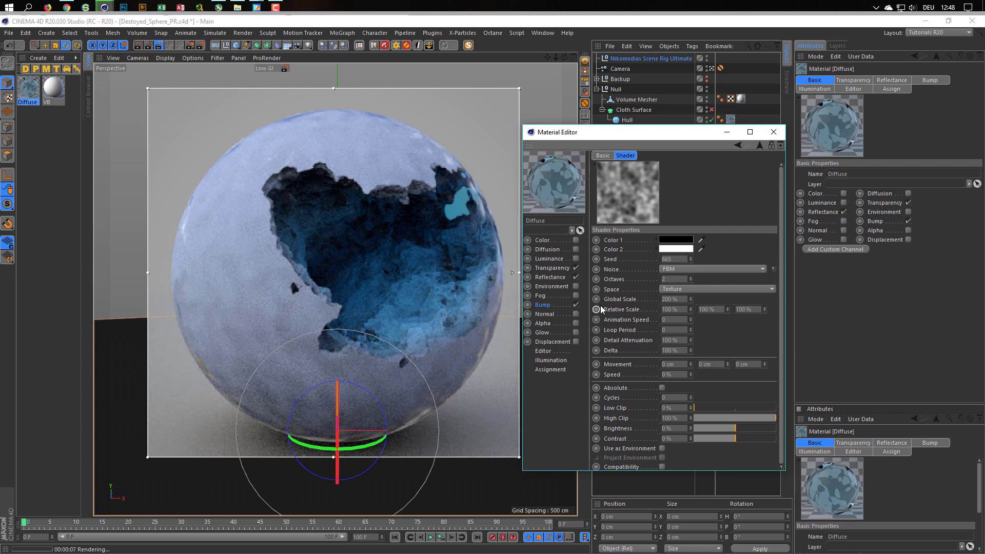
Step: Set the bump strength to 5%
left_click(542, 305)
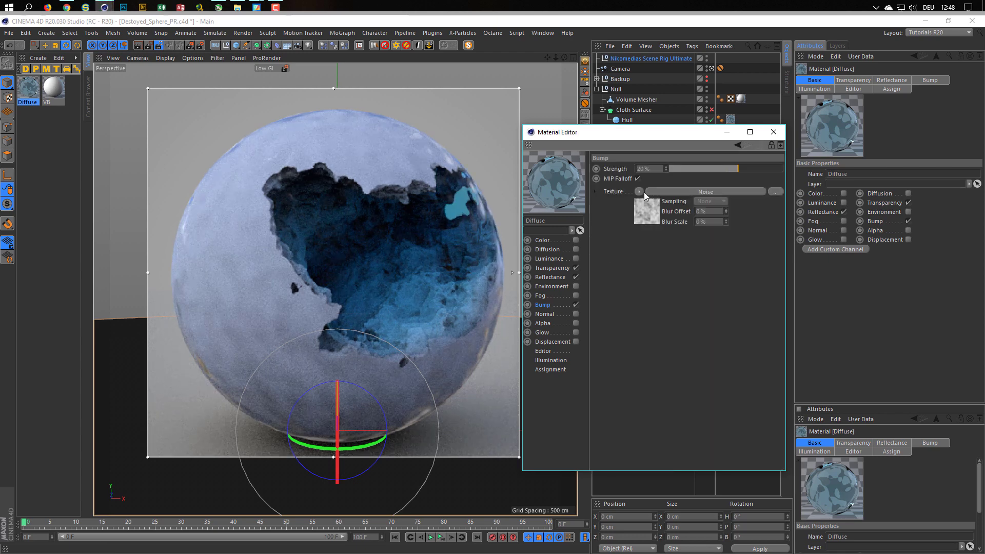
left_click(636, 169)
type("5")
key("Return")
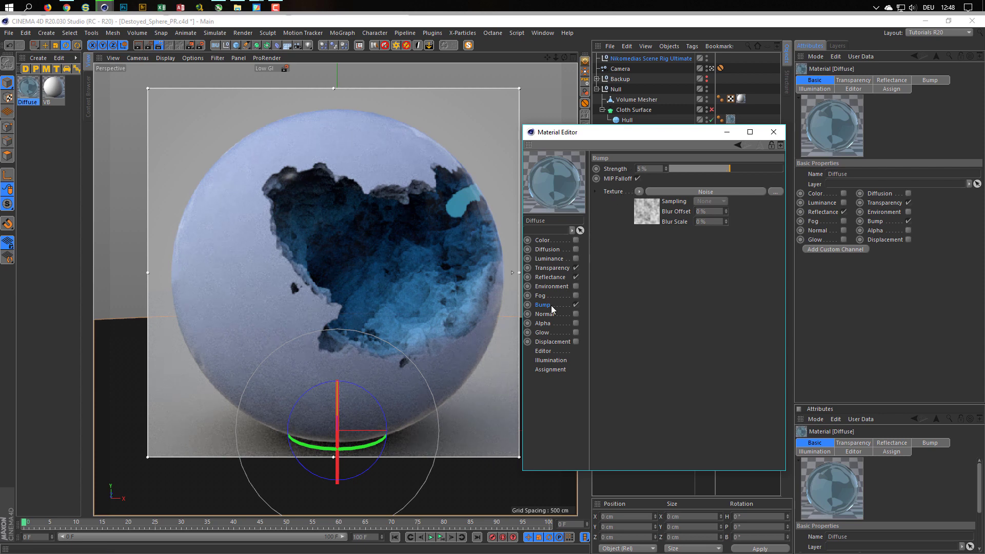
Step: Try Turbulence and Displaced Turbulence for the bump noise and map it in World space
left_click(639, 212)
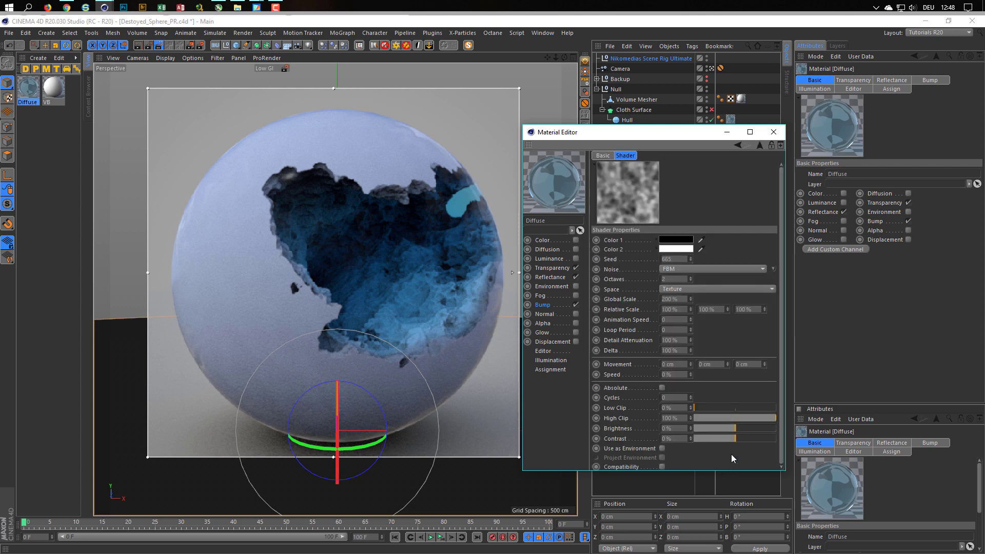
left_click(664, 439)
key("Return")
left_click(674, 267)
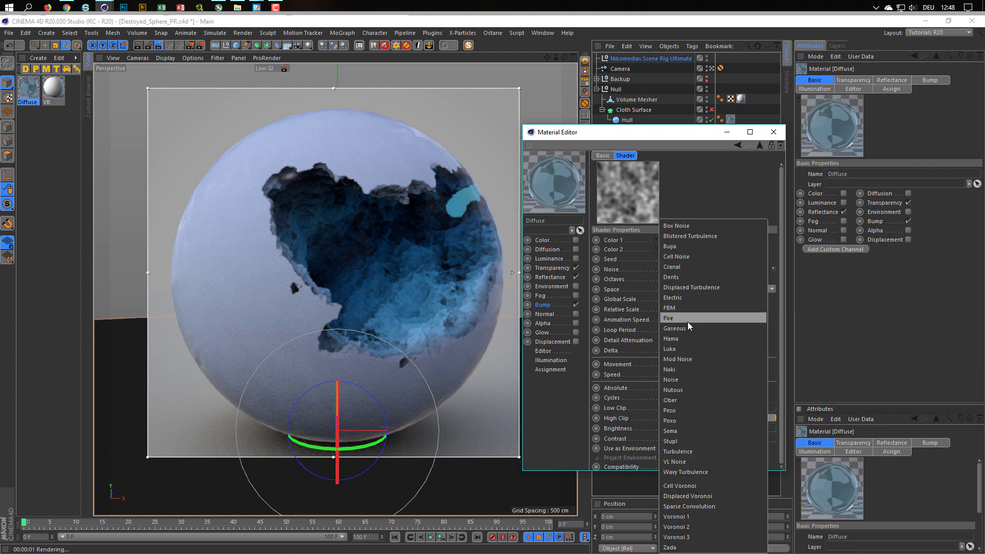
left_click(684, 453)
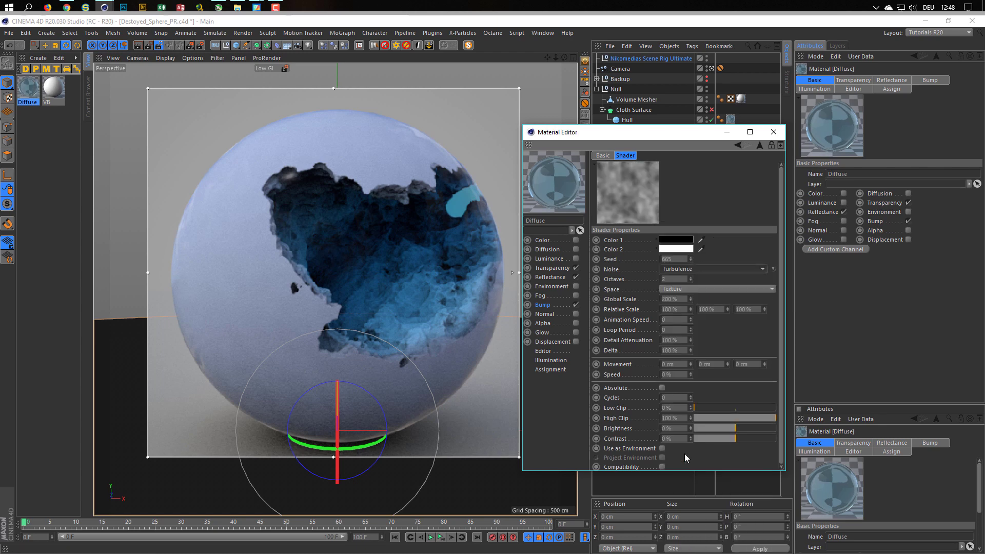
left_click(682, 267)
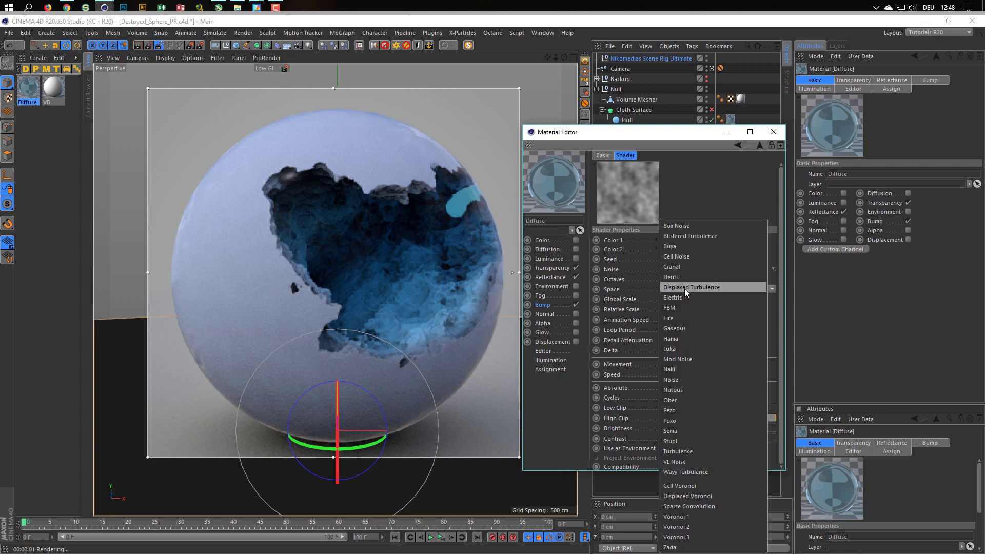
left_click(684, 288)
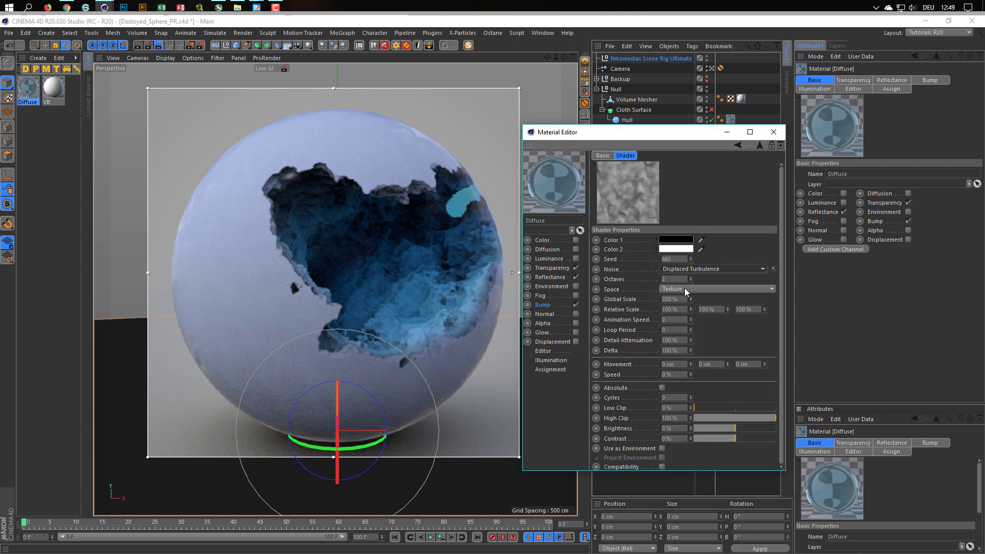
left_click(684, 288)
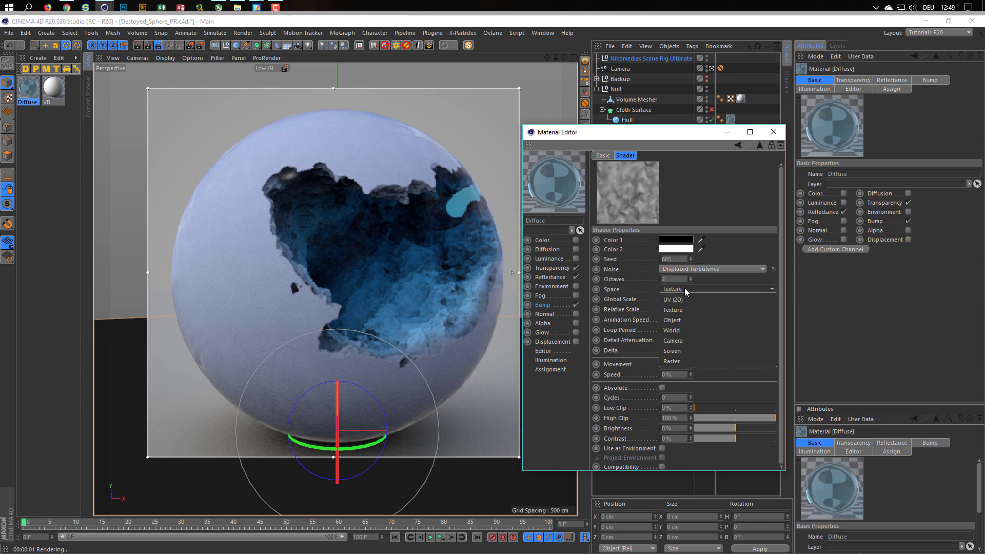
left_click(682, 330)
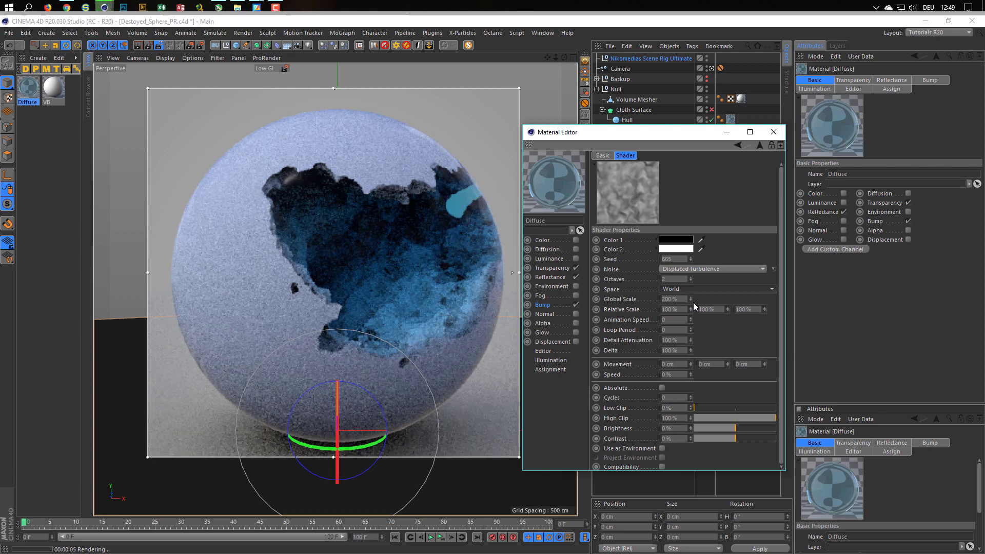
Step: Switch the bump noise to Blistered Turbulence and set its octaves to 10
left_click(684, 268)
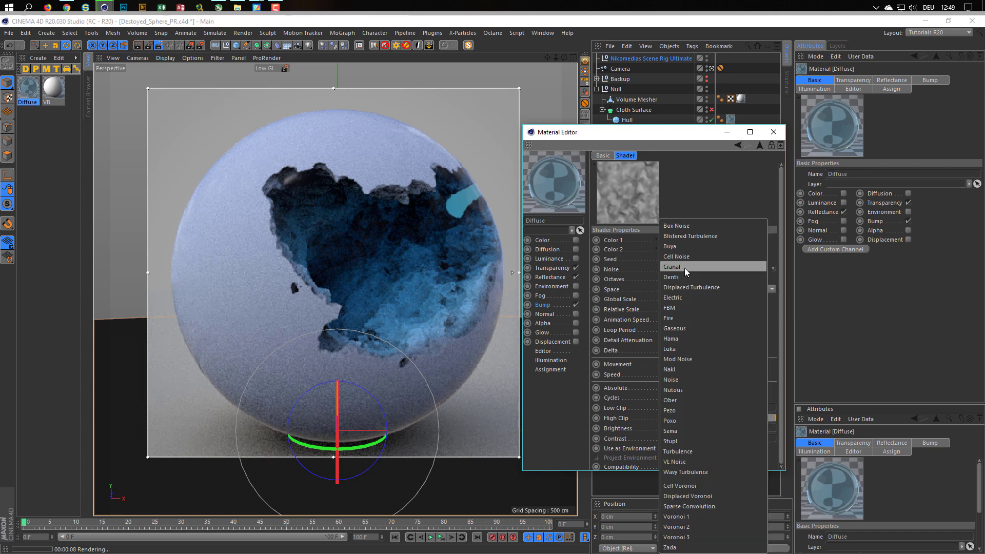
left_click(690, 240)
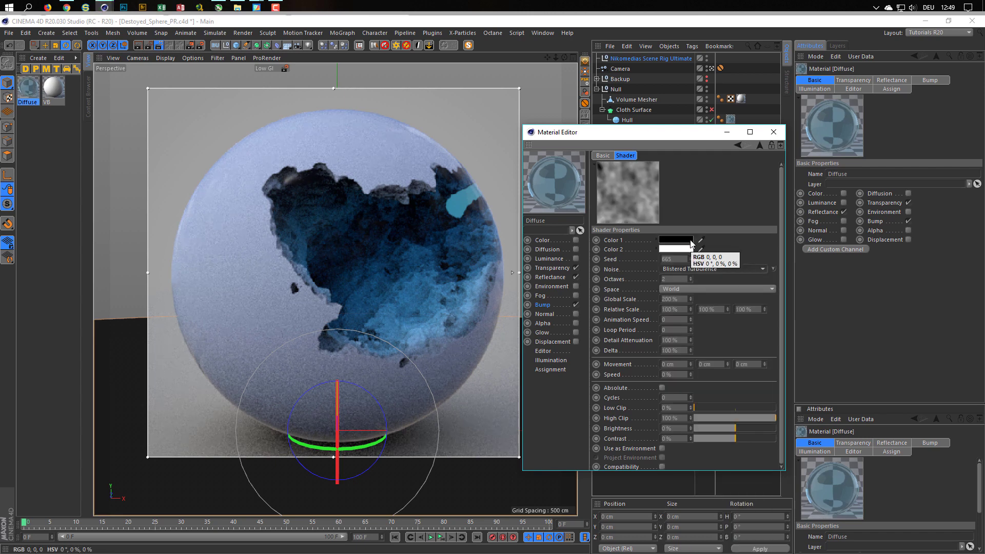
left_click(678, 279)
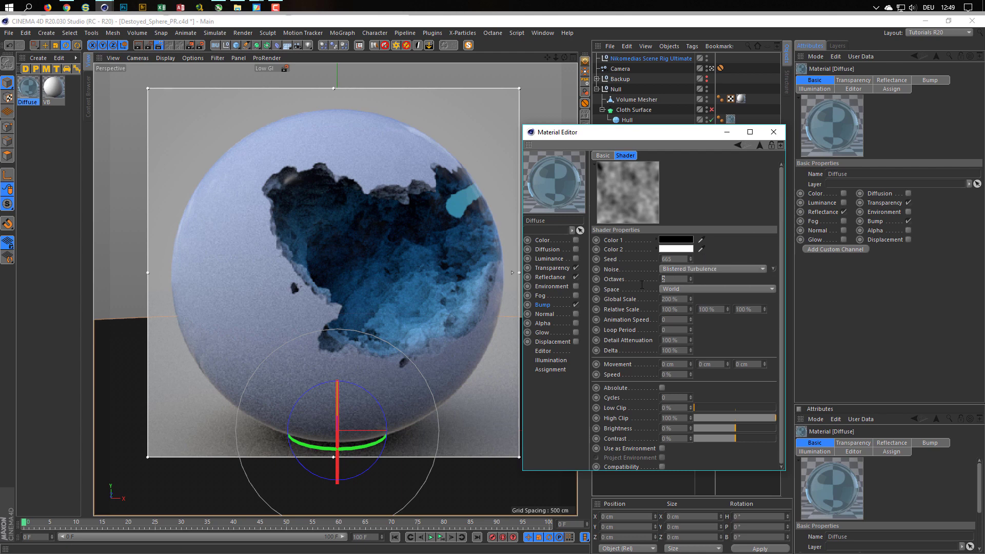
type("5")
key("Return")
left_click(664, 279)
type("10")
key("Return")
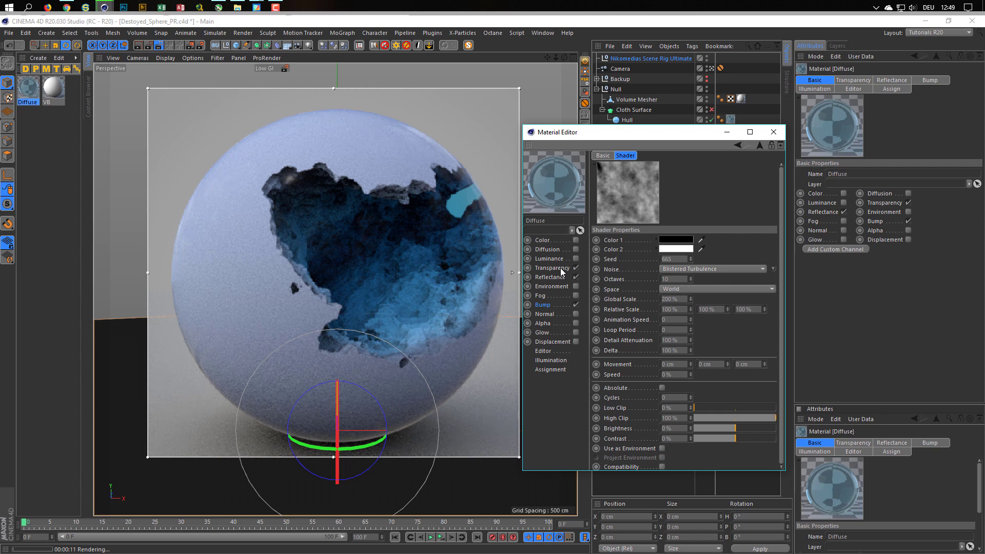
Step: Set the bump strength to 10%, re-render, then raise it to 50%
left_click(549, 306)
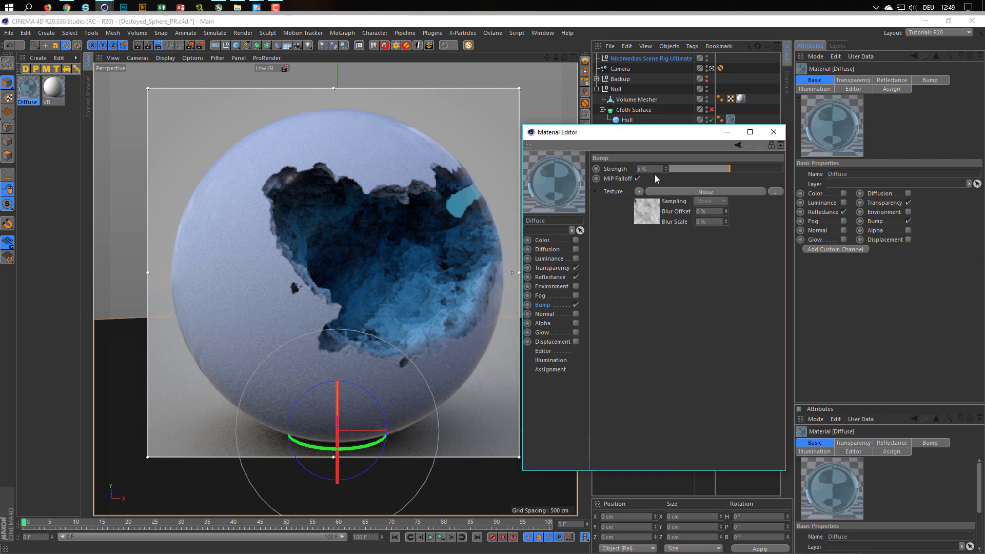
double_click(642, 168)
type("10")
key("Return")
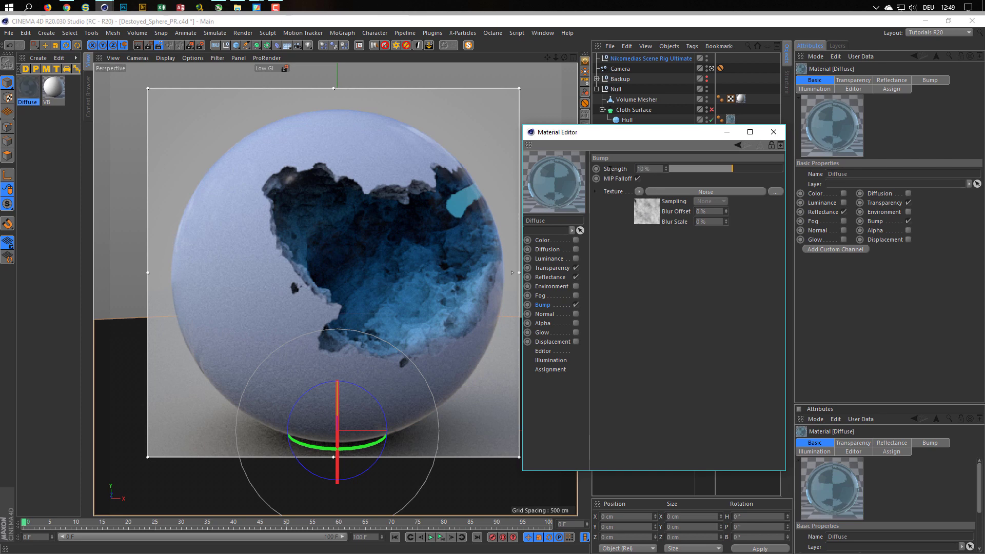
key("ctrl+r")
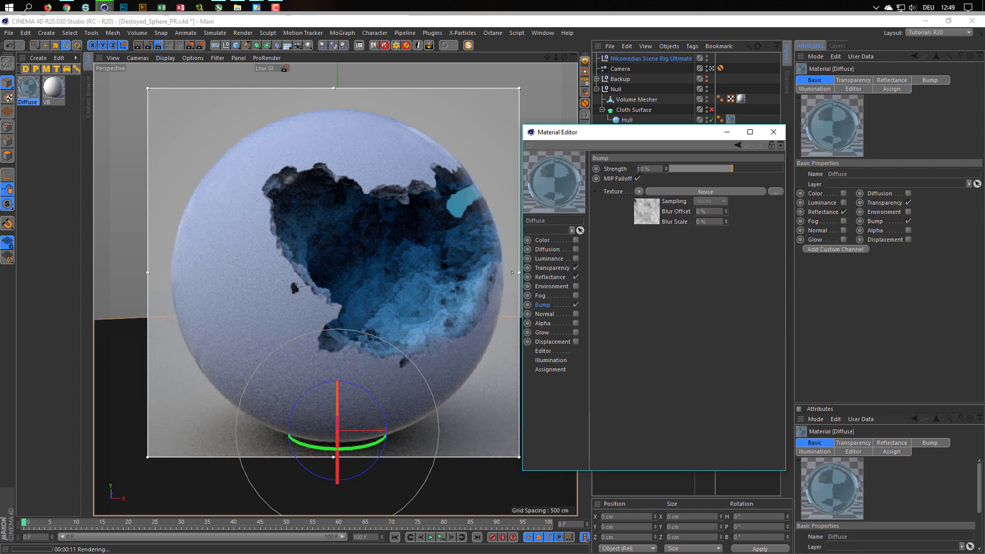
type("50")
key("Return")
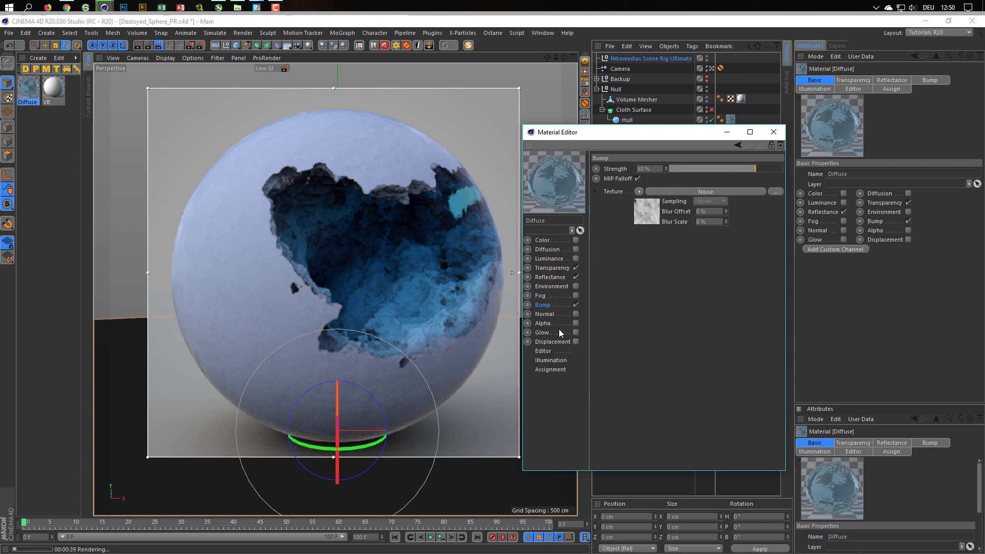
Step: Make the transparency Additive and set the absorption distance to 20 cm, then 30 cm
left_click(552, 268)
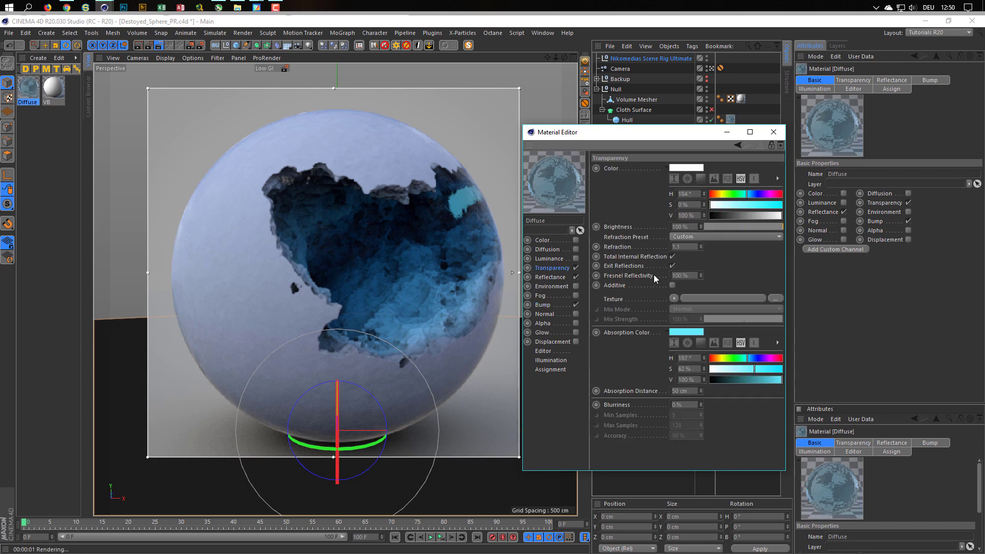
left_click(672, 285)
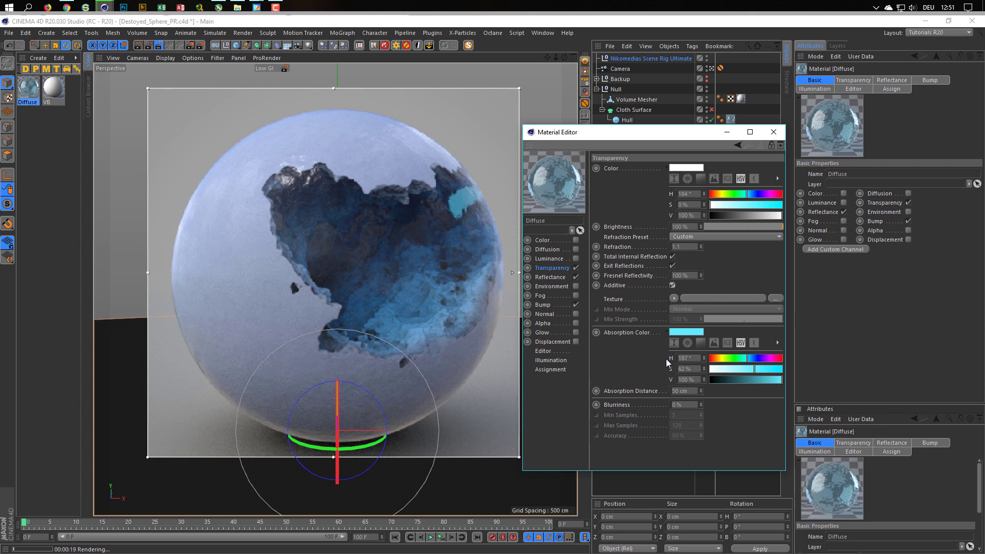
left_click(683, 391)
type("20")
key("Return")
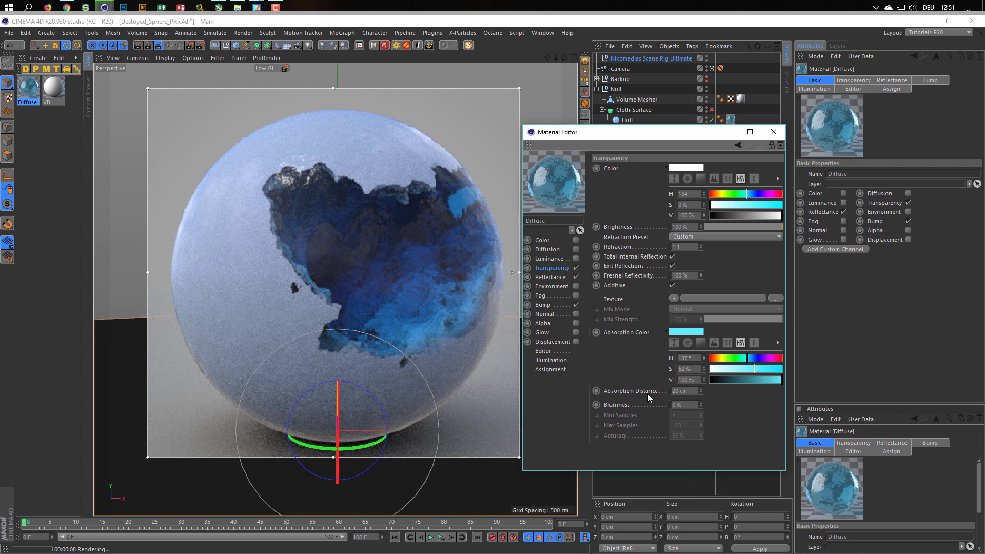
left_click(692, 389)
type("30")
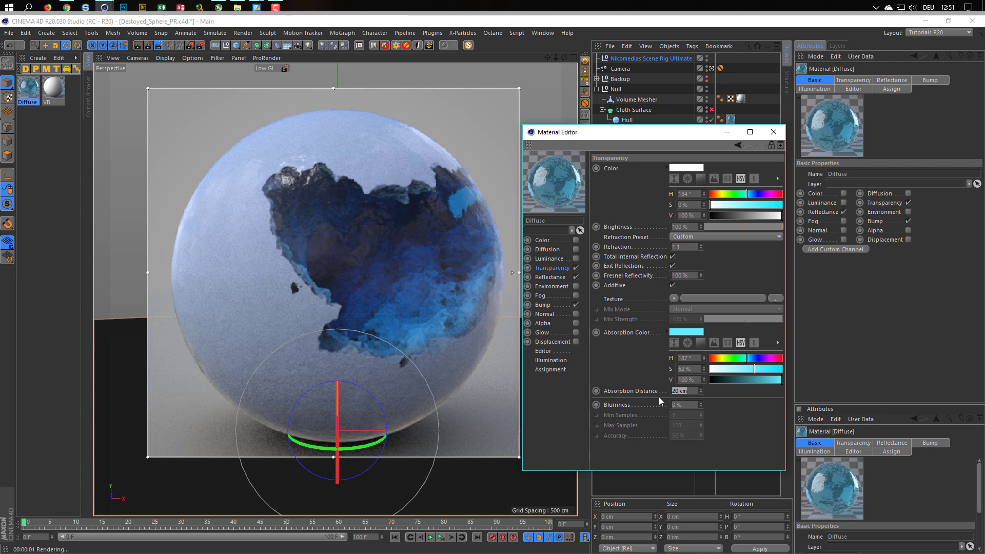
key("Return")
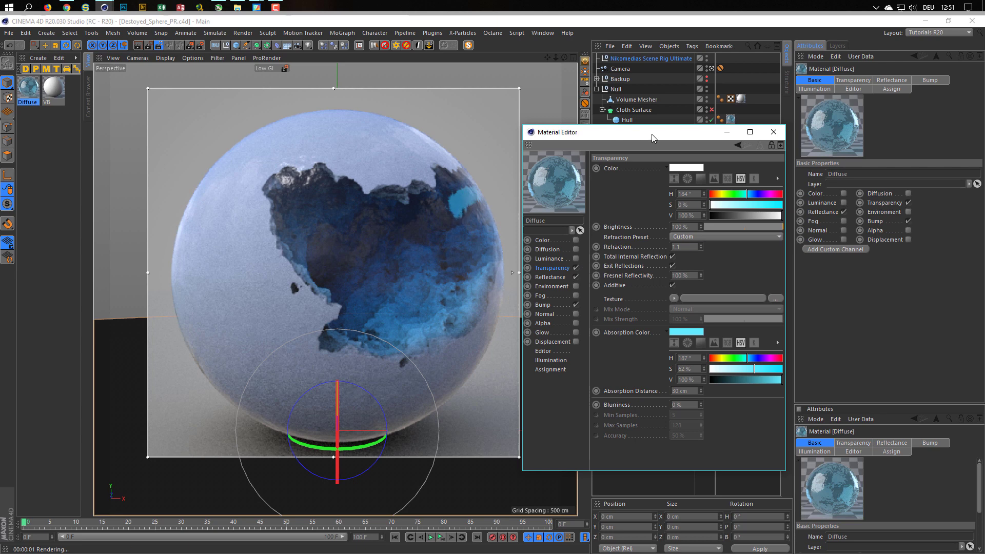
Step: Turn on the Cloth Surface object and give it a Thickness of -1 cm
left_click_drag(651, 134, 687, 149)
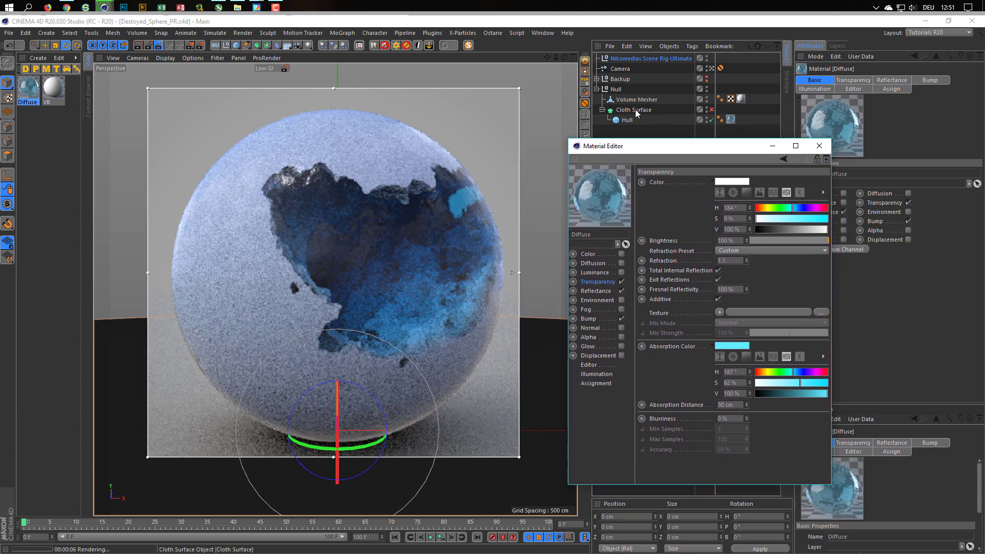
left_click(711, 110)
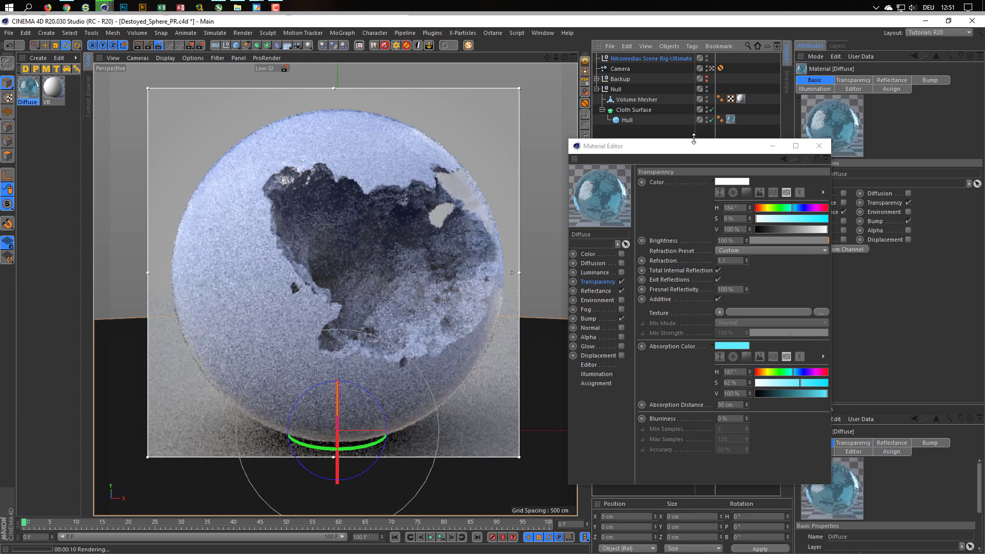
left_click(637, 111)
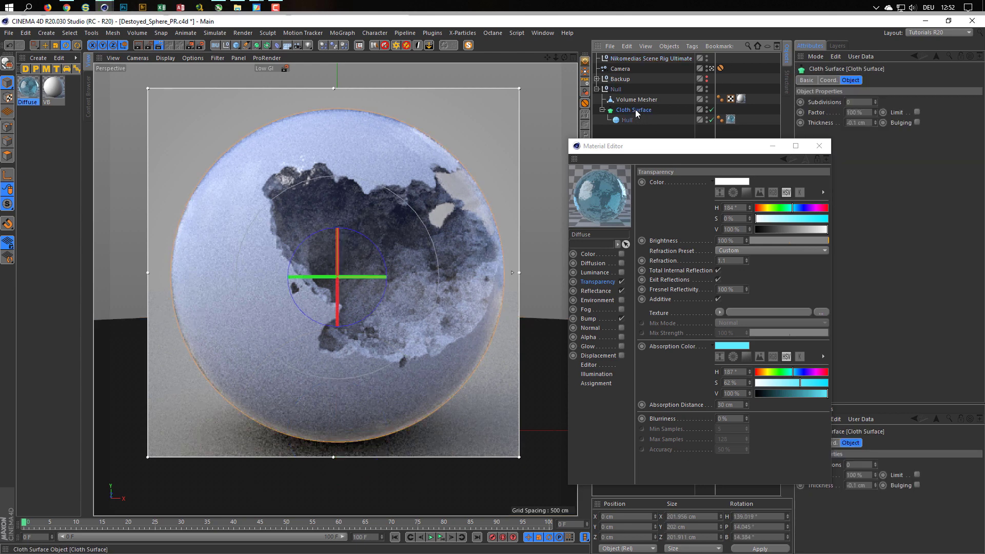
left_click(867, 122)
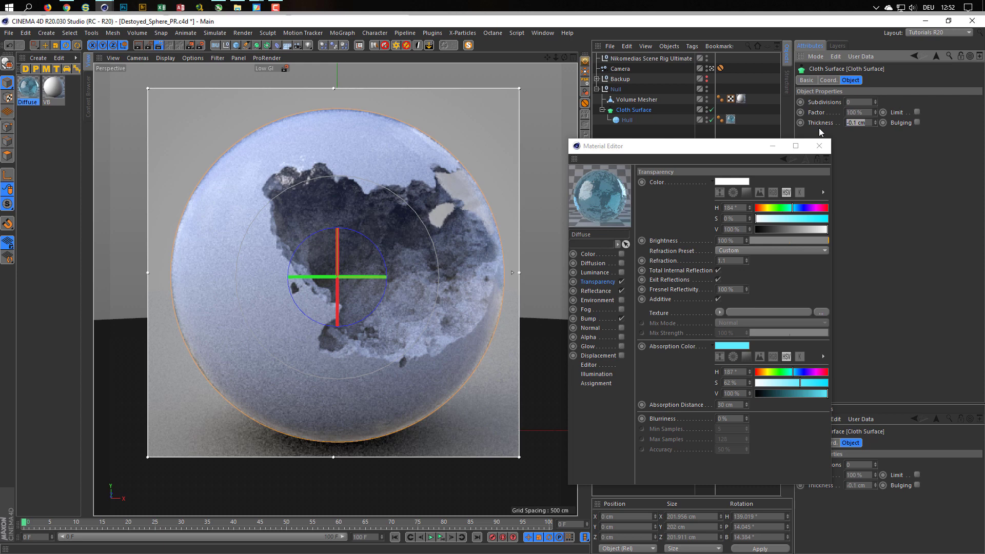
type("-1")
key("Return")
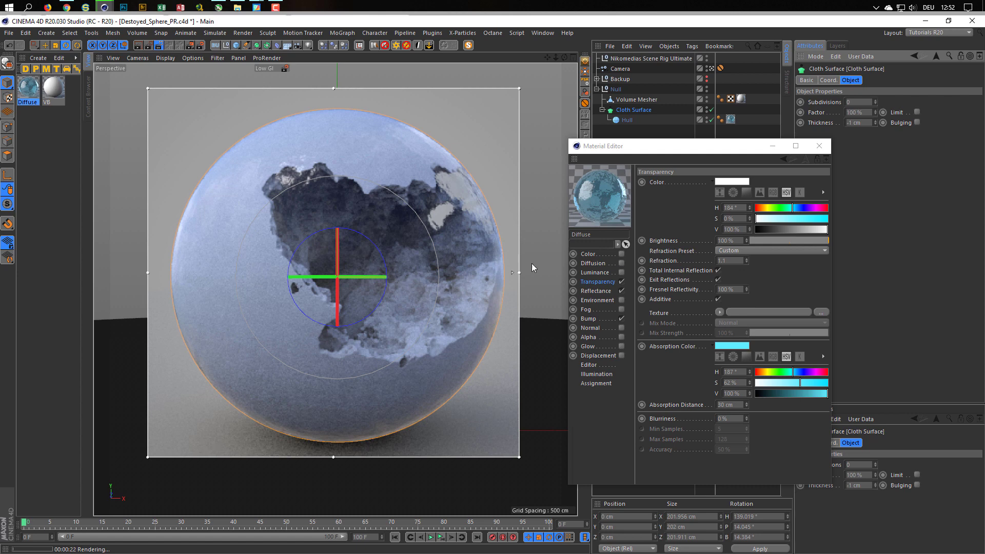
Step: Try a Transparency refraction of 0.5, then settle on 1.05
left_click(730, 260)
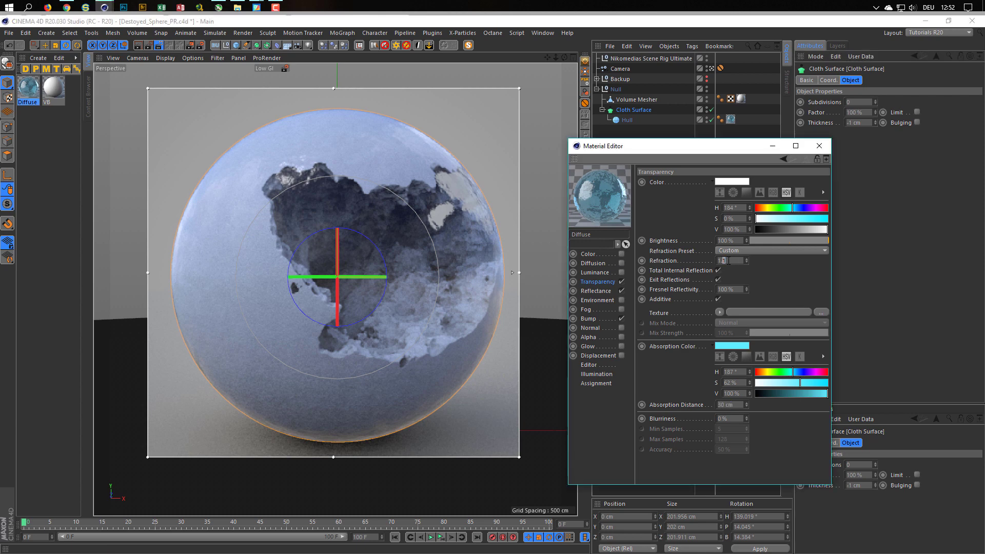
type("0.5")
key("Return")
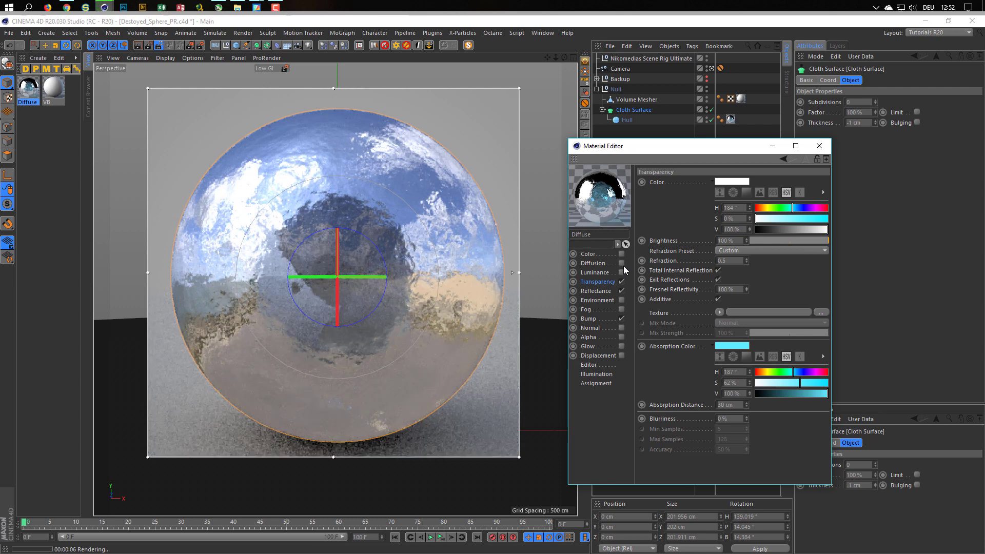
left_click(736, 260)
type("1")
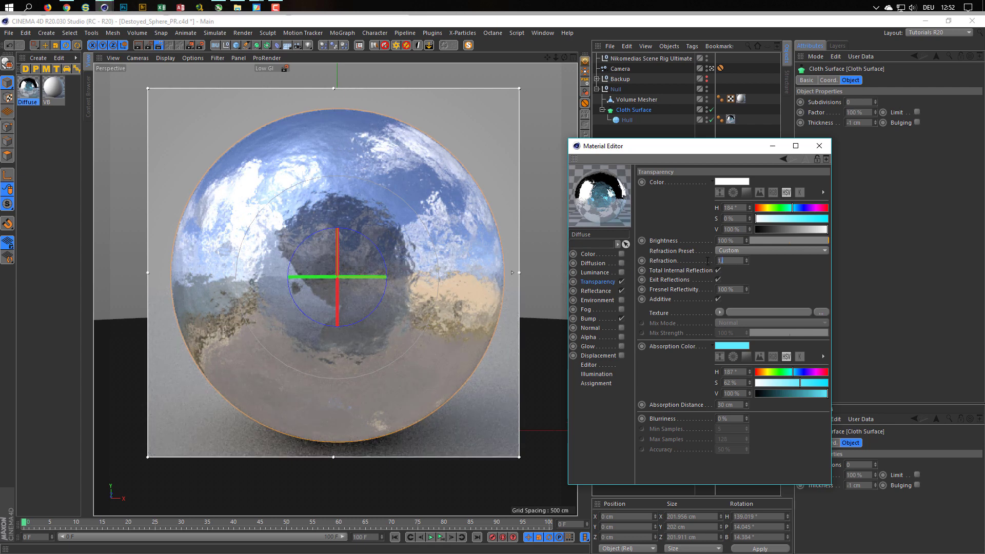
type(".05")
key("Return")
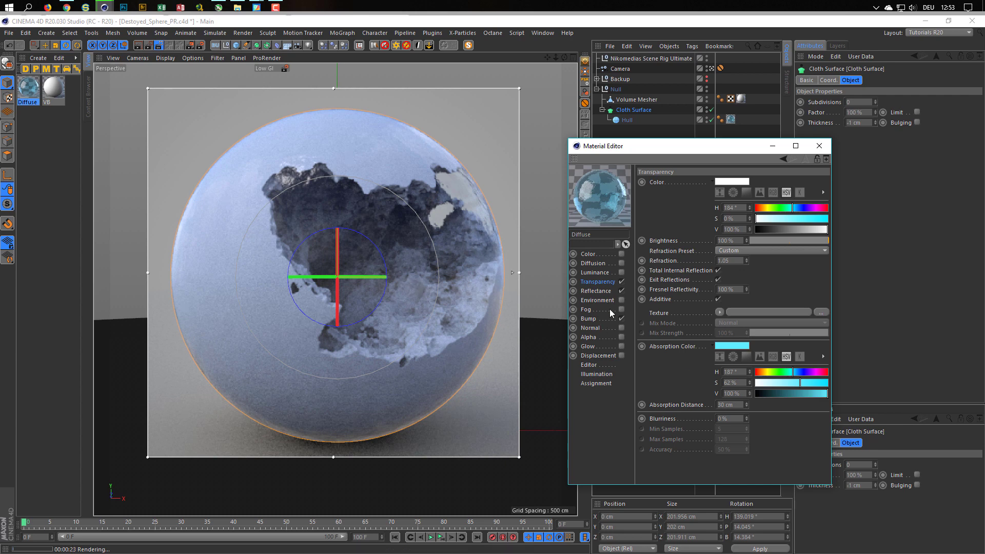
left_click(634, 109)
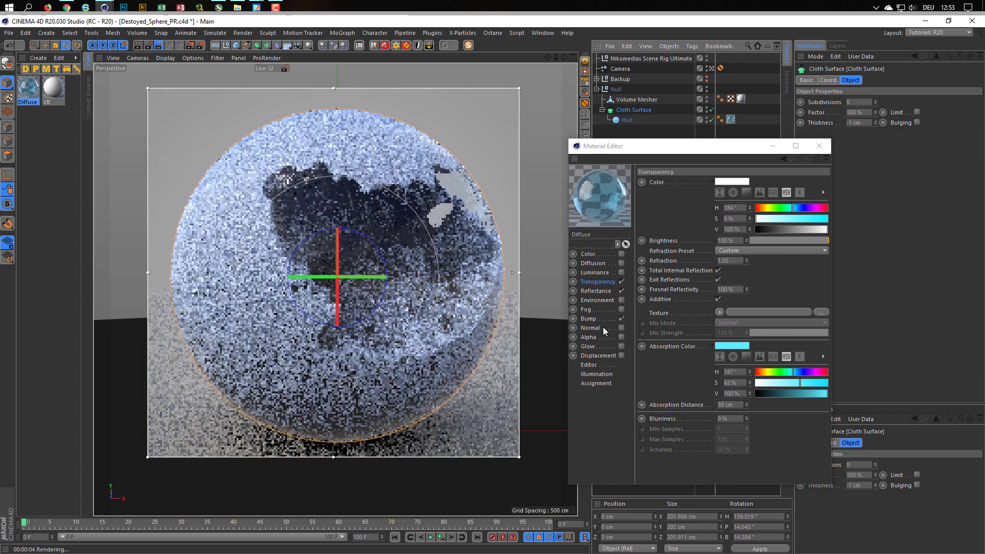
left_click(620, 306)
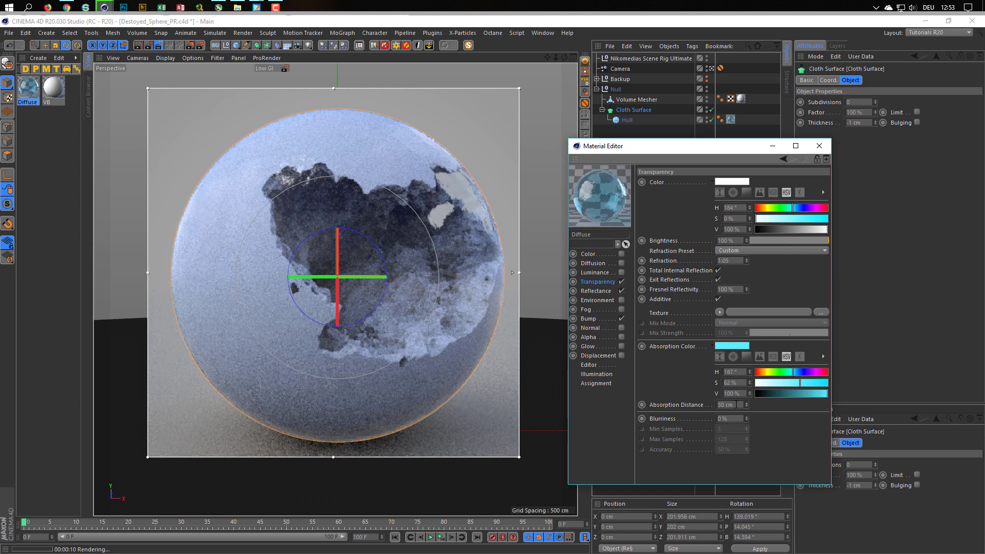
Step: Set the glass absorption distance to 0.1 cm and lower absorption saturation to 5%, then 2%
double_click(737, 405)
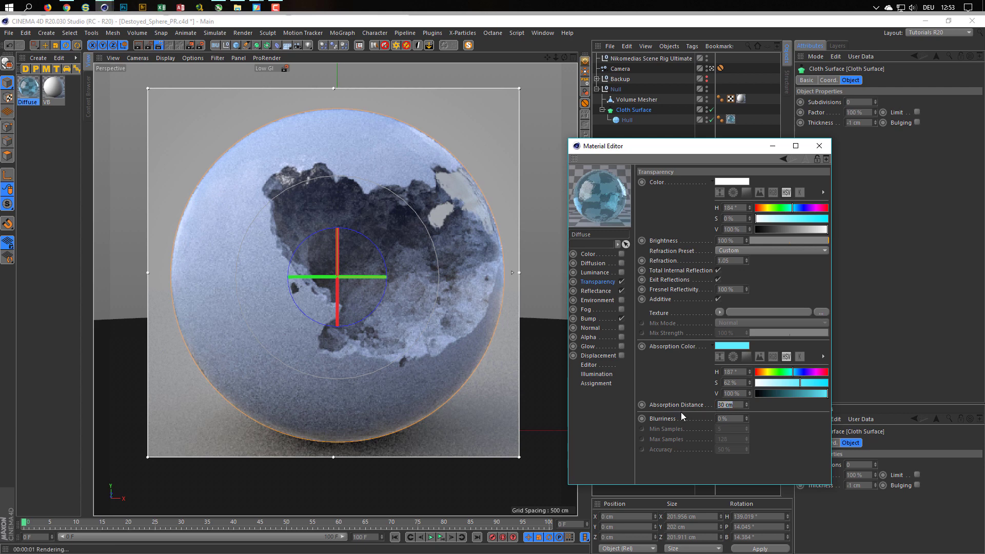
type("0,1")
key("Return")
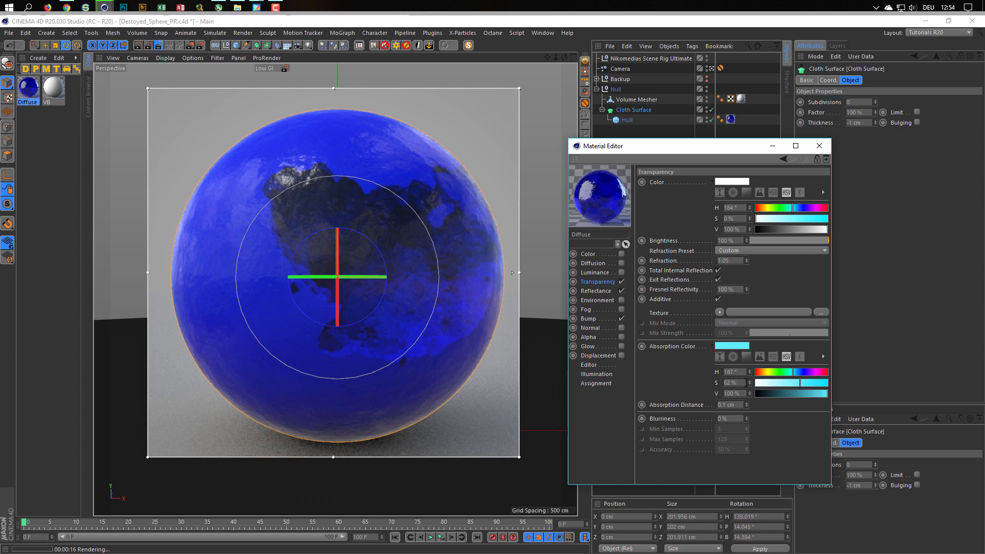
left_click(739, 383)
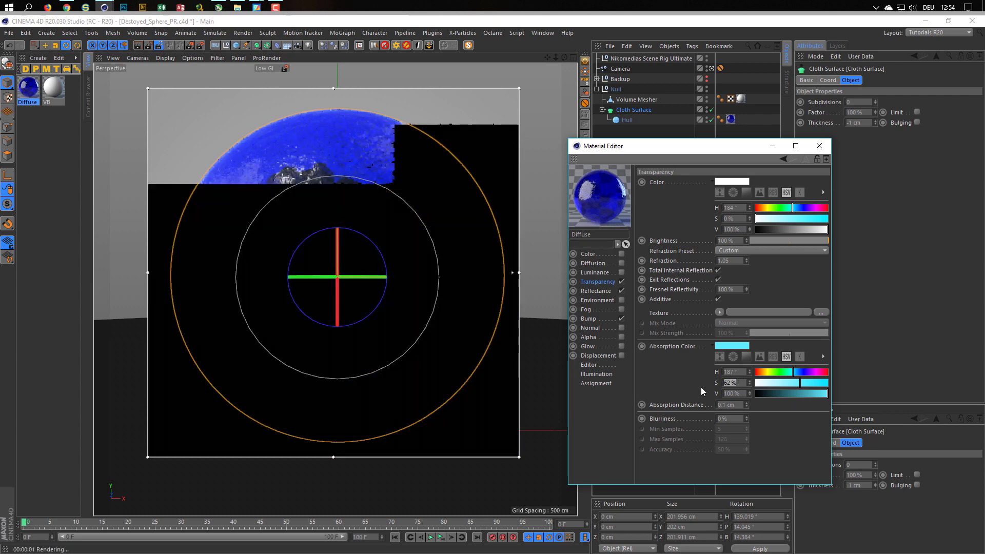
type("5")
key("Return")
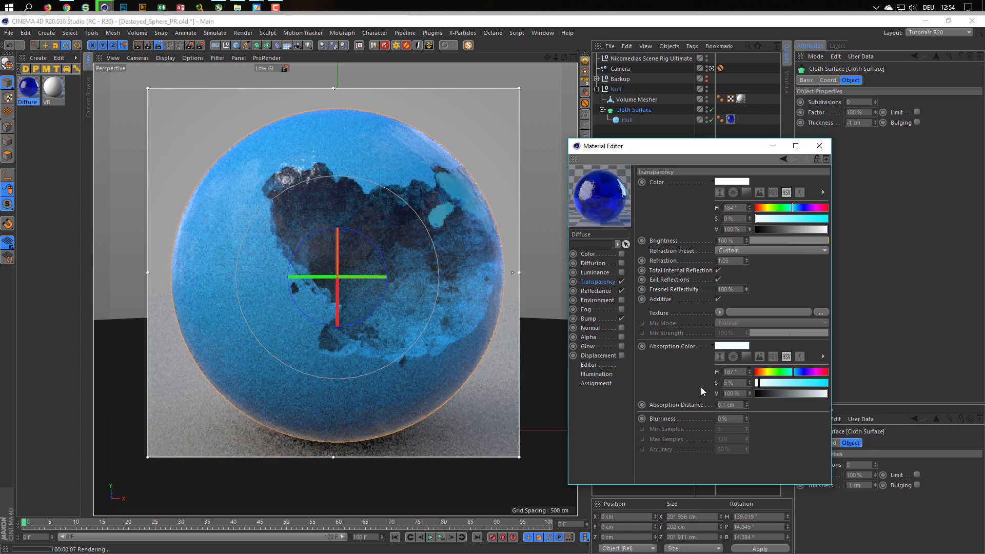
left_click(735, 383)
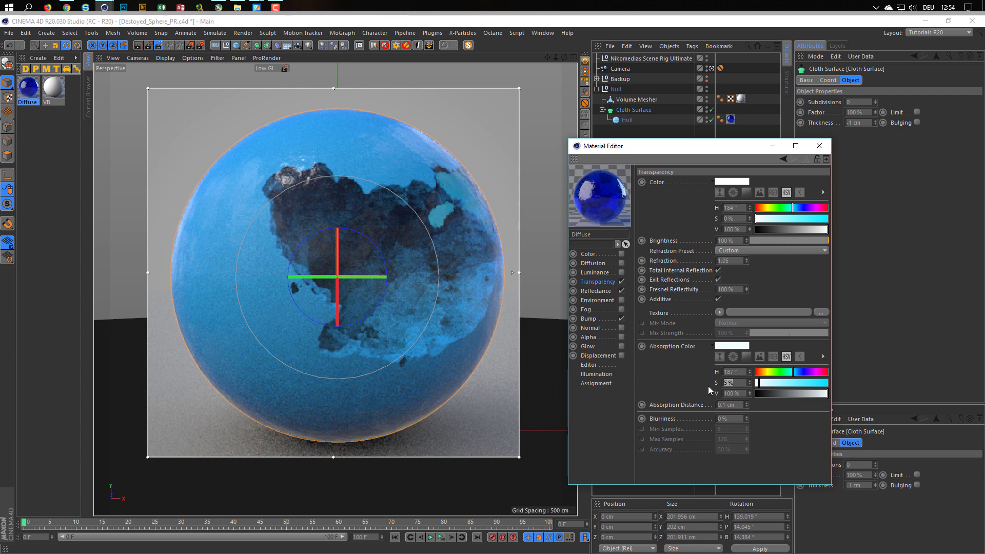
type("2")
key("Return")
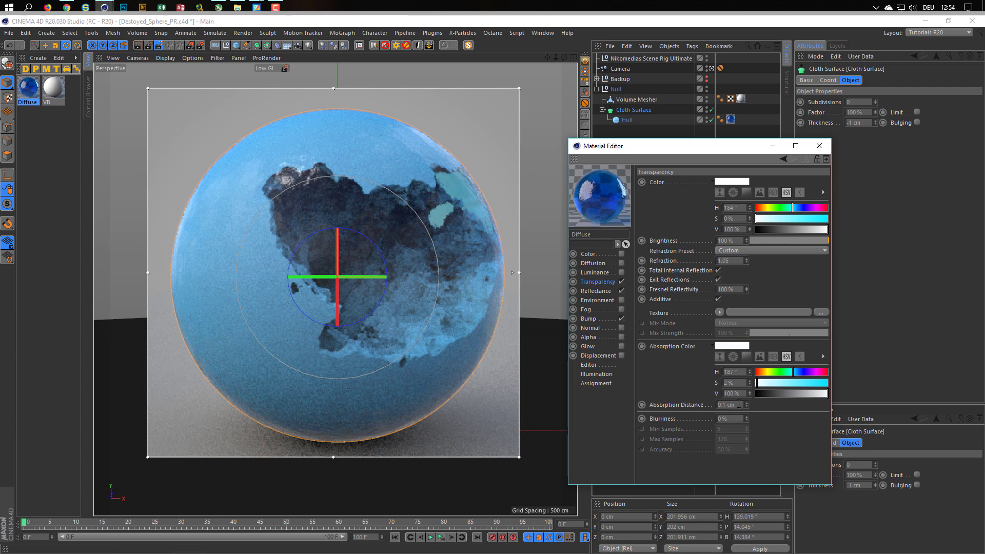
Step: Try absorption distances of 0.05 and 0.01 cm, ending at 1 cm, with saturation raised to 40%
left_click_drag(742, 405, 711, 408)
key("BackSpace")
key("Return")
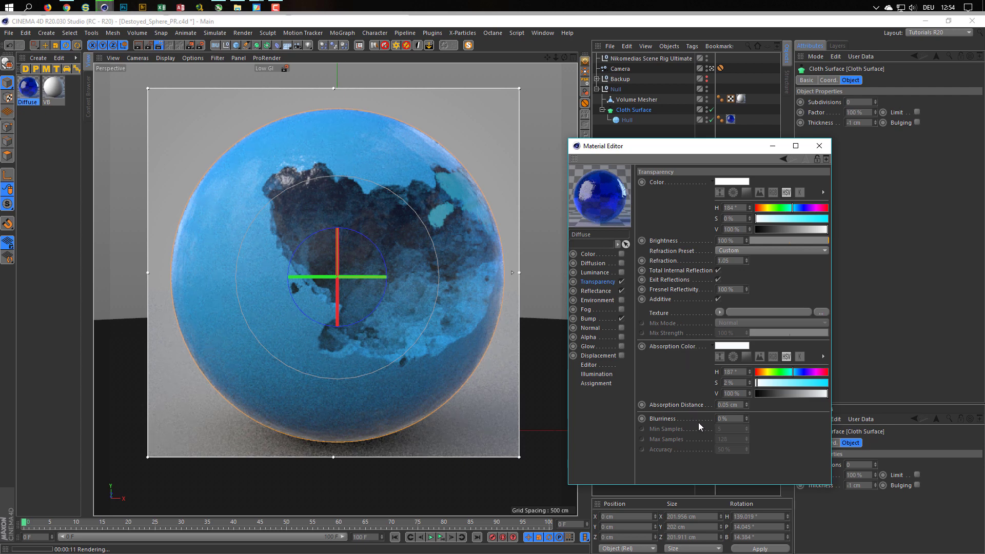
left_click(728, 404)
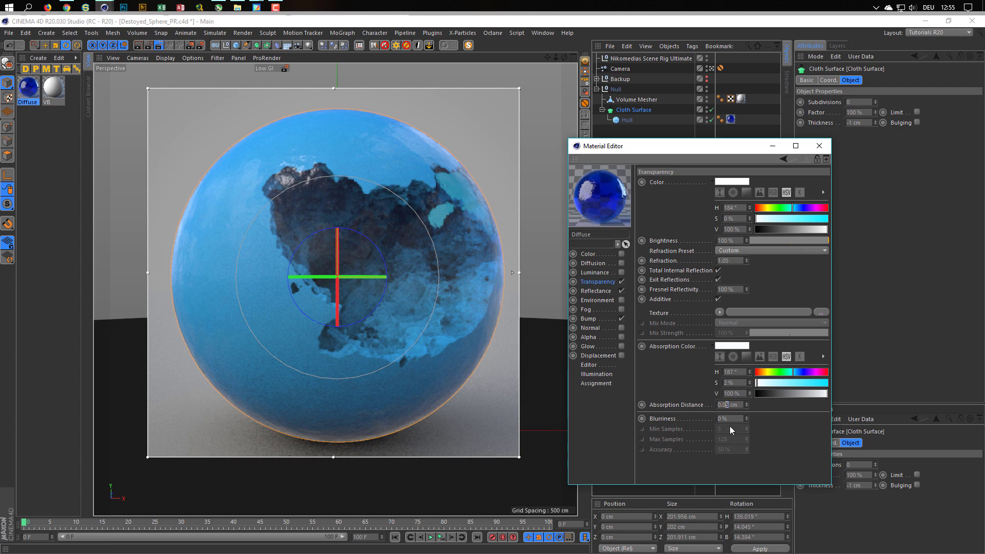
key("Return")
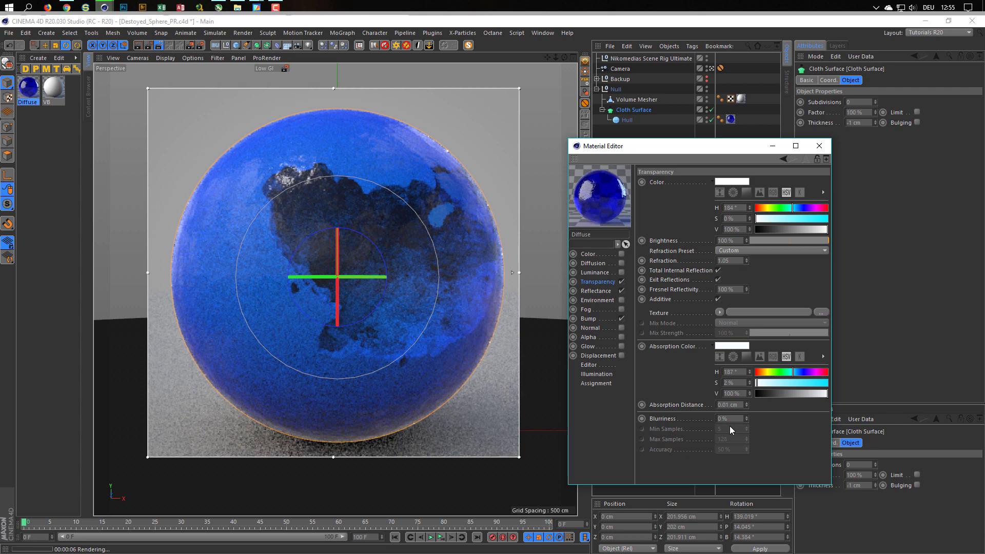
left_click_drag(734, 405, 713, 404)
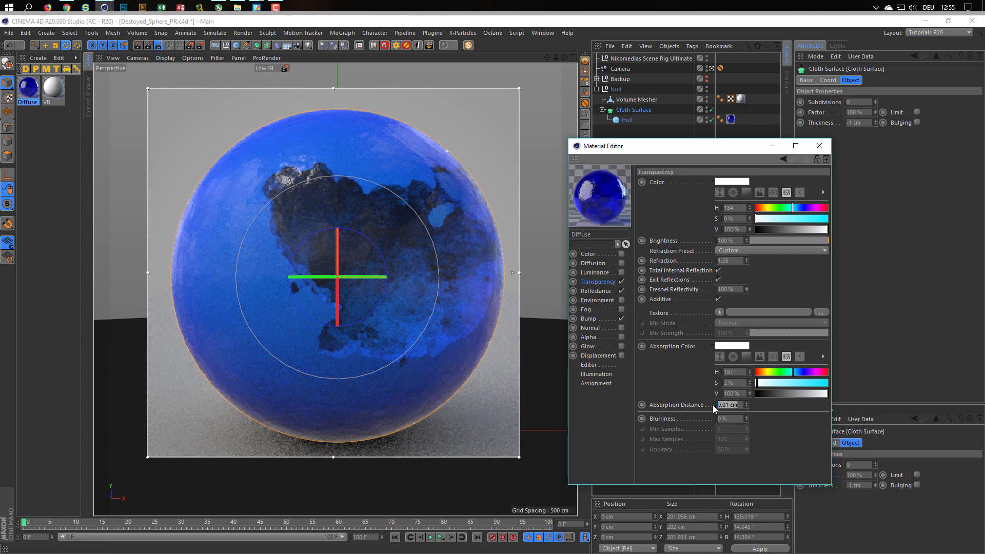
type("1")
key("Return")
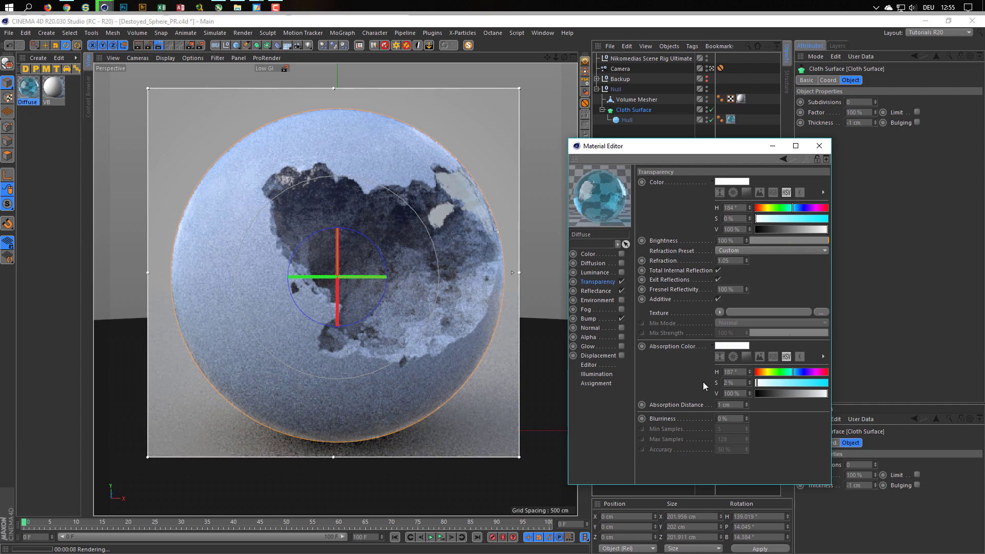
left_click_drag(777, 381, 785, 381)
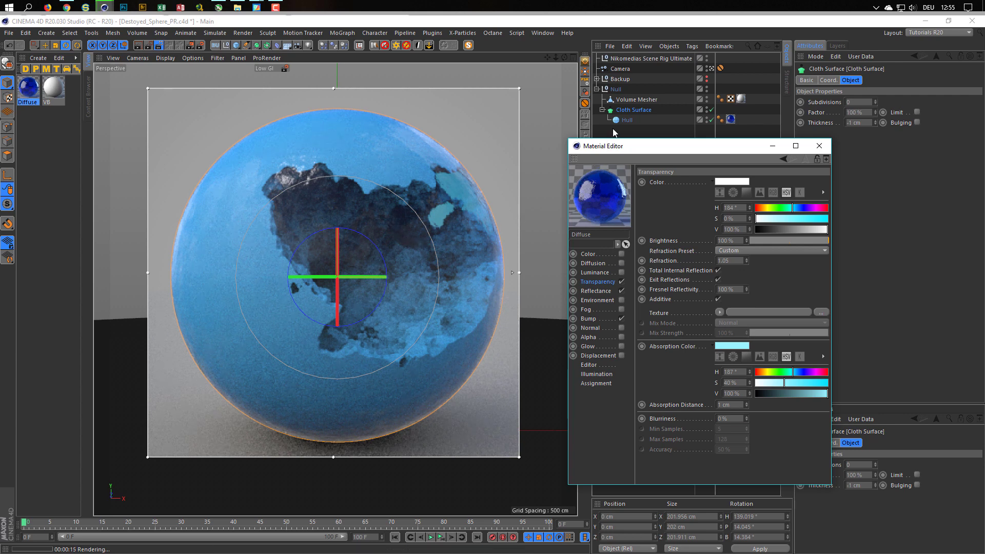
left_click_drag(668, 146, 758, 177)
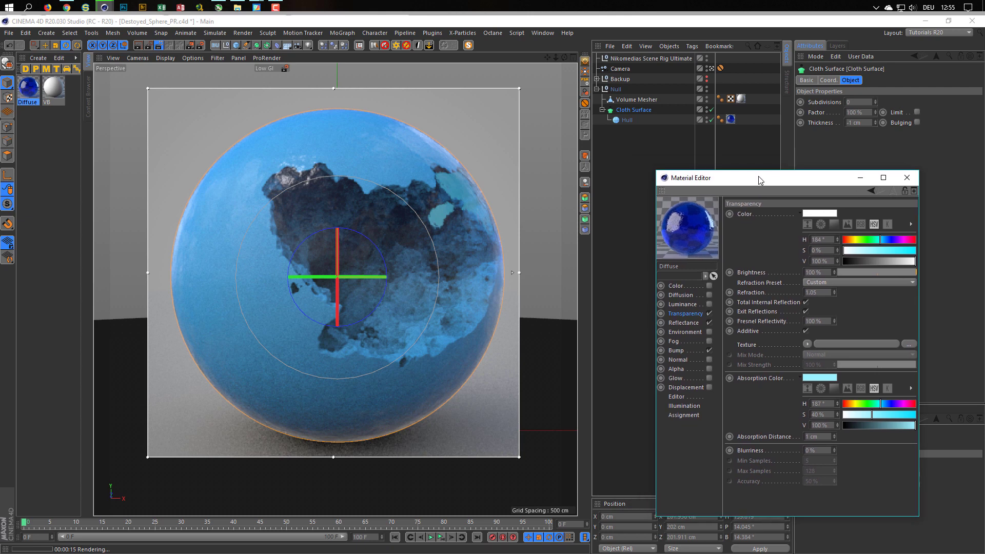
Step: Delete the Cloth Surface object and select the Hull sphere
left_click(629, 113)
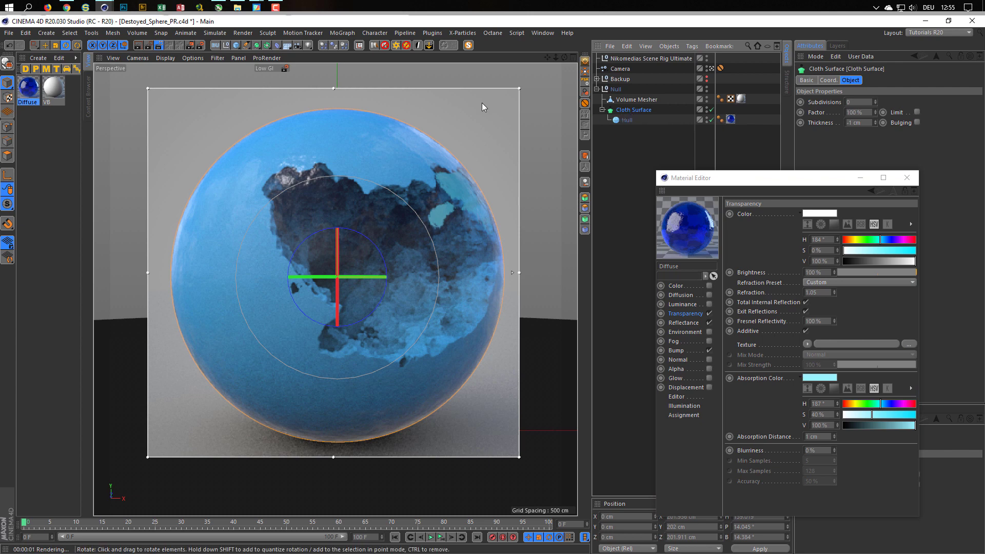
key("Delete")
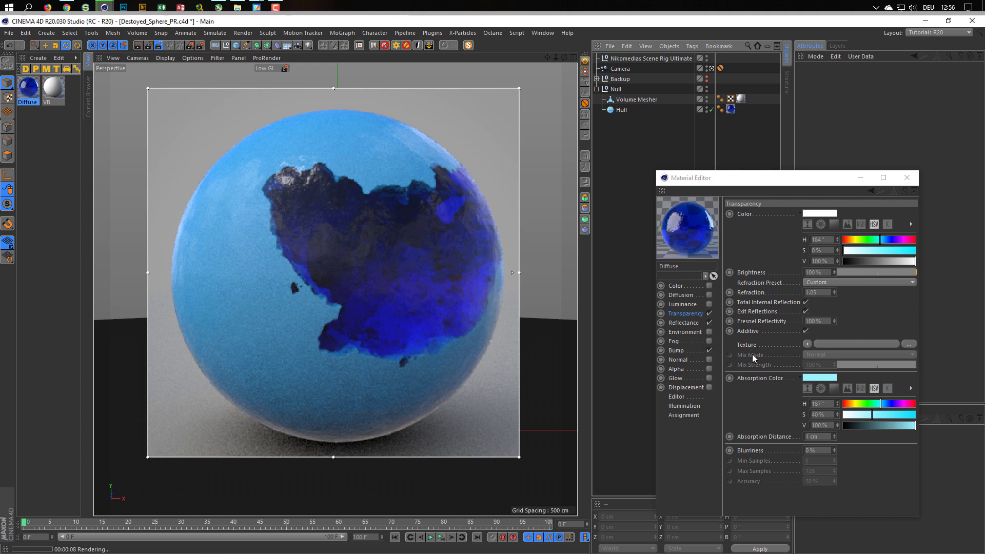
left_click(621, 109)
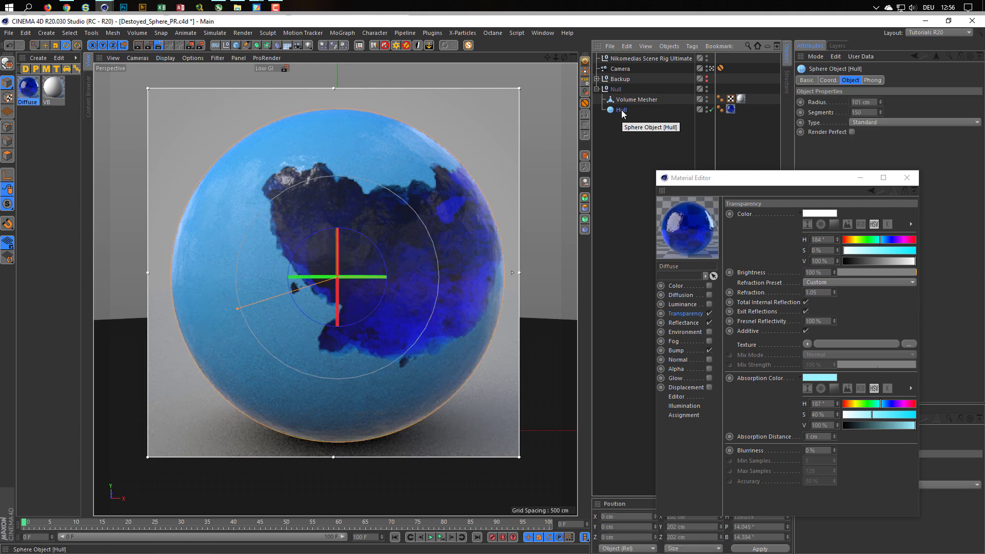
Step: Wrap Hull in a Py-Extrude Generator with a -1 cm offset and Create Caps enabled
left_click(586, 199)
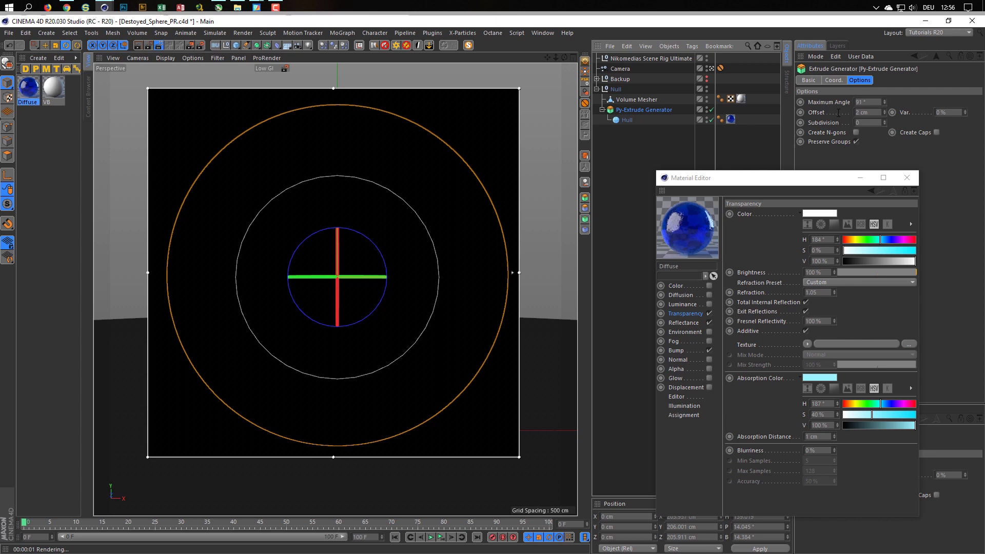
left_click(866, 113)
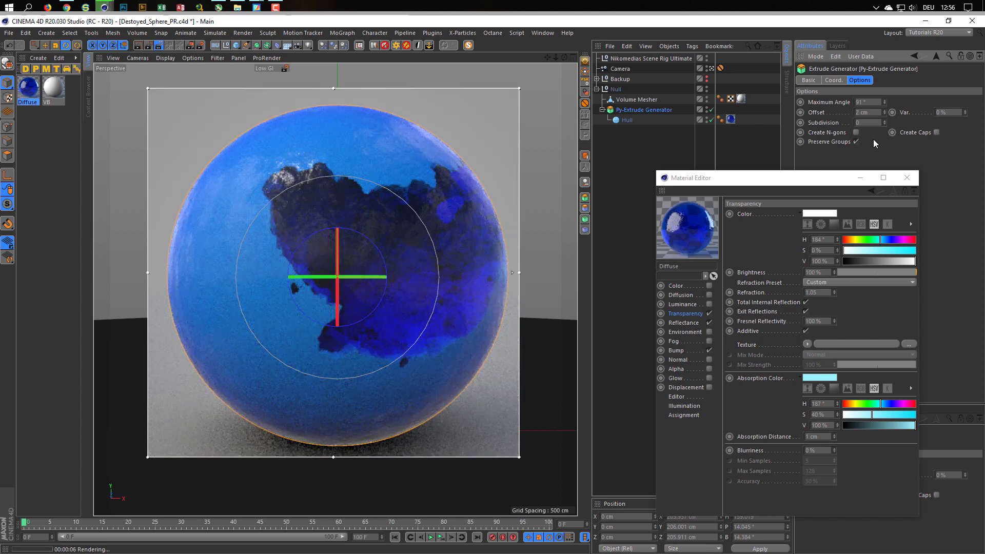
double_click(867, 112)
type("1")
key("Return")
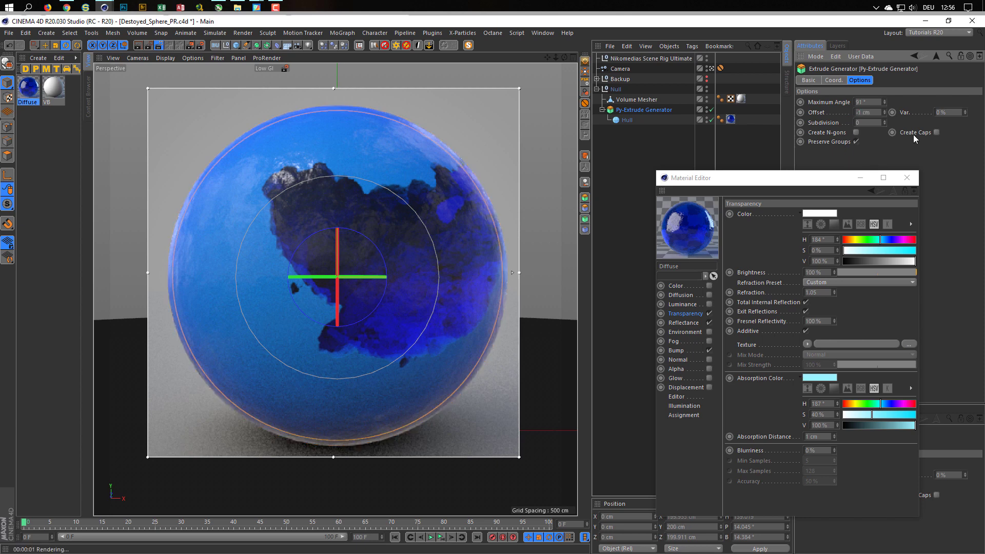
left_click(937, 133)
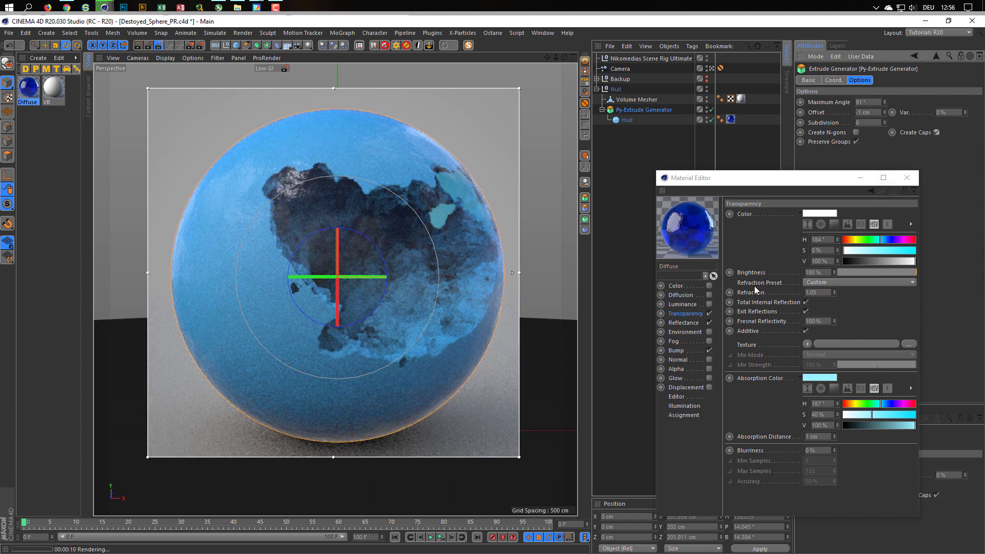
Step: Set the blue glass absorption distance to 0.05 cm and its refraction to 1.2
double_click(821, 437)
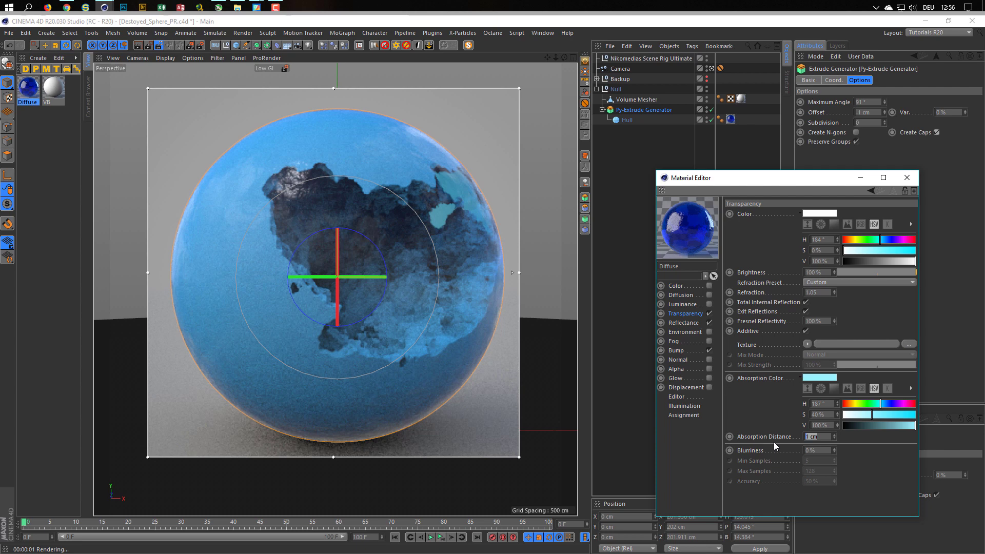
type("0.05")
key("Return")
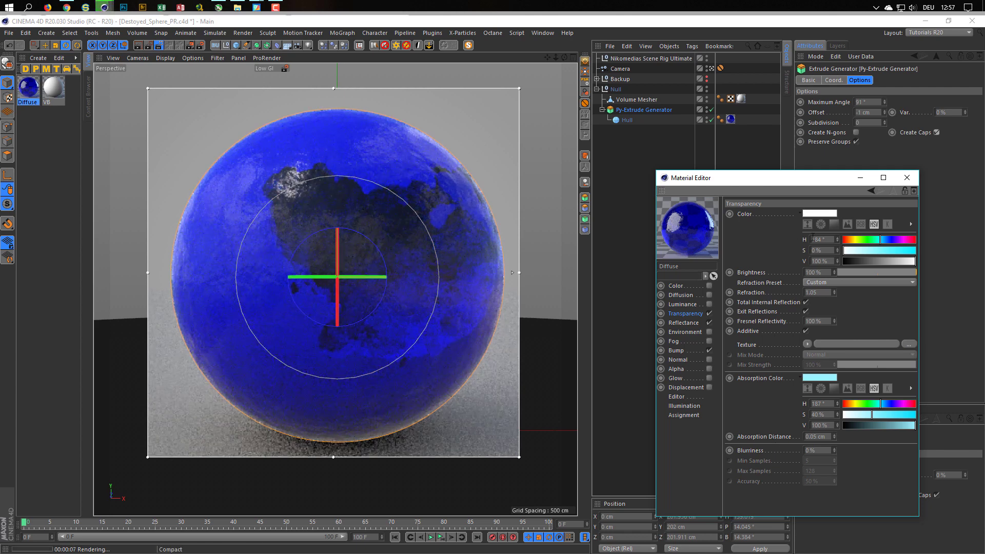
left_click(811, 292)
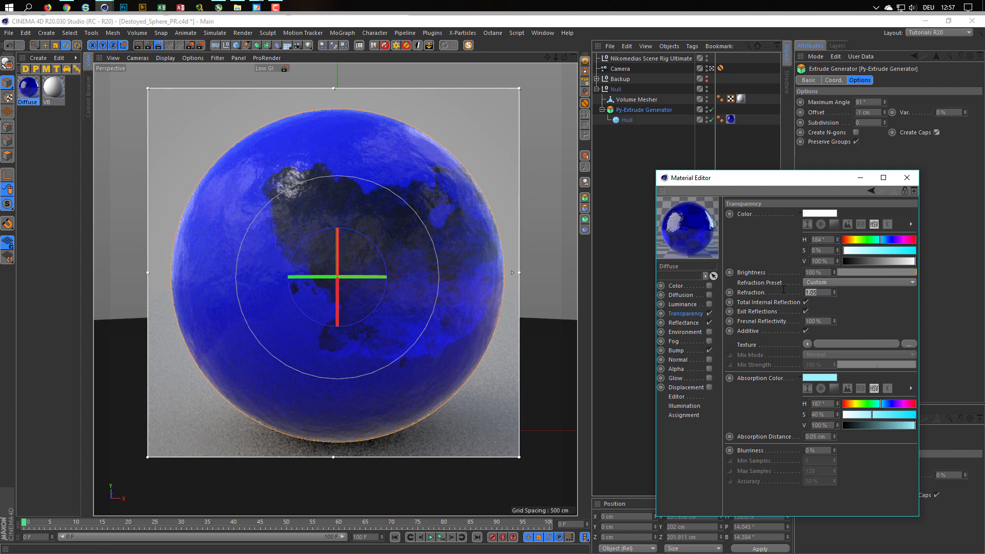
type("1")
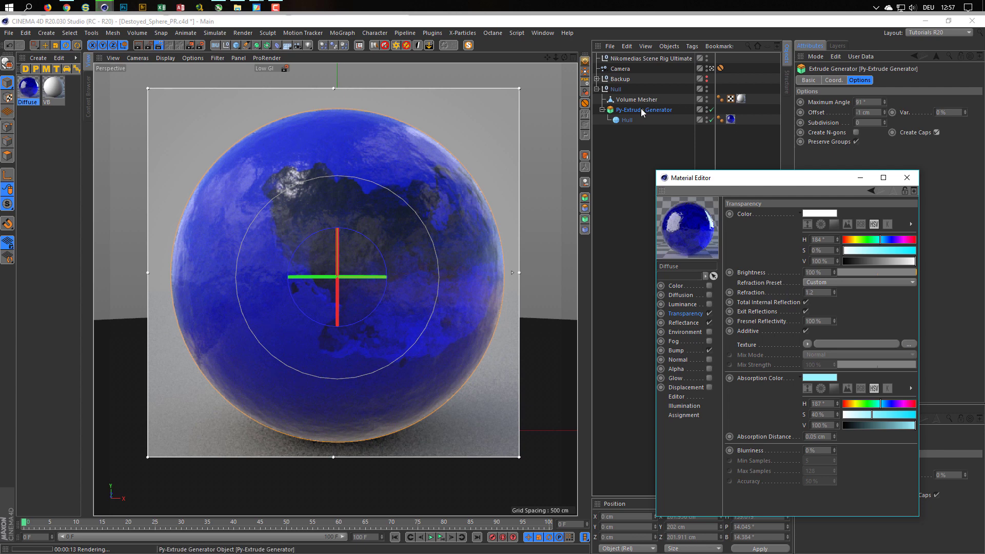
Step: Change the Hull sphere's radius from 101 cm to 100.5 cm, then to 100.3 cm
left_click(627, 119)
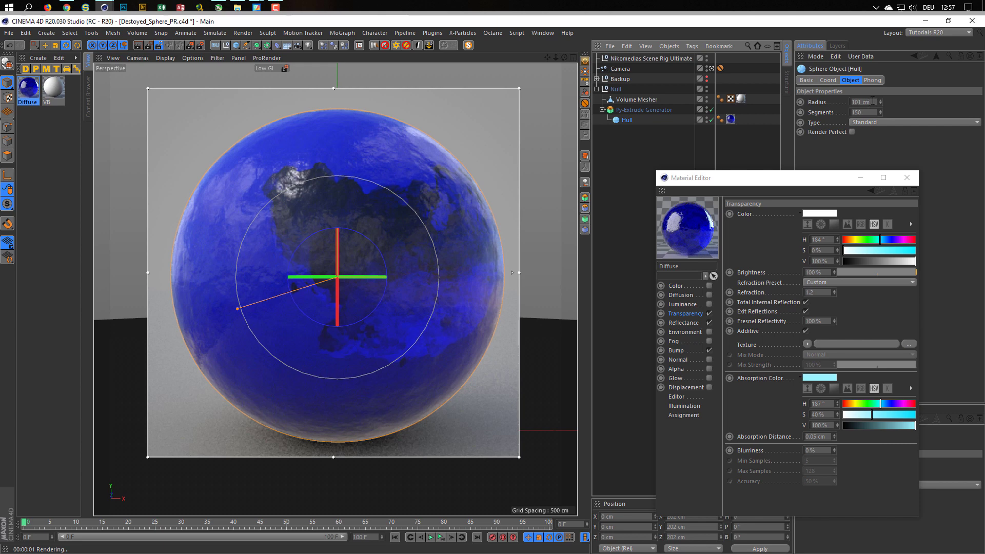
left_click(844, 106)
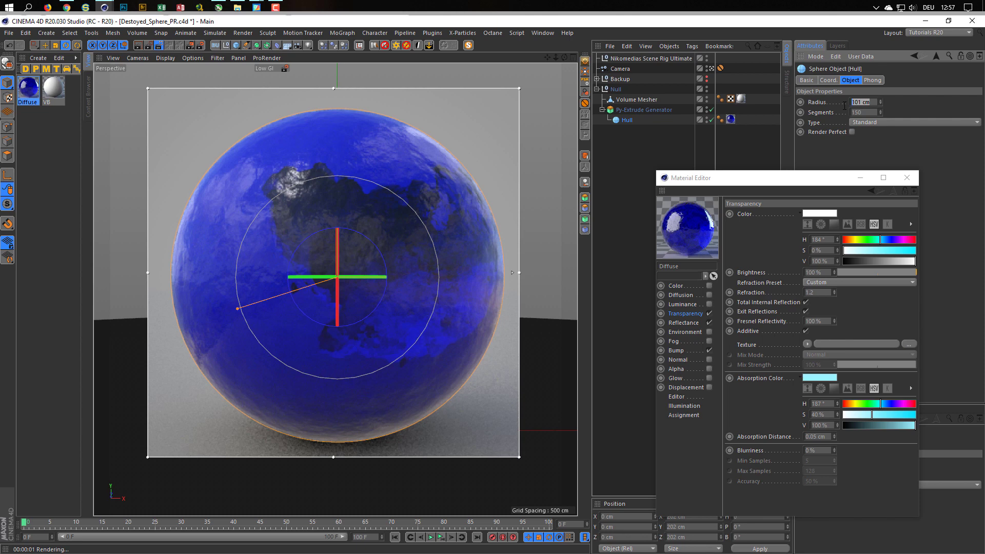
type("100,5")
key("Return")
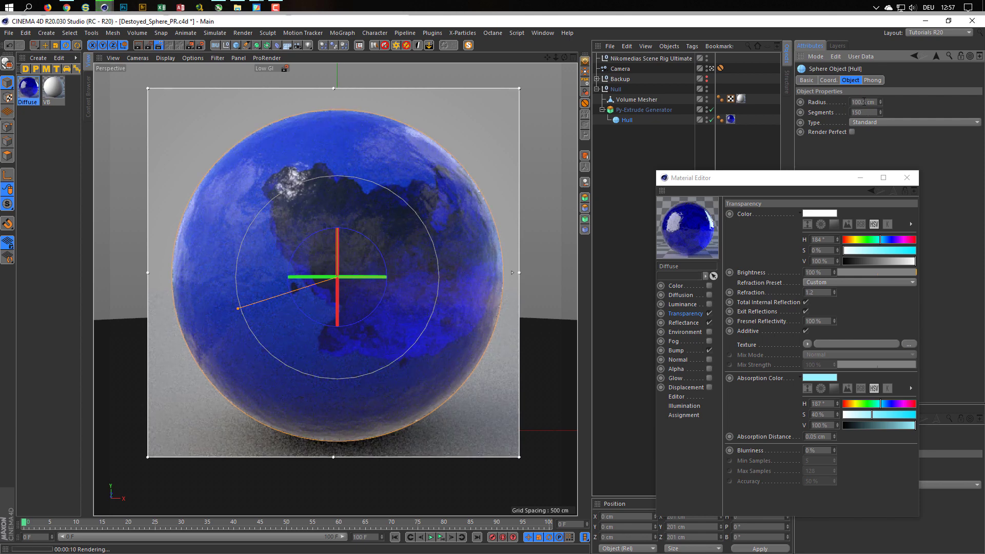
left_click_drag(861, 100, 896, 102)
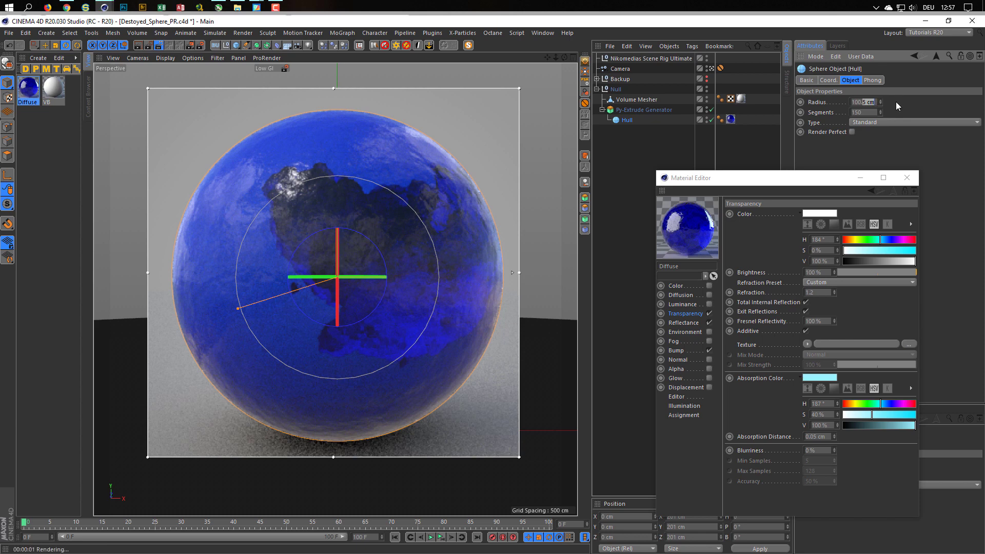
type("3")
key("Return")
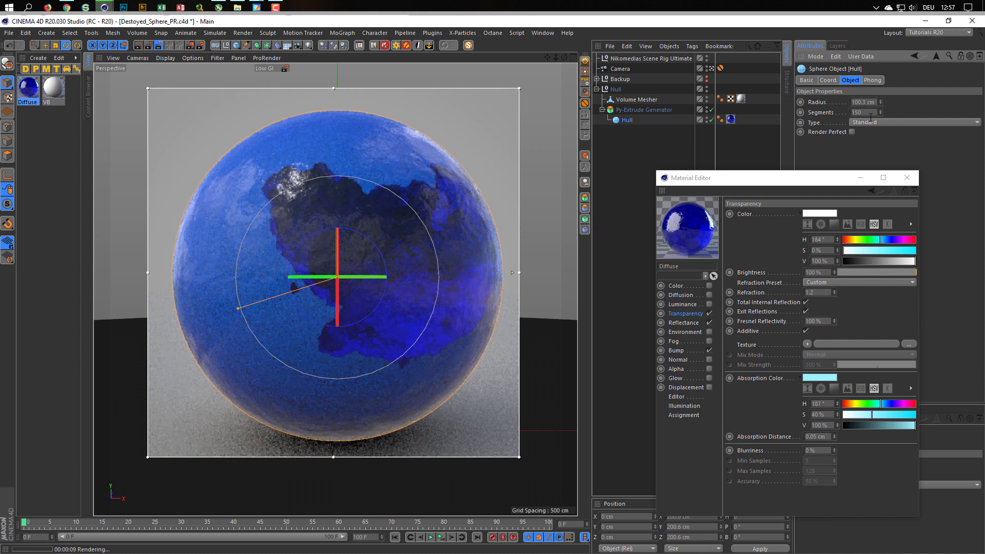
Step: Correct a mistyped 1002 cm radius to 100.2 cm, then finalise at 100.1 cm
left_click_drag(860, 102, 903, 101)
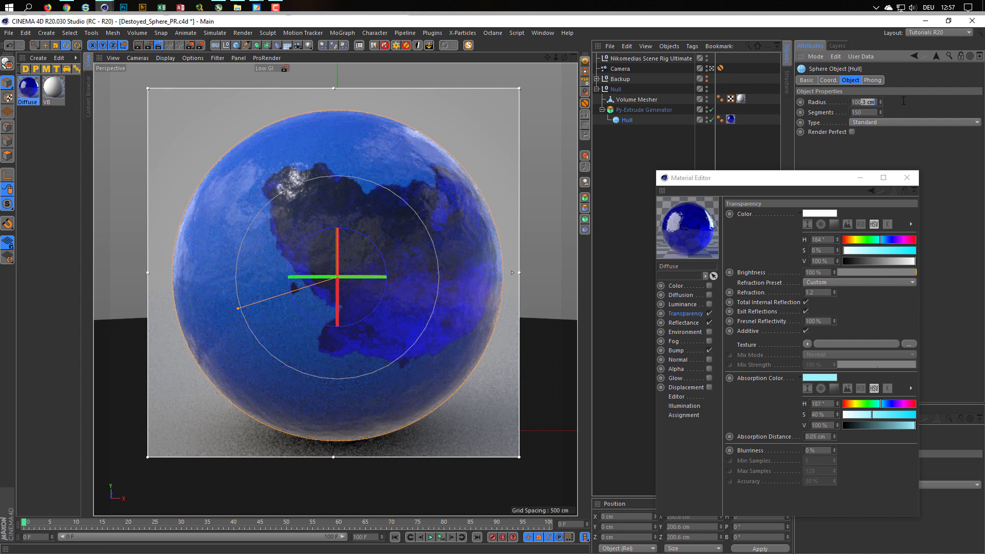
type("2")
key("Return")
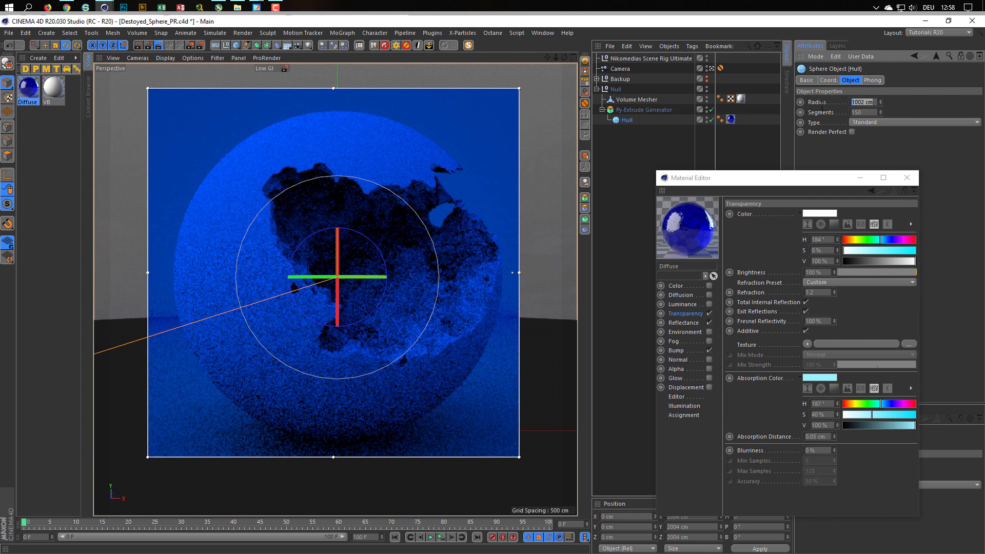
type("100,2")
key("Return")
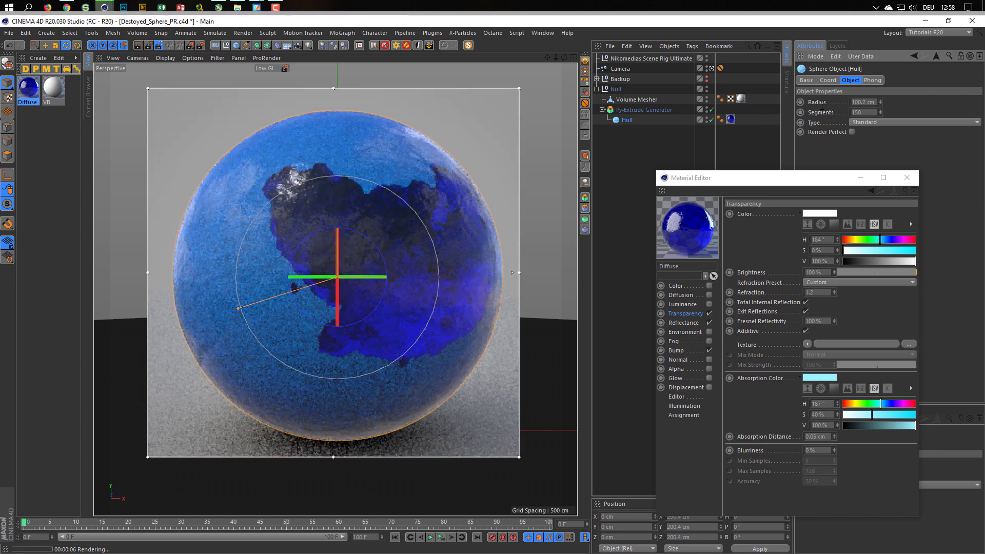
left_click(866, 102)
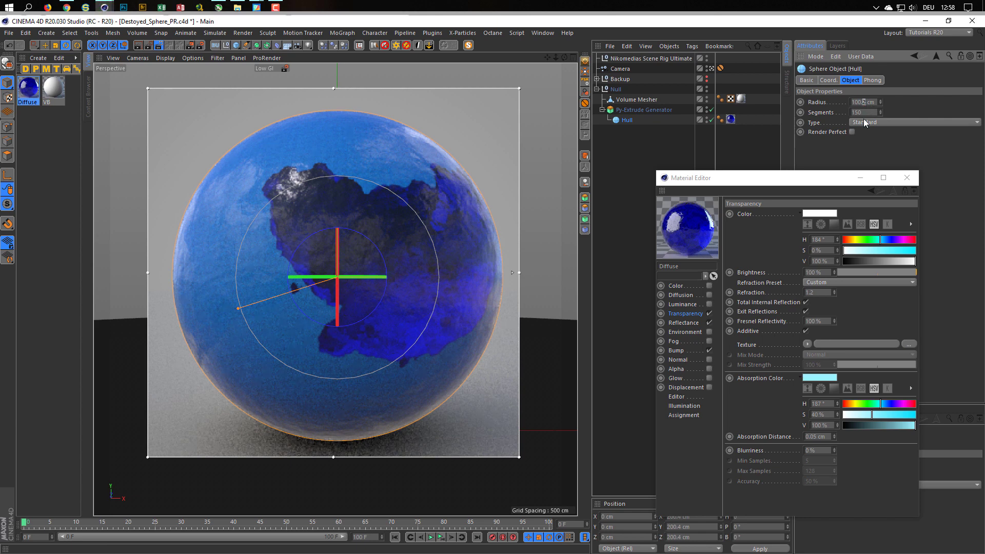
key("Return")
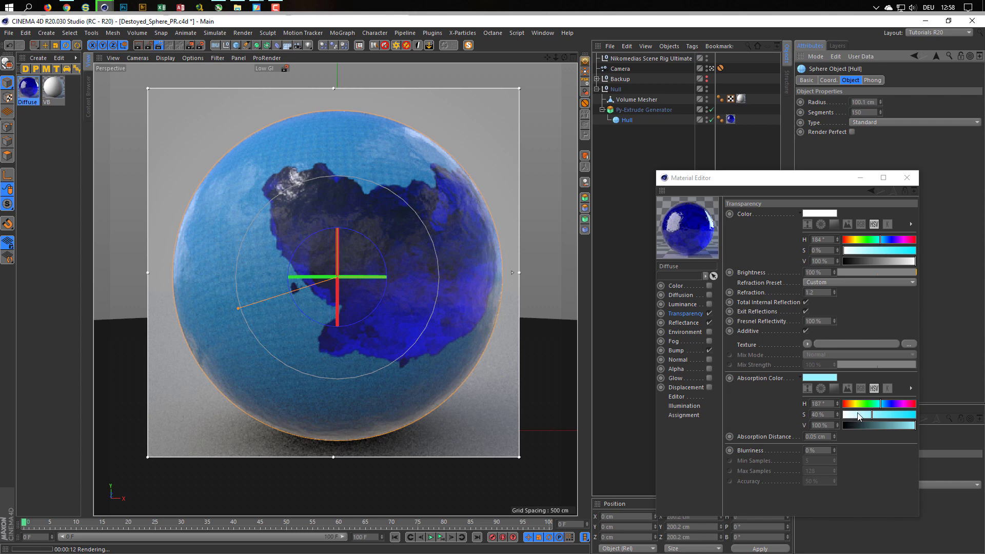
Step: Set the glass absorption colour saturation to 2%
double_click(816, 414)
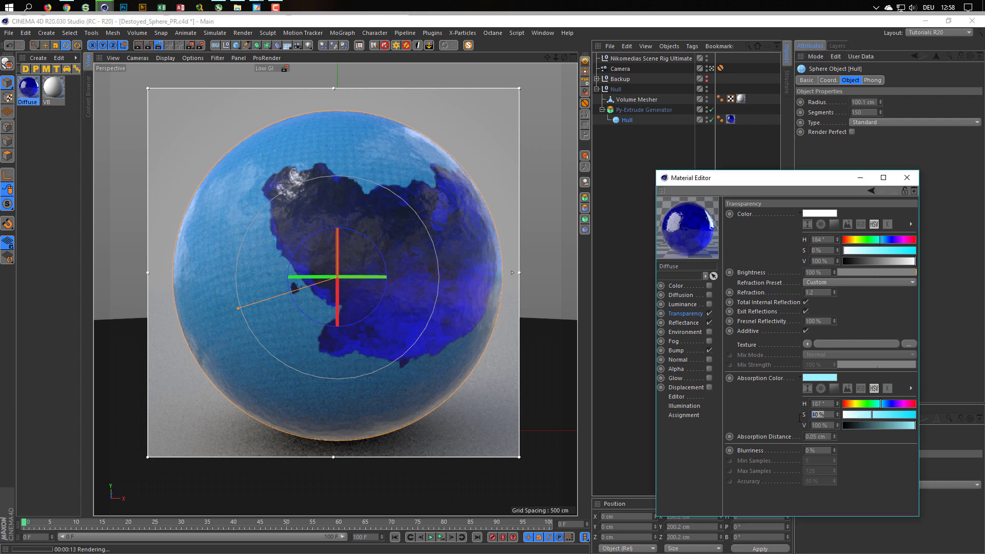
type("2")
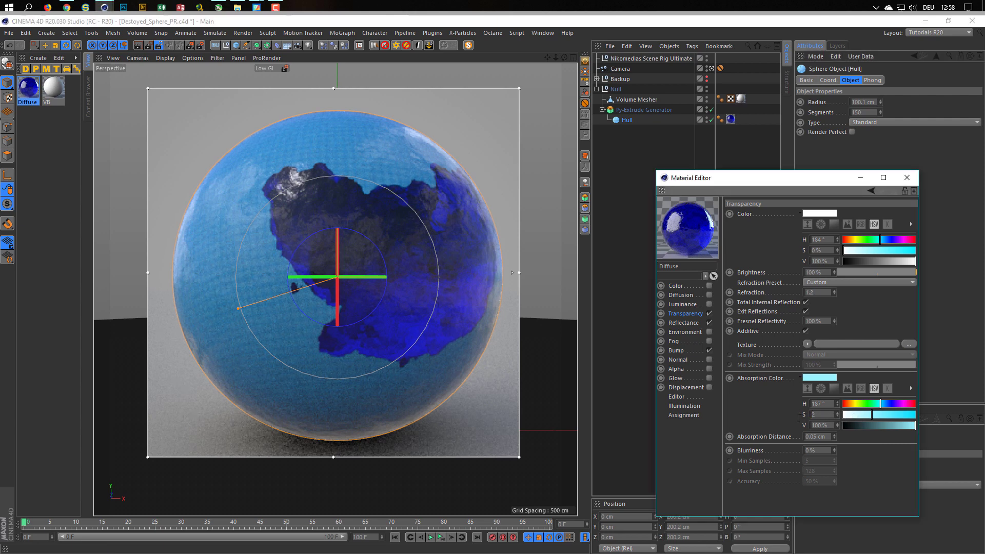
key("Return")
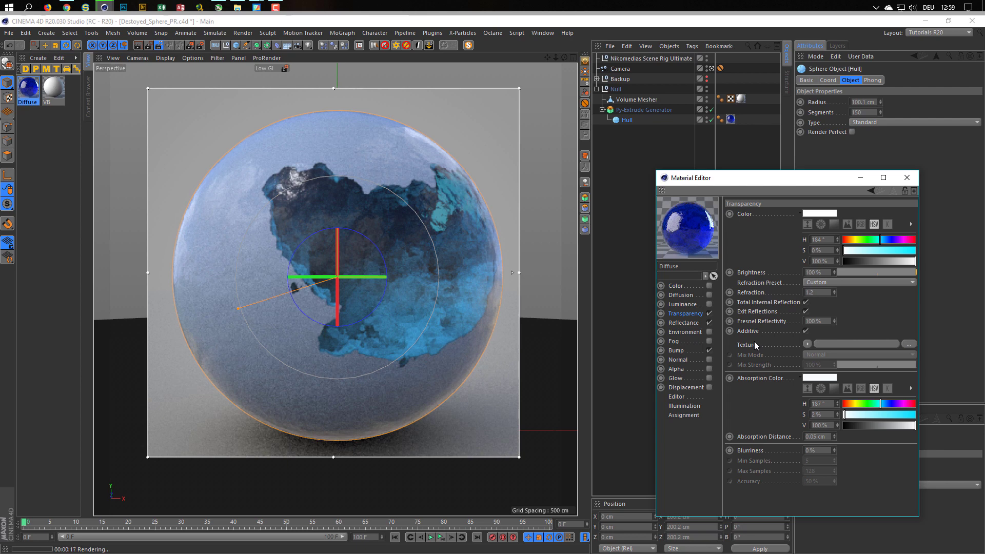
Step: Set the Diffuse glass material's Bump strength to 10%, then select the VB material
left_click(677, 351)
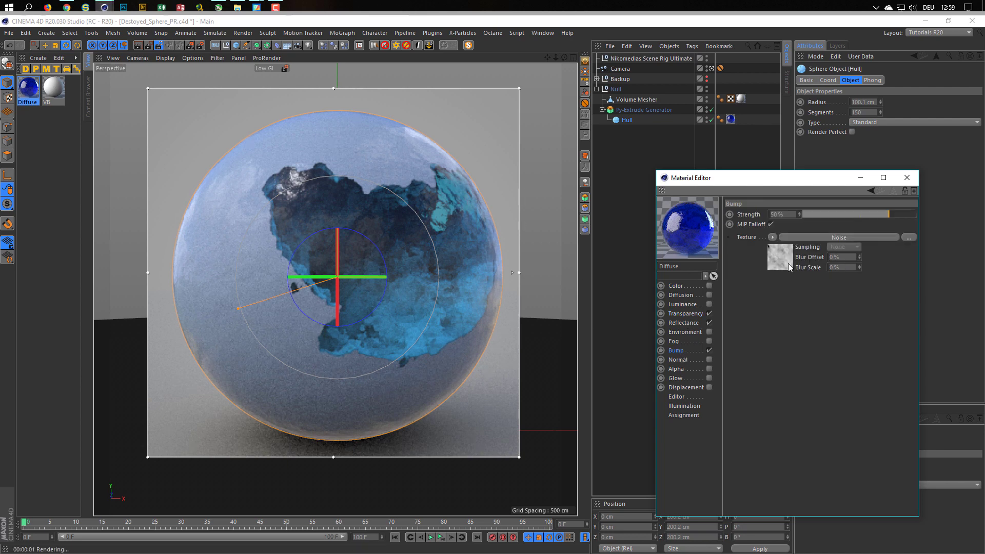
left_click(789, 215)
type("10")
key("Return")
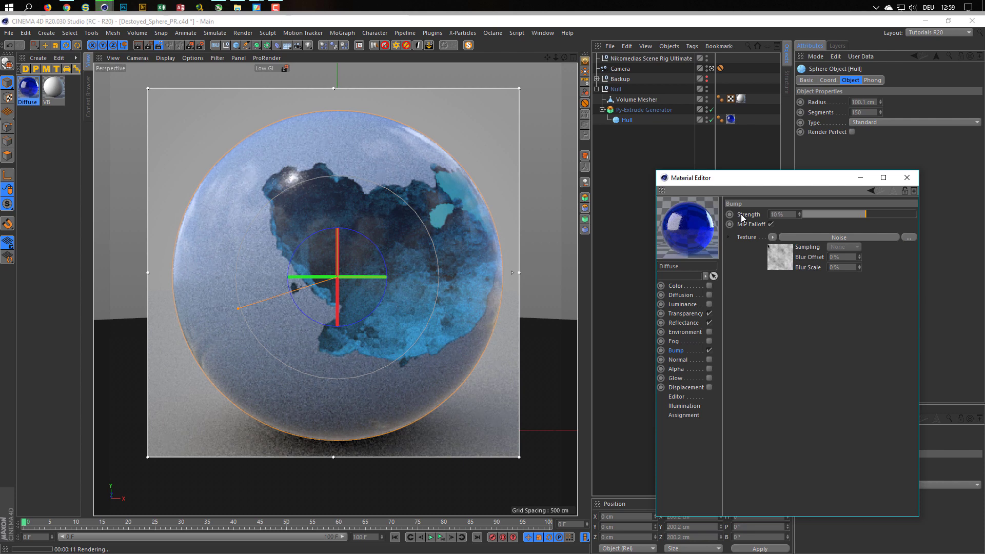
left_click(57, 85)
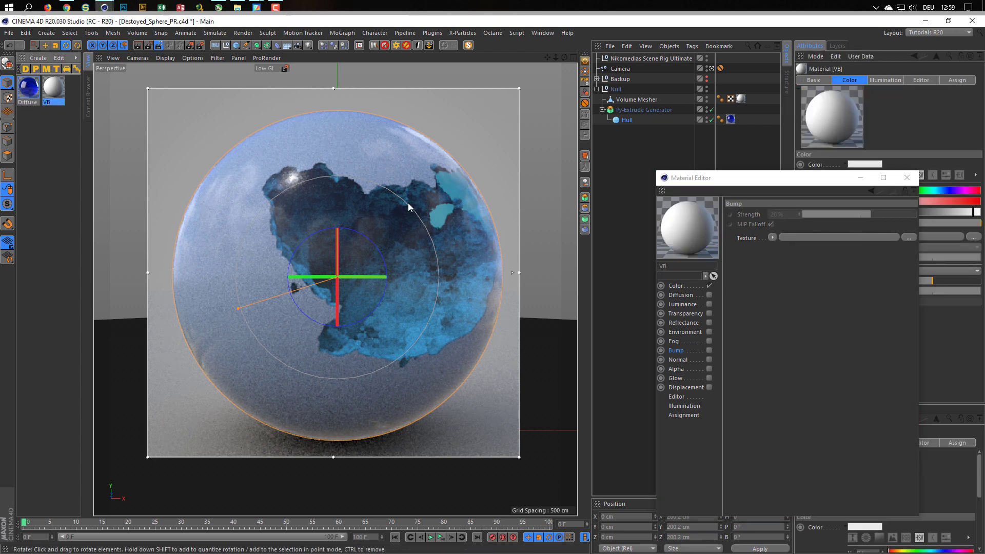
Step: Load a Noise texture into the VB material's Bump channel at 50% strength
left_click(29, 88)
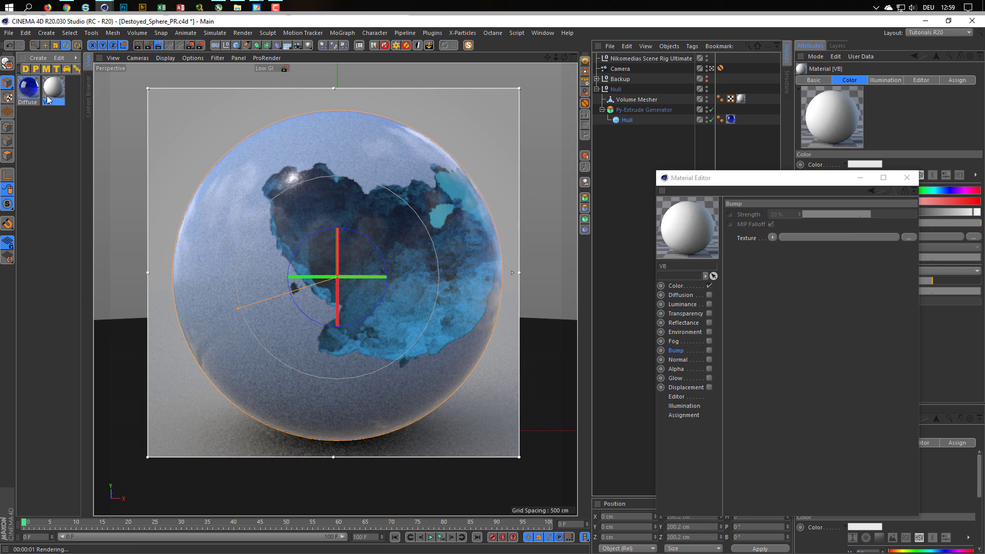
left_click(682, 350)
right_click(748, 237)
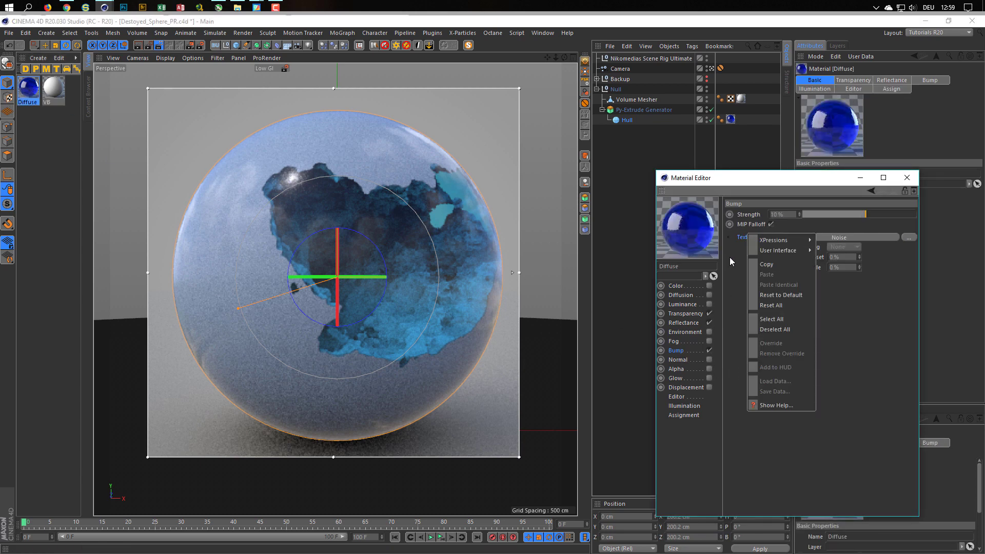
left_click(768, 264)
left_click(53, 88)
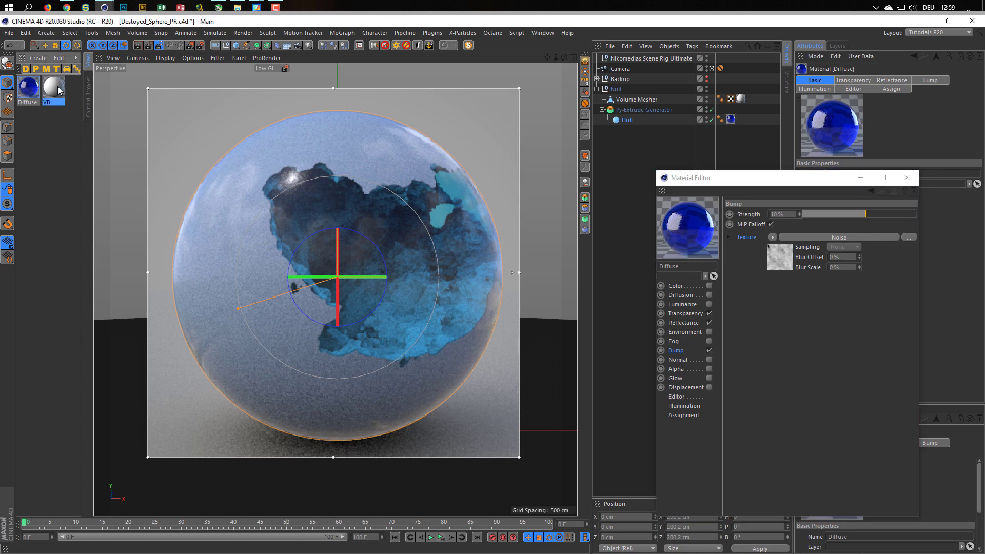
left_click(710, 350)
right_click(749, 240)
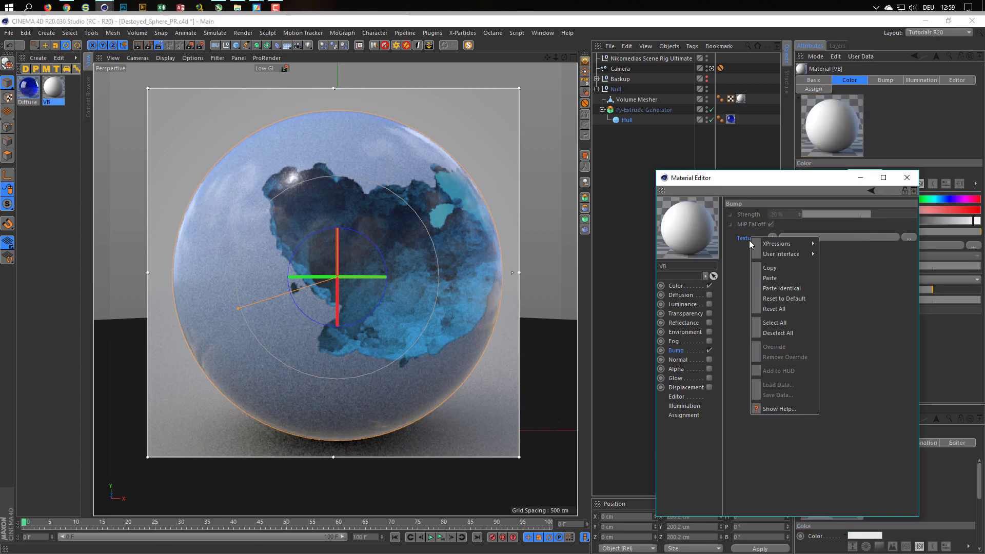
left_click(767, 293)
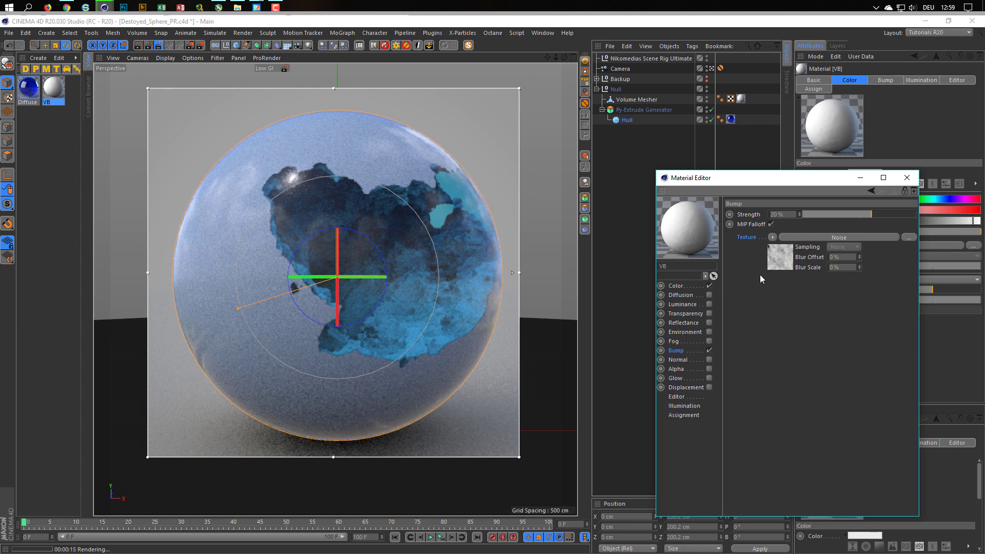
left_click(779, 214)
type("5")
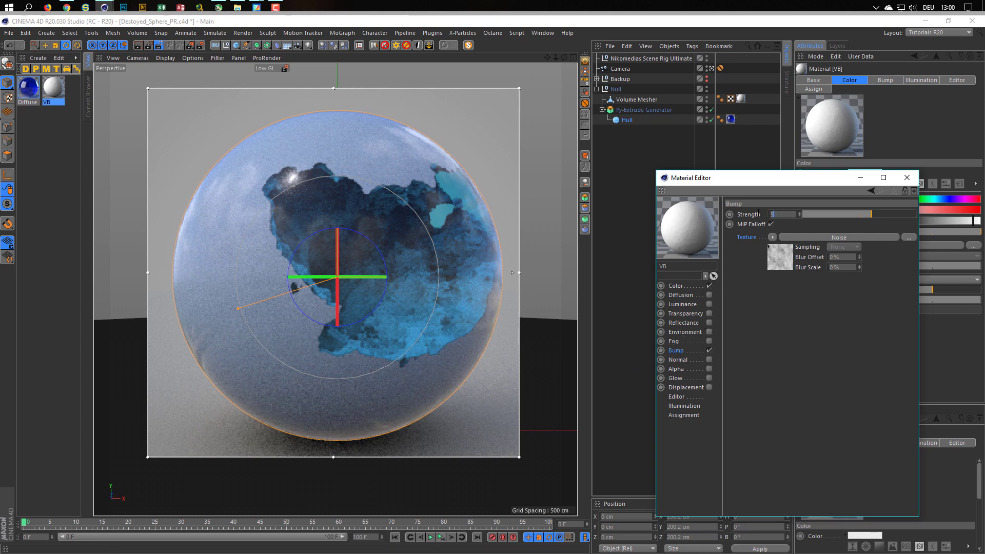
type("0")
key("Return")
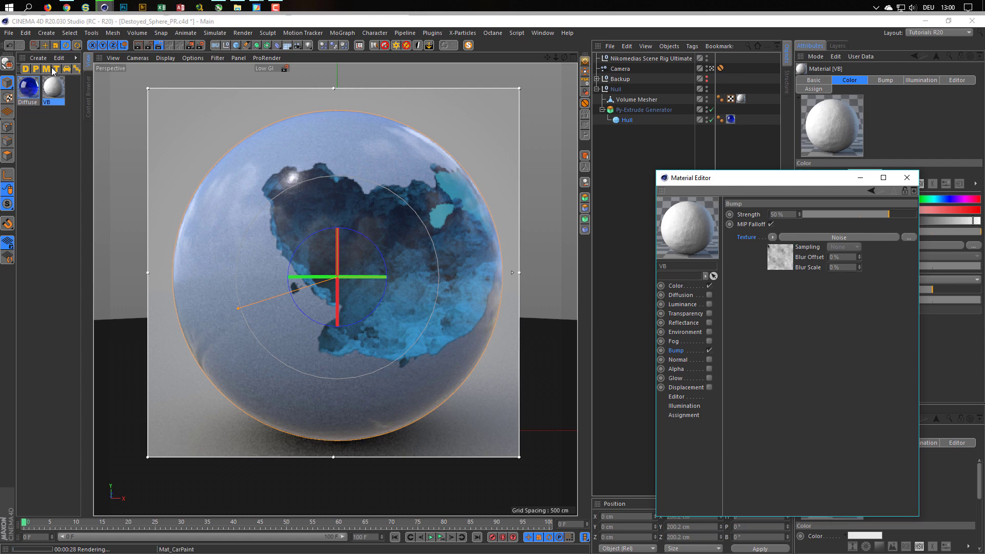
Step: Set the blue Diffuse material's Transparency refraction to 1.05
left_click(32, 92)
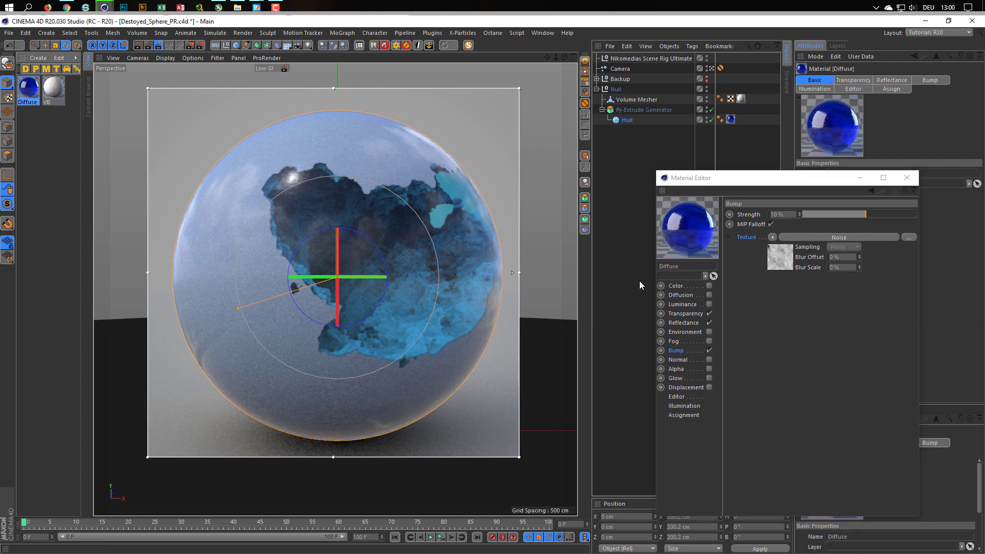
left_click(688, 322)
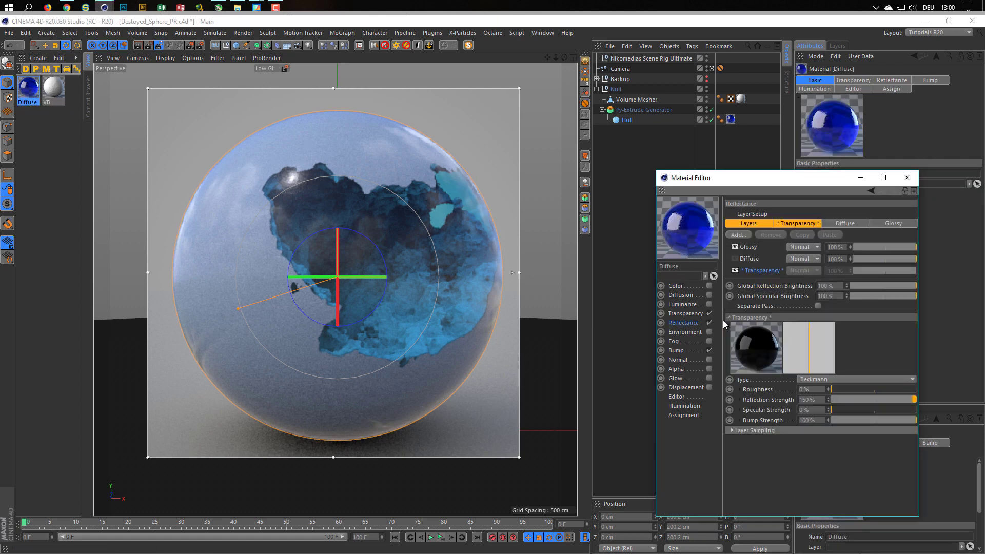
left_click(690, 314)
left_click(823, 292)
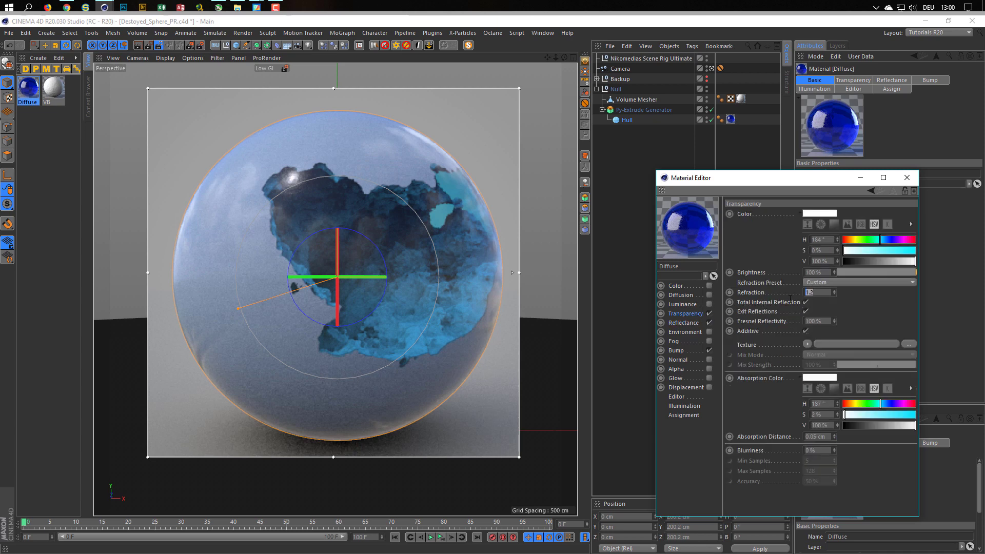
type("1.05")
key("Return")
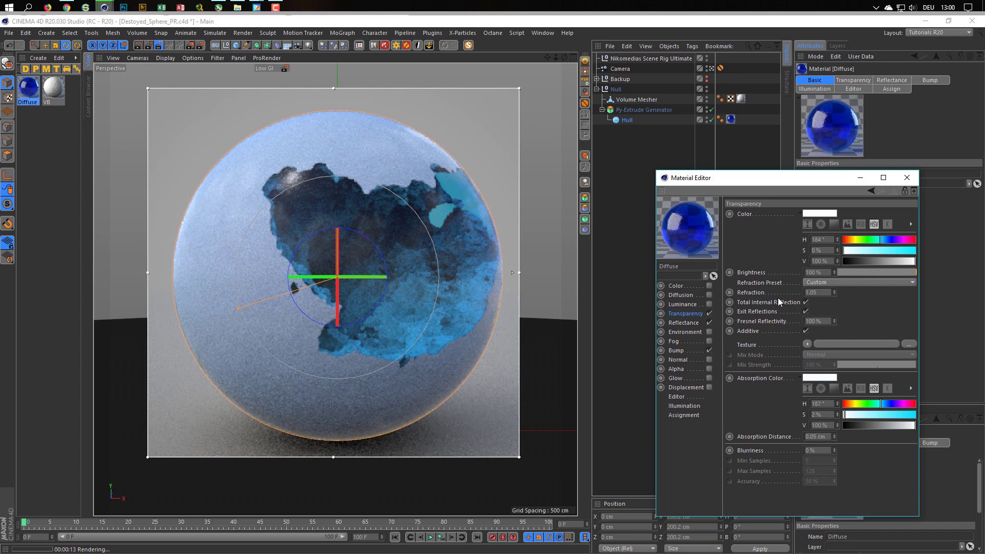
Step: Compare the VB material's Reflectance settings, then return to Diffuse's Transparency settings
left_click(53, 88)
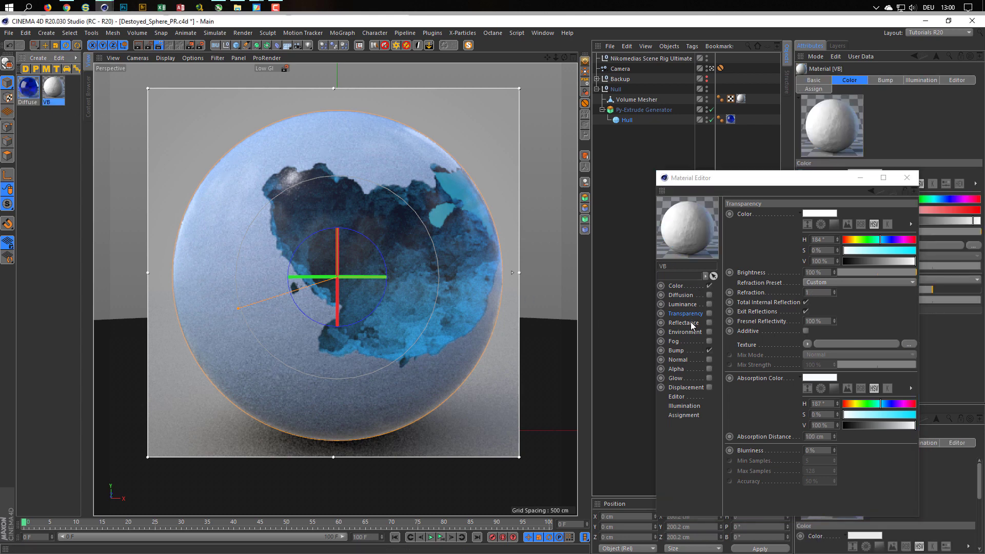
left_click(709, 322)
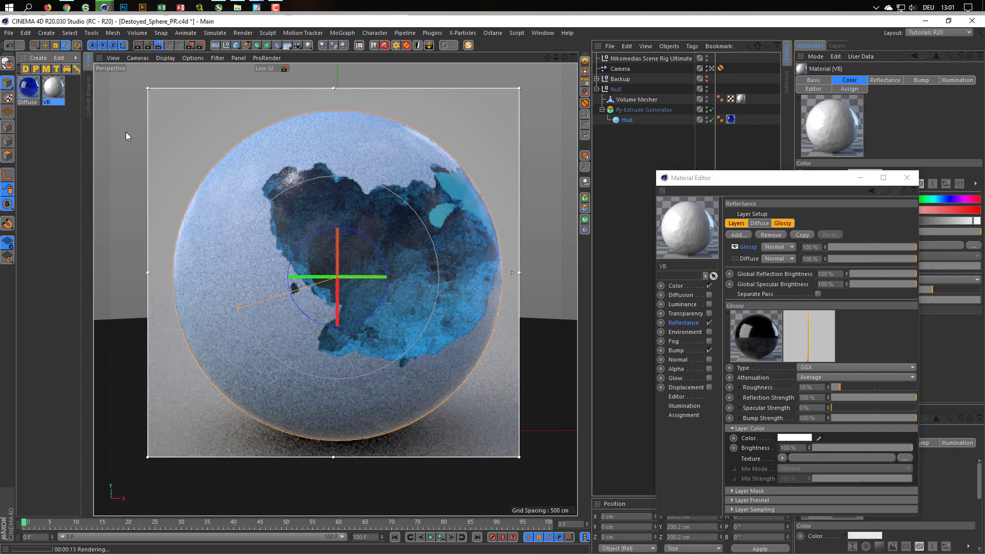
left_click(28, 87)
left_click(690, 313)
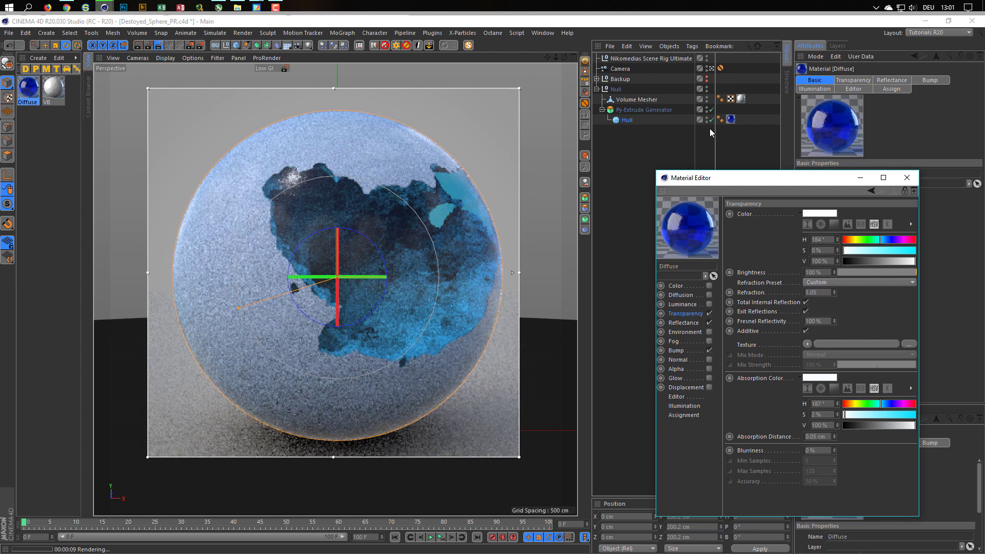
Step: Uncheck 'Seen by Refraction OFF' on the Nikomedias Scene Rig Ultimate's HDRI, then close the Material Editor
left_click(672, 58)
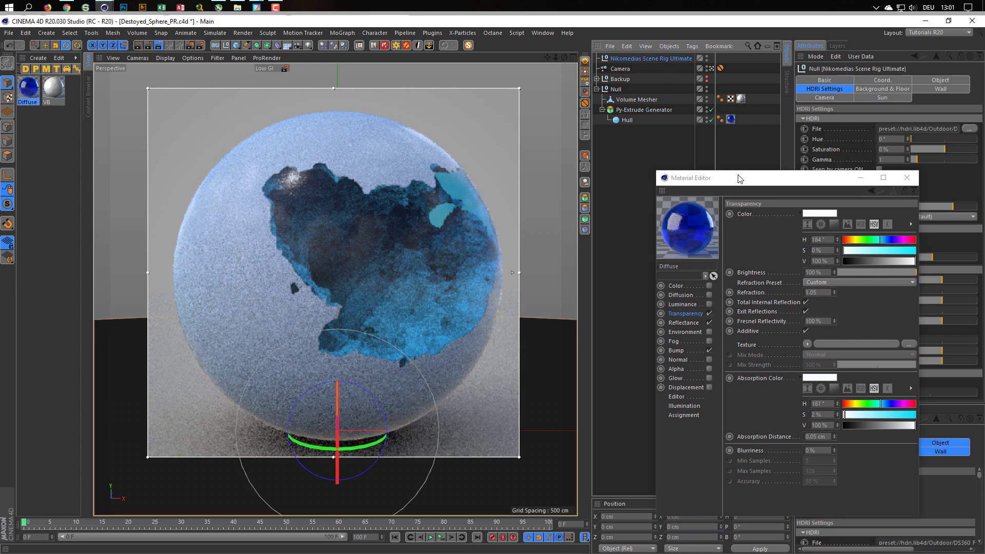
left_click_drag(739, 177, 633, 306)
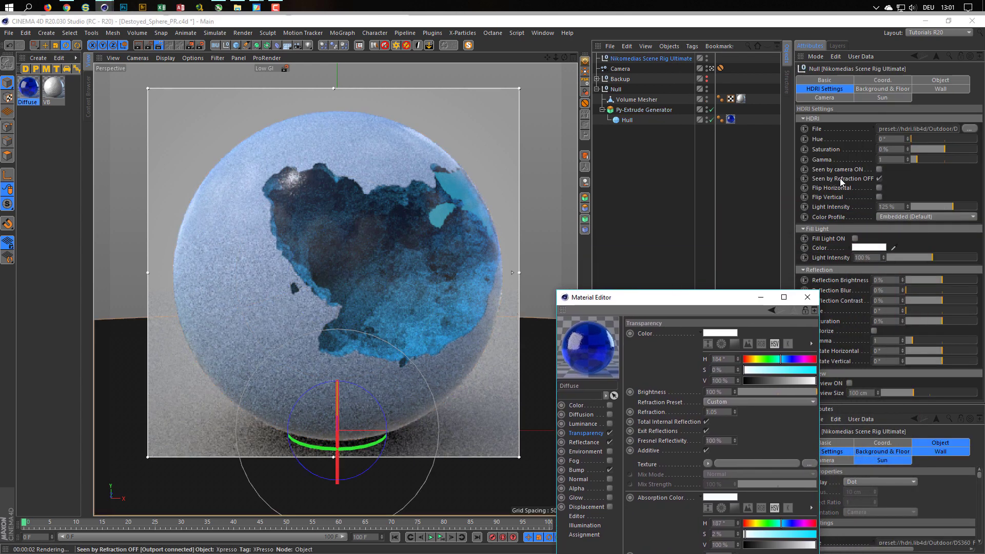
left_click(880, 178)
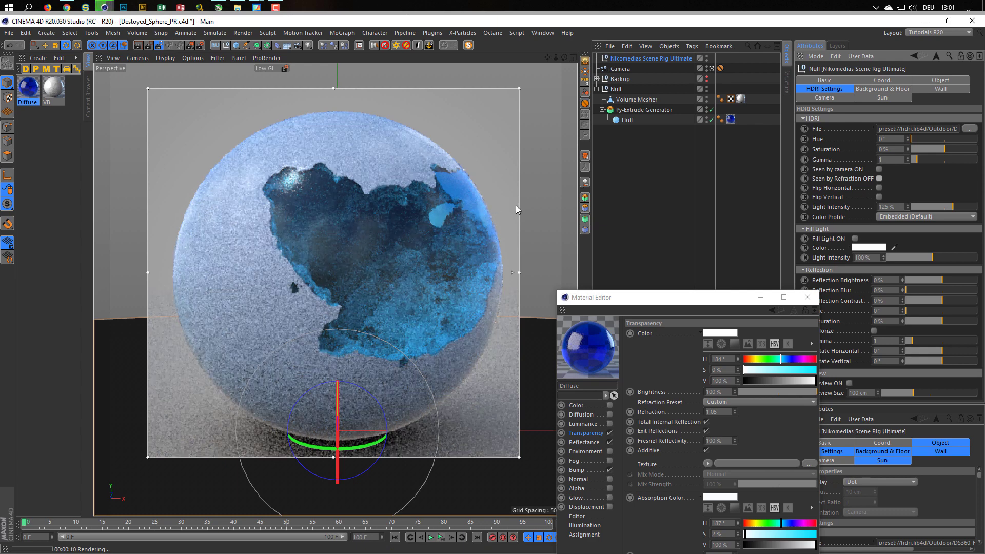
left_click_drag(710, 297, 719, 157)
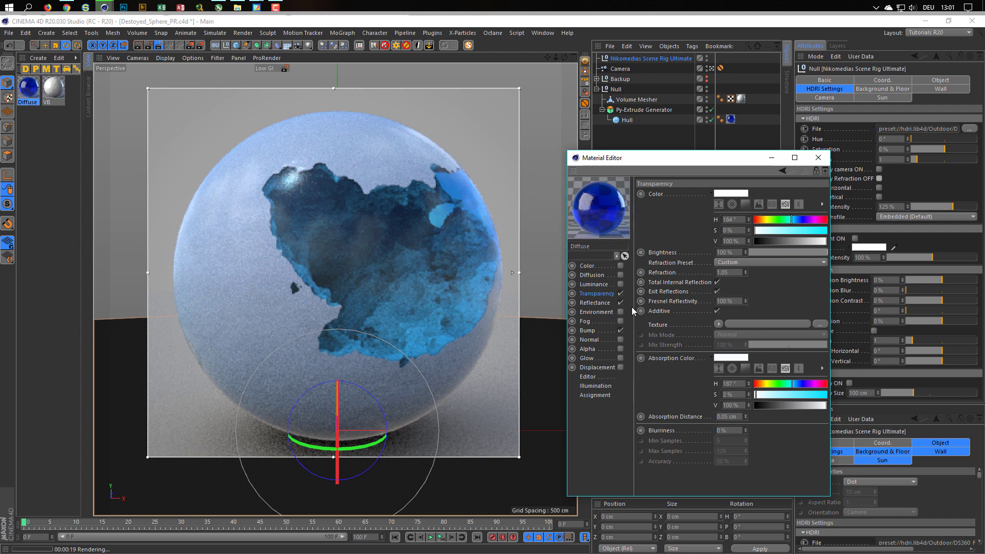
left_click(819, 158)
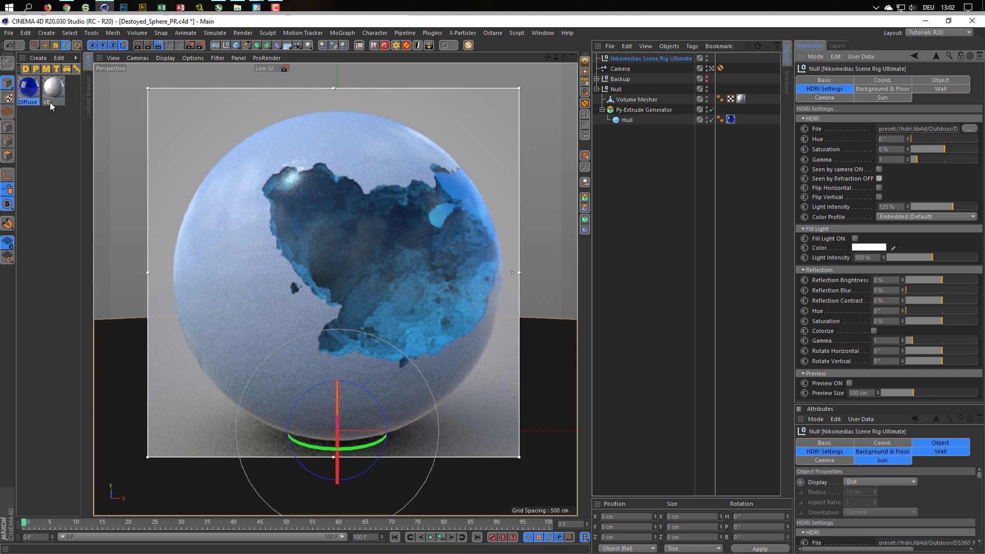
Step: Set the Diffuse glass material's Bump Strength to 30%
left_click(29, 88)
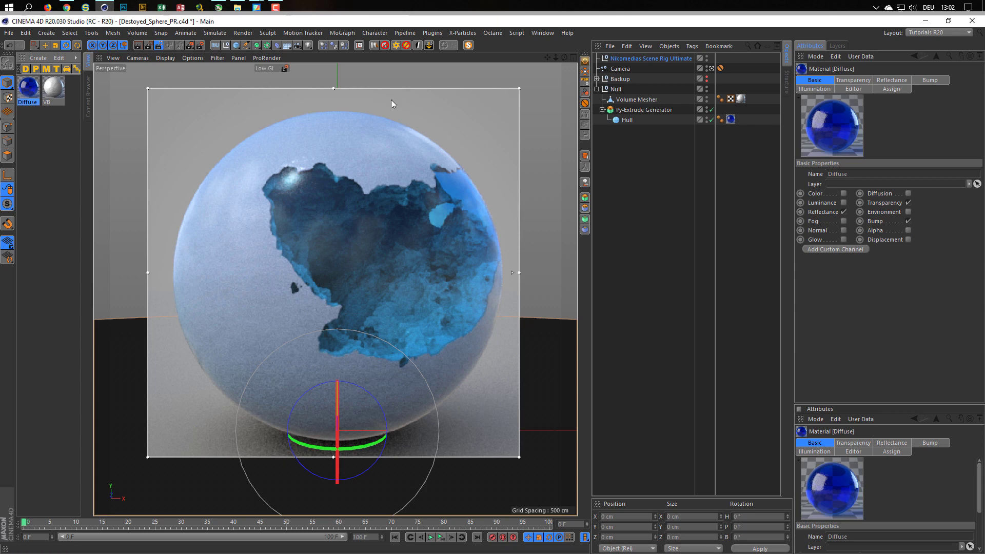
double_click(29, 87)
left_click_drag(310, 69, 695, 176)
left_click(553, 348)
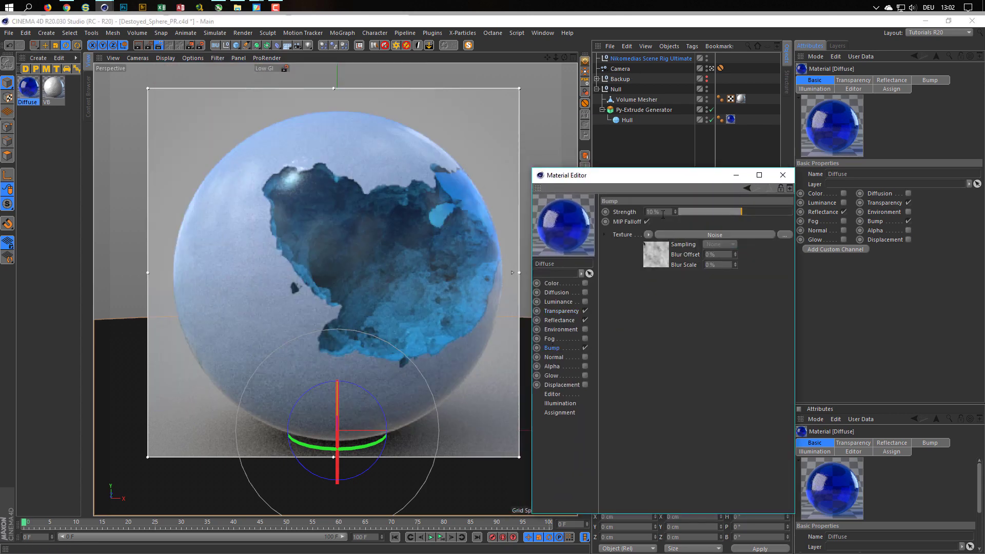
left_click_drag(663, 215, 626, 221)
type("30")
key("Return")
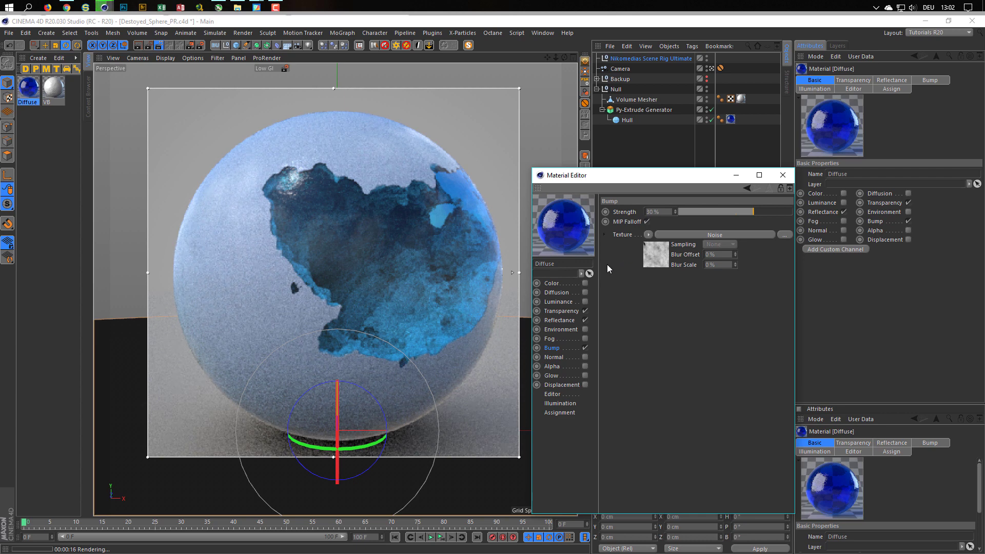
Step: Set the Diffuse material's Transparency refraction back to 1.2
left_click(561, 311)
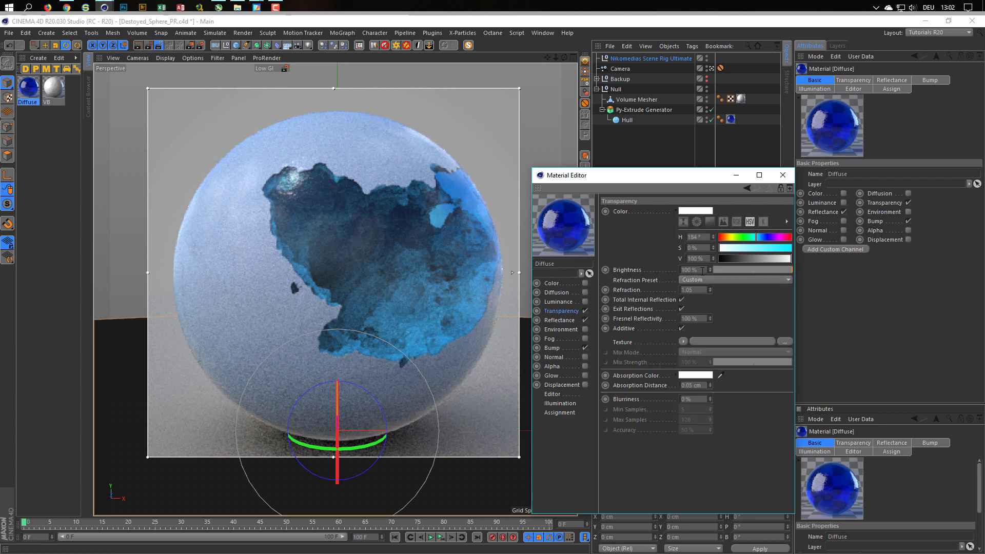
left_click(697, 290)
type("1.1")
type(".2")
key("Return")
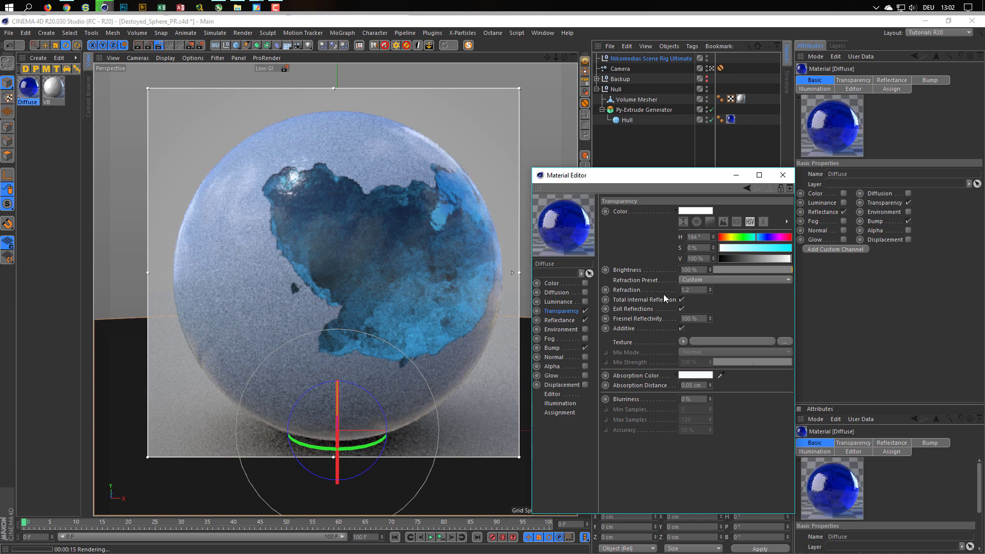
Step: Try Diffuse refraction values of 1.1 and then 1
left_click(698, 290)
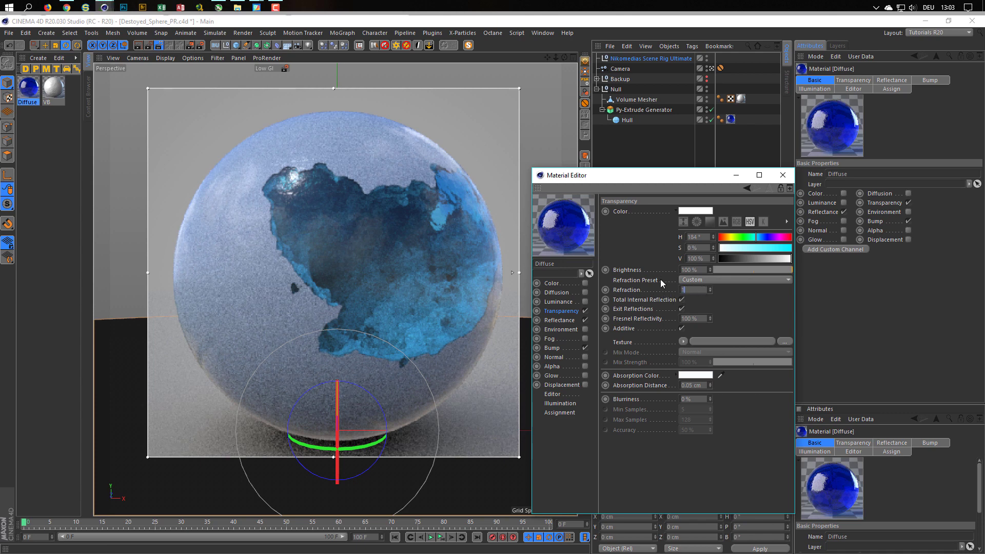
type("1,1")
key("Return")
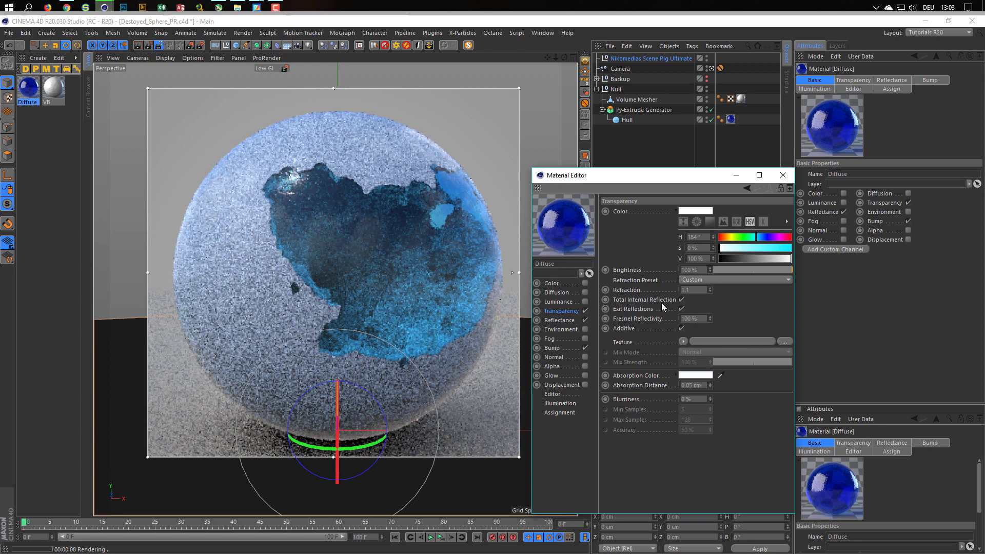
left_click(683, 290)
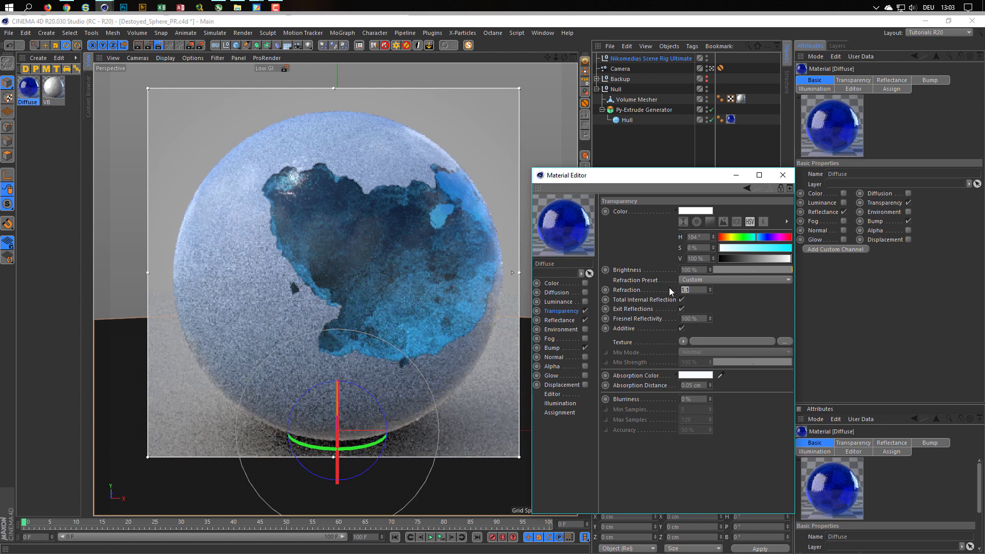
type("1")
key("Return")
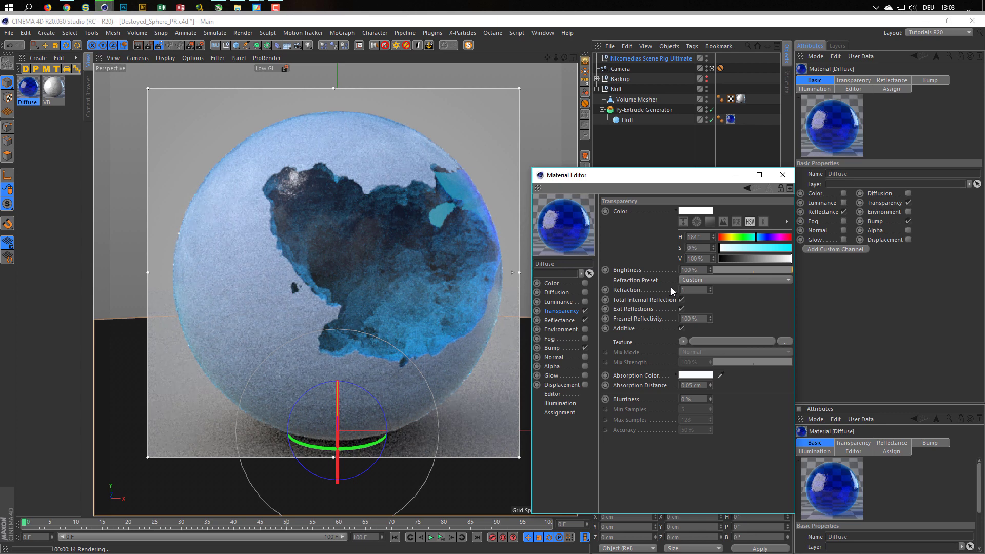
Step: Set the refraction back to 1.1 and the absorption distance to 0.03 cm
double_click(691, 290)
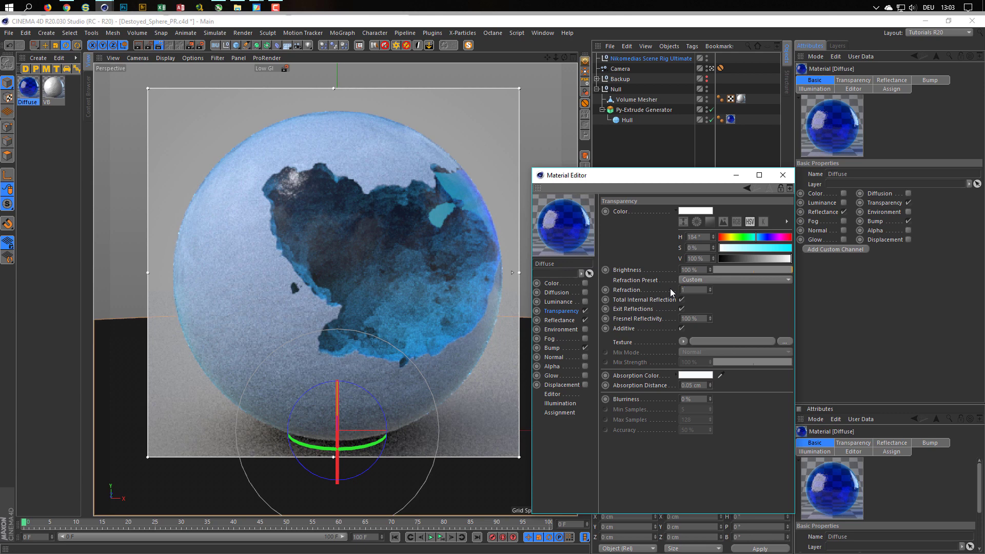
type("1.1")
key("Return")
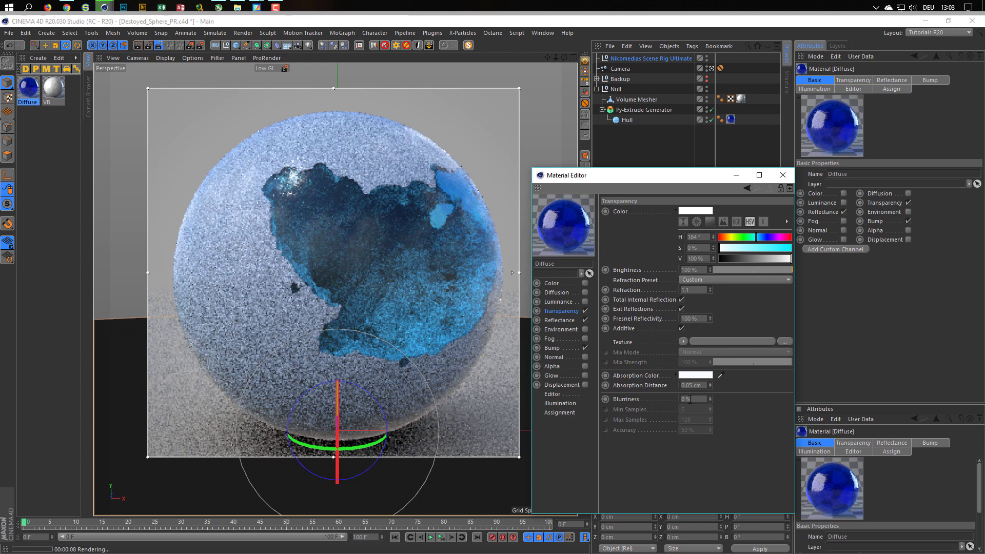
left_click(688, 385)
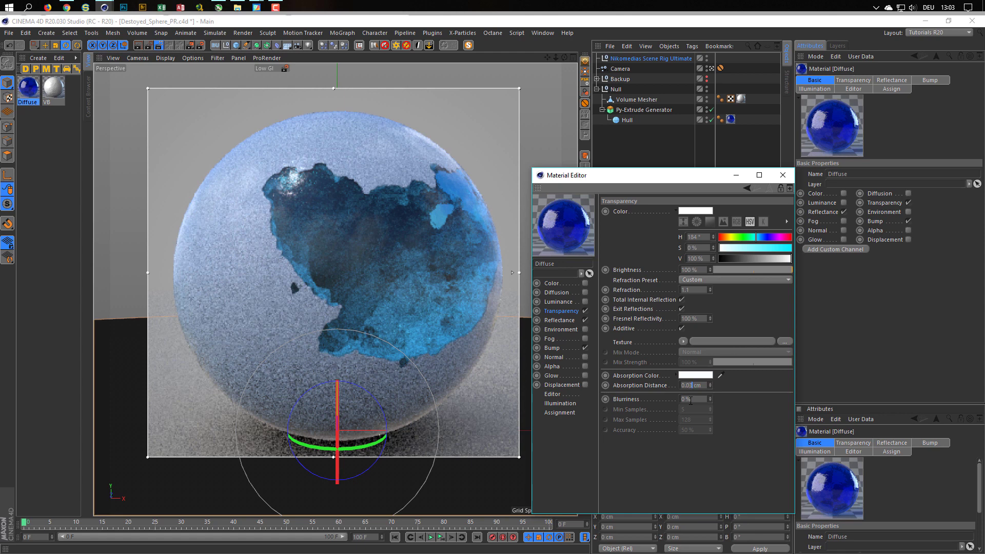
key("Return")
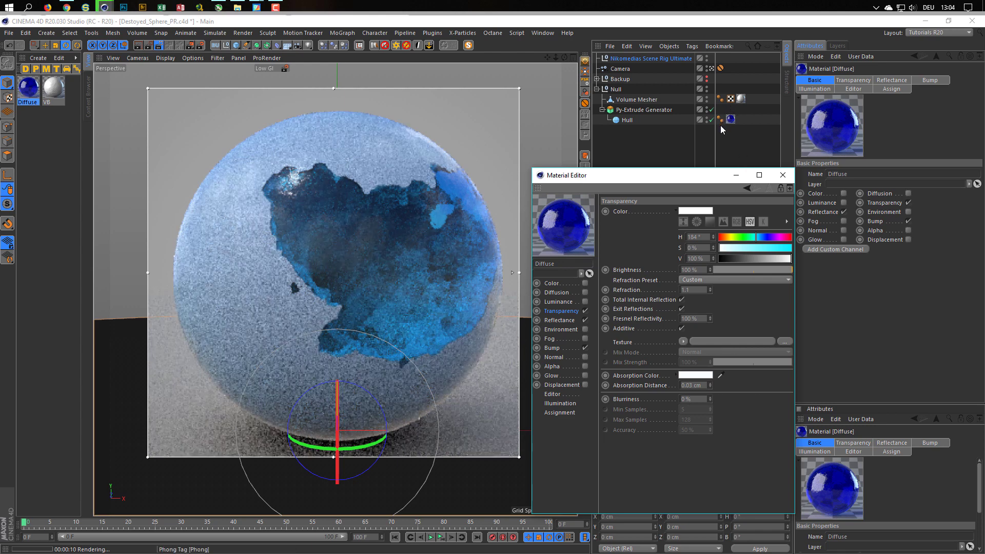
Step: Select the Hull sphere and edit its radius toward 100 cm
left_click(629, 121)
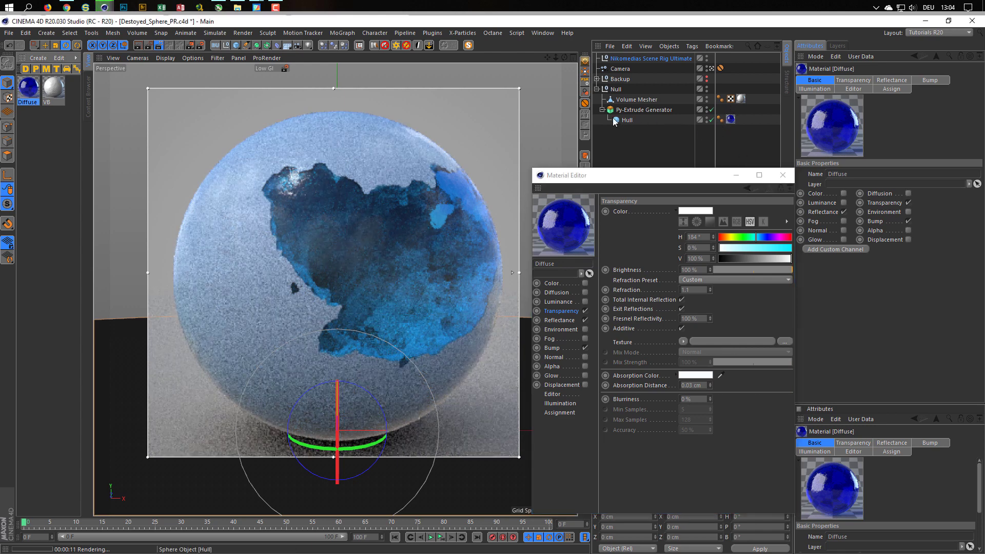
left_click(863, 102)
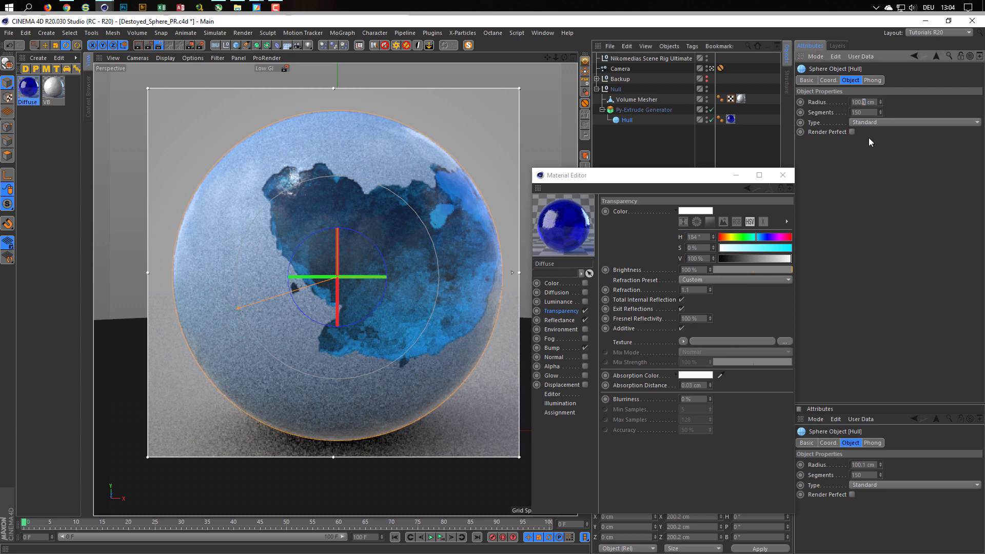
type("0")
key("Return")
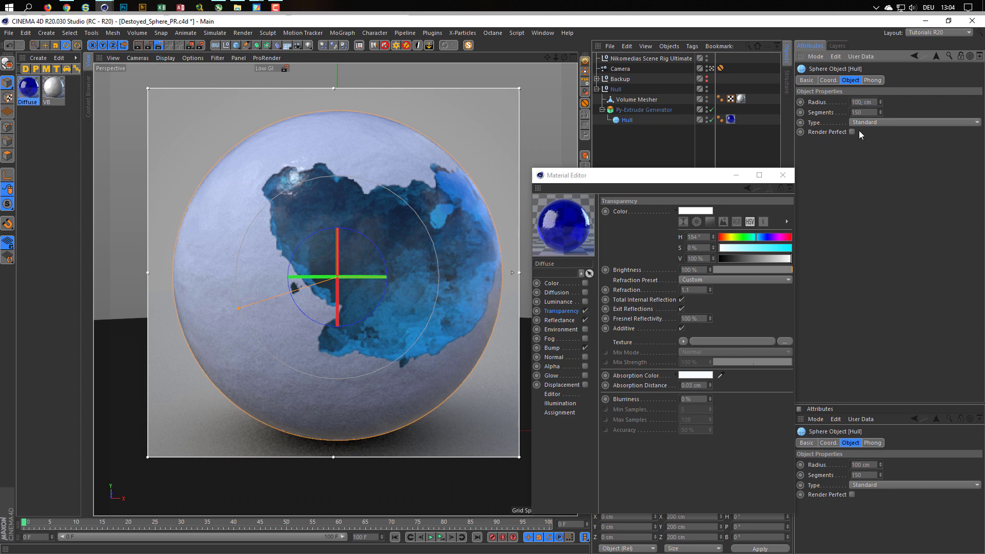
key("Return")
type(",0")
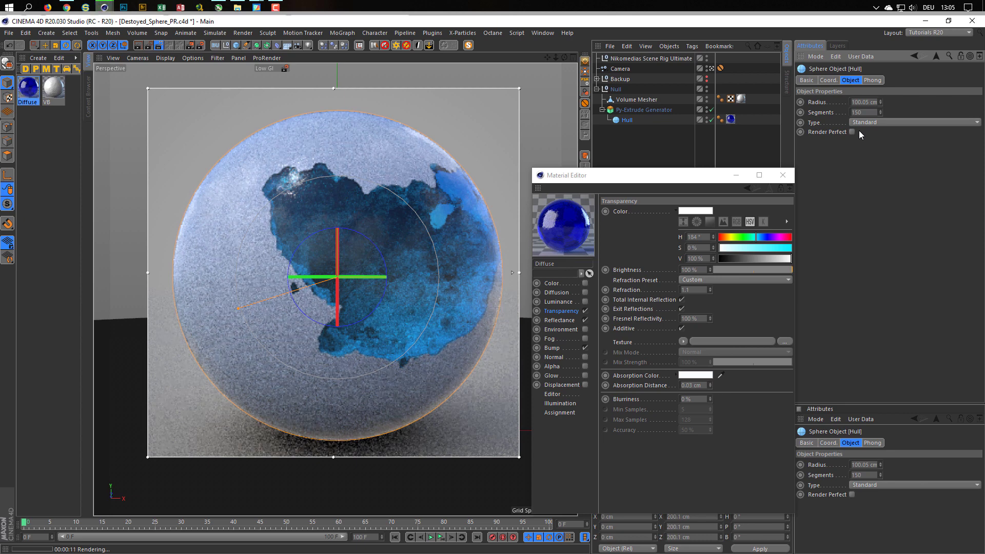
Step: After briefly trying a 1000 cm radius, set the Hull radius back to 100 cm
left_click(855, 102)
type("1000")
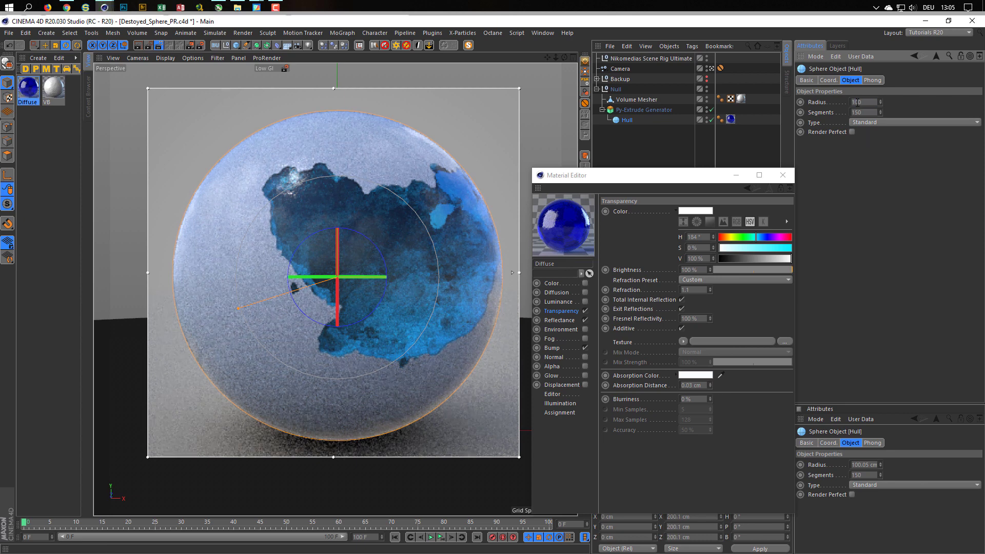
key("Return")
left_click(855, 102)
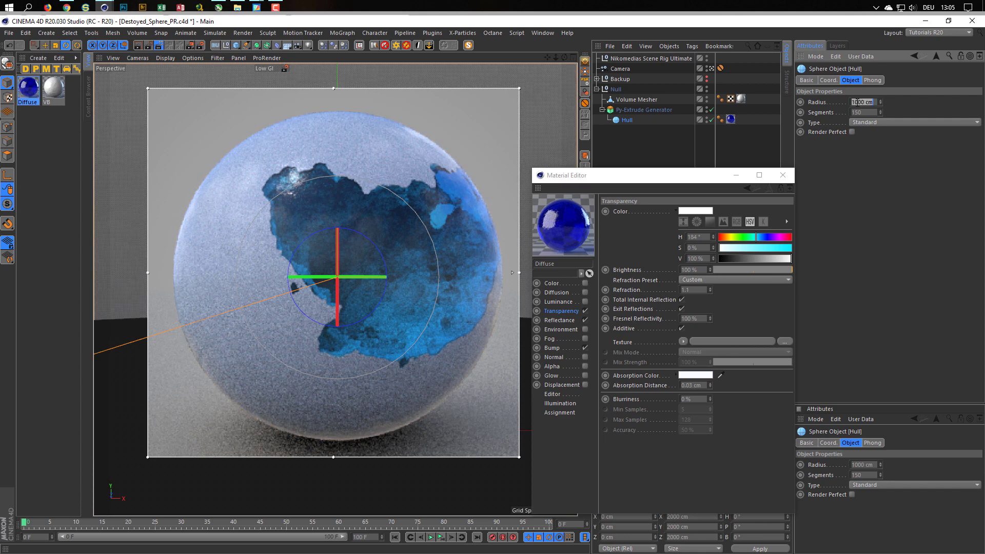
left_click(856, 102)
double_click(856, 102)
key("Return")
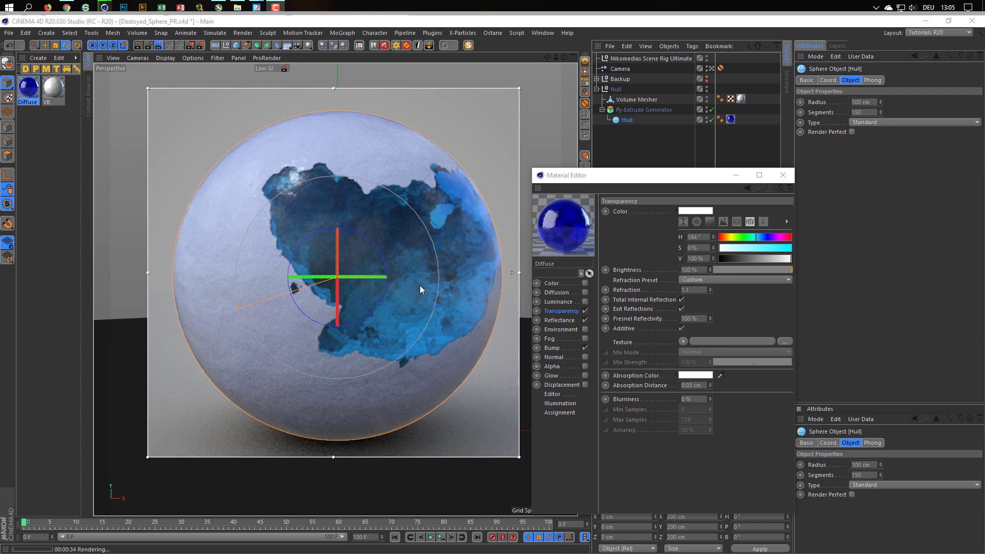
Step: Open the VB material for editing and toggle the Py-Extrude Generator's enable flag
left_click(54, 88)
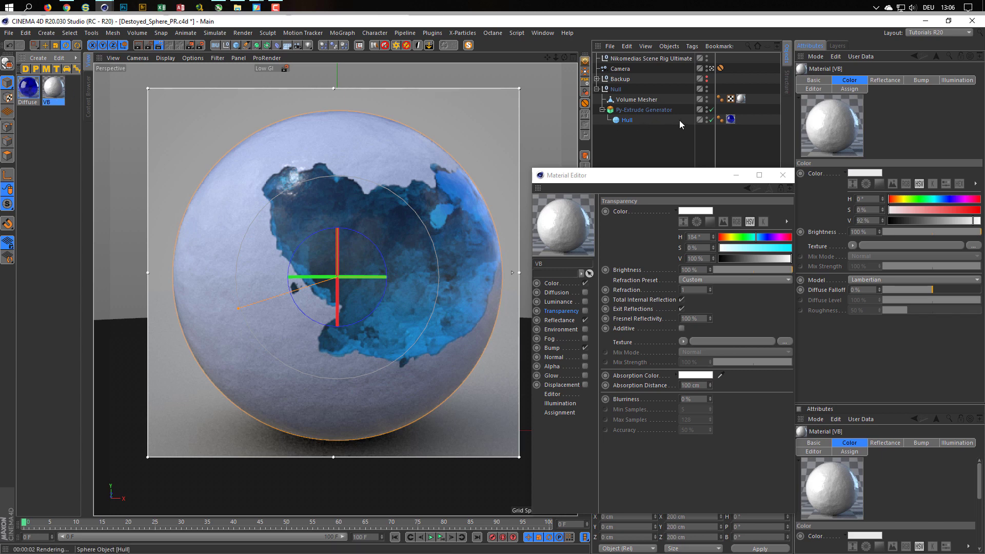
left_click(709, 109)
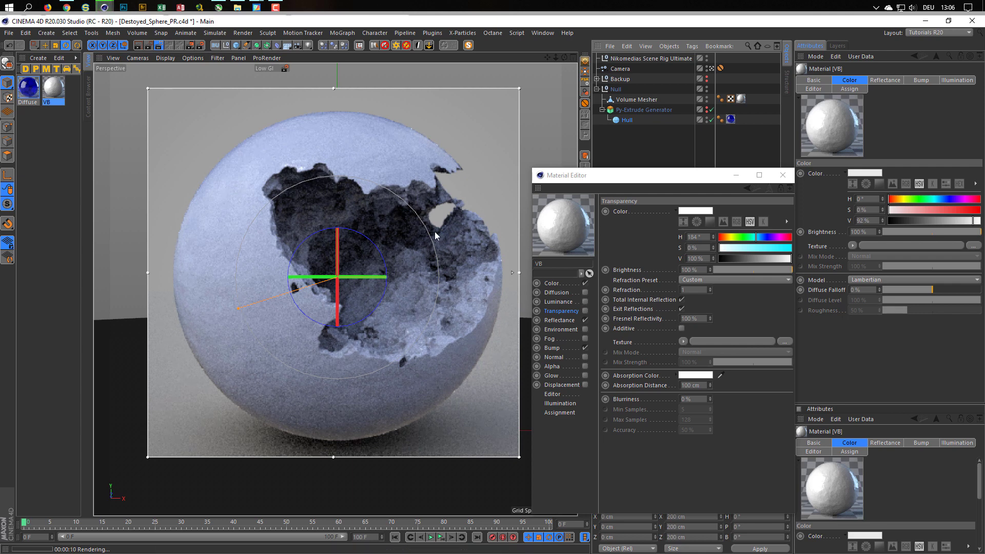
Step: Enable the VB material's Diffusion channel and load an Ambient Occlusion shader as its texture
left_click(585, 292)
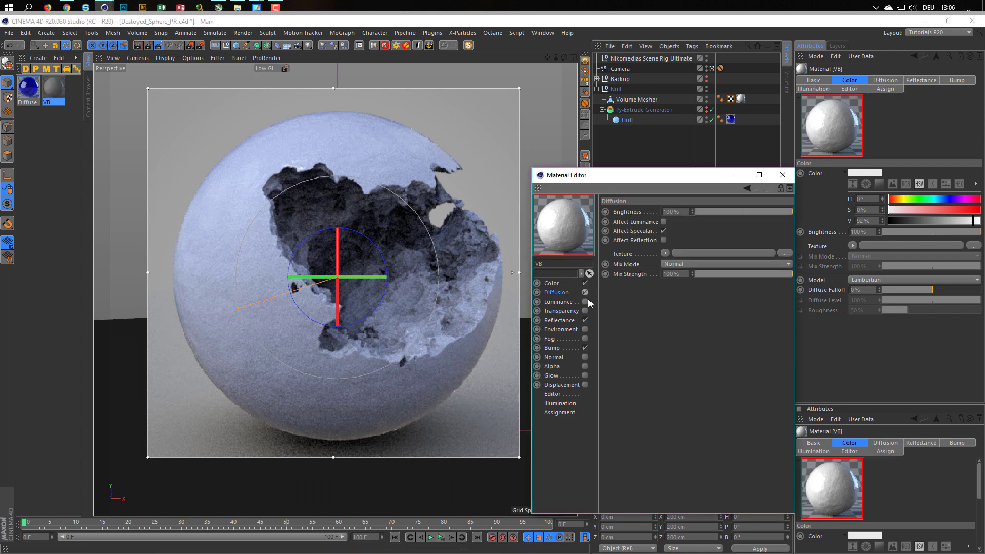
left_click(665, 253)
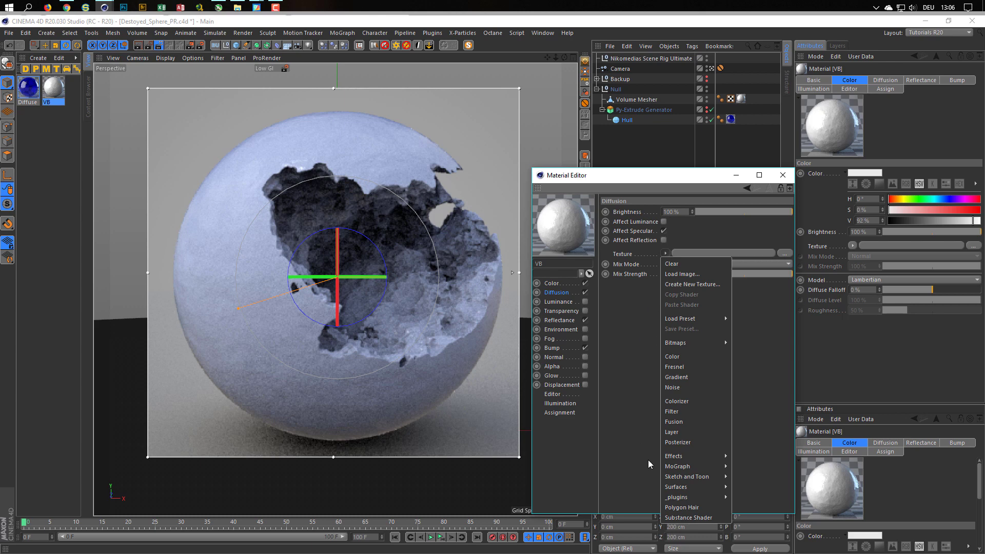
mouse_move(698, 456)
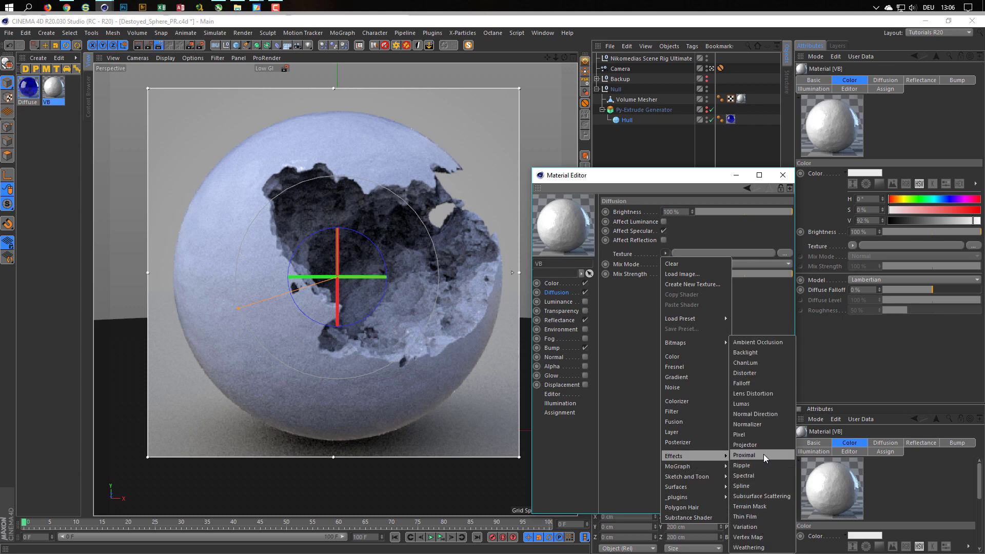
left_click(750, 343)
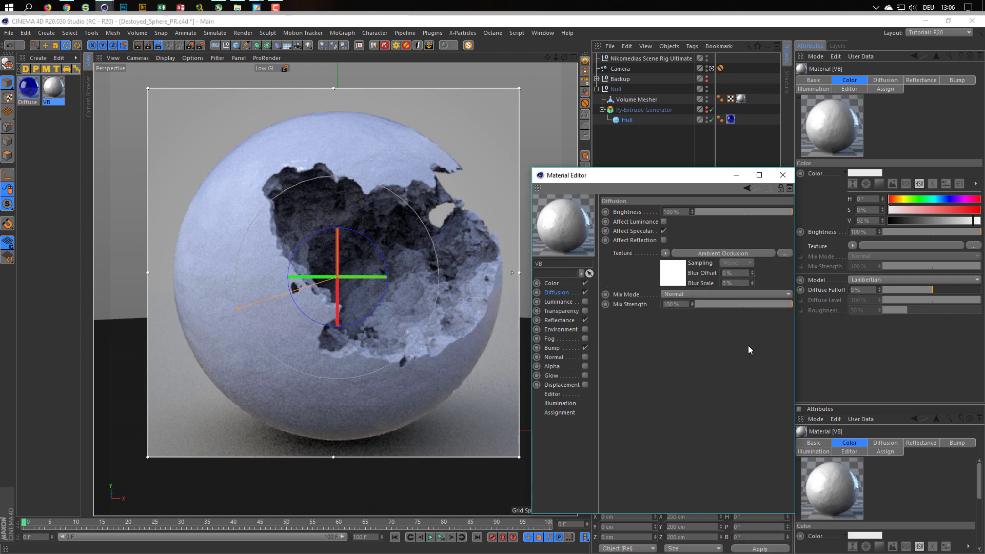
left_click(671, 281)
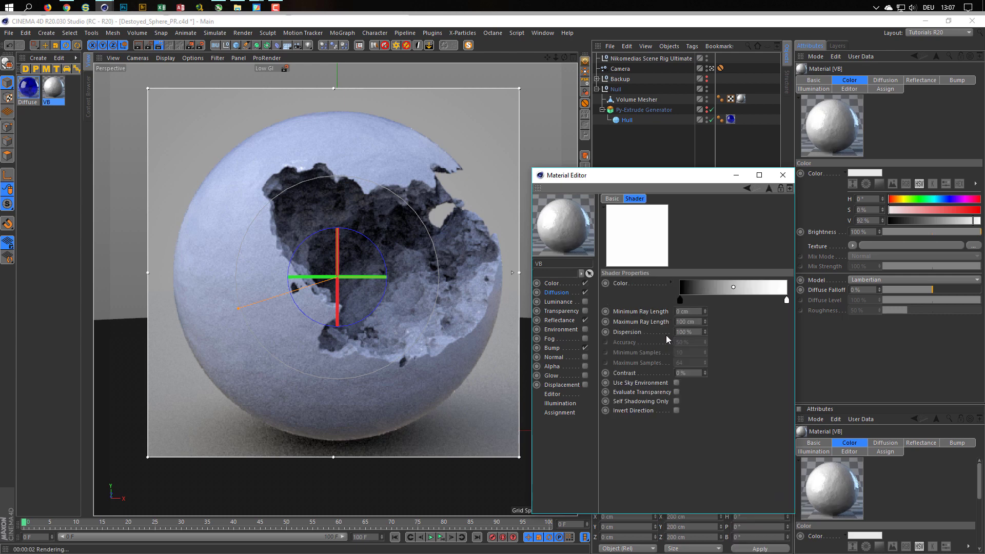
Step: Make diffusion affect luminance and reflection but not specular, then view the AO shader settings
left_click(559, 292)
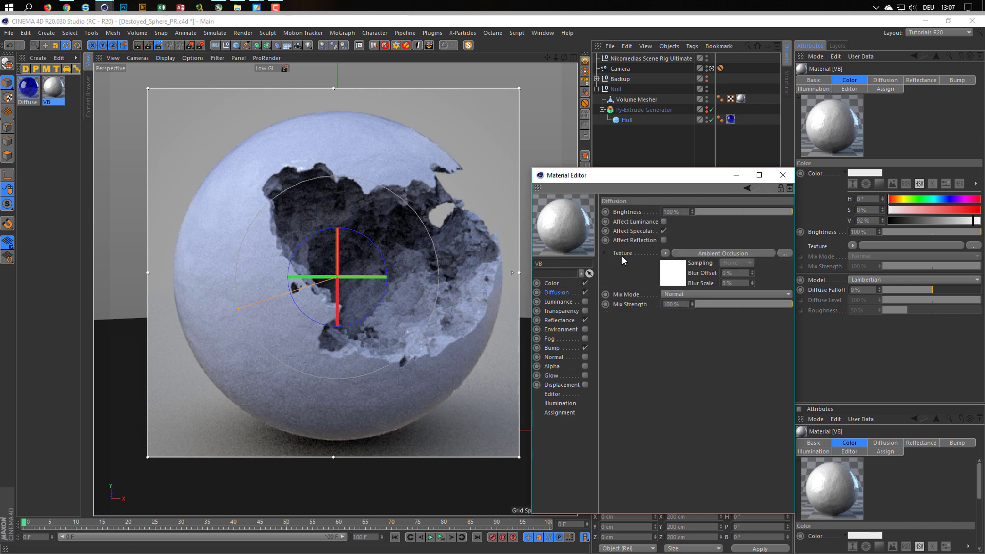
left_click(664, 231)
left_click(663, 220)
left_click(663, 240)
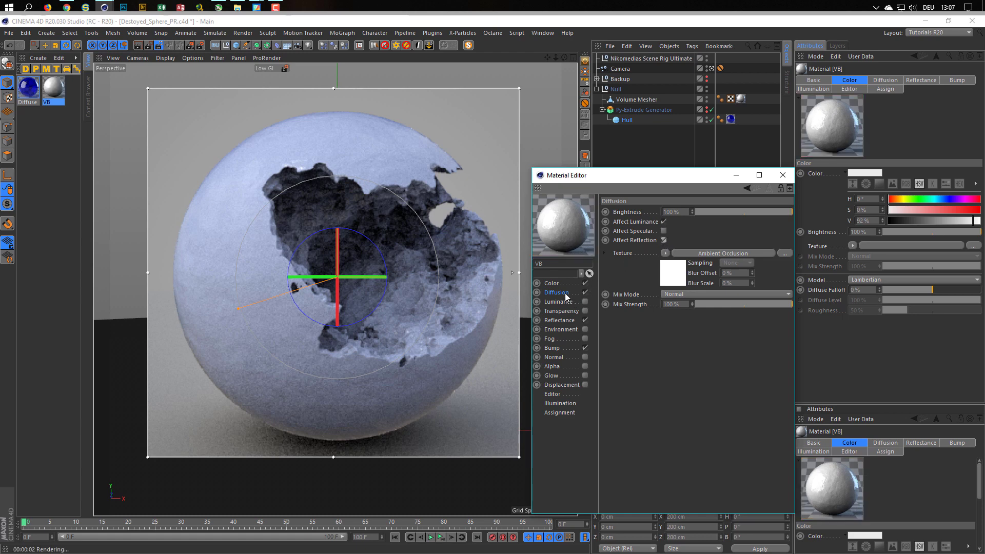
left_click(667, 273)
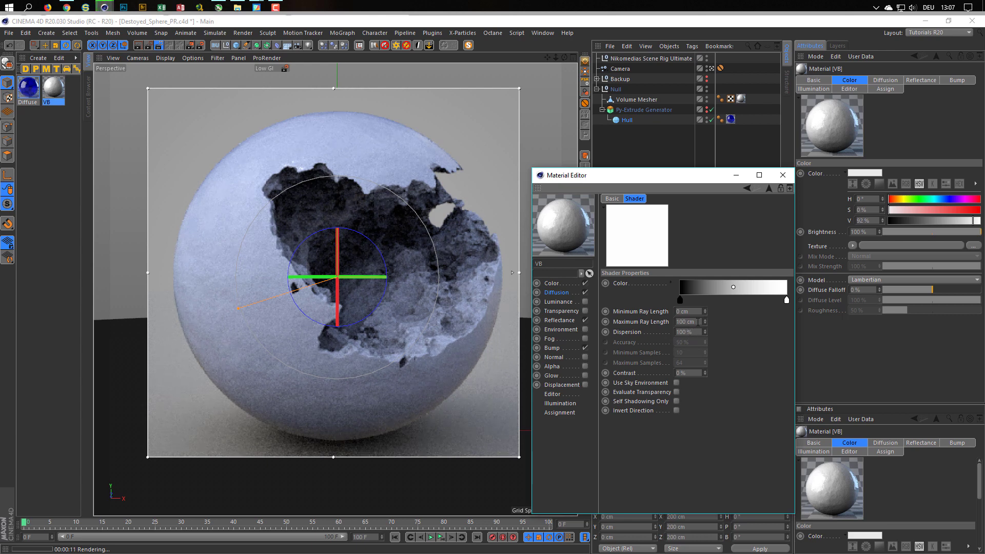
Step: Set the AO shader's Maximum Ray Length to 1 cm and Contrast to 100%
left_click(677, 322)
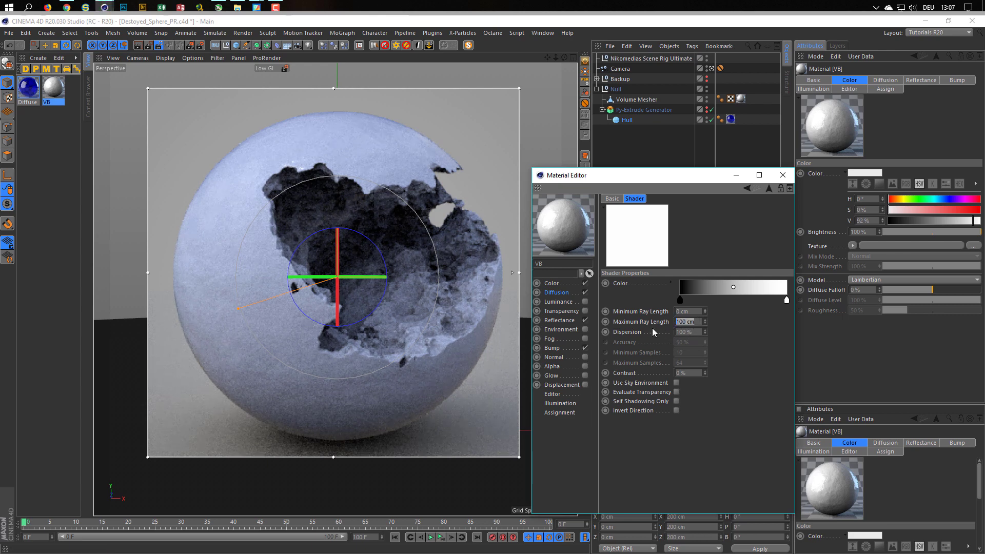
type("1")
key("Return")
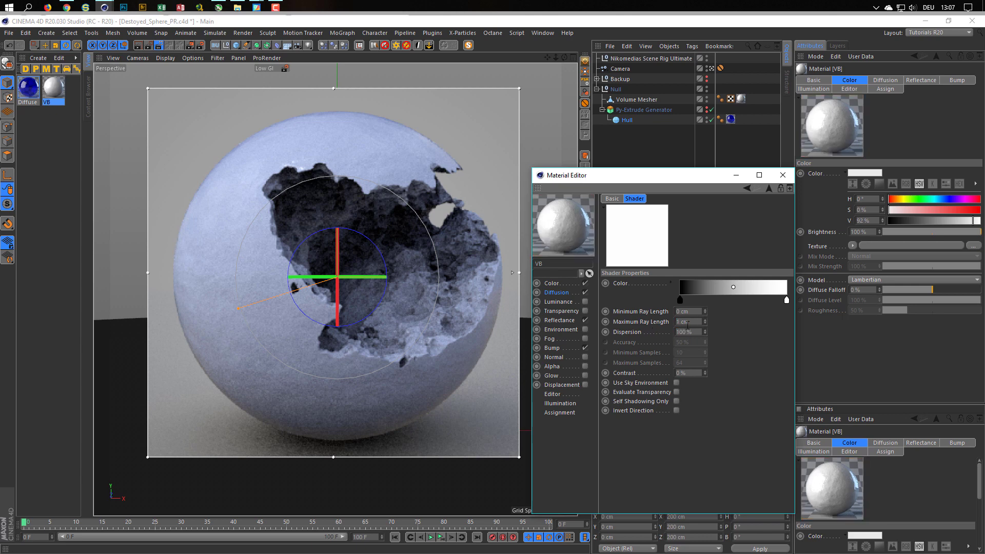
left_click(685, 373)
type("100")
key("Return")
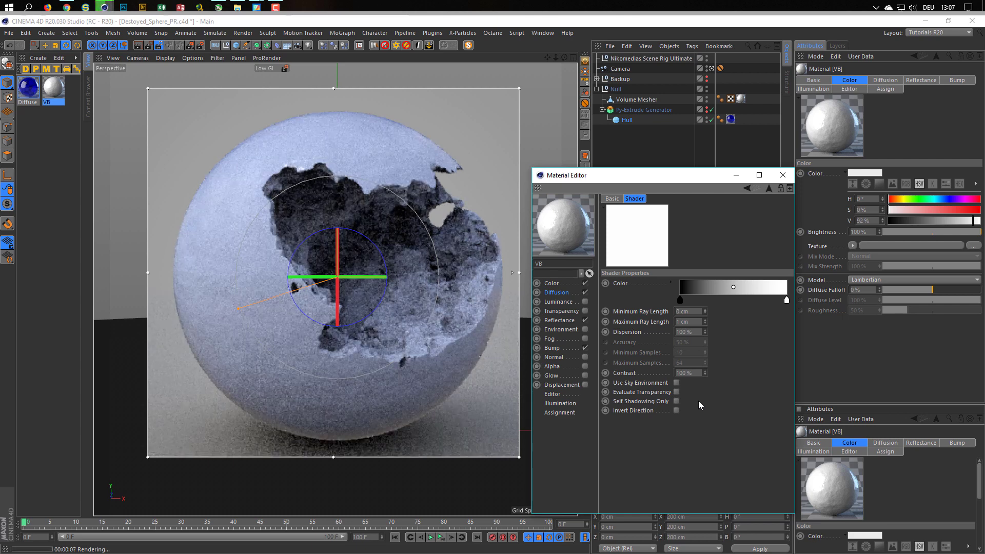
Step: After checking Render Settings, raise the AO Maximum Ray Length to 5 cm
left_click(200, 47)
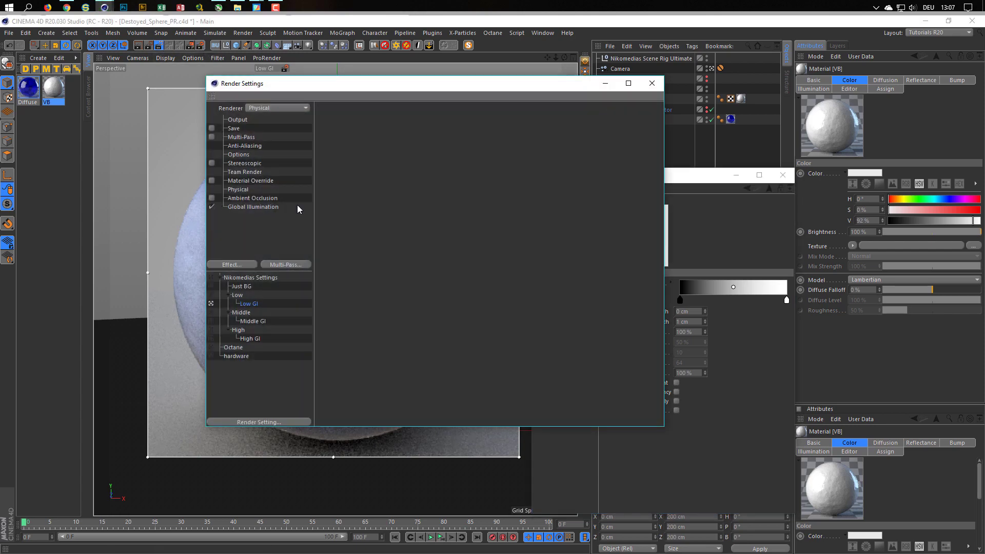
left_click(651, 83)
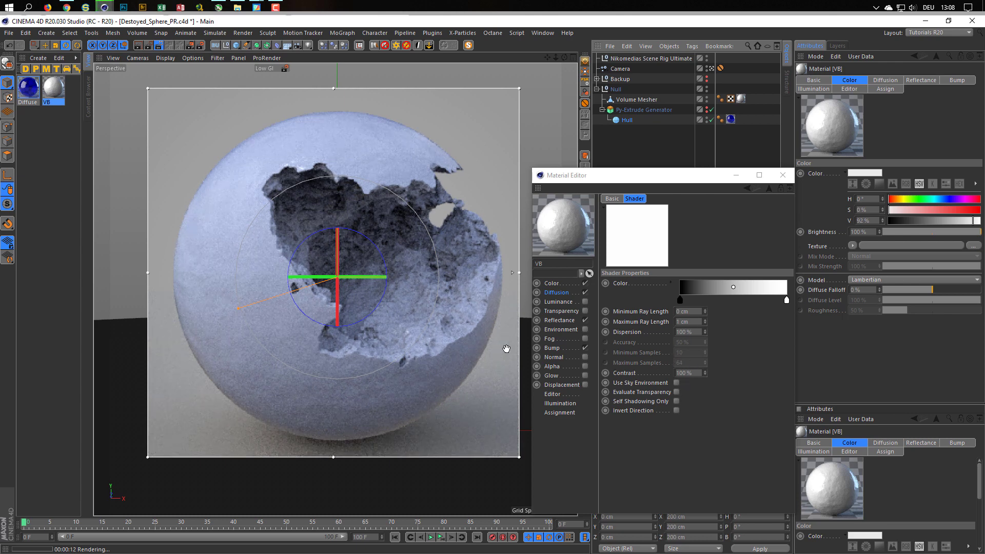
double_click(676, 322)
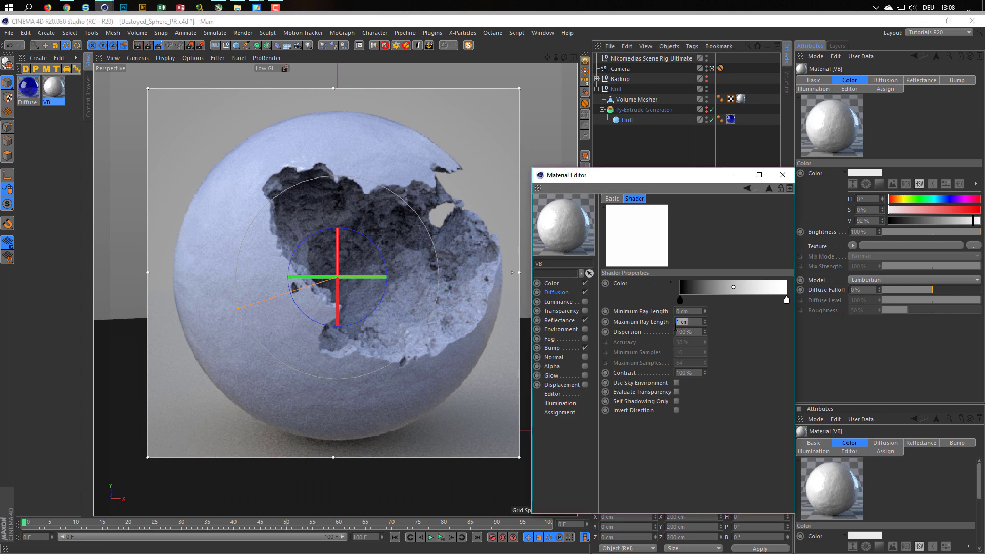
type("5")
key("Return")
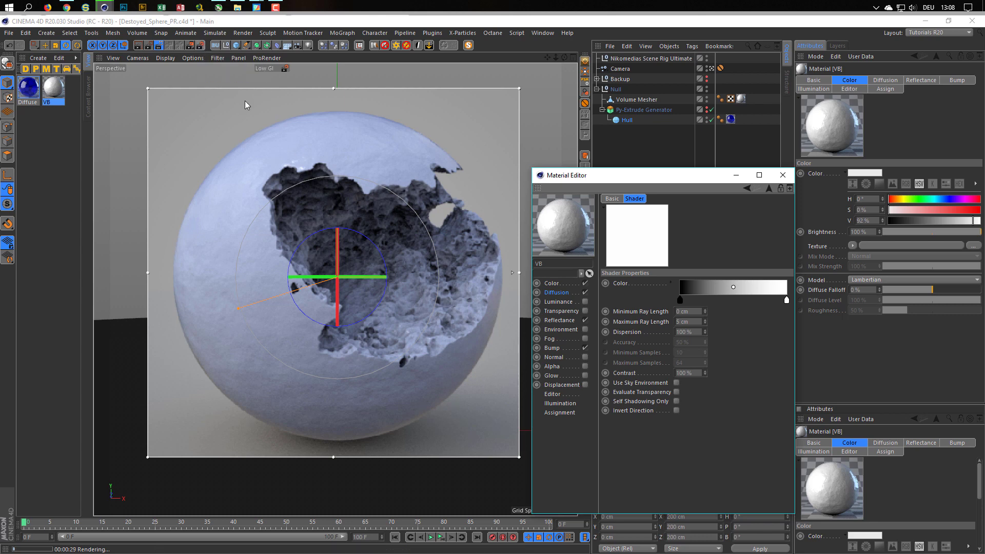
left_click(201, 48)
Step: Uncheck the Ambient Occlusion effect in Render Settings, then close the window
left_click(201, 48)
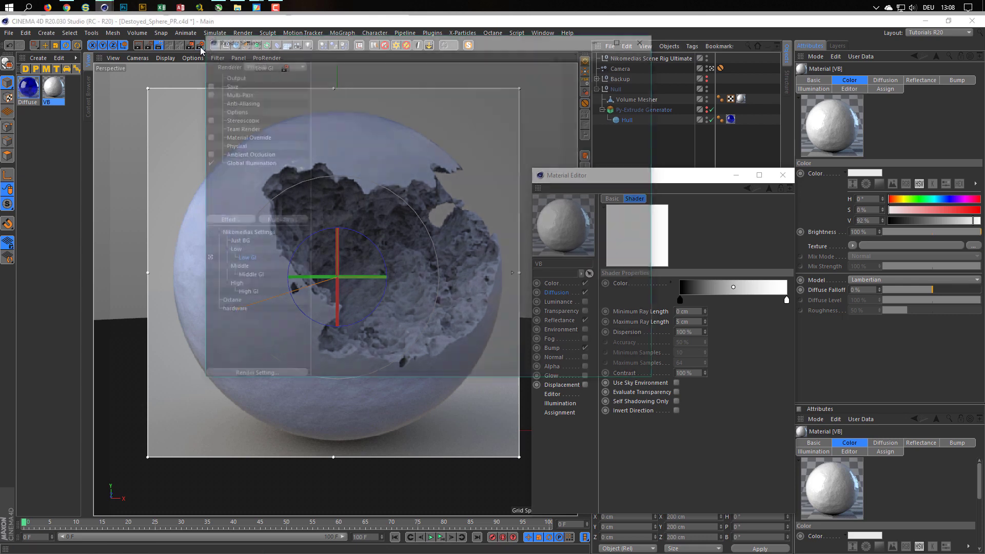
left_click_drag(386, 44, 666, 129)
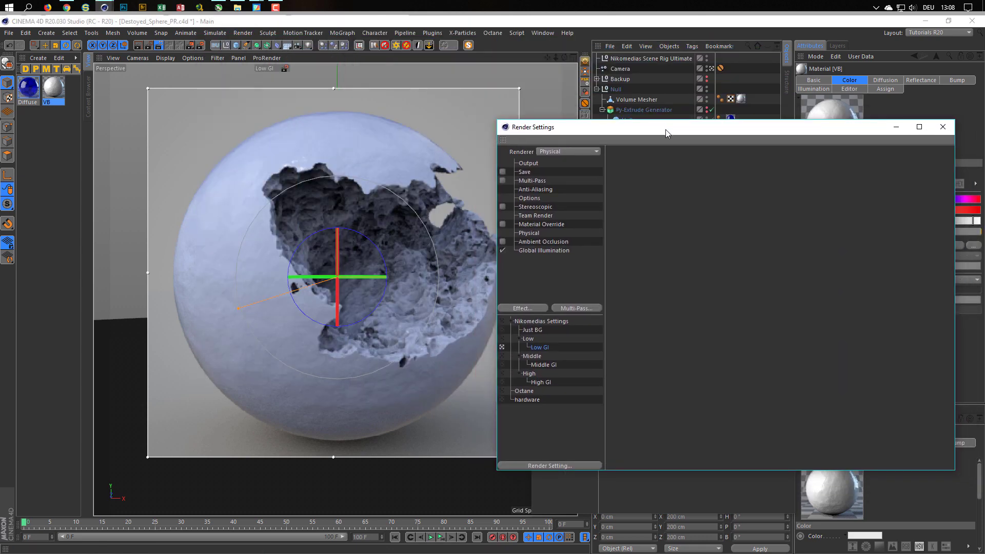
left_click(502, 242)
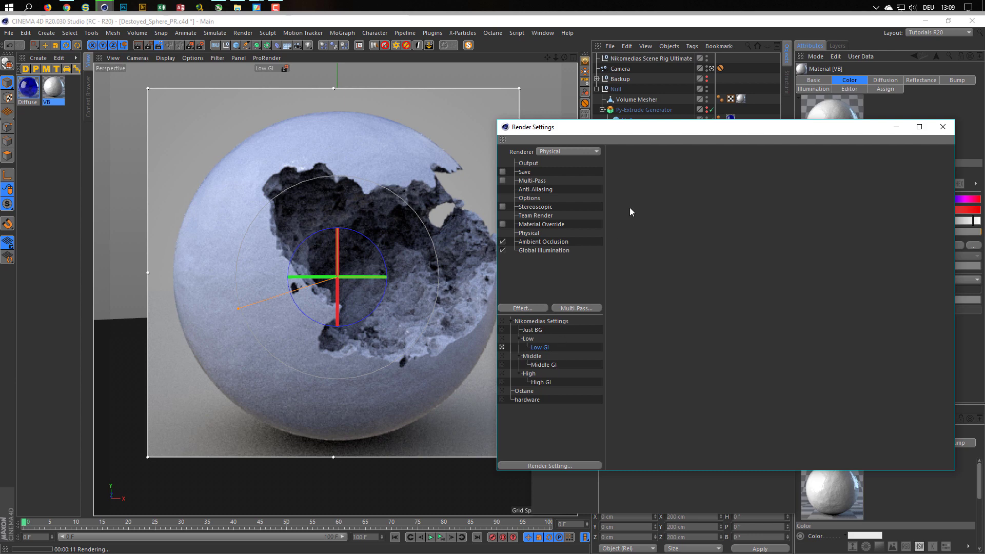
left_click_drag(665, 131, 576, 212)
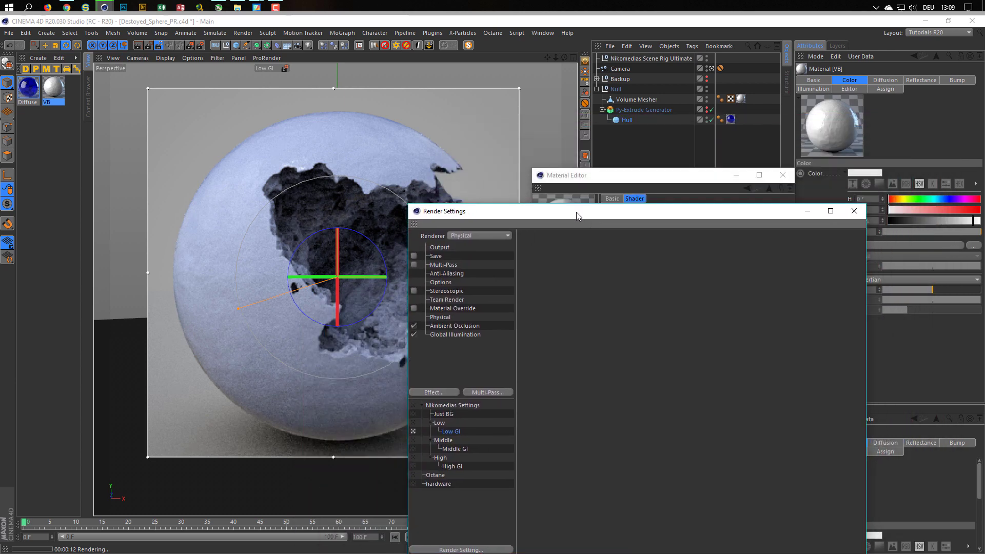
left_click(414, 326)
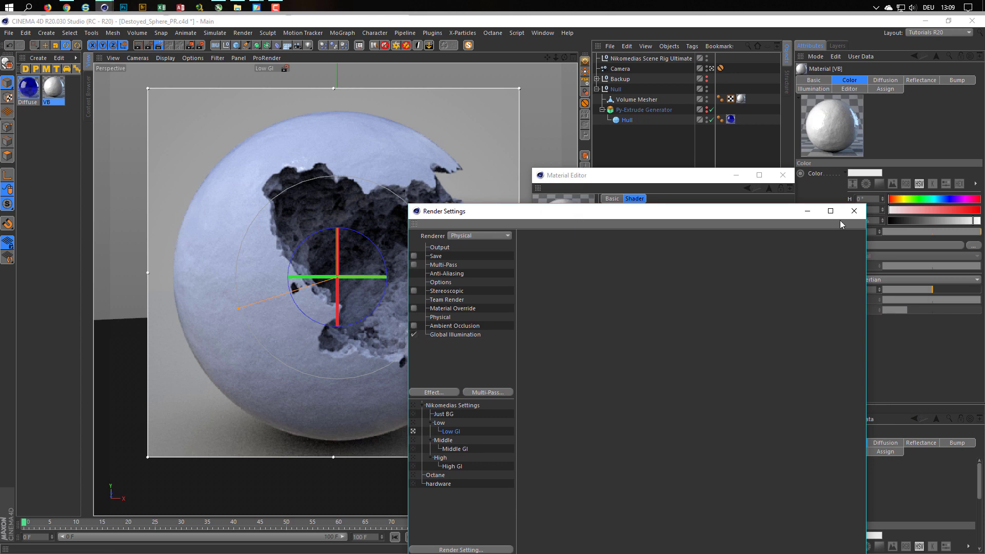
left_click(855, 210)
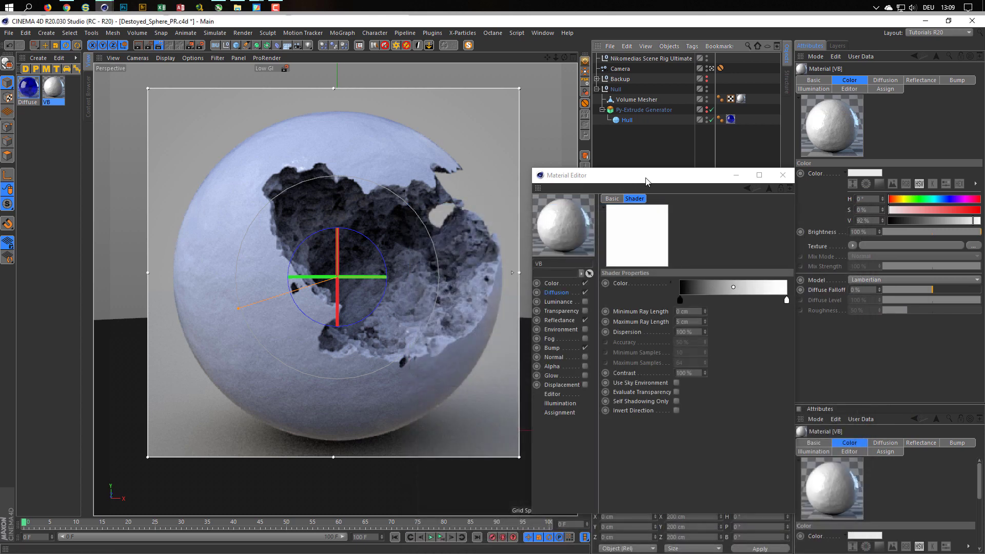
Step: Check Activate AO in the scene rig's Background & Floor Ambient Occlusion section
left_click_drag(646, 181, 582, 293)
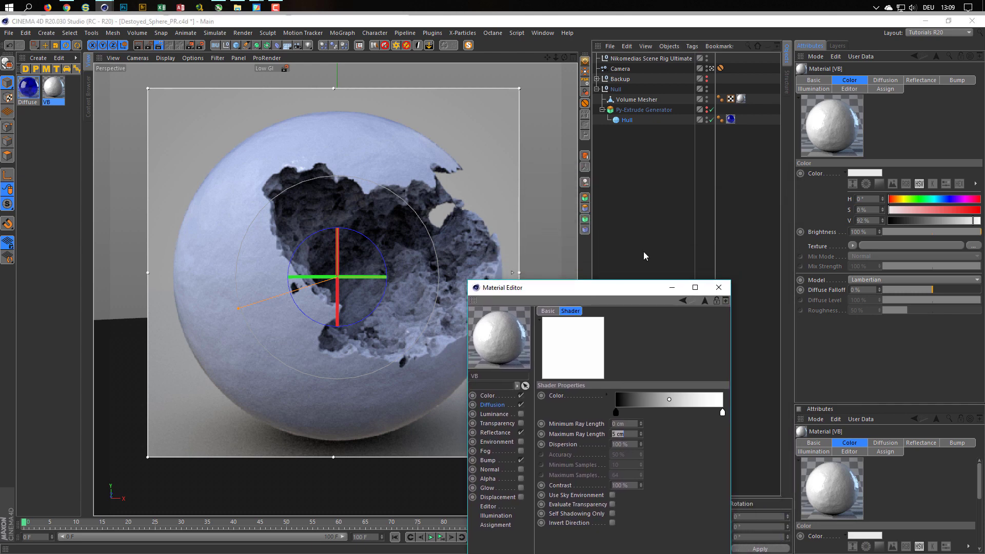
left_click(677, 59)
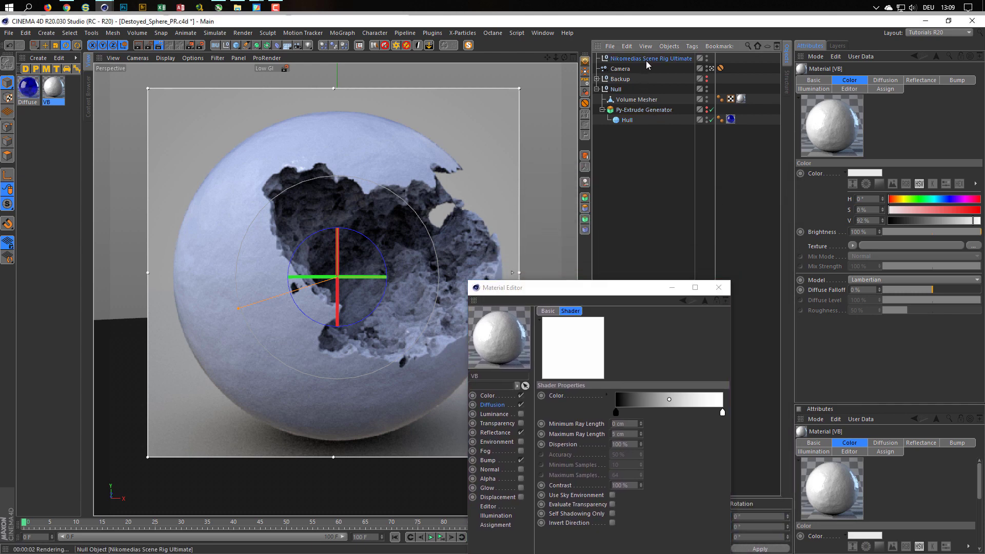
left_click(882, 88)
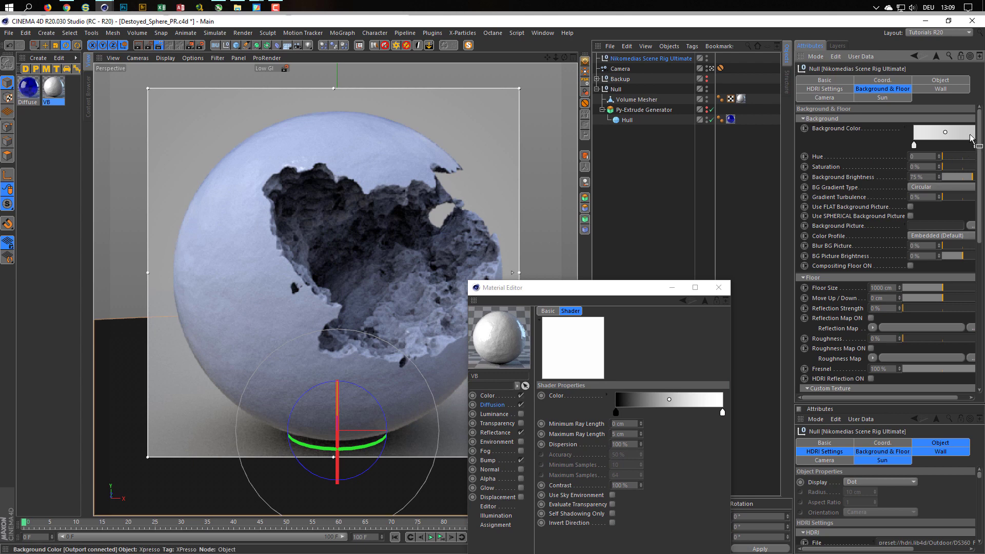
left_click_drag(978, 131, 980, 296)
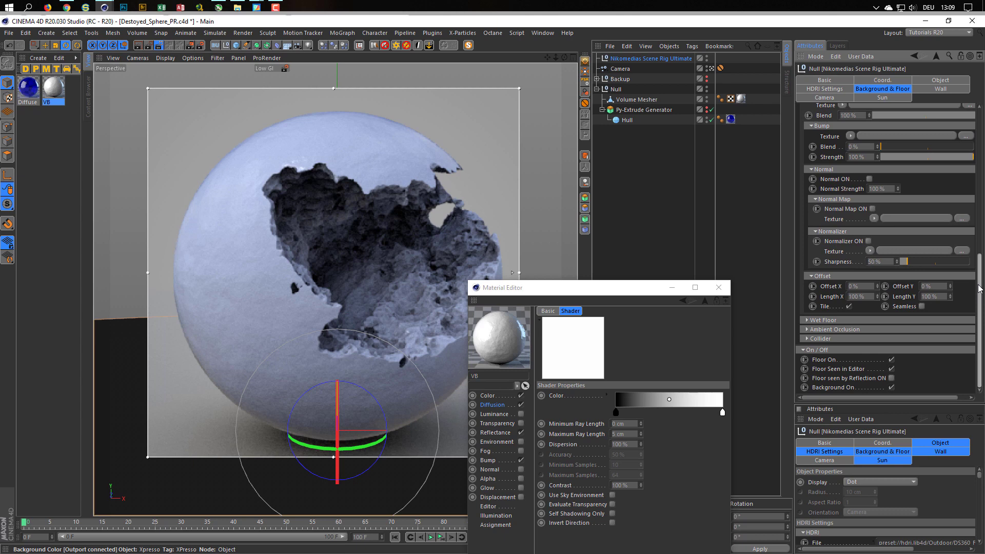
left_click(807, 329)
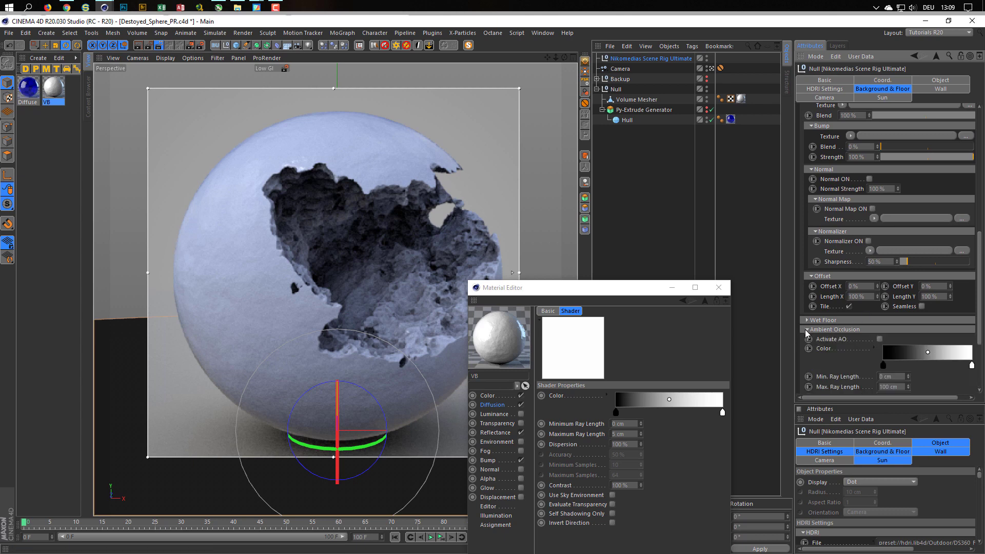
left_click_drag(980, 308, 978, 351)
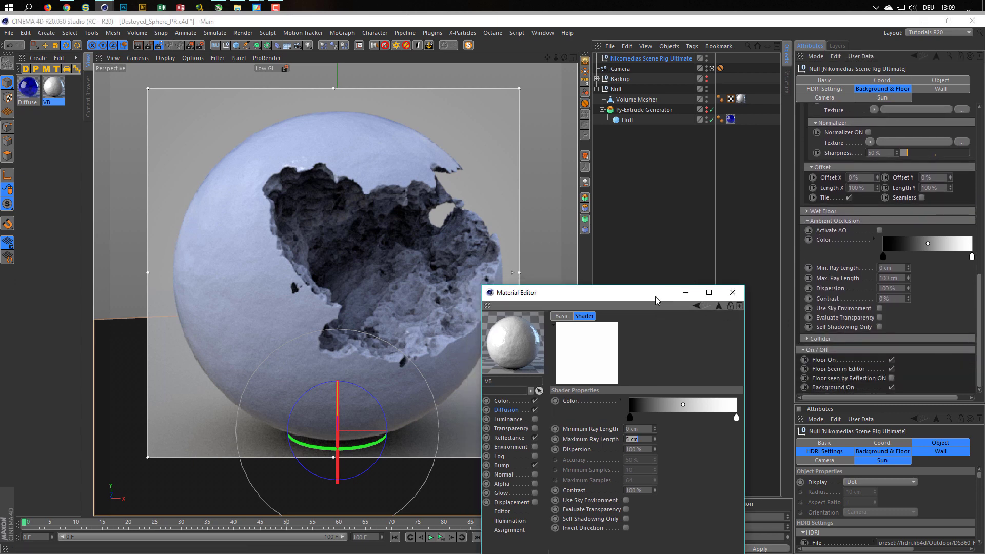
left_click_drag(655, 292, 751, 371)
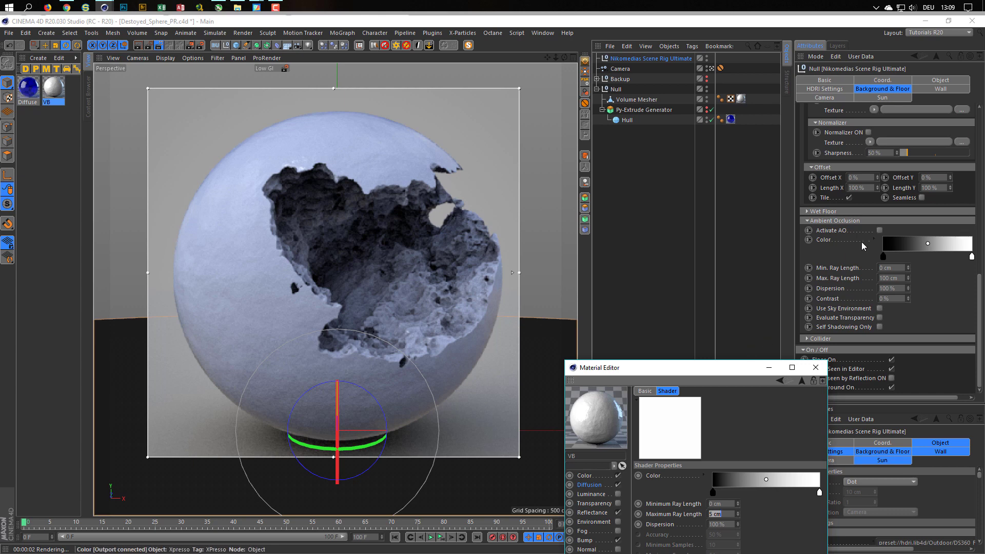
left_click(879, 231)
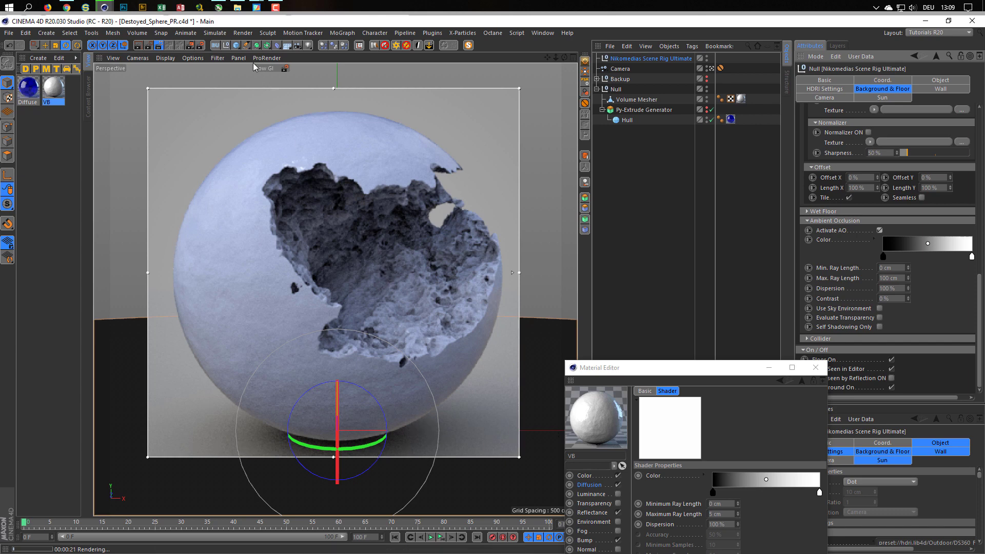
Step: Lighten the black knot of the VB material's AO Color gradient to a 48% value grey
left_click(199, 46)
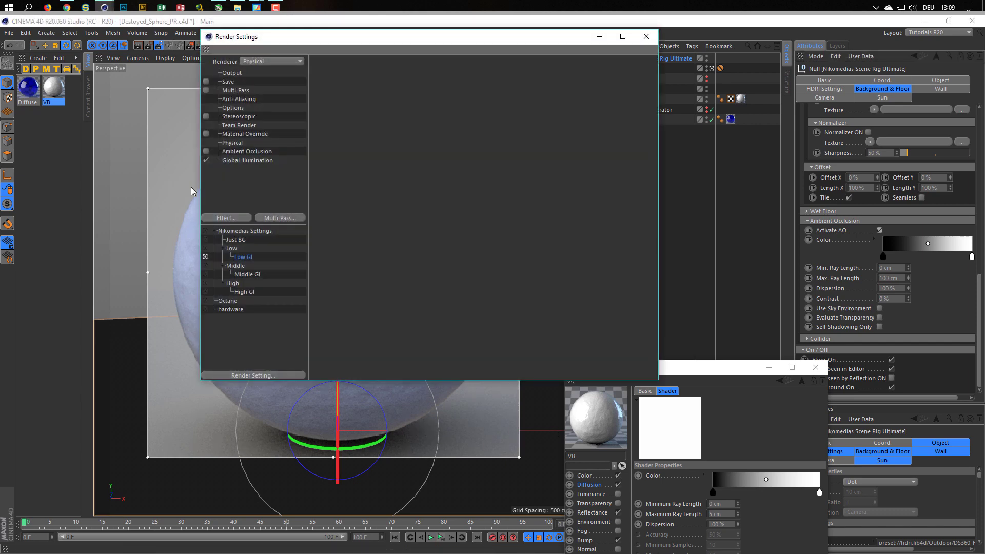
left_click(646, 37)
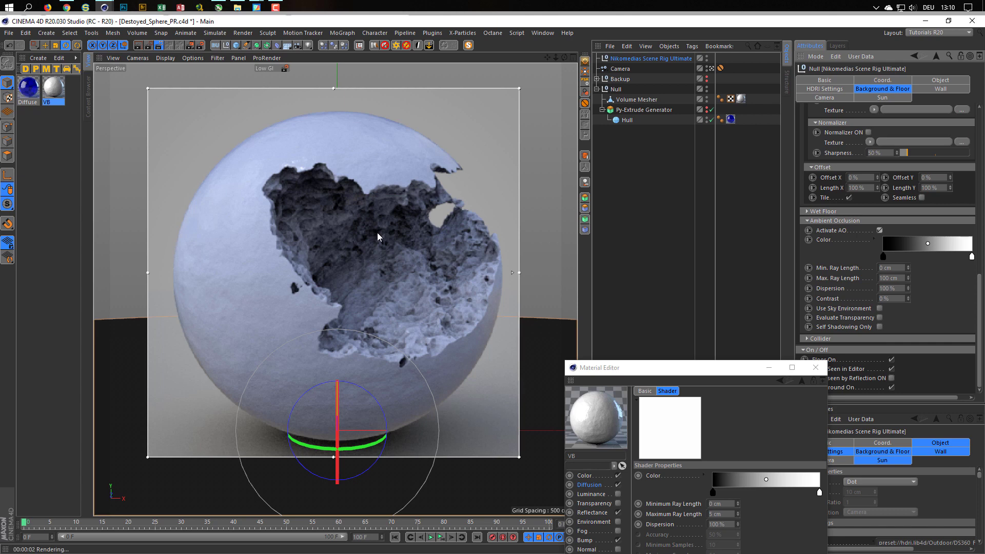
left_click_drag(686, 370, 660, 144)
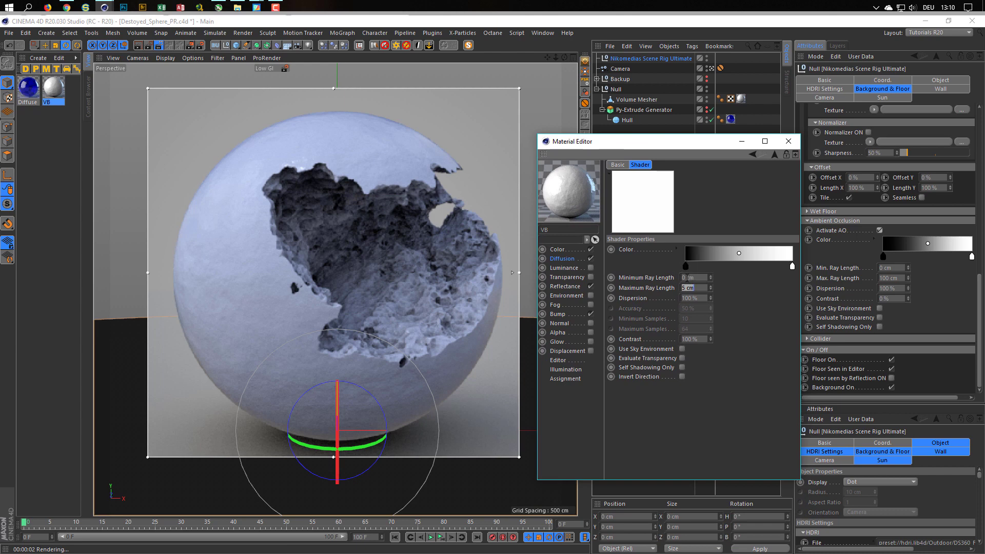
left_click(676, 249)
left_click(686, 266)
left_click(756, 345)
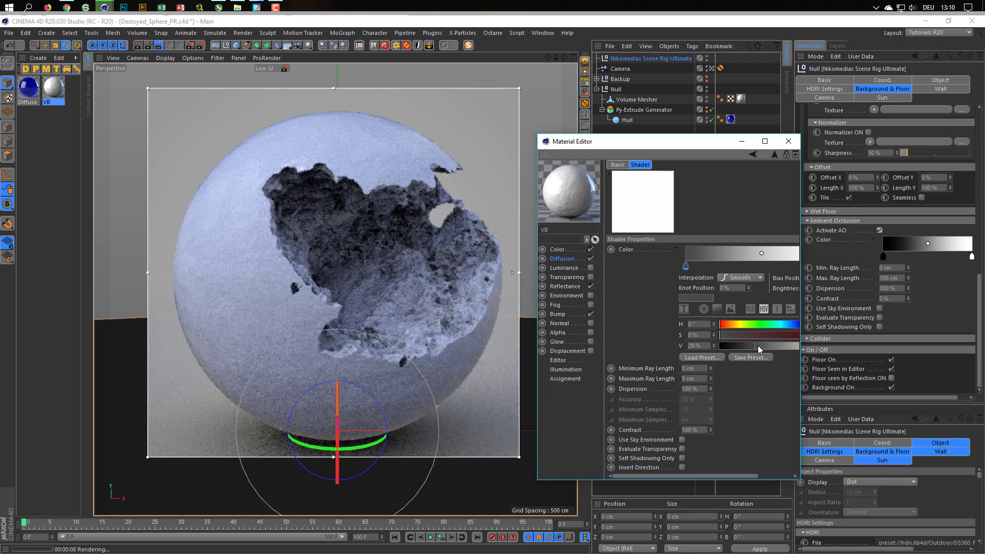
left_click_drag(759, 346, 778, 347)
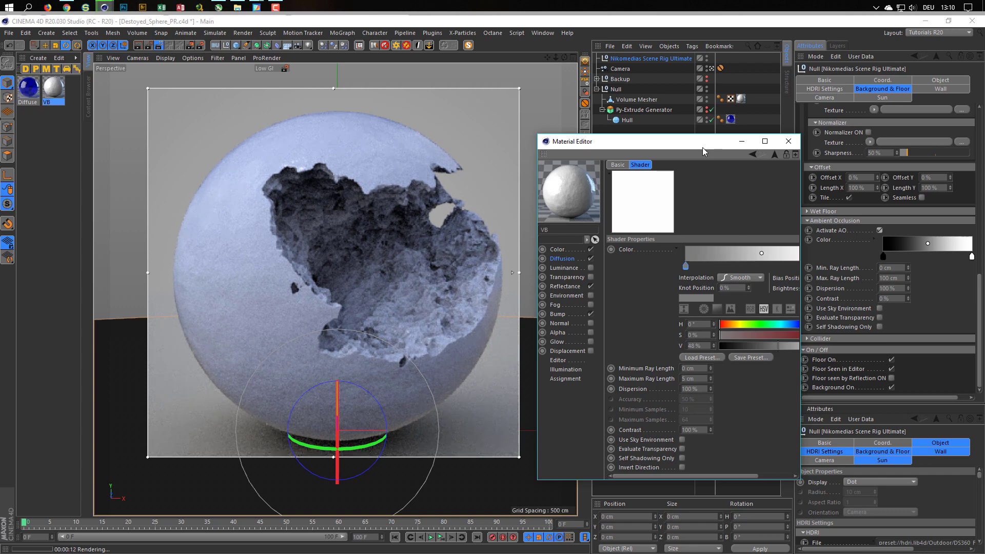
left_click_drag(697, 144, 690, 188)
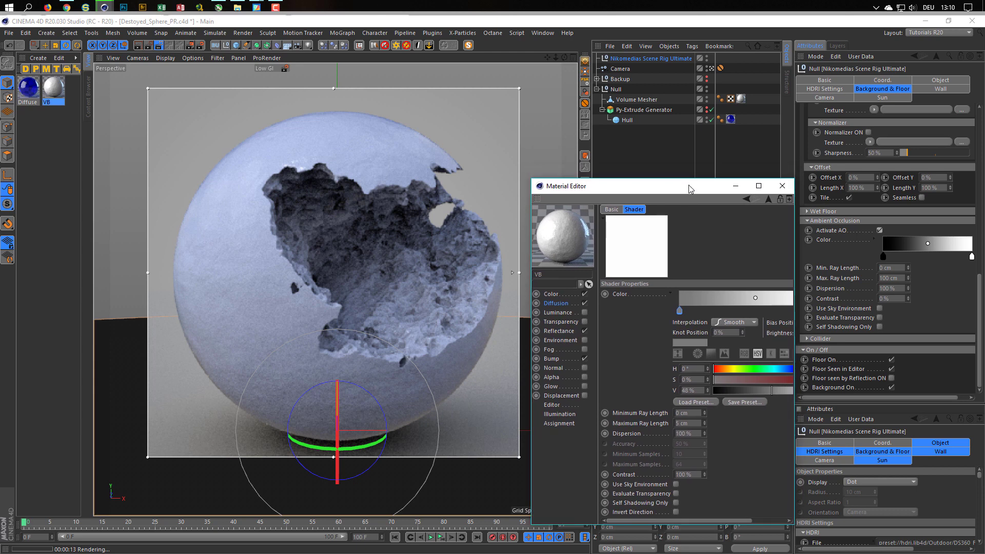
Step: Unhide the Py-Extrude Generator and load the blue Diffuse glass material into the Material Editor
left_click(707, 113)
left_click(707, 108)
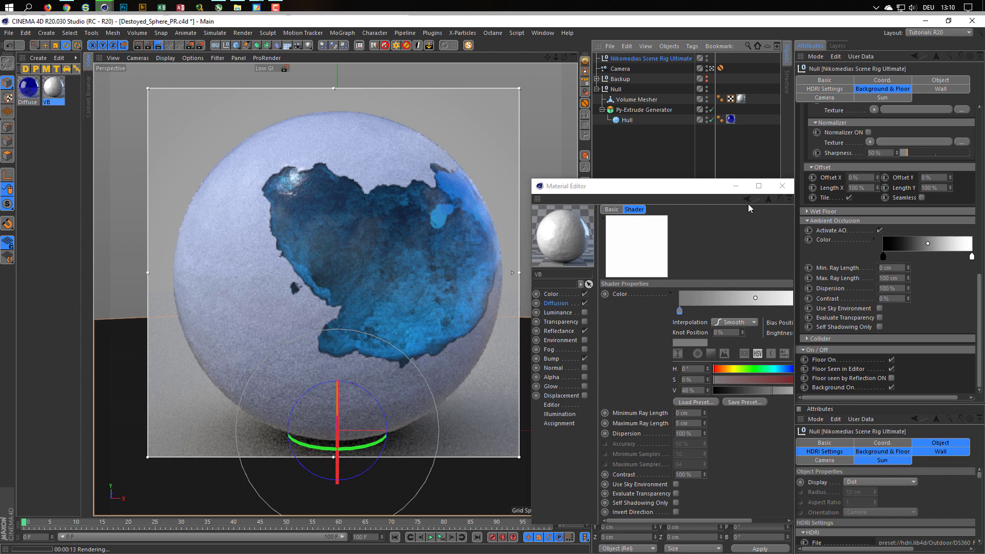
left_click(669, 188)
left_click_drag(672, 162, 676, 131)
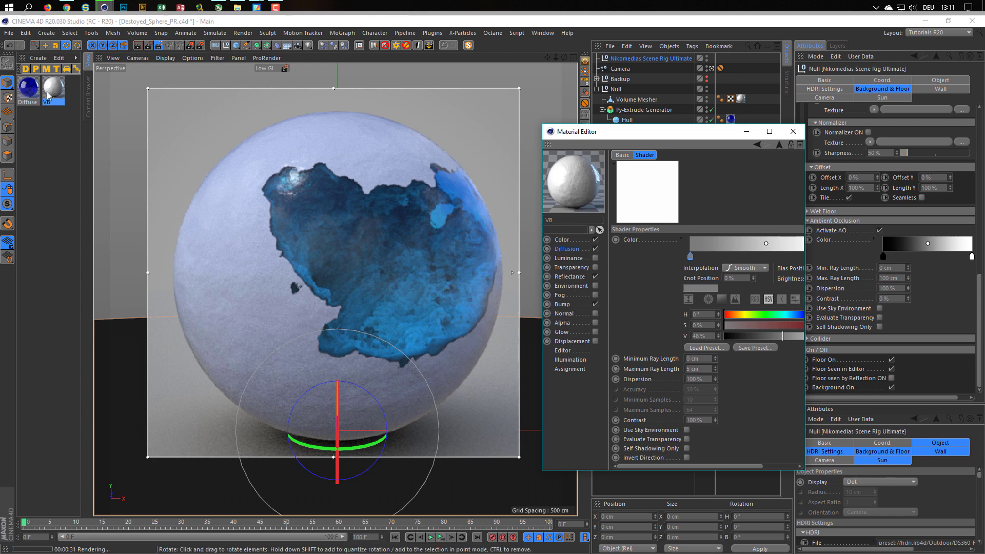
left_click(28, 97)
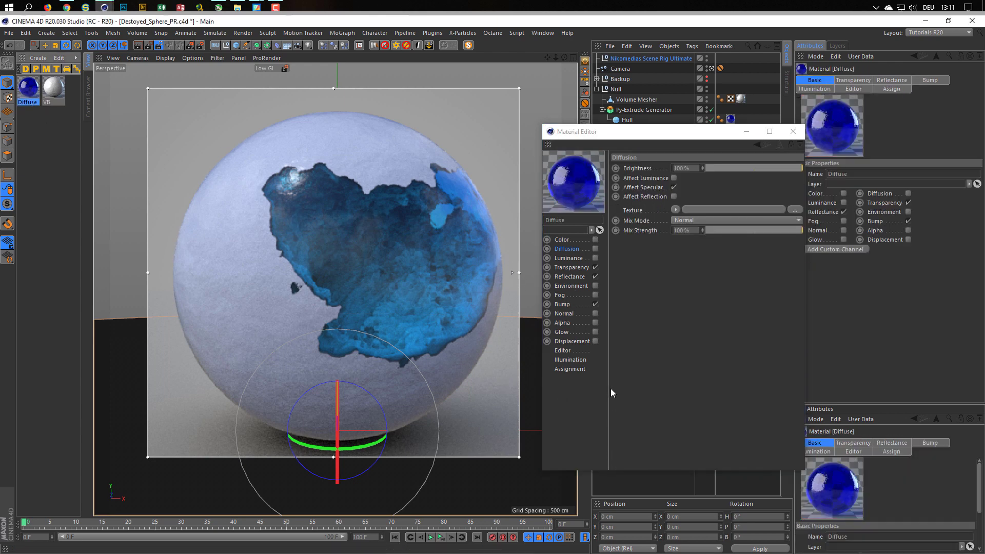
Step: Set the Diffuse material's Glossy reflectance layer roughness to 5%
left_click(570, 277)
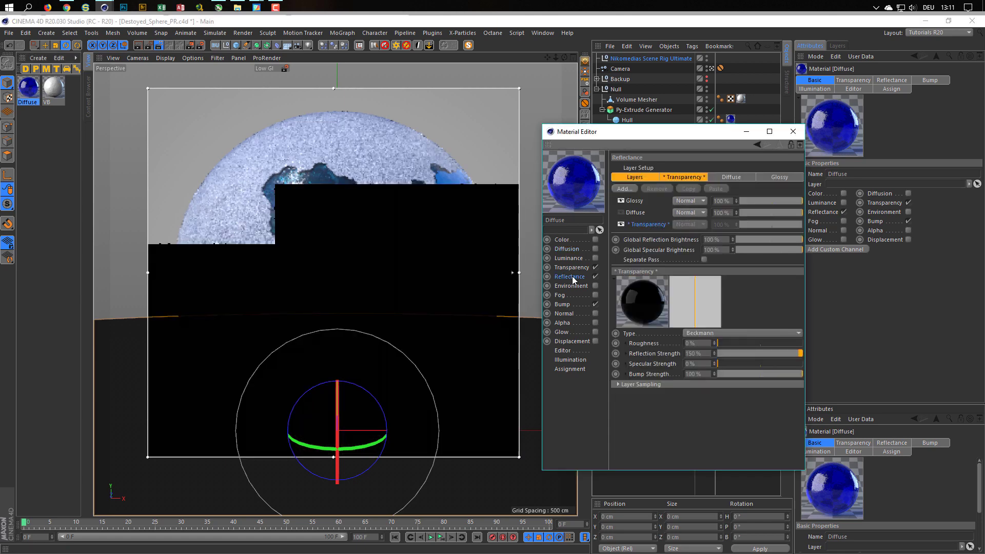
left_click(634, 200)
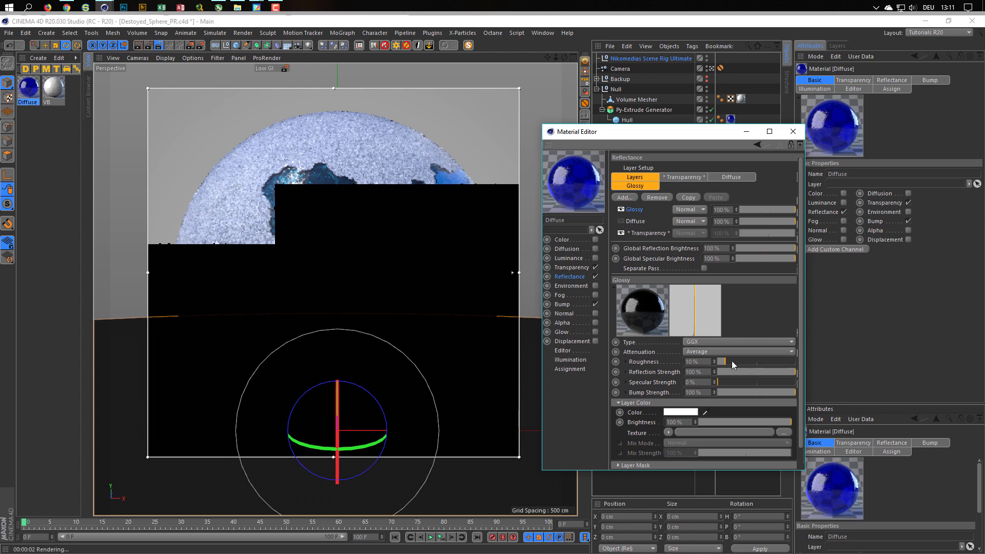
left_click_drag(724, 362, 708, 362)
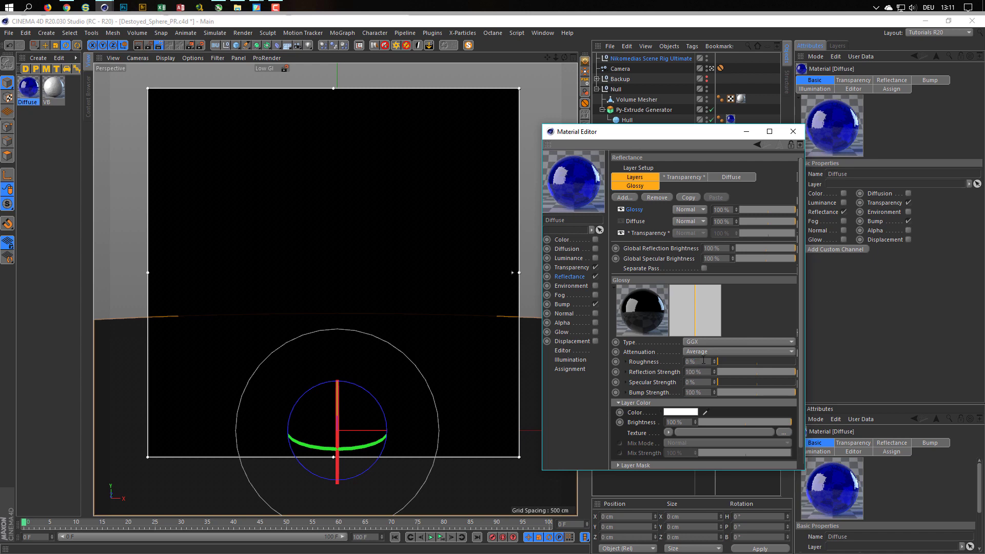
left_click(683, 362)
type("5")
key("Return")
Step: Set the VB material's Glossy layer roughness to 0%
left_click(54, 91)
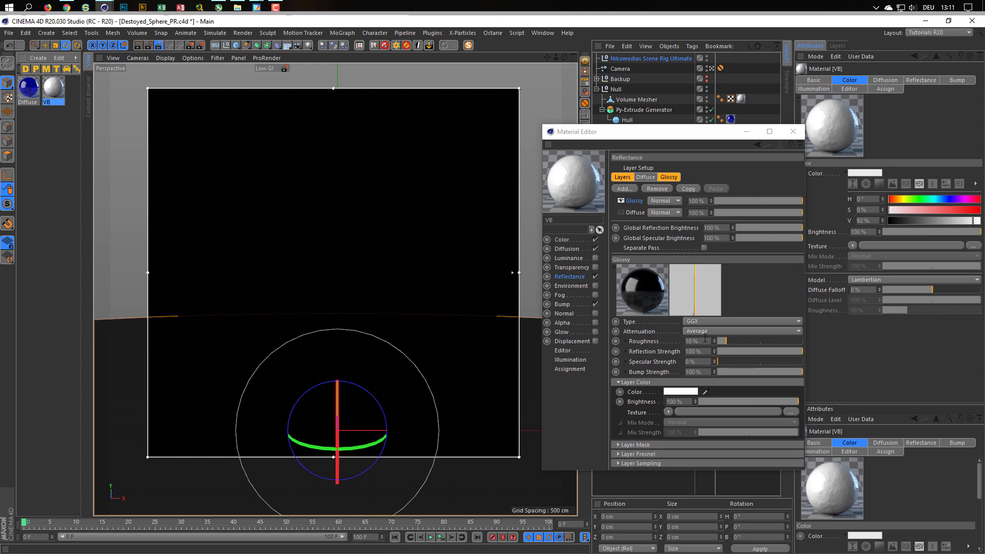
type("0")
key("Return")
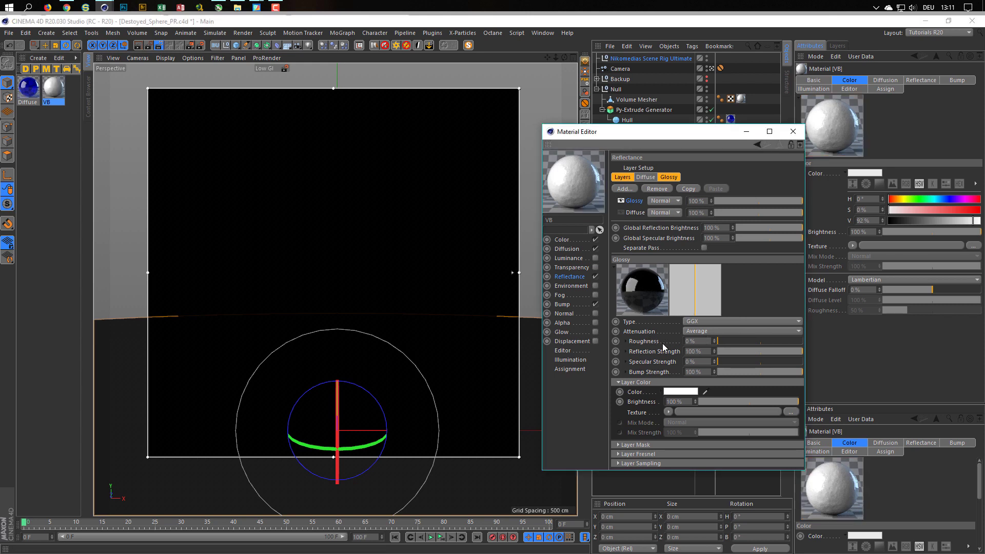
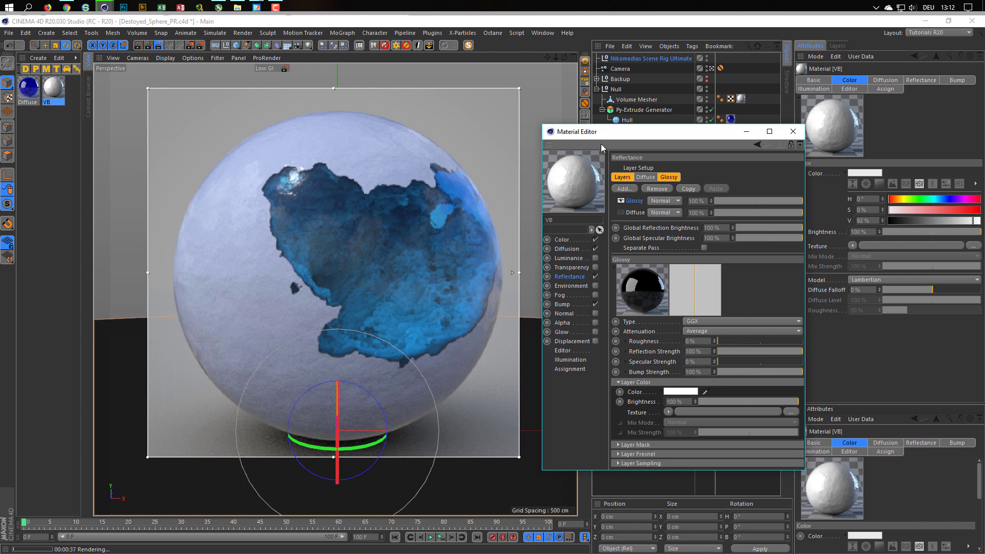
Step: Show the Nikomedias Scene Rig's HDRI Settings with the Content Browser open beside them
left_click_drag(642, 135, 619, 361)
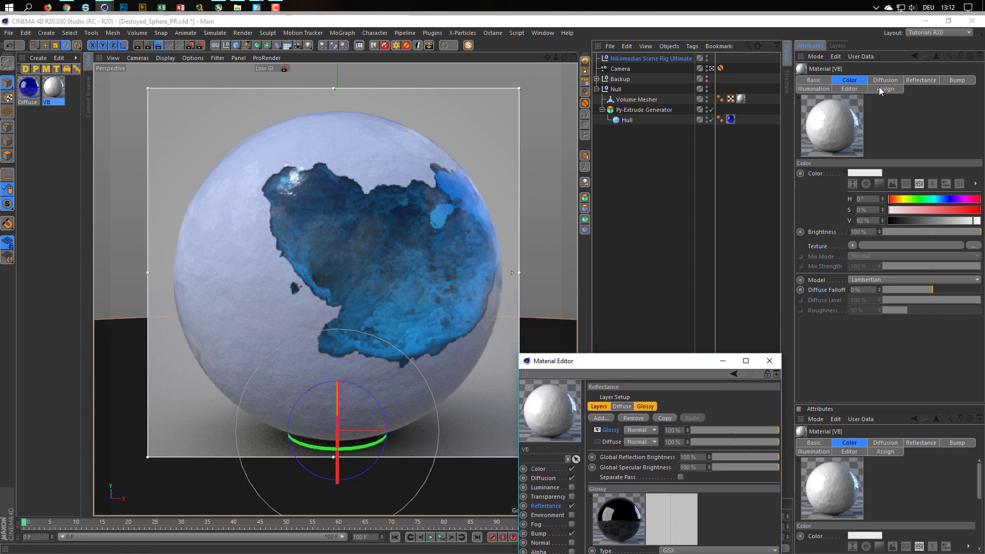
left_click(666, 61)
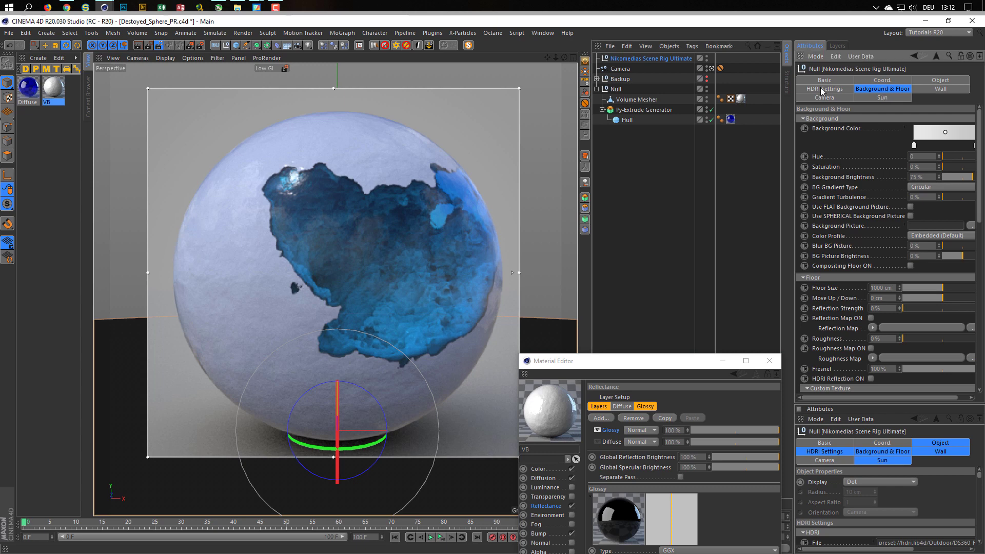
left_click(822, 90)
key("shift+F8")
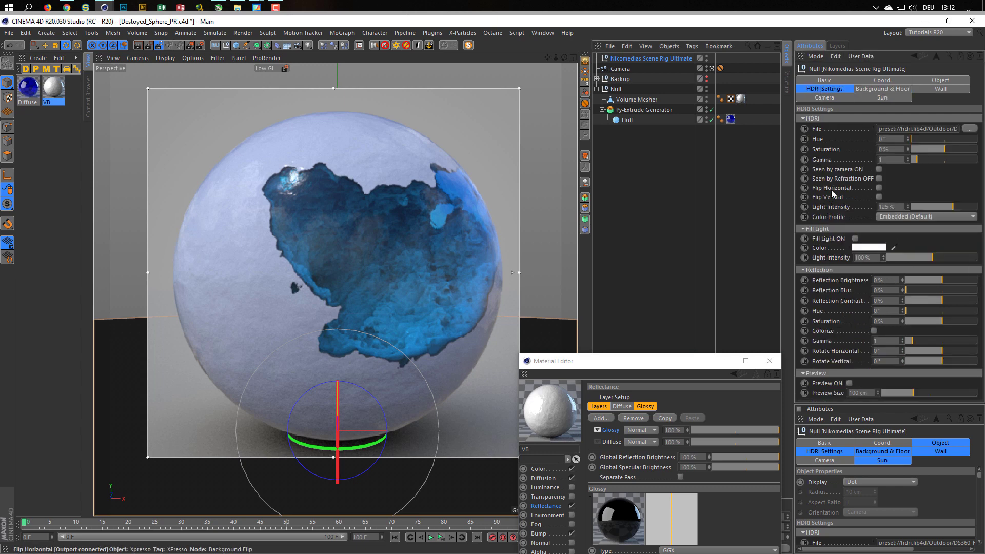
left_click_drag(858, 102, 872, 173)
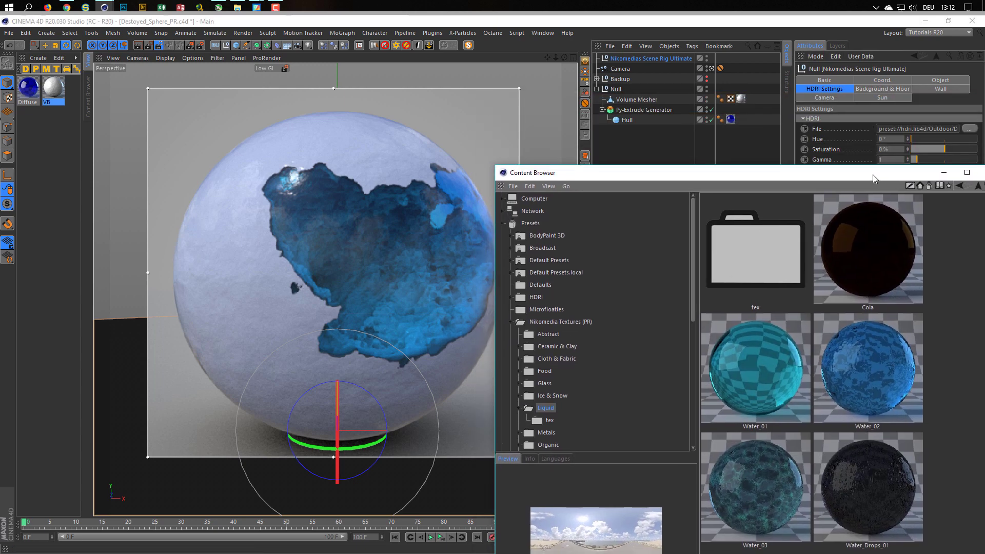
Step: Apply Frozen_Waterfall_Ref.hdr from Presets > HDRI > Outdoor as the scene rig's HDRI File
left_click(509, 296)
left_click(546, 334)
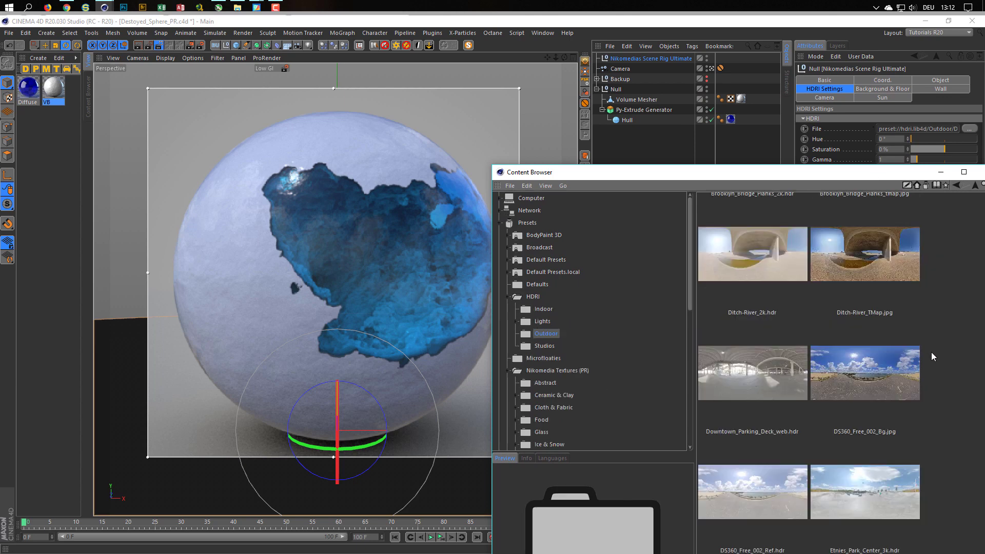
scroll(921, 427, "down", 8)
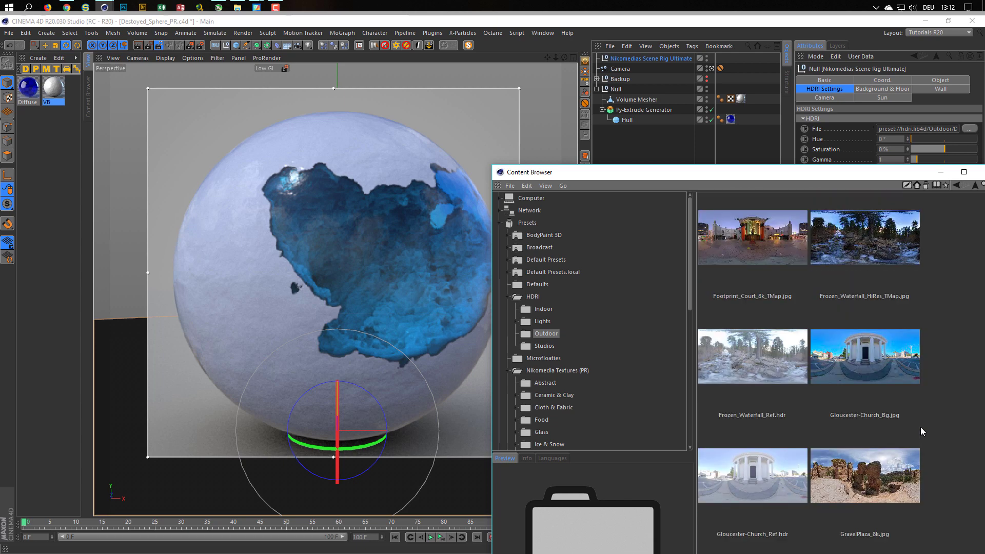
left_click(738, 360)
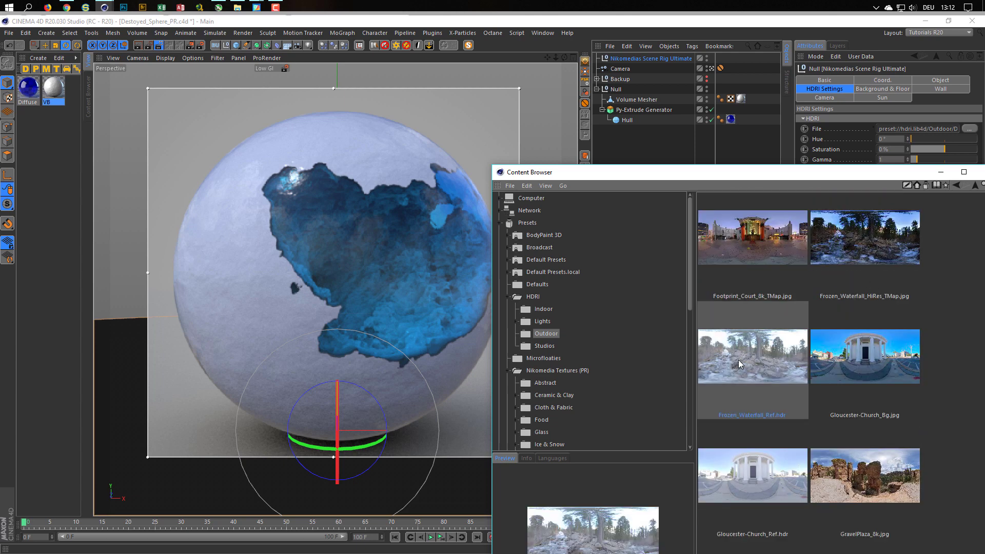
left_click_drag(737, 359, 922, 131)
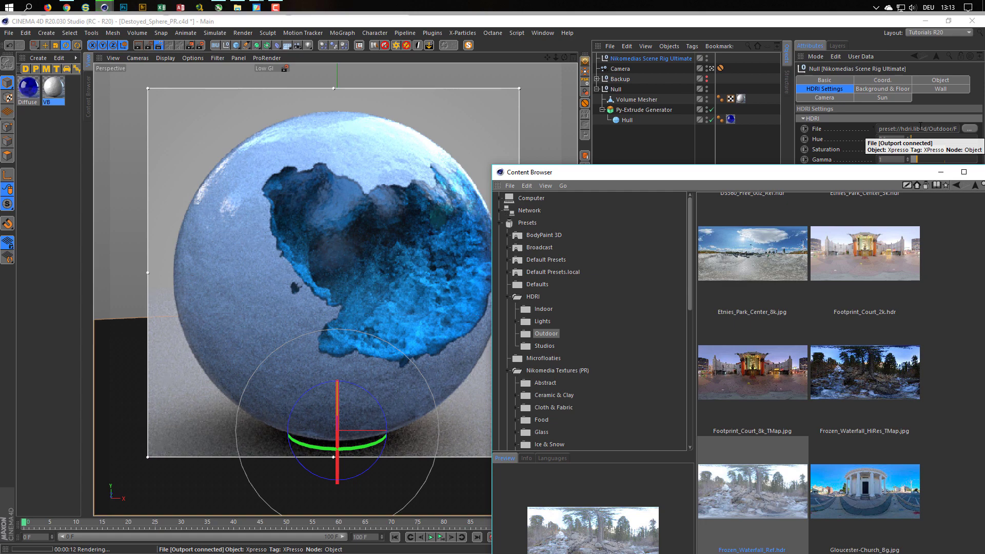
Step: Scroll further down the Outdoor HDRIs and select MIT-01_Ref.hdr
scroll(885, 284, "down", 10)
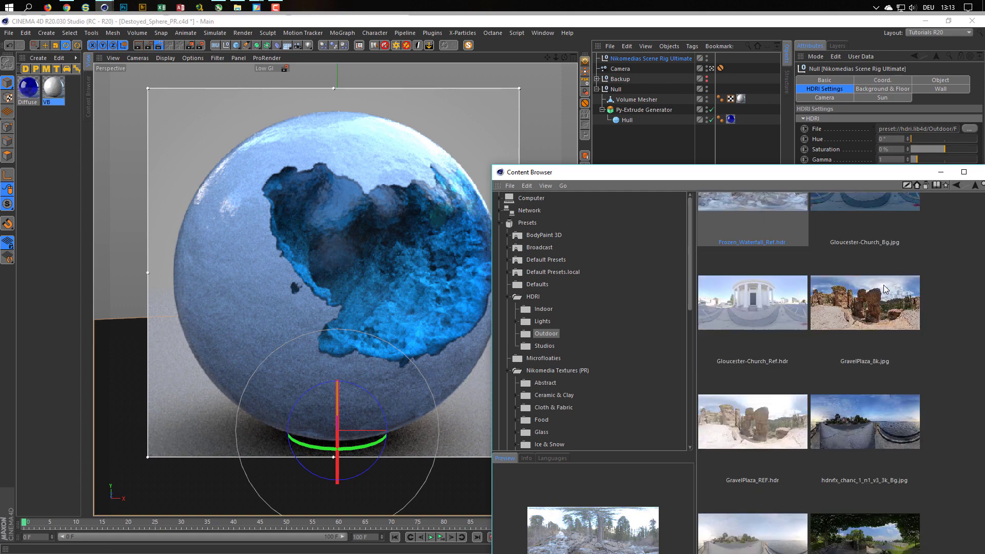
scroll(883, 285, "down", 5)
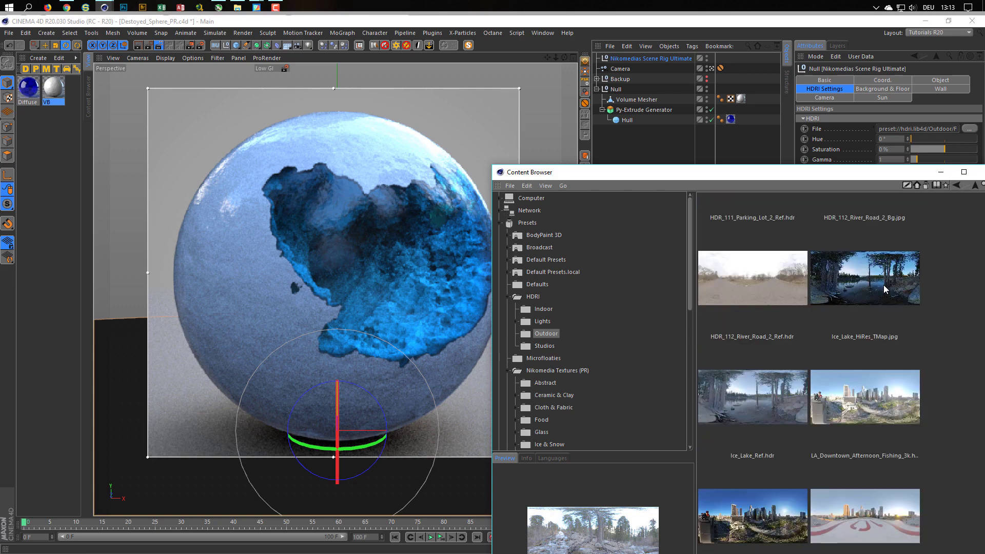
scroll(883, 285, "down", 5)
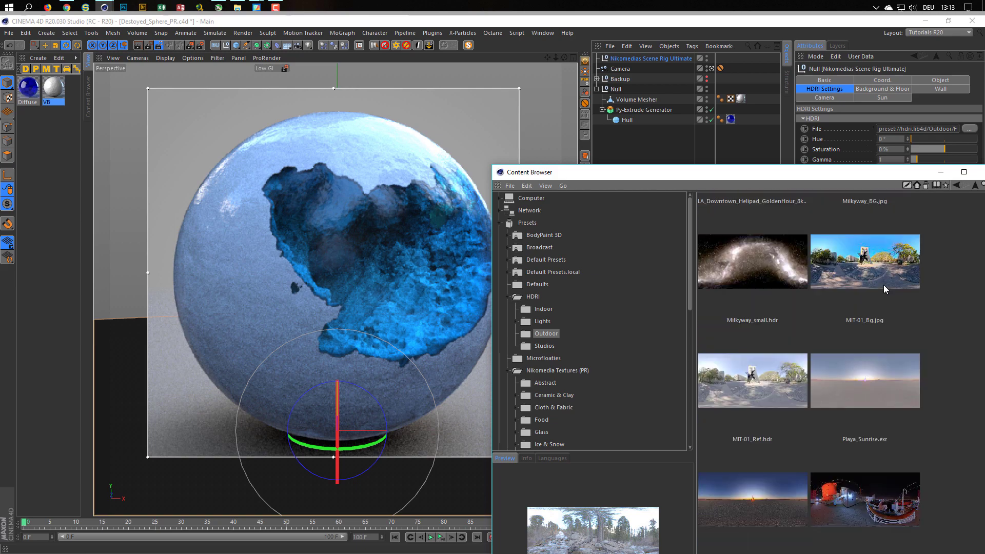
left_click(737, 387)
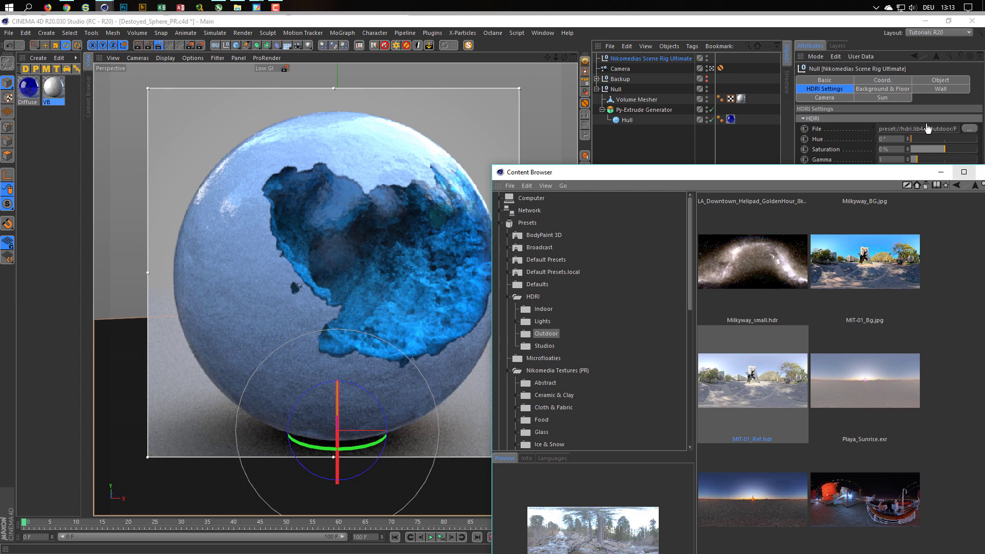
Step: Load MIT-01_Ref.hdr, then Milkyway_small.hdr as the HDRI, and move the Content Browser lower
left_click_drag(928, 128, 928, 128)
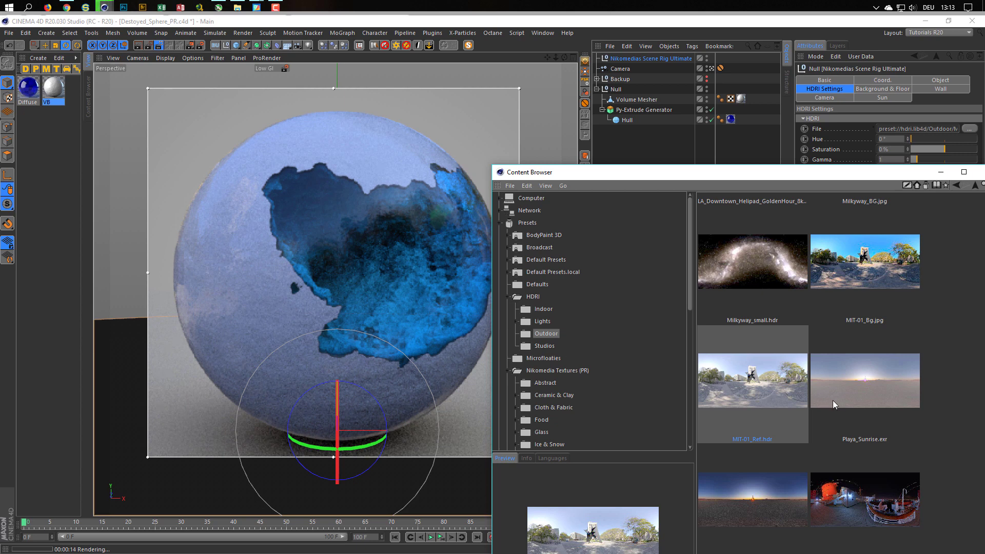
left_click_drag(760, 260, 937, 134)
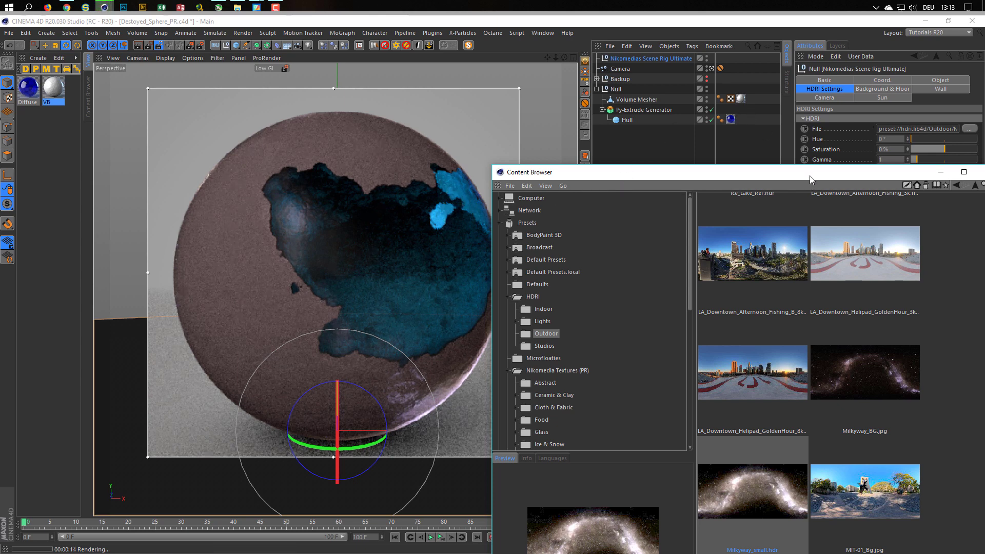
left_click_drag(810, 173, 610, 456)
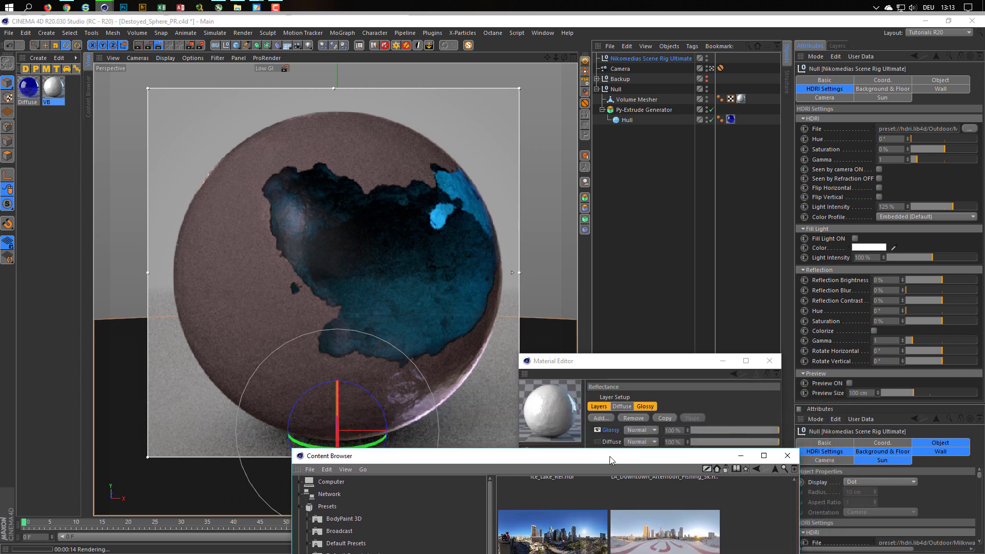
Step: Check Background & Floor, then enable Seen by camera so the Milkyway starfield fills the background
left_click(882, 89)
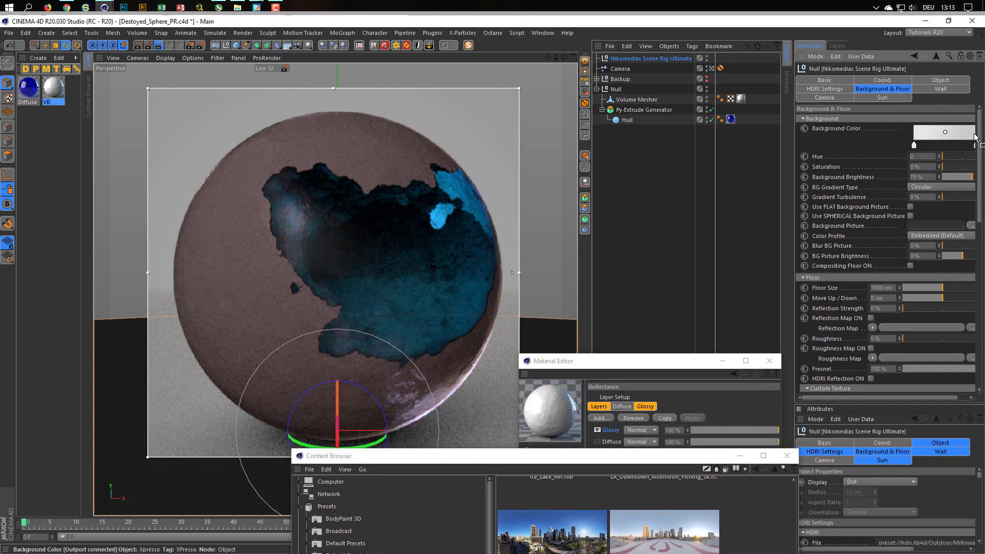
scroll(970, 299, "down", 3)
scroll(969, 299, "down", 1)
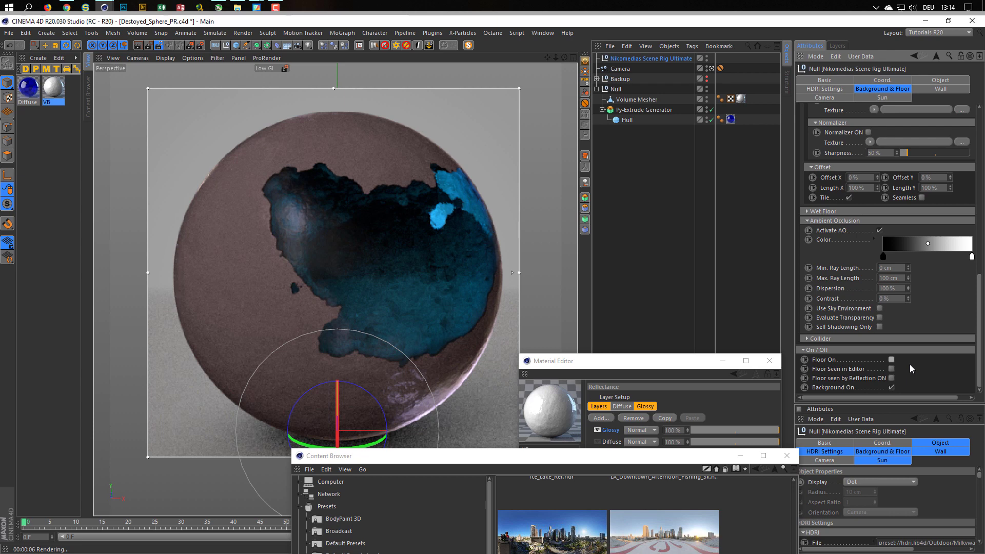
left_click(835, 90)
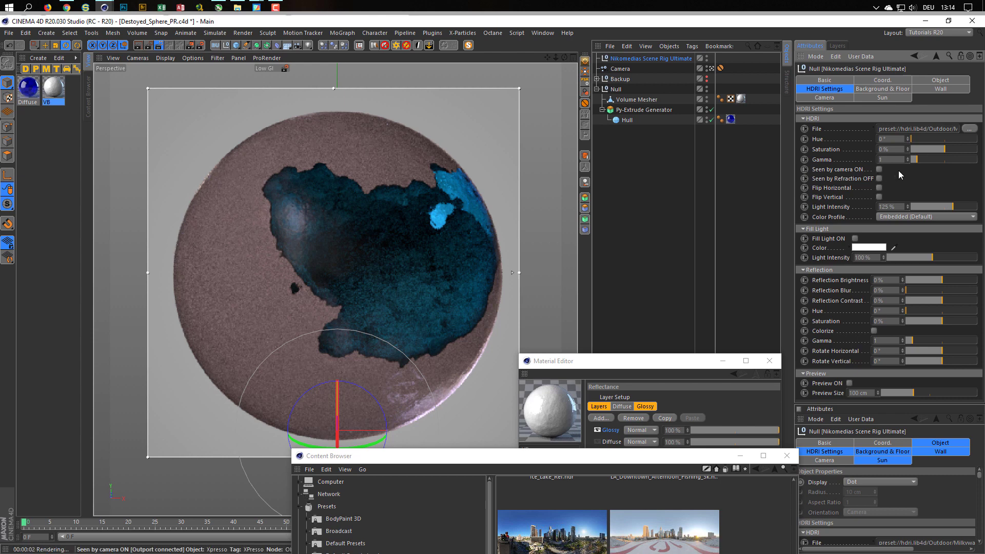
left_click(879, 169)
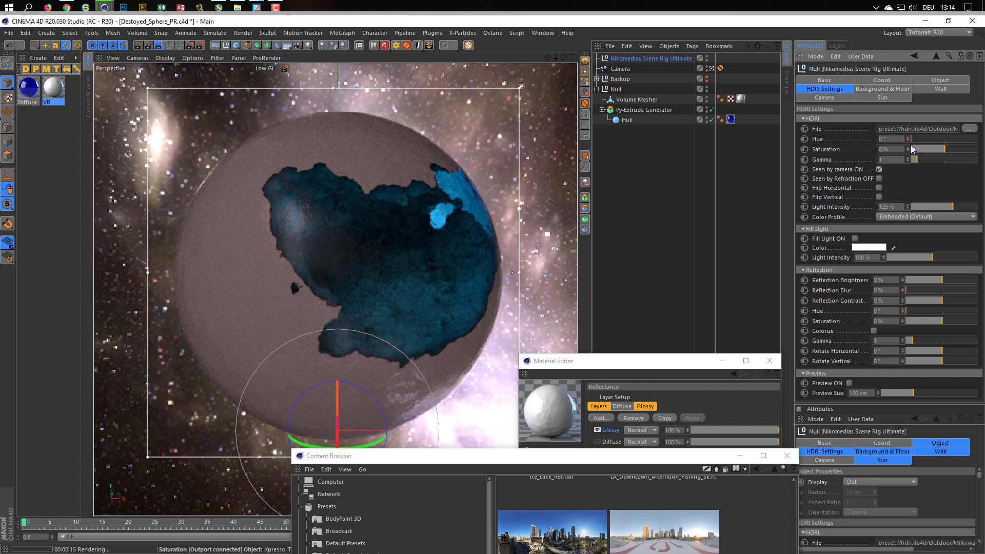
Step: Load Tropical_Beach_3k.hdr from the Outdoor presets as the scene HDRI
left_click_drag(612, 458, 565, 158)
scroll(623, 389, "down", 5)
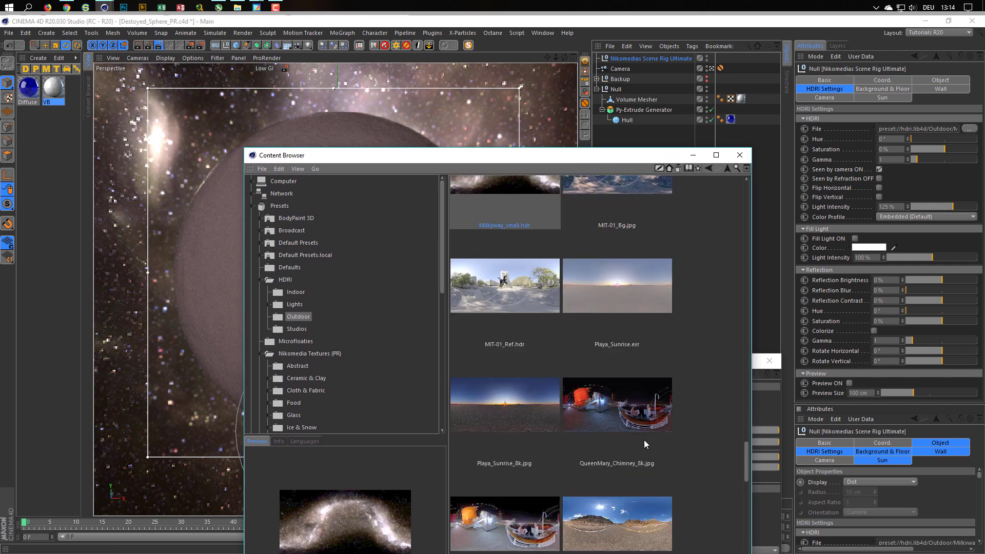
scroll(647, 437, "down", 4)
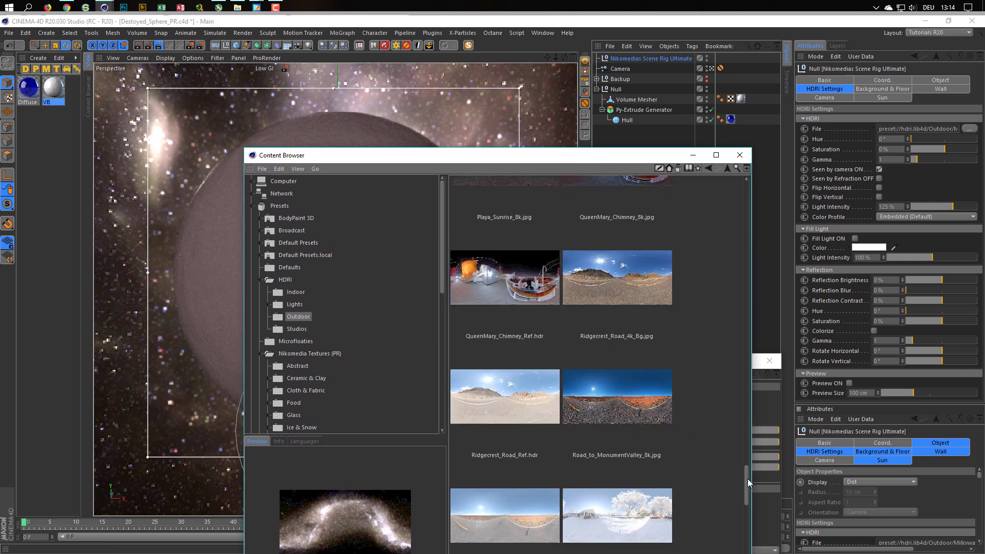
left_click_drag(746, 478, 742, 548)
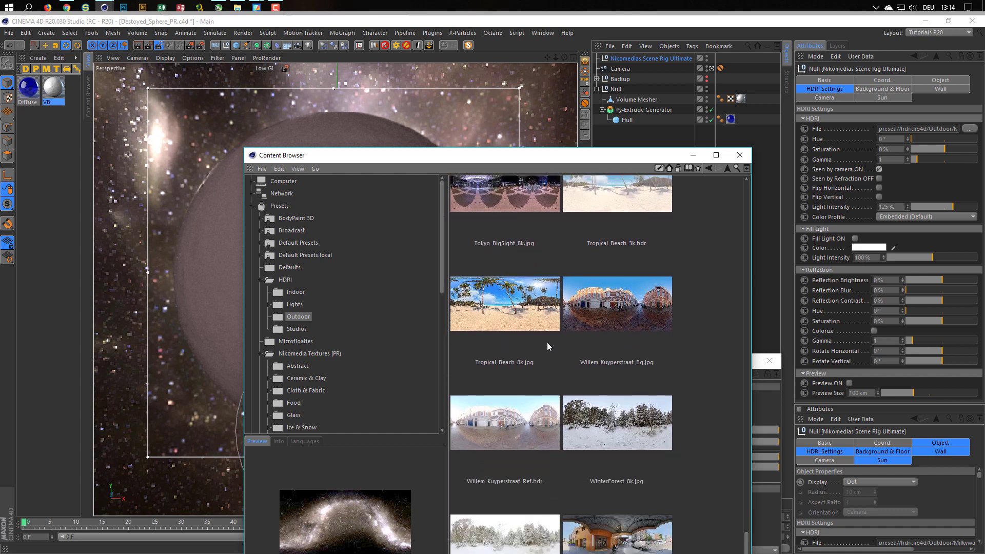
left_click(628, 196)
left_click_drag(937, 132, 937, 133)
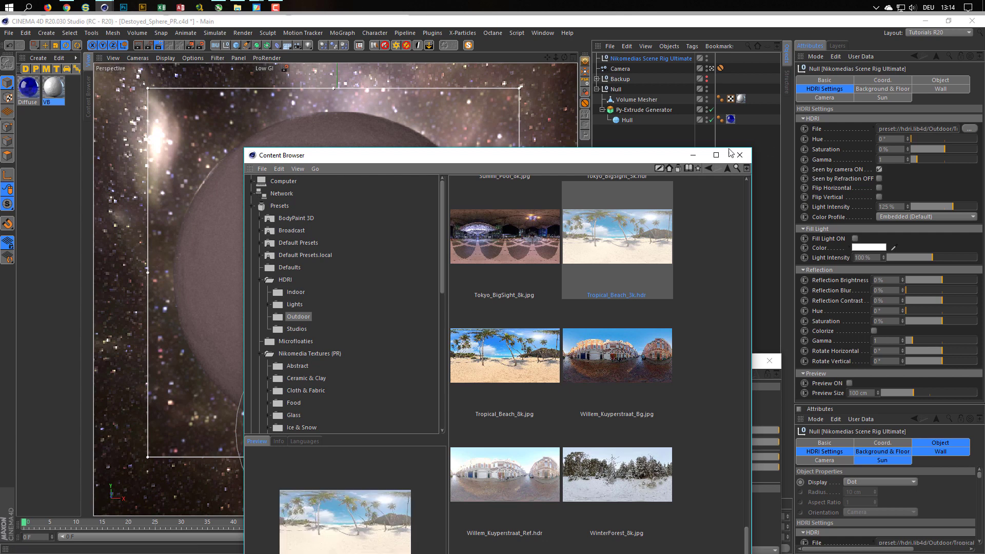
left_click_drag(628, 159, 657, 416)
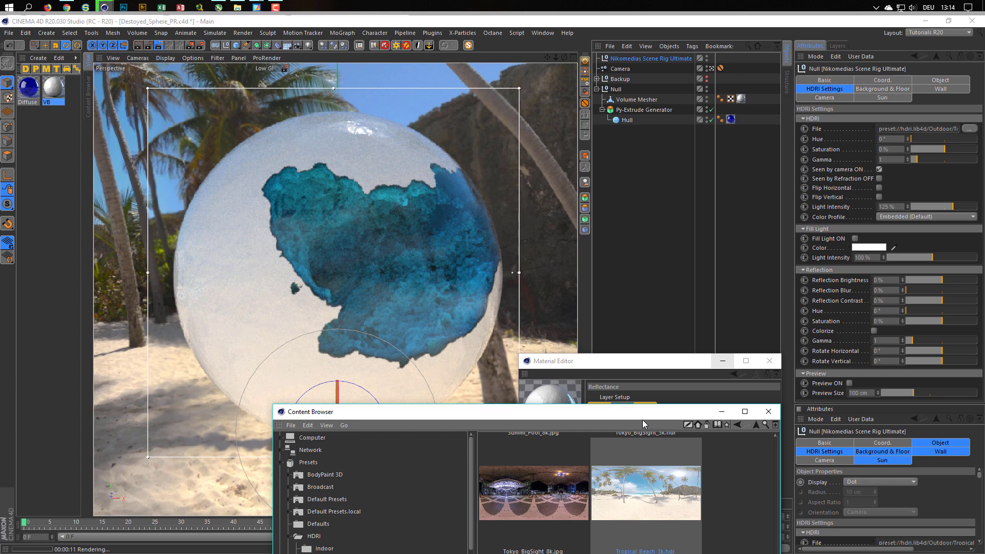
Step: Hide the beach HDRI from the camera and turn on the Floor under the sphere
left_click_drag(580, 413, 631, 448)
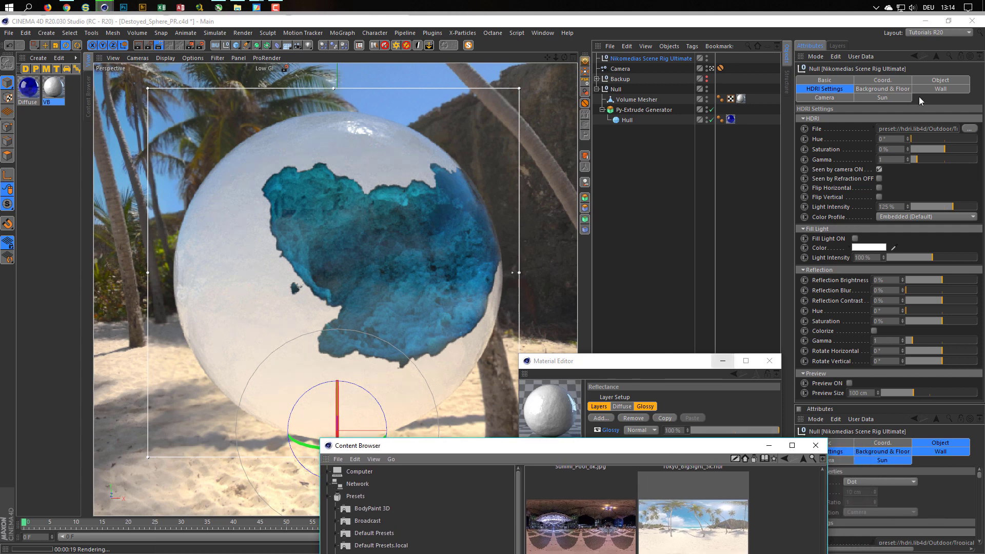
left_click(879, 169)
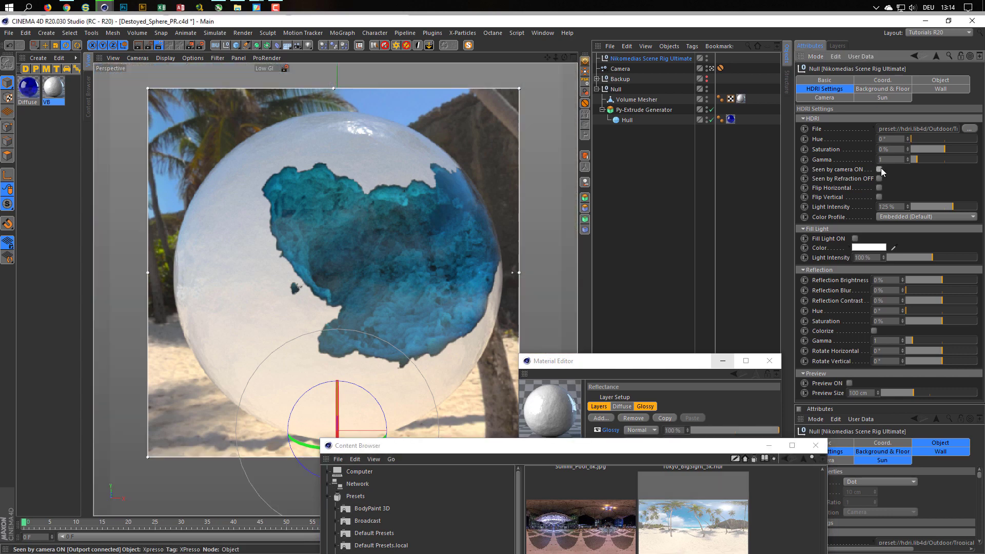
left_click(881, 90)
scroll(962, 355, "down", 10)
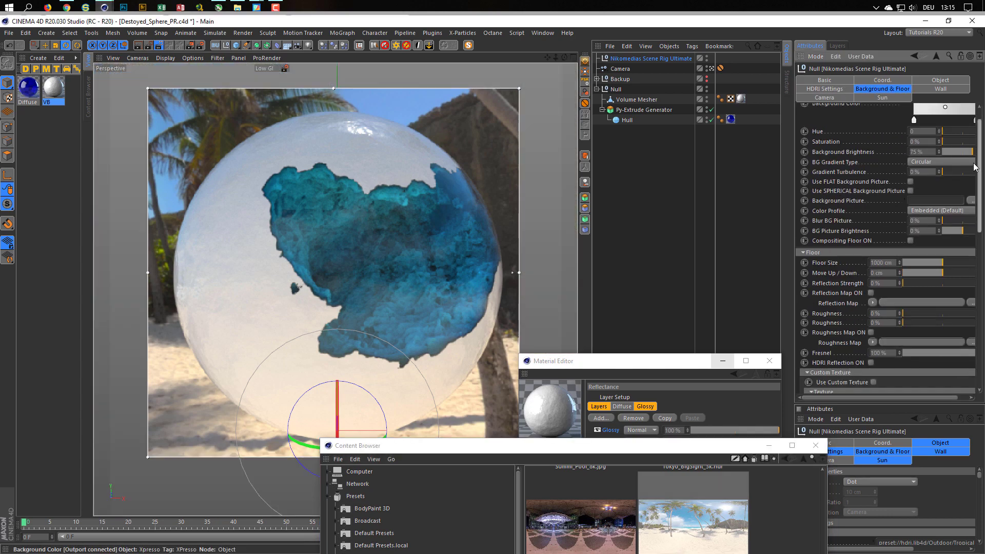
left_click(891, 360)
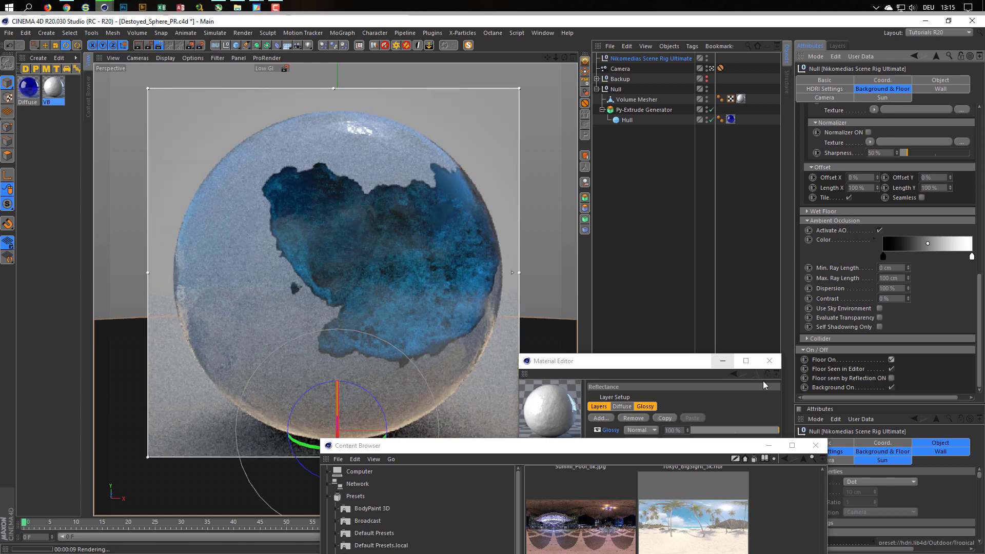
left_click_drag(615, 444, 761, 338)
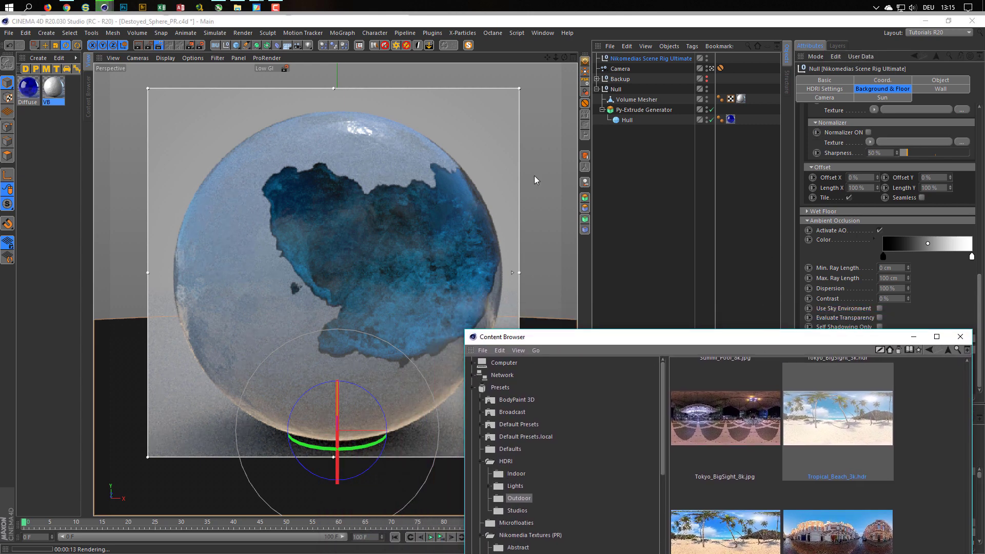
Step: Enable HDRI Preview and rotate the environment -46° horizontally and -3° vertically
left_click(844, 90)
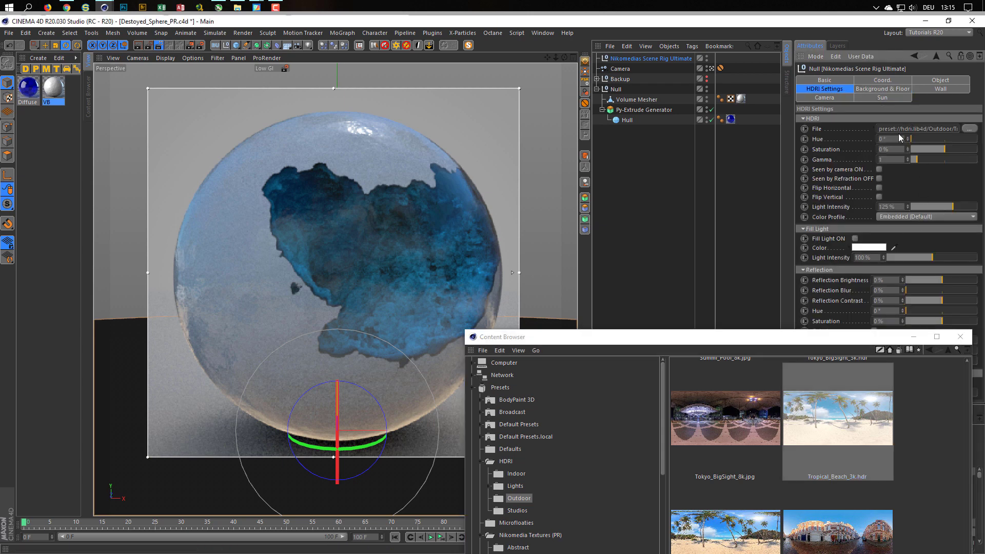
left_click(816, 119)
left_click(815, 130)
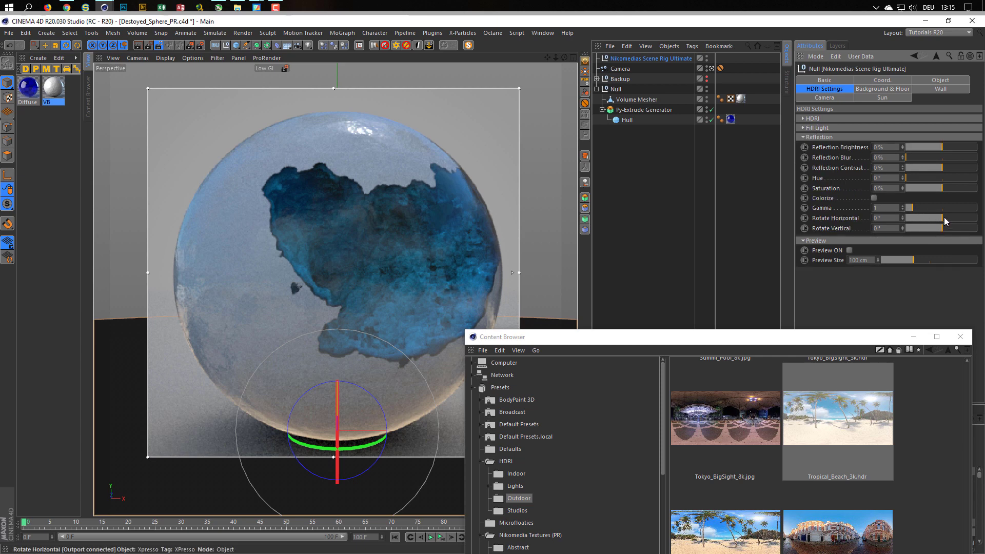
left_click_drag(943, 217, 954, 222)
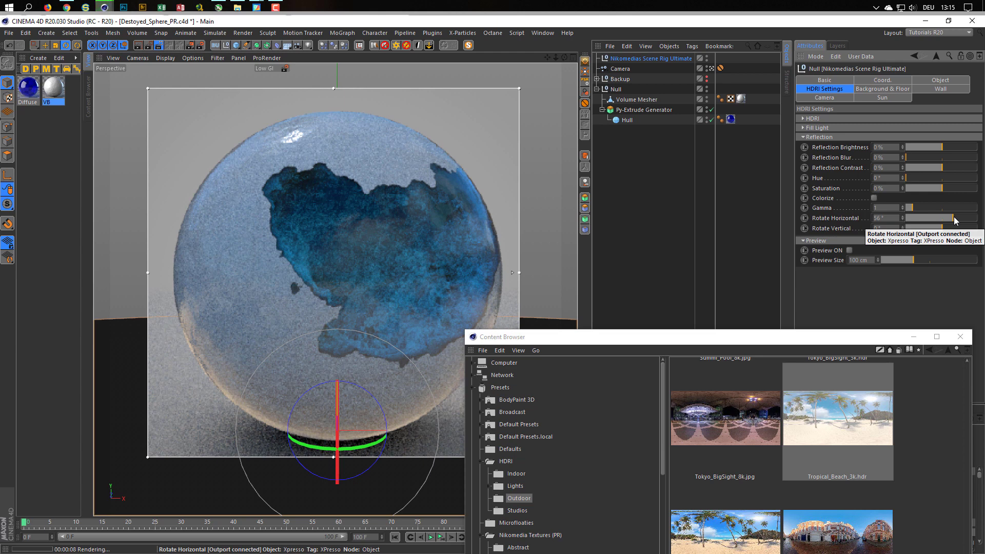
left_click(850, 250)
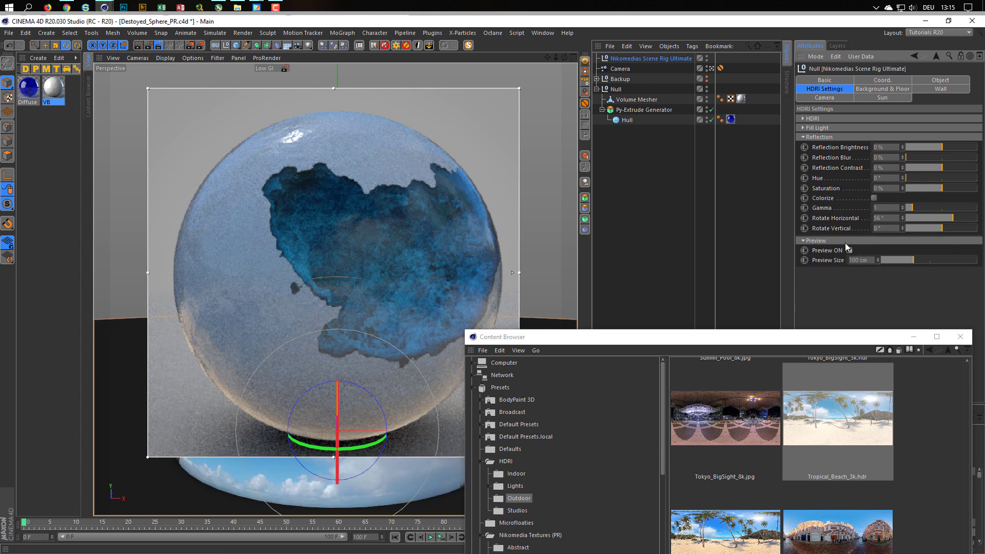
left_click_drag(955, 218, 933, 225)
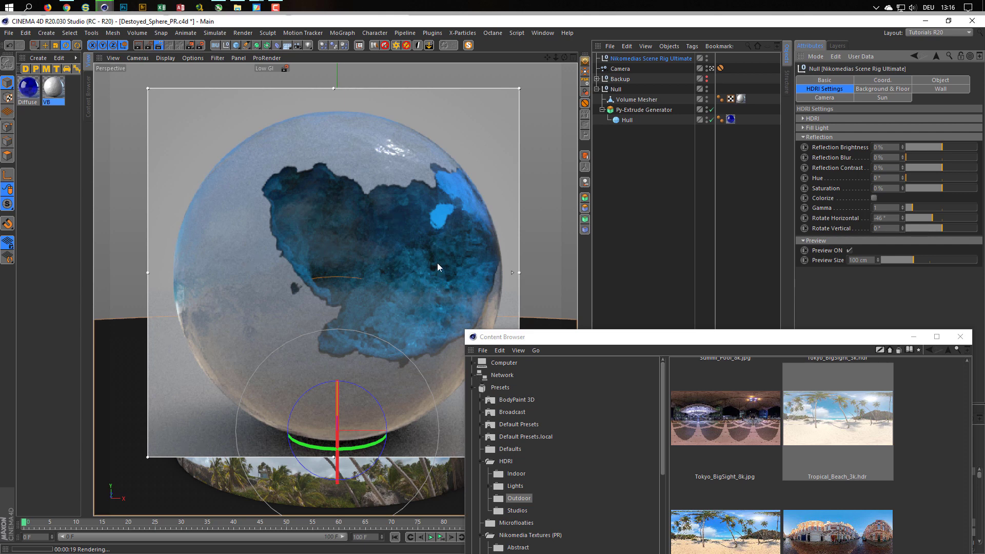
Step: Tilt the HDRI 36° vertically and close the Content Browser and Material Editor
left_click(941, 229)
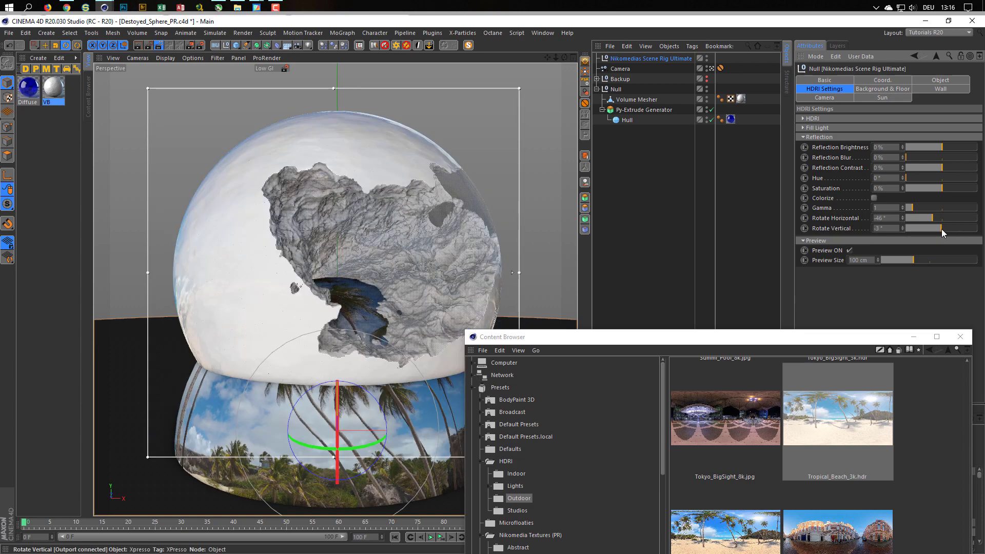
mouse_move(940, 228)
left_mouse_down()
mouse_move(931, 230)
mouse_move(953, 235)
mouse_move(925, 239)
mouse_move(934, 240)
left_mouse_up()
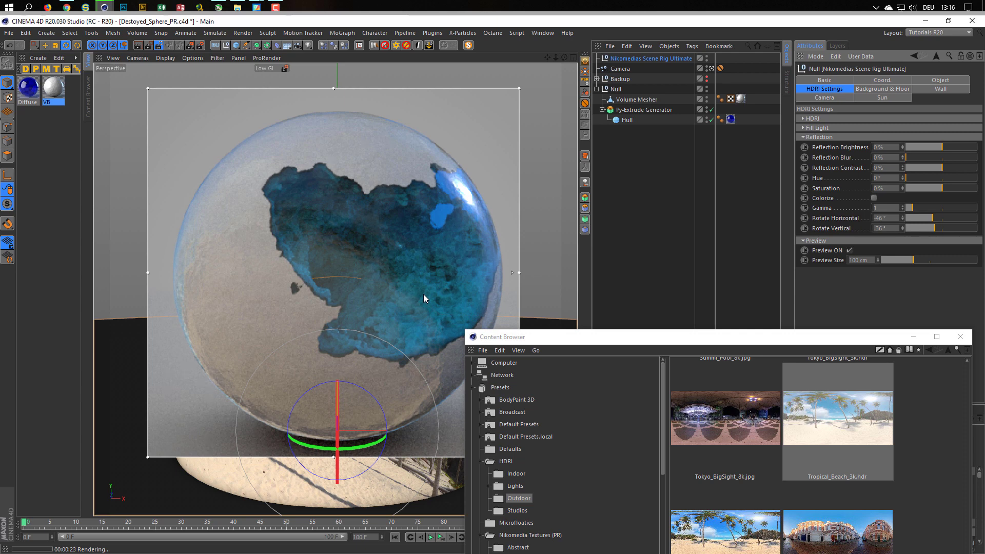
left_click(960, 336)
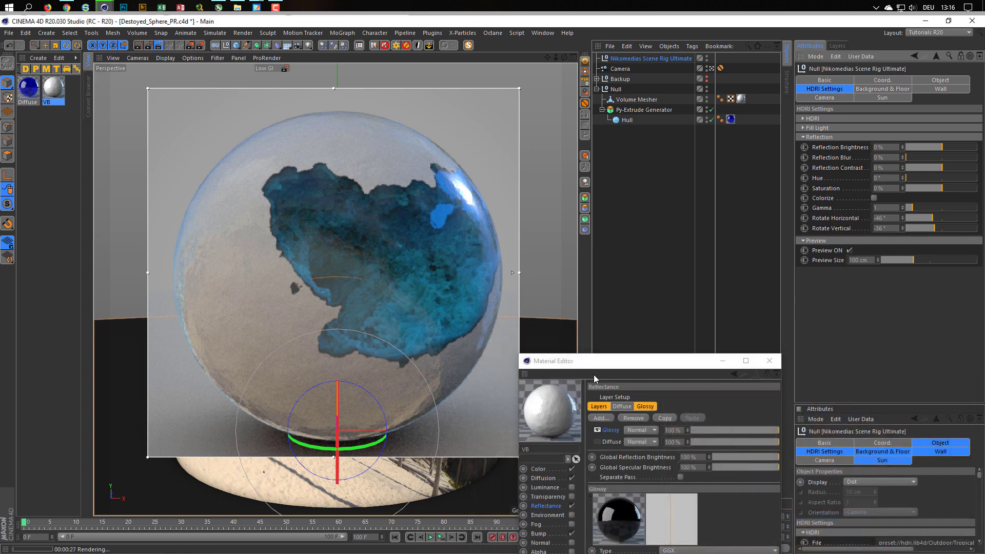
left_click(769, 361)
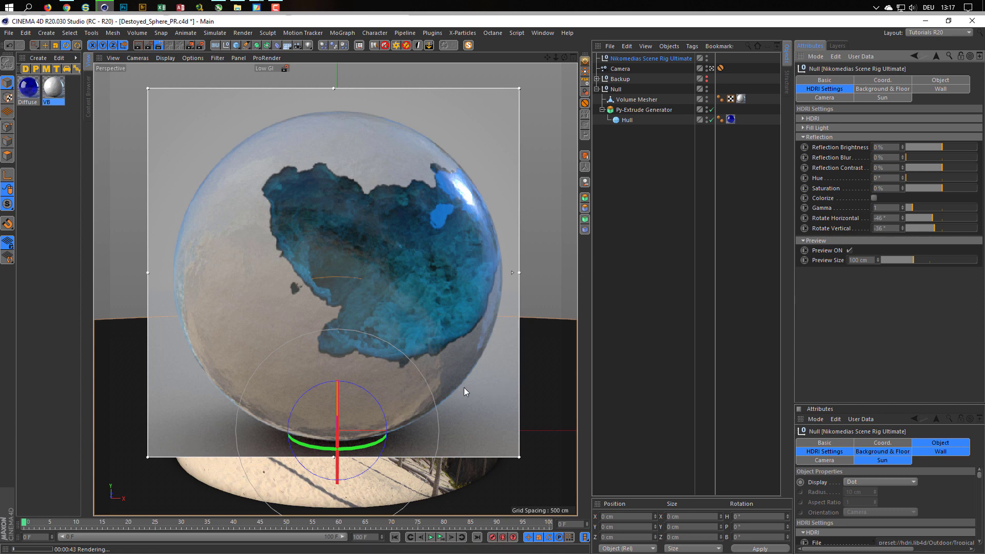
Step: Open the VB material in the Material Editor, positioned on the right
left_click(62, 93)
double_click(62, 91)
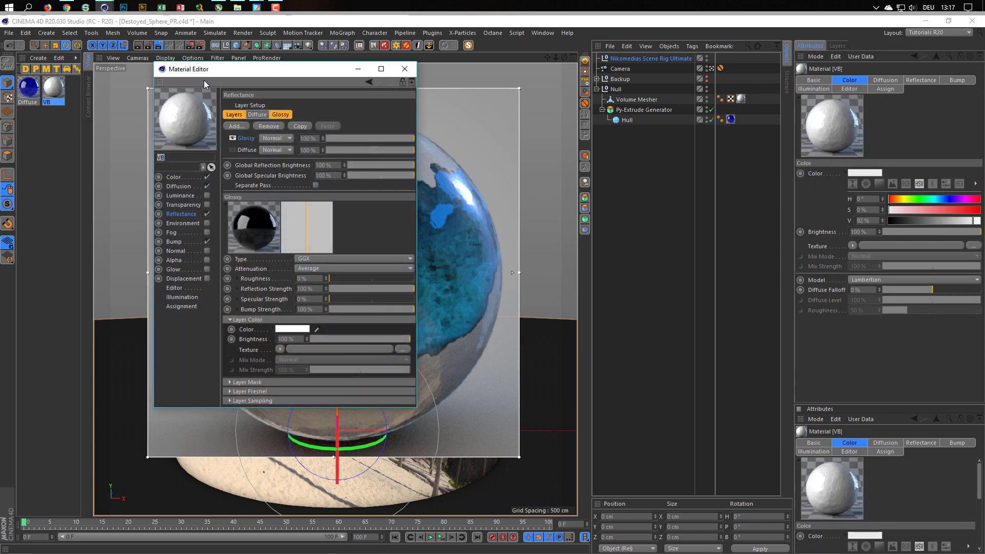
left_click_drag(204, 72, 660, 169)
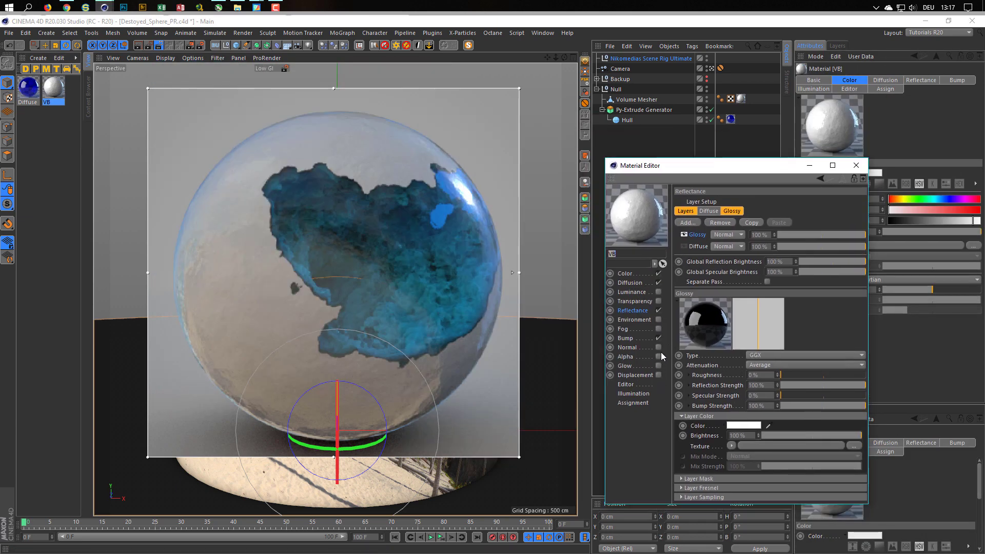
Step: Toggle VB's Reflectance off and on, try 30% Reflection Strength, then restore 100%
left_click(658, 310)
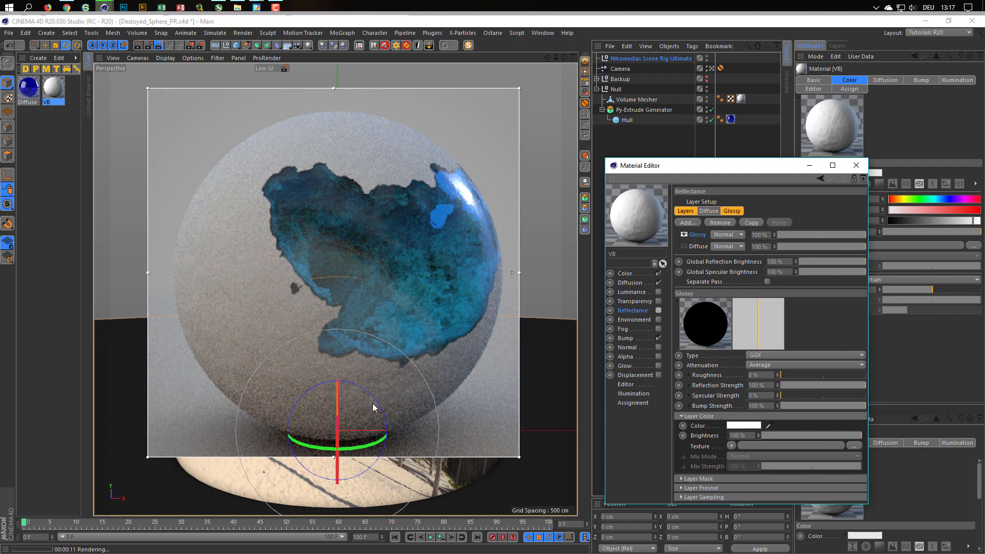
left_click(658, 310)
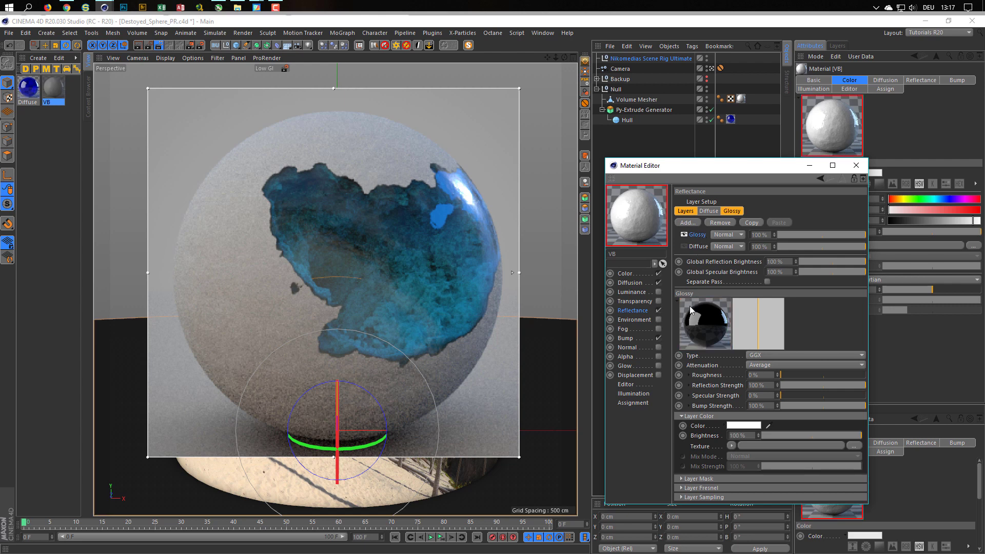
left_click(764, 385)
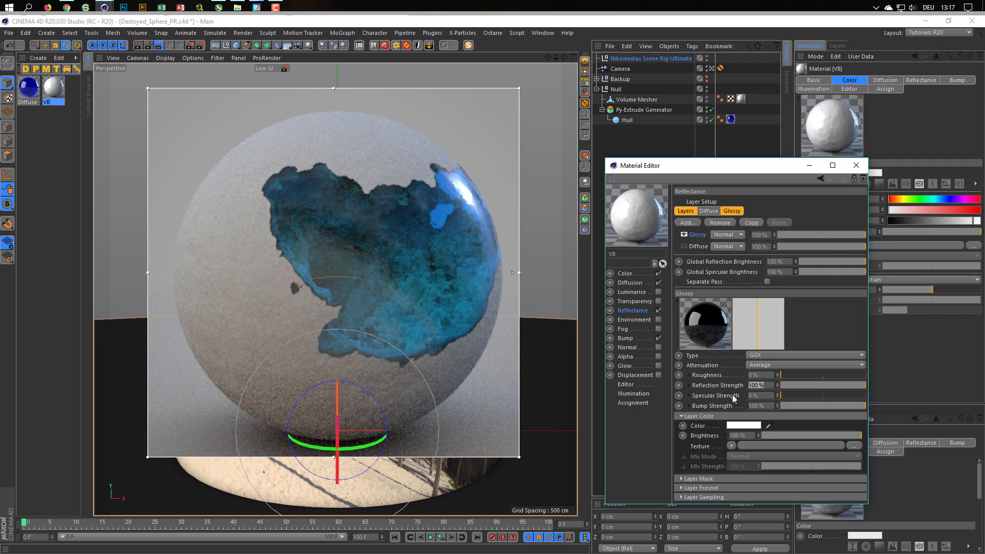
type("30")
key("Return")
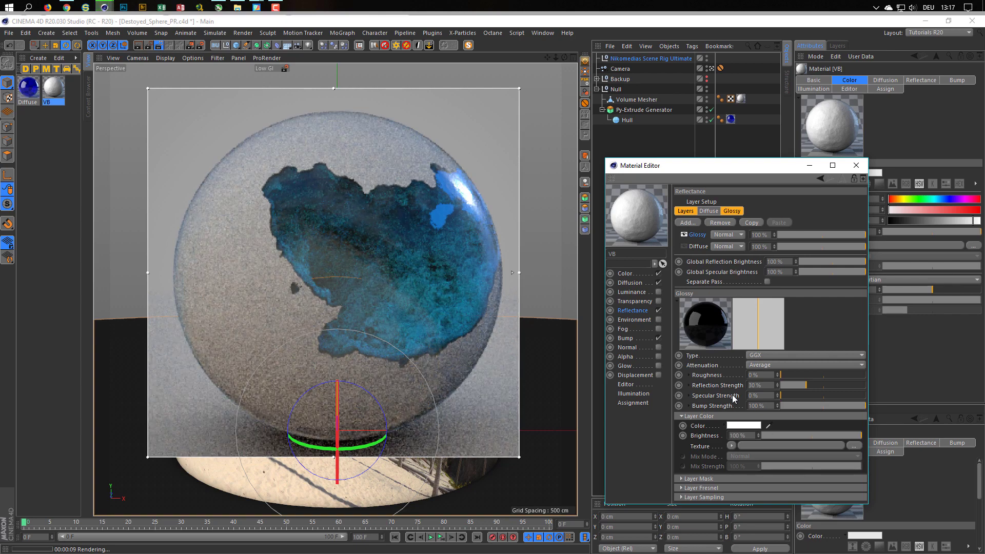
left_click_drag(837, 385, 880, 384)
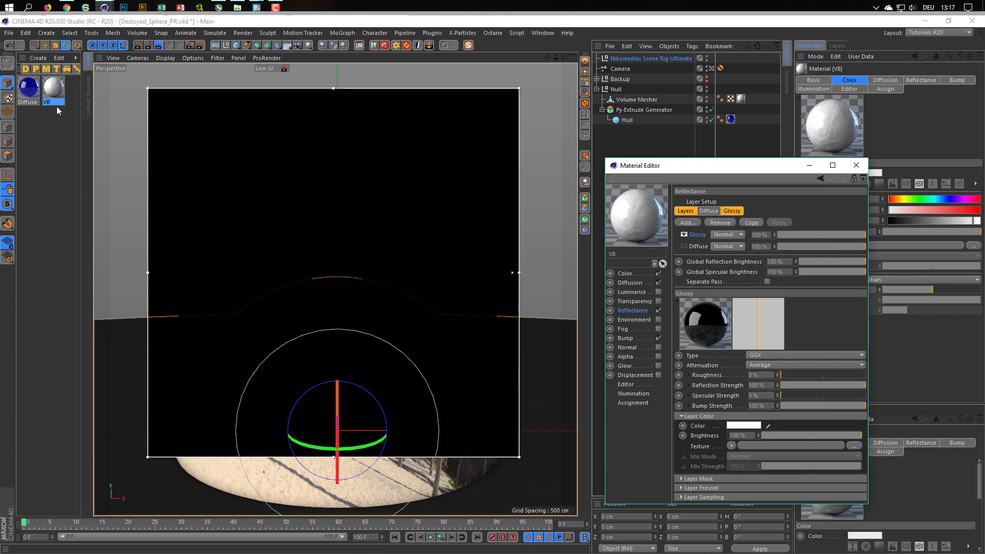
Step: Show the Diffuse material's Transparency channel, switching Additive off and back on
left_click(28, 87)
left_click(636, 301)
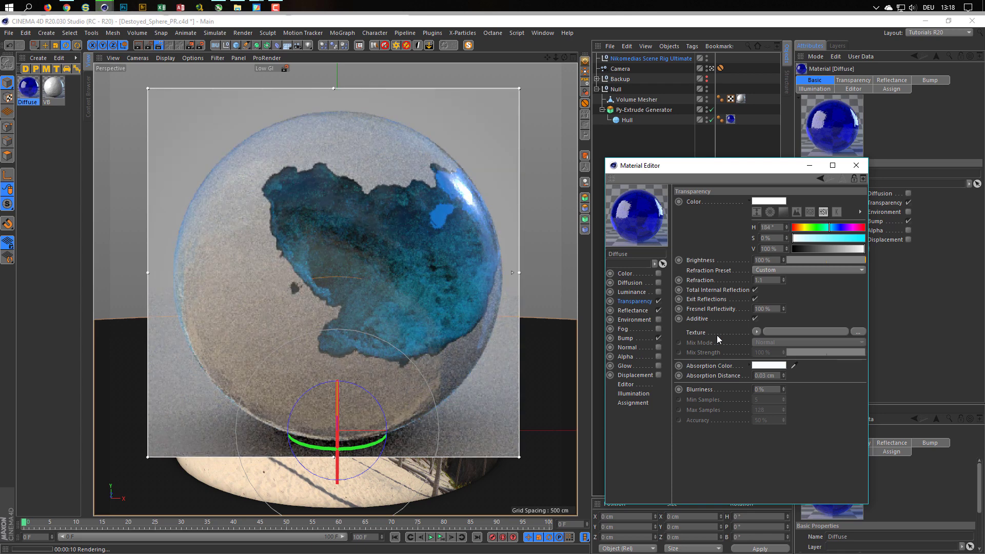
left_click(755, 318)
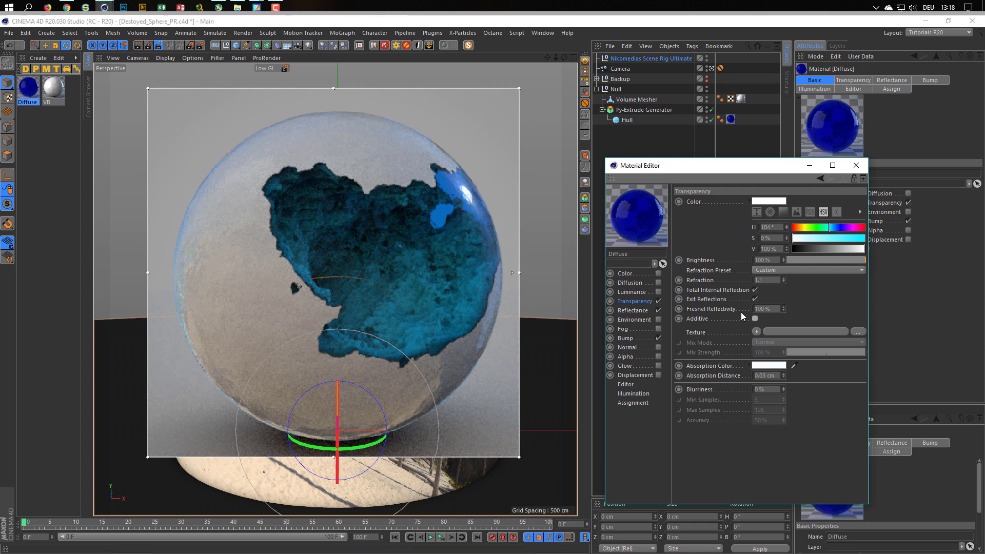
left_click(755, 318)
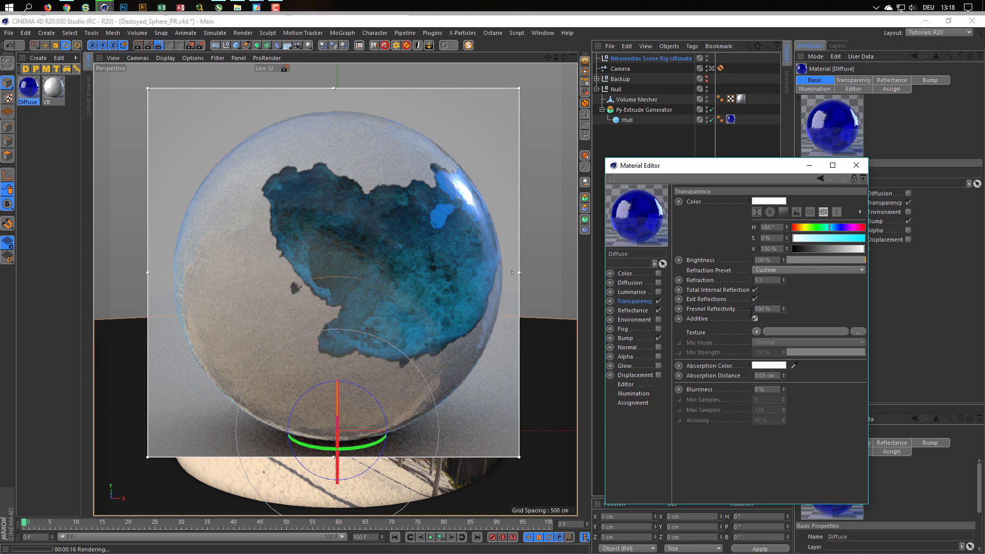
Step: Set Fresnel Reflectivity to 50%, then raise it to 100%
double_click(751, 309)
type("50")
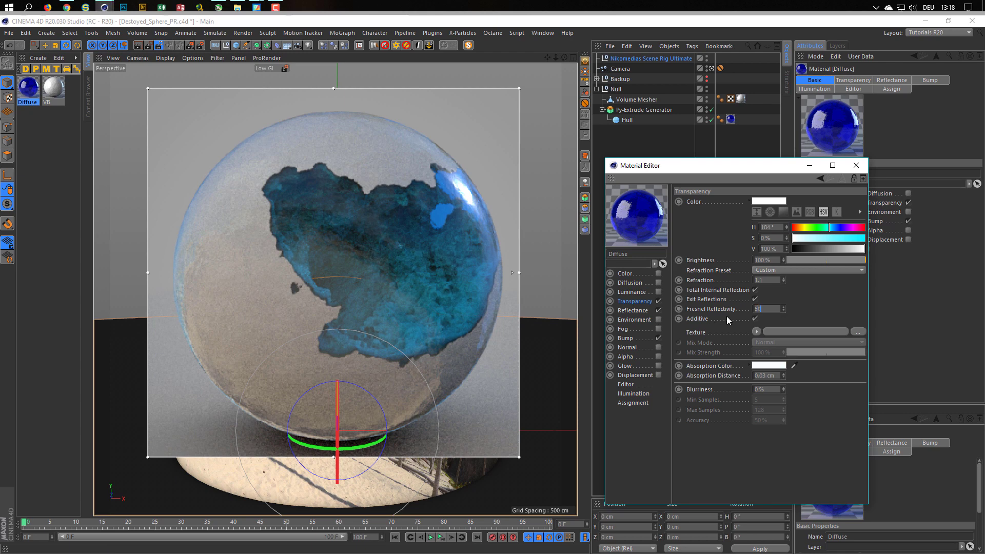
key("Return")
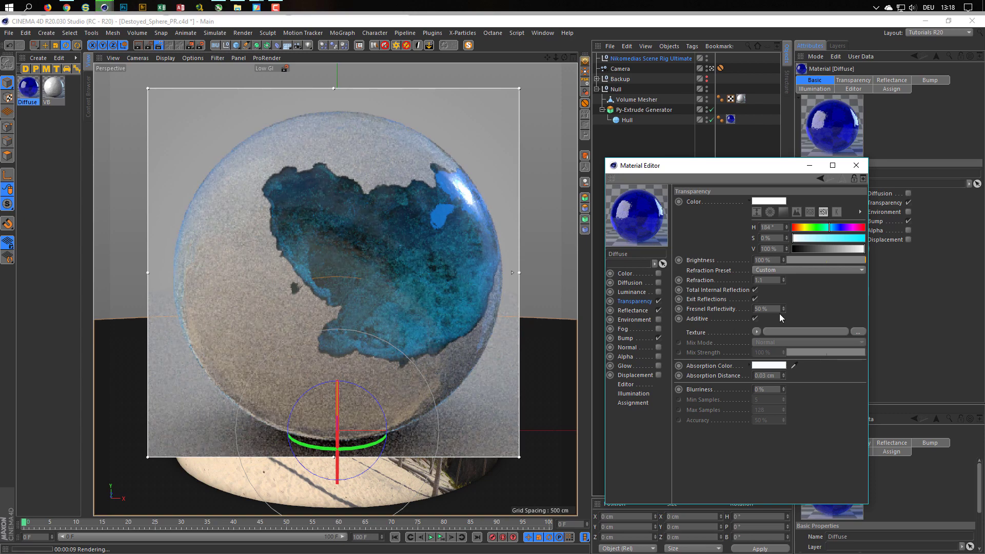
key("Tab")
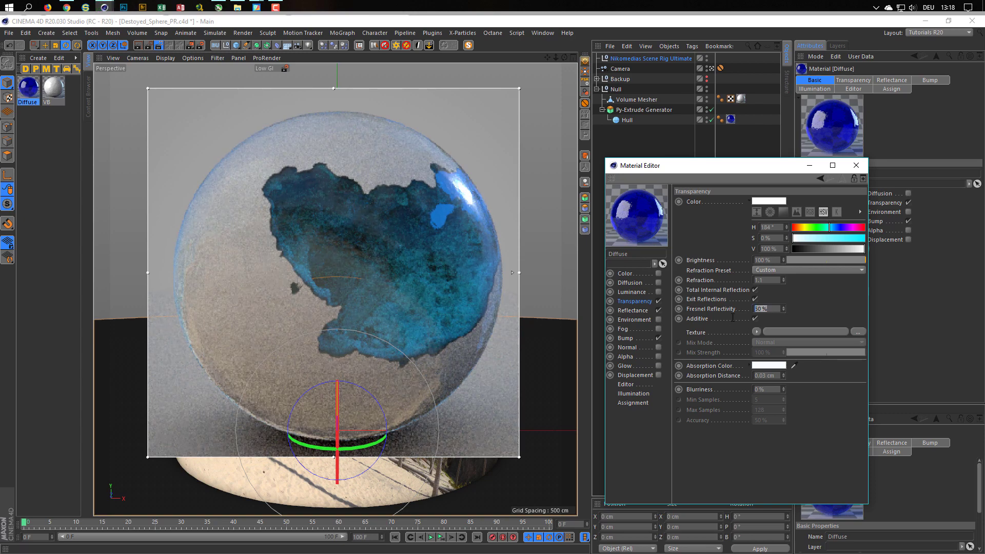
type("1000")
key("Return")
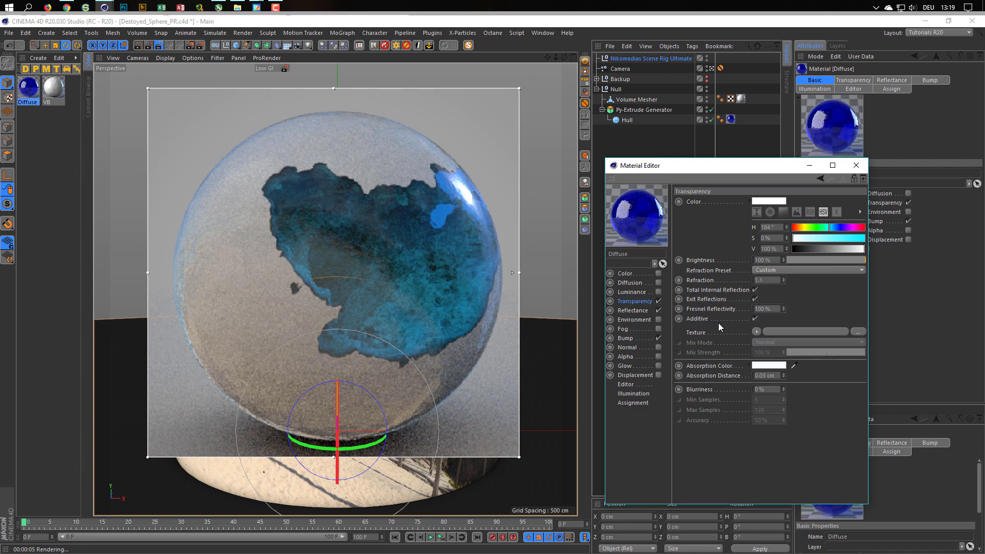
Step: Load a Color shader at 52% value as the transparency texture, mixed in Multiply mode
left_click(757, 331)
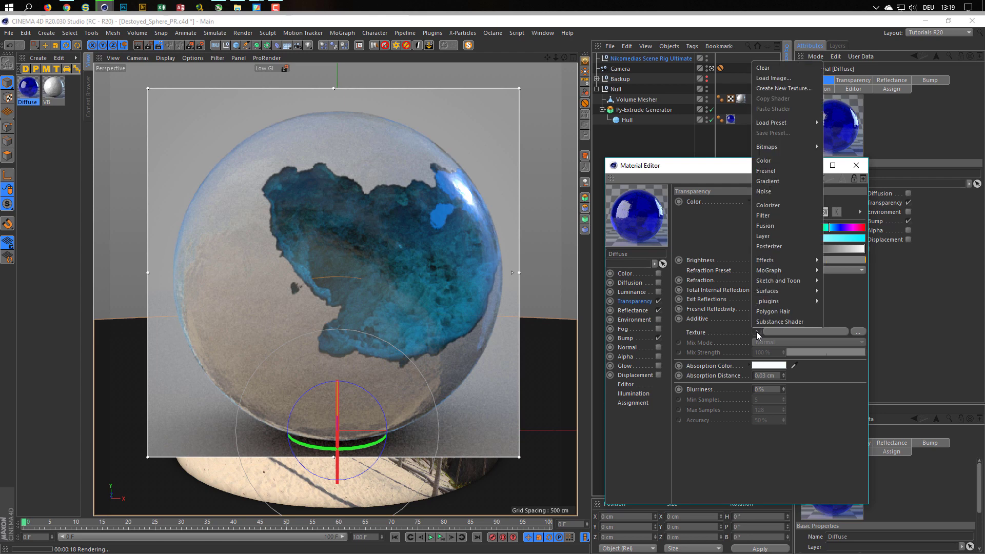
left_click(784, 162)
left_click_drag(780, 320, 814, 322)
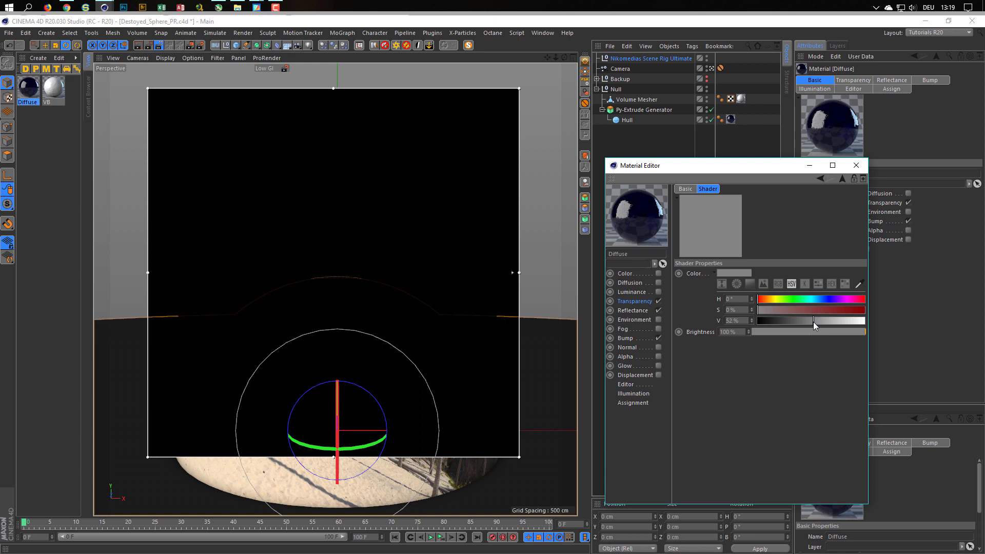
left_click(843, 178)
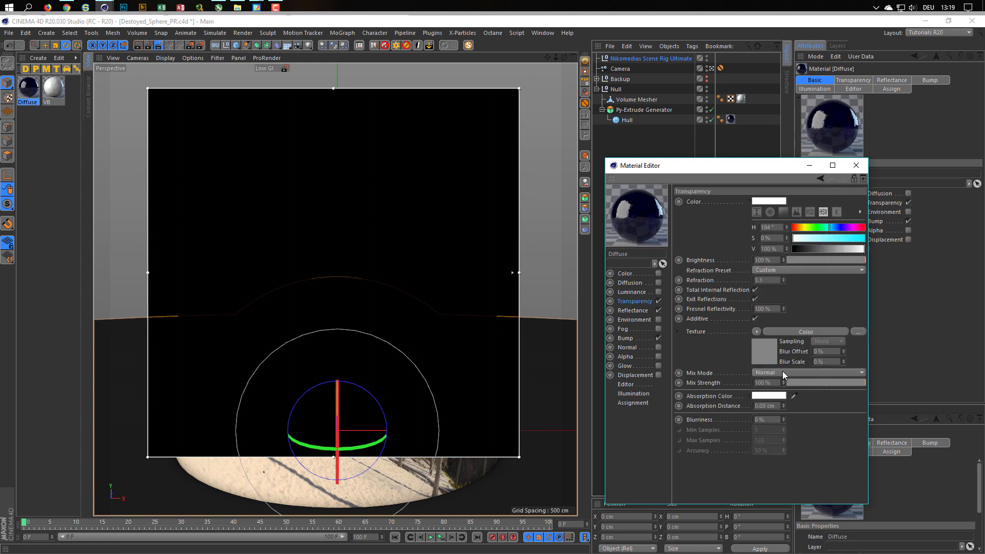
left_click(783, 371)
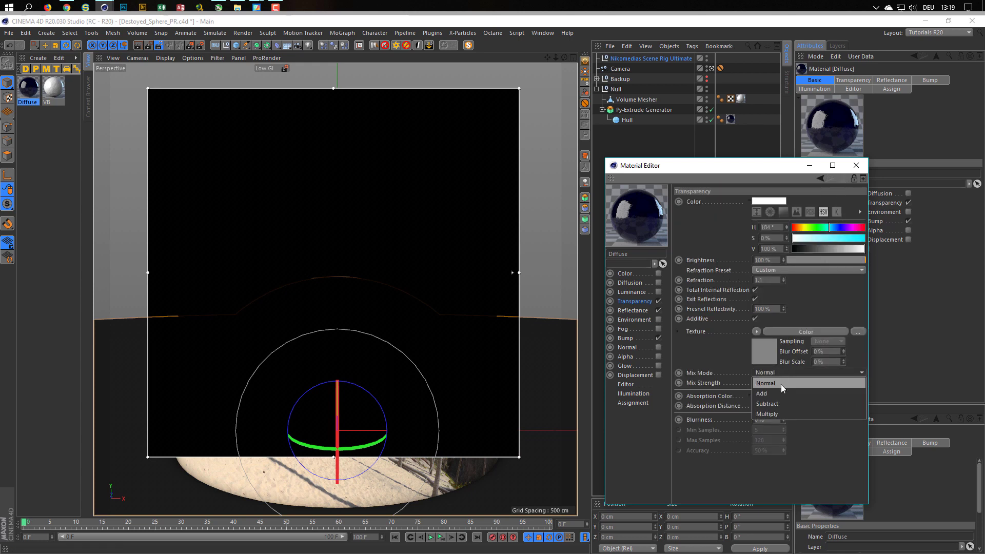
left_click(773, 414)
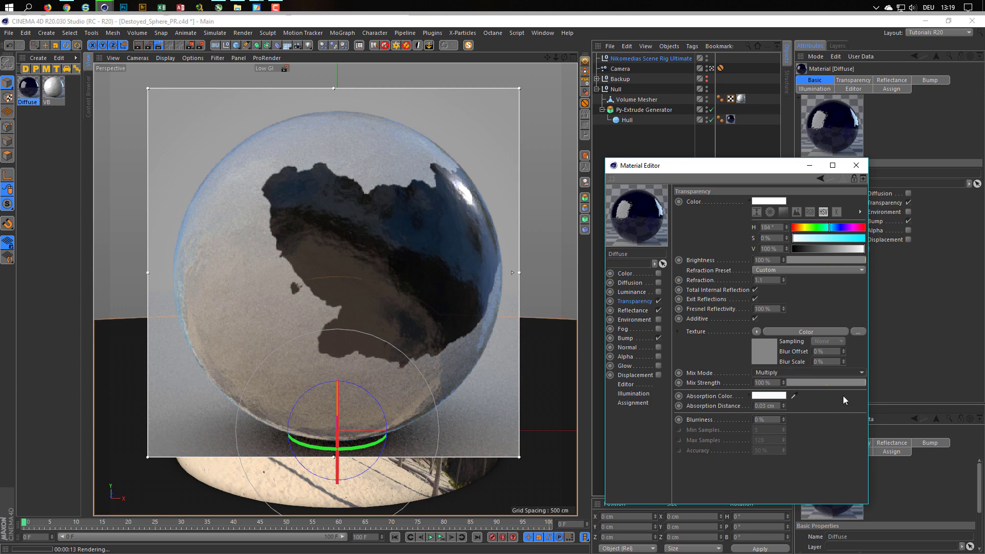
Step: Clear the transparency texture and turn off Additive transparency
left_click(757, 329)
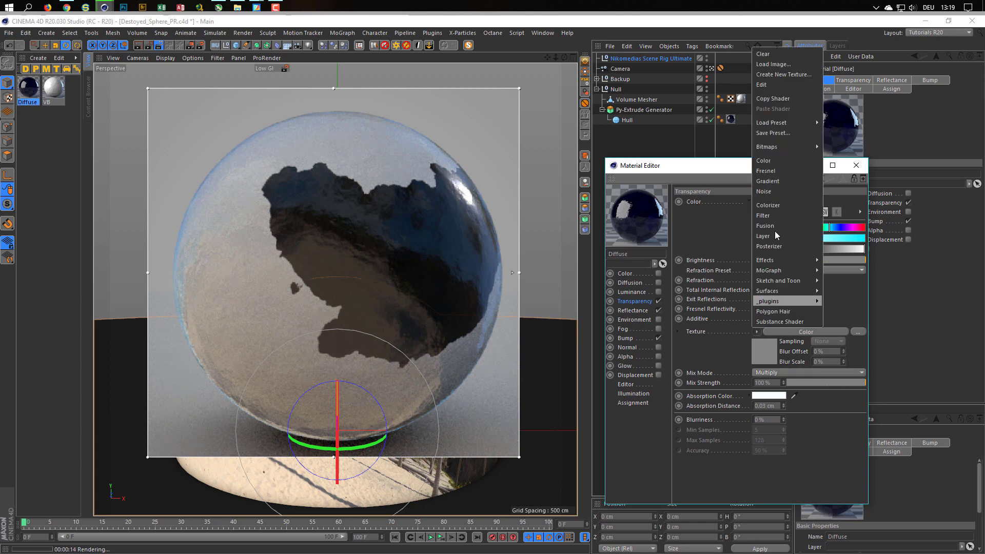
left_click(774, 57)
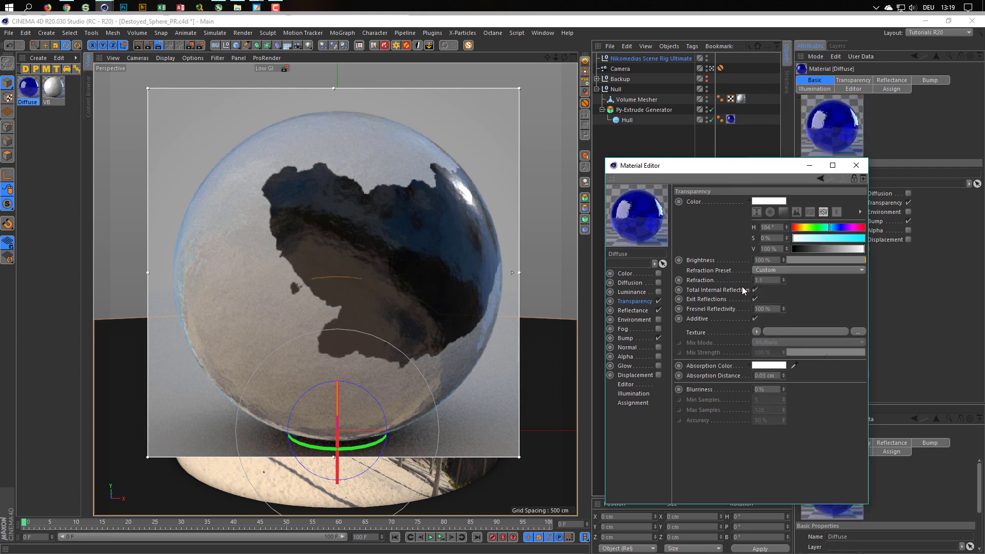
left_click(755, 320)
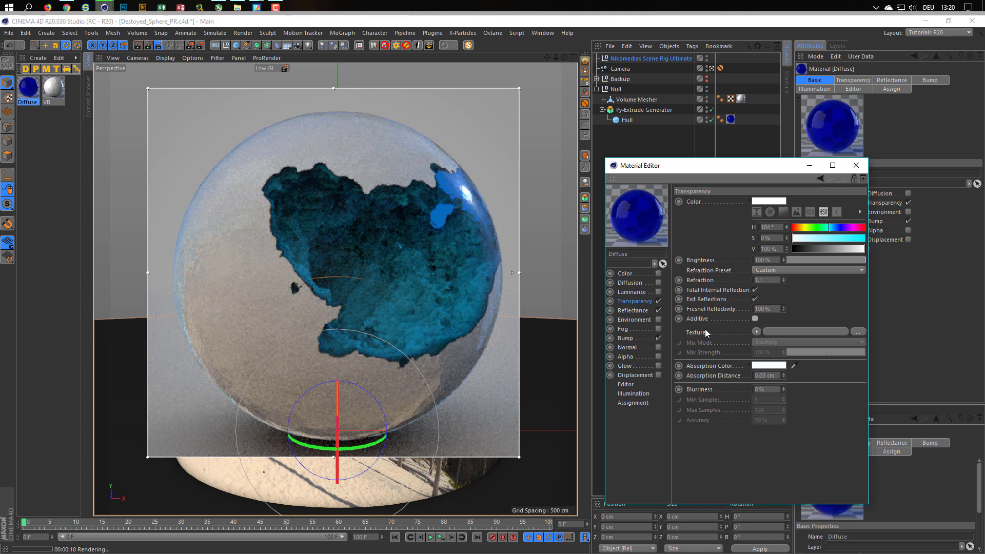
Step: Enable Luminance on the VB material at 30% brightness, leaving Diffuse's luminance off
left_click(659, 291)
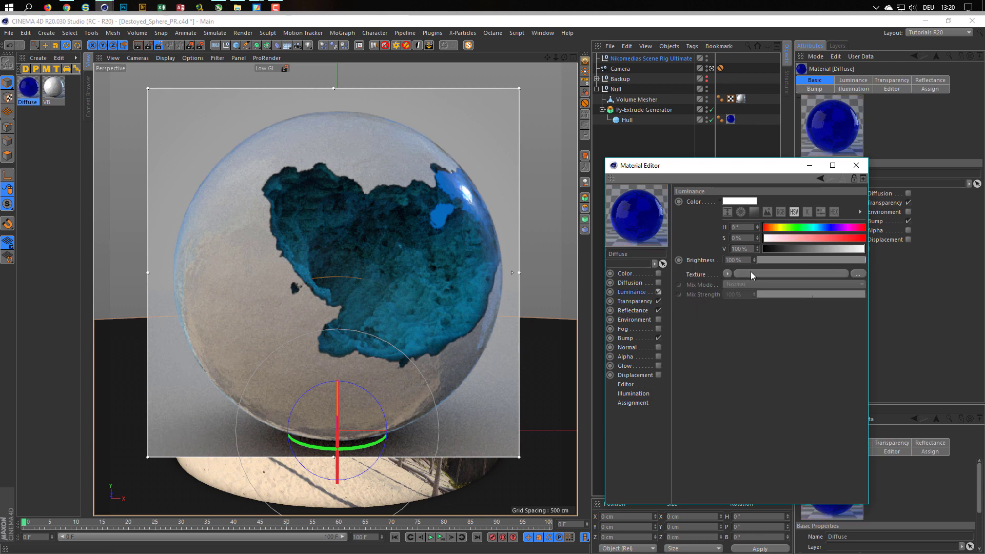
left_click(659, 292)
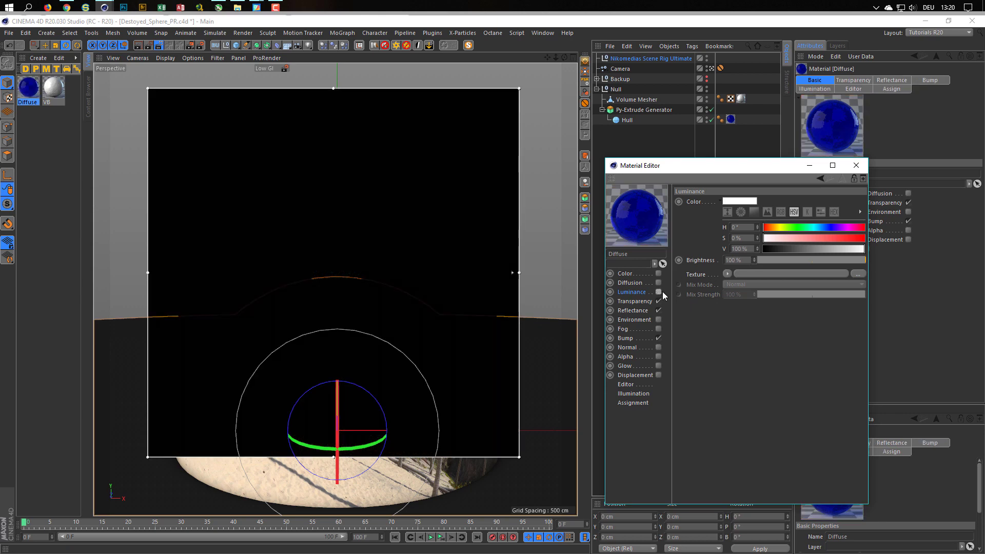
left_click(54, 93)
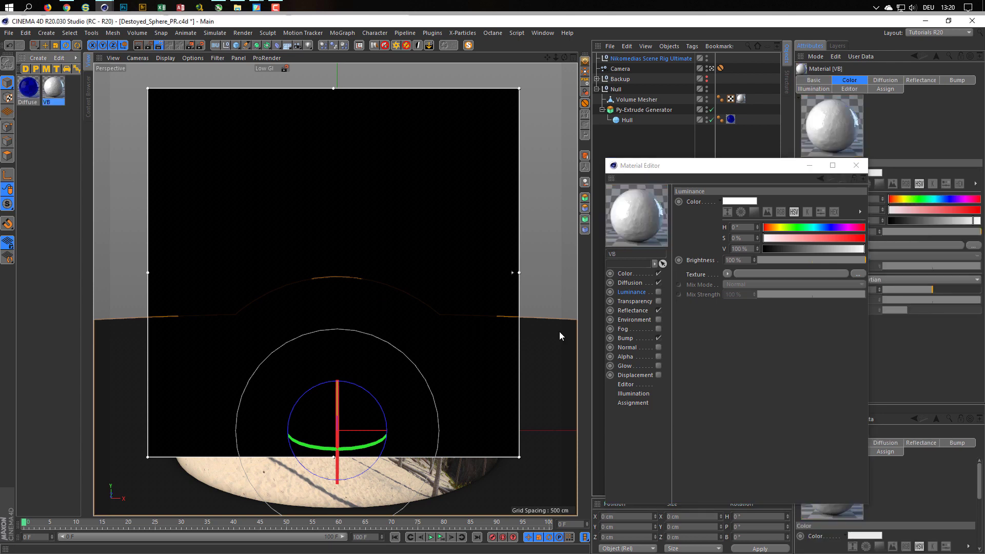
left_click(645, 293)
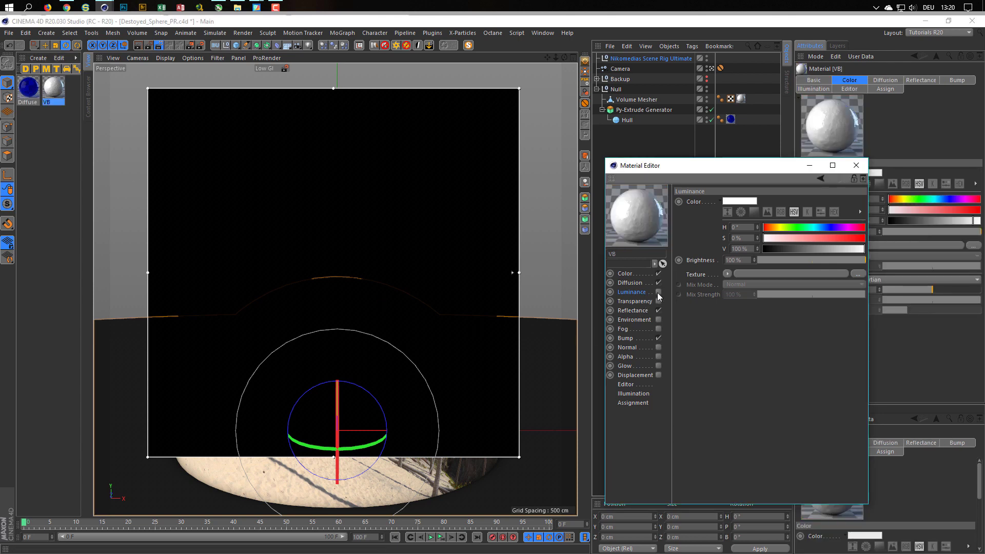
left_click(658, 291)
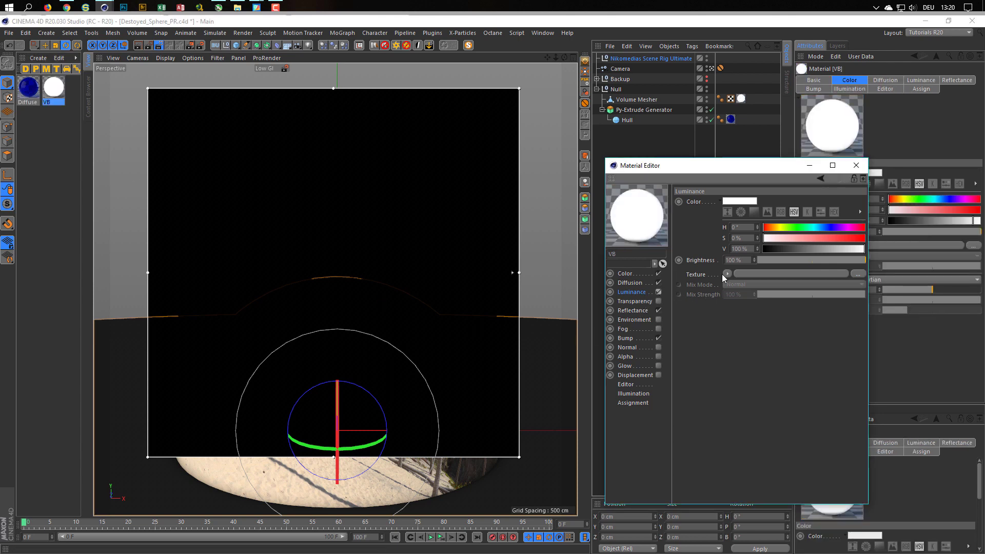
left_click(741, 260)
type("30")
key("Return")
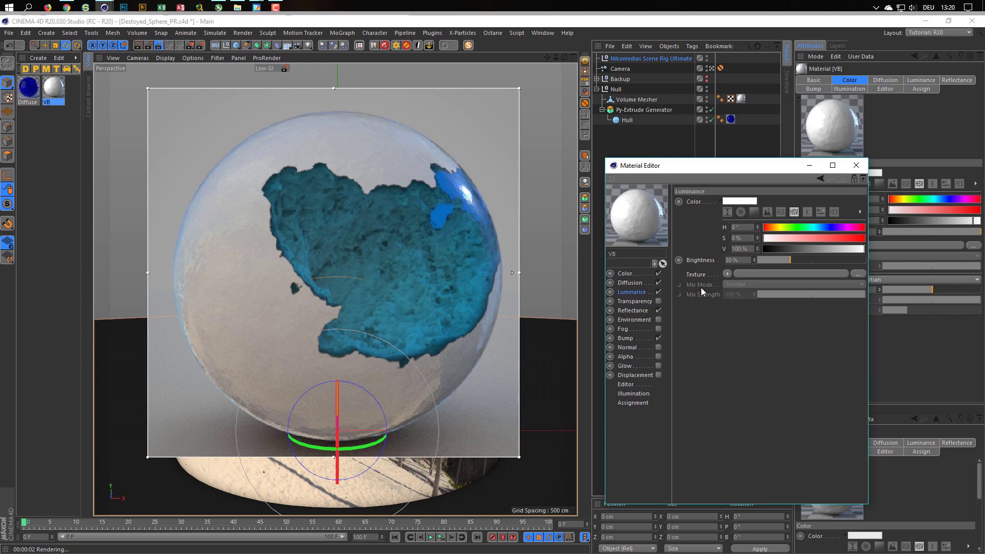
Step: Set the VB material's luminance brightness to 15%, comparing the glow with luminance off and on
double_click(731, 260)
type("15")
key("Return")
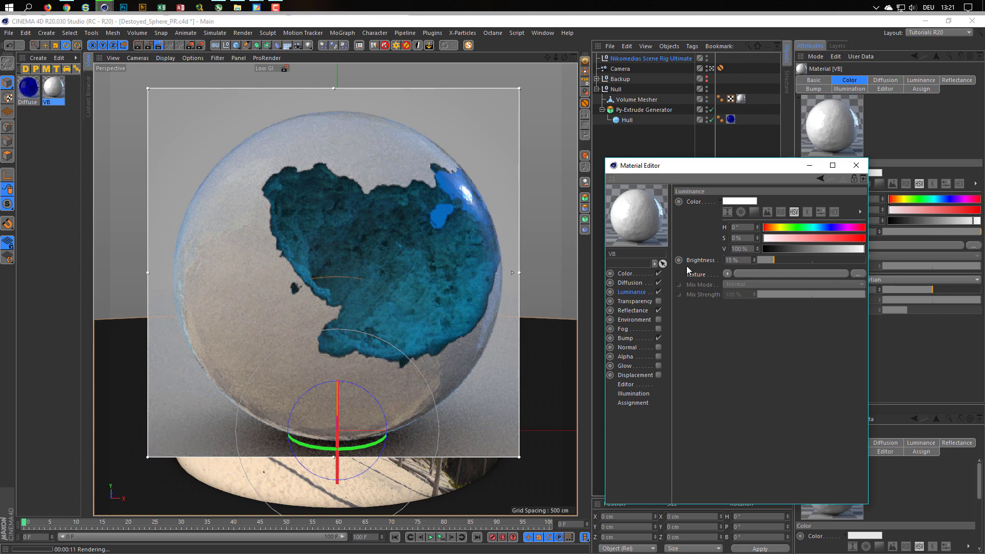
left_click(658, 292)
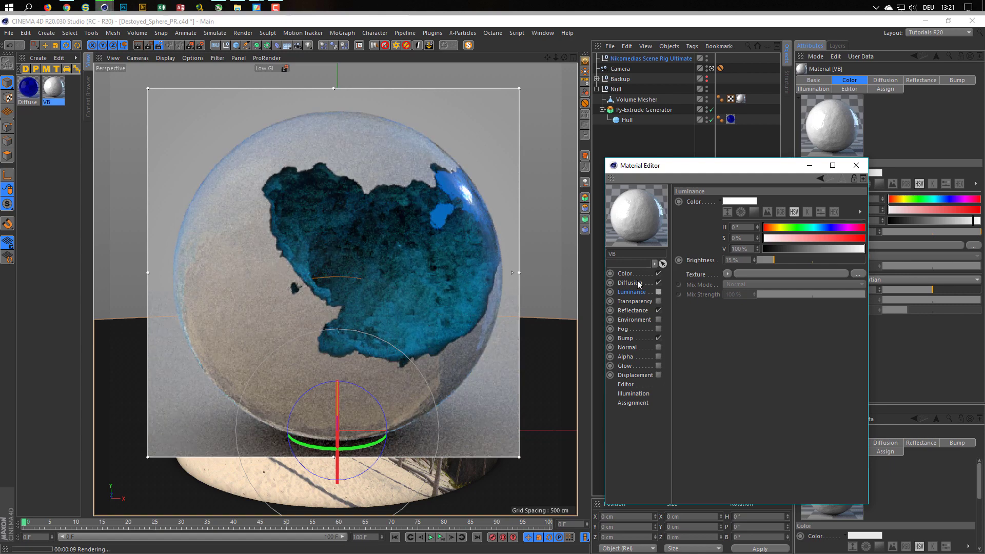
left_click(659, 292)
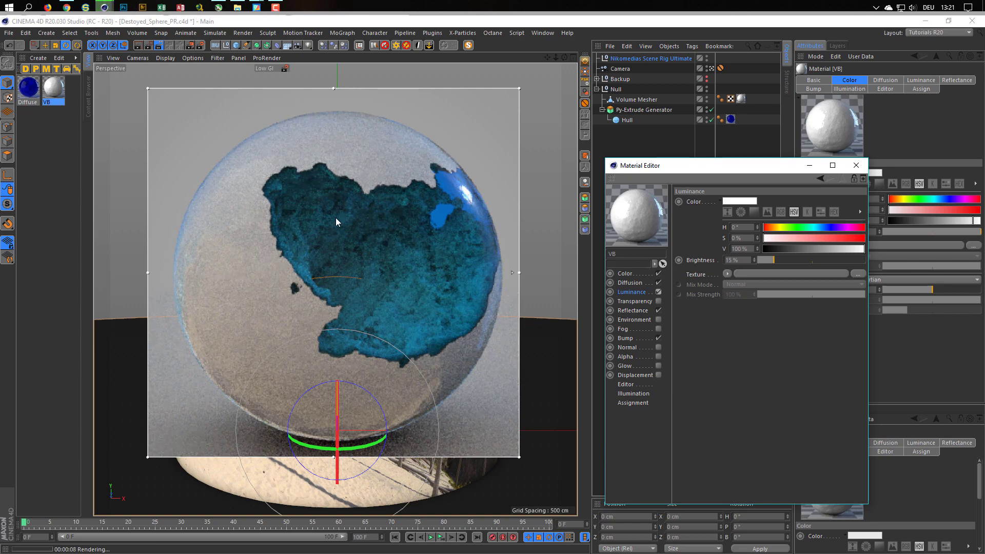
left_click(631, 284)
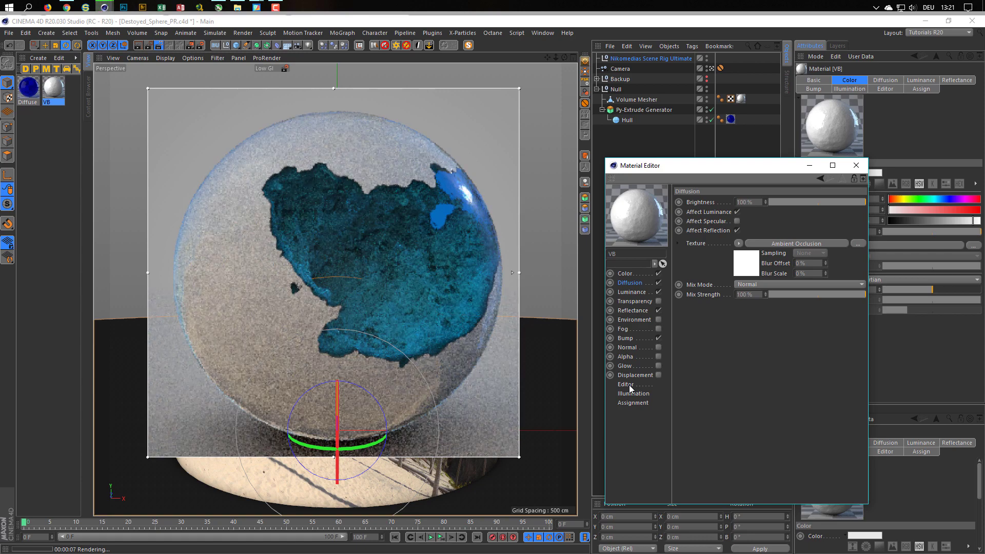
Step: Close the Material Editor and untick Preview ON in the scene rig's HDRI settings
left_click(857, 165)
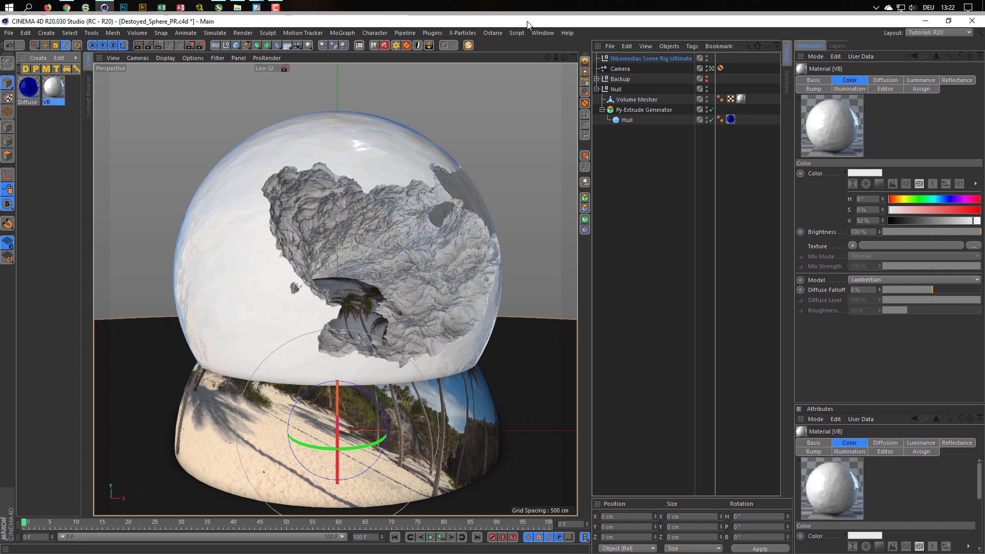
left_click(676, 57)
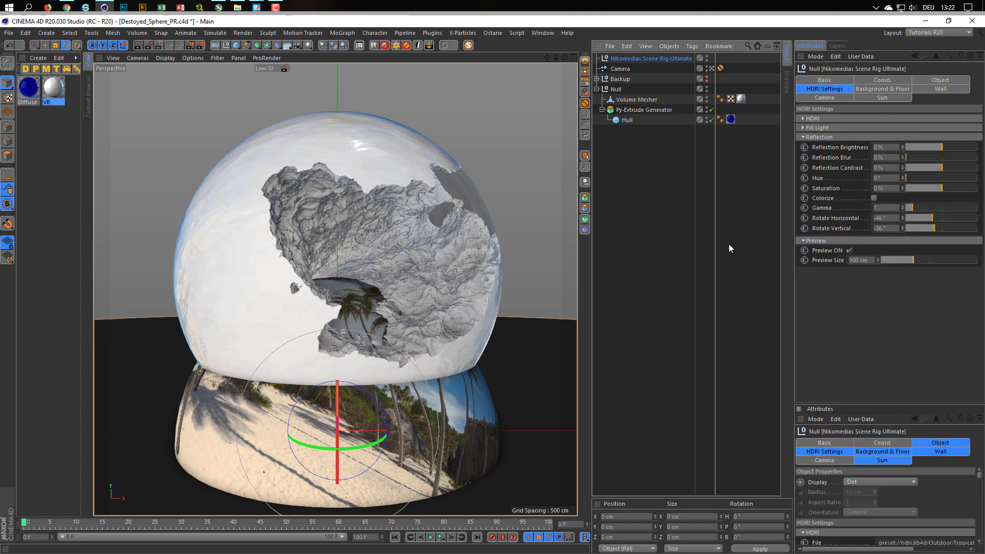
left_click(850, 251)
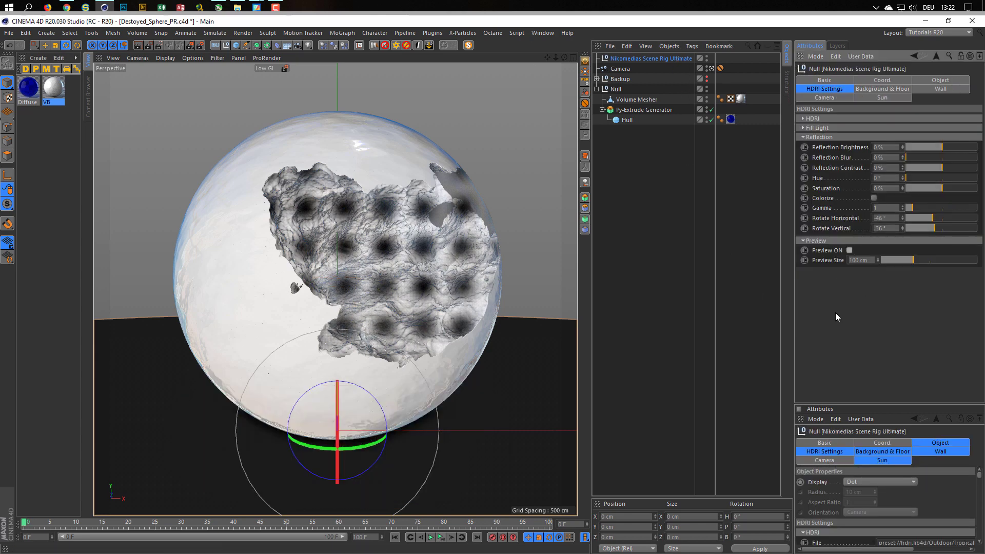